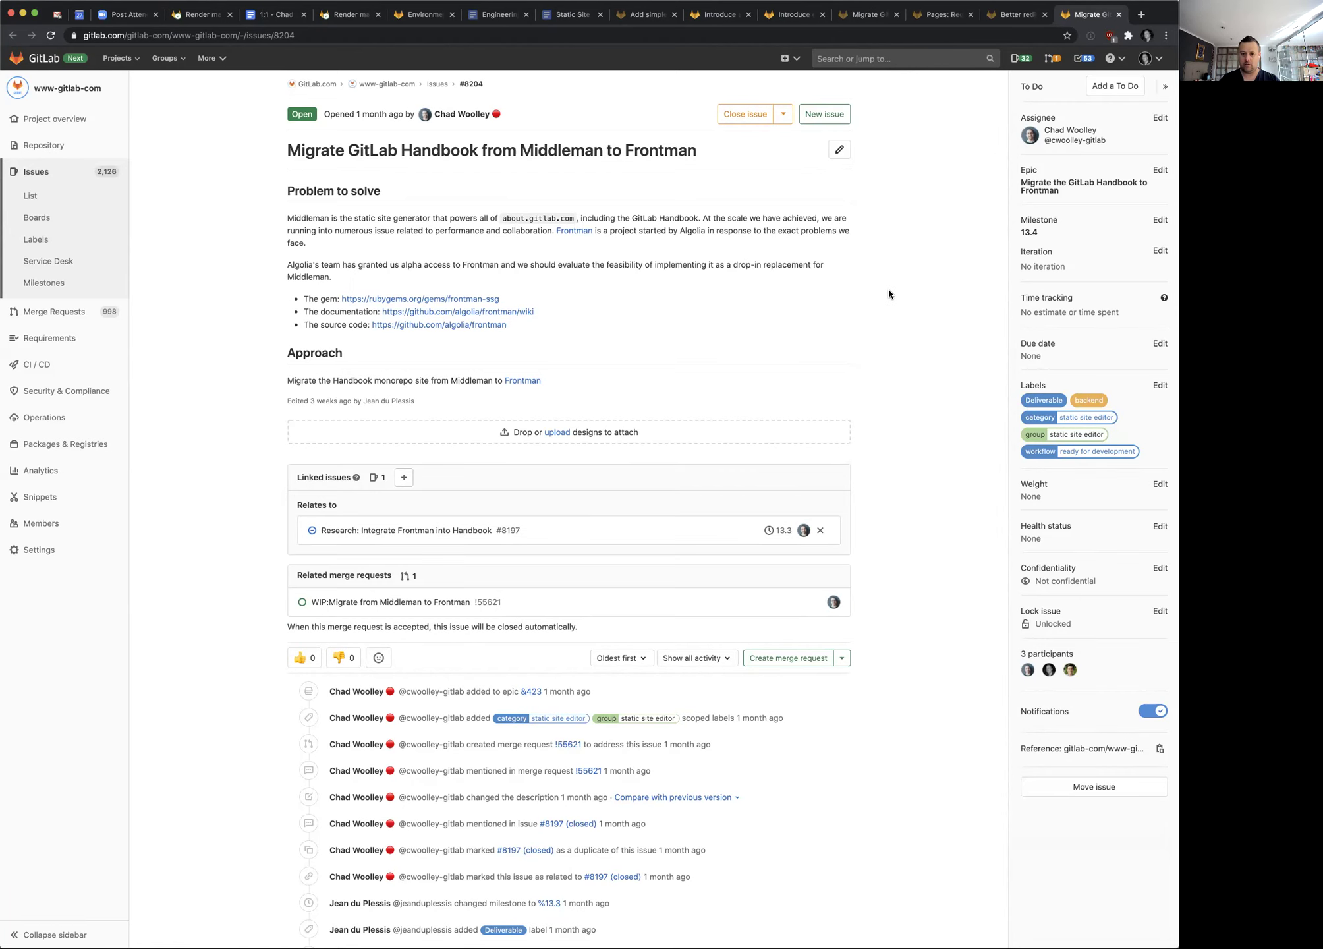
Promote the Handbook migration issue to epic &941 by submitting a /promote comment
key("super+plus")
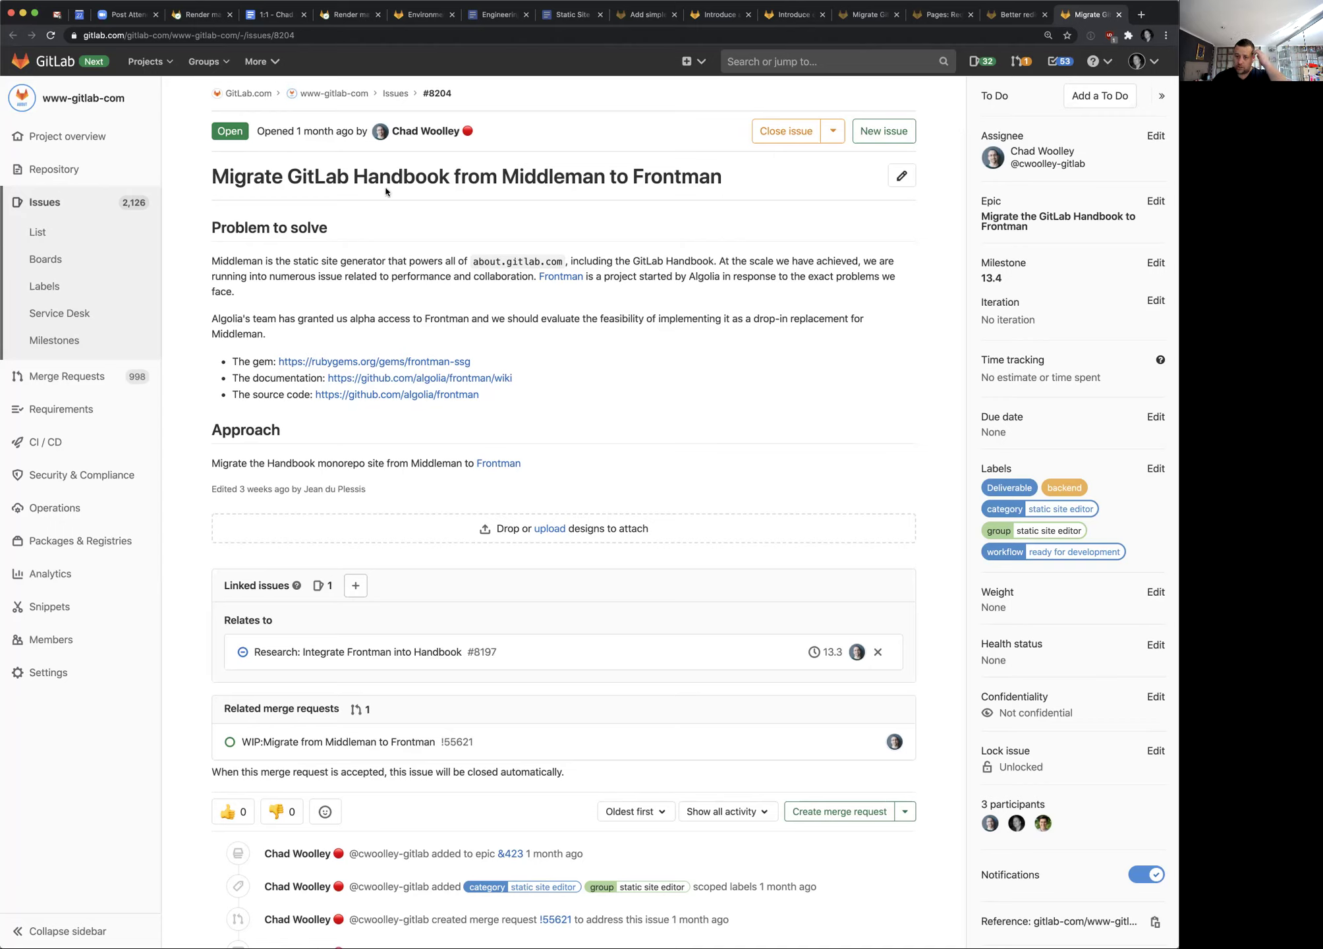
left_click_drag(211, 175, 732, 199)
left_click(733, 201)
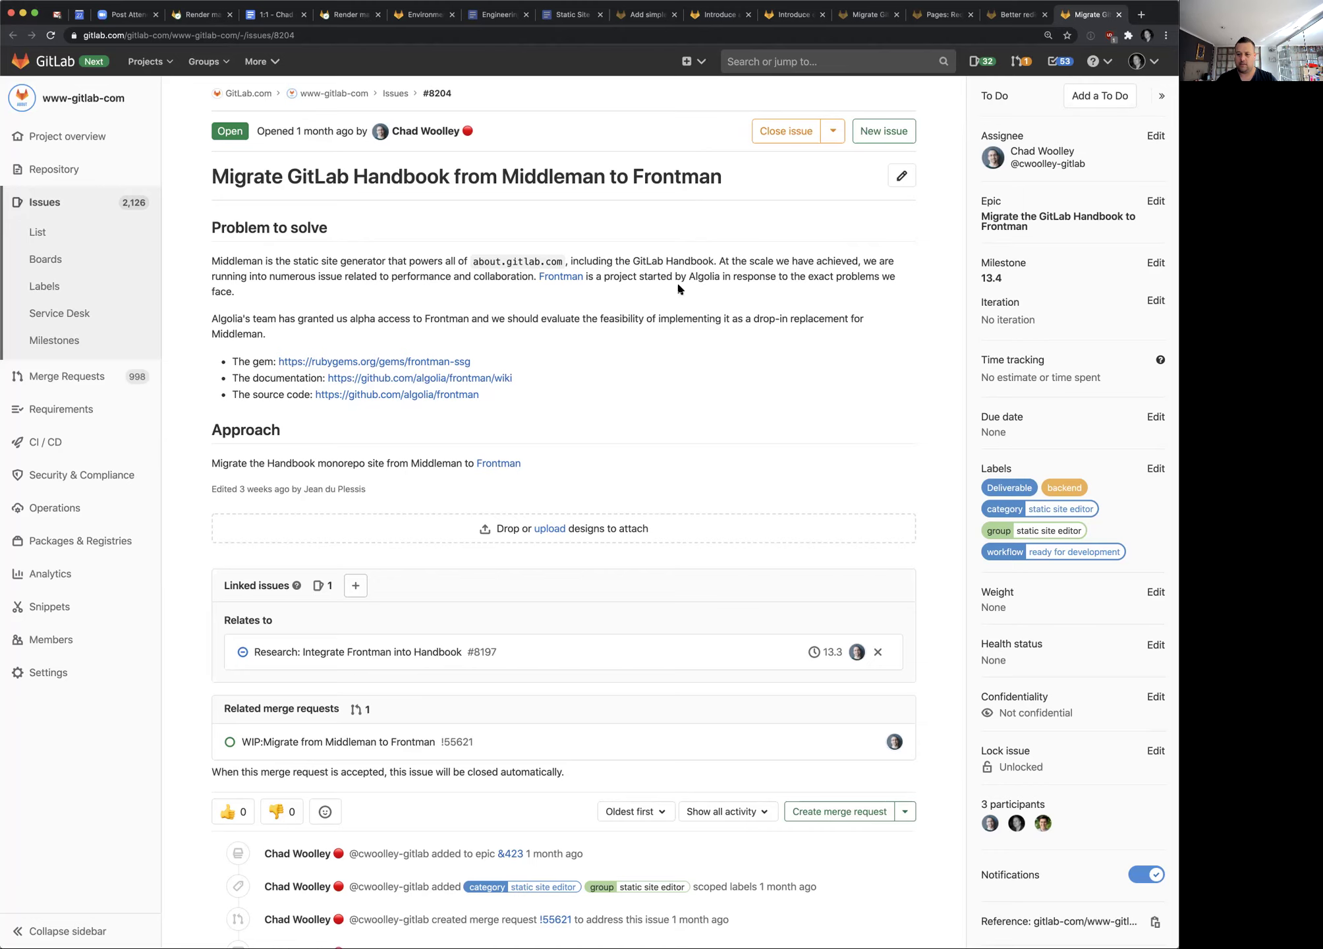
scroll(678, 288, "down", 2)
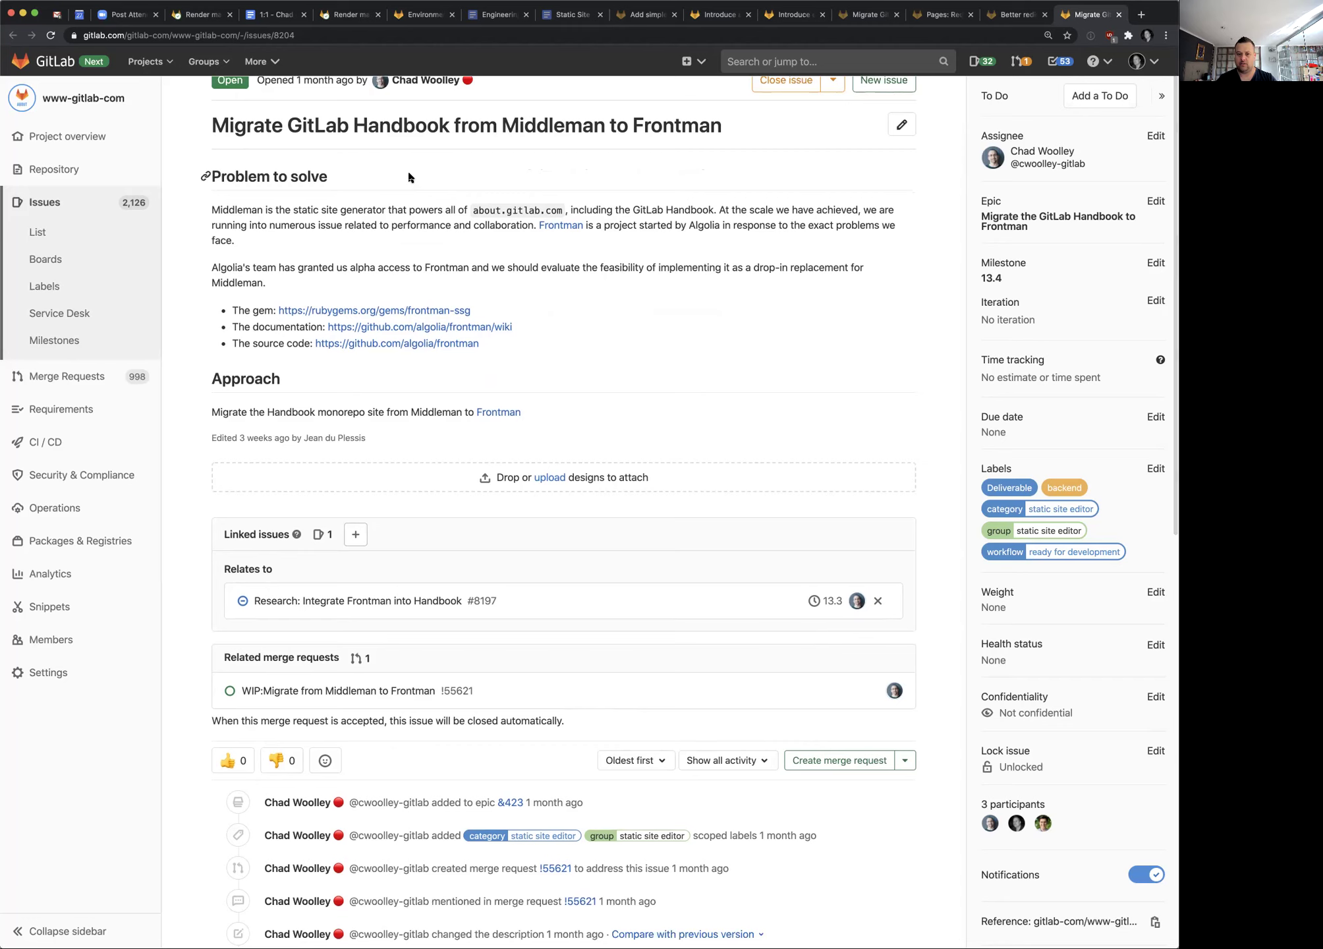
scroll(814, 133, "down", 1)
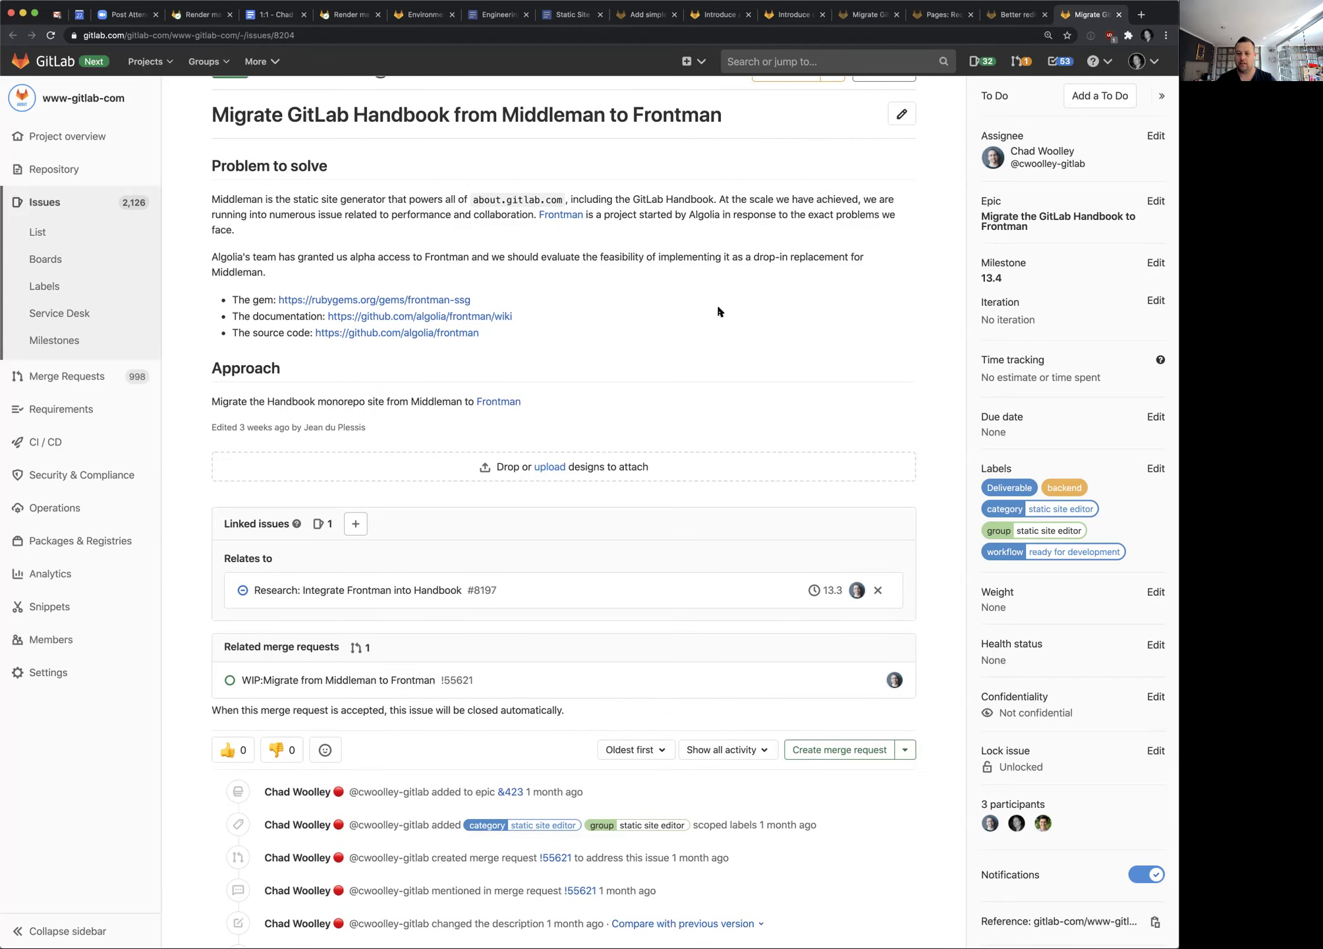
scroll(719, 311, "down", 15)
left_click(635, 754)
type("/")
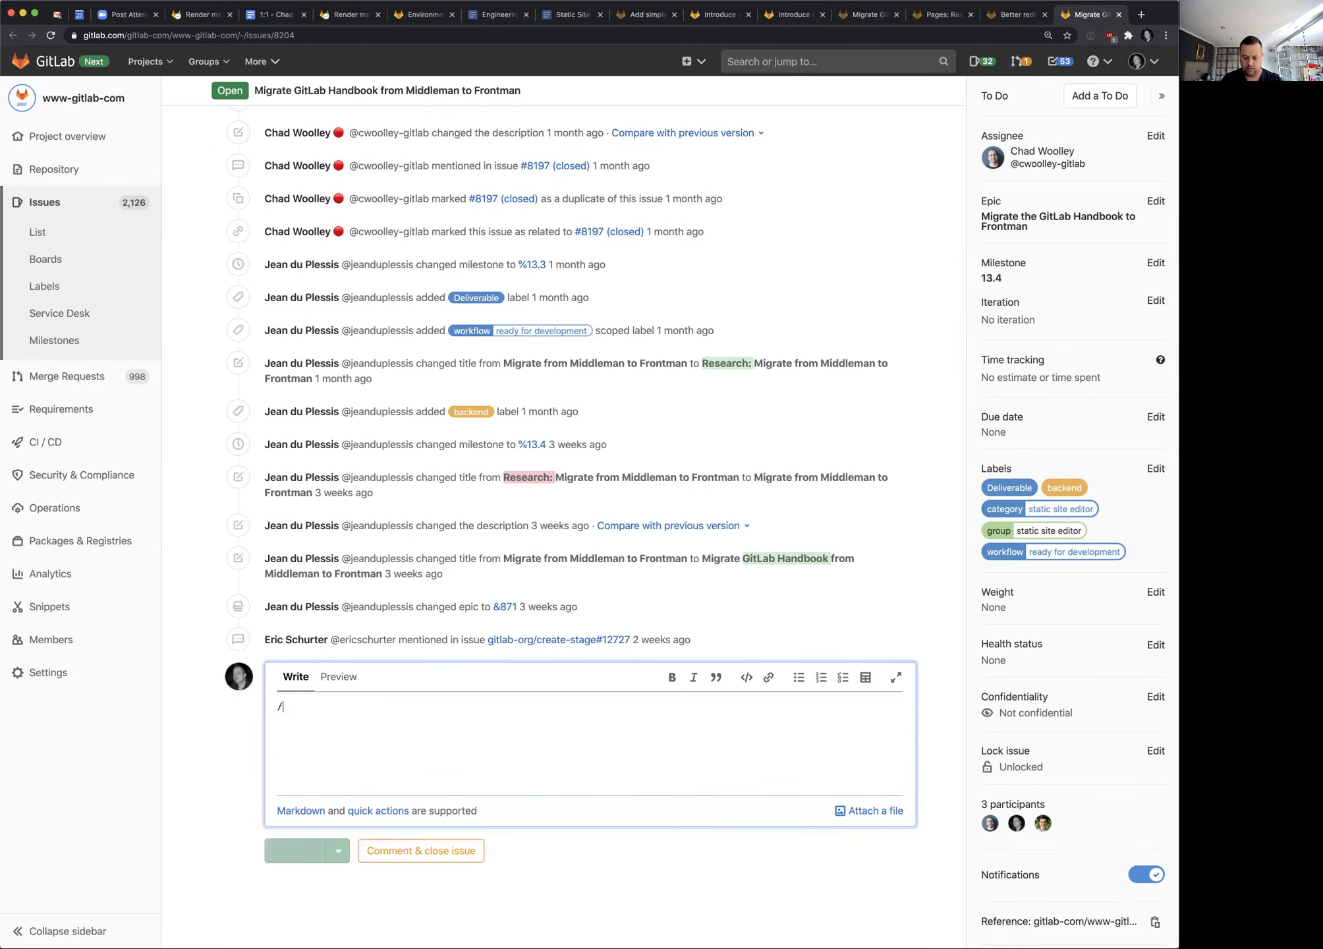
type("promo")
key("Return")
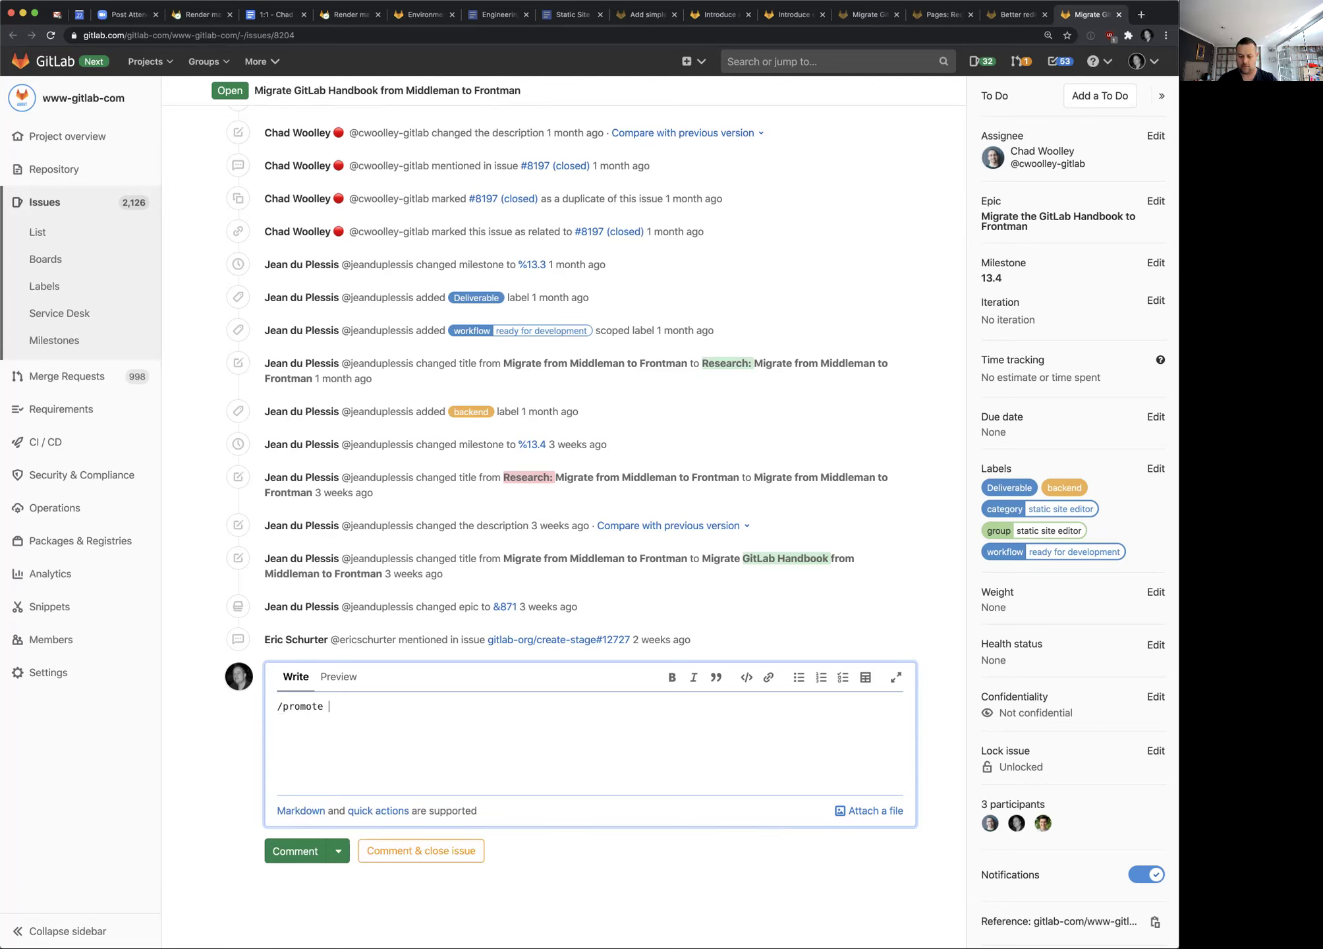
key("super+Return")
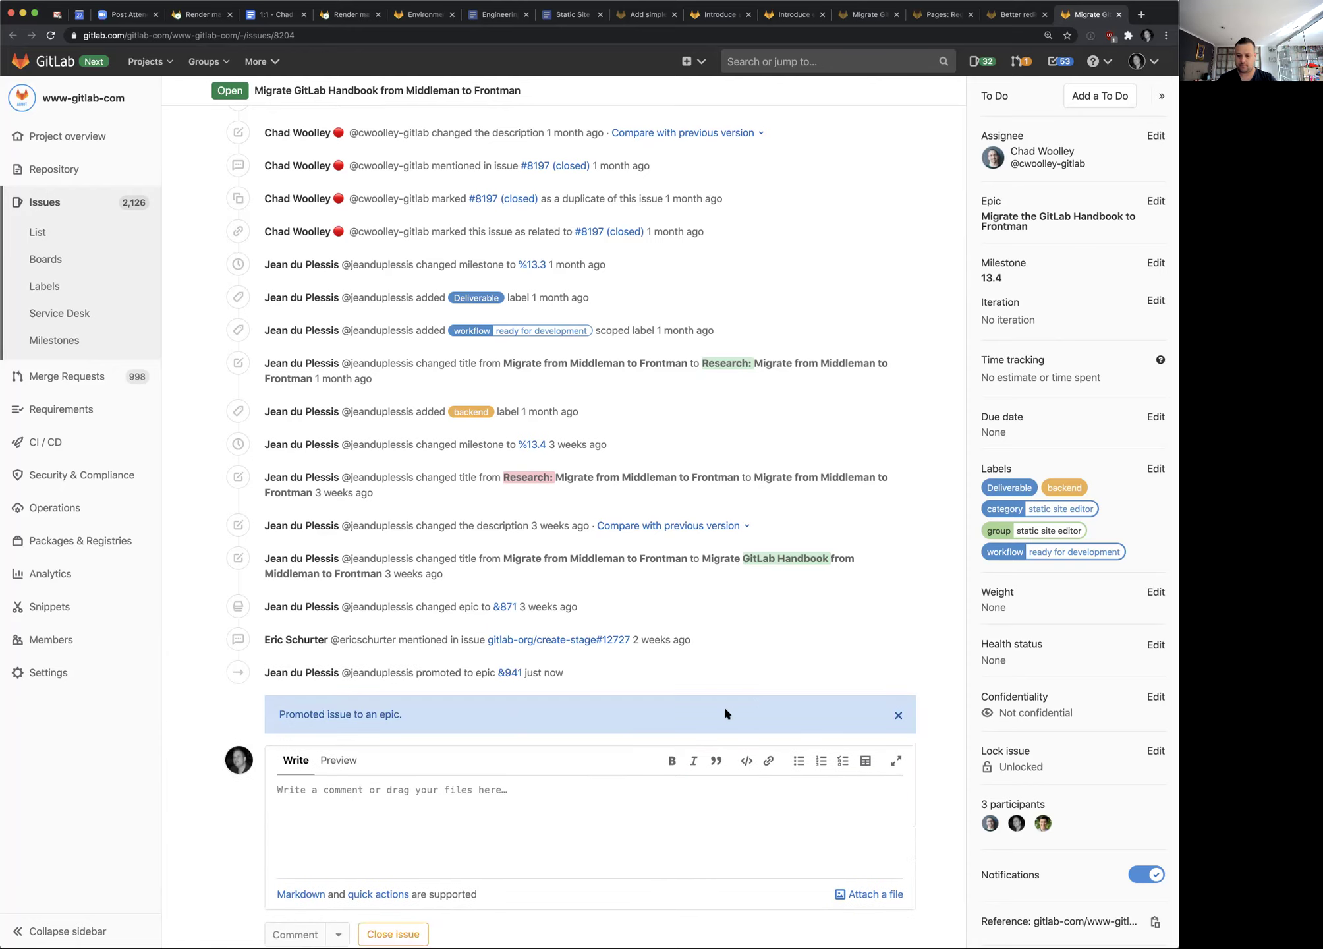
On epic &941, drop workflow::ready for development, leaving only the static site editor labels
left_click(511, 673)
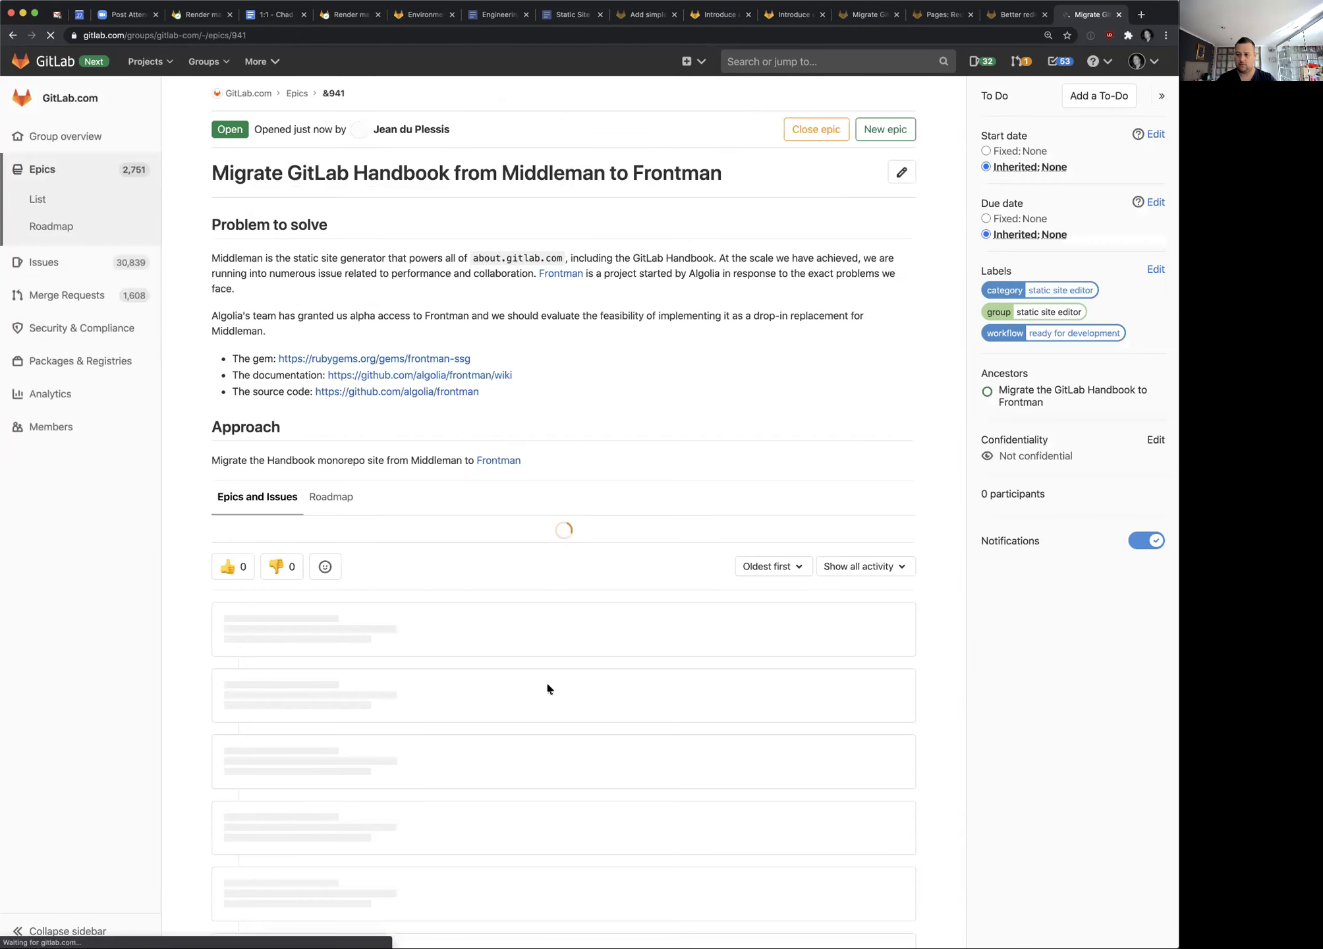
left_click(1157, 271)
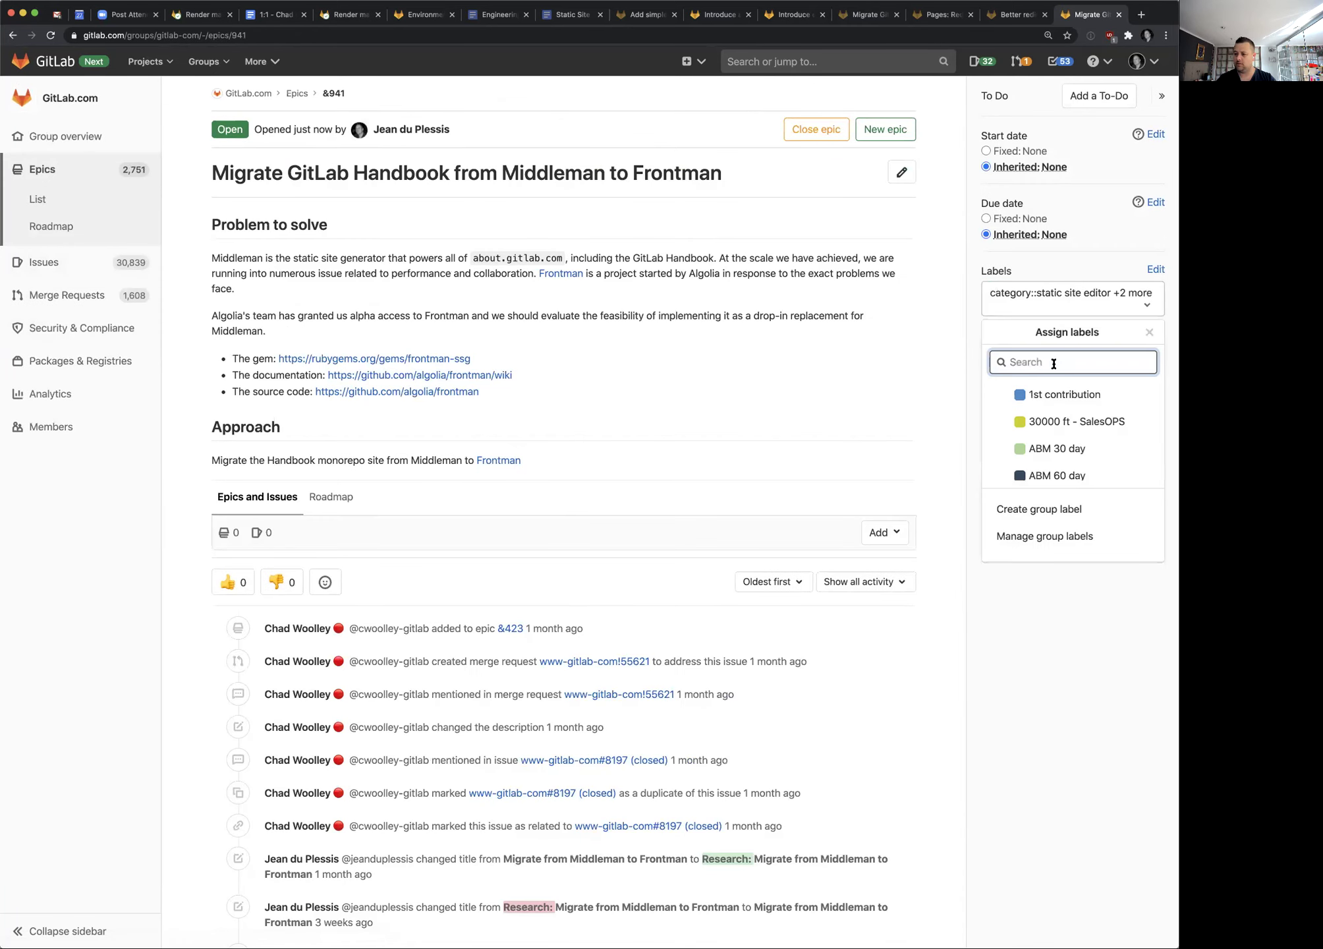
scroll(1075, 435, "down", 10)
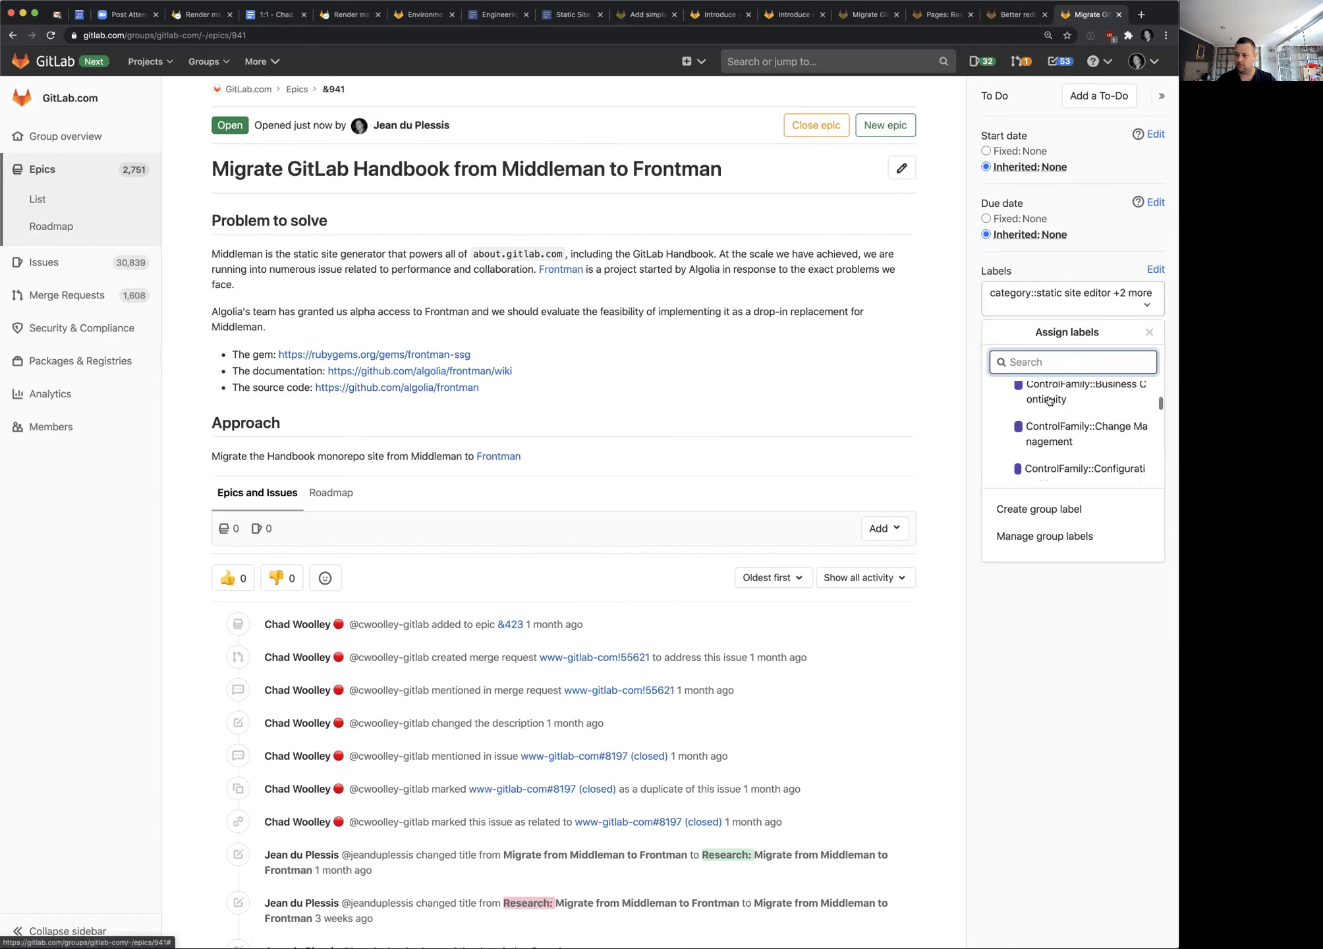
type("workf")
scroll(1055, 408, "down", 5)
scroll(1050, 414, "up", 1)
left_click(1055, 389)
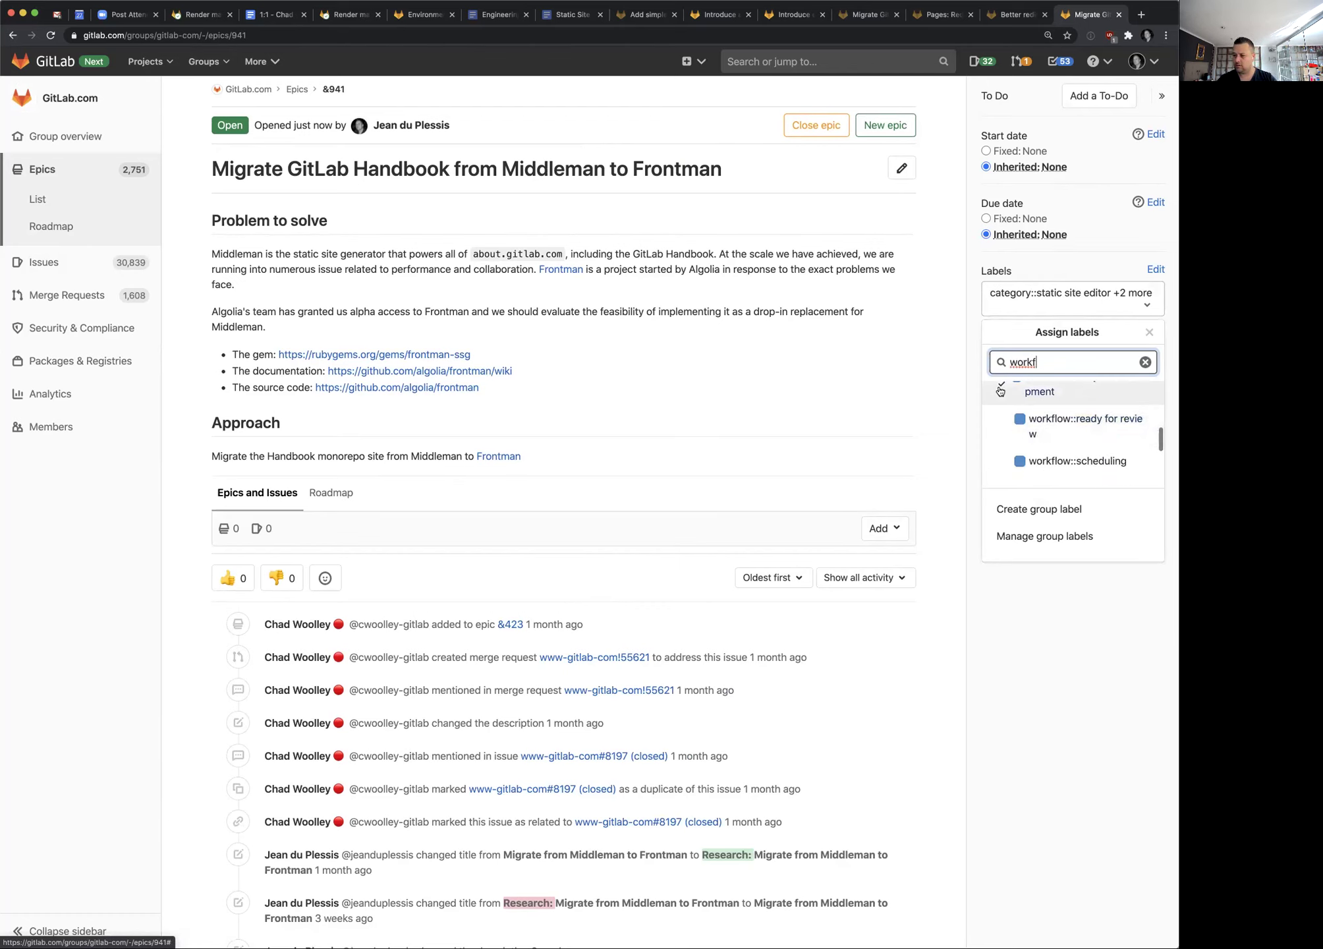
left_click(926, 378)
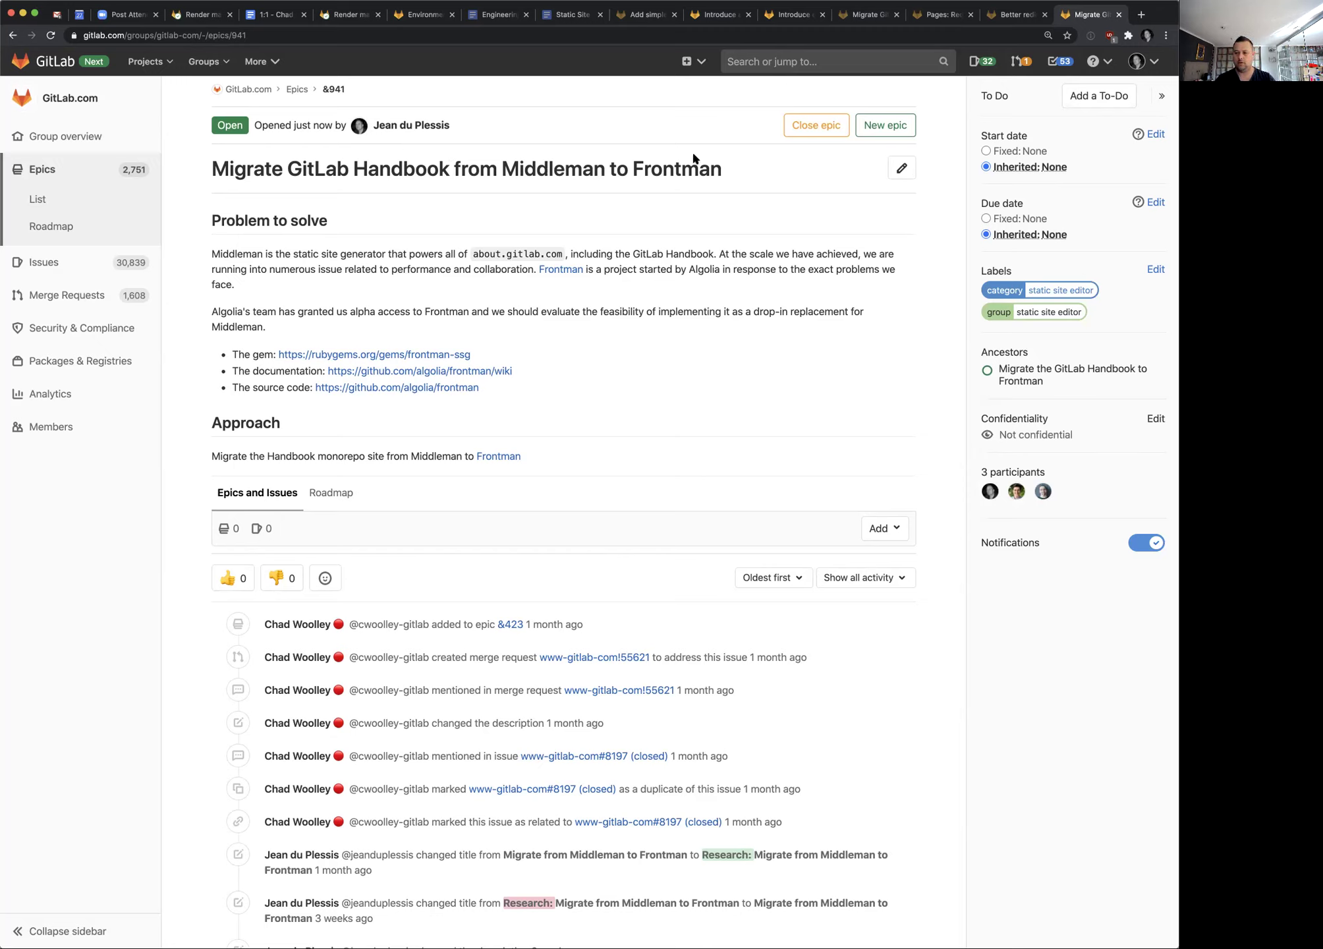
Open the parent epic &871 in a new tab and review it
left_click(1045, 375, "super")
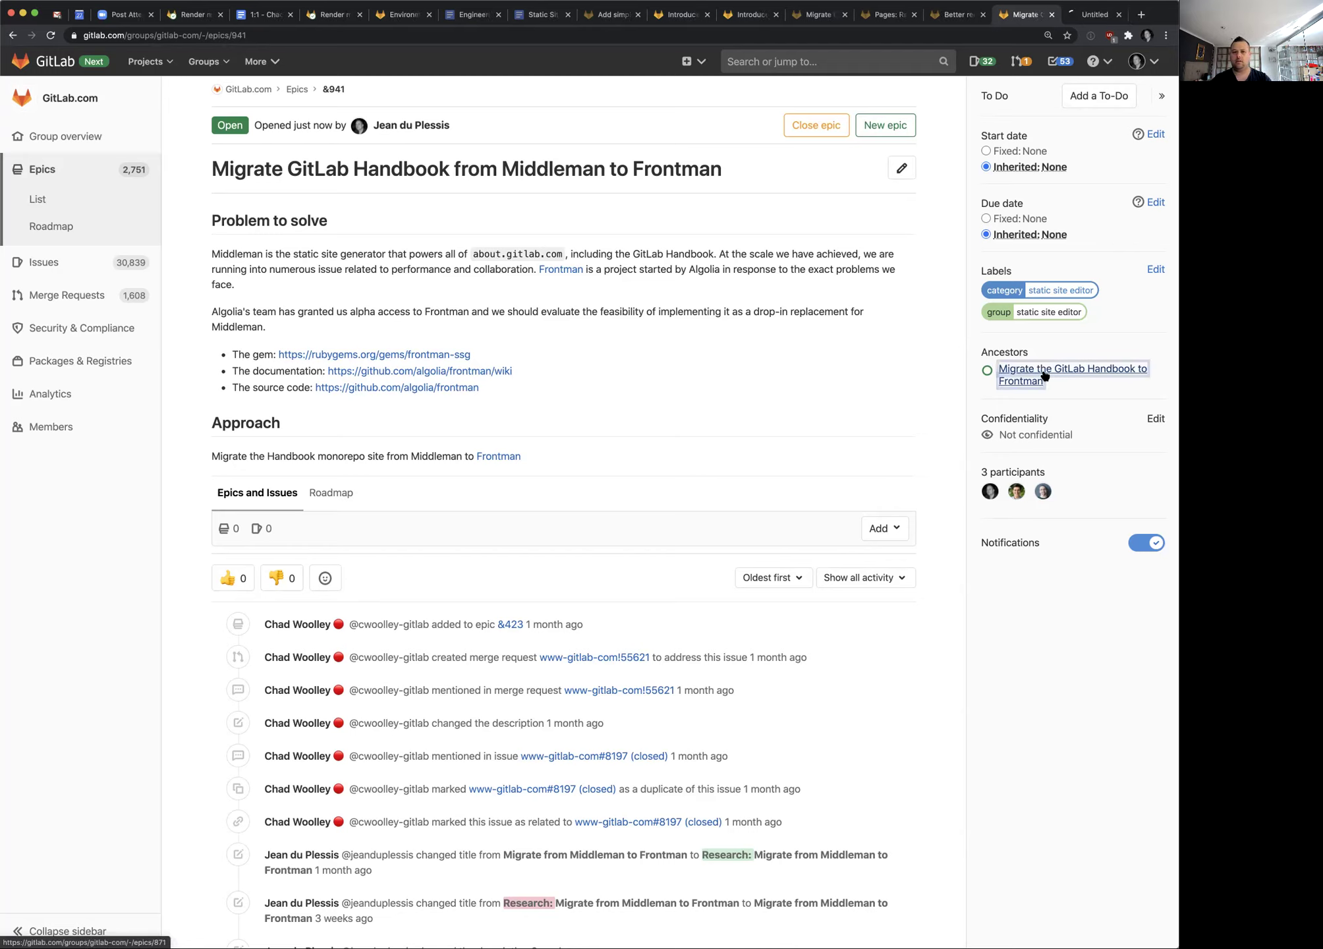
left_click(1092, 16)
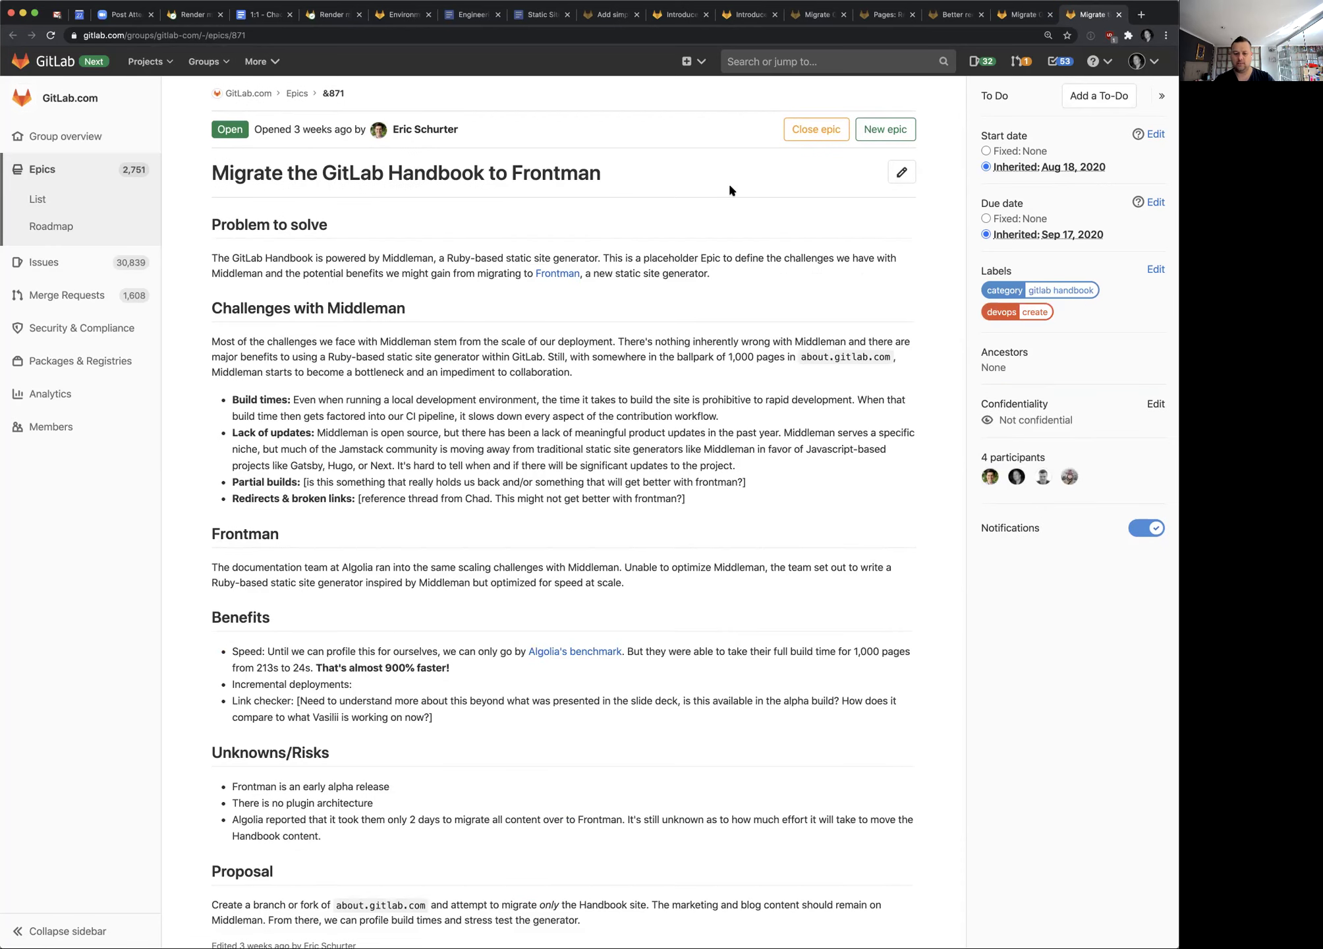
scroll(730, 189, "down", 10)
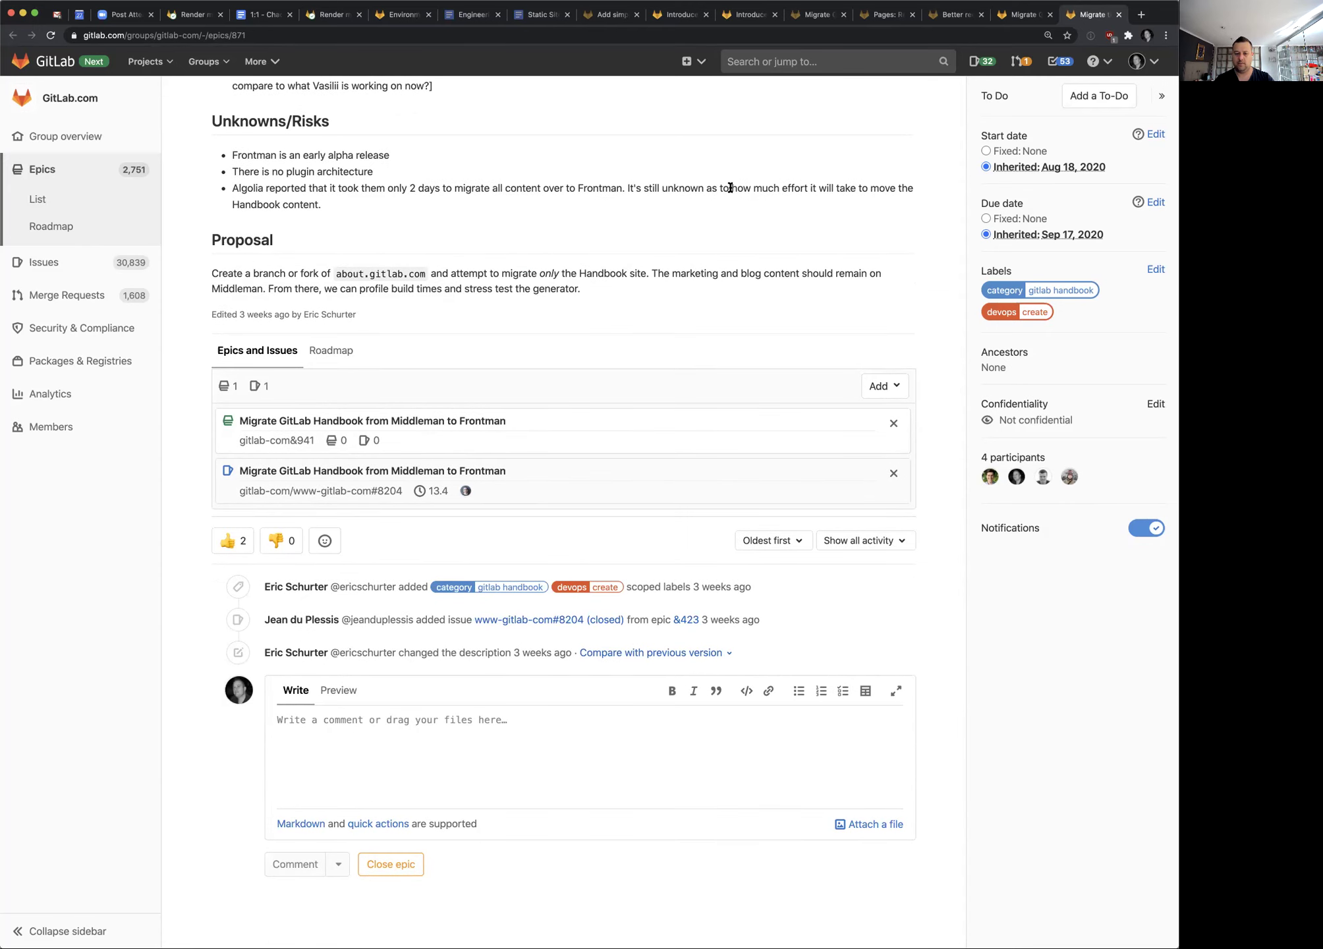
scroll(730, 189, "up", 5)
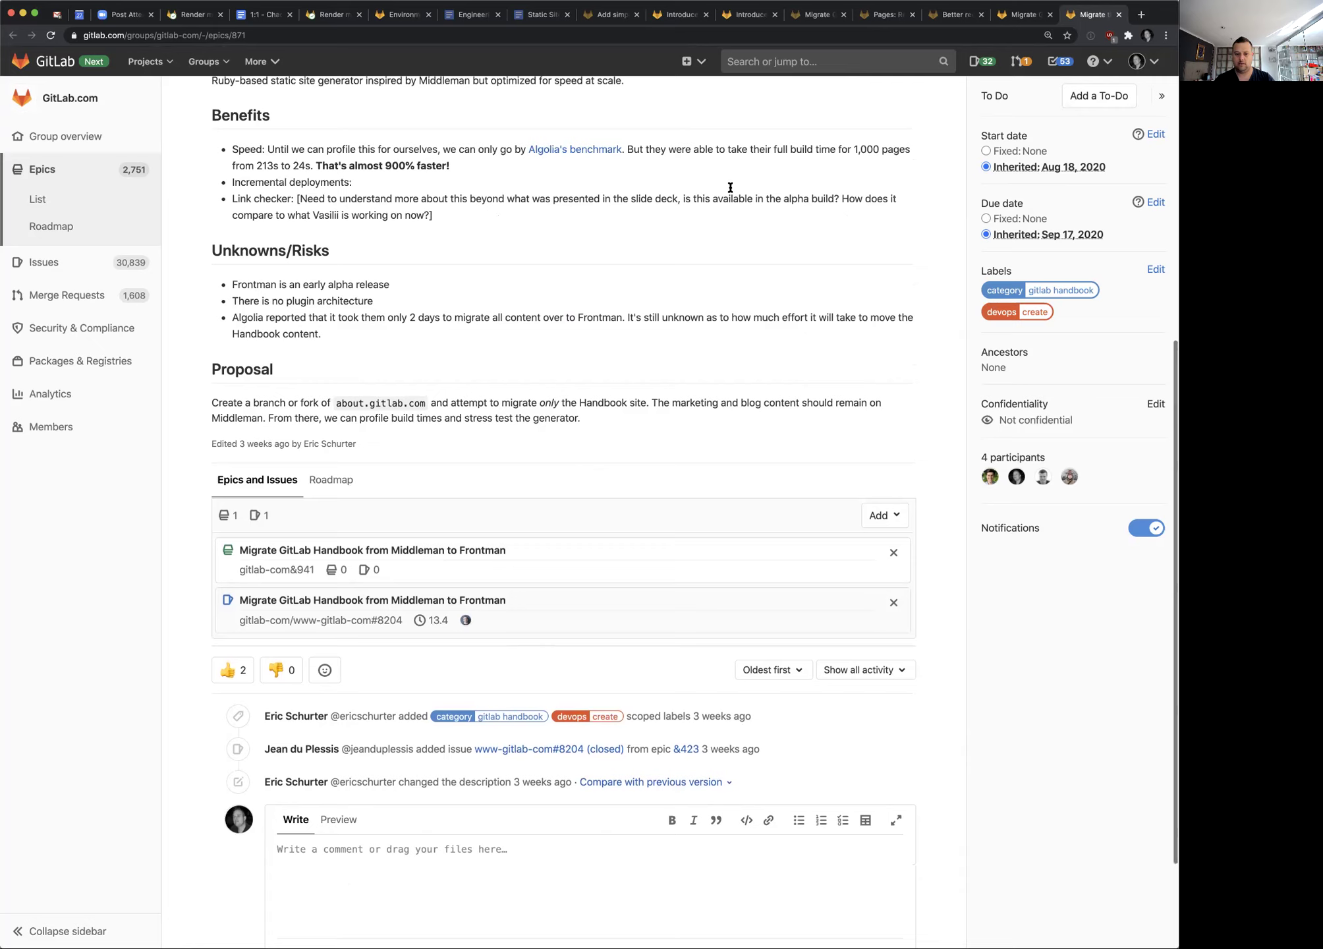
scroll(730, 191, "up", 1)
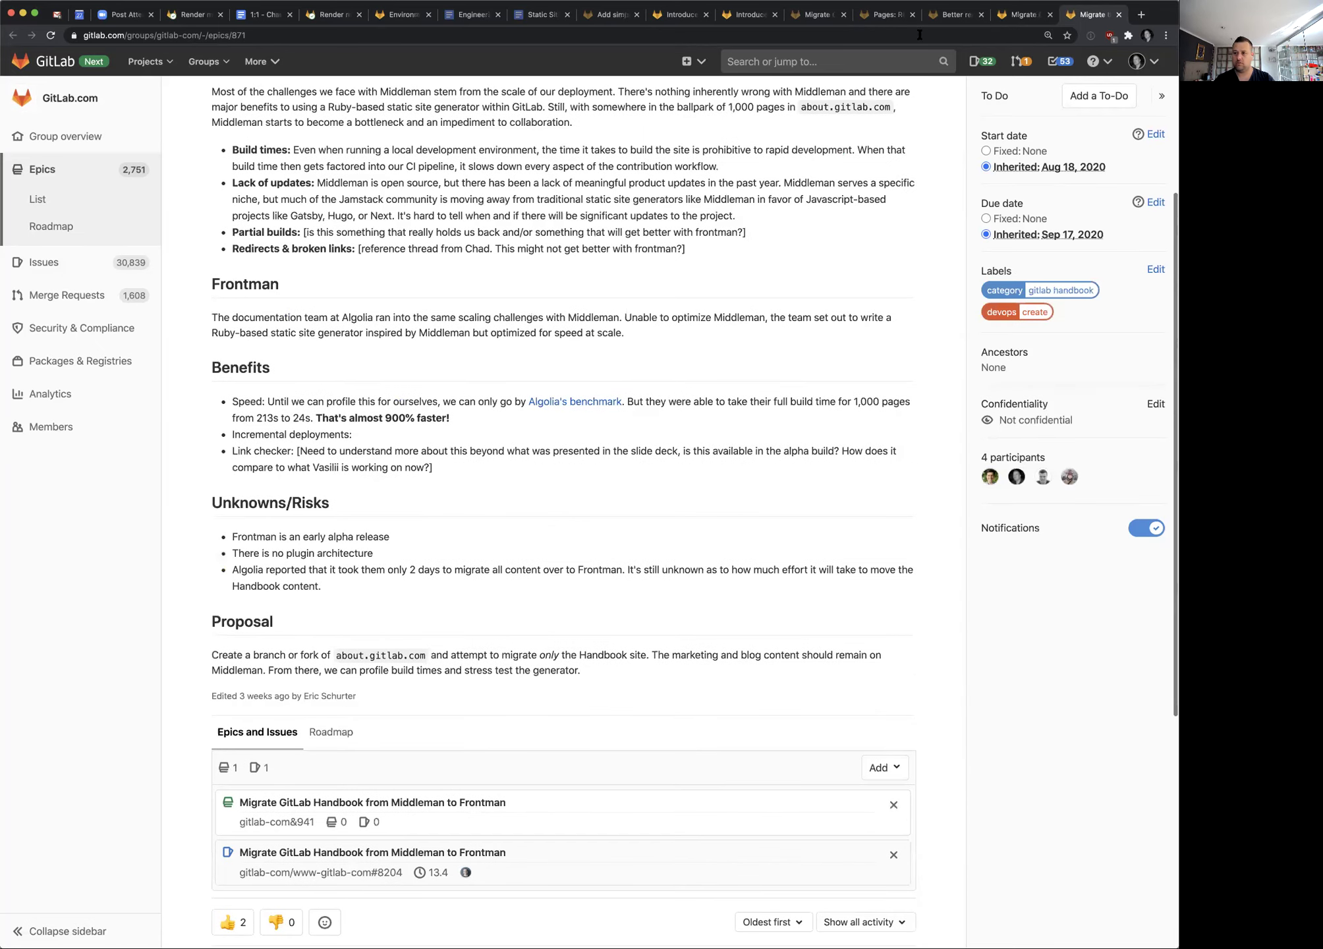
Close epic &941 with a /close comment, then go to issue #8204
left_click(1024, 16)
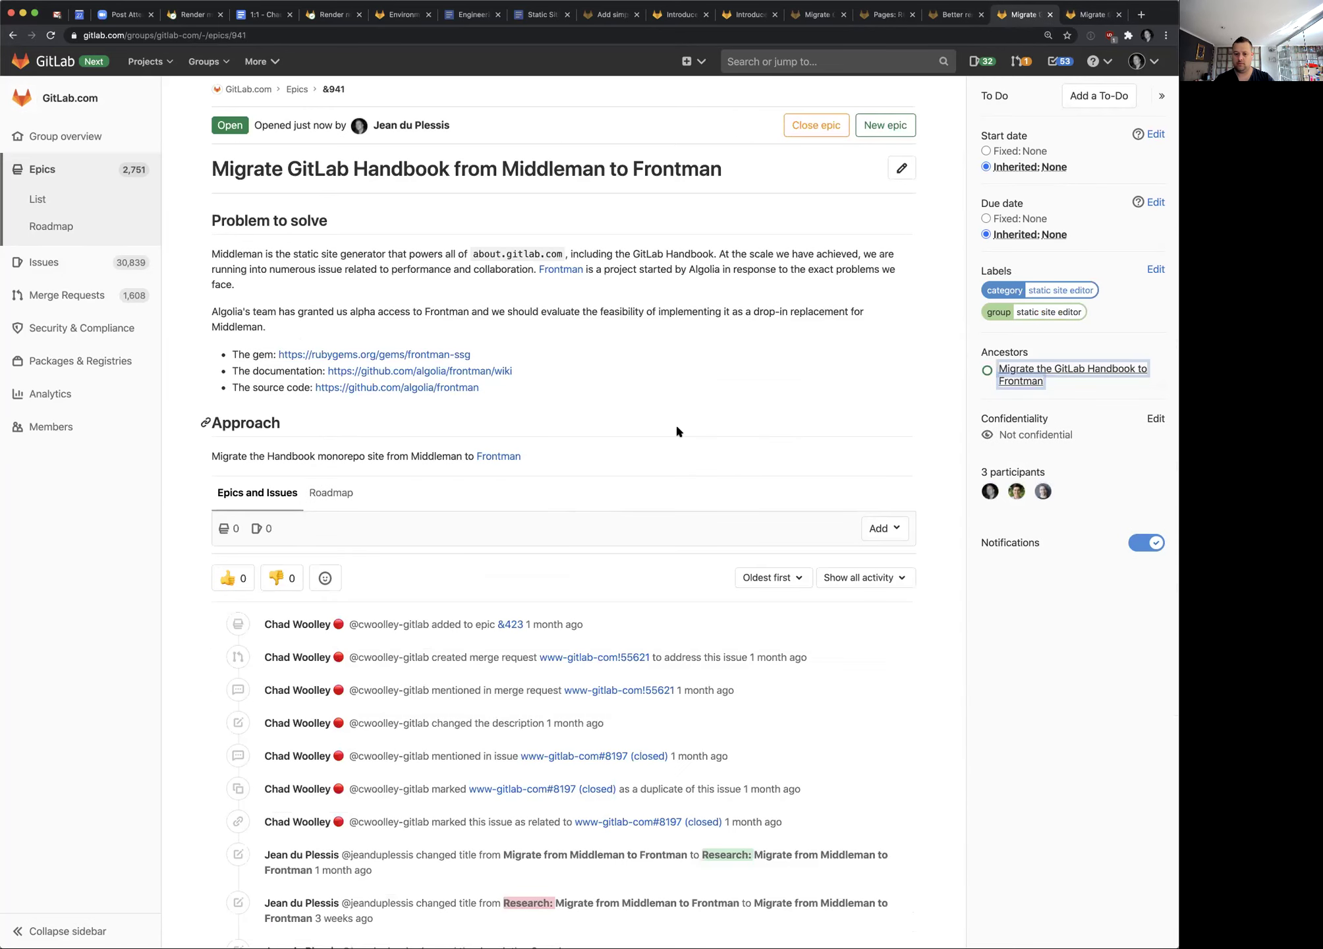
scroll(676, 424, "down", 6)
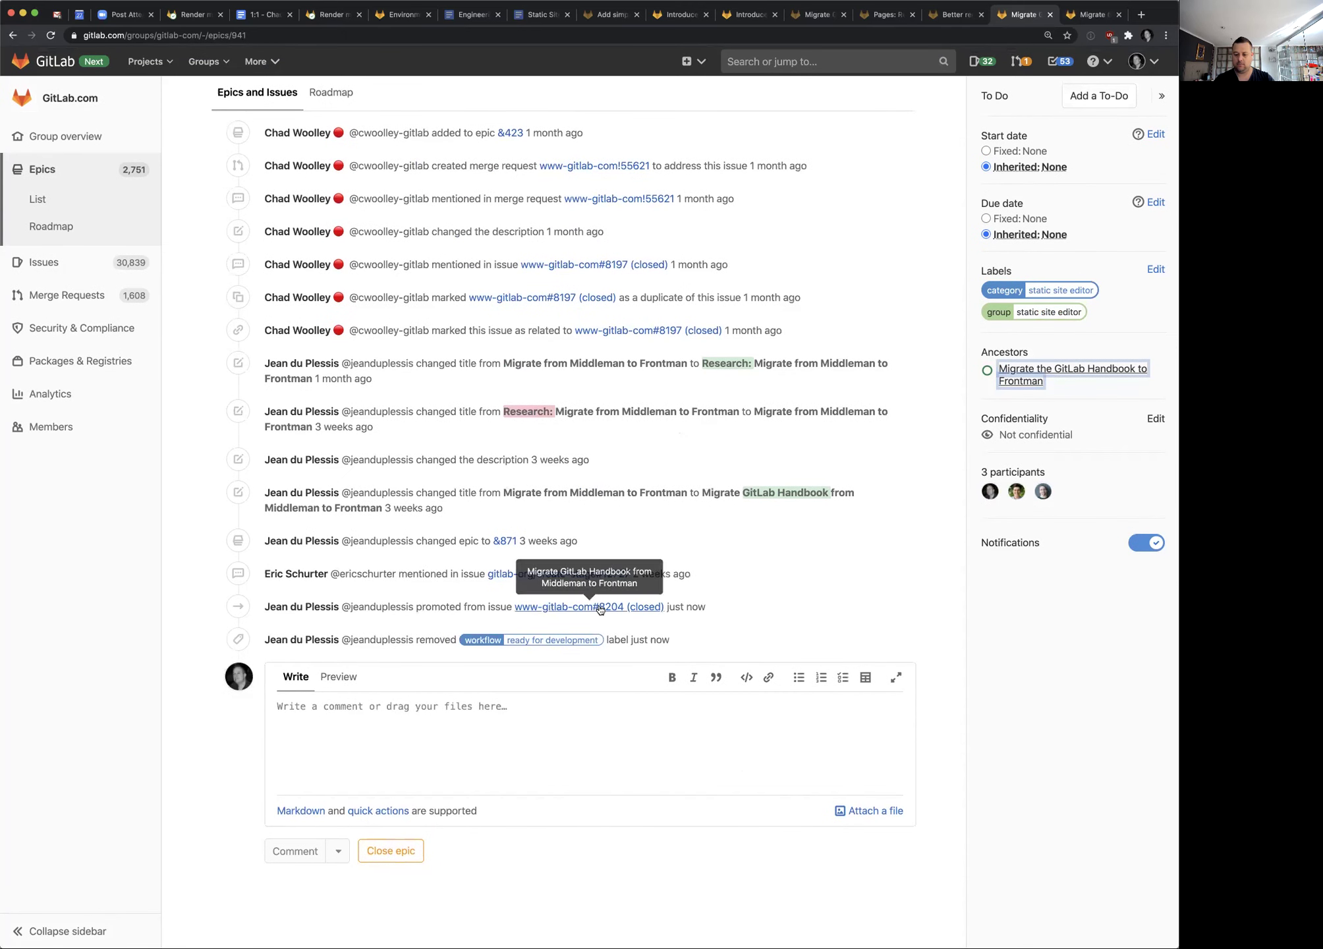
left_click(622, 701)
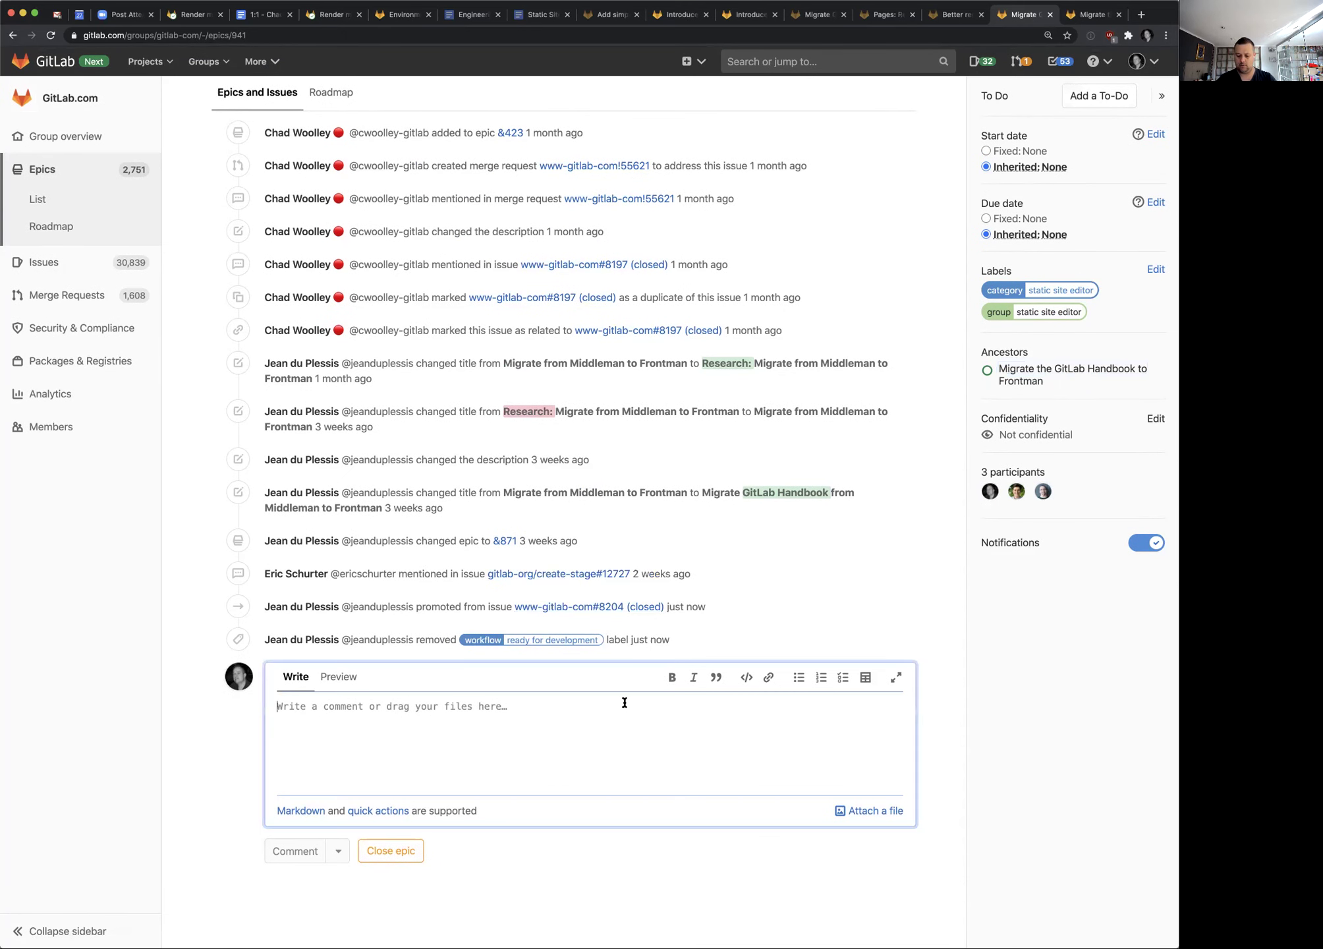
type("/close")
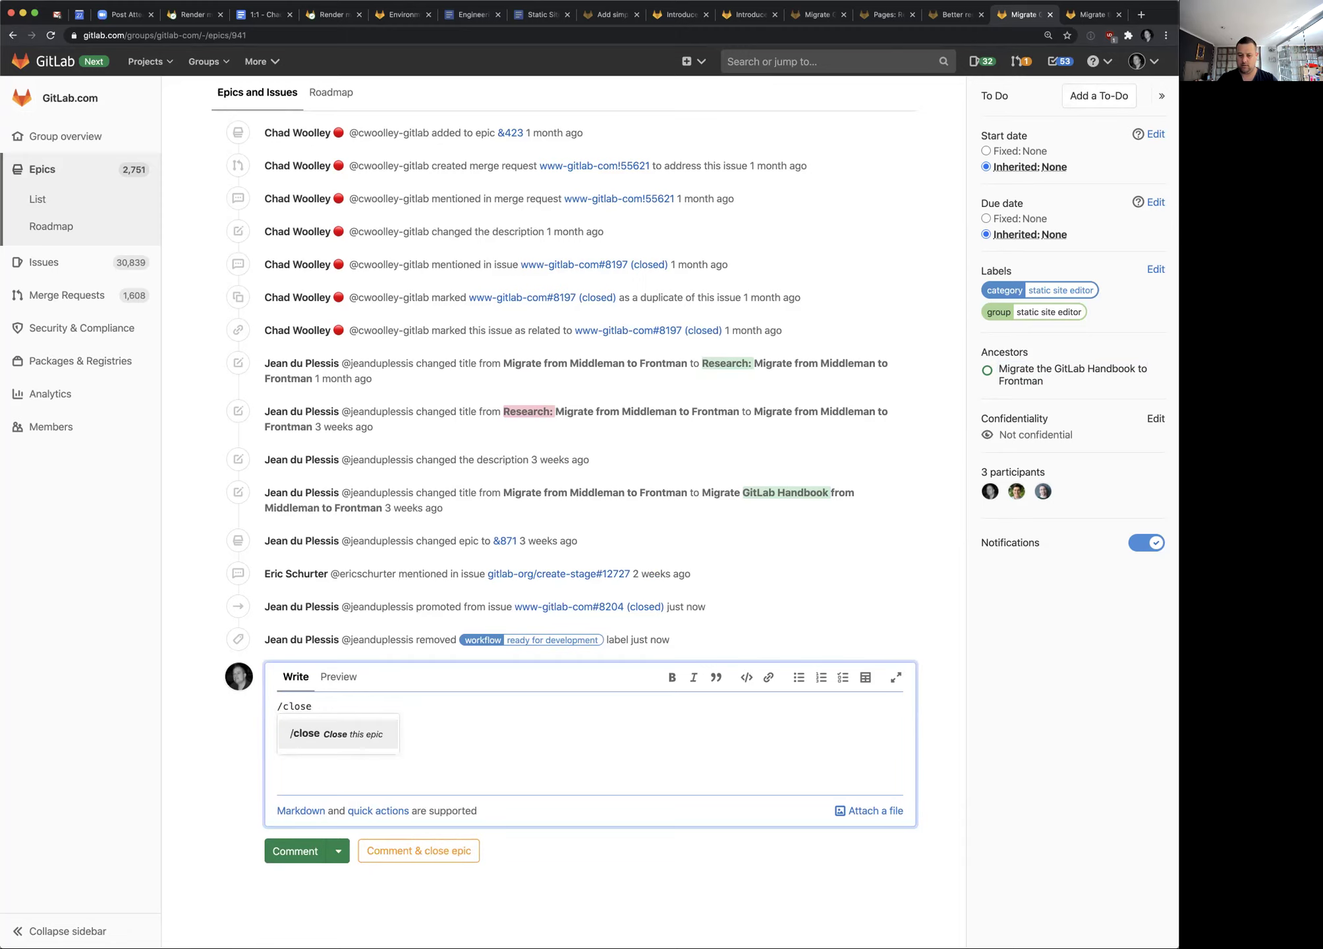
key("Return")
key("super+Return")
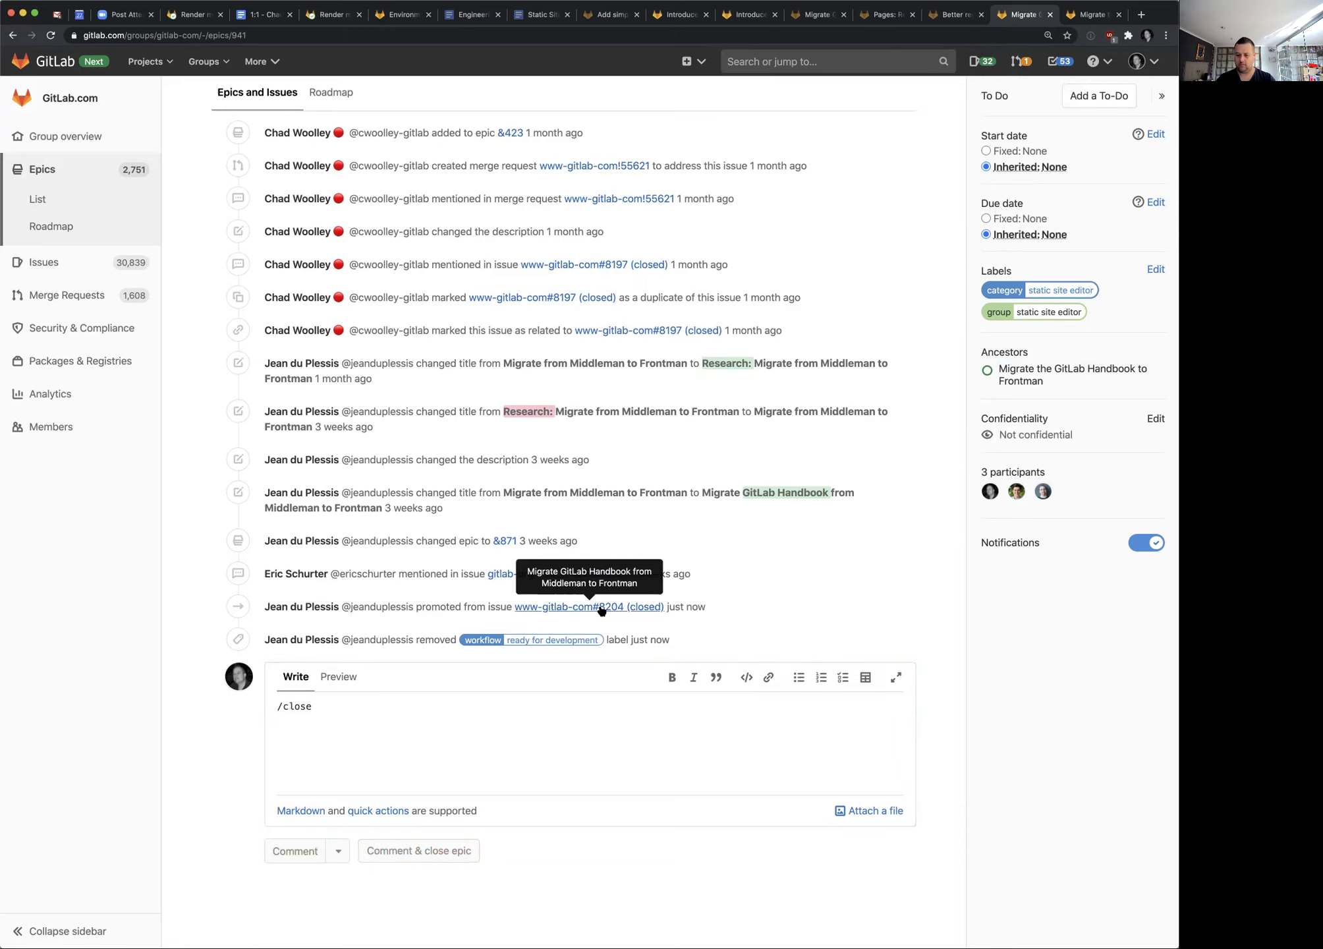
left_click(602, 608)
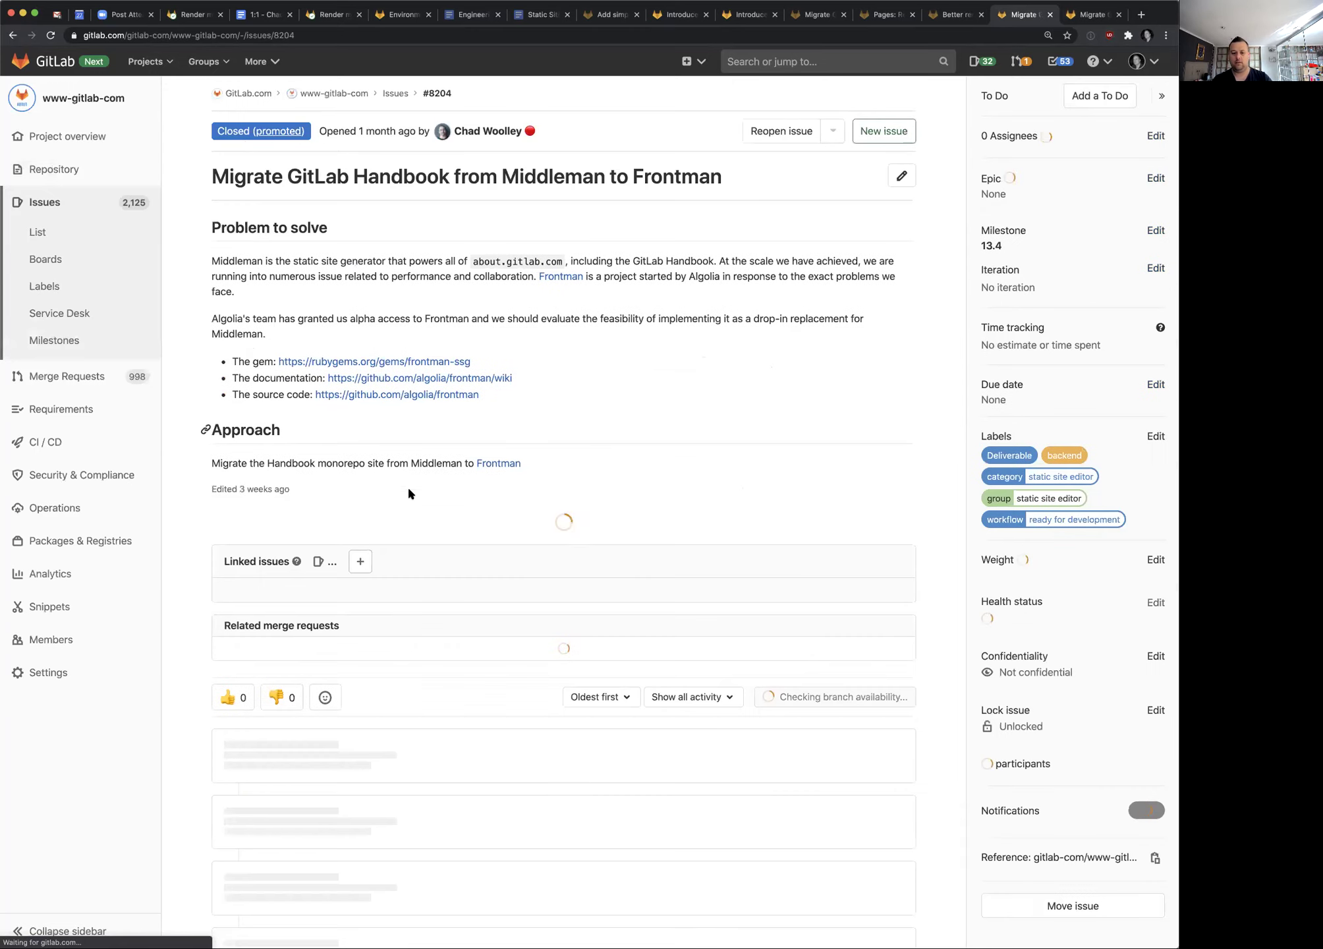
Submit a /reopen comment on issue #8204
scroll(414, 618, "down", 15)
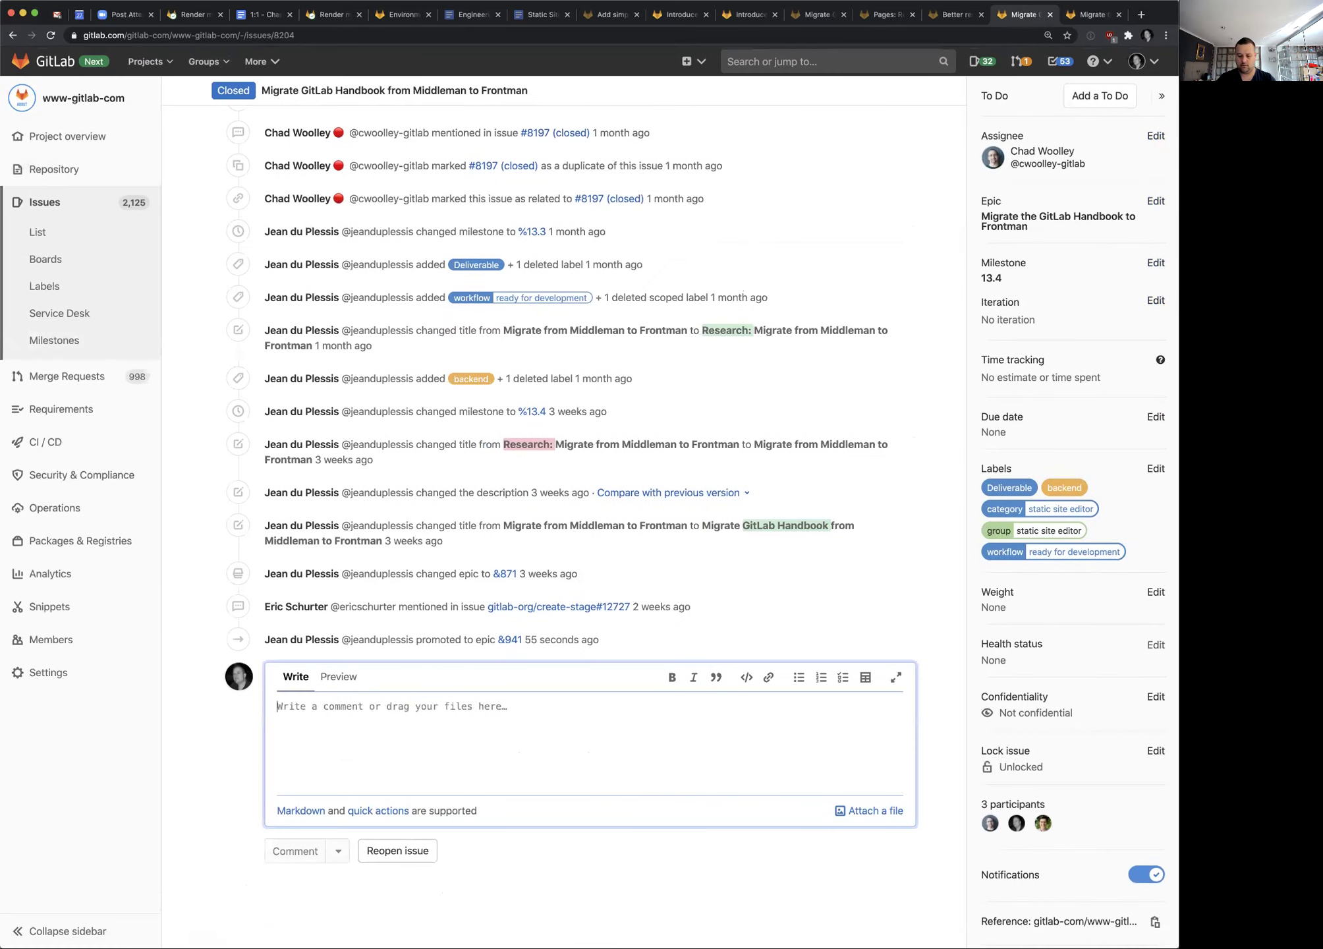
type("/reopen")
key("Return")
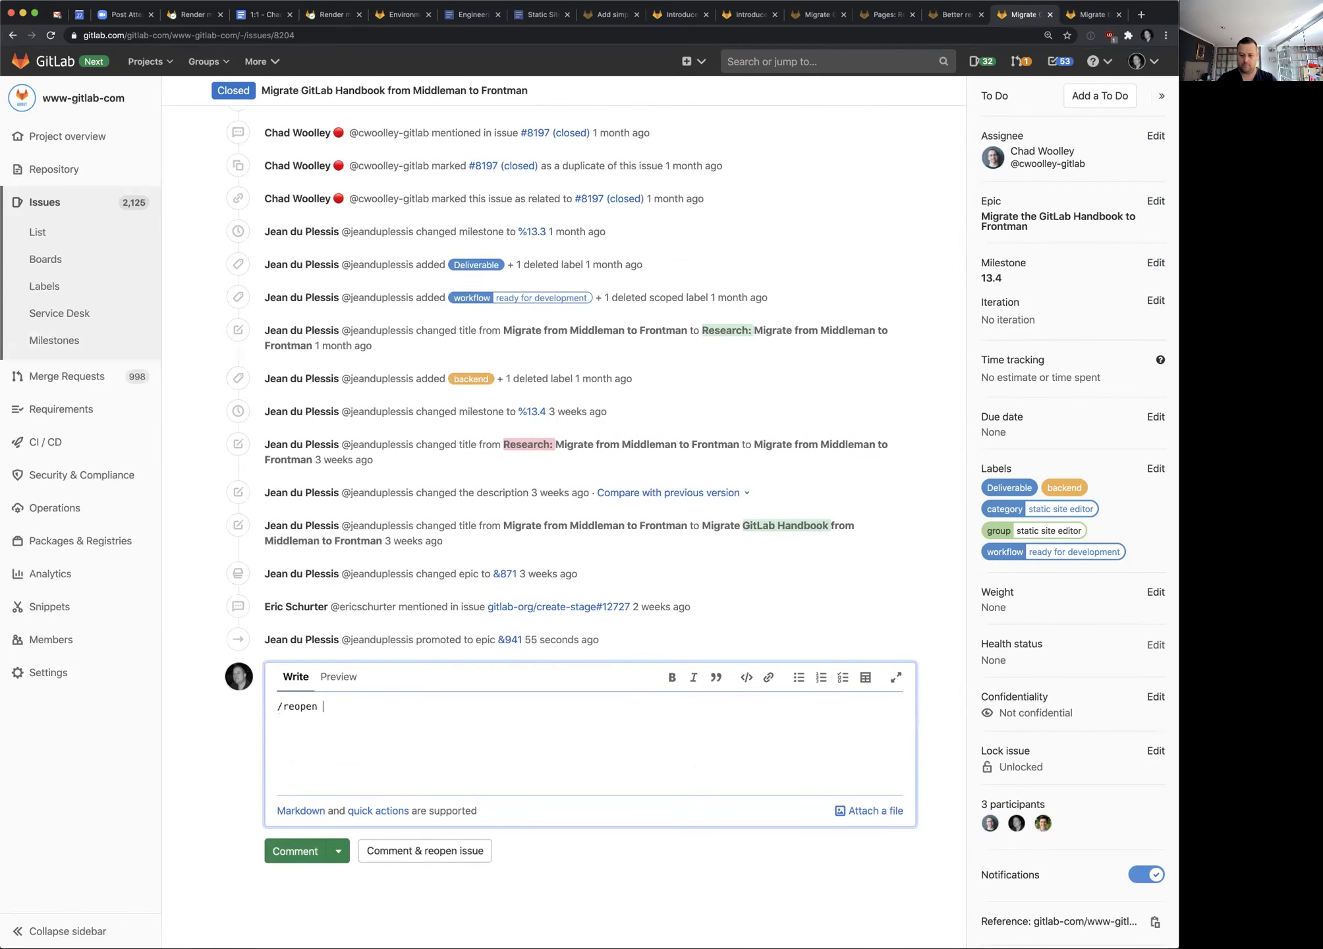
key("super+Return")
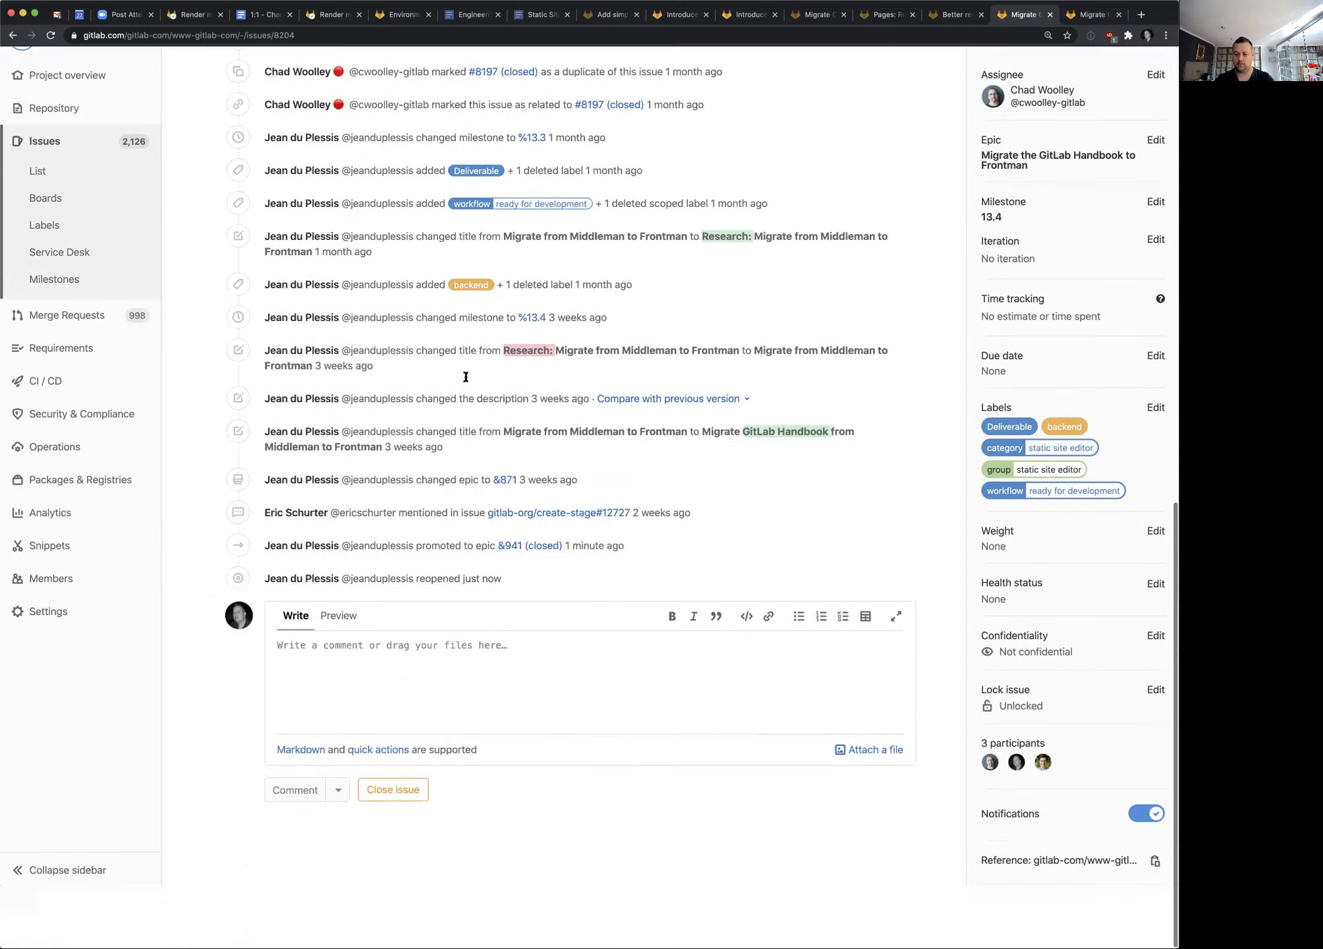
left_click(522, 597)
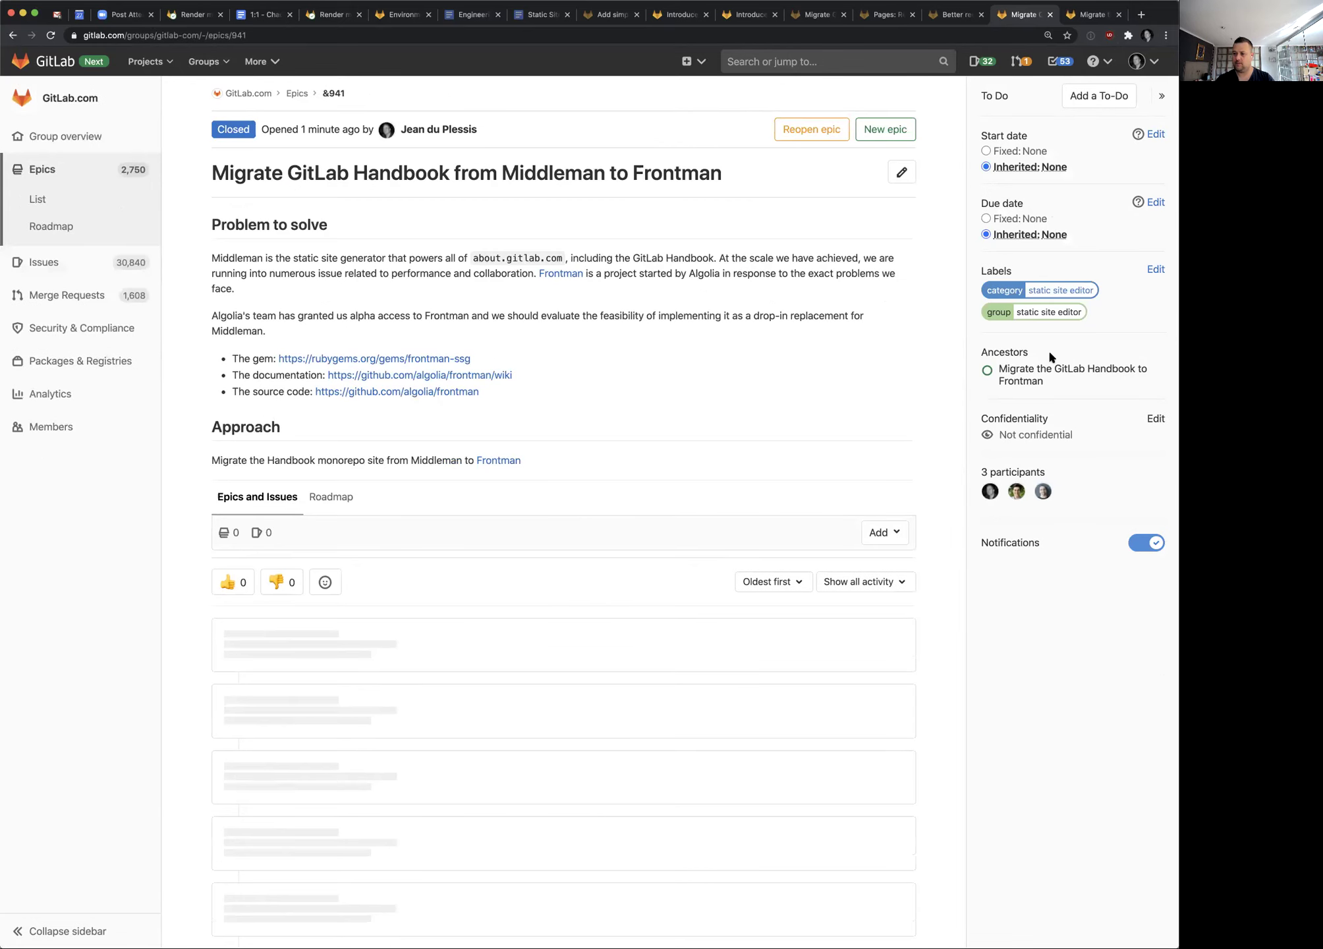
left_click(1050, 371)
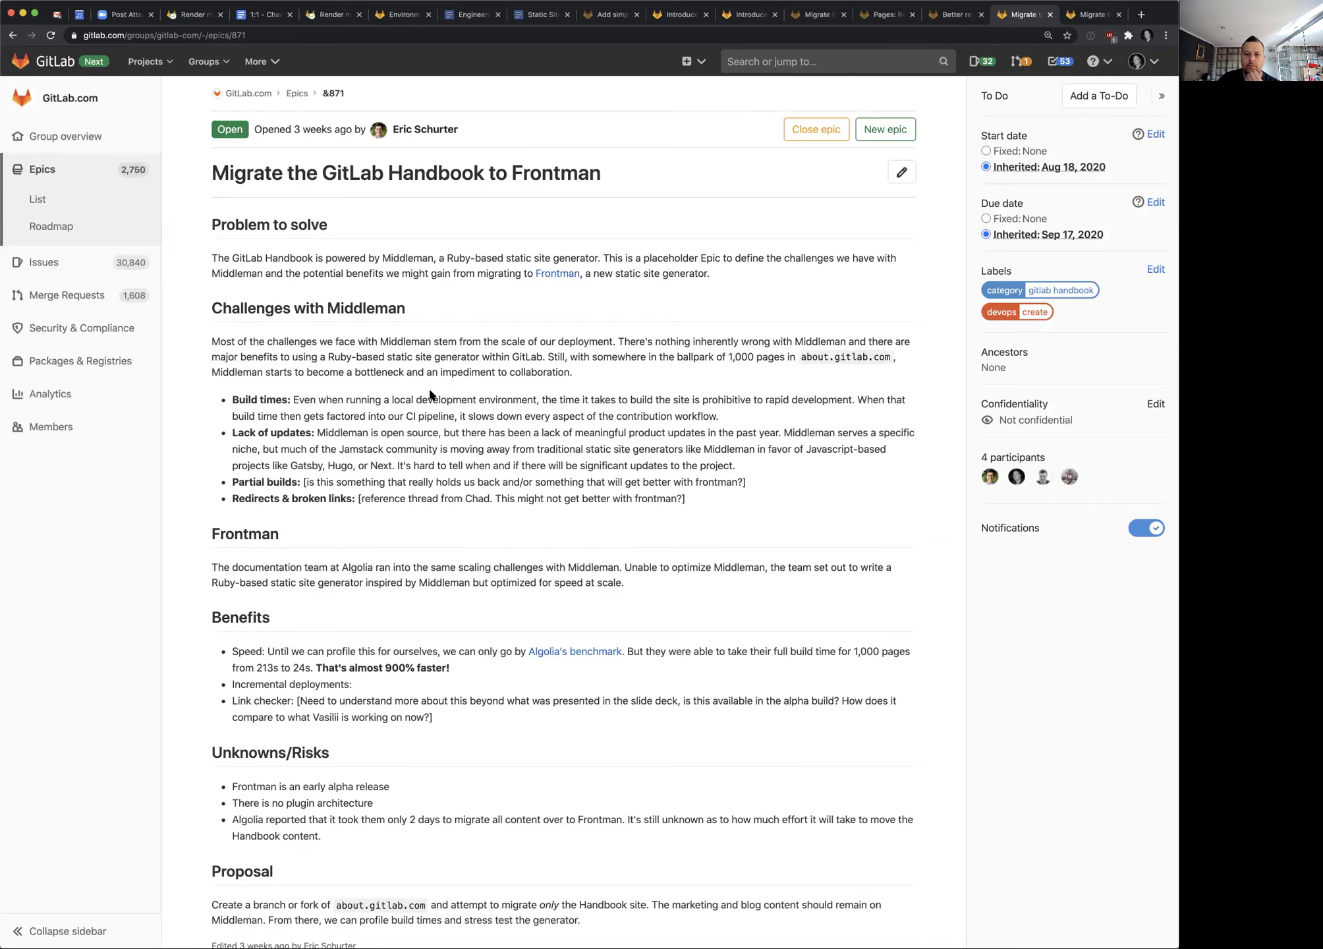
scroll(430, 392, "down", 4)
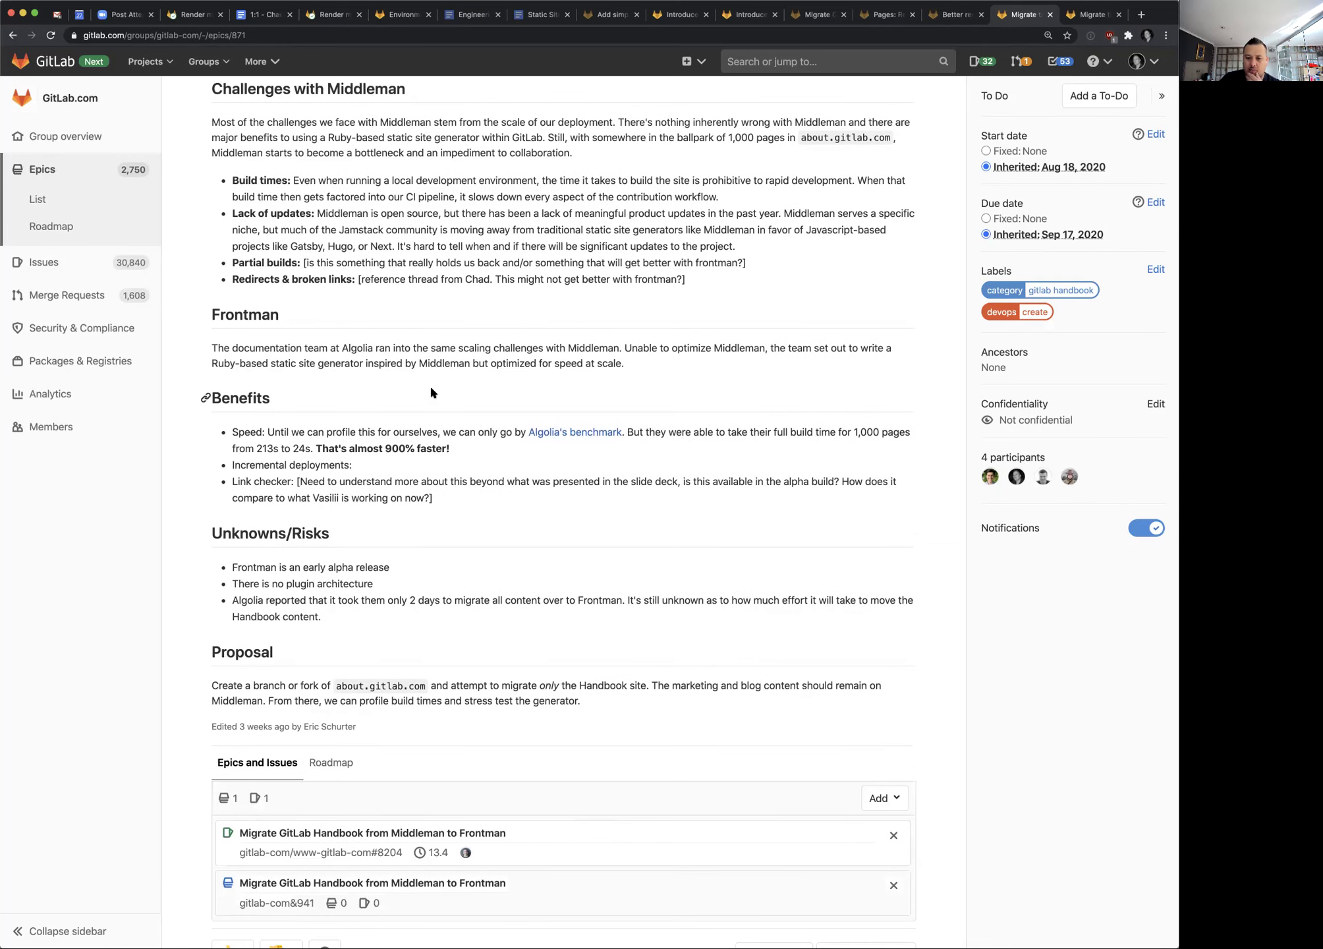
scroll(431, 393, "up", 2)
scroll(431, 392, "up", 2)
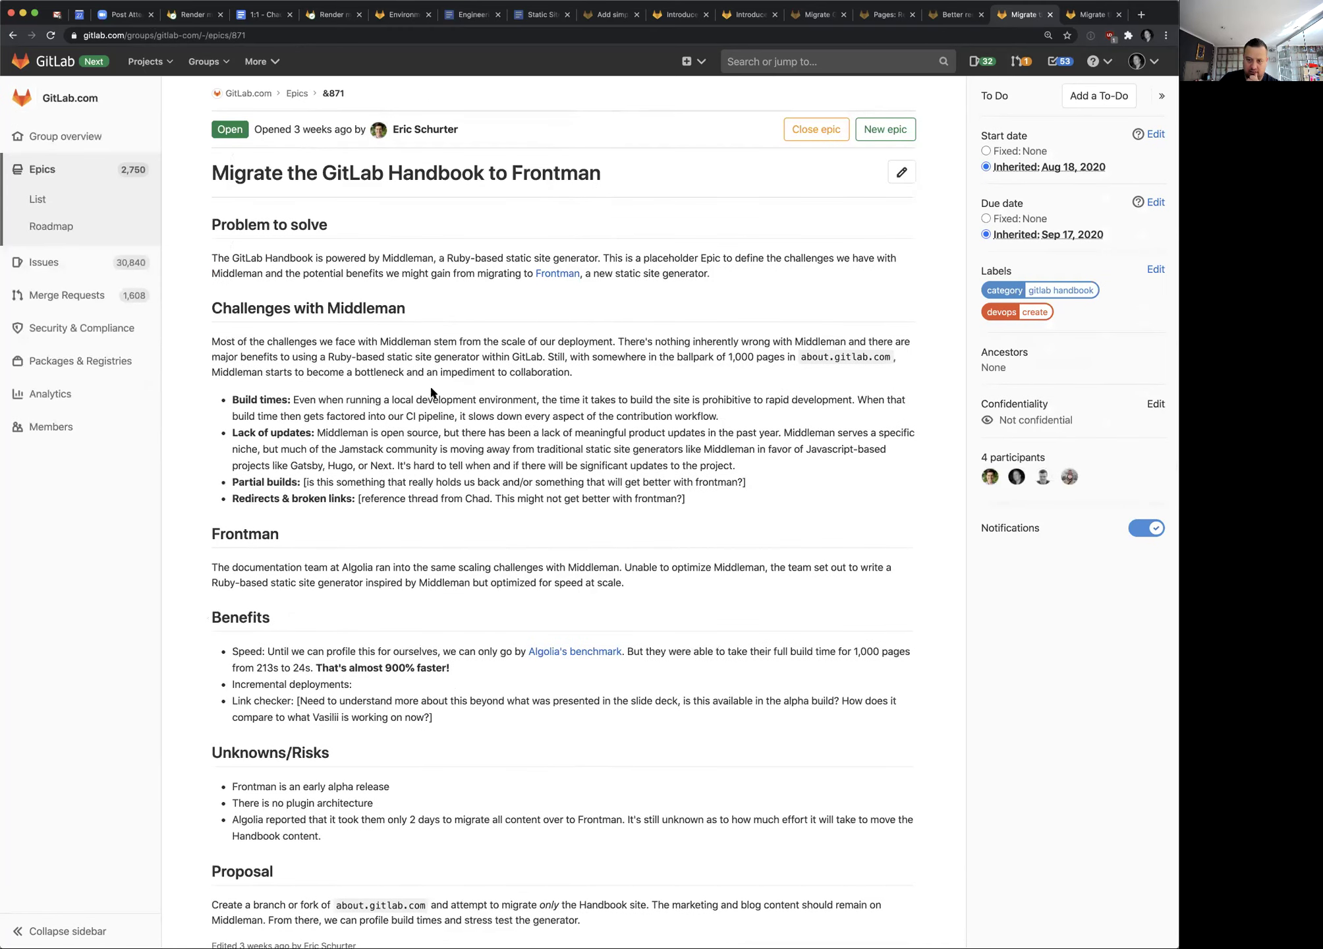
scroll(431, 393, "down", 12)
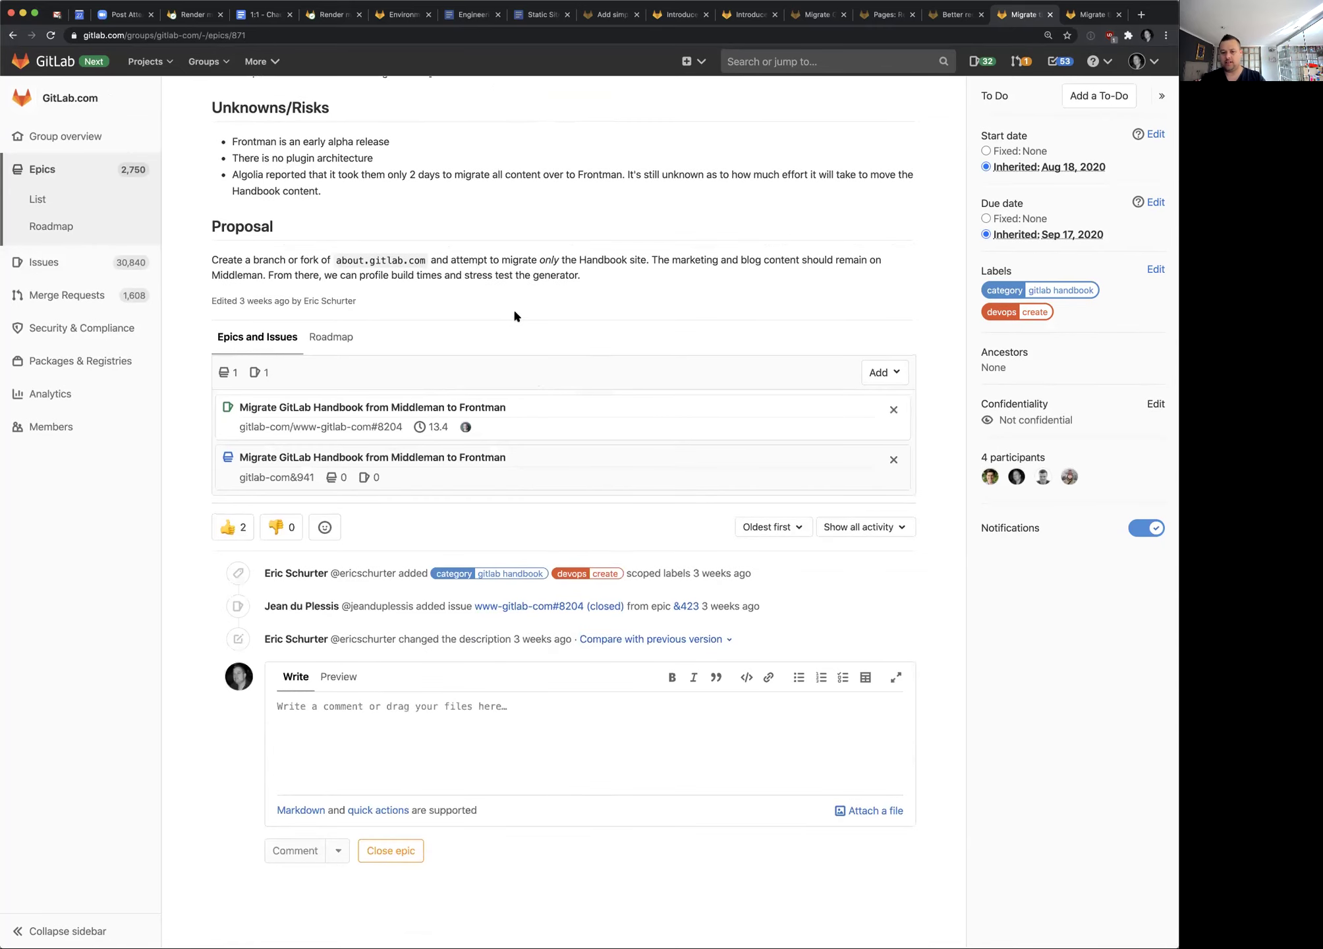
Google www-gitlab-com in a new tab and open the GitLab.com www-gitlab-com project result
key("super+t")
type("w")
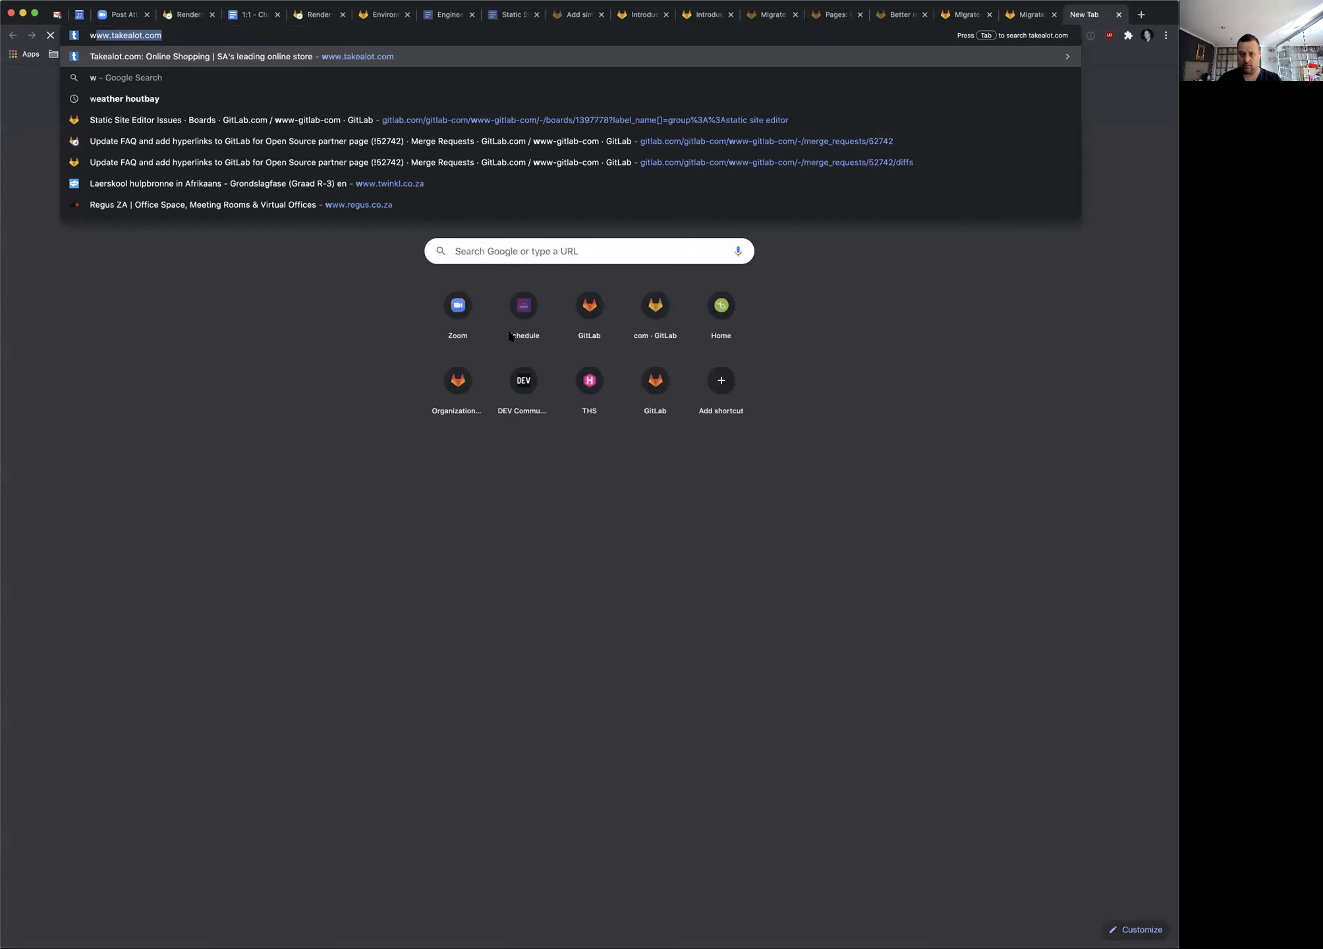
type("ww-git")
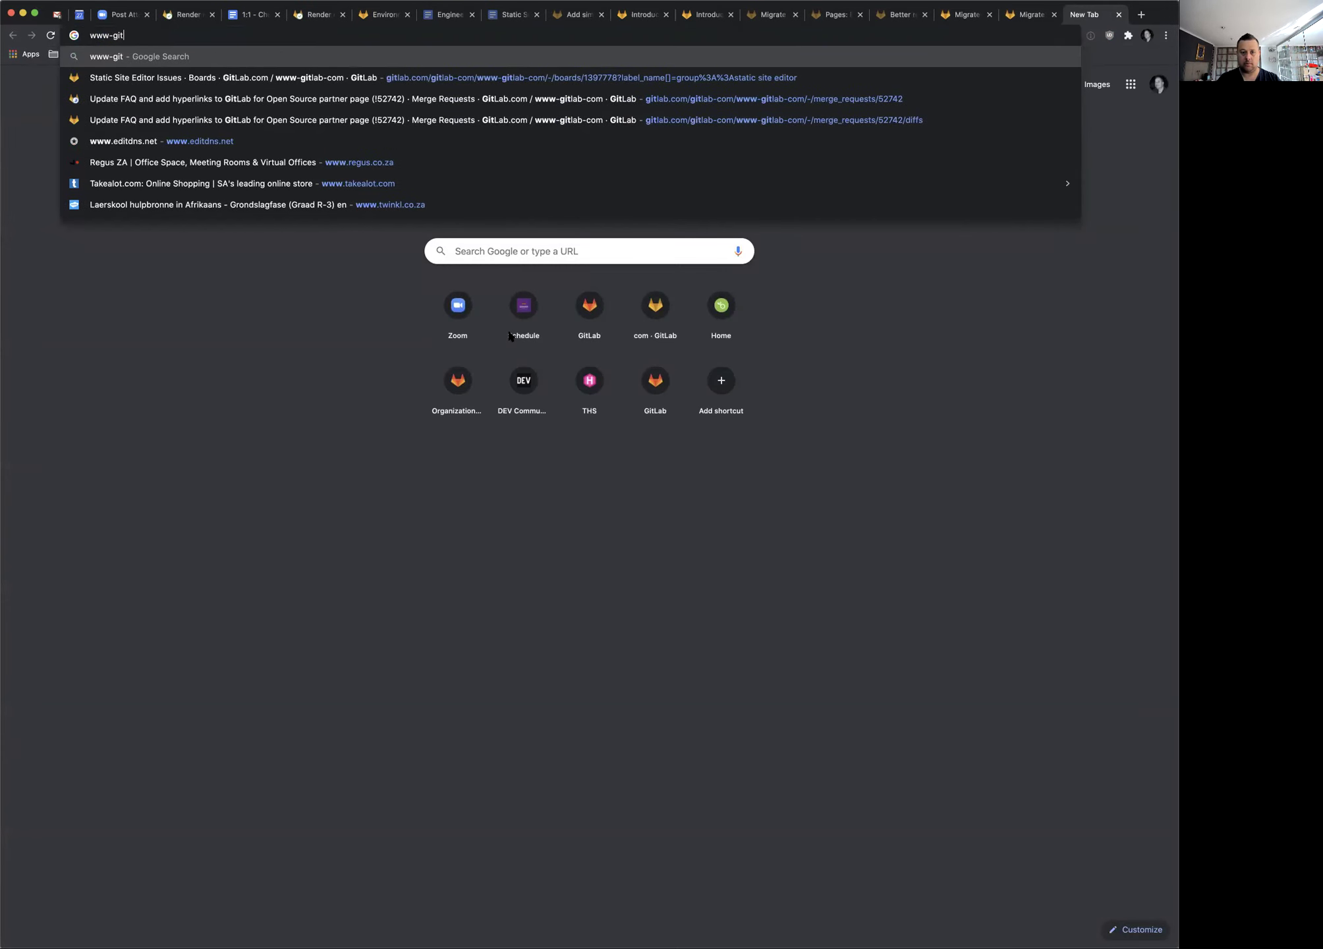
type("lab-com")
key("Return")
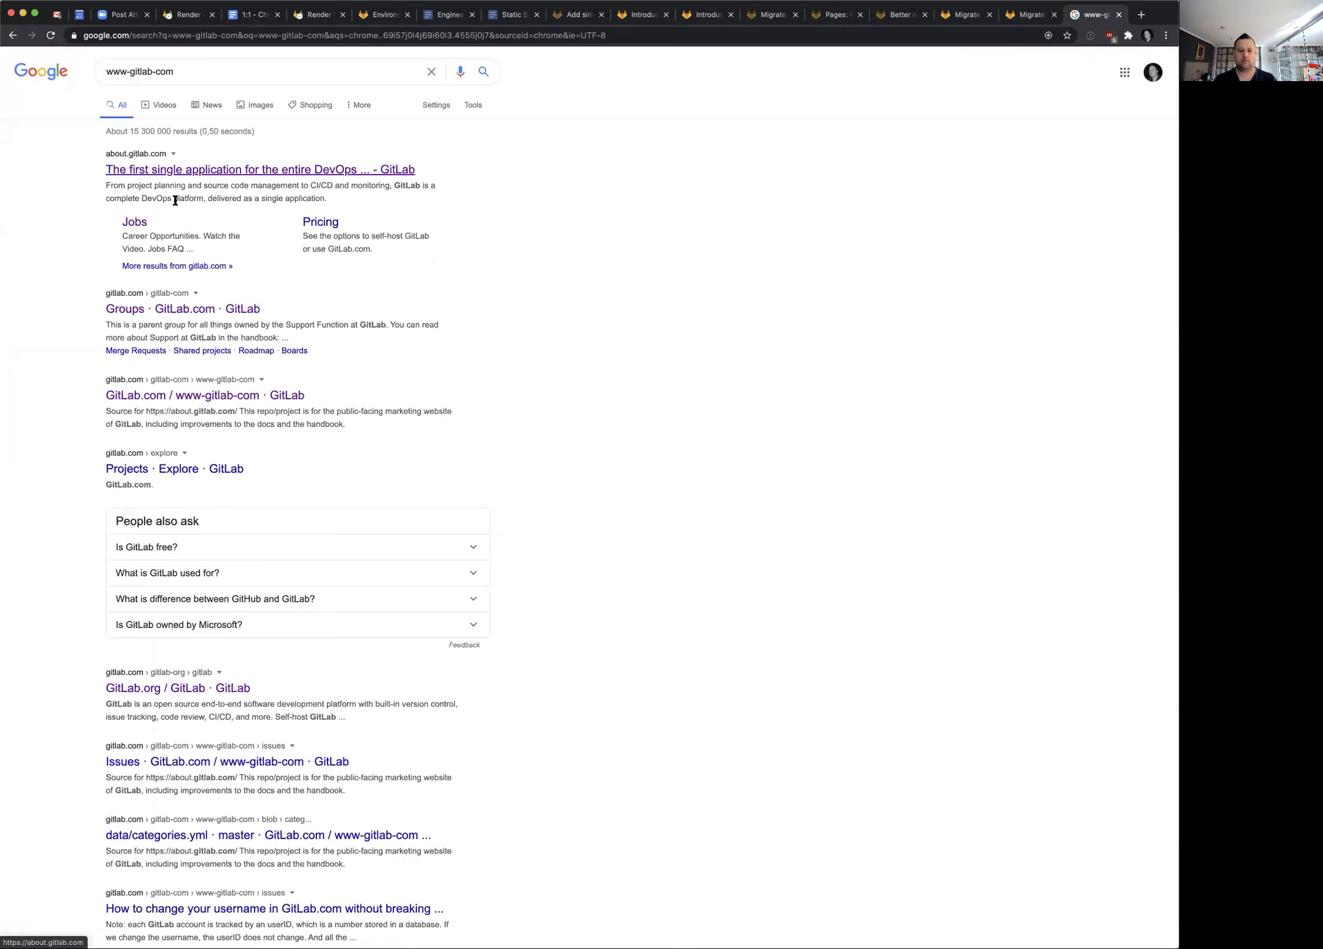
left_click(190, 397)
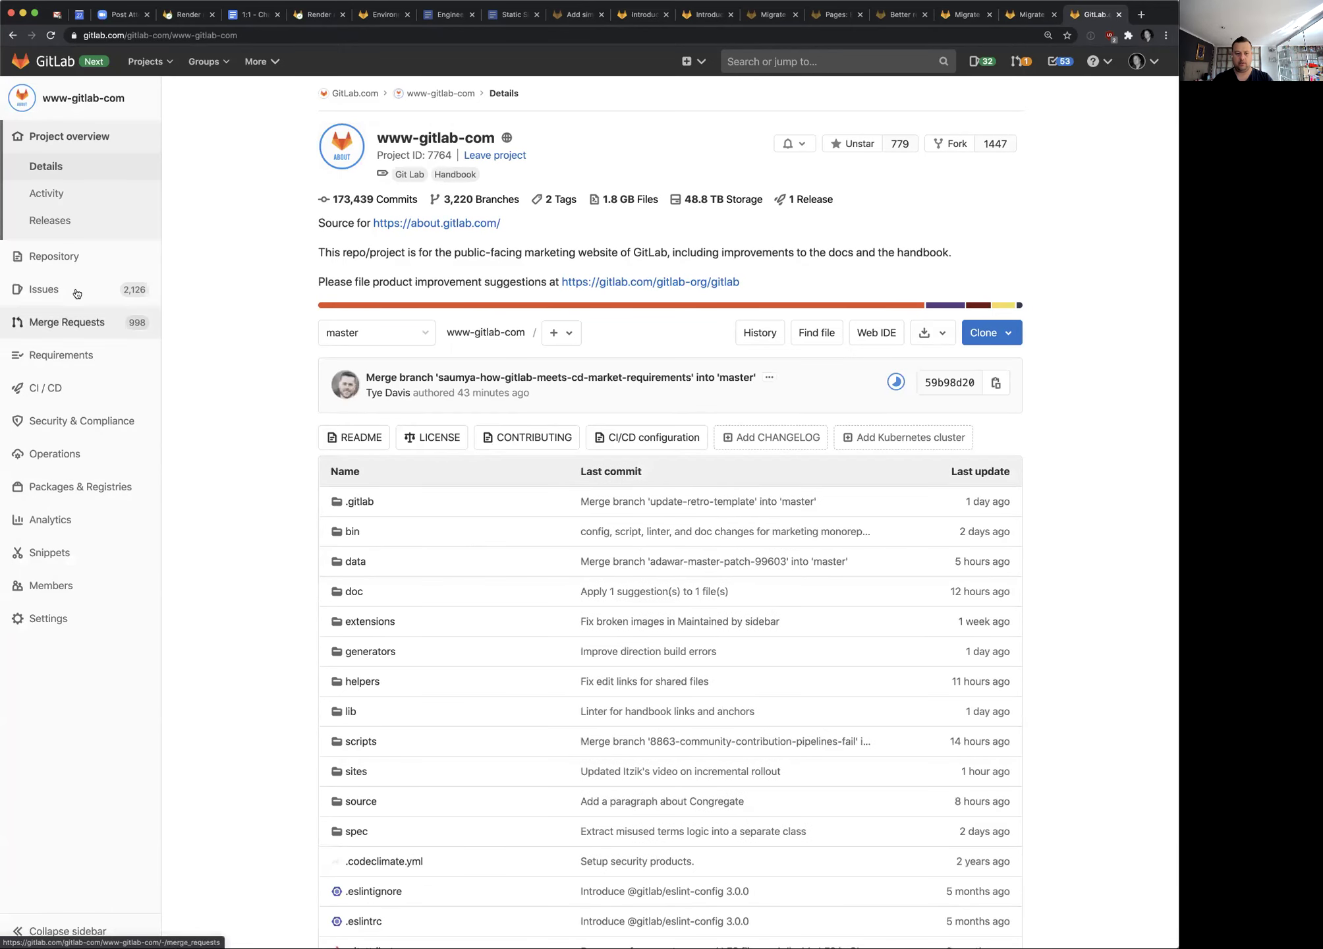
Browse the repository files to the extensions folder and open breadcrumbs.rb
mouse_move(62, 264)
left_click(201, 259)
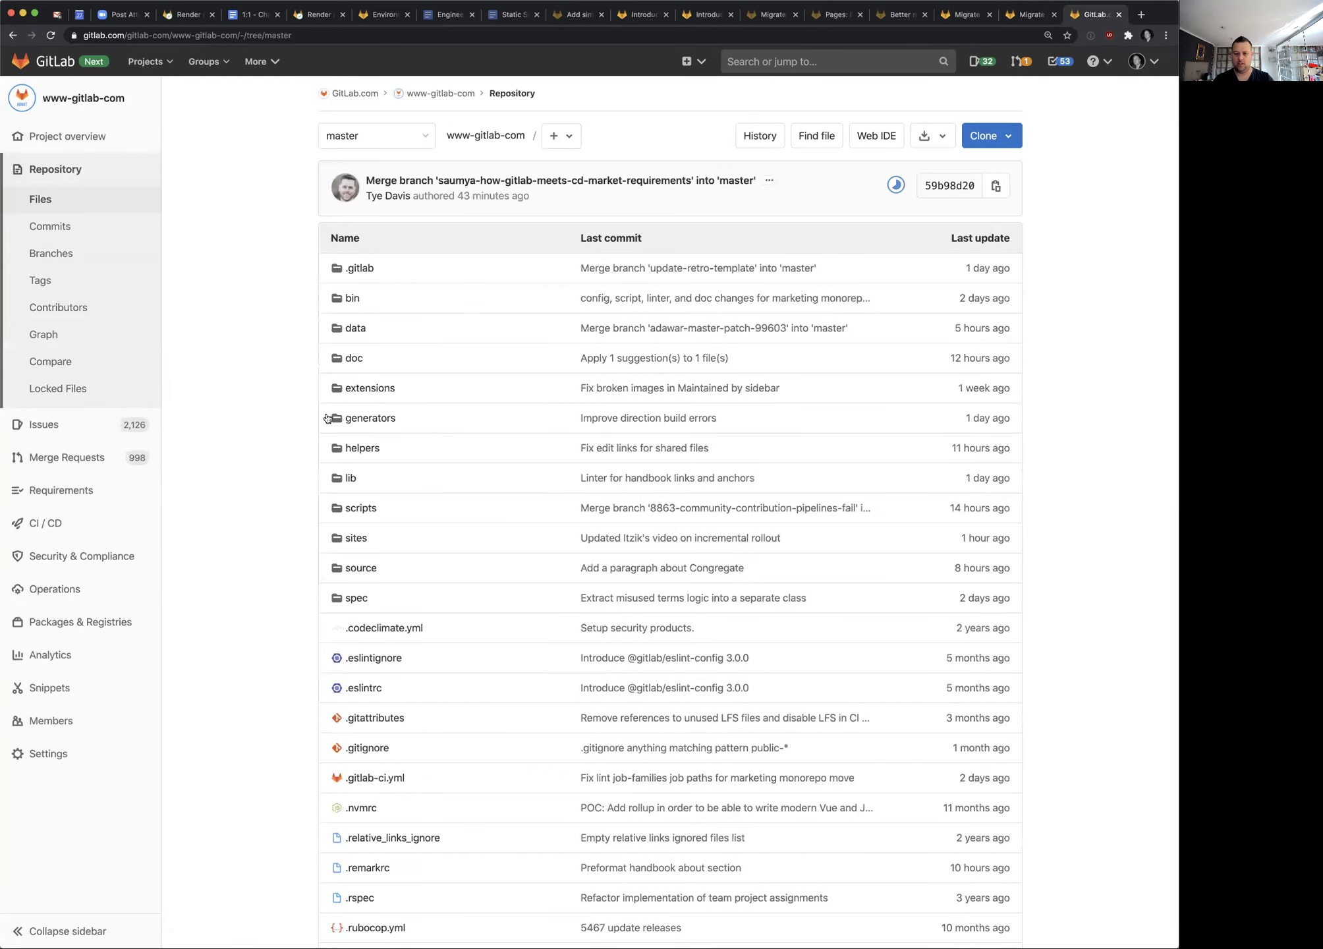
left_click(368, 388)
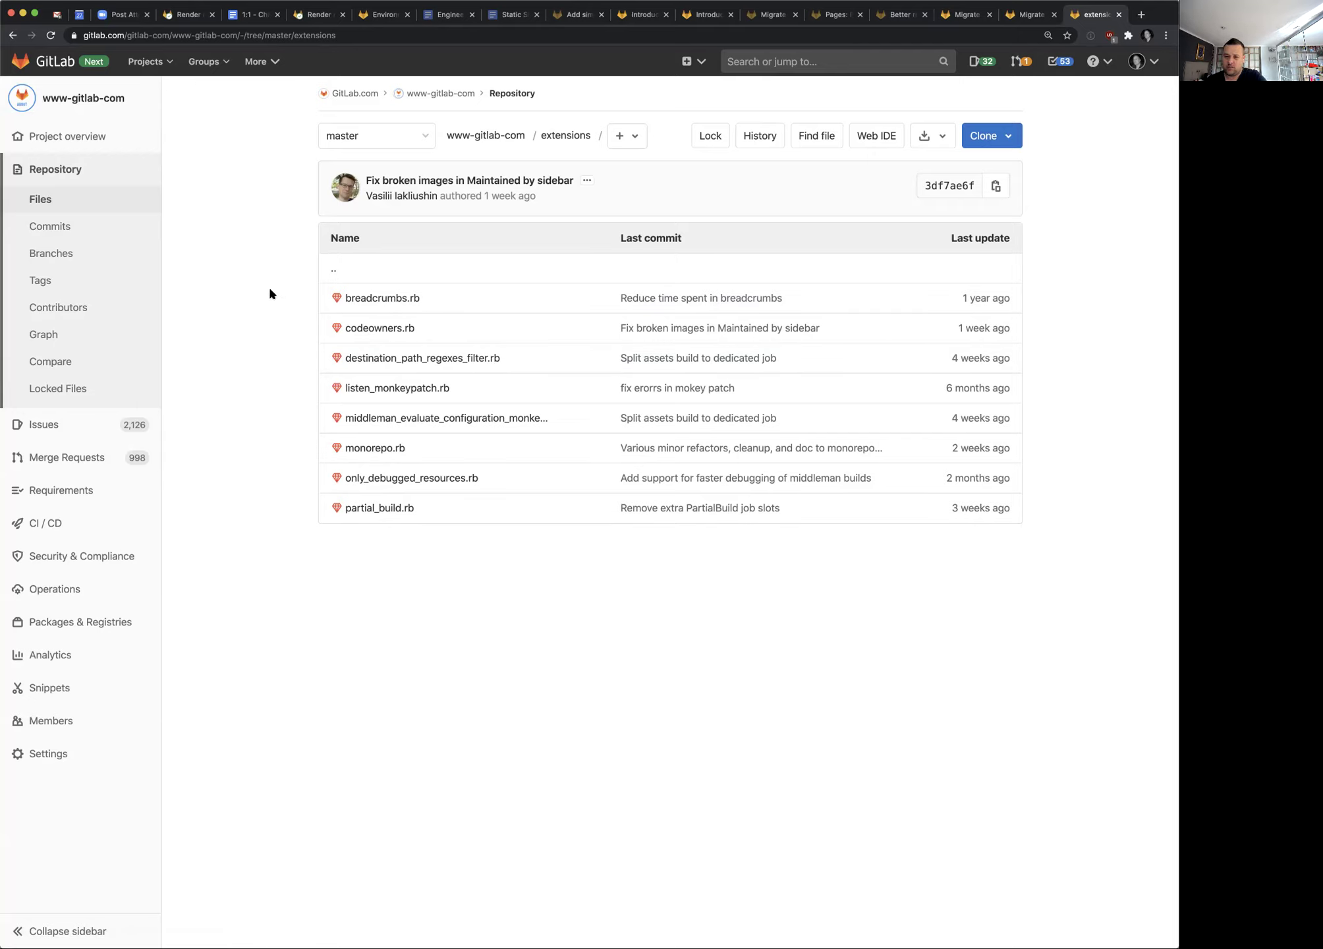
left_click_drag(304, 286, 464, 309)
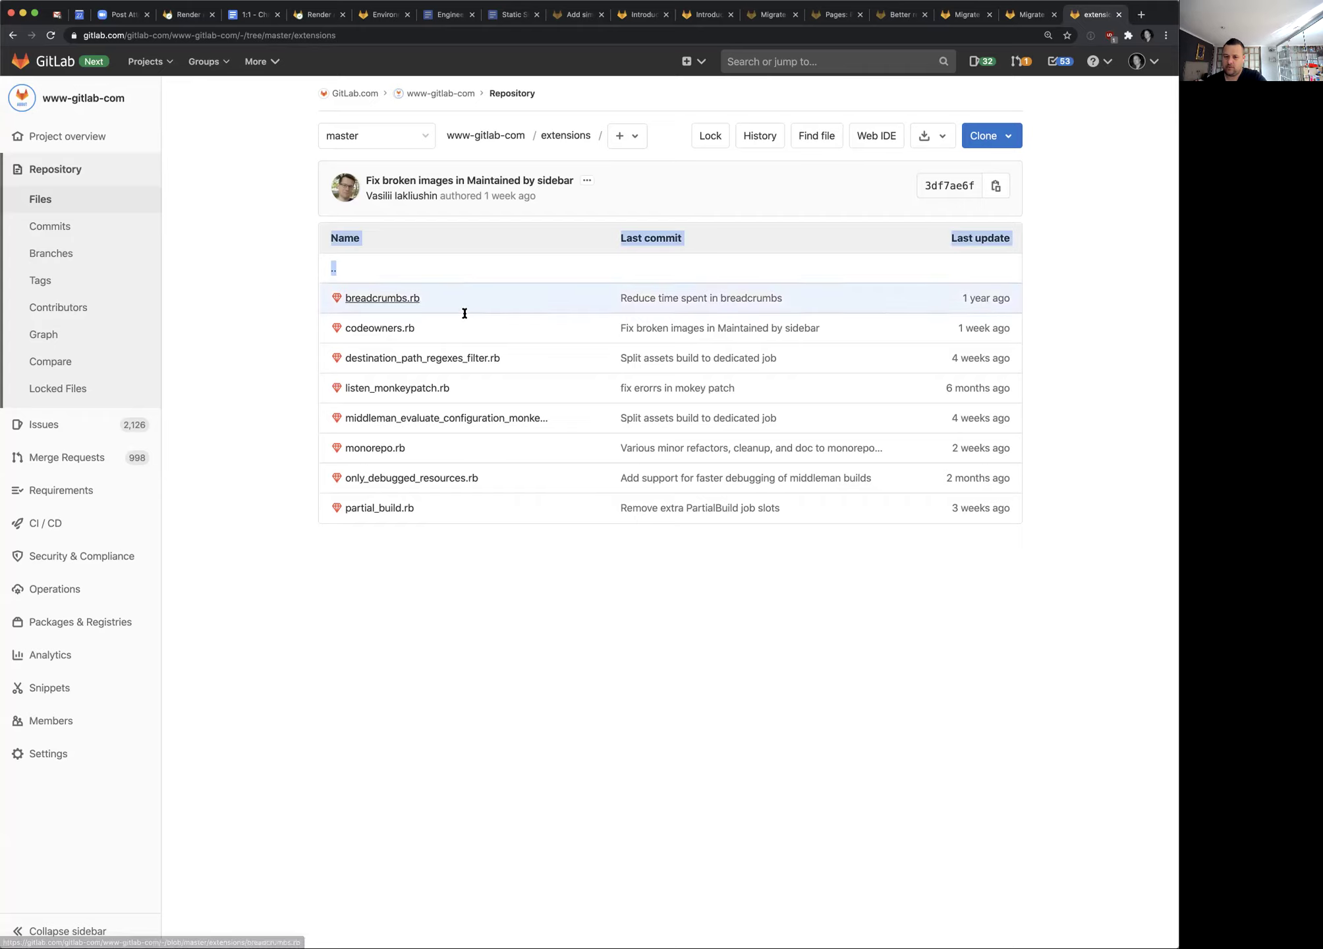
left_click(363, 305)
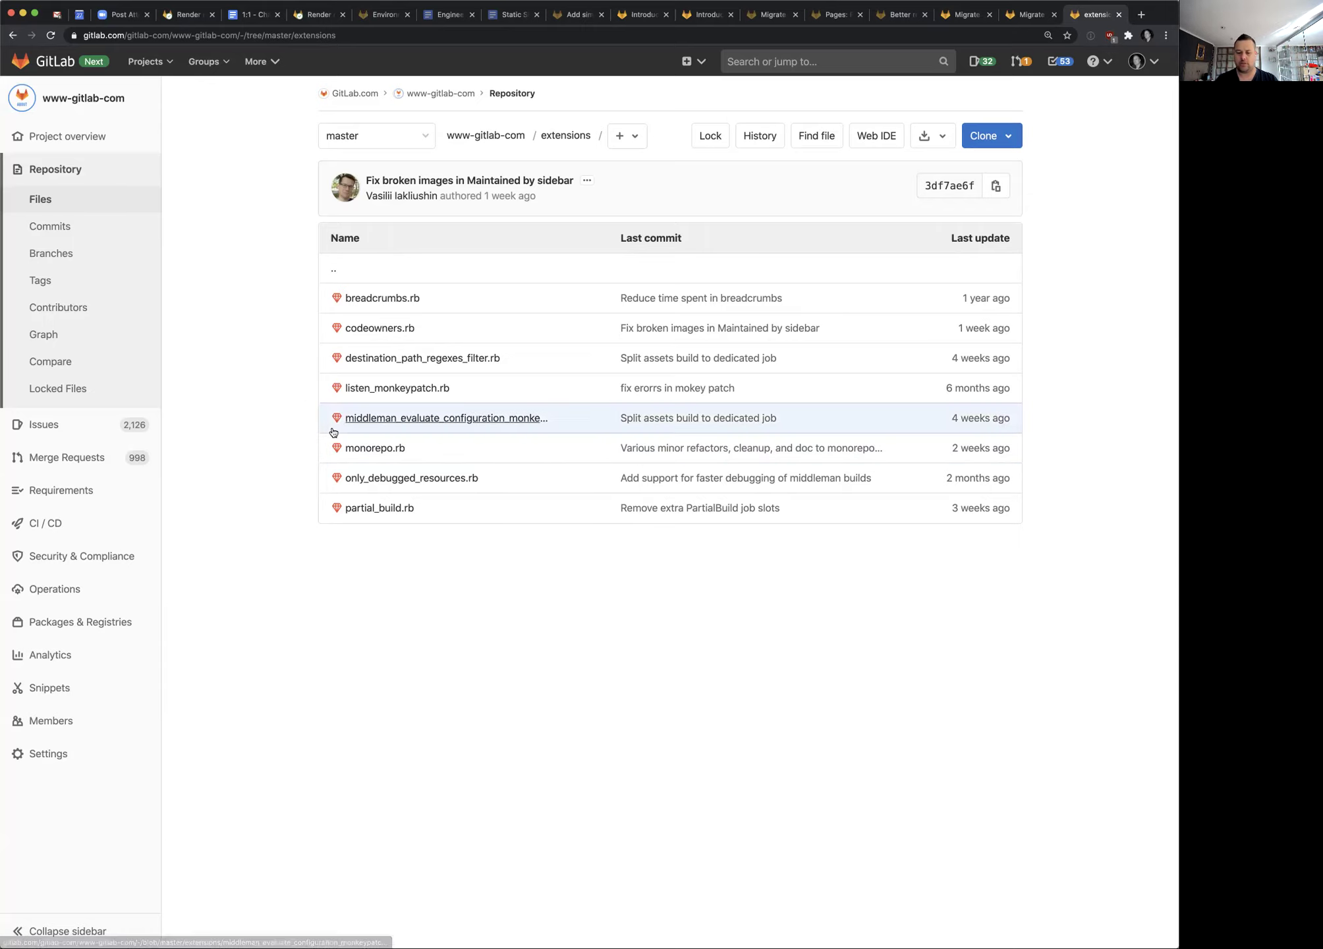
left_click(367, 300)
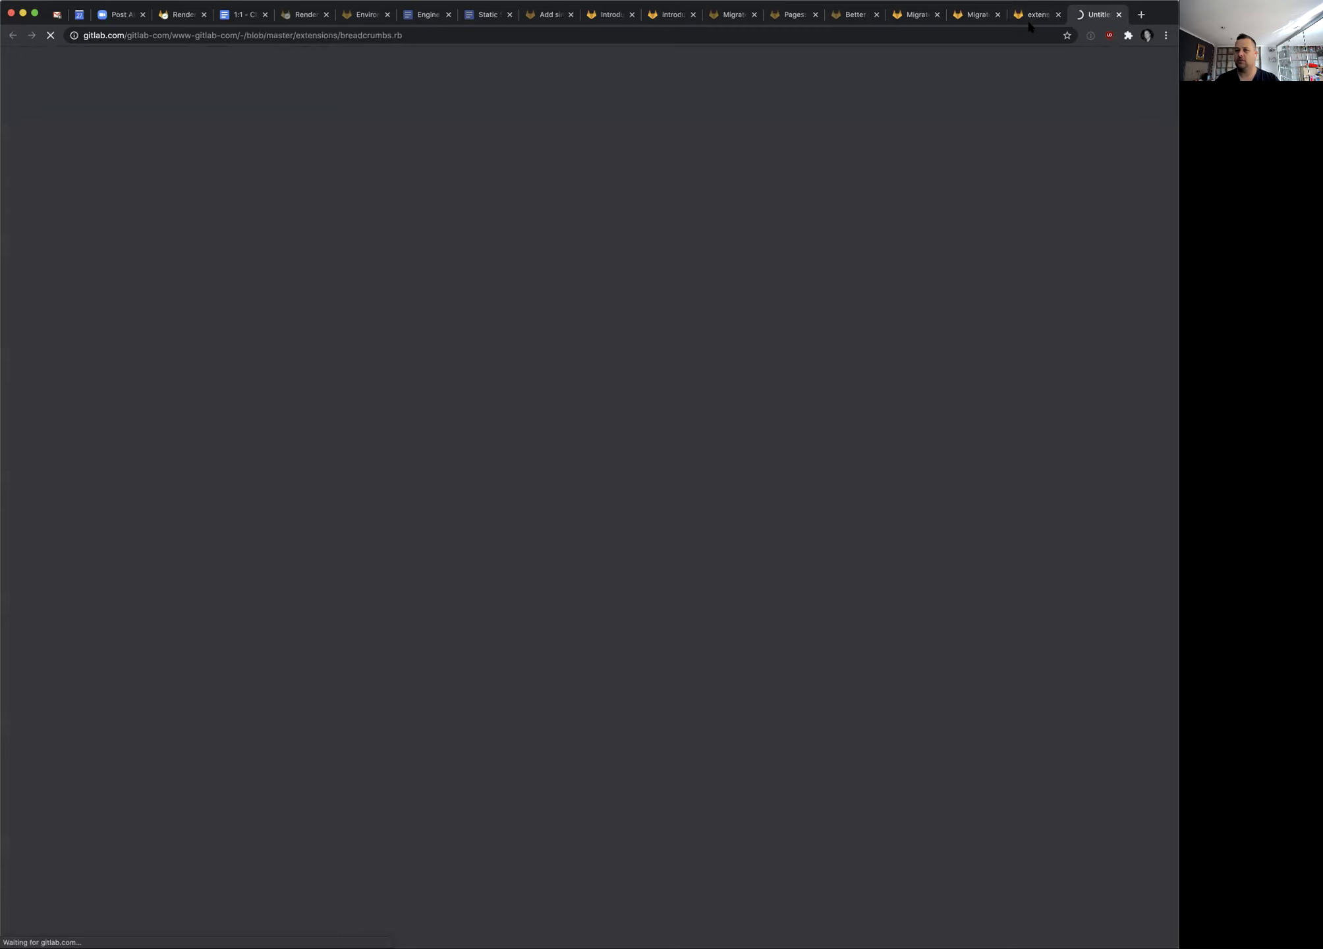
Back on epic &871, open a blank new child issue form in Epics and Issues
left_click(605, 39)
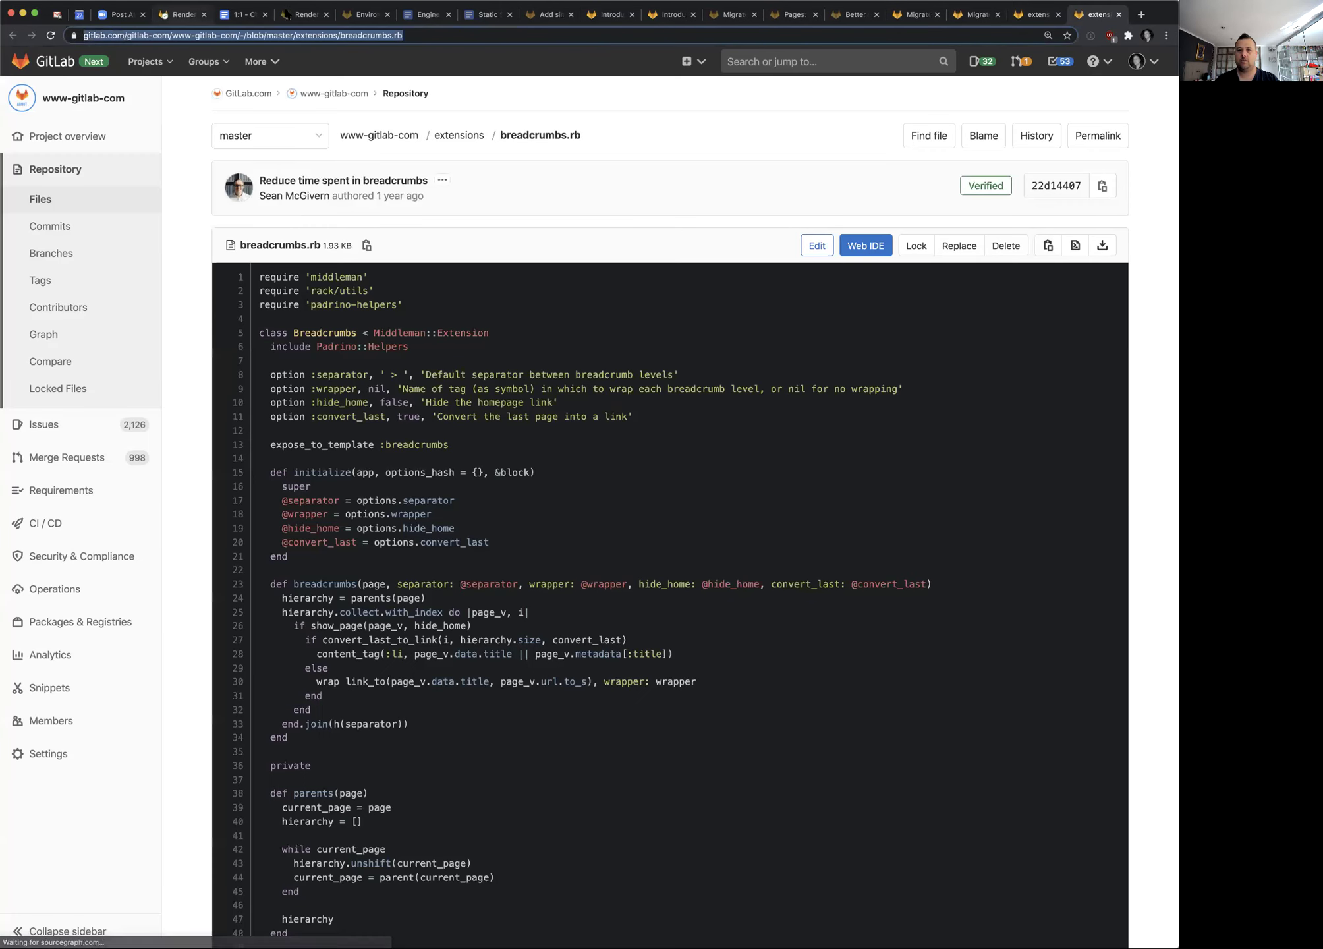
left_click(969, 16)
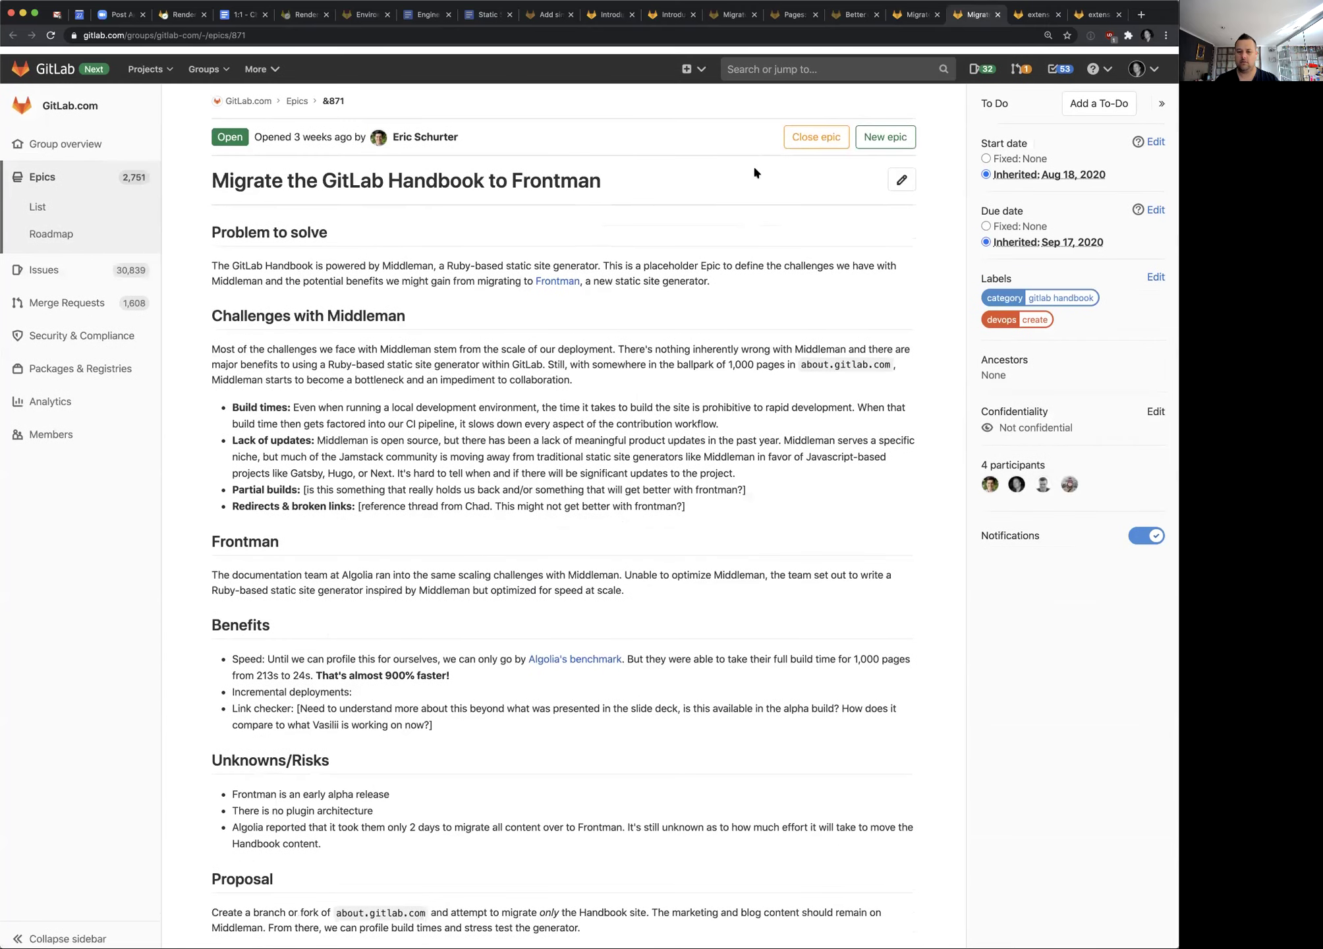
scroll(758, 171, "down", 8)
scroll(767, 177, "down", 2)
left_click(883, 375)
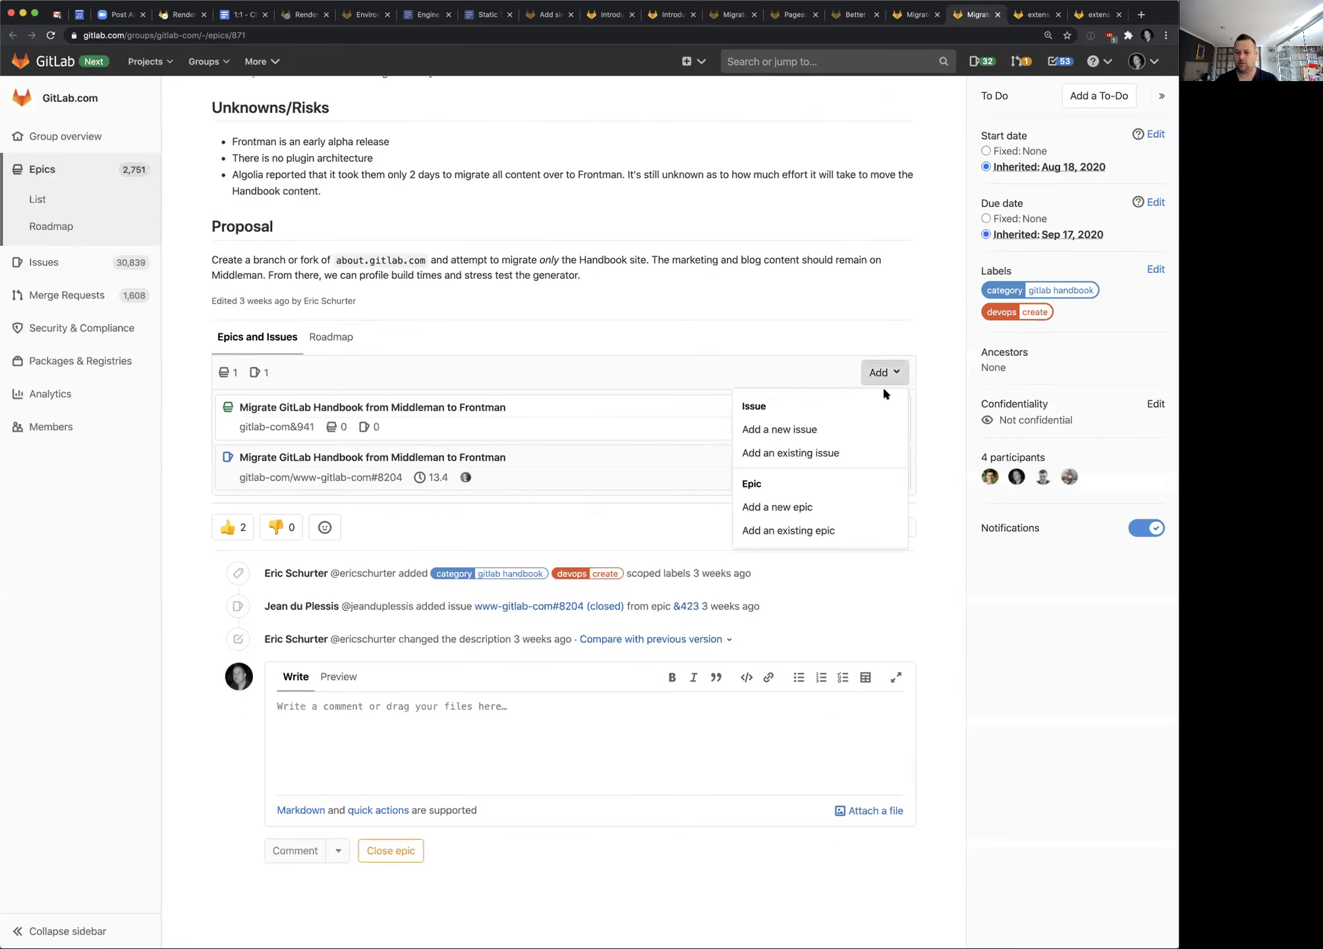
left_click(817, 429)
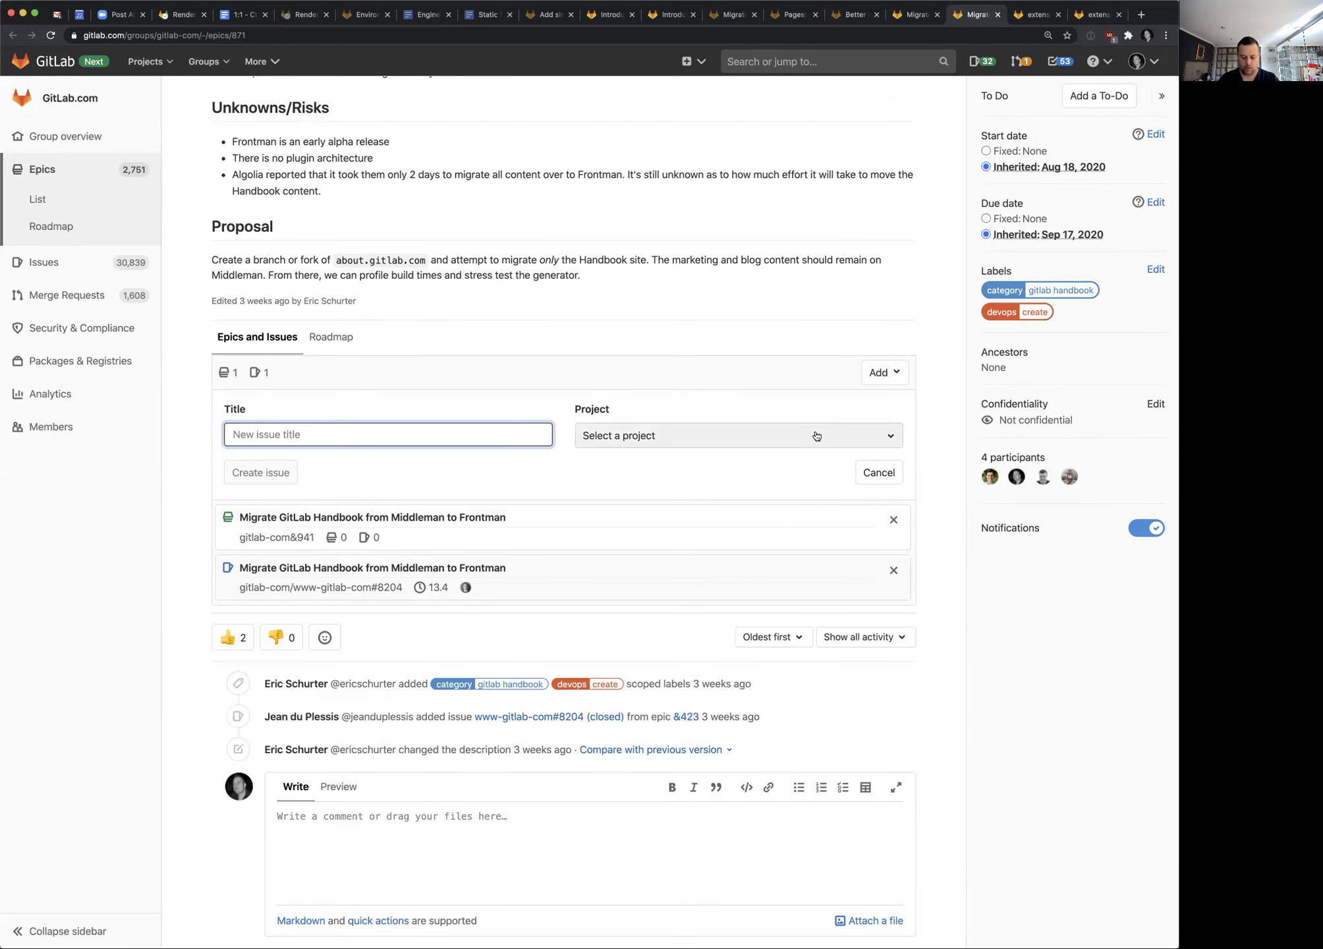
Create child issue 'Convert breadcrumbs custom extension to a helper' in the www-gitlab-com project
type("Convert breadscrumbs ")
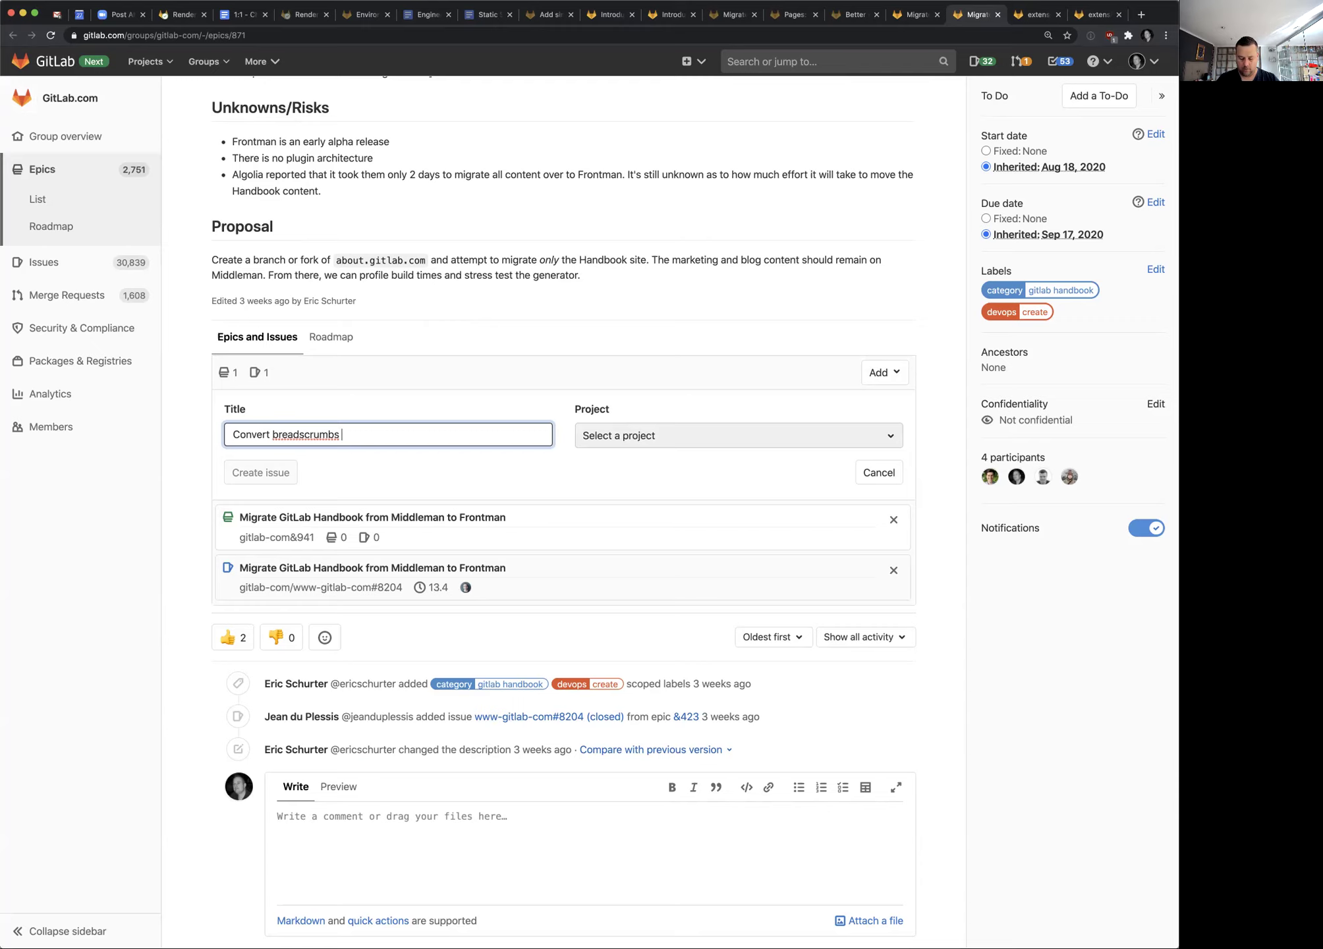
type("cutsom")
key("BackSpace")
key("BackSpace")
key("BackSpace")
type("stom extension to a helper")
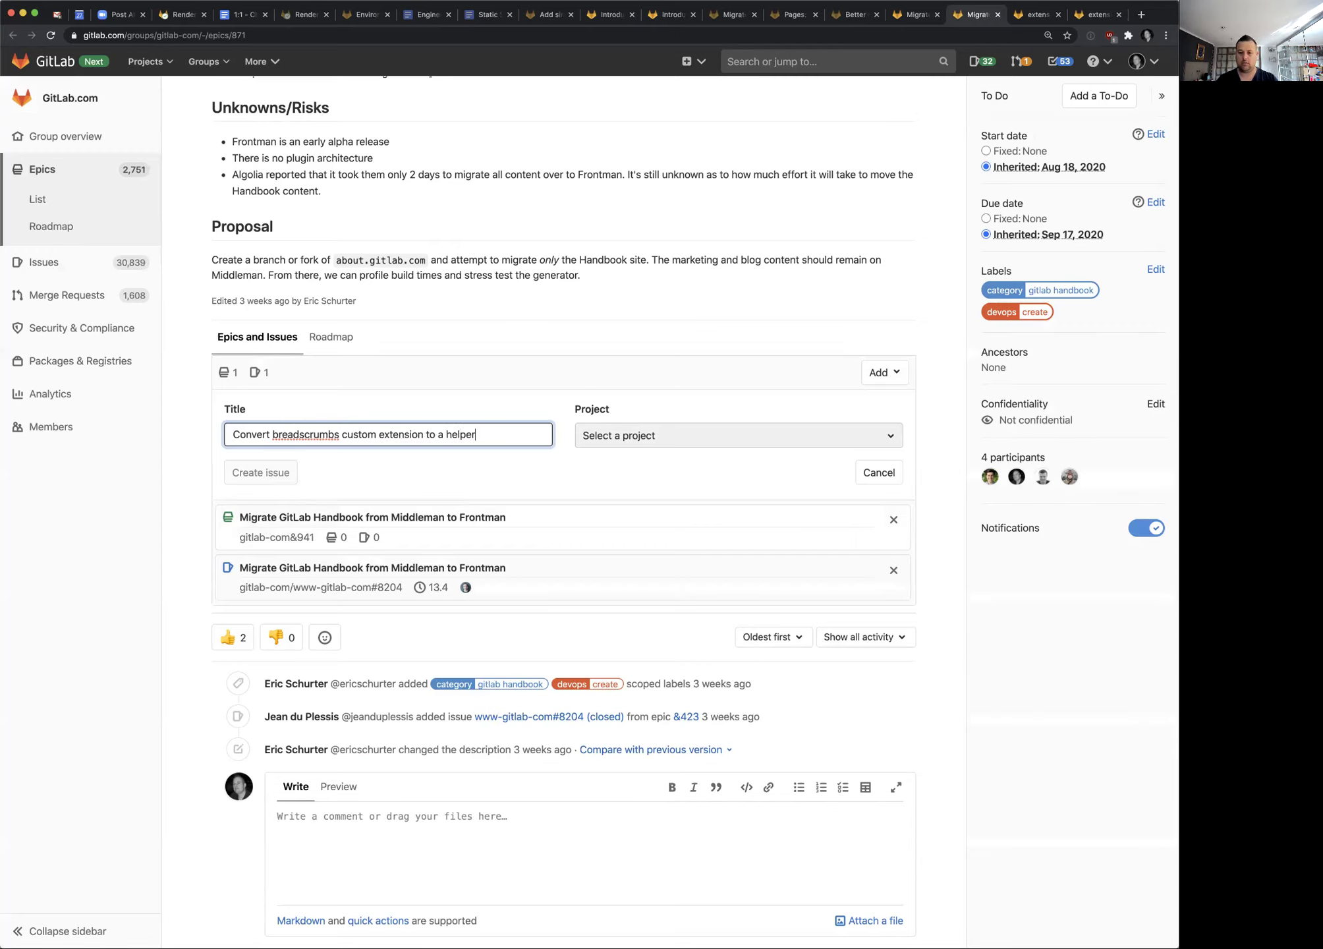
left_click(696, 445)
type("www-gitlab-com")
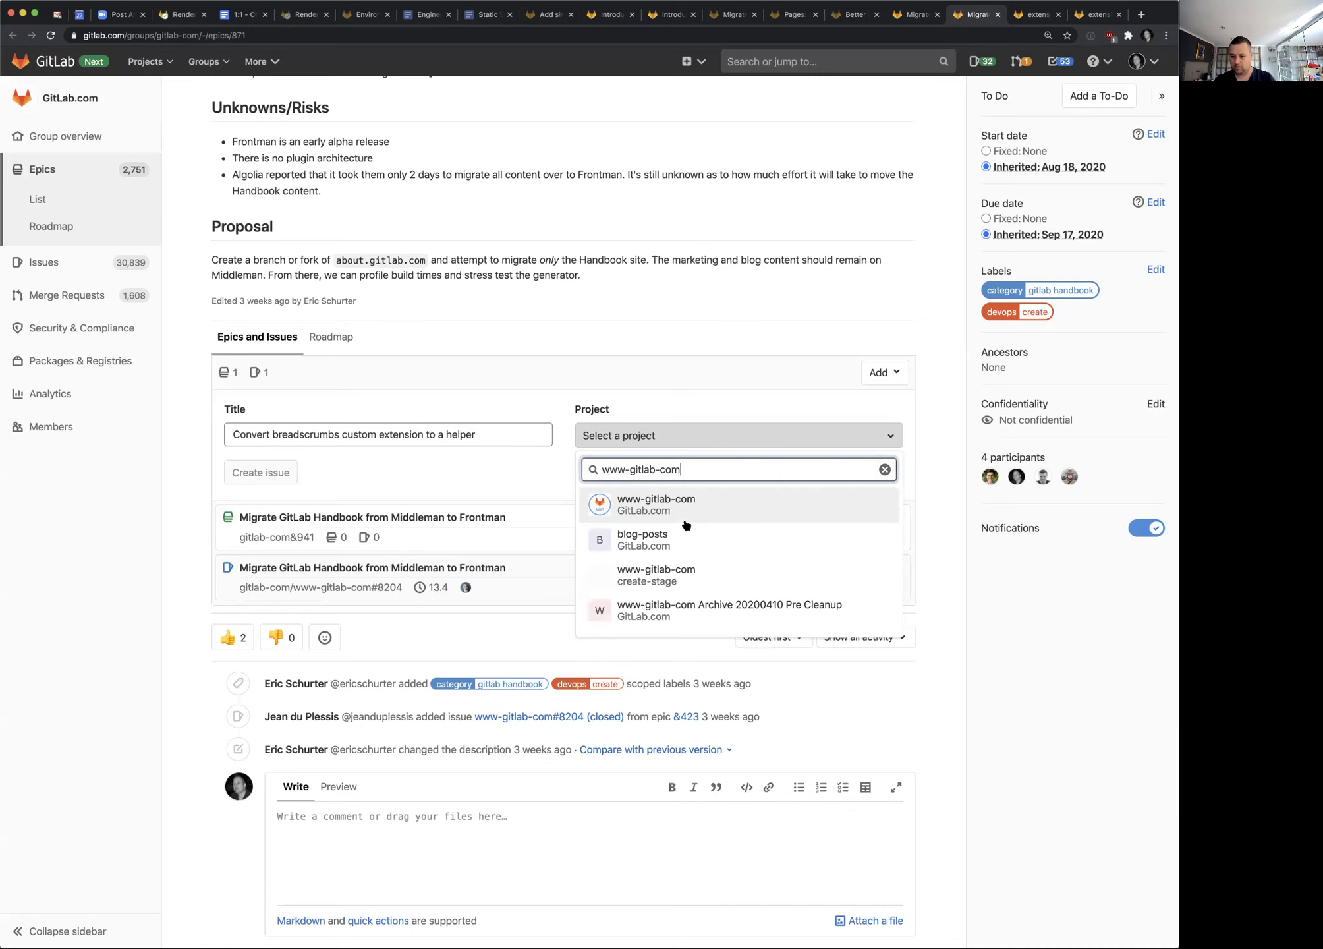
left_click(685, 502)
left_click(266, 470)
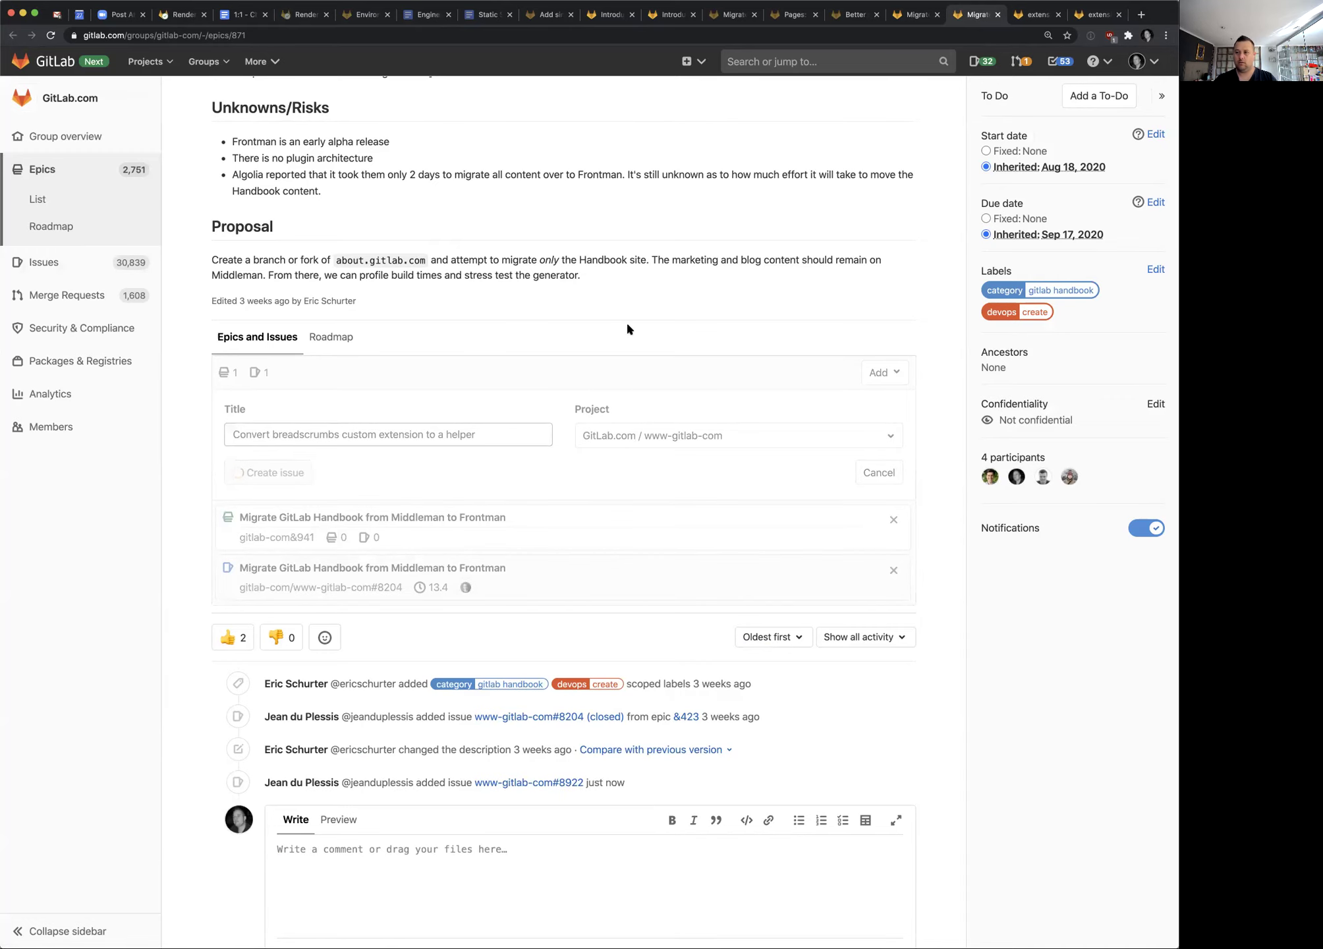
Resubmit the breadcrumbs child issue after the error and reload epic &871 to show #8922 and #8923
left_click(1040, 13)
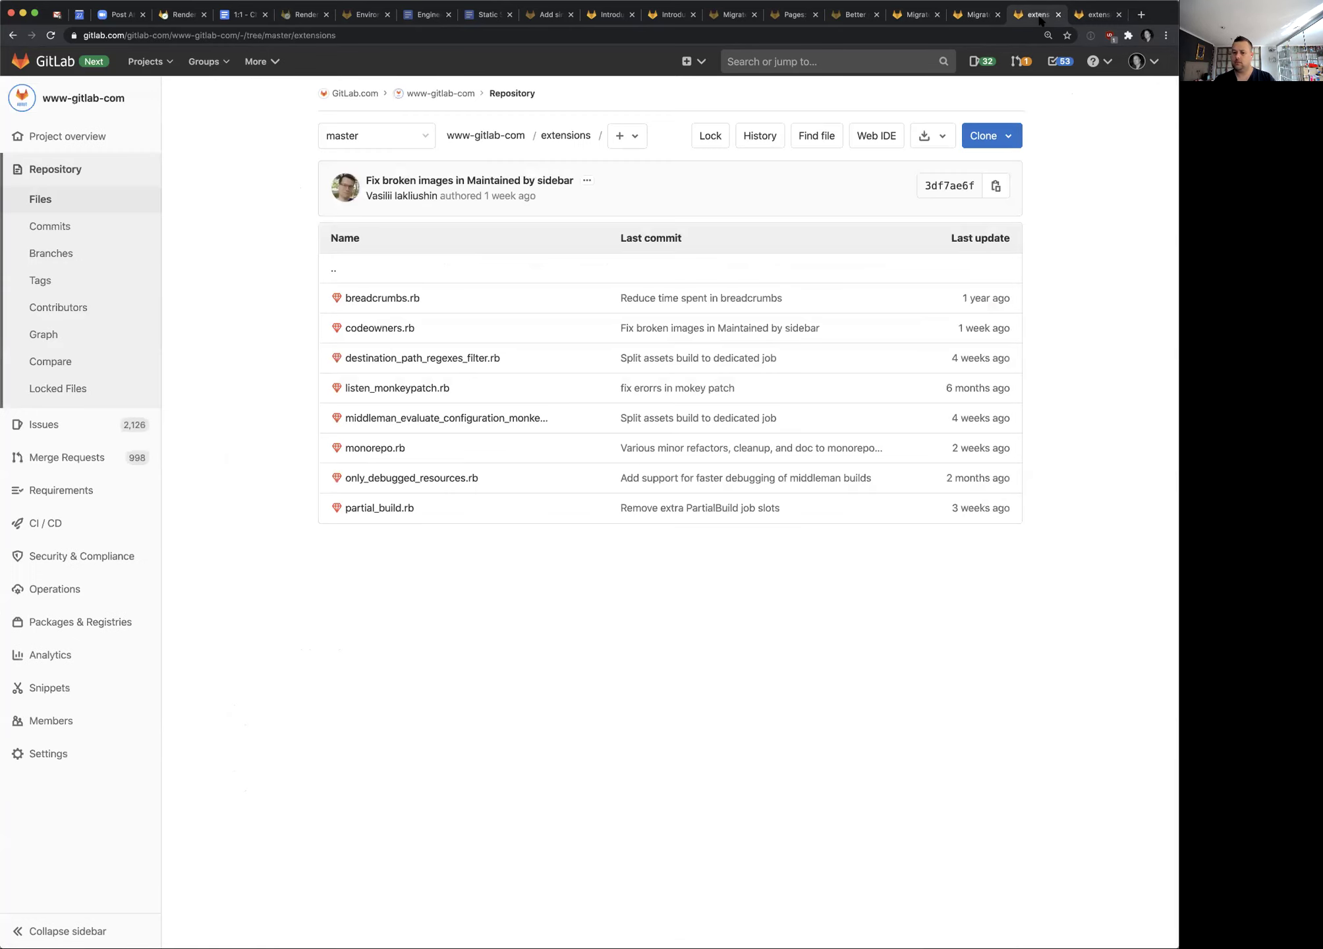
left_click(966, 15)
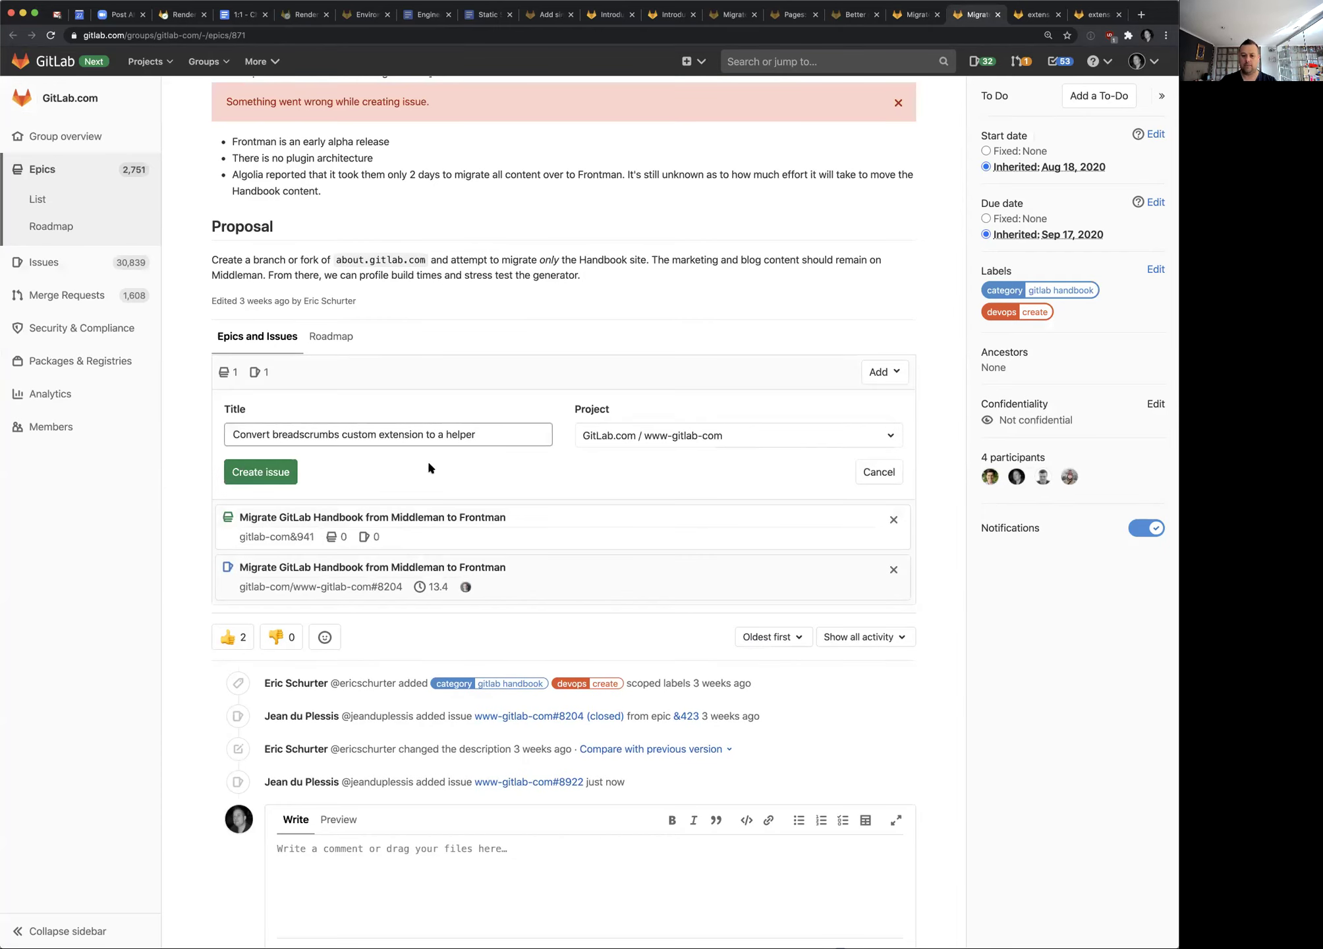
triple_click(484, 431)
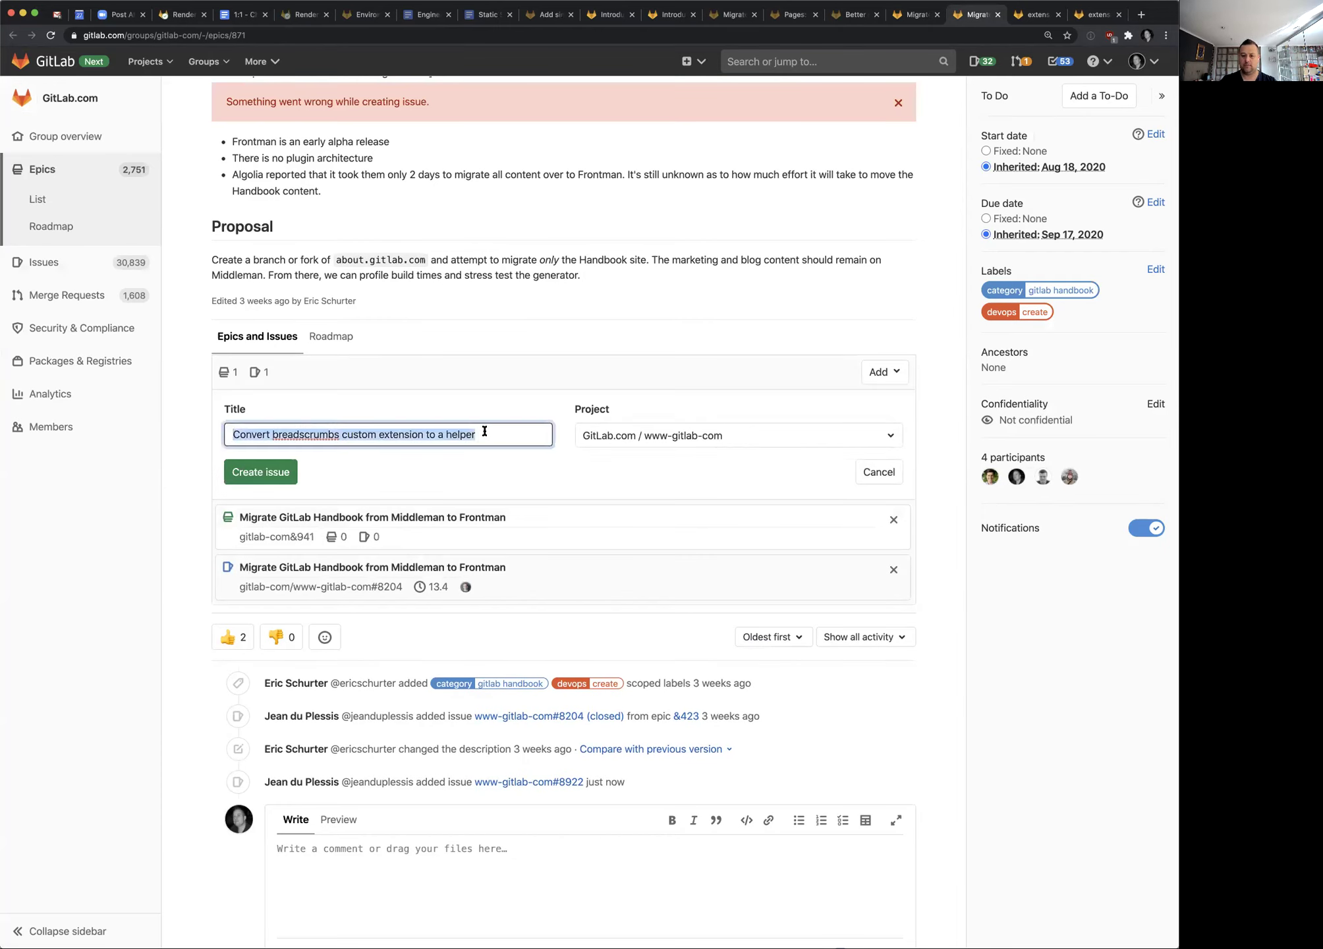
left_click(261, 472)
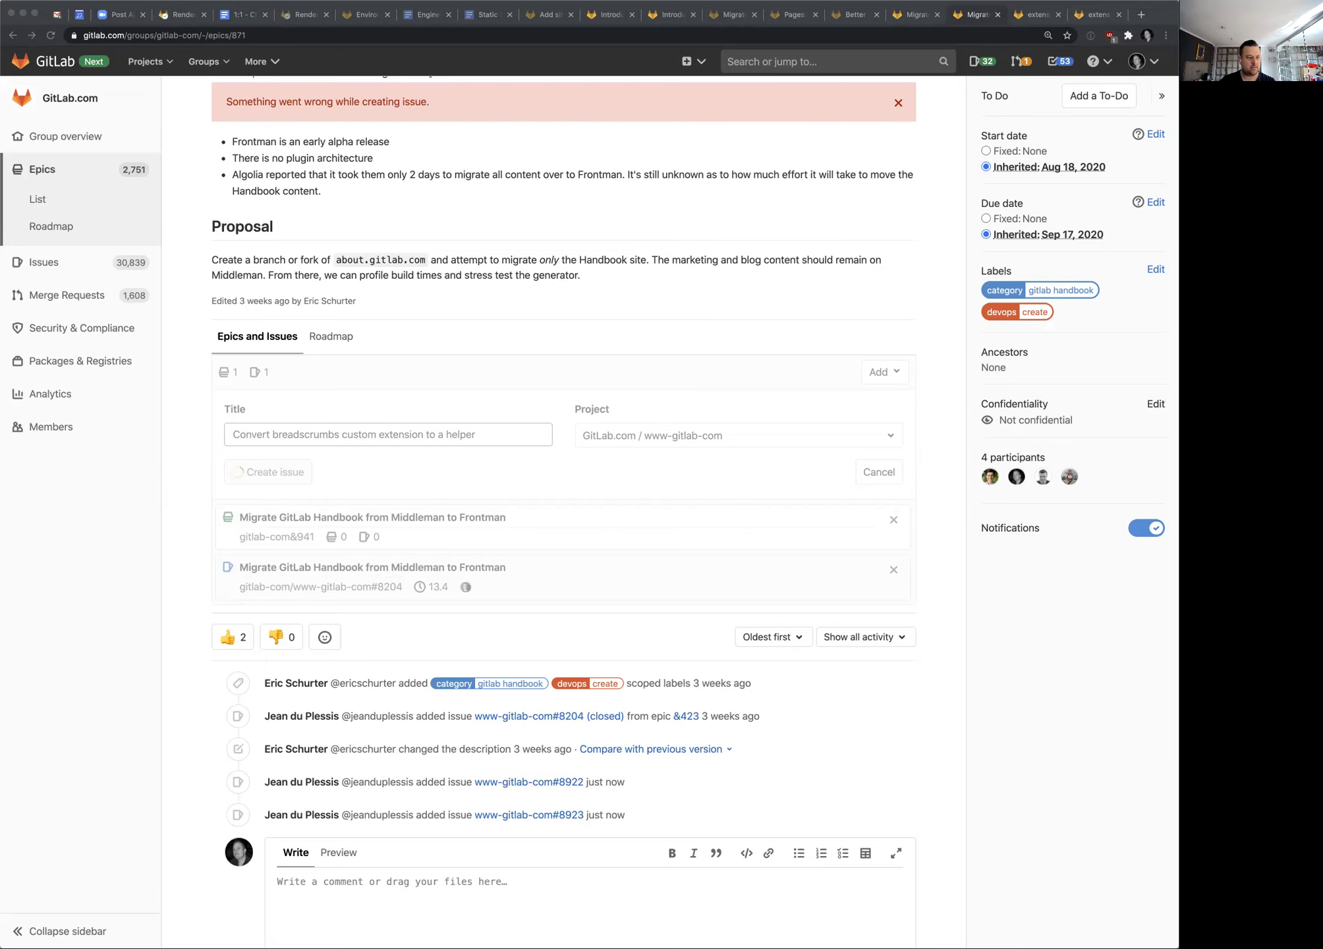
left_click(110, 538)
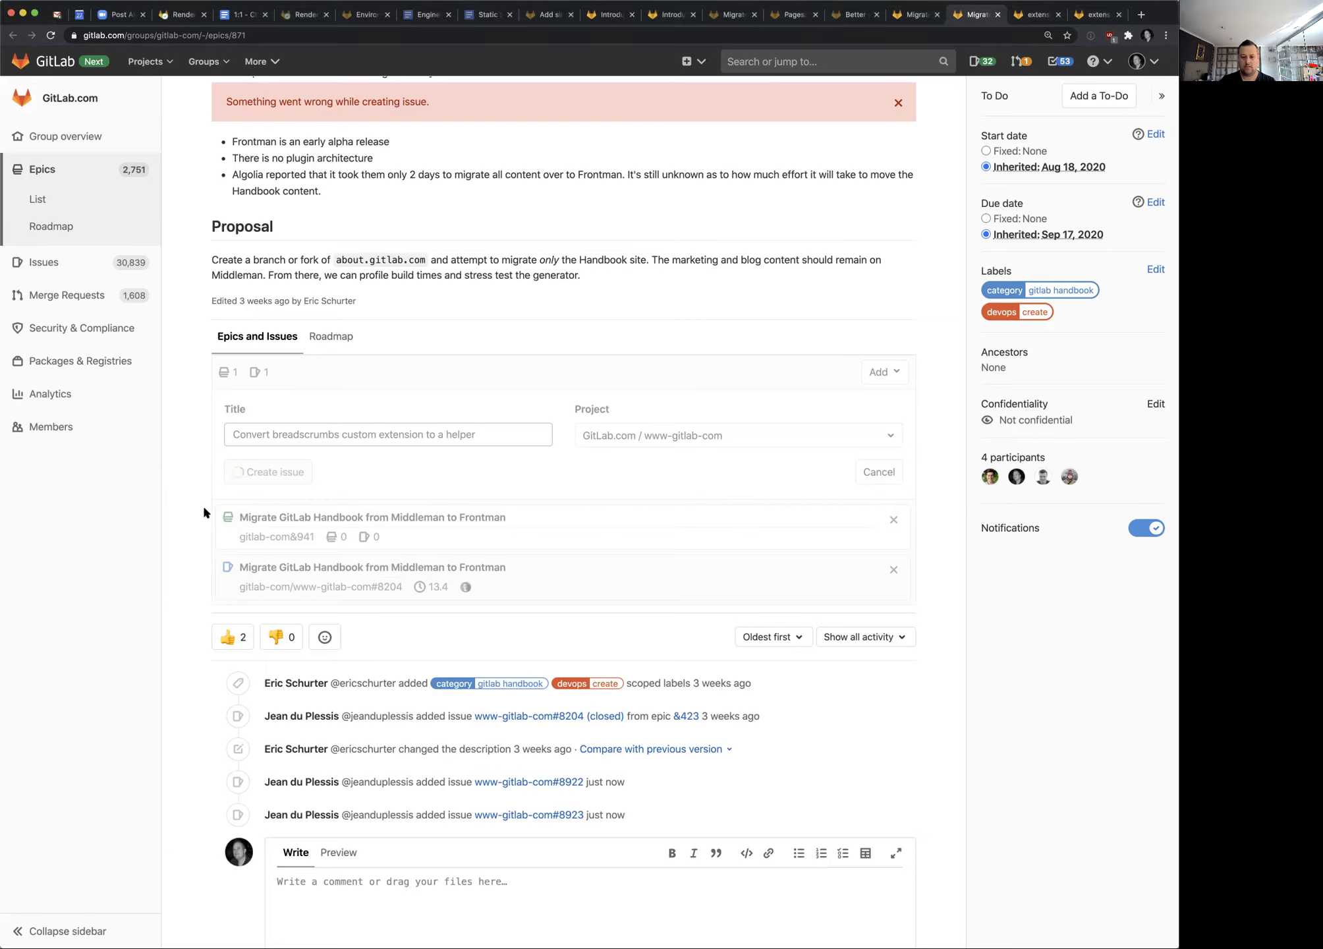
key("super+r")
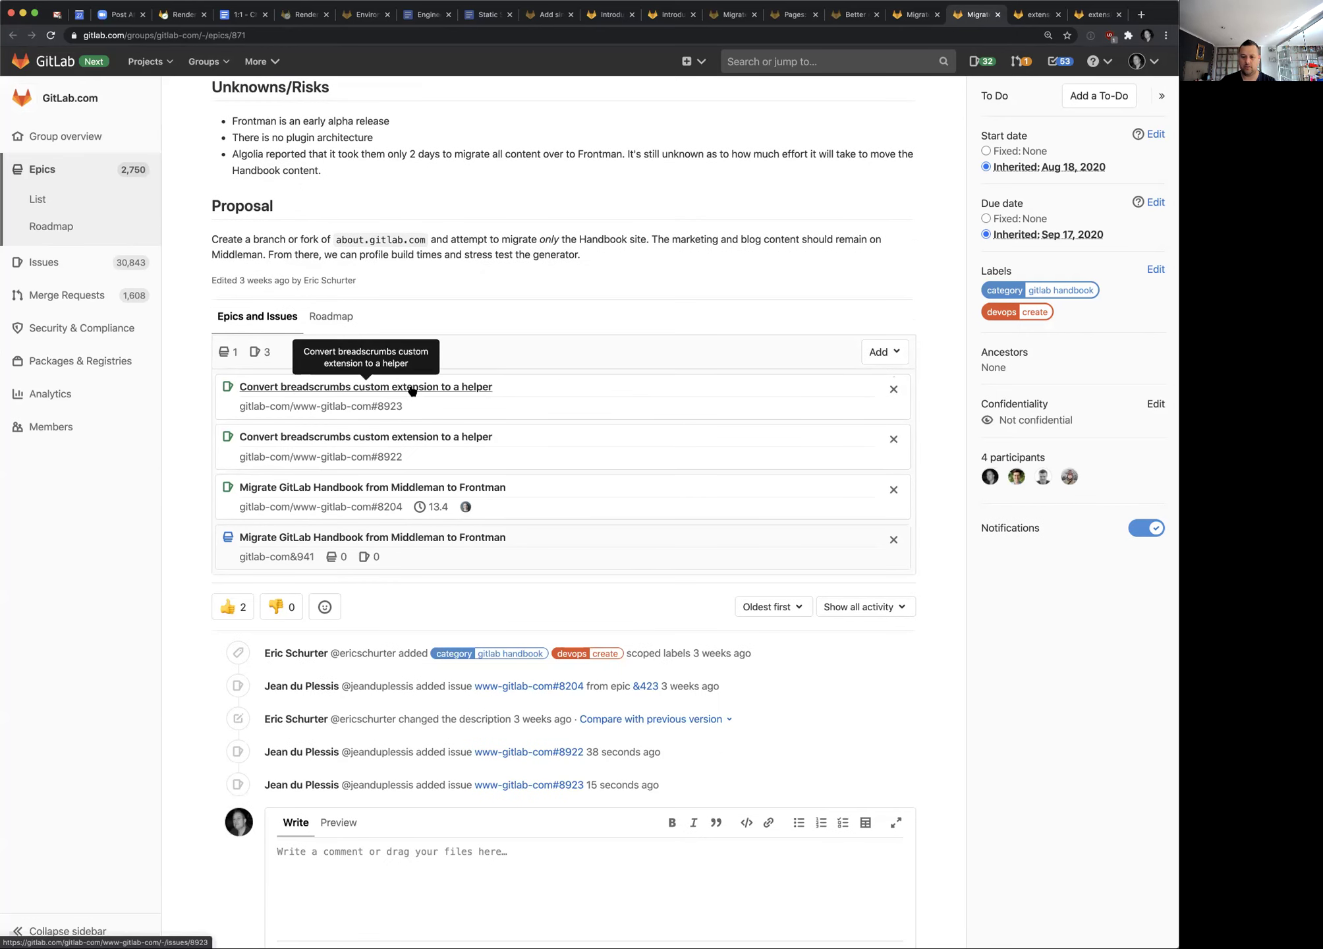
Open issue #8923 in a new tab and retitle it 'Convert codeowners custom extension to a helper'
left_click(462, 392)
right_click(462, 392)
left_click(528, 396)
left_click(983, 14)
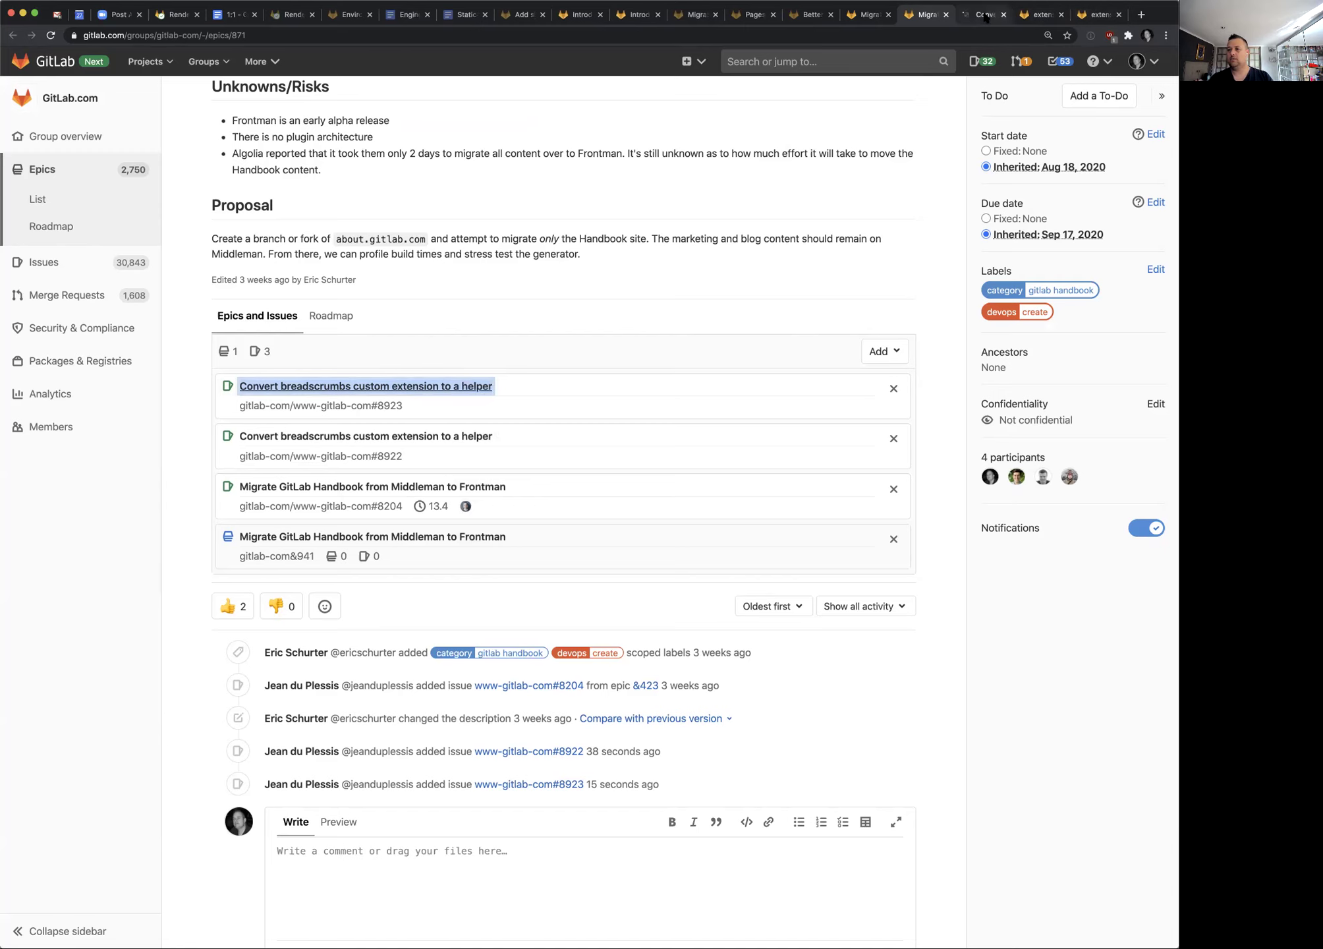
left_click(901, 175)
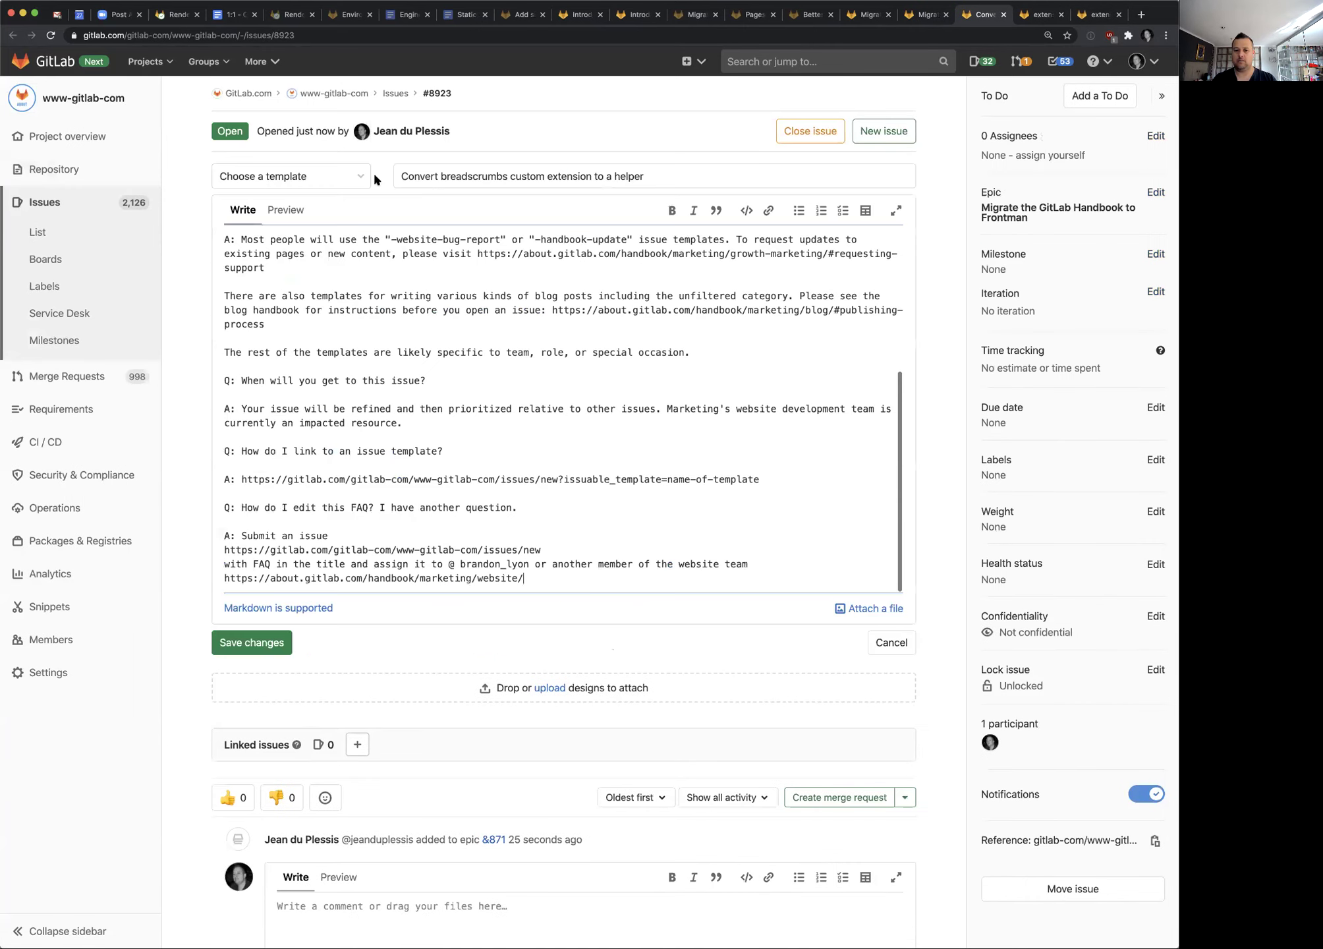
double_click(472, 176)
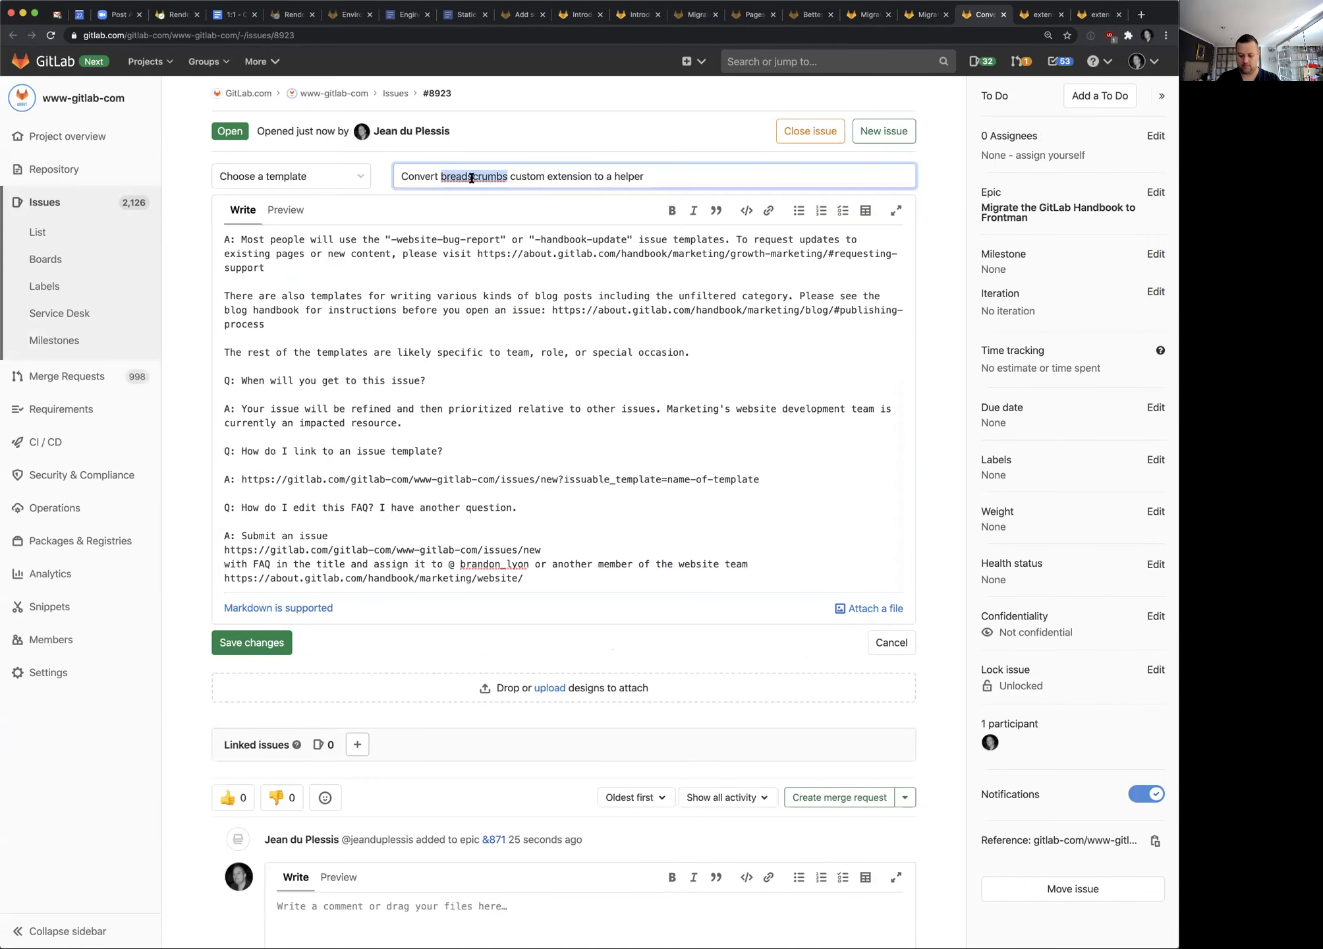
type("codeowners")
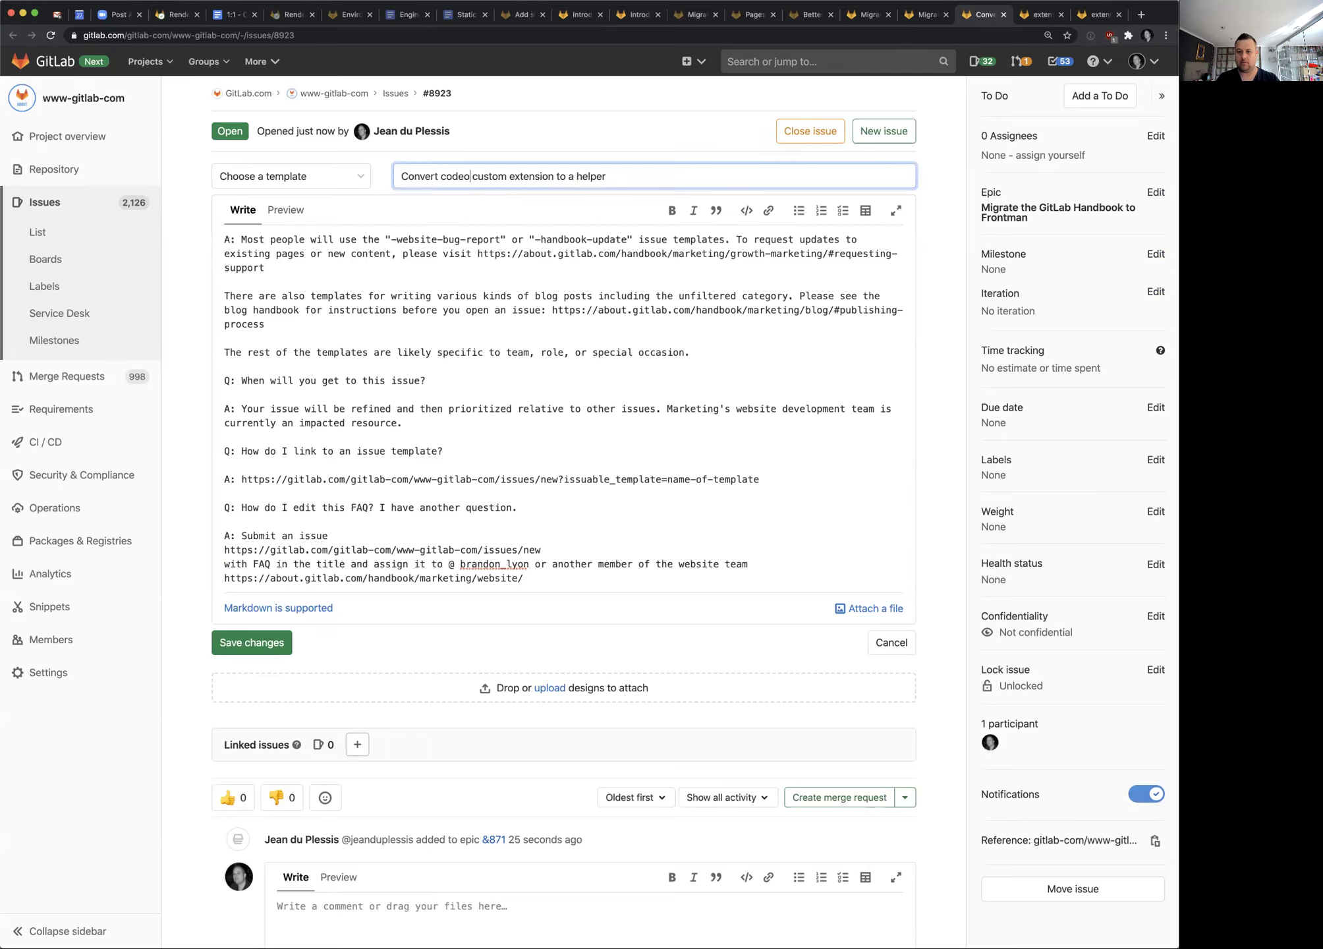
left_click(261, 644)
Return to epic &871 and reload it to refresh the child list
left_click(929, 14)
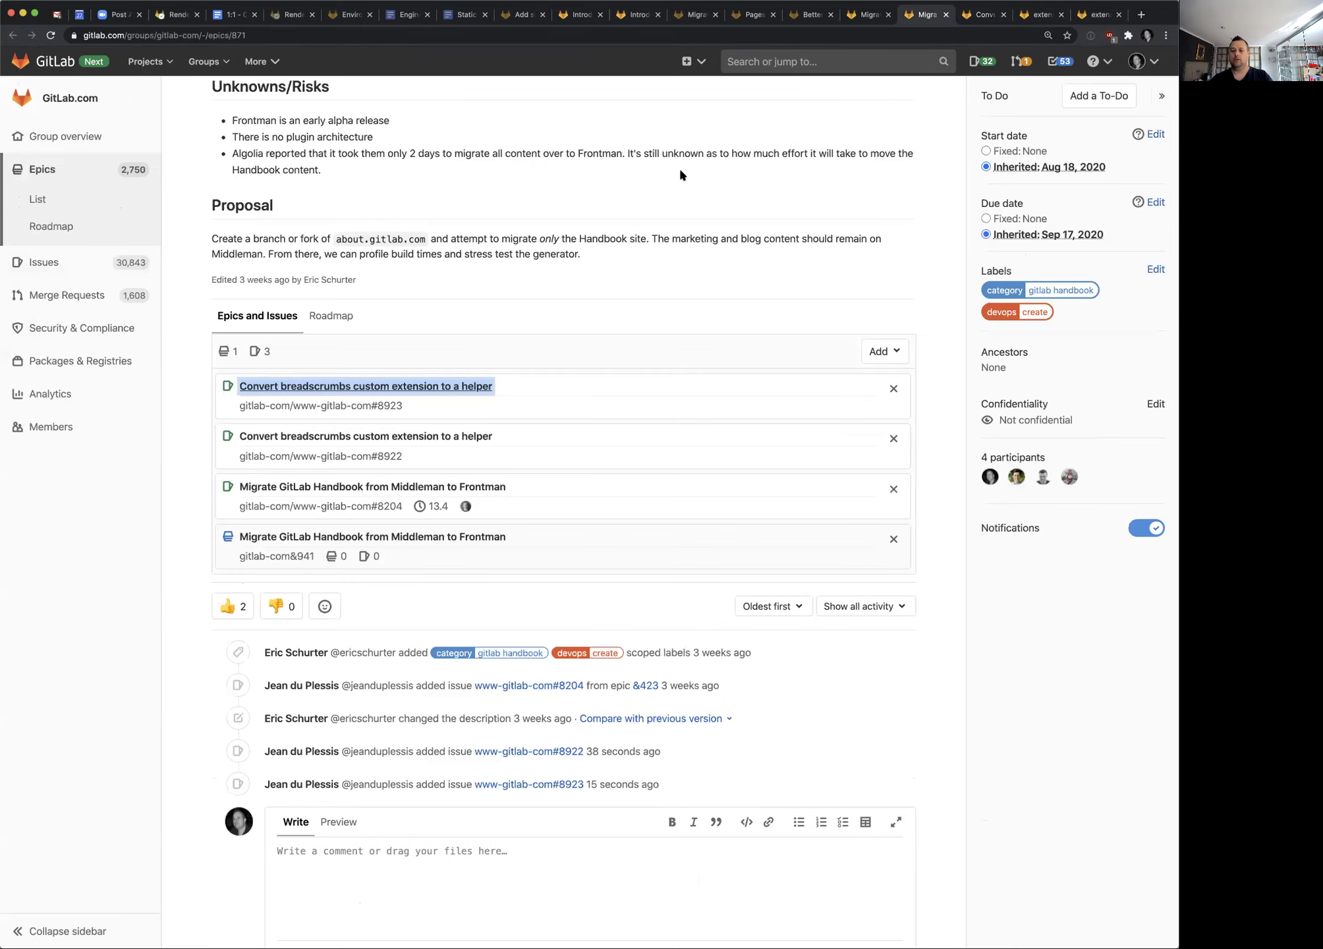
left_click(558, 291)
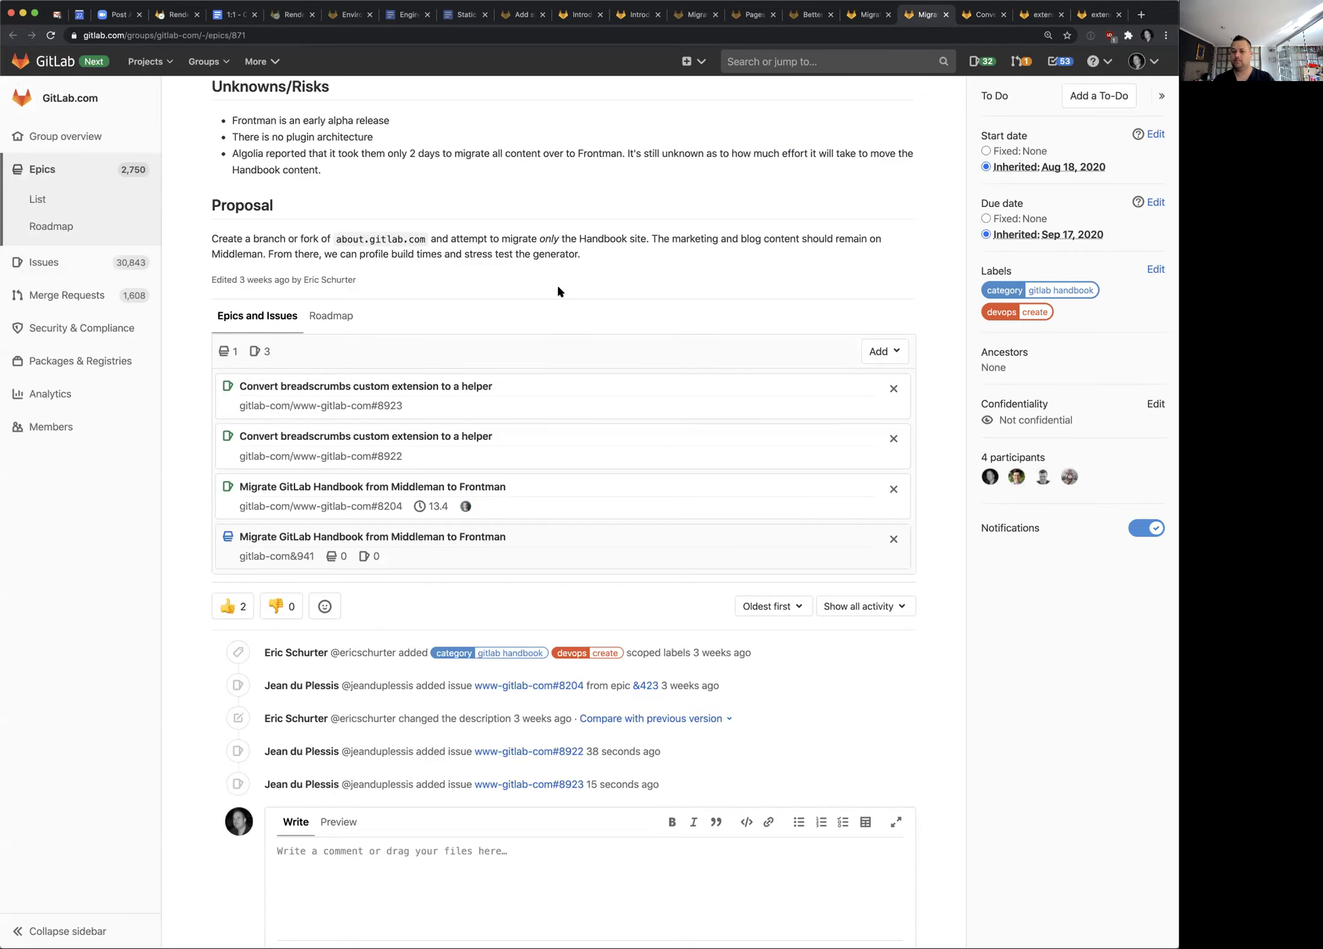
key("super+r")
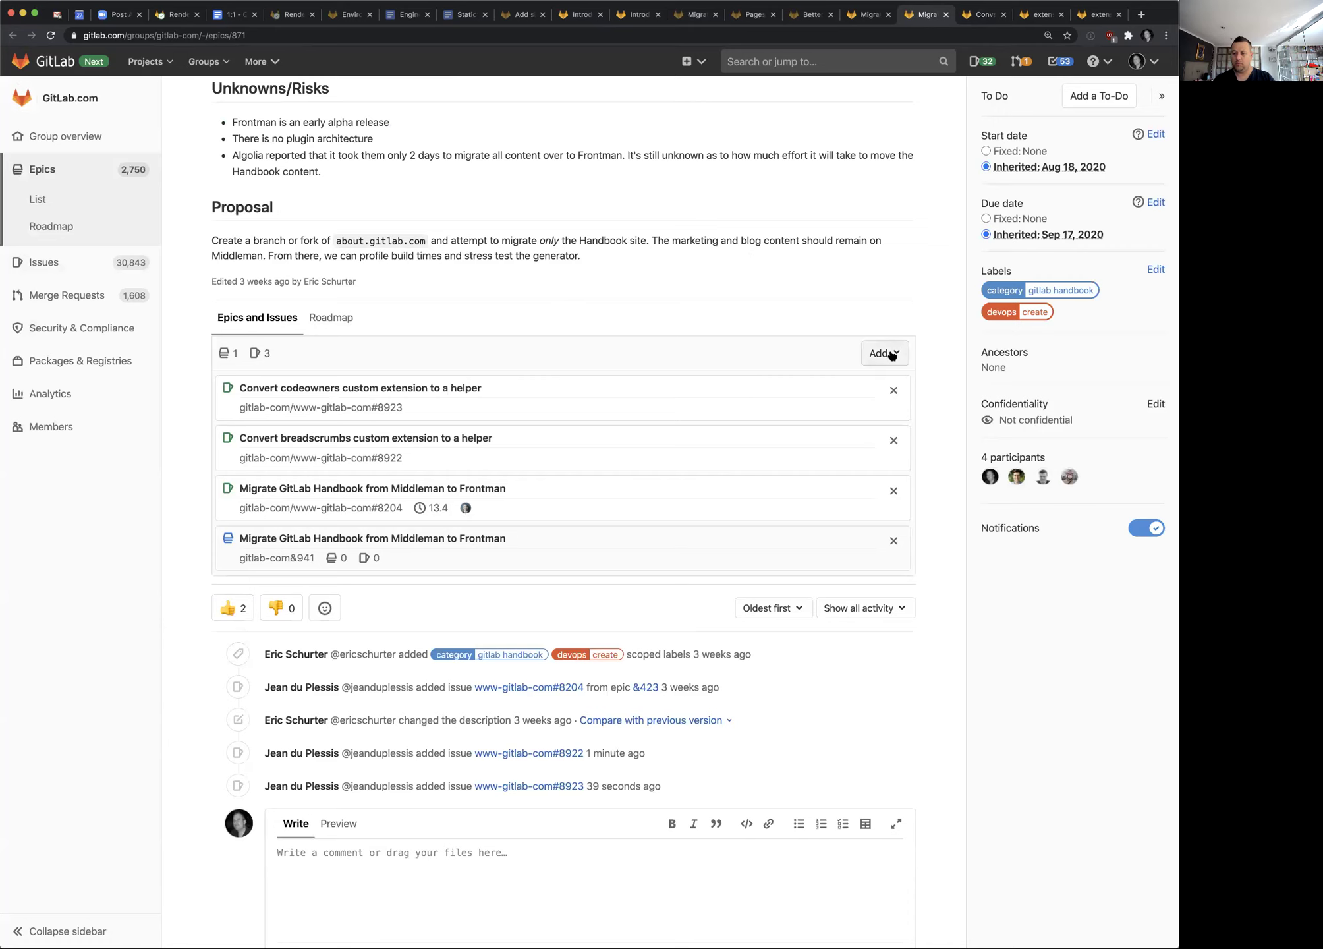
Start a new issue in epic &871 titled 'Add monorepo support for Frontman'
left_click(892, 356)
left_click(783, 409)
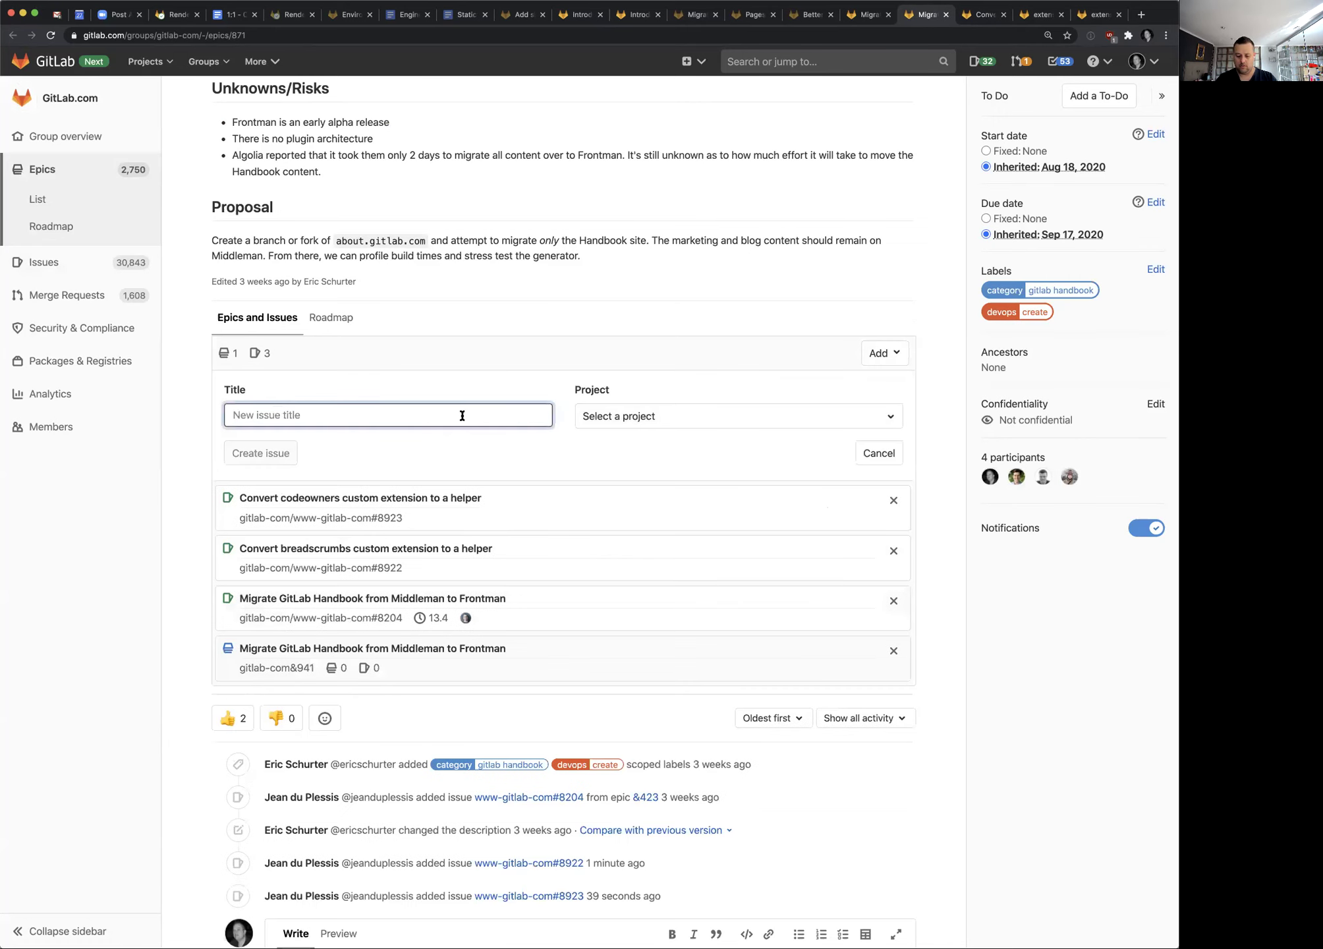
type("Add ")
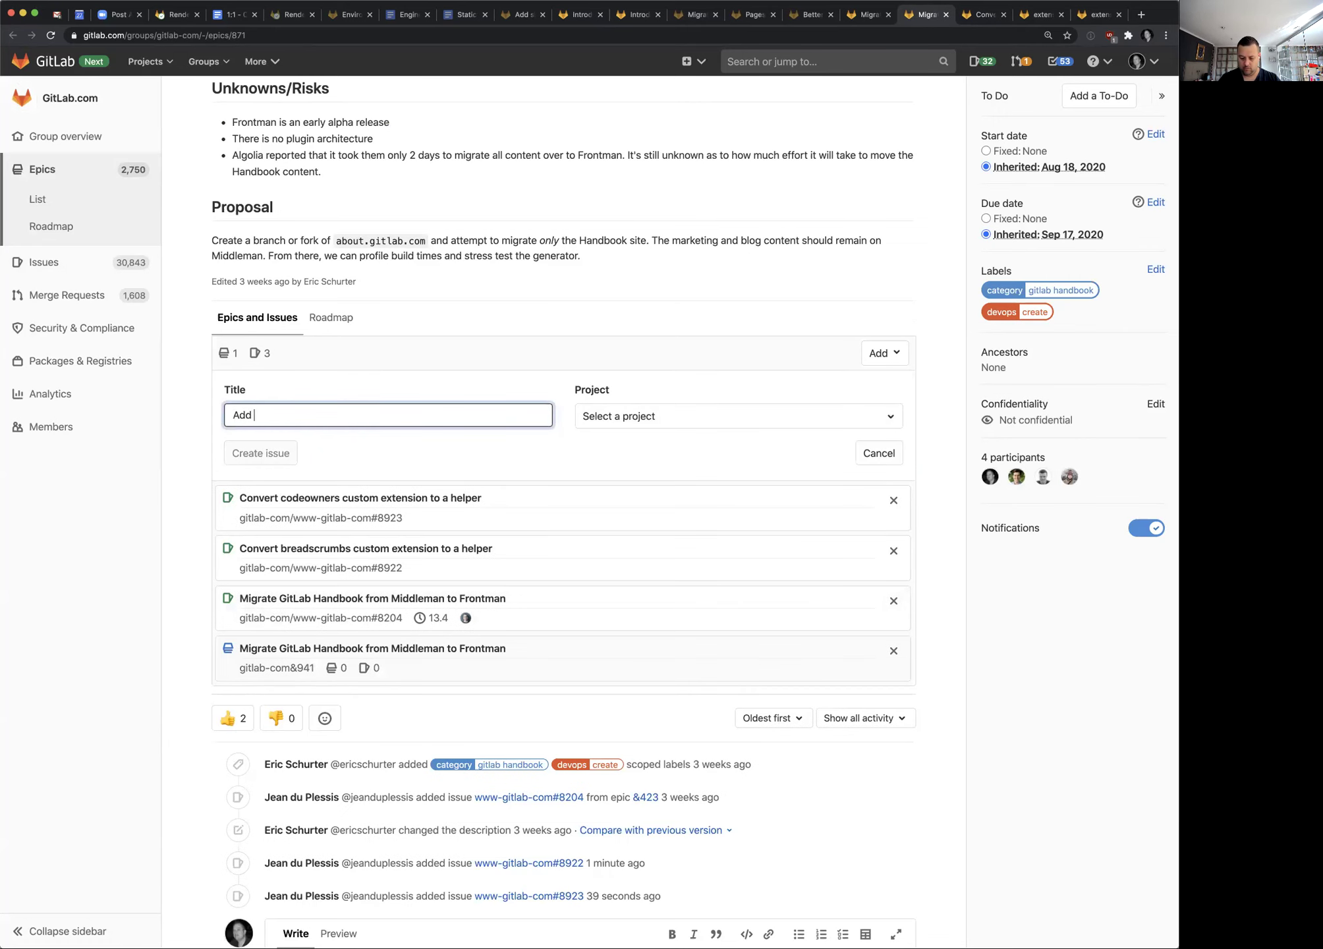
type("monorep")
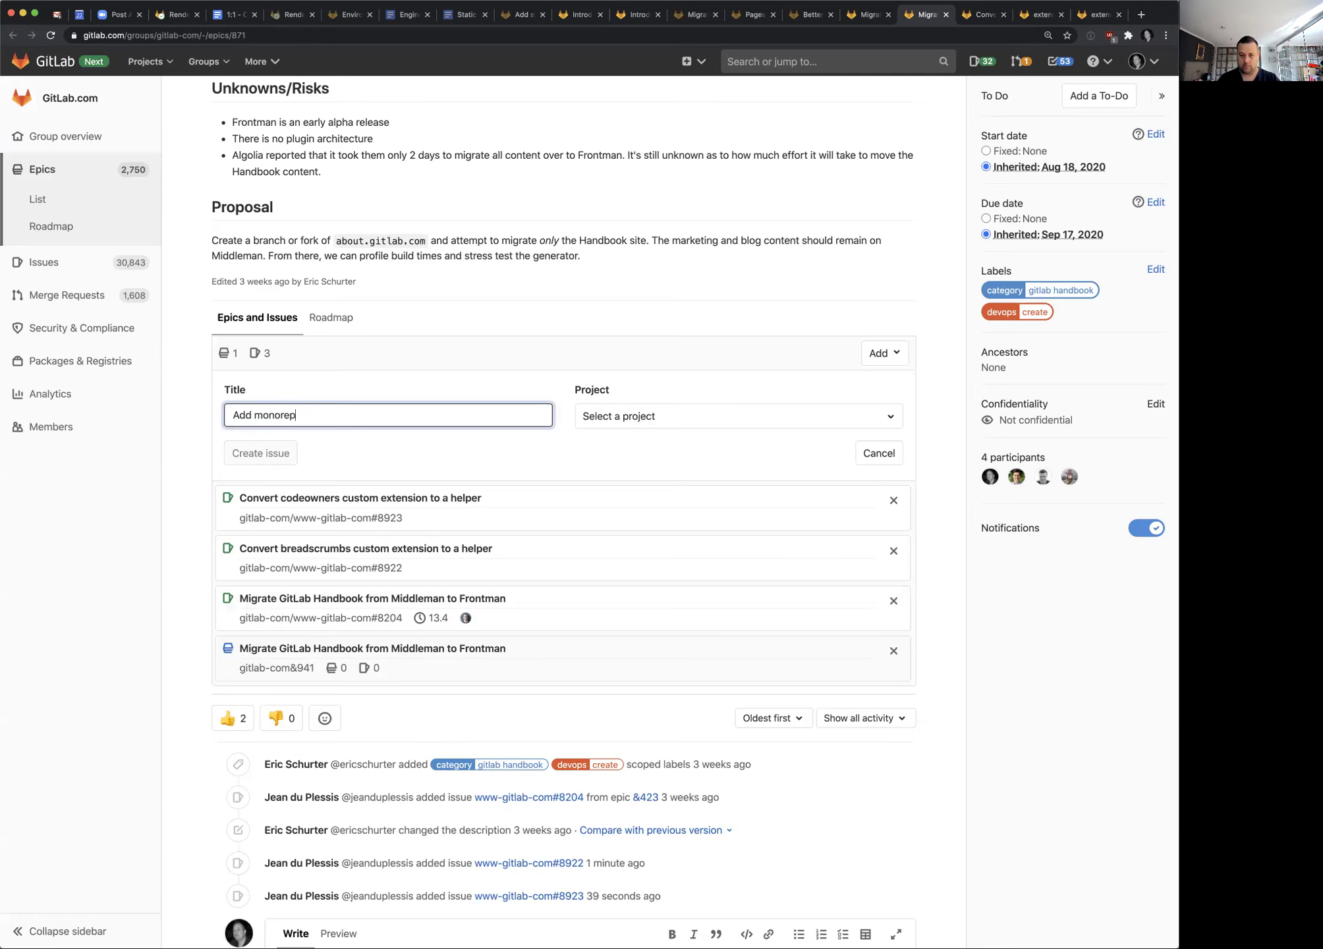
type("o support f")
key("BackSpace")
key("BackSpace")
type("for Frontman")
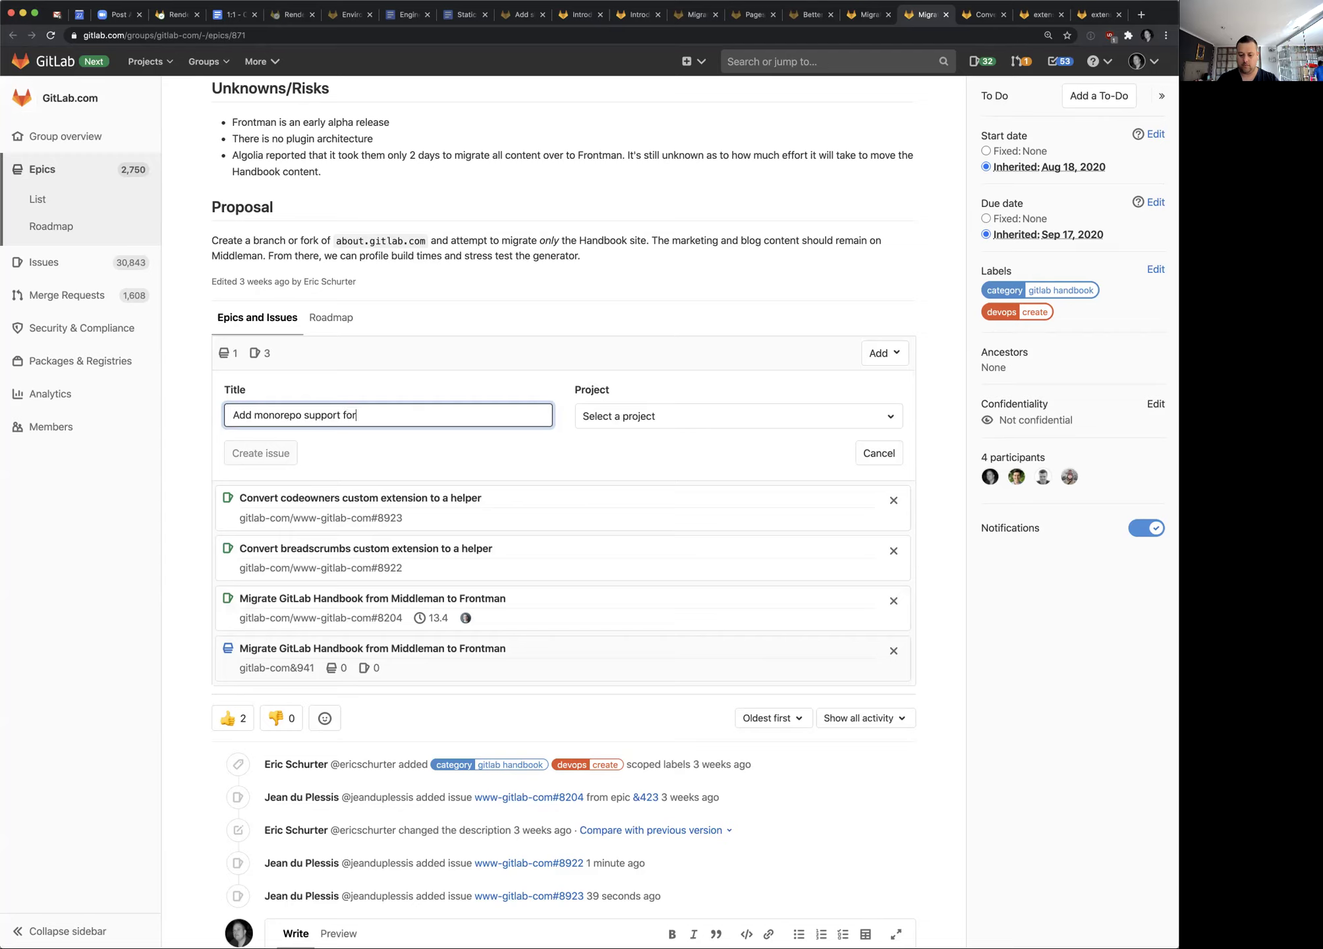
Assign the new issue to the www-gitlab-com project and create it
left_click(622, 418)
type("www-gitkla")
key("BackSpace")
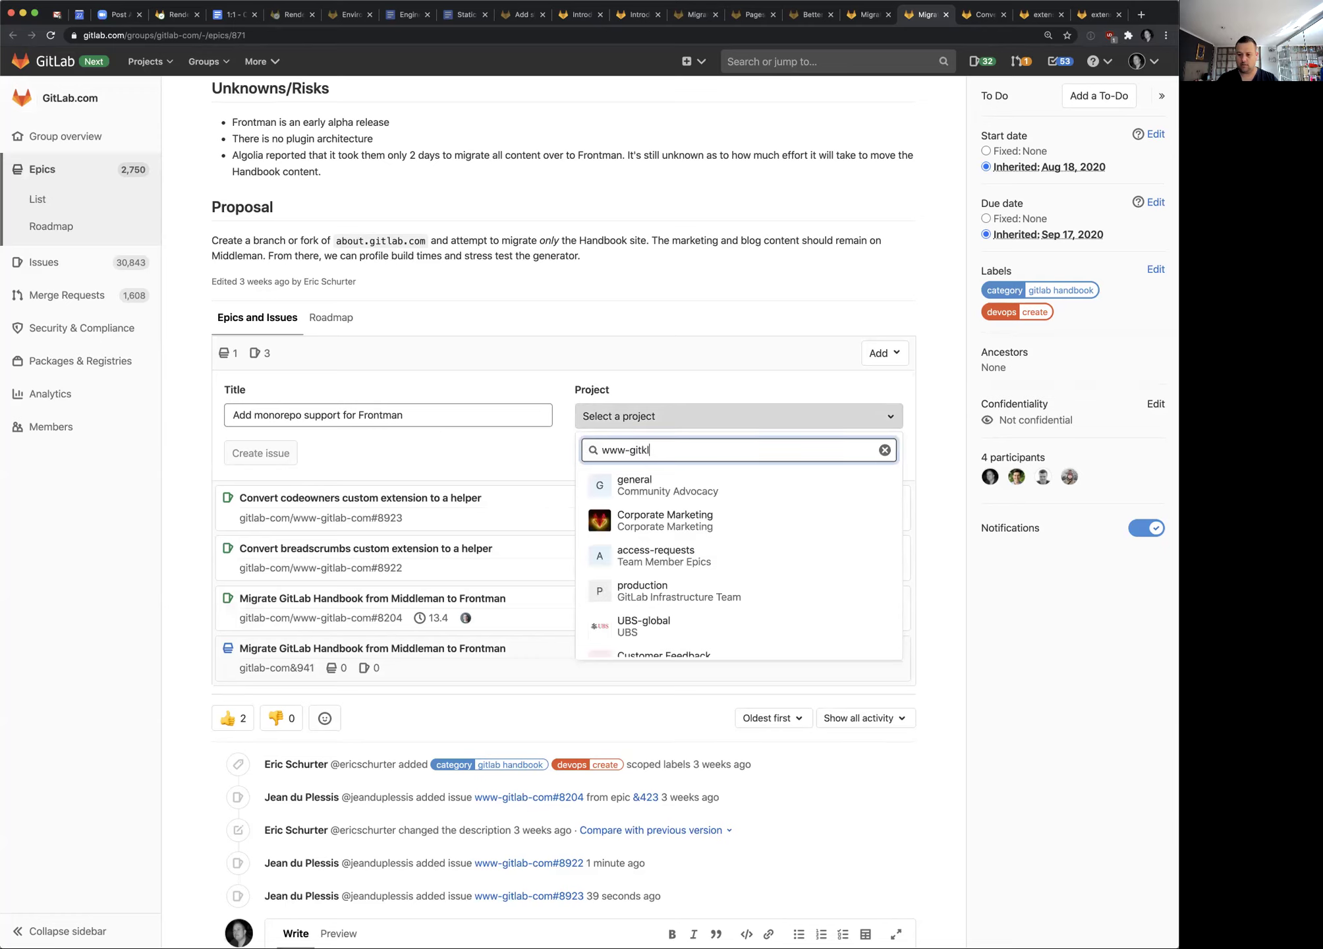
type("lab-com")
left_click(672, 480)
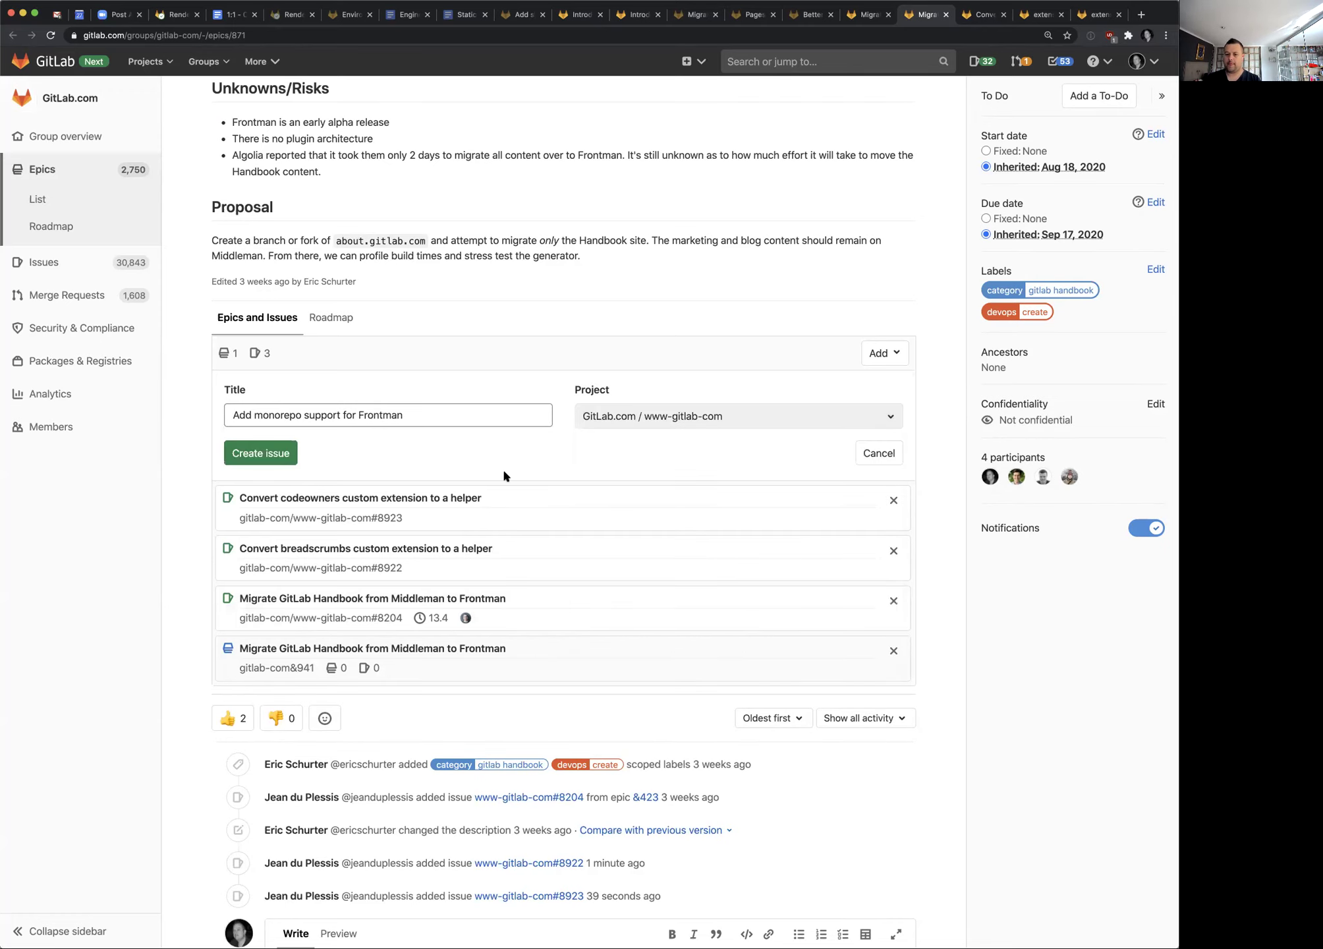
left_click(269, 455)
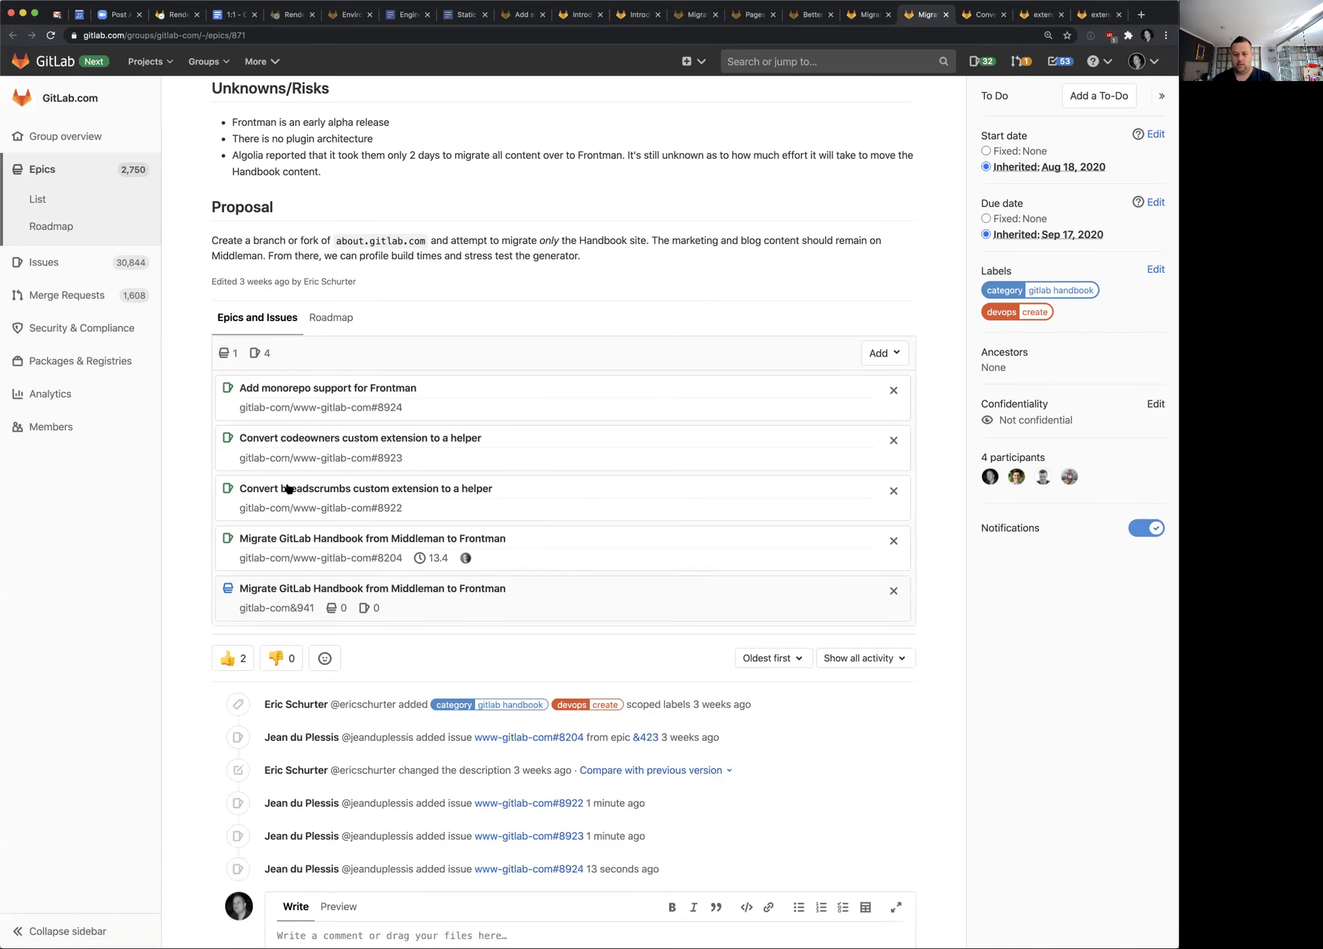
scroll(221, 426, "down", 1)
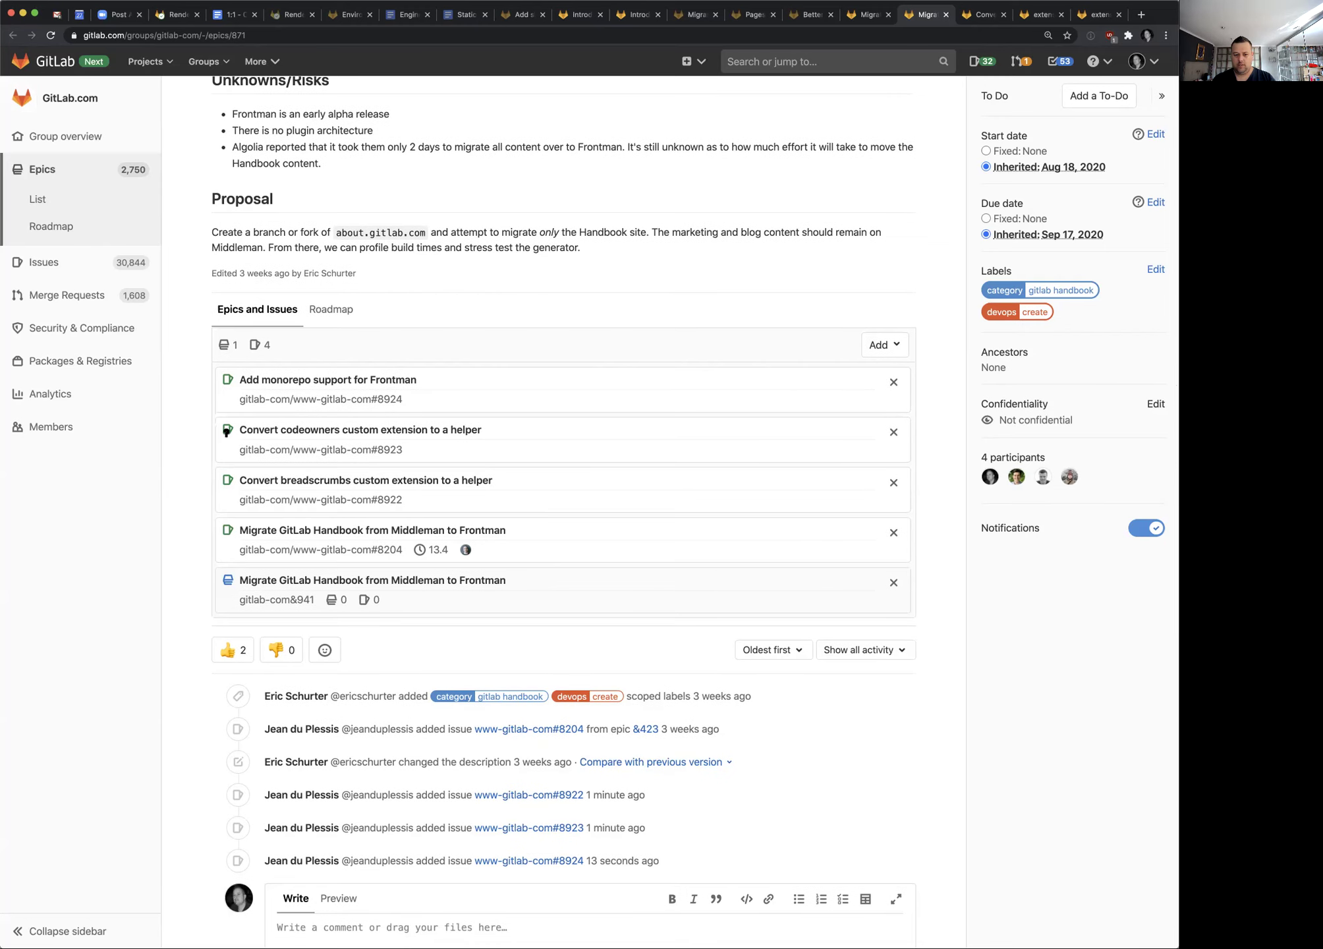
Drag the codeowners issue to the top of the list and remove child epic &941
left_click_drag(284, 433, 543, 417)
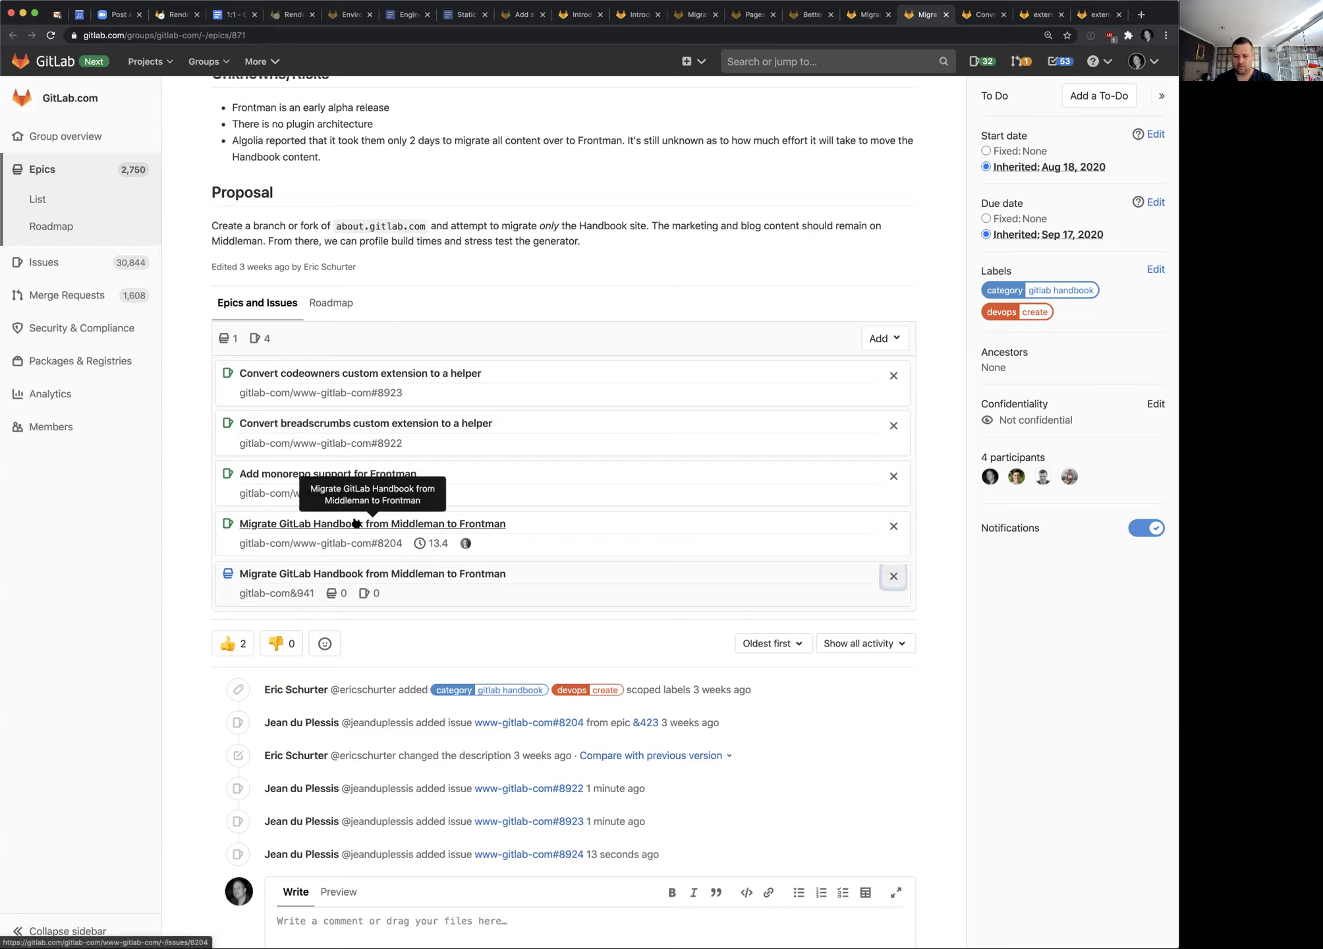
left_click(894, 577)
left_click(849, 221)
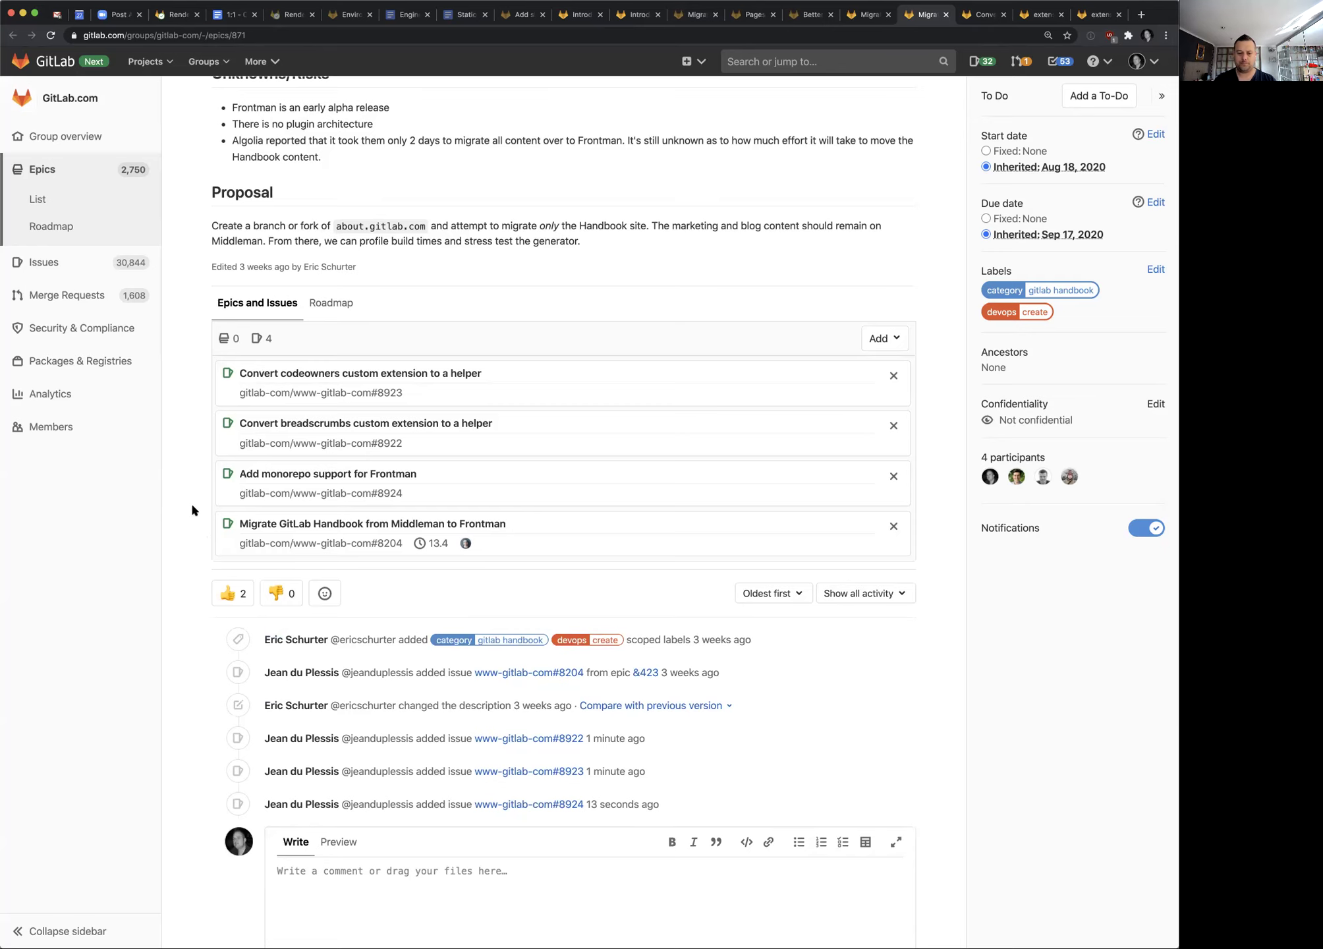
scroll(190, 502, "up", 1)
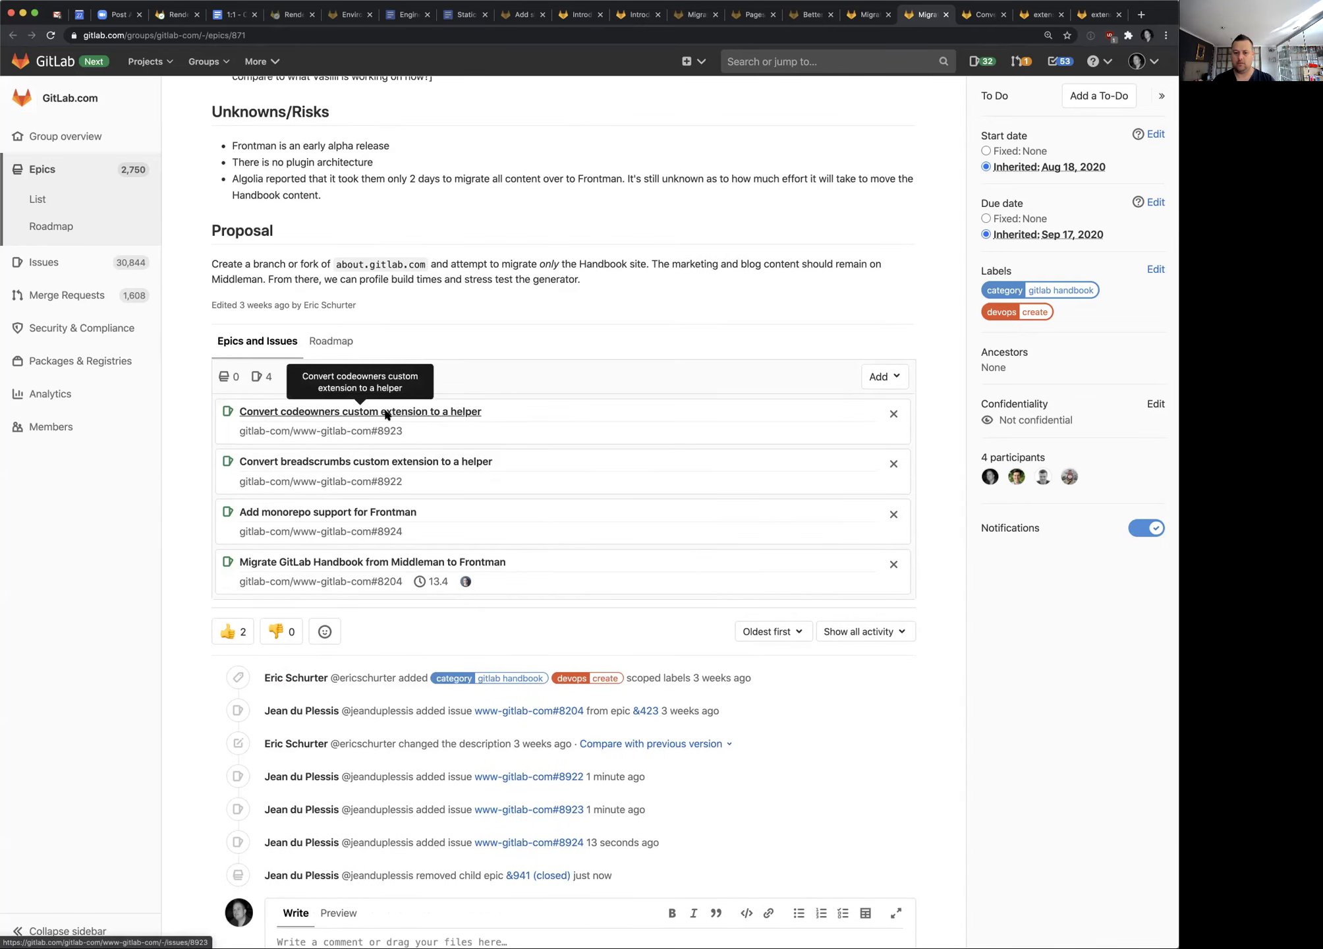
Open codeowners issue #8923 in a new tab, then load issue #8922 by editing the address
right_click(386, 414)
left_click(428, 418)
key("ctrl+Tab")
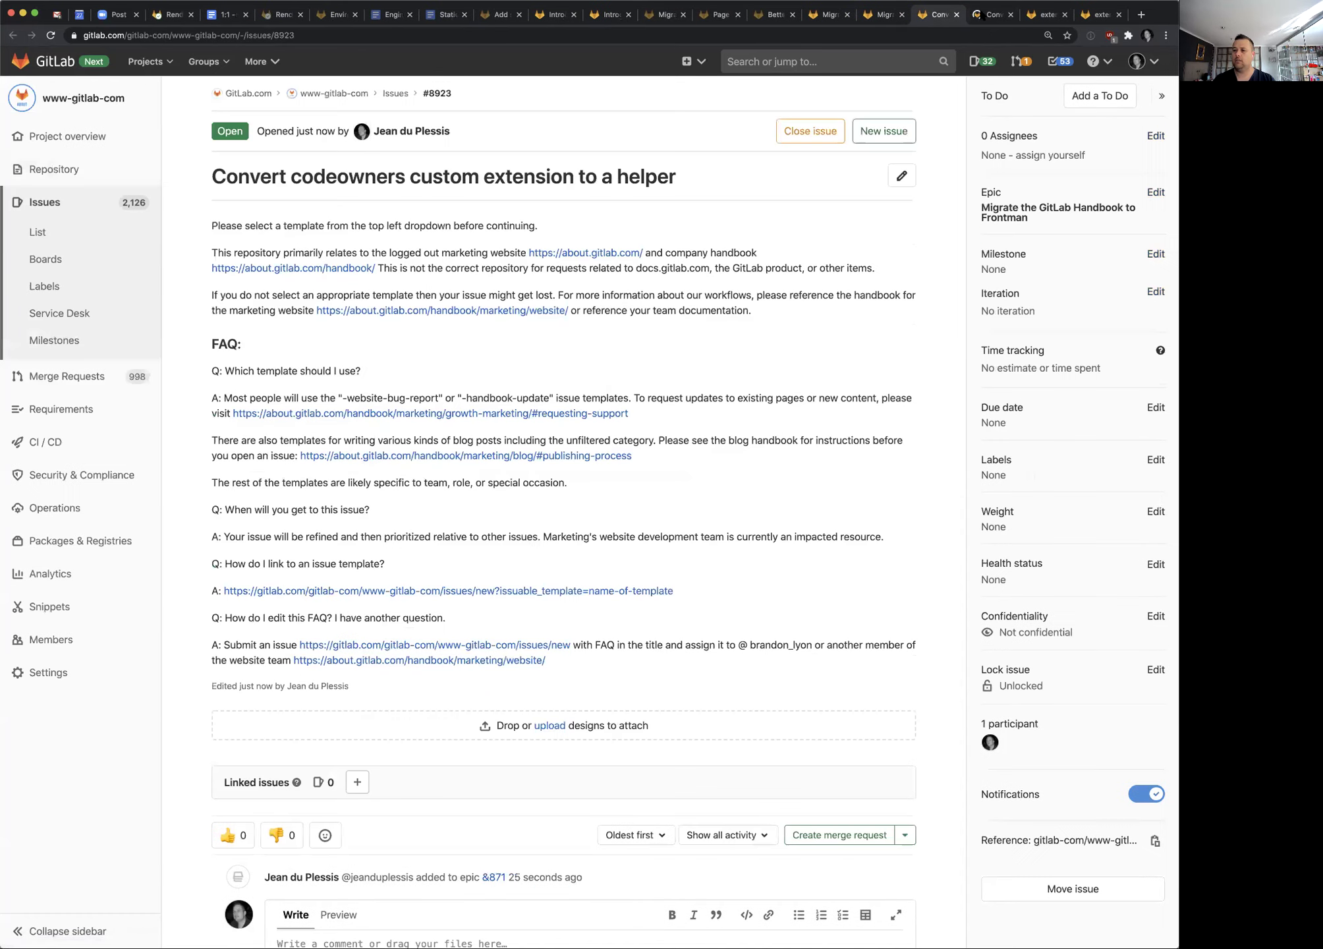
left_click(988, 14)
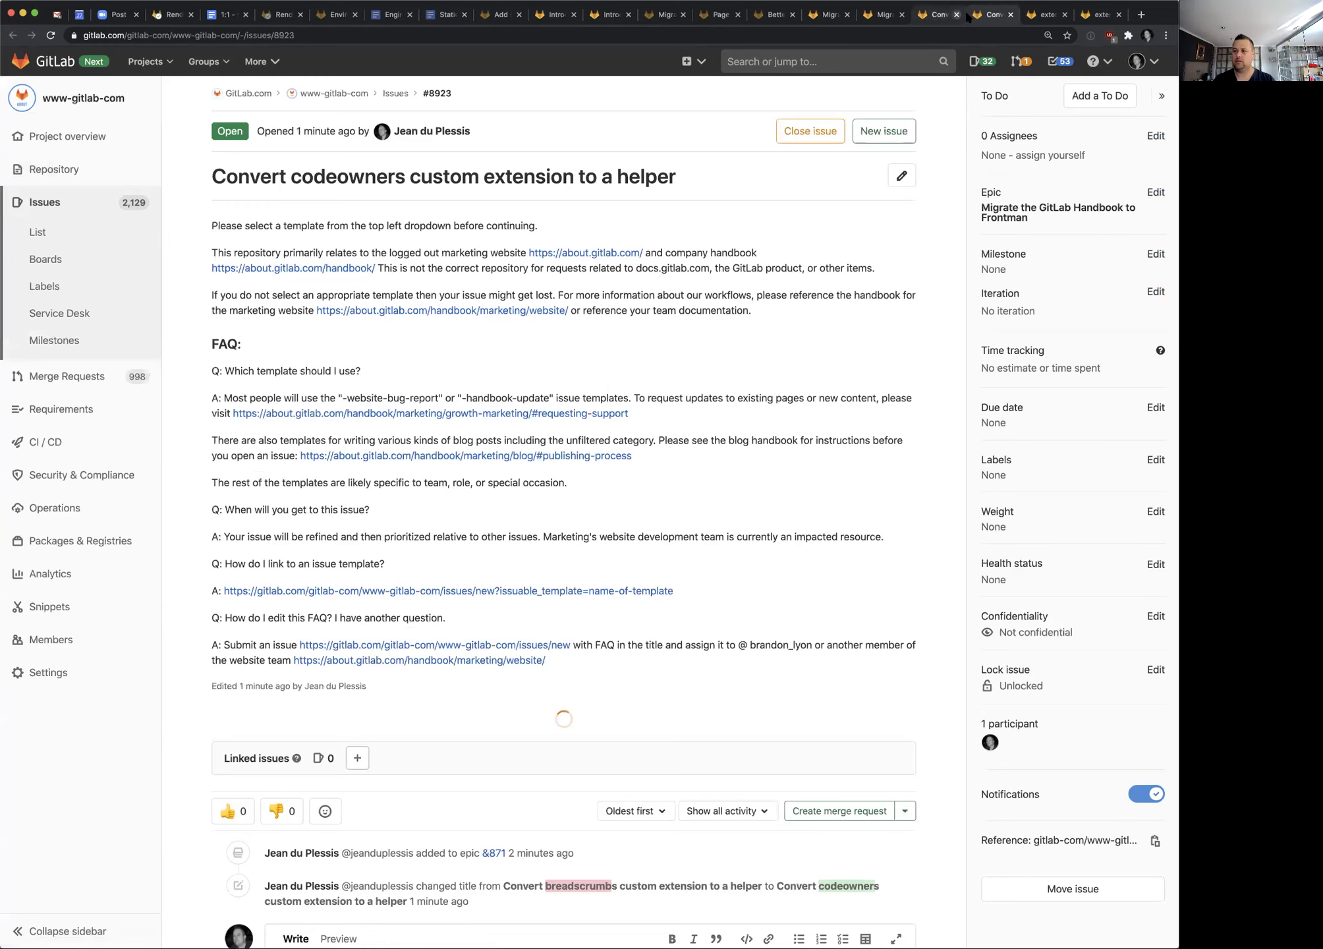
left_click(1040, 16)
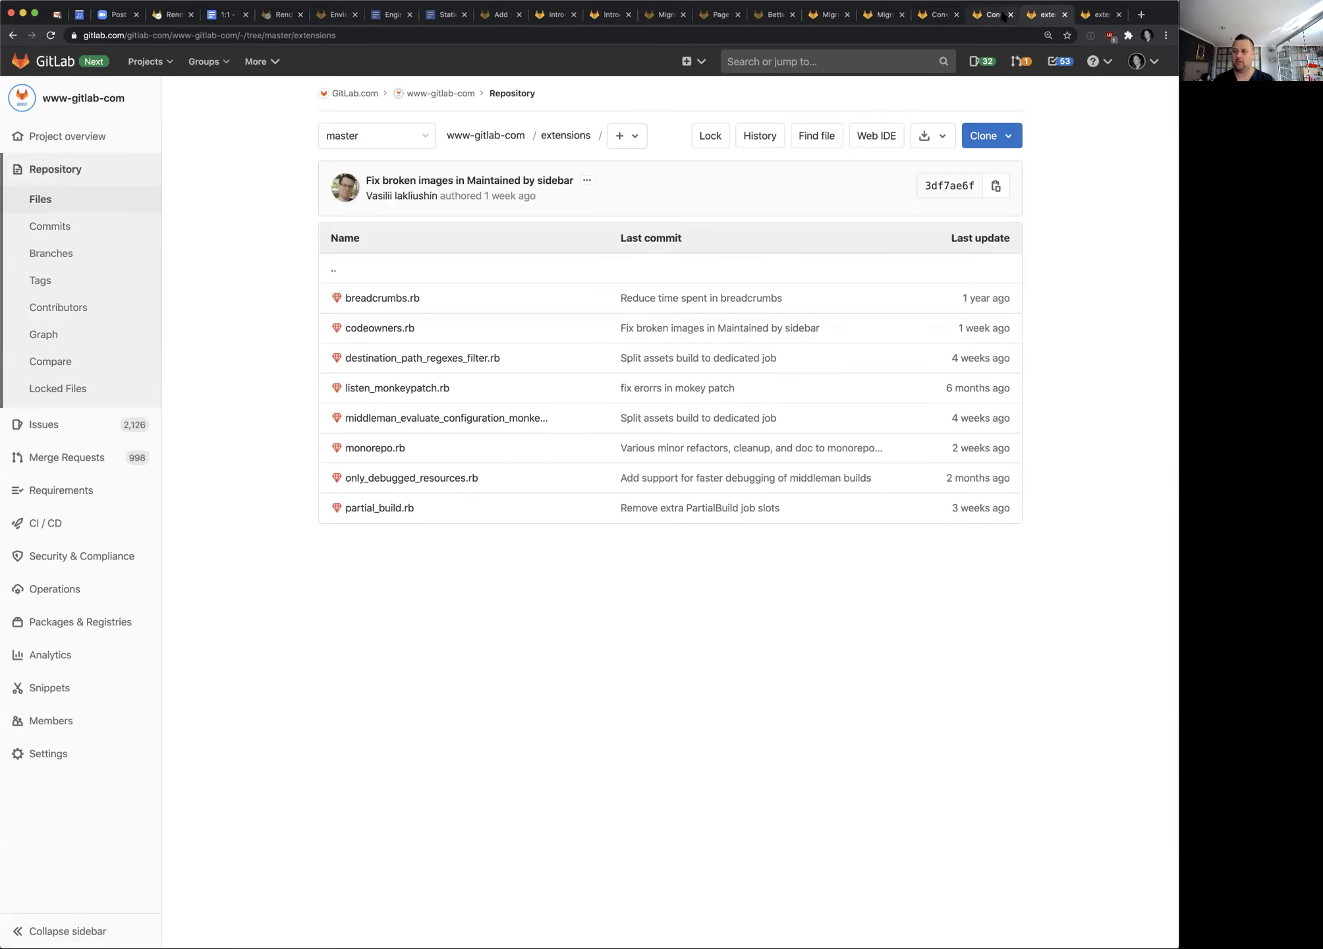
left_click(998, 15)
left_click(307, 34)
left_click(326, 35)
key("BackSpace")
type("2")
key("Return")
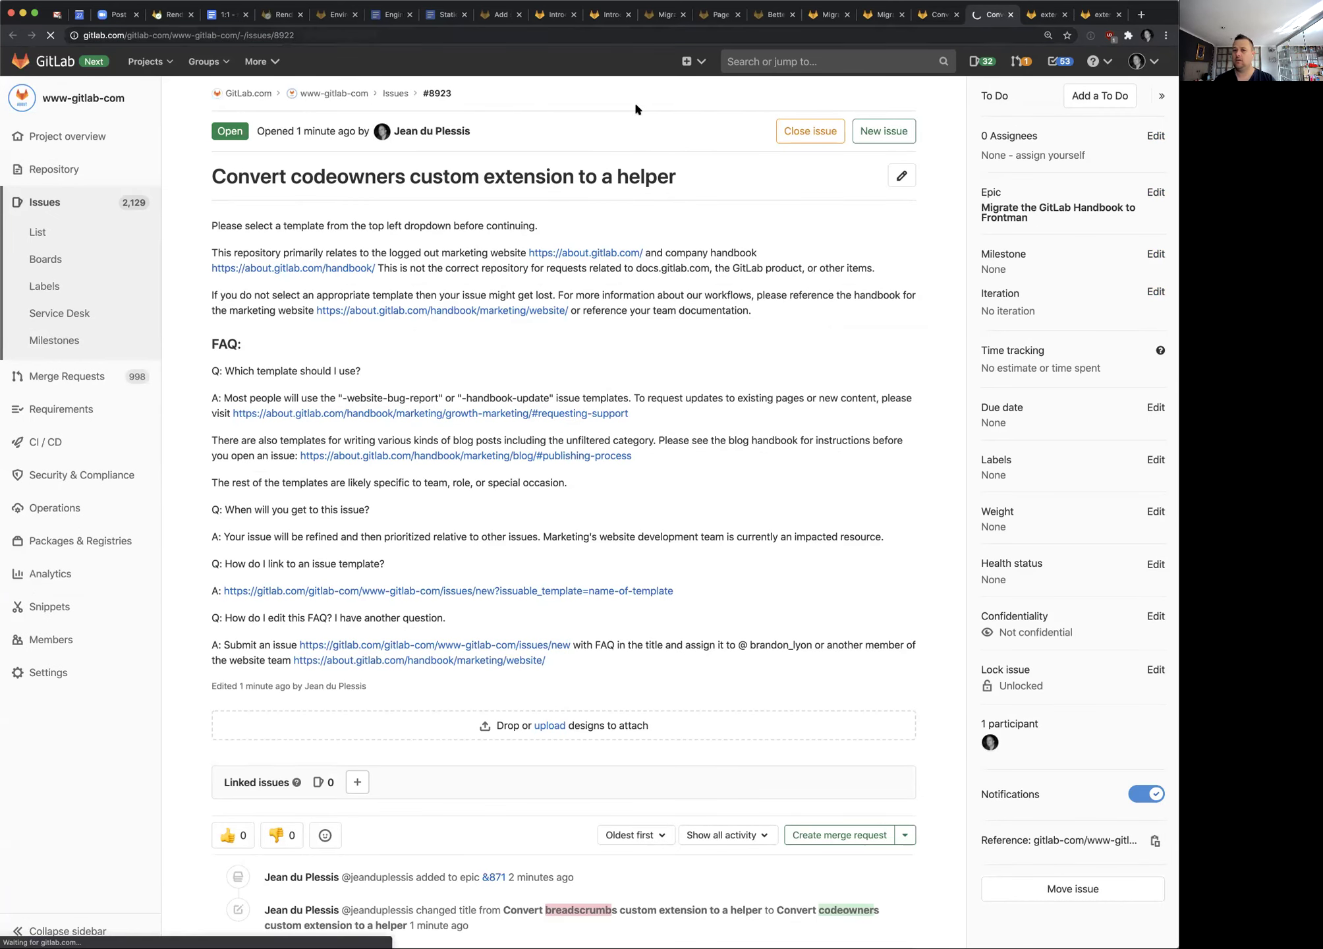
Replace #8922's description with 'Problem to solve' and 'Proposed solution' headings and the Middleman-to-Frontman problem text
left_click(913, 168)
key("ctrl+a")
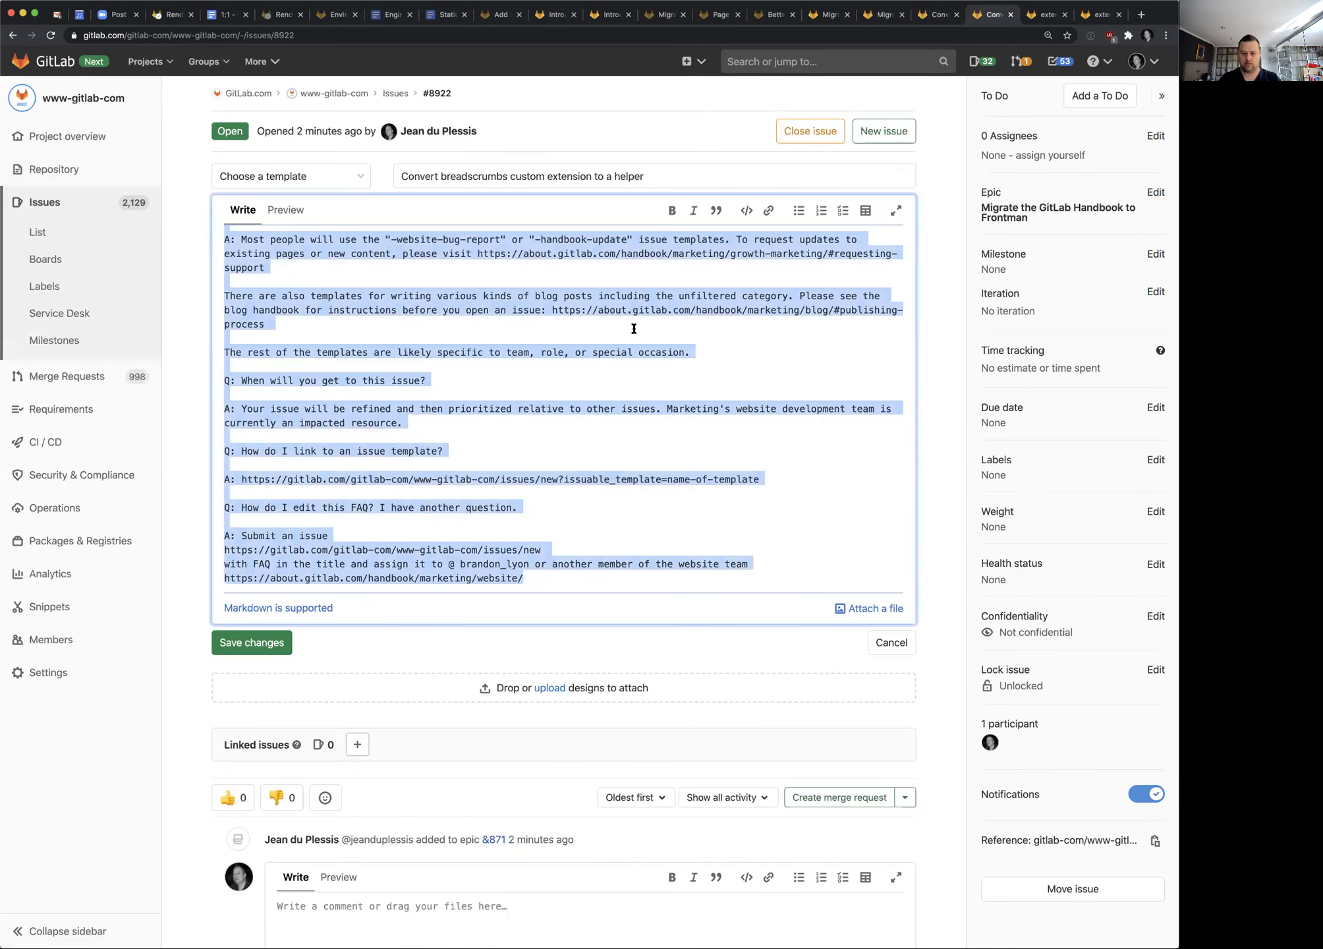
type("## Pr")
type("#")
key("BackSpace")
key("BackSpace")
type("# Problem to solve")
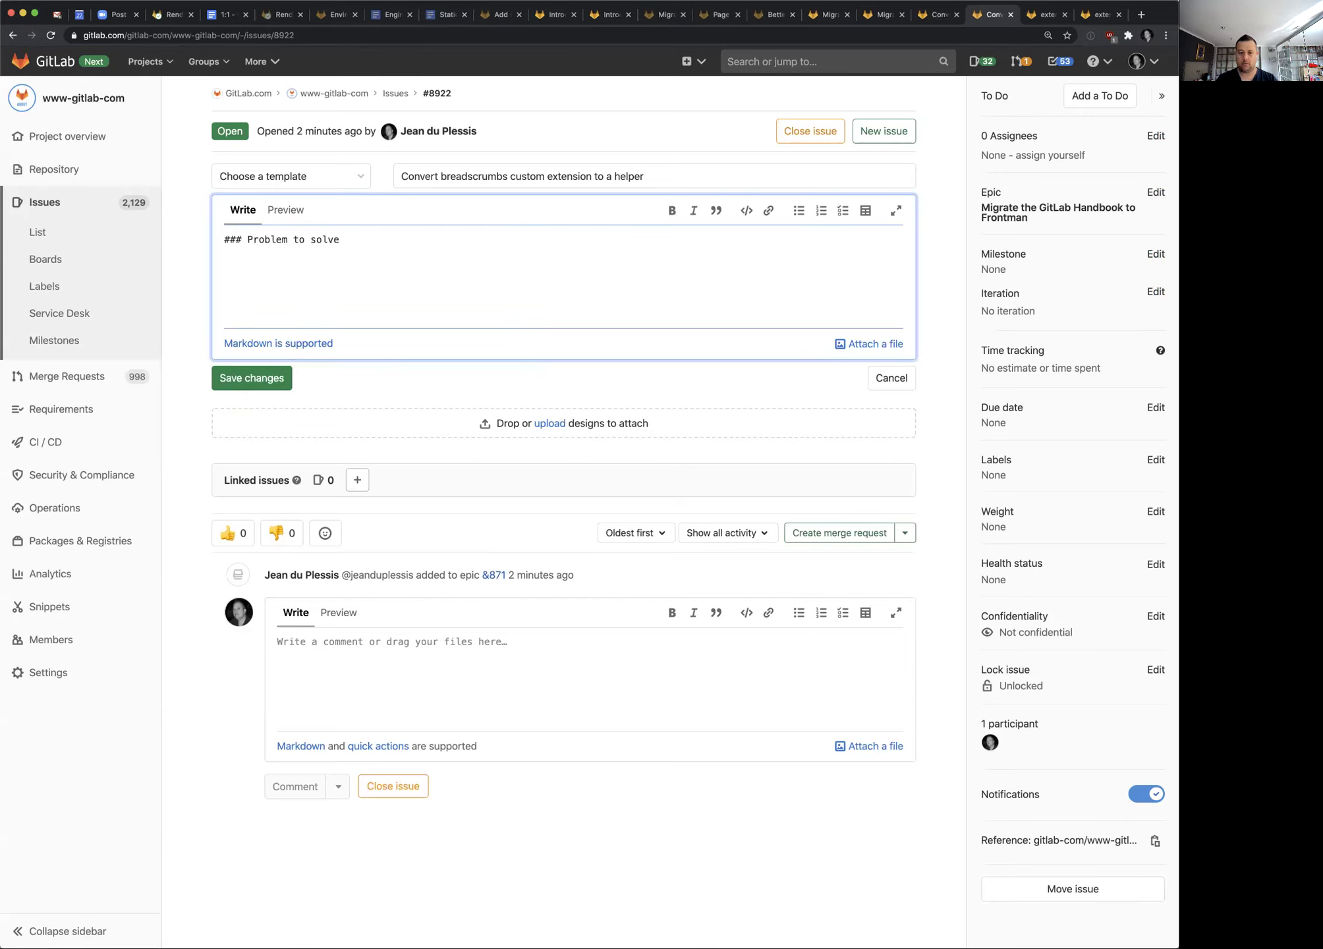
key("Return")
key("Return")
type("### Proposed solution")
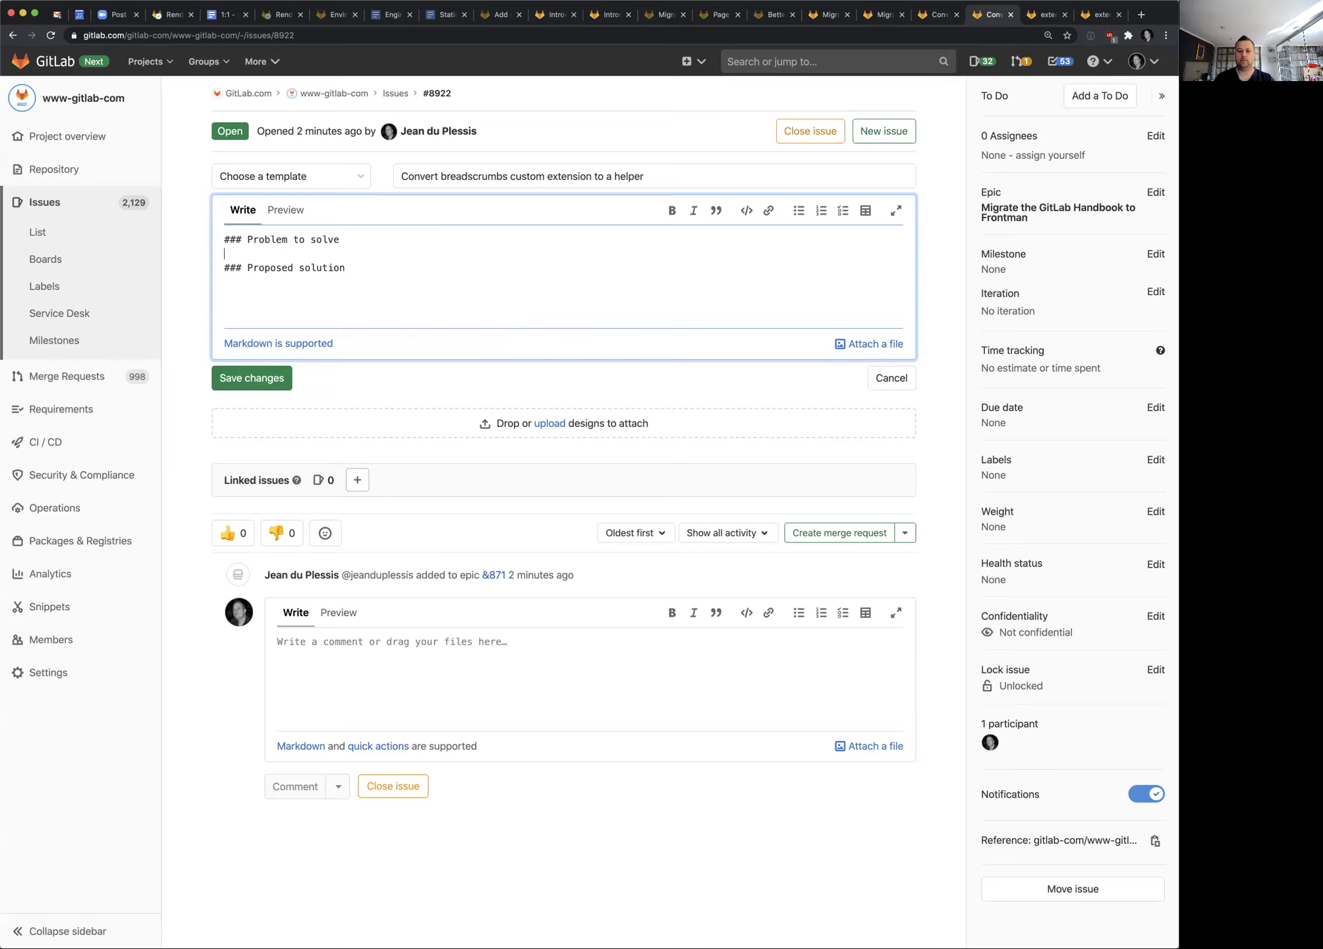
key("Return")
key("Return")
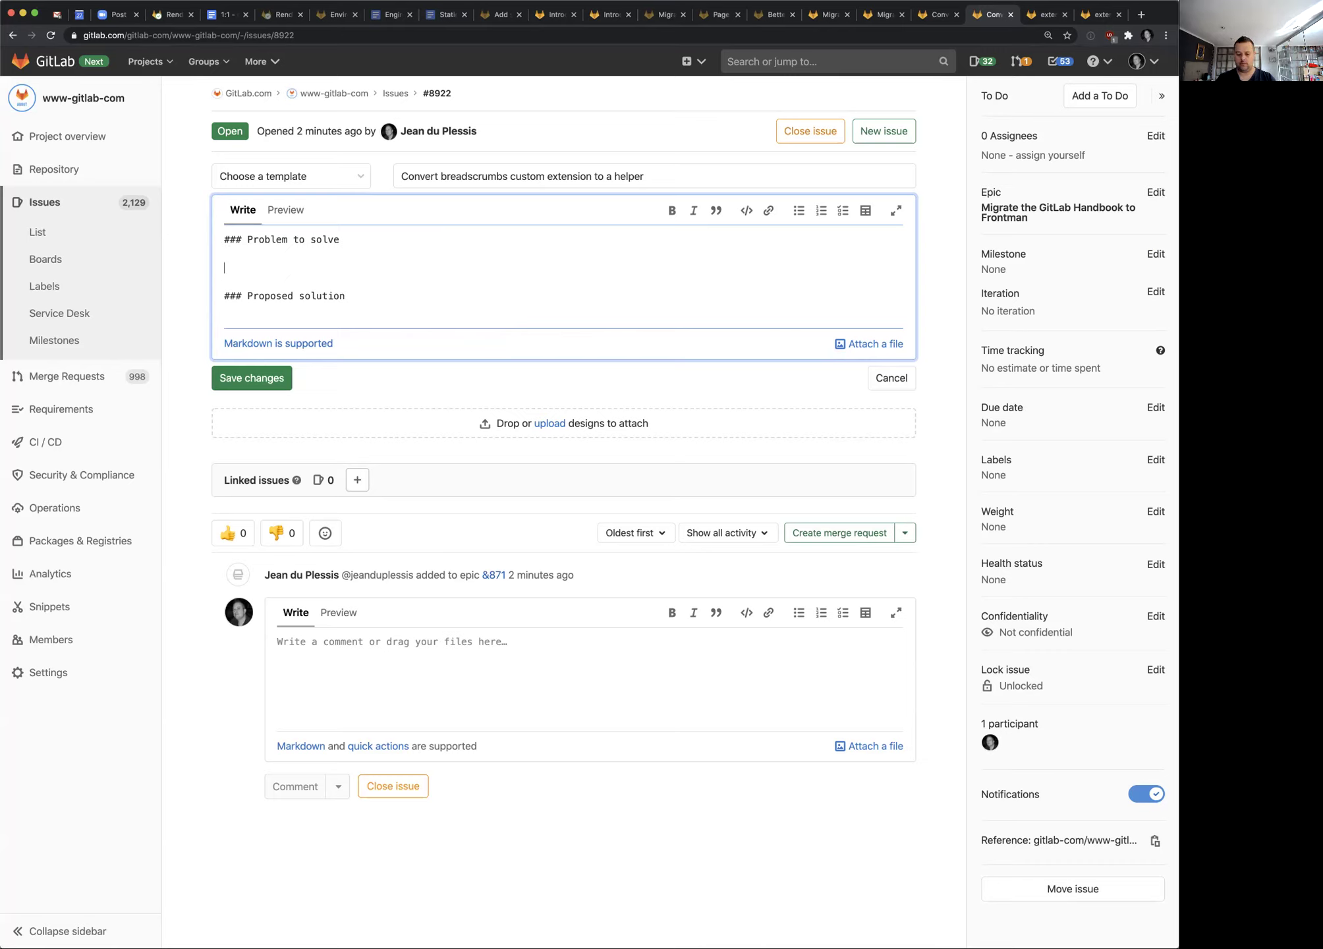
type("As par")
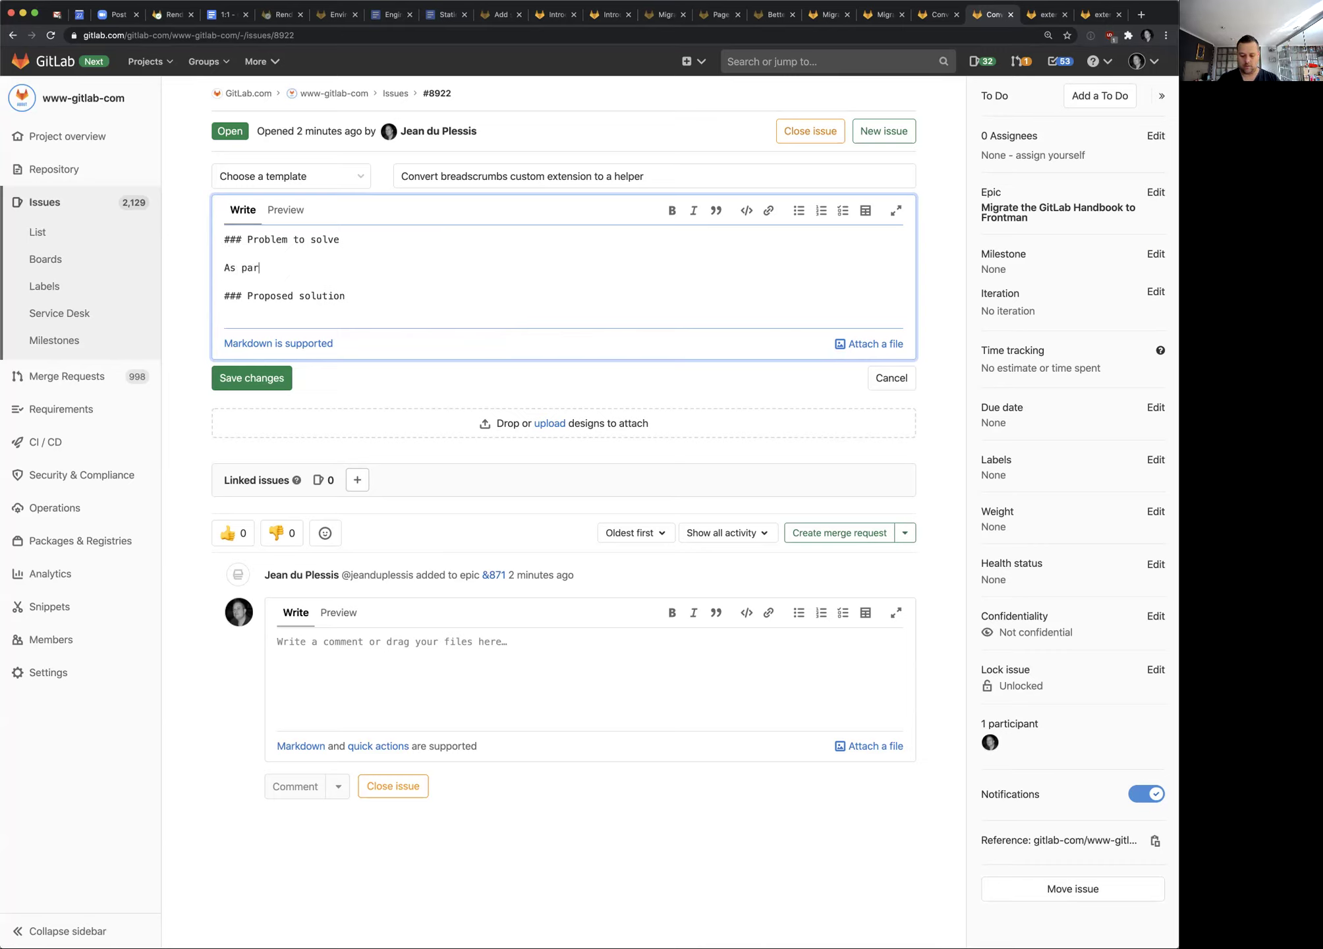
type("t of our intention of migratin")
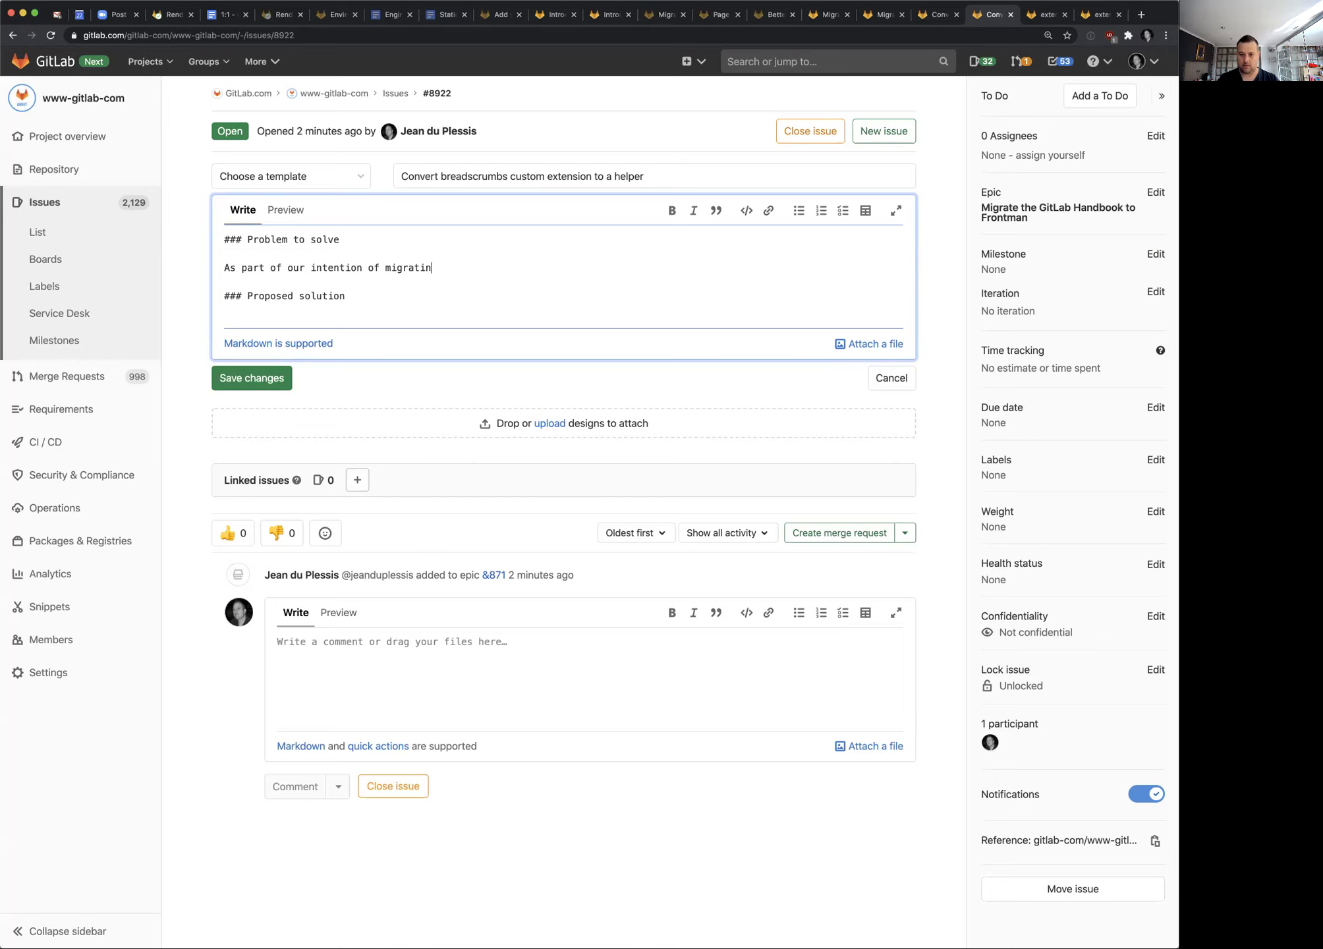
type("g from Middleman to Front")
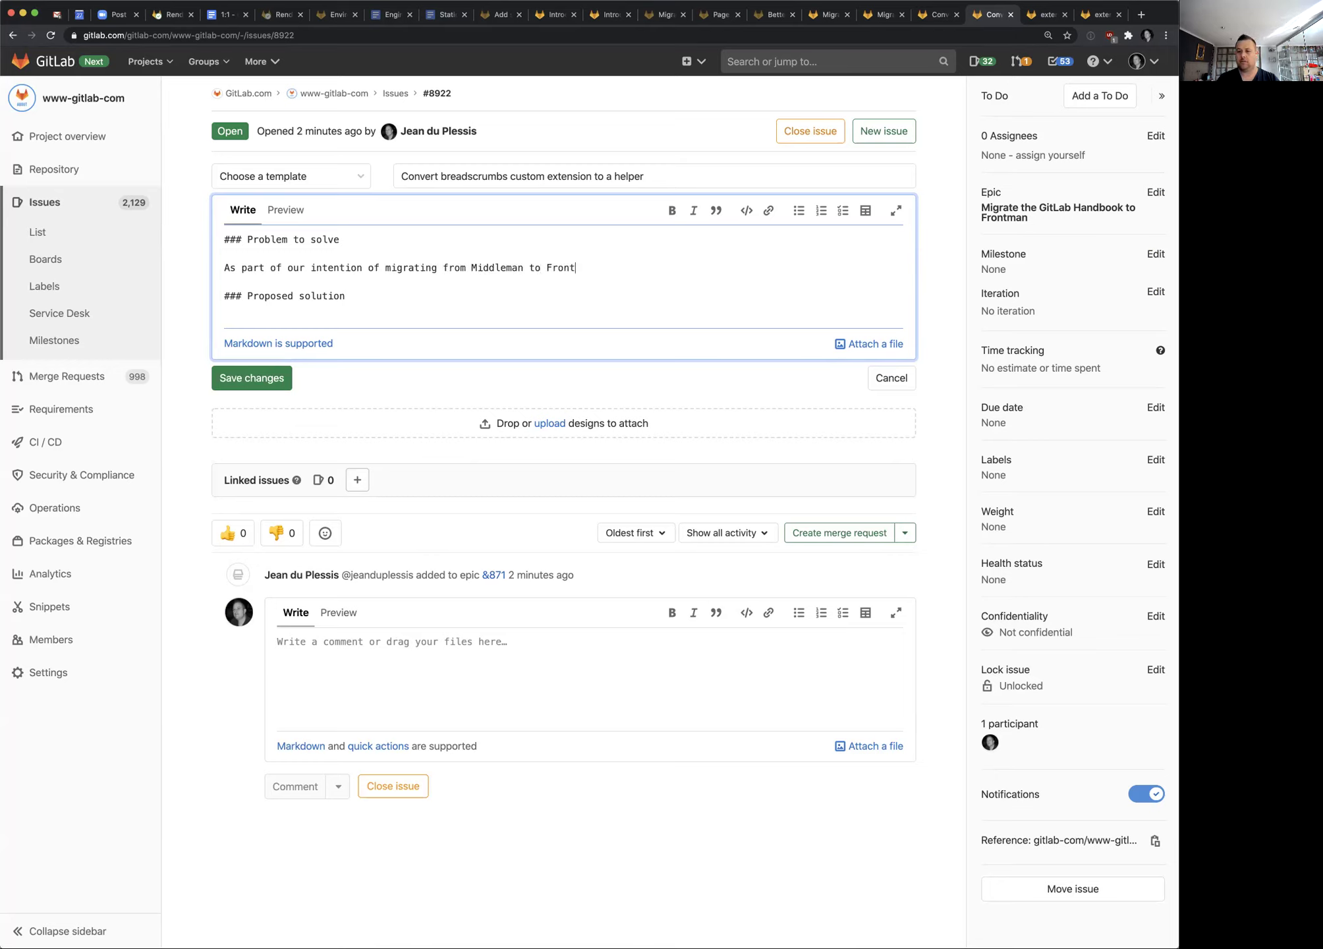
type("man as our static site generator for the GitLab")
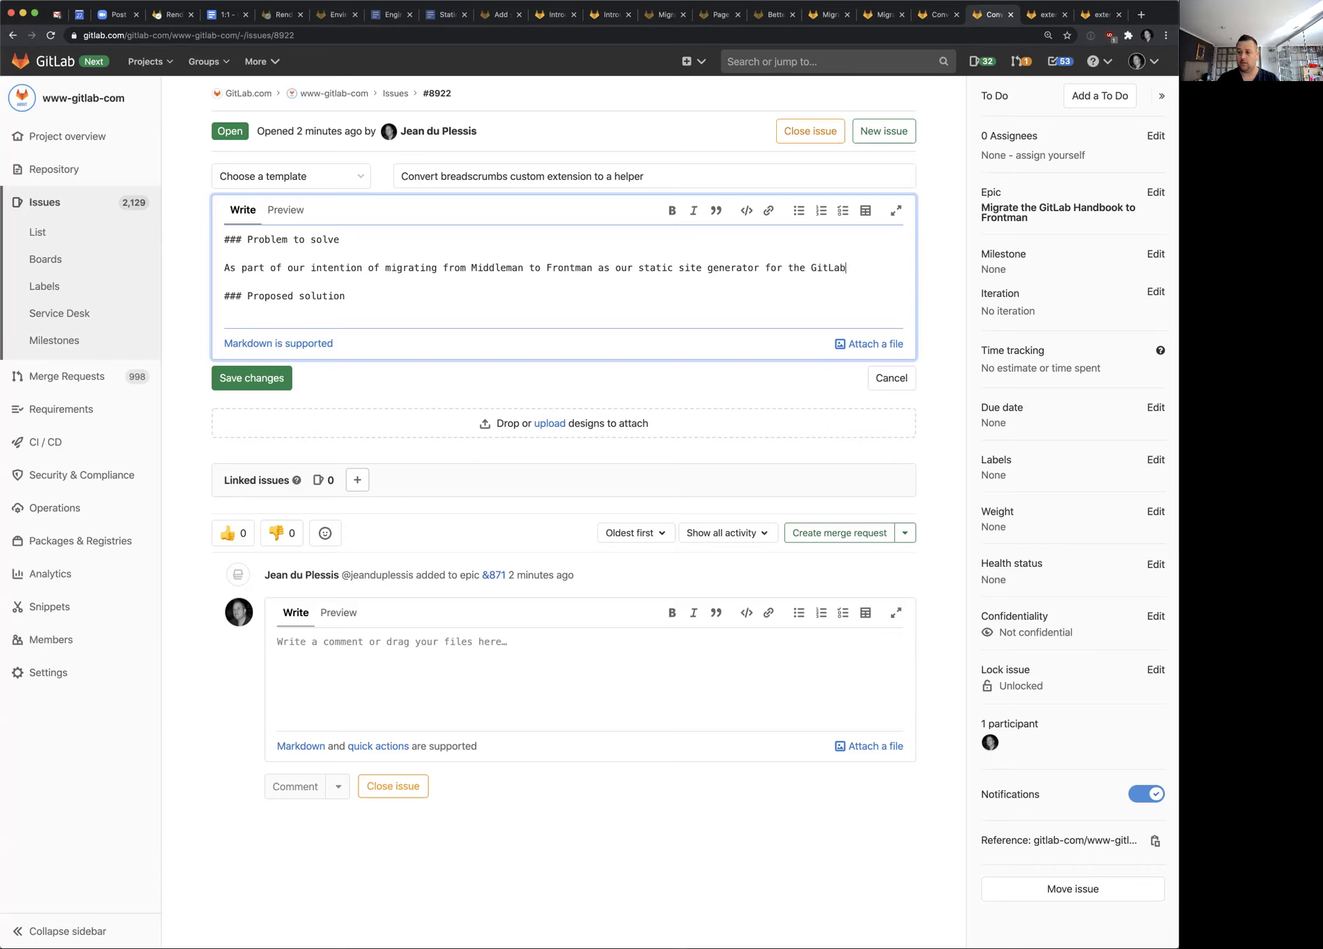
type(" Handbook we ")
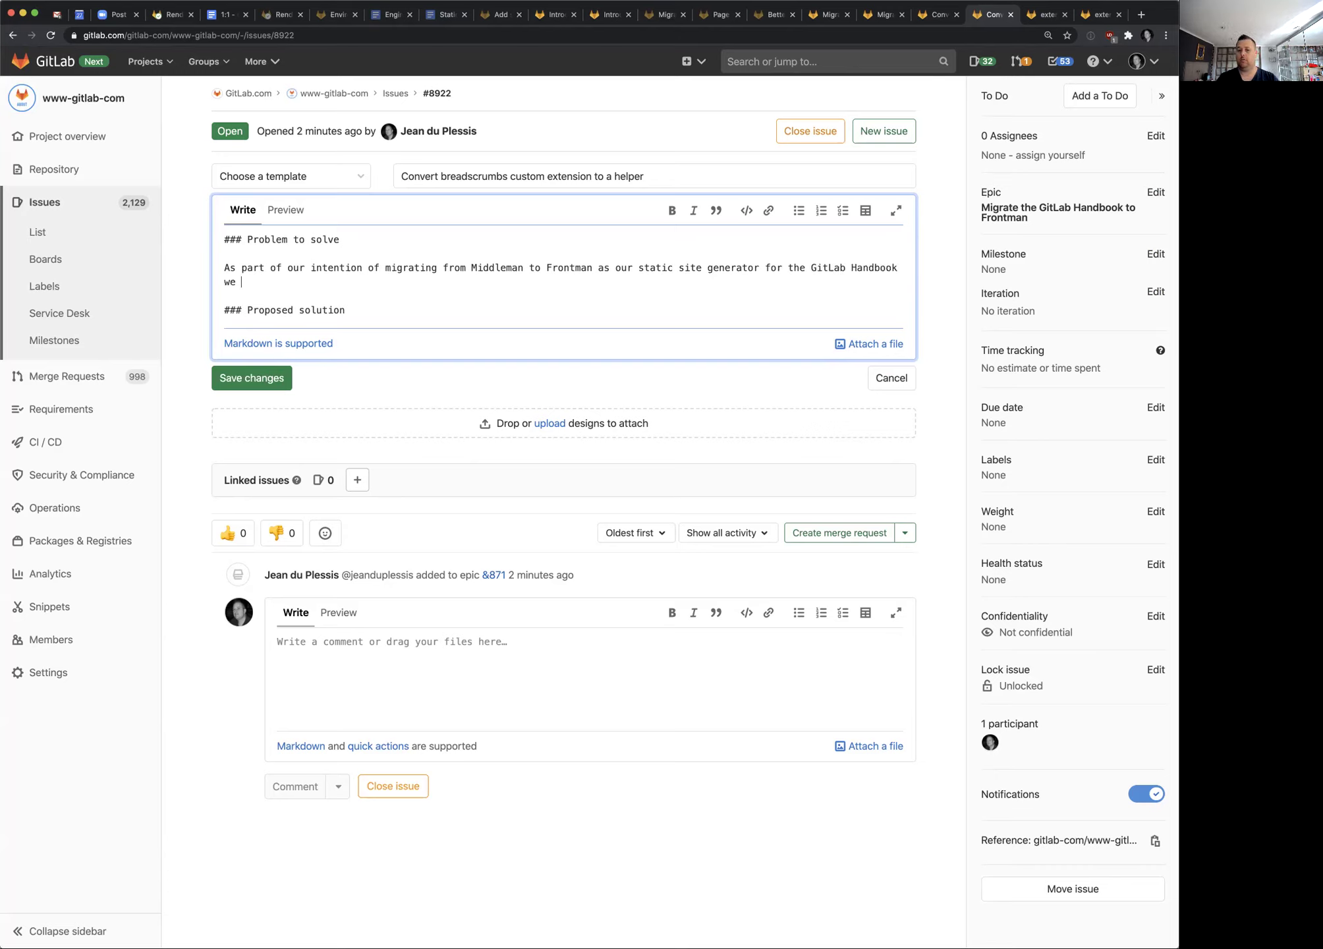
type("need to convert custom Middleman")
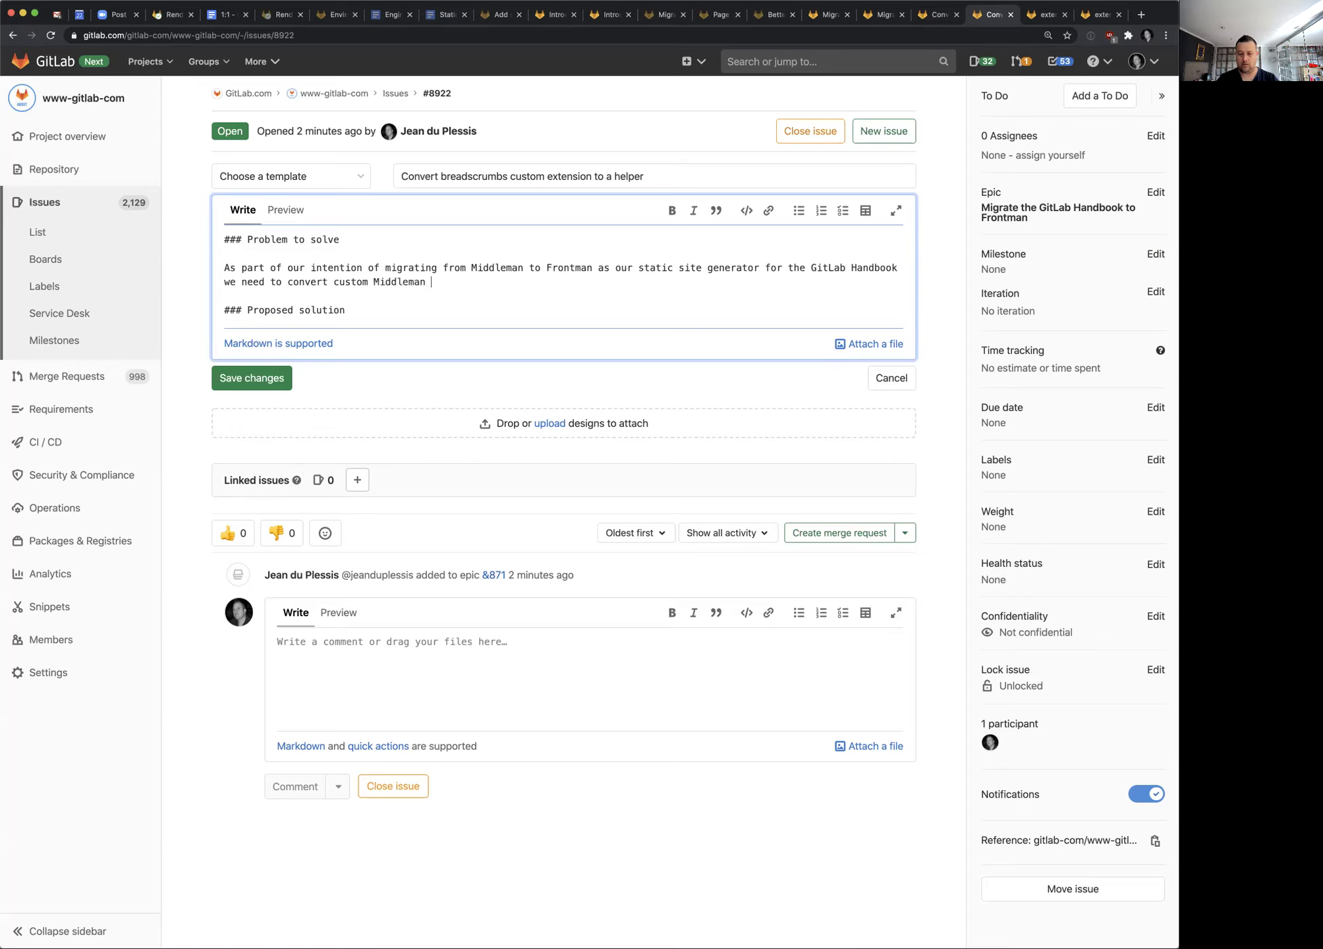
type(" extesnio")
type("ions ")
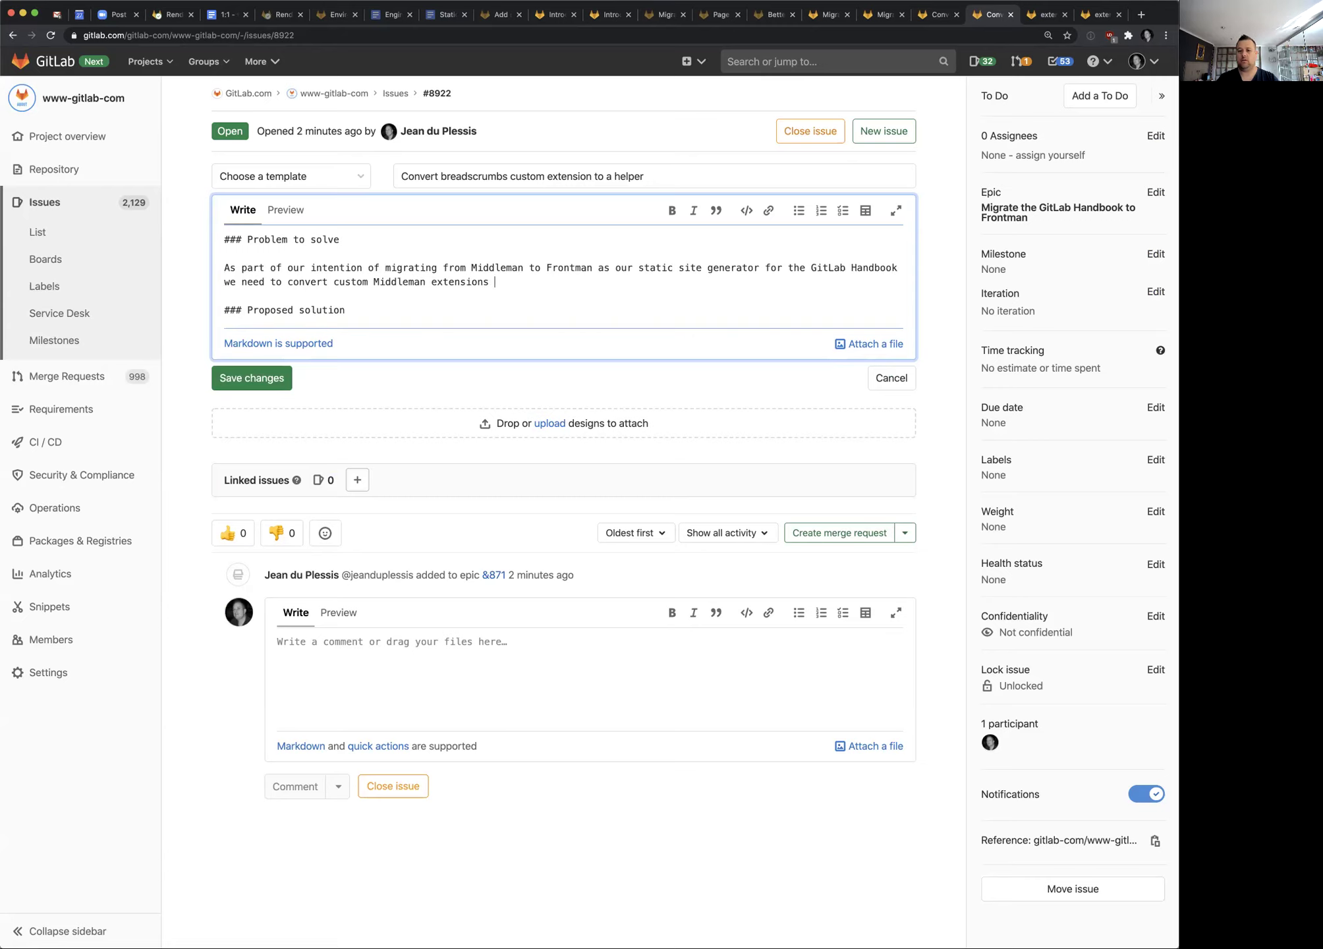
type("as the")
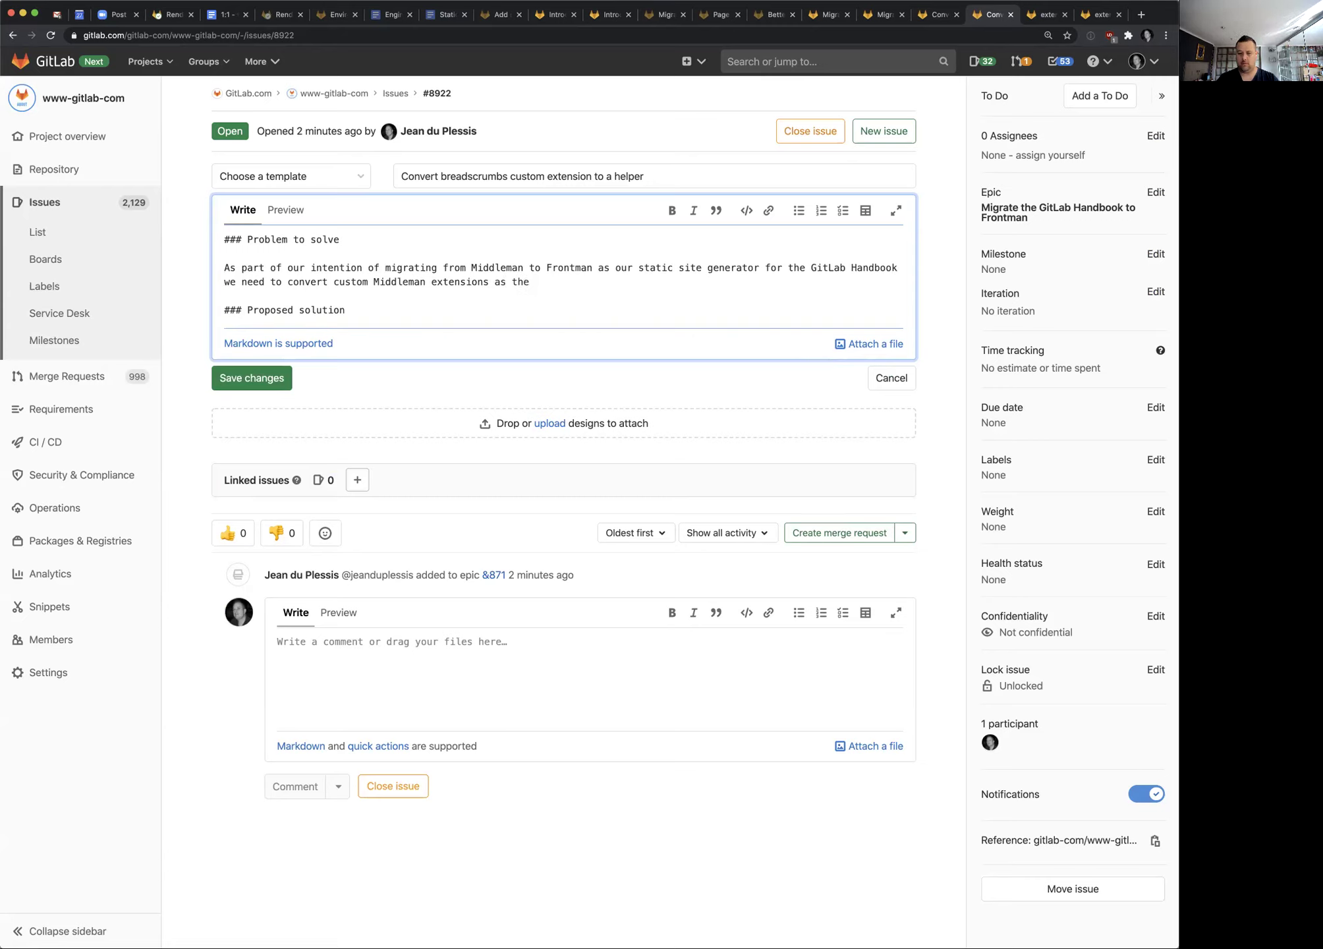
type("se are not supported in Frontman.")
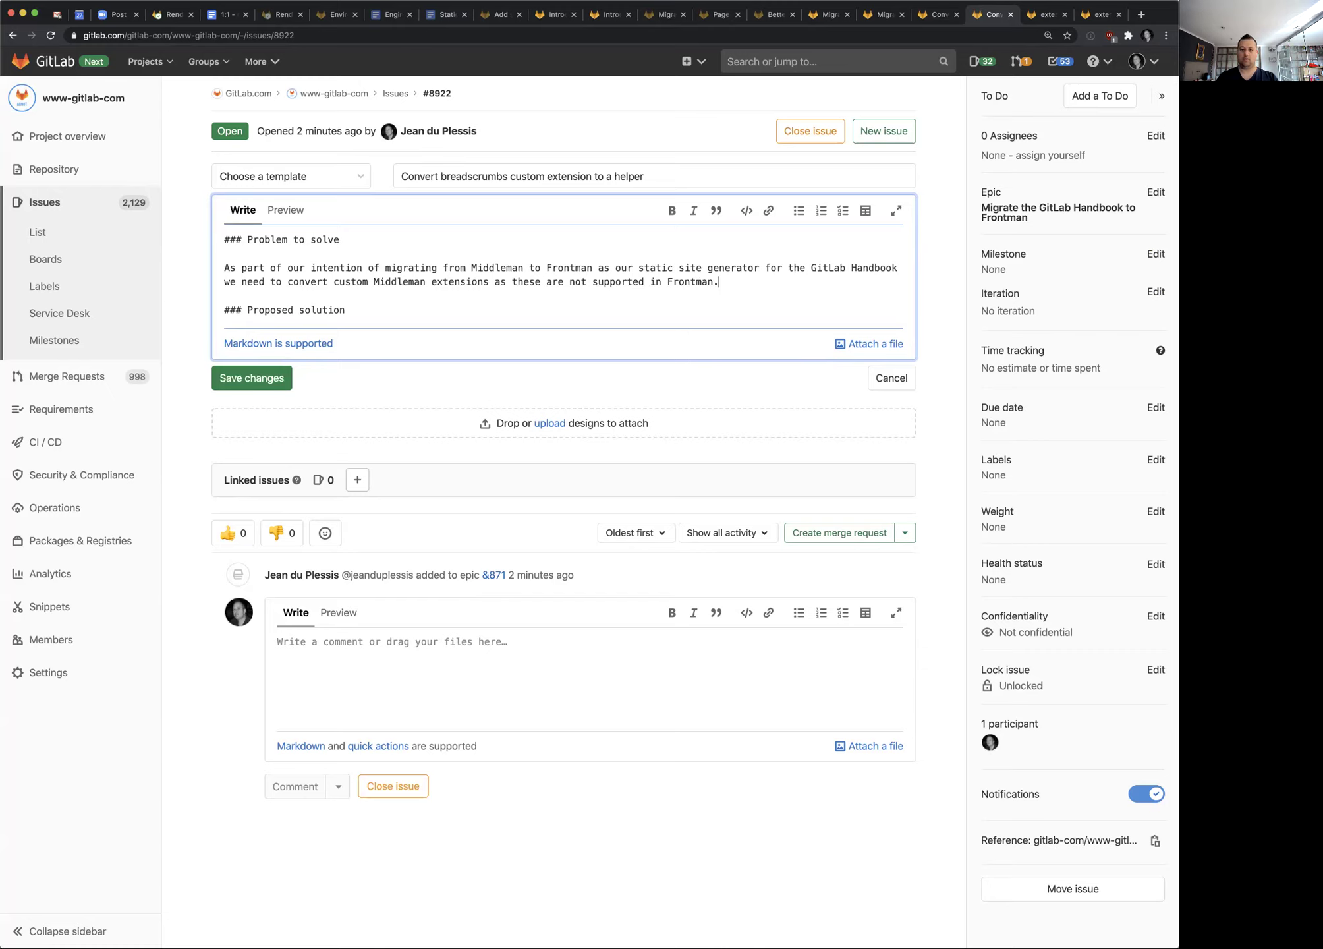
Write the proposed solution, linking the breadcrumbs phrase to the copied breadcrumbs.rb URL
key("Return")
key("Return")
type("Convert ")
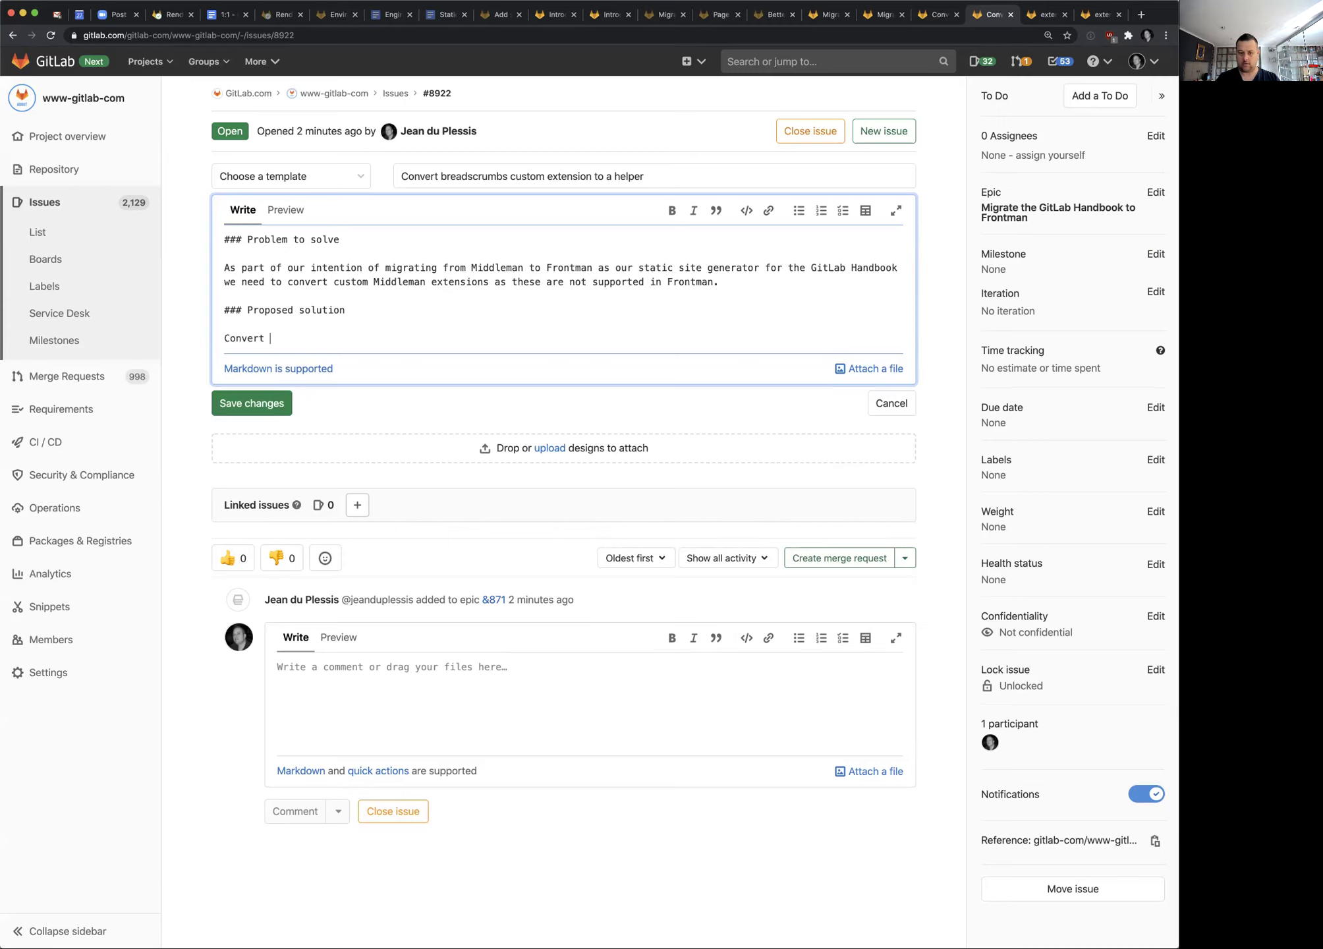
type("the breadcrumbs customer ")
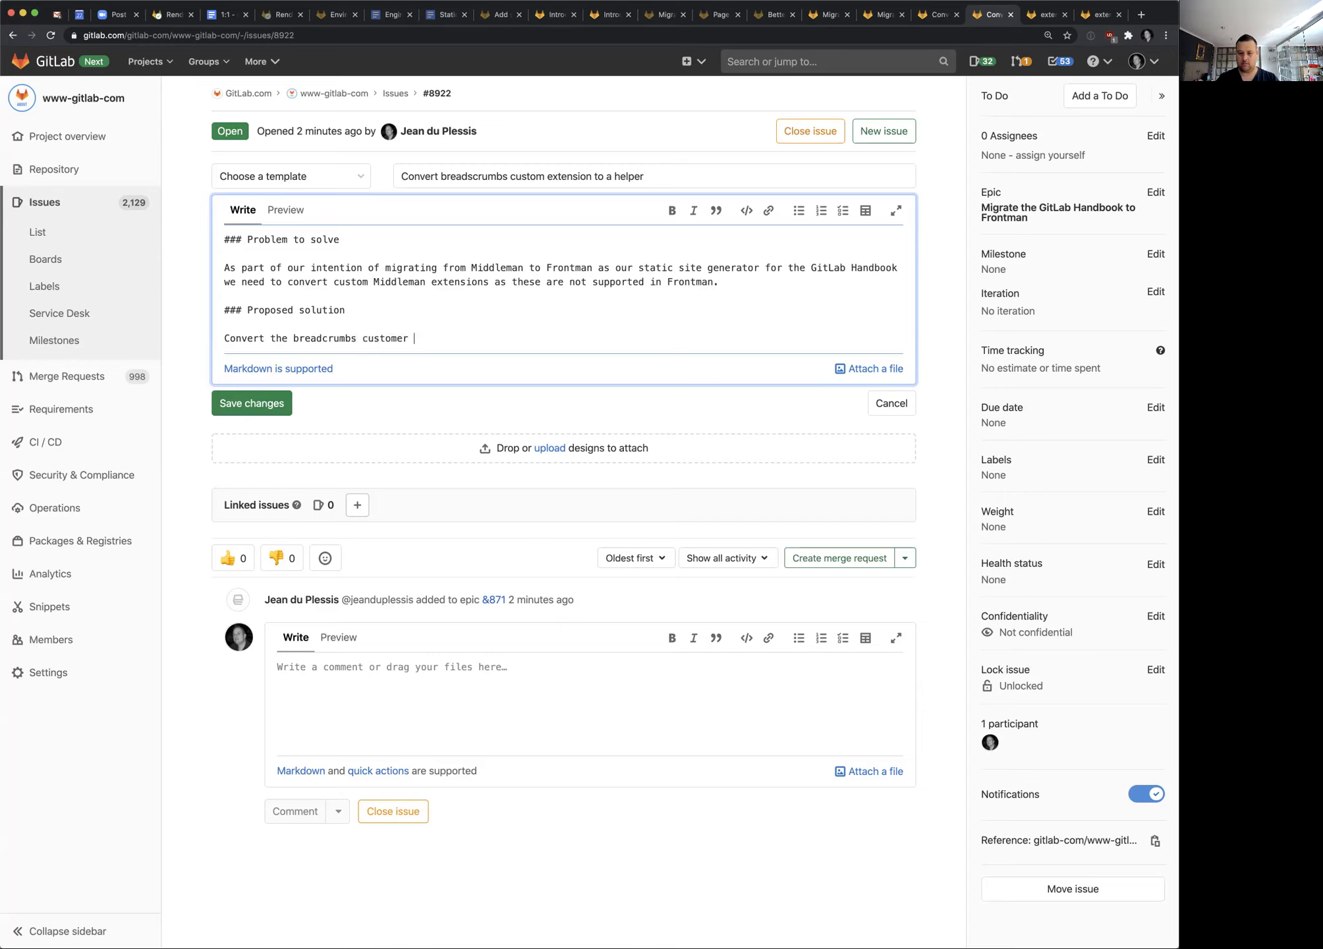
type("tensions")
left_click(1044, 17)
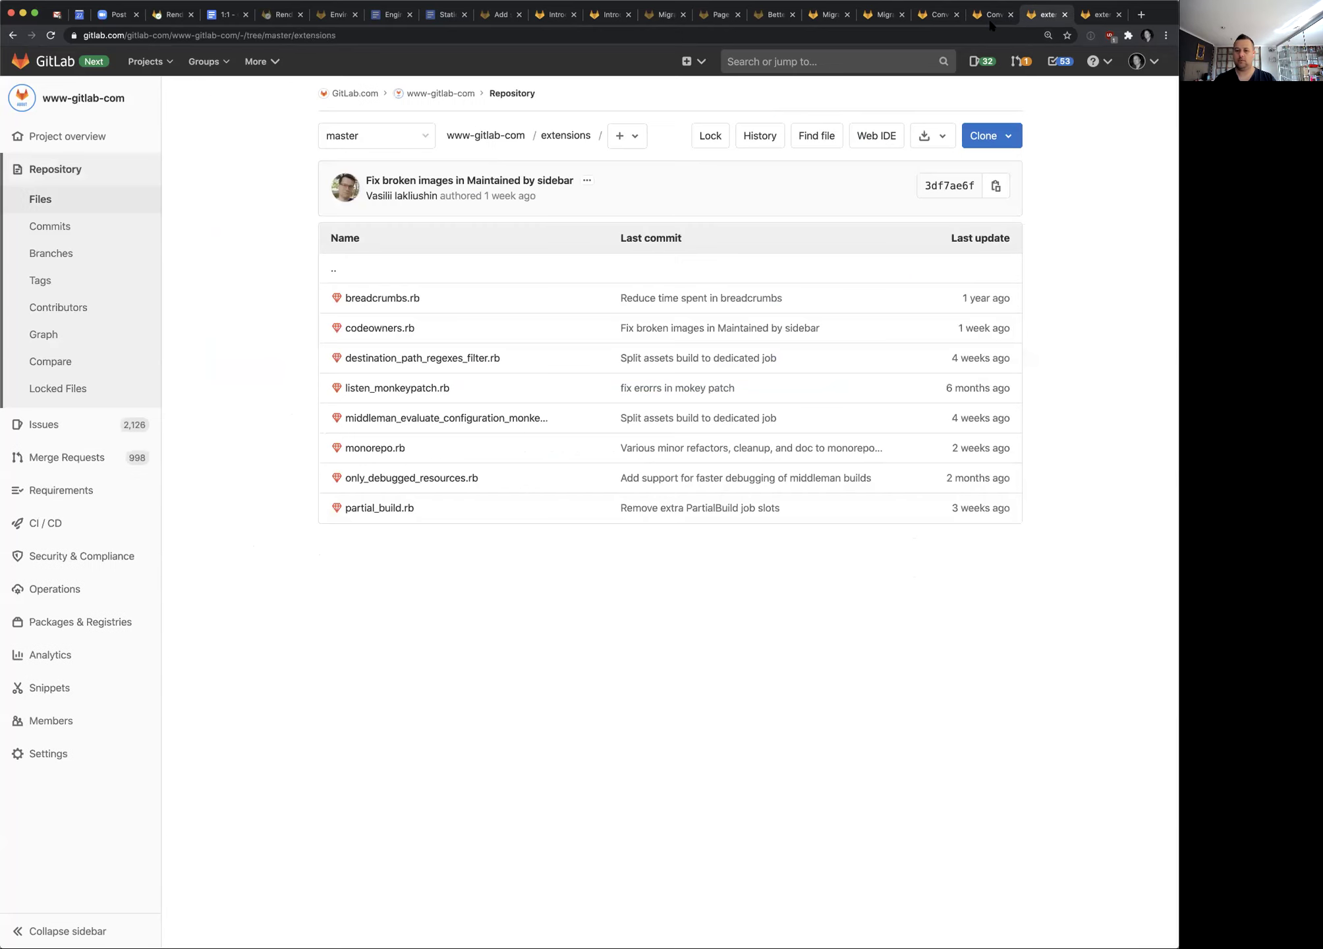
right_click(405, 298)
left_click(491, 356)
left_click(940, 16)
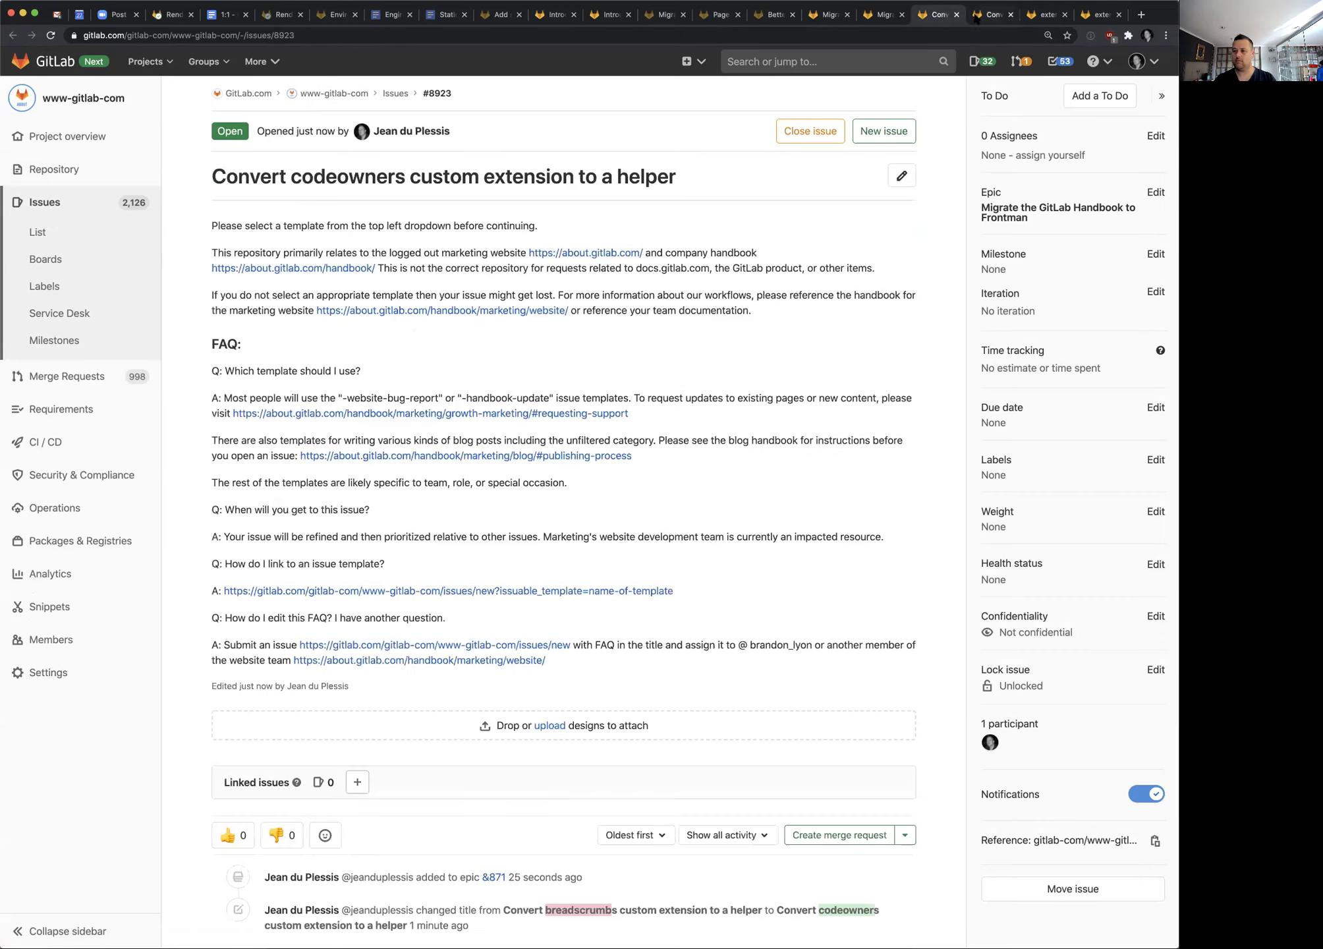
left_click(984, 15)
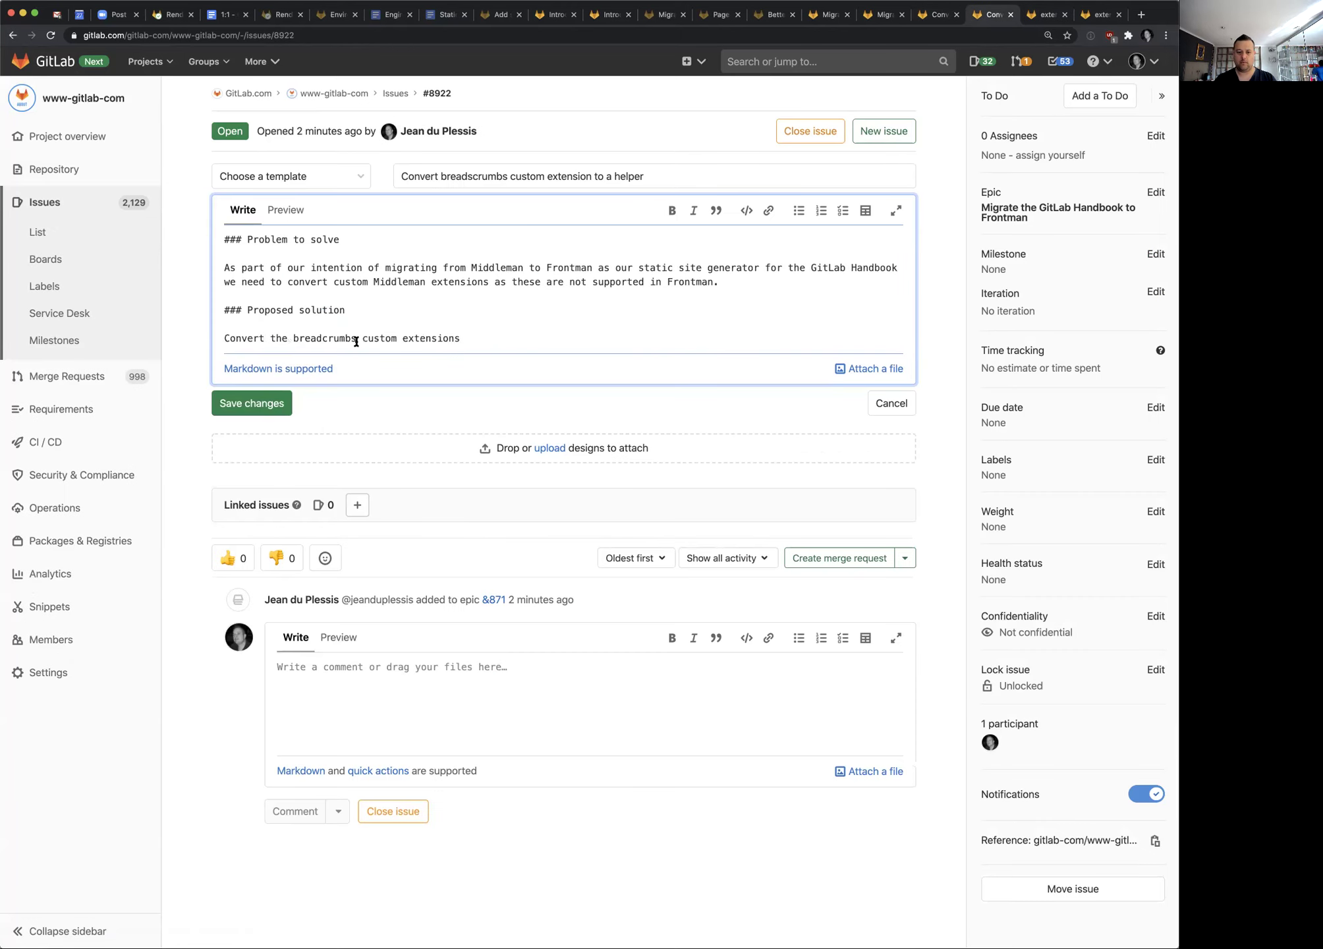
left_click(295, 339)
type("[")
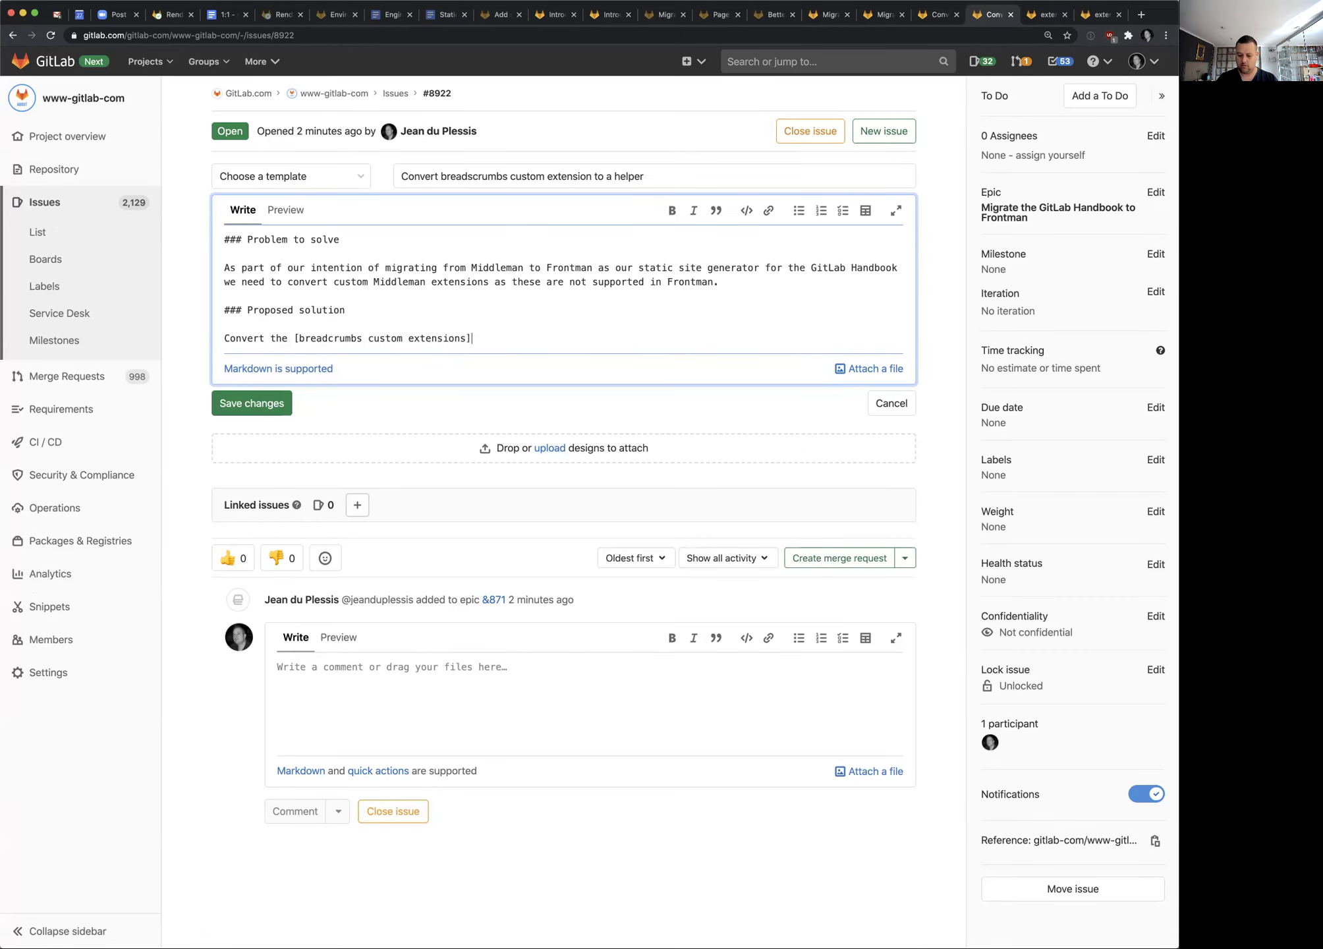
key("super+v")
type(")")
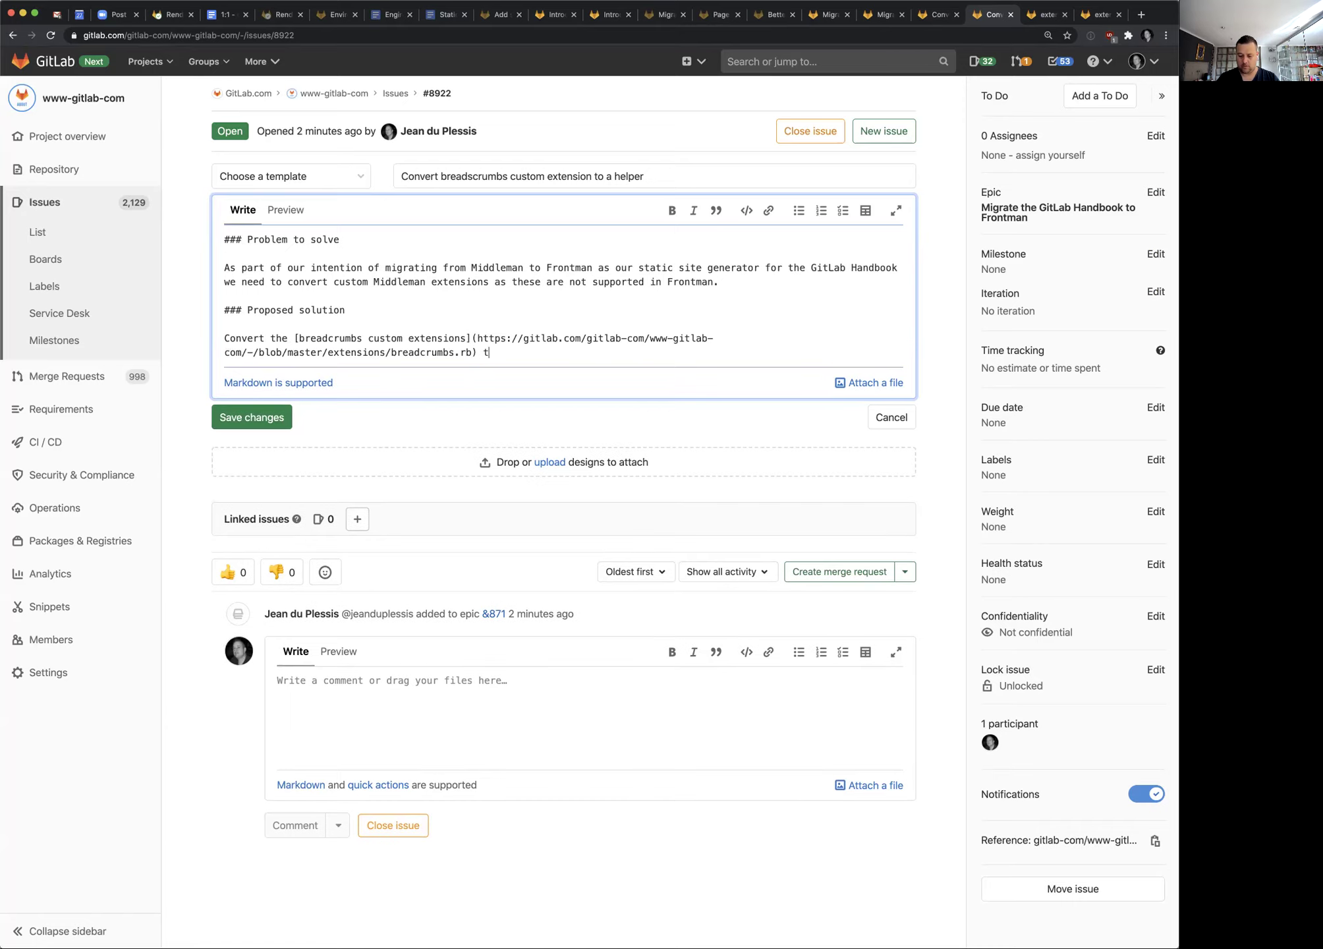
key("super+t")
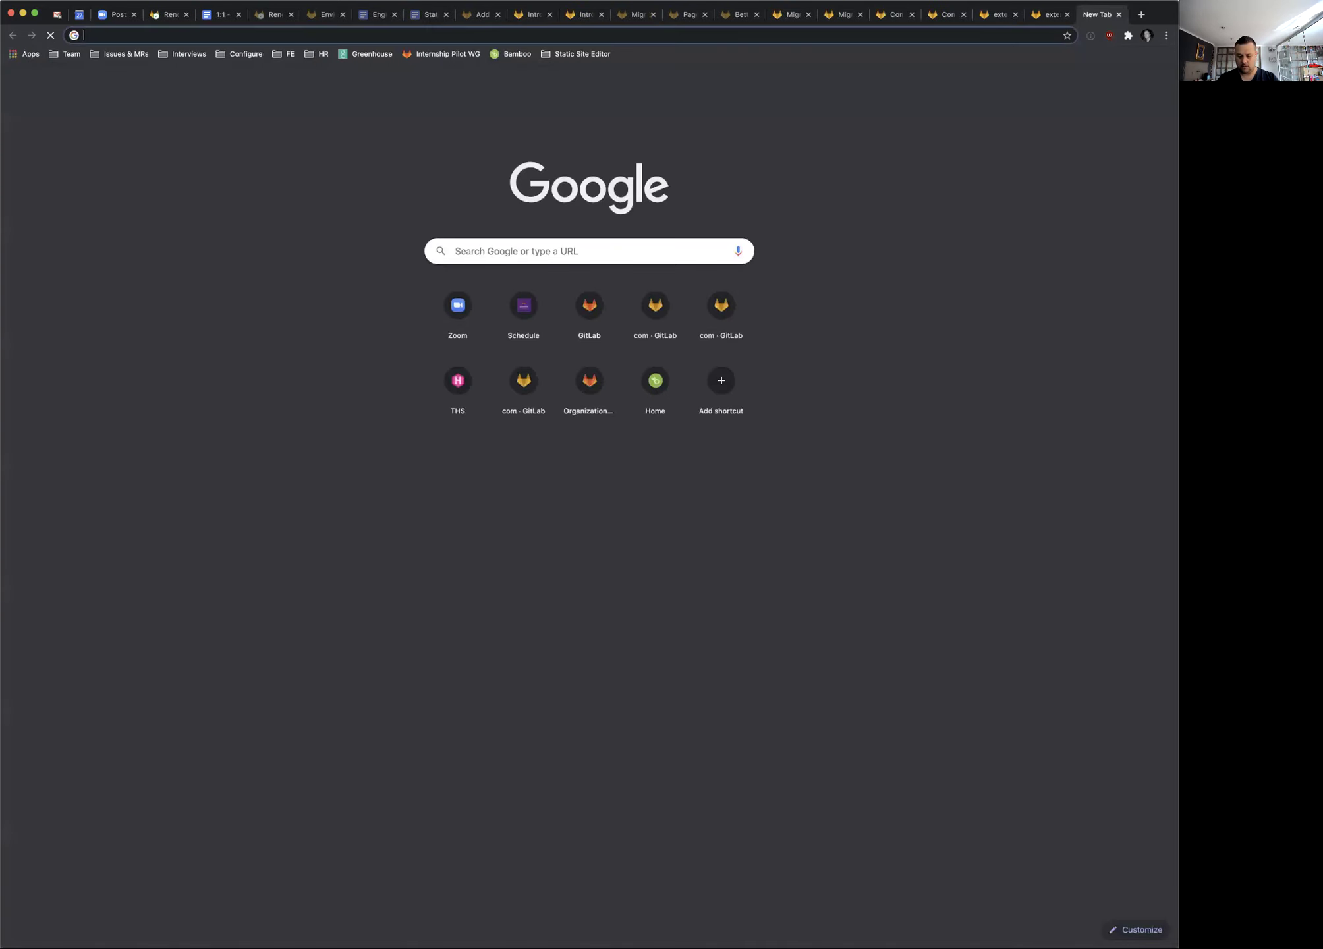
Search Google for 'frontman helper' and open the Frontman wiki's Helper methods page
type("frontman helper")
key("Return")
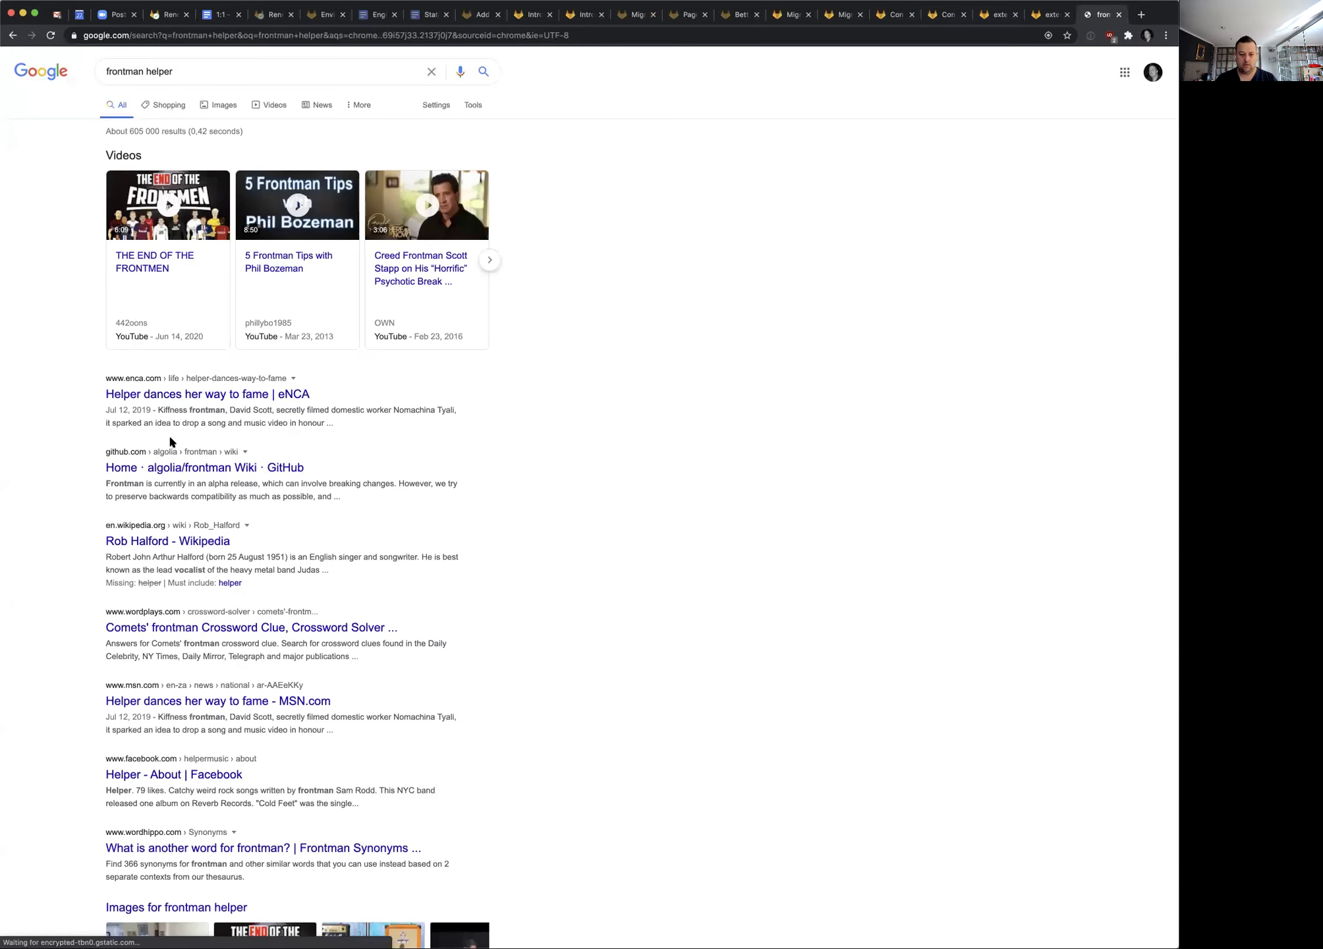
left_click(182, 472)
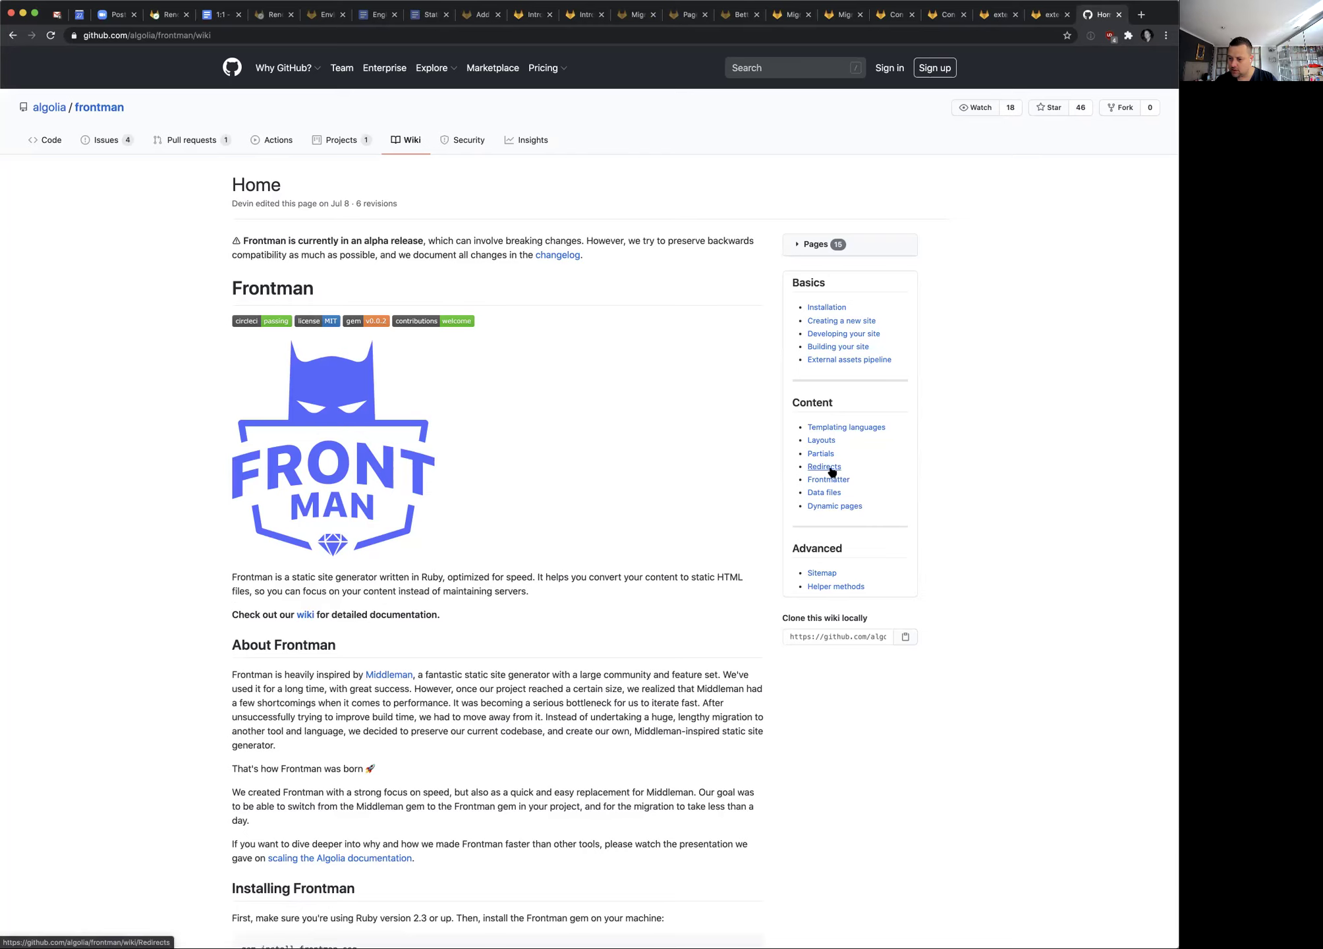
left_click(836, 587)
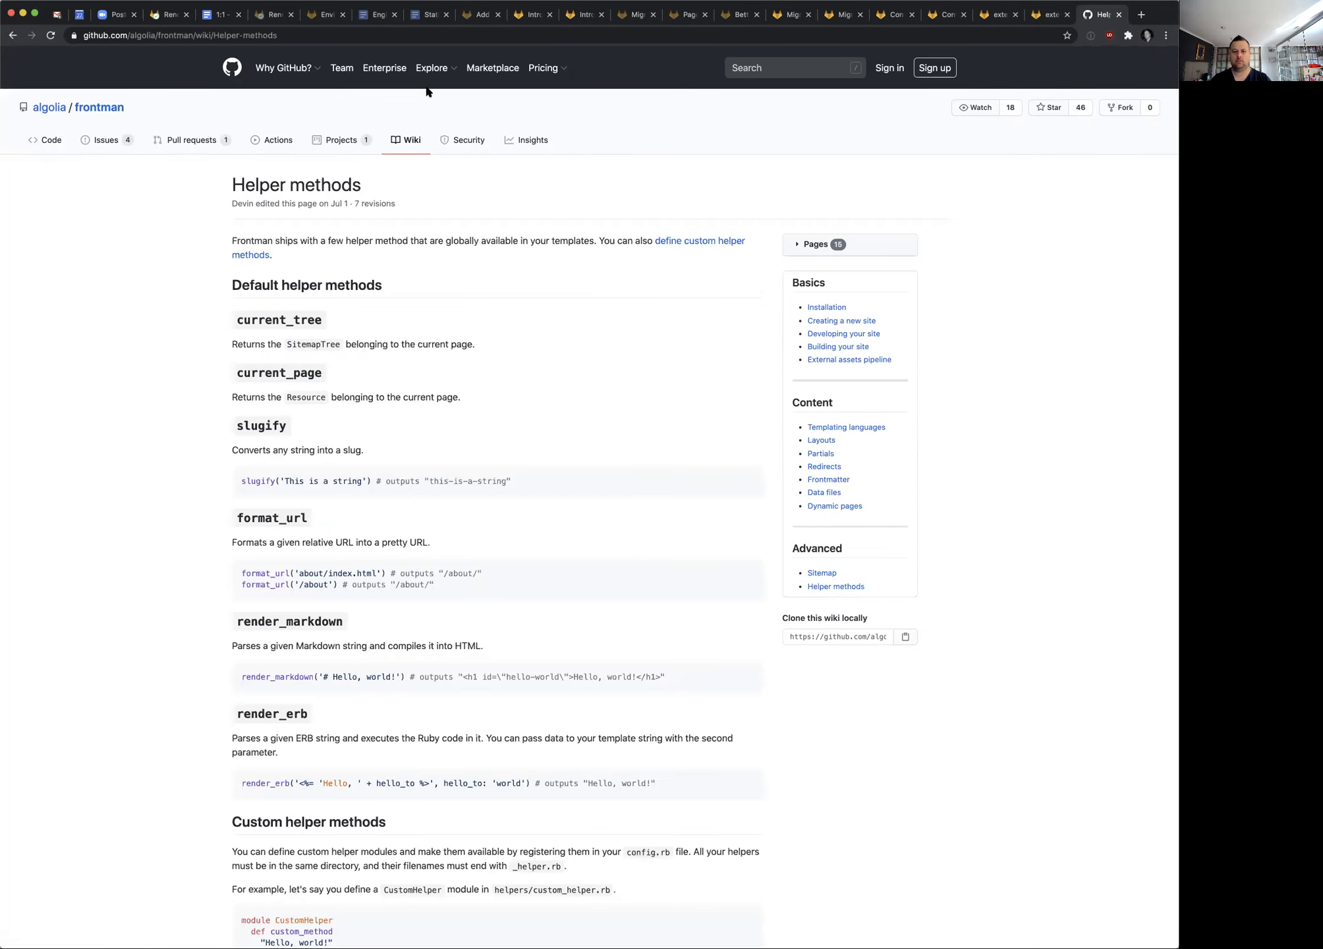
Jump to the Custom helper methods section and select its URL
left_click(406, 38)
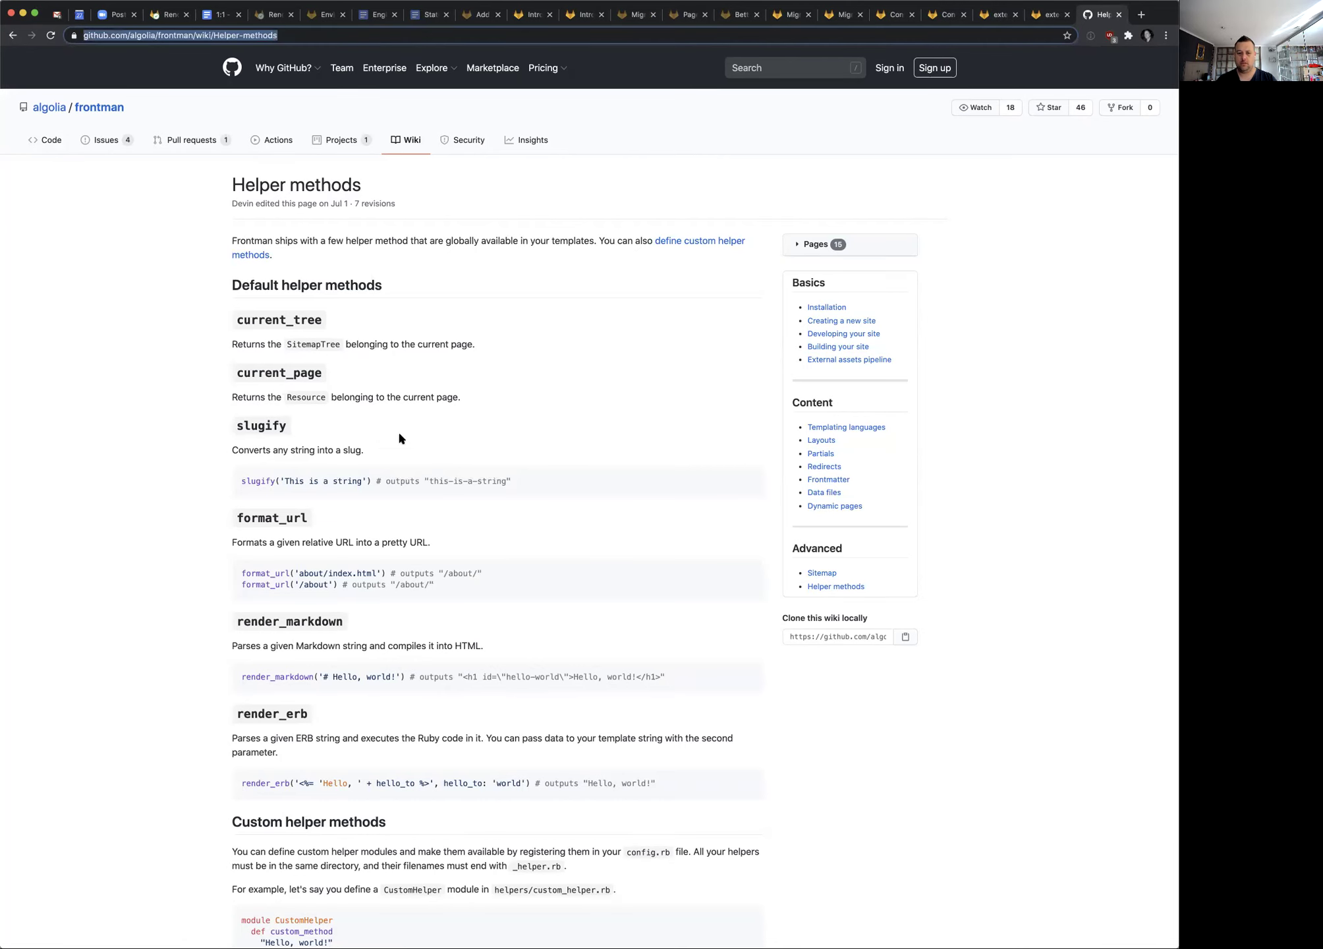
scroll(390, 414, "down", 5)
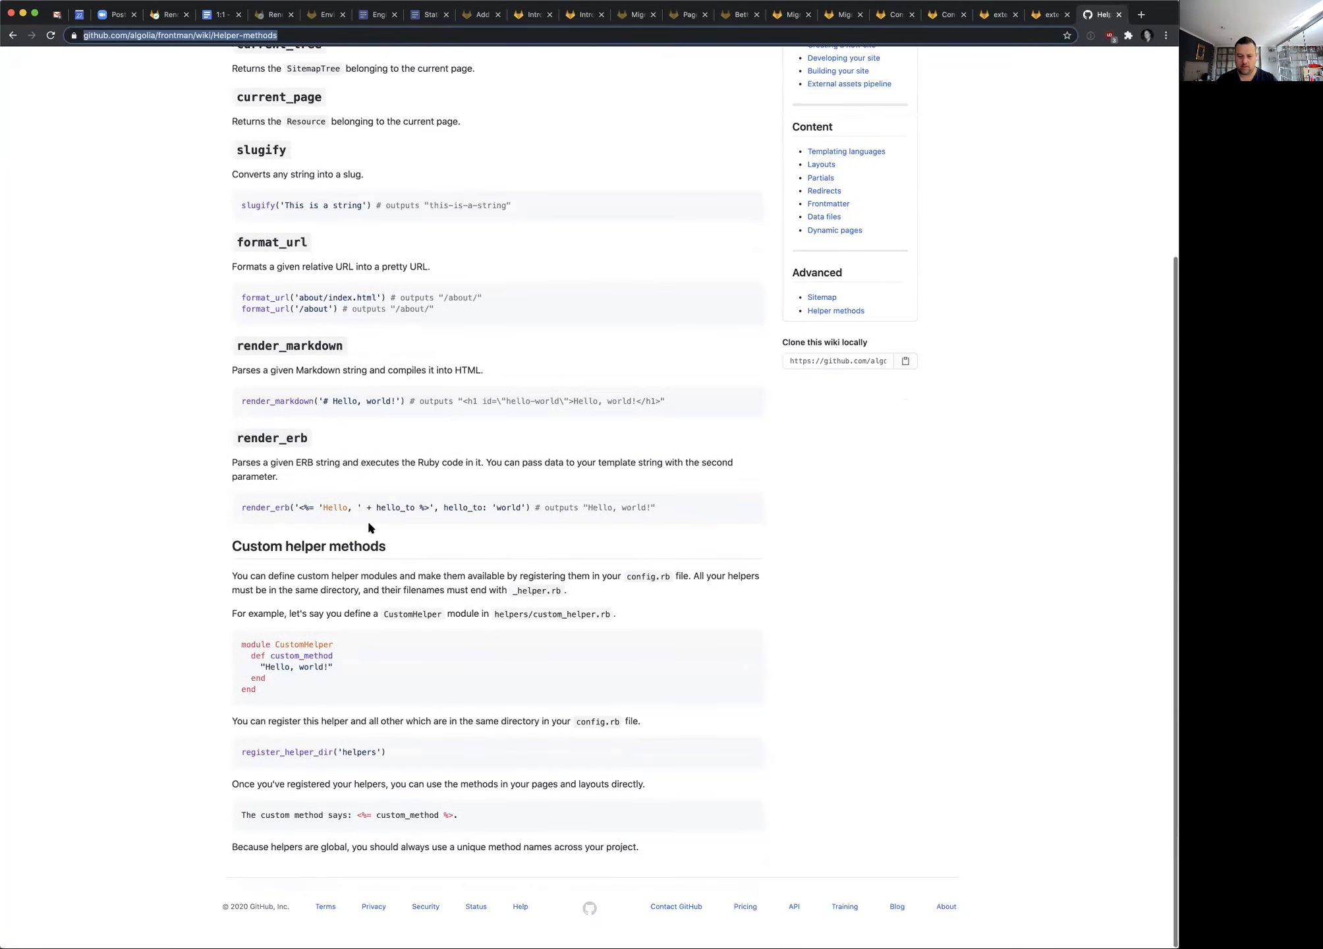
left_click(225, 548)
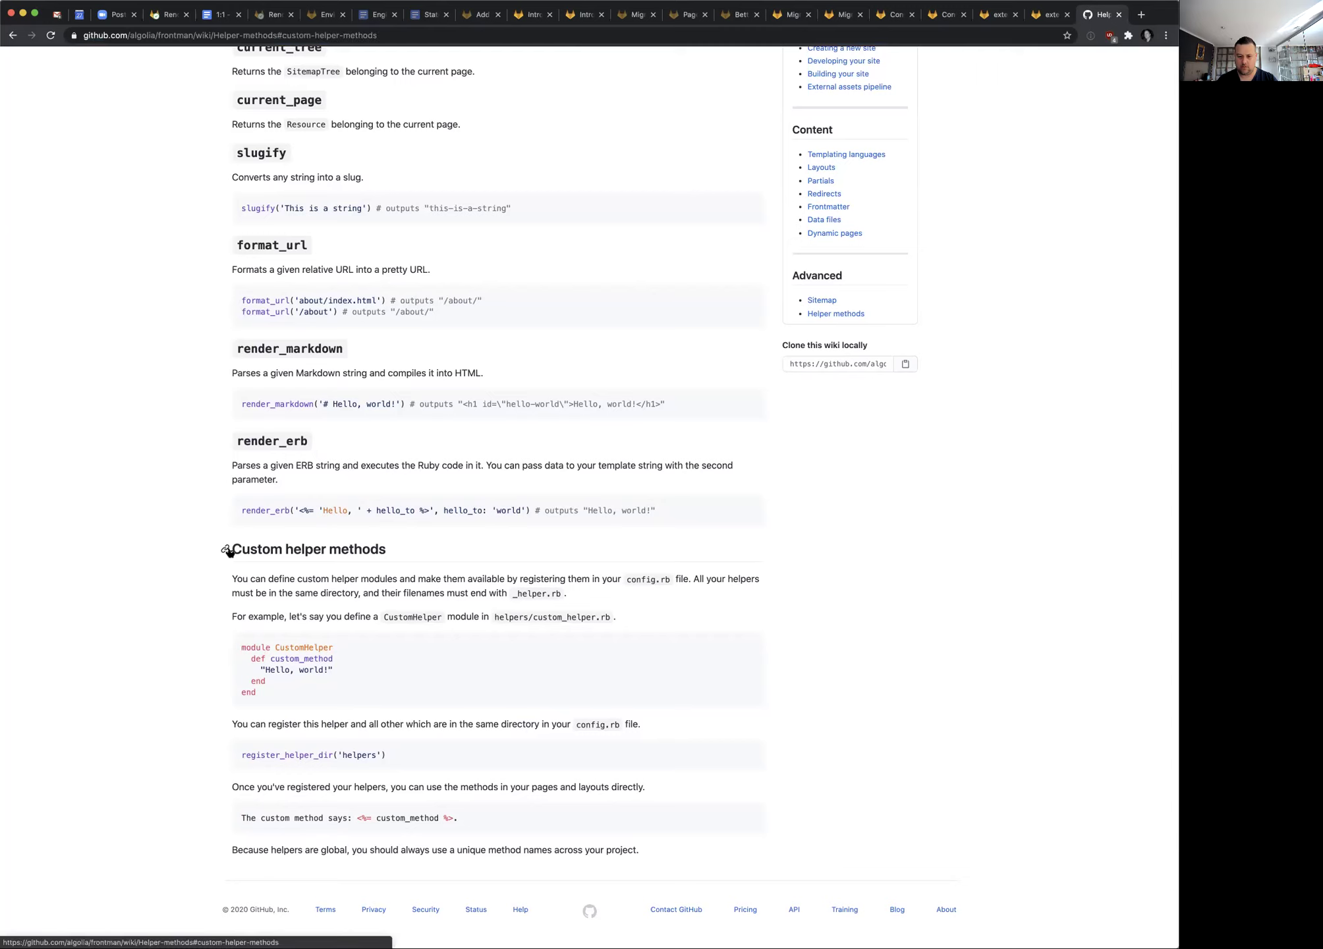
left_click(490, 36)
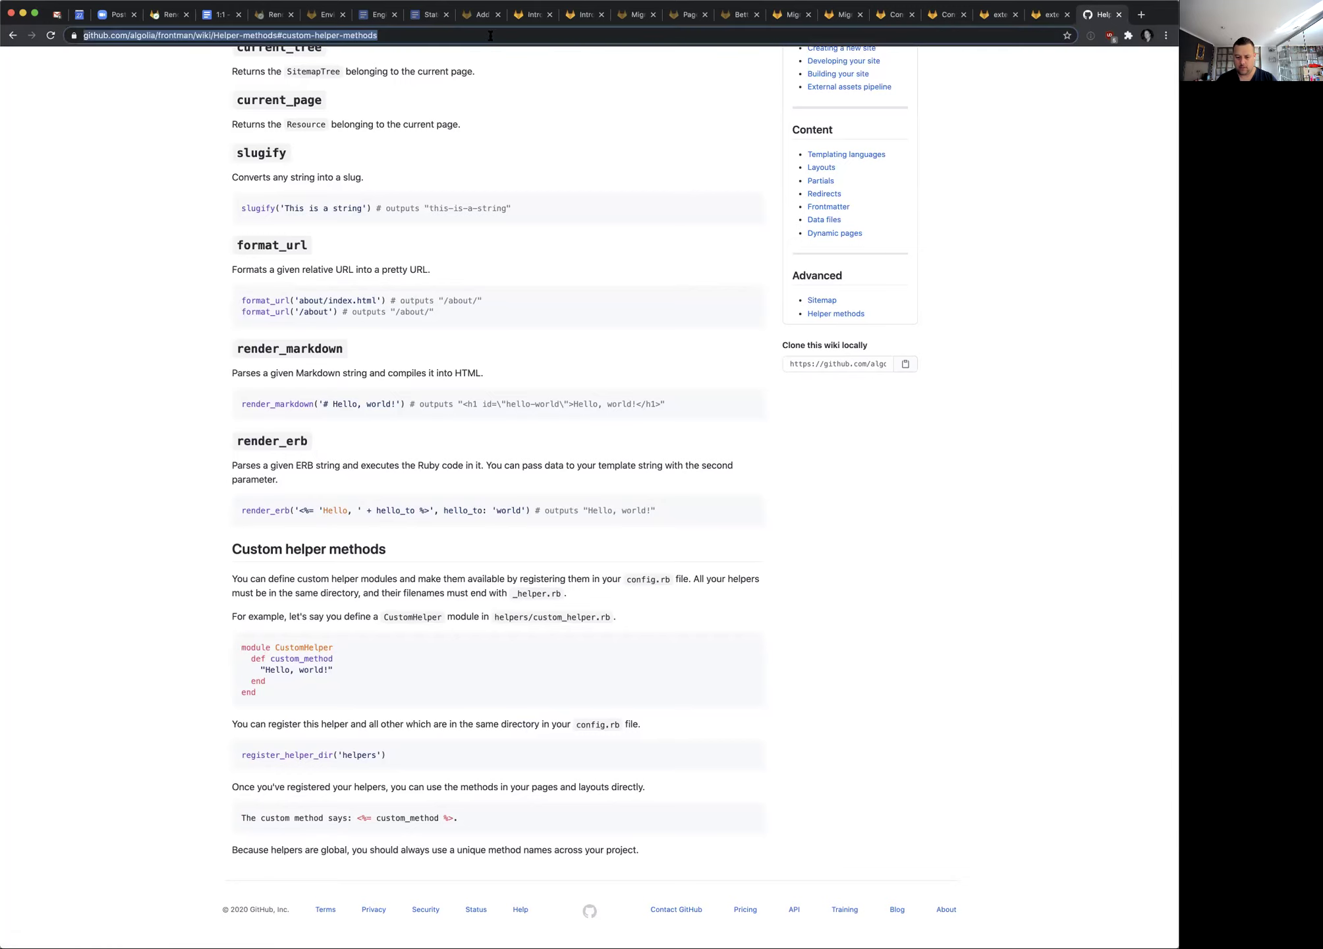
scroll(607, 161, "up", 5)
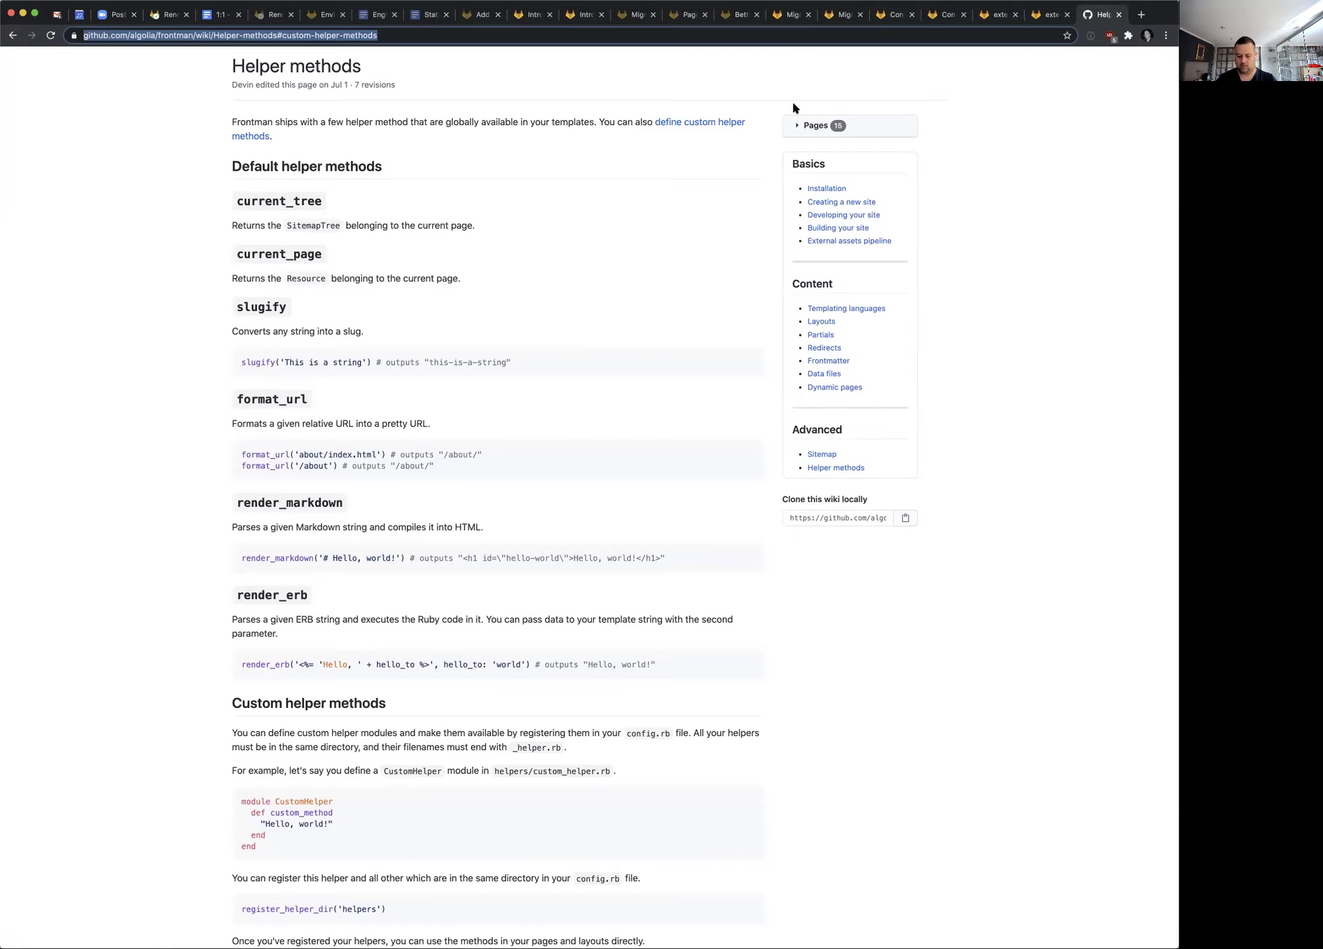
key("super+t")
type("middle")
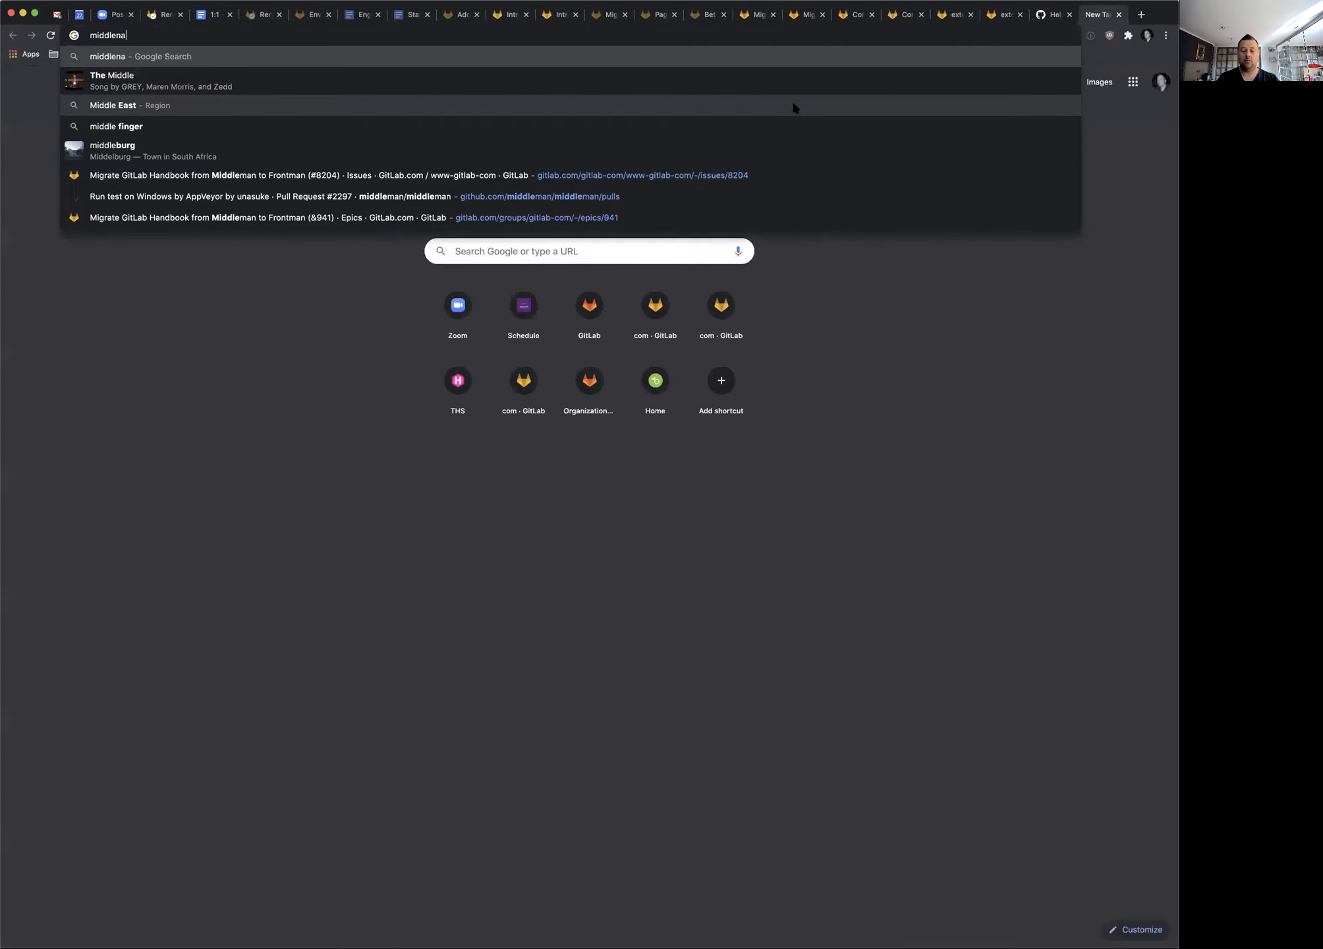
type("man")
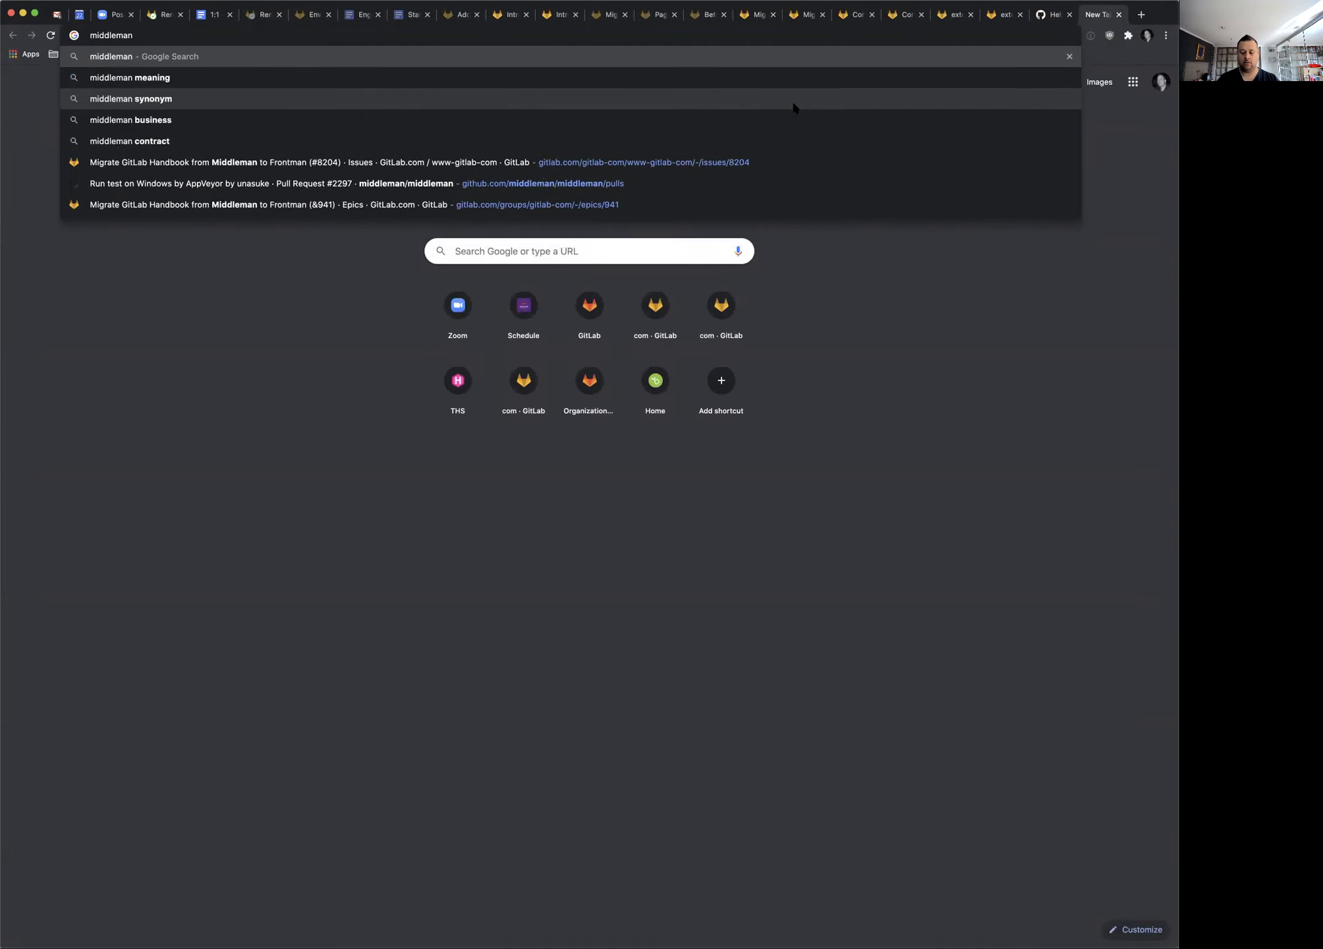
type(" hel")
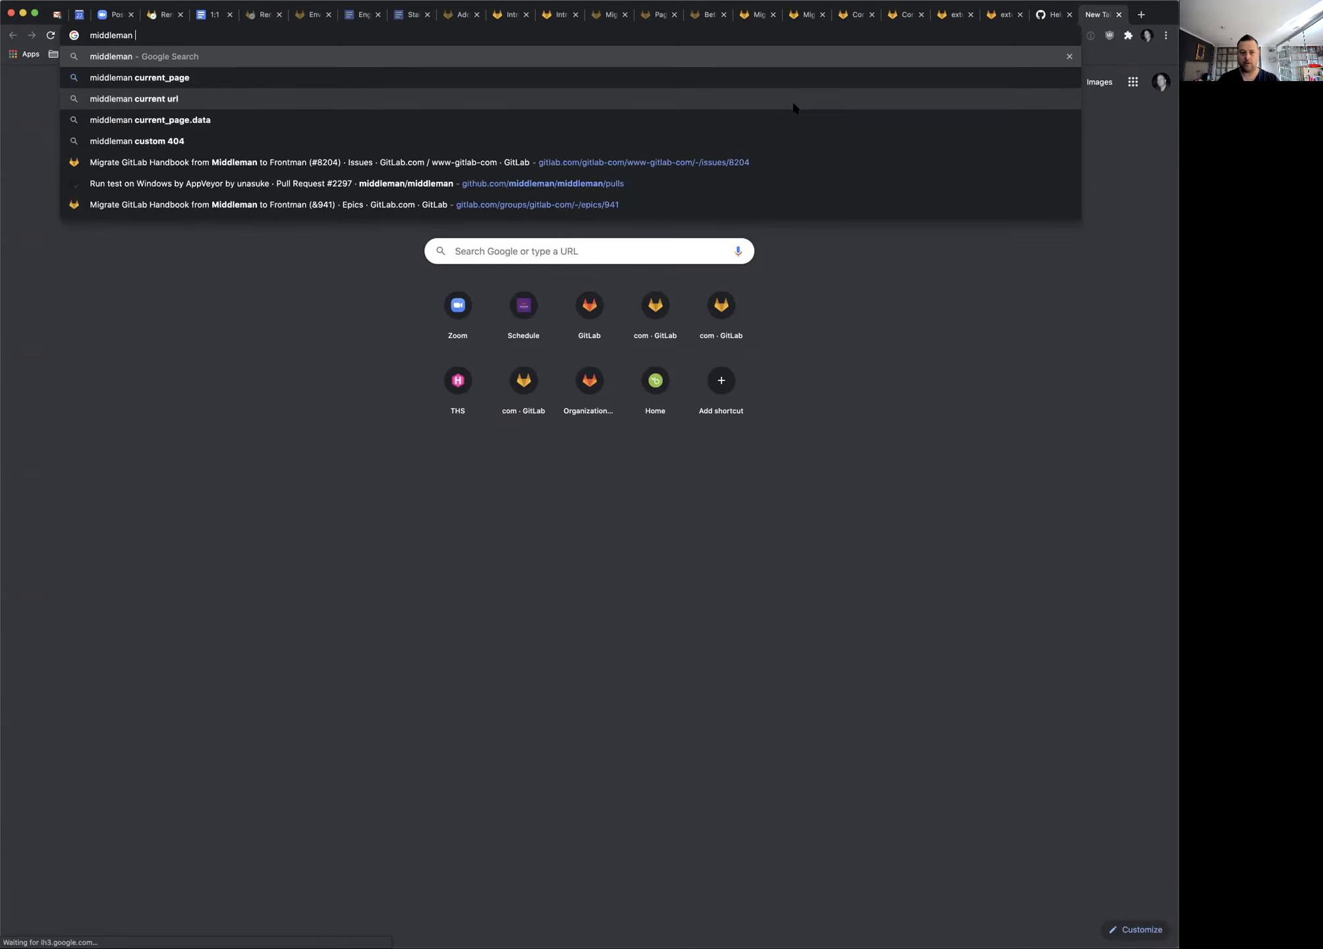
type("per")
Search 'middleman helper' and open Middleman's Helper Methods page at Custom Defined Helpers
key("Return")
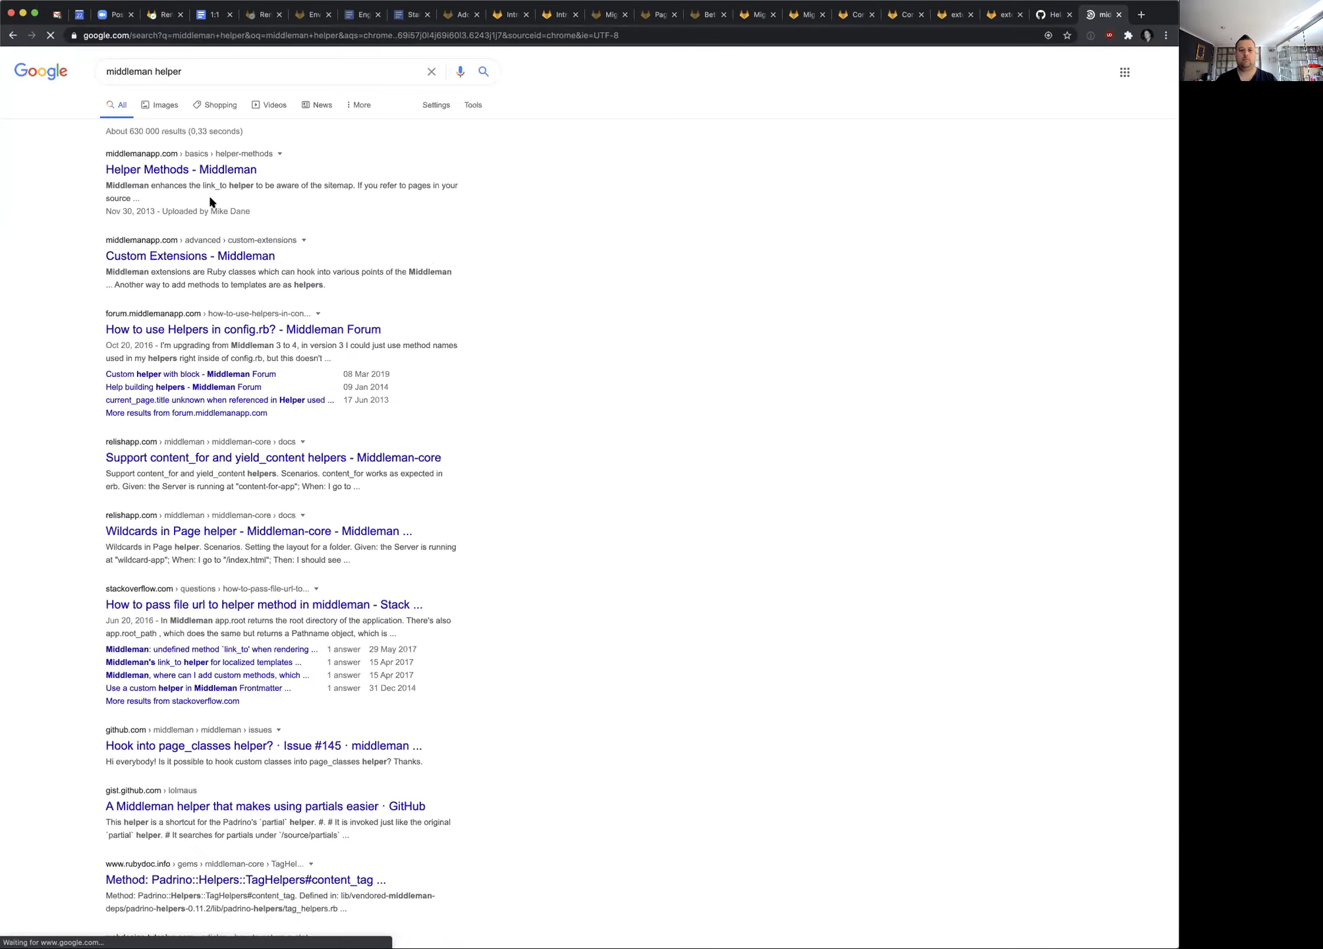
left_click(199, 171)
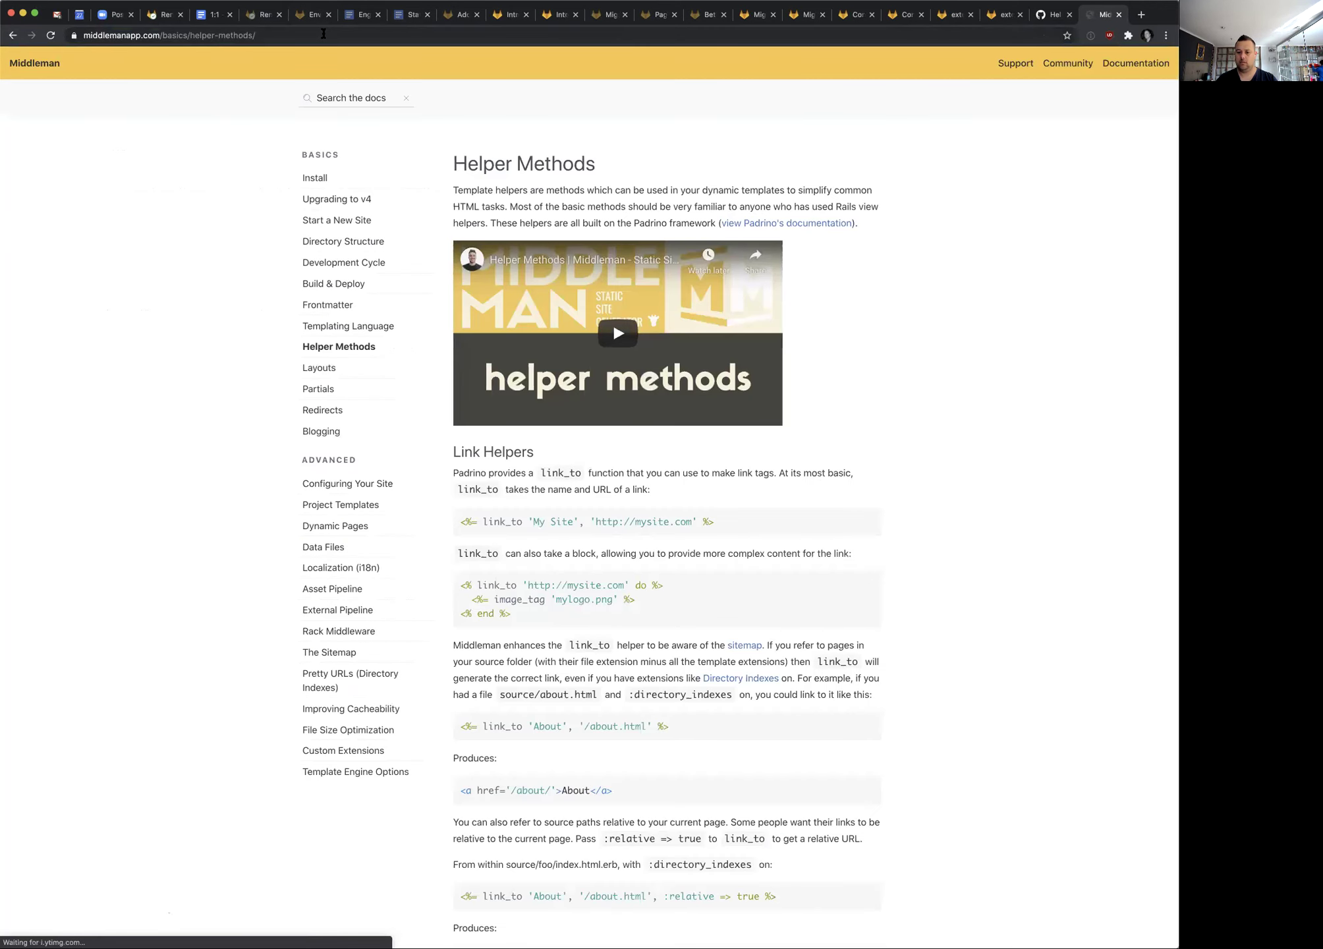
left_click(324, 35)
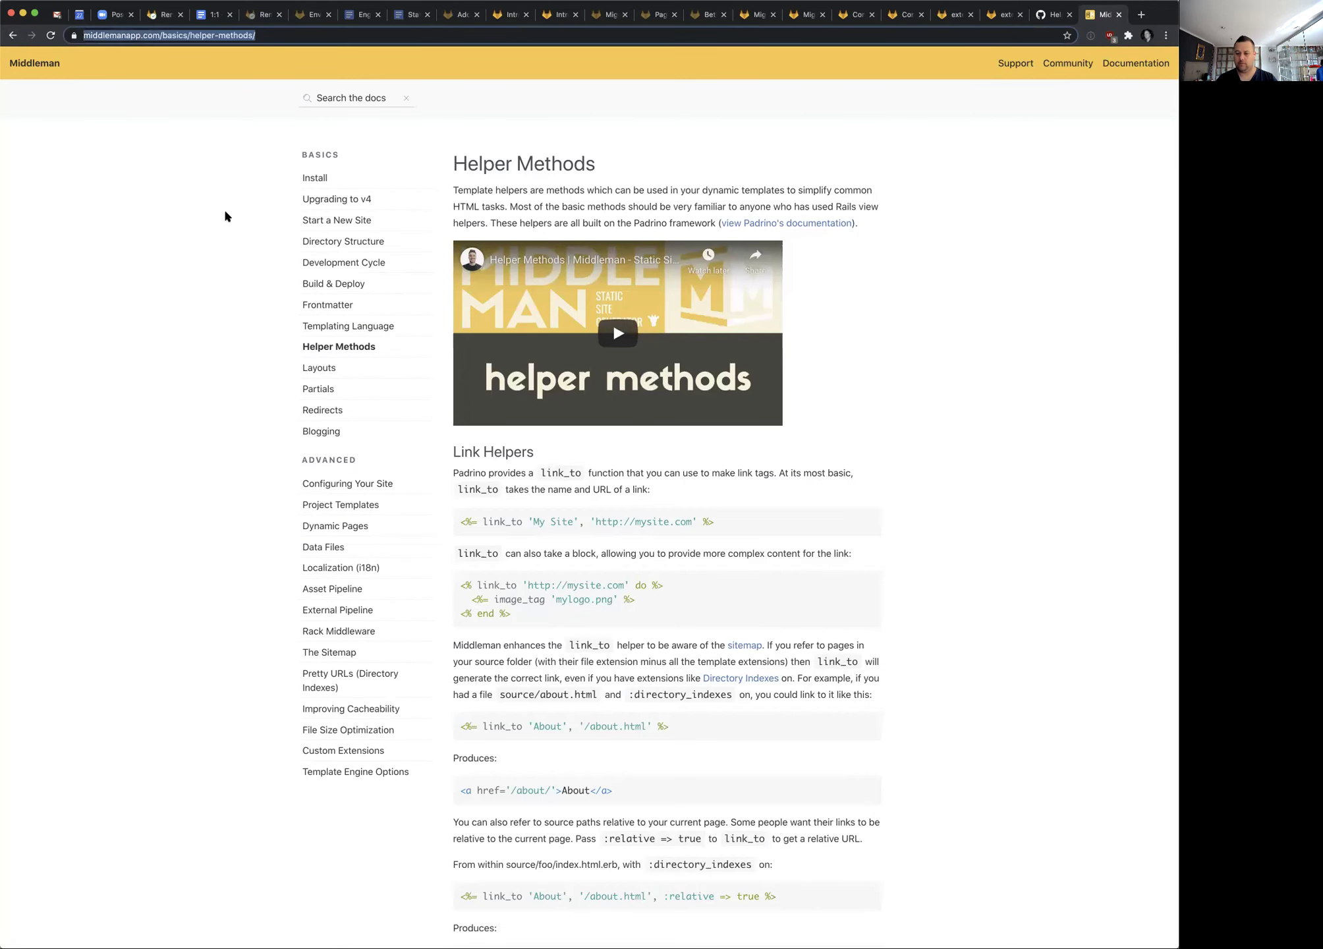
scroll(225, 211, "down", 10)
scroll(226, 214, "down", 20)
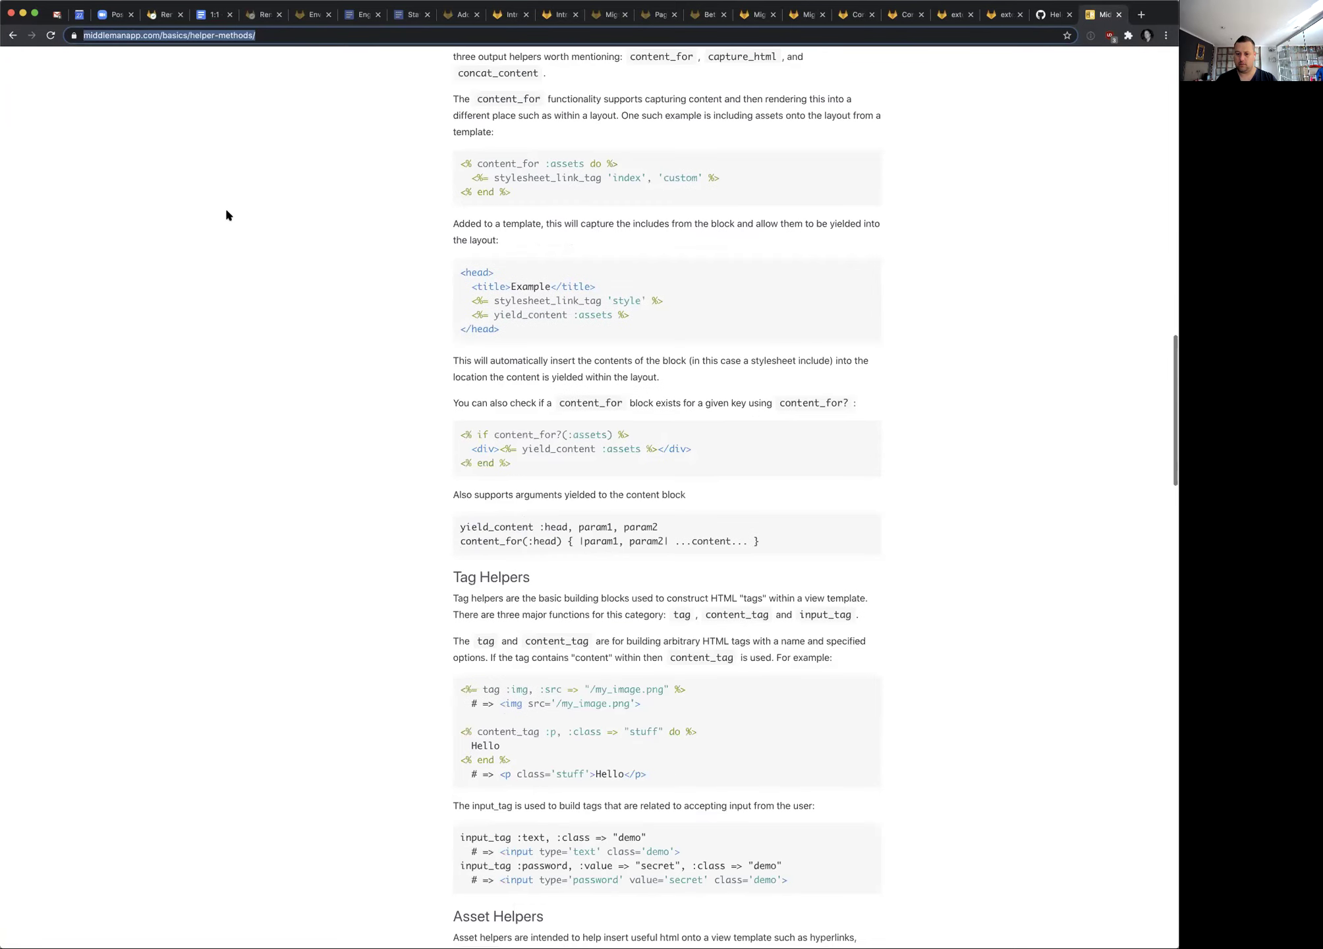
scroll(226, 215, "down", 20)
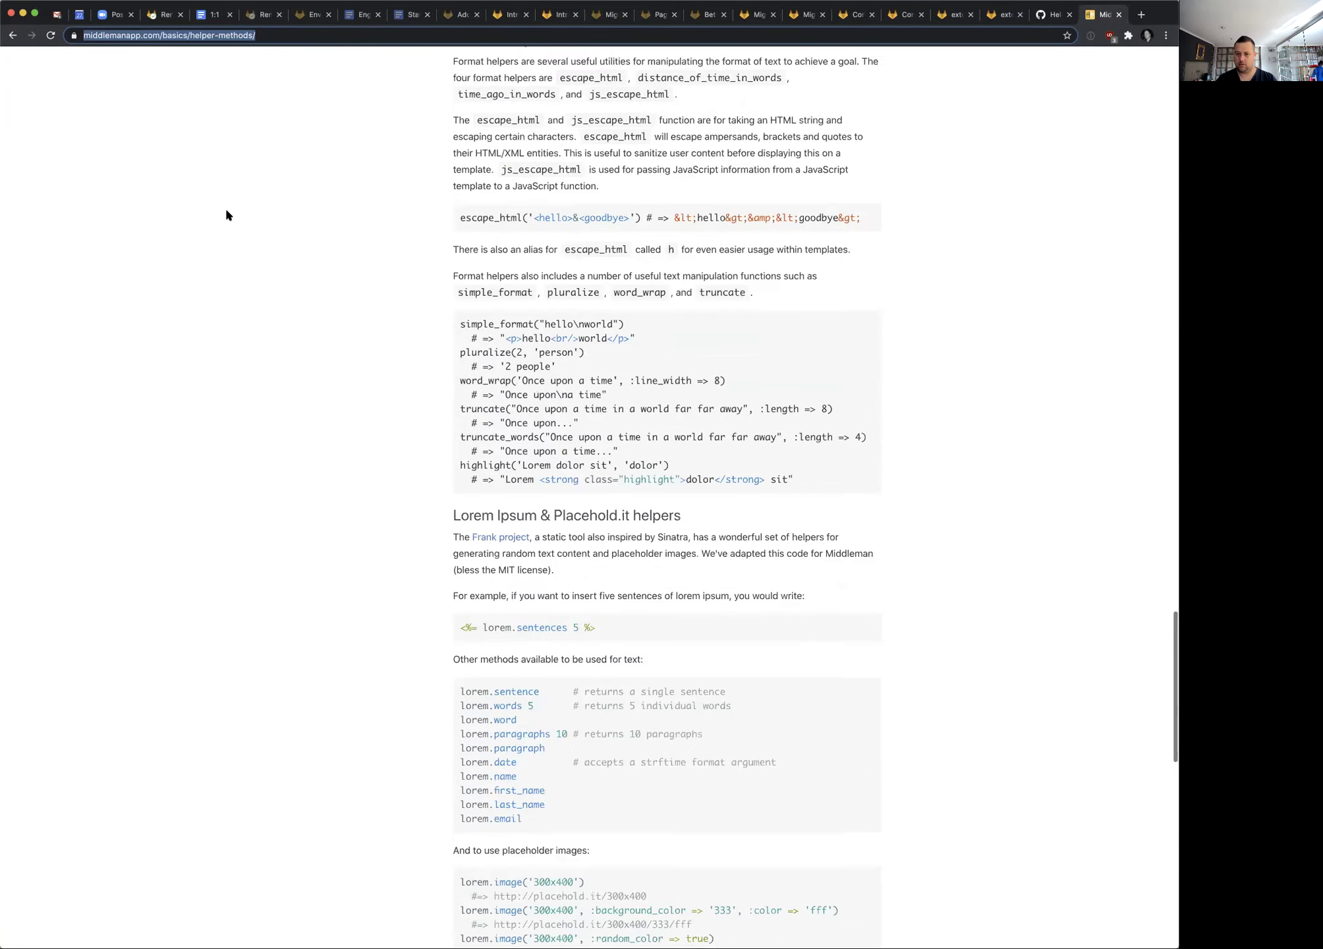
scroll(227, 215, "down", 10)
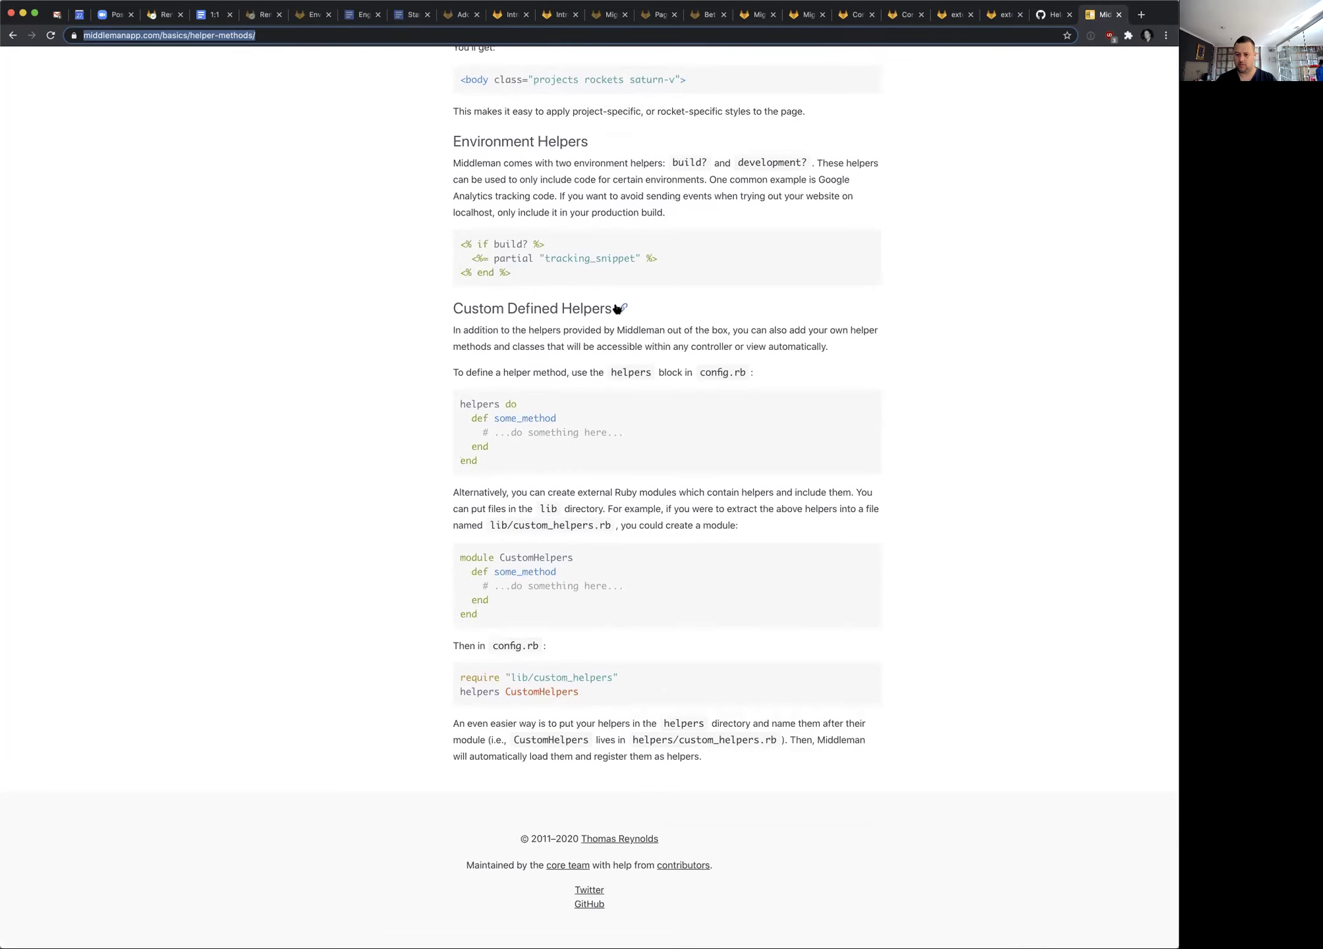
left_click(623, 308)
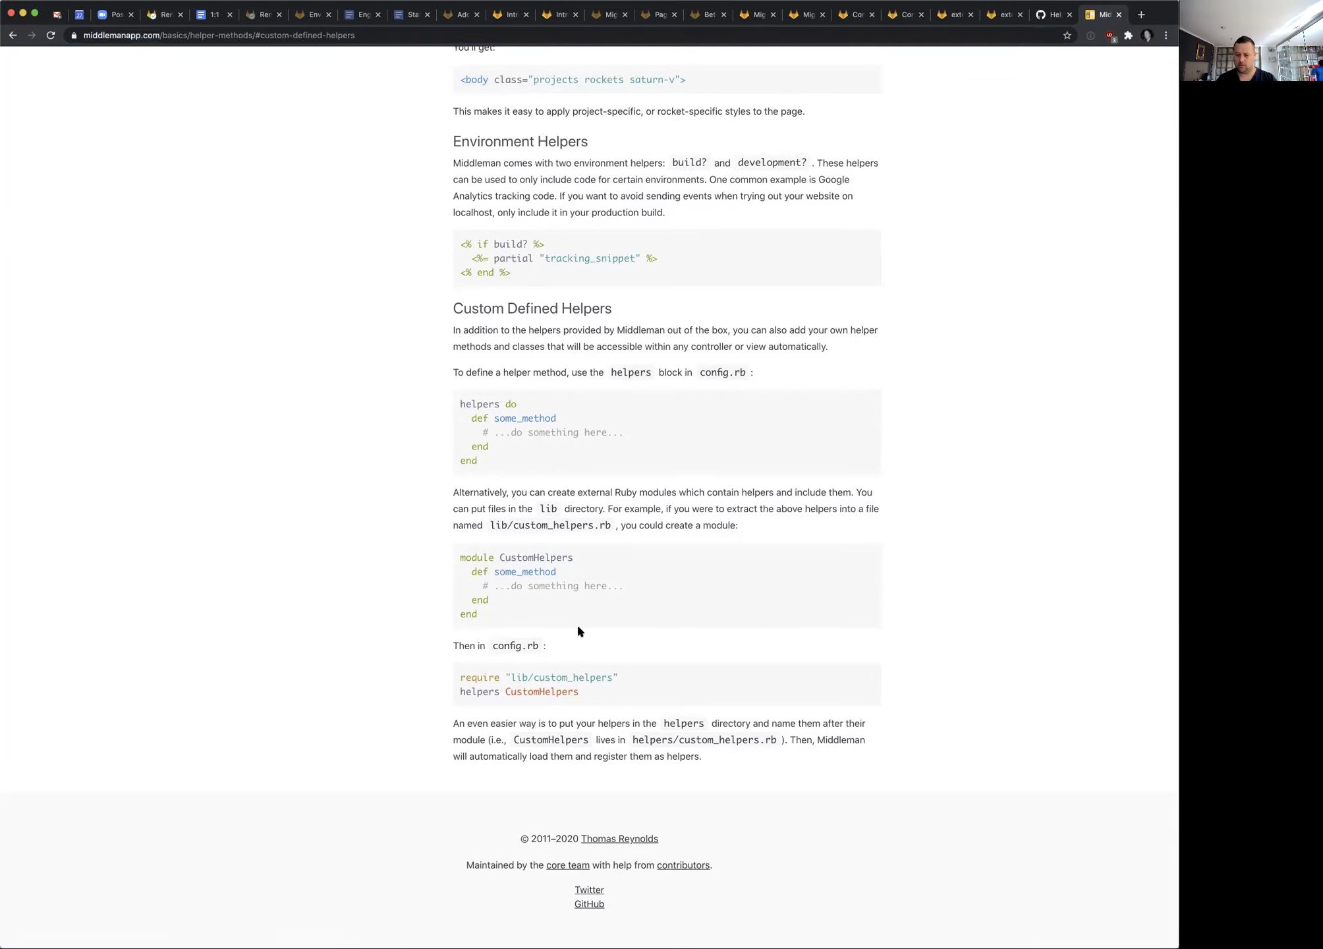
scroll(554, 304, "up", 20)
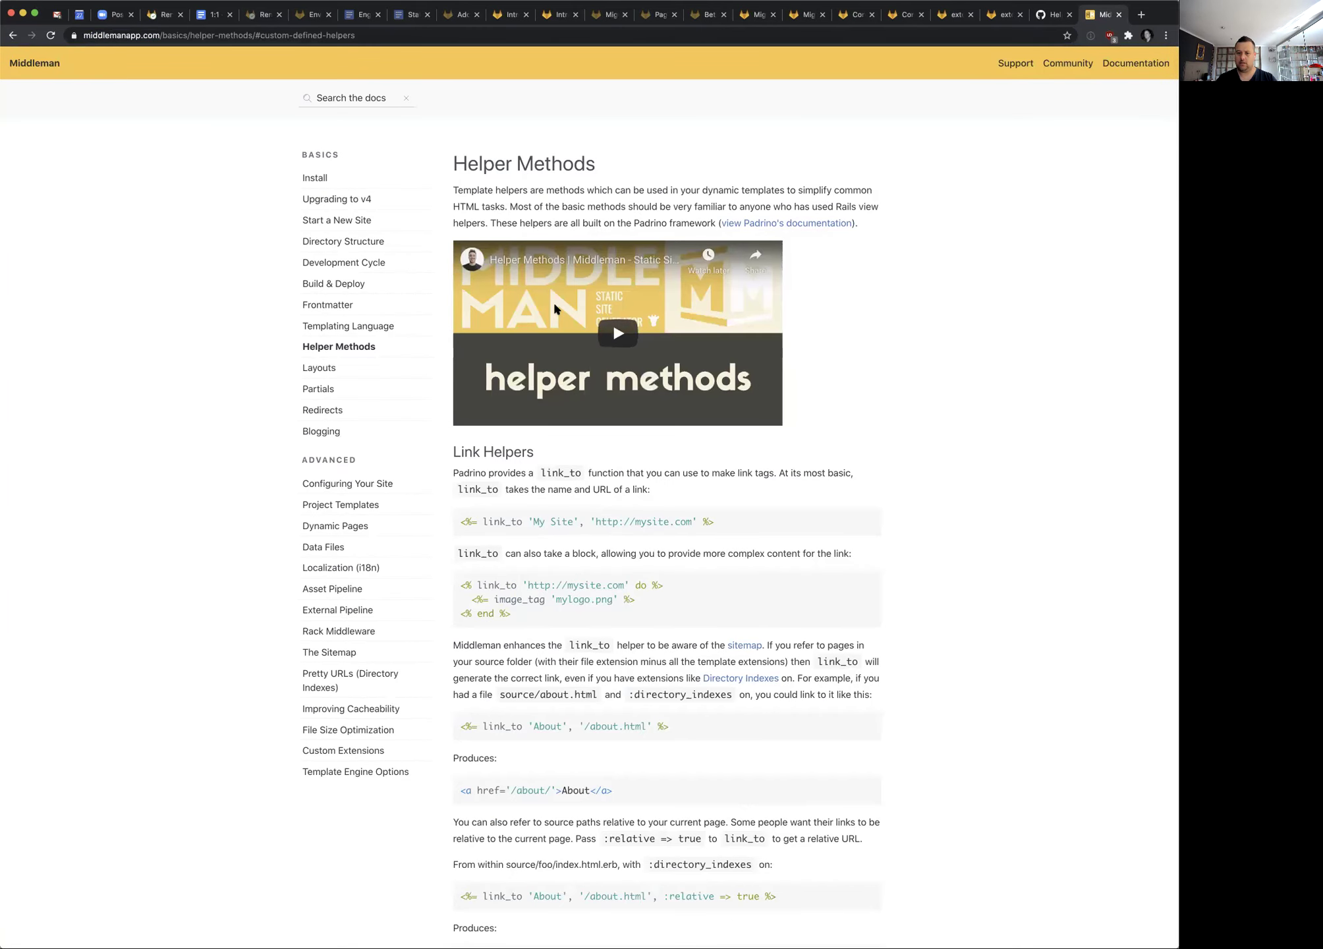
Select the Custom Defined Helpers section URL and return to the issue editor
left_click(372, 38)
key("super+a")
key("super+c")
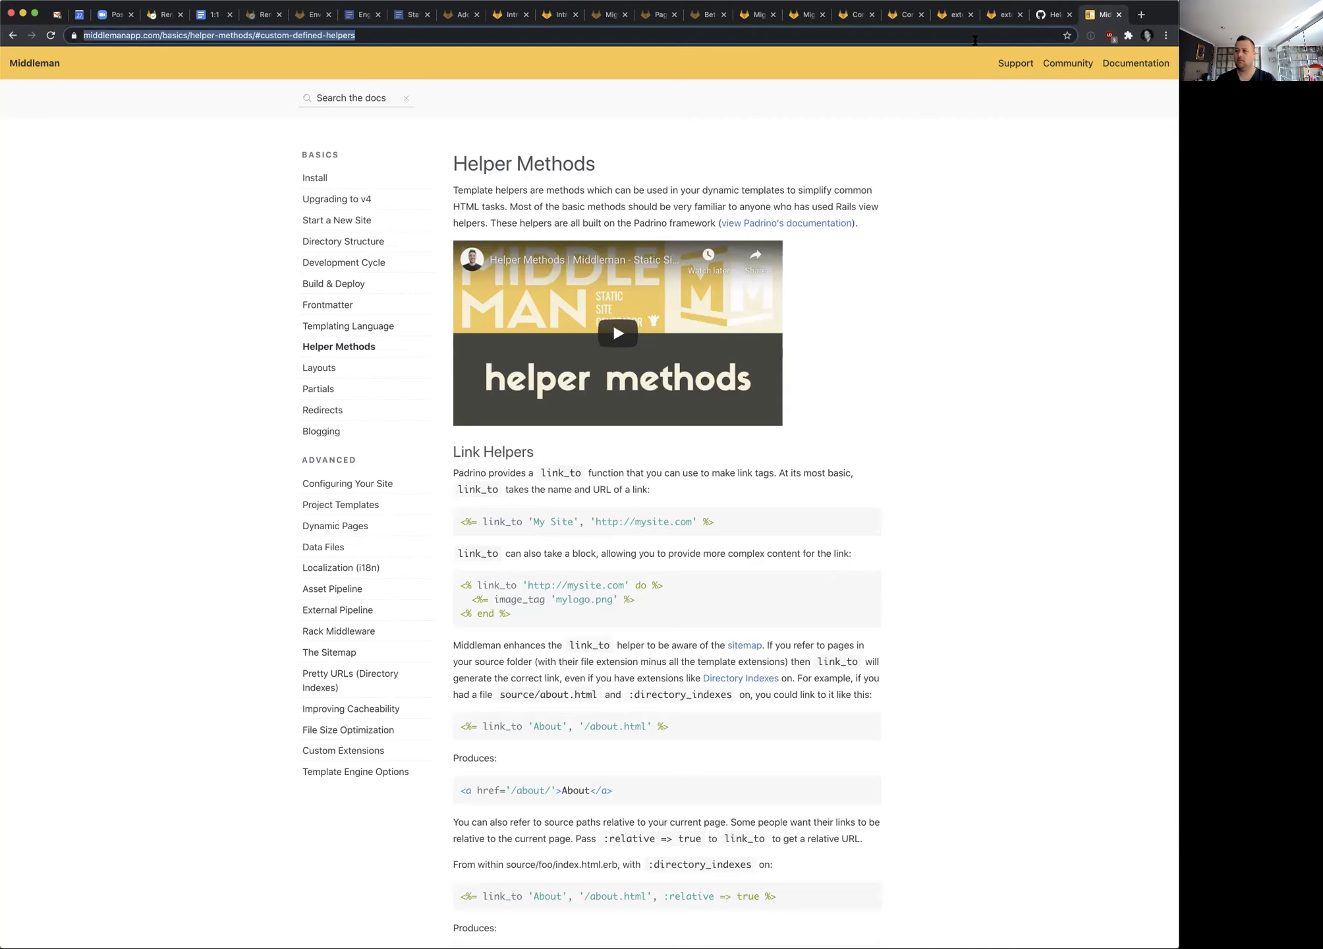
left_click(1058, 13)
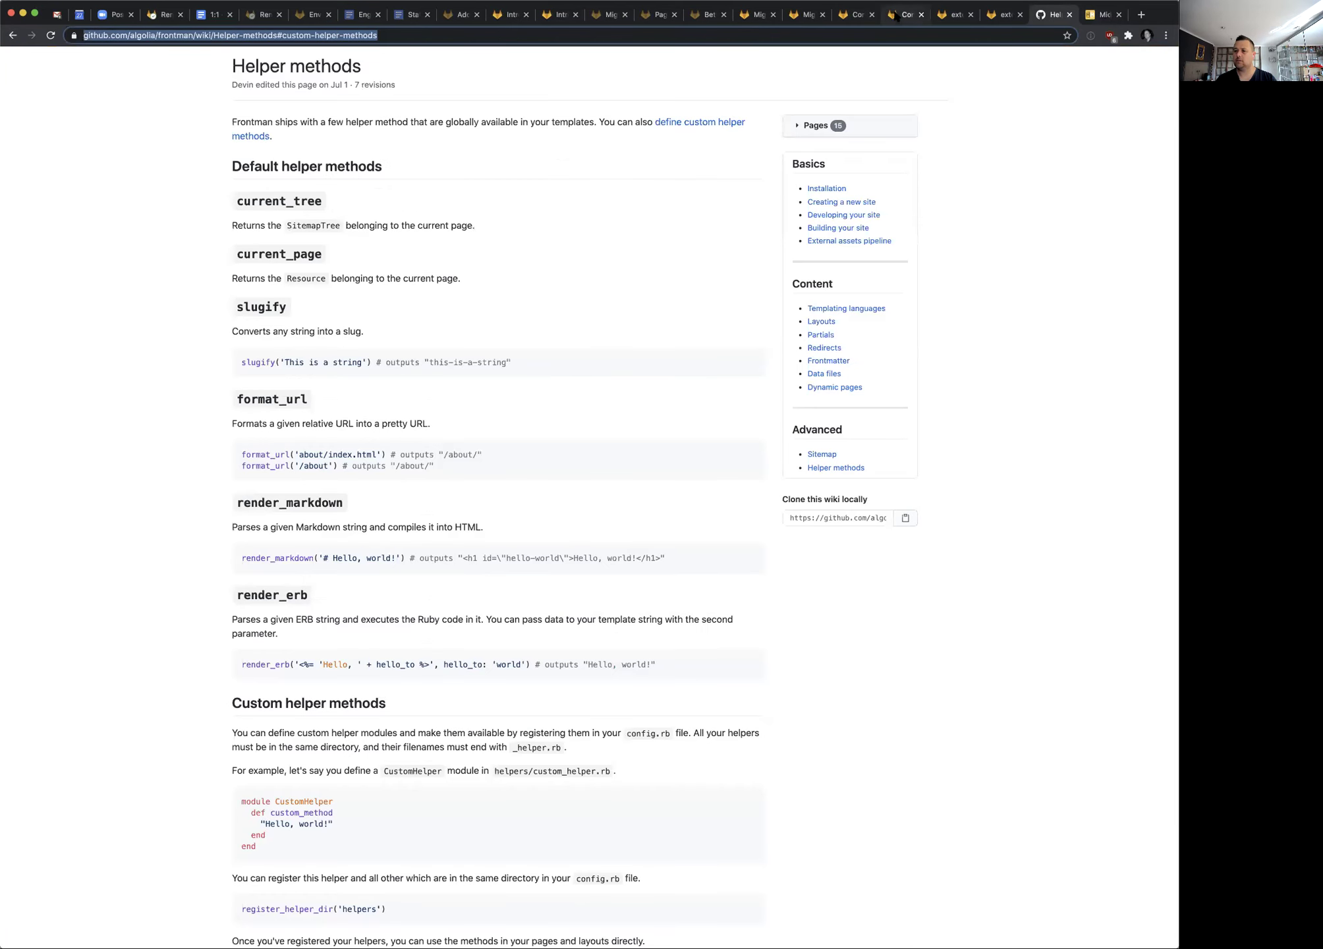
left_click(905, 14)
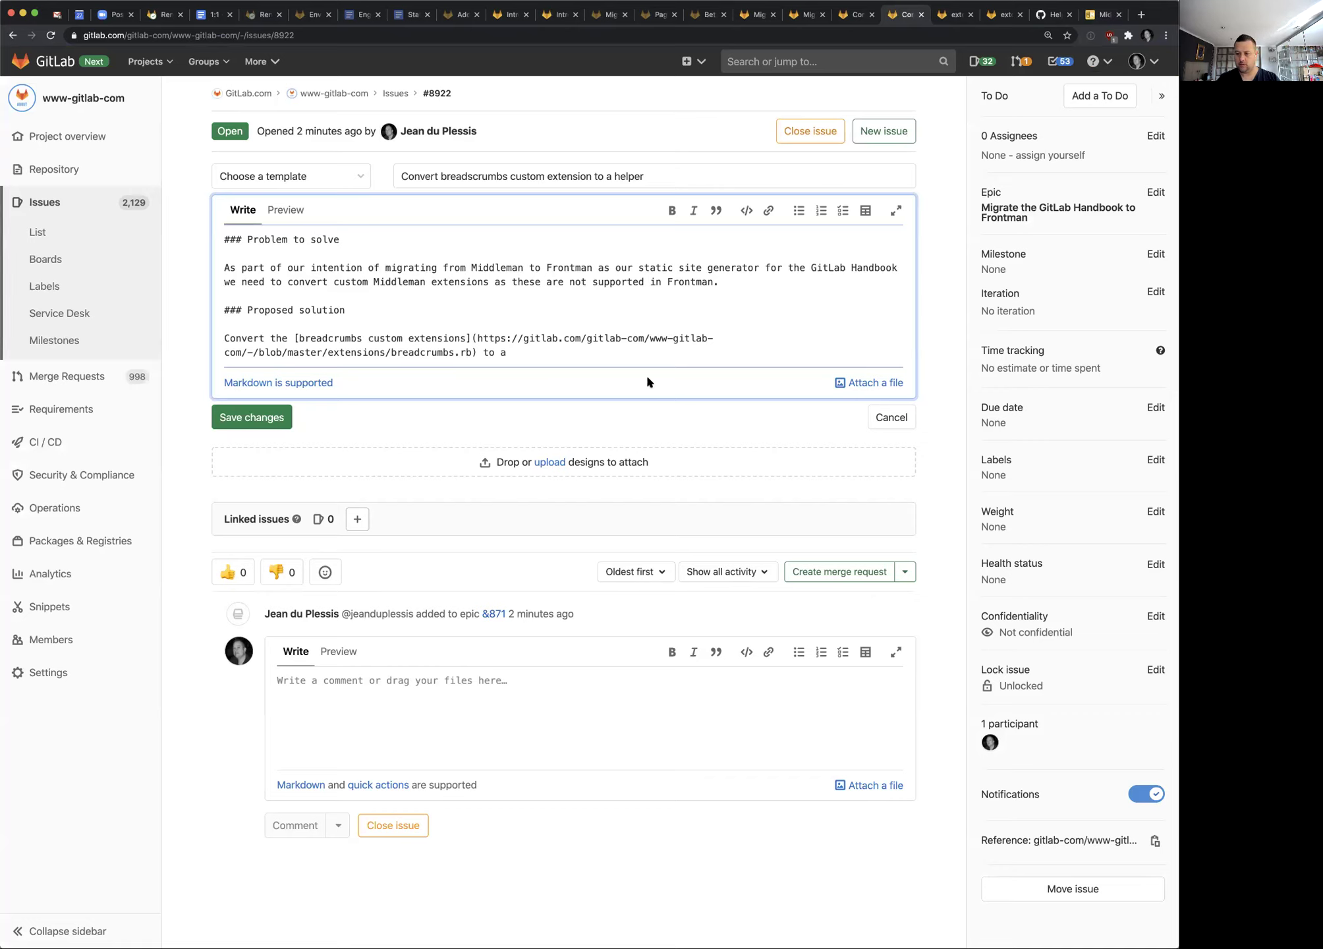
Add a lowercase '[helper method]' link pointing to Middleman's custom-defined helpers URL, then a new line
type("H")
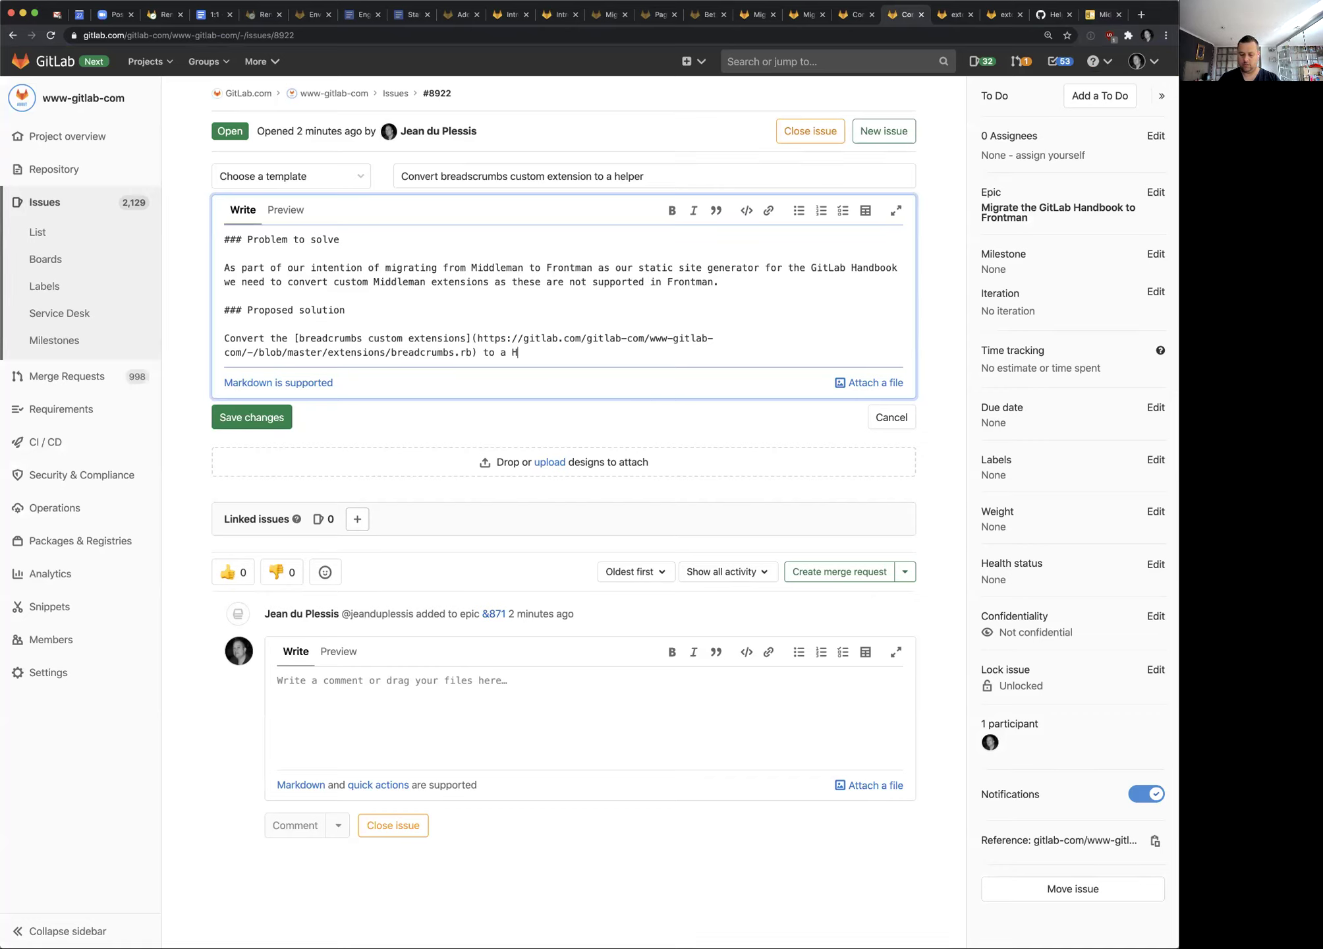
type("elper method")
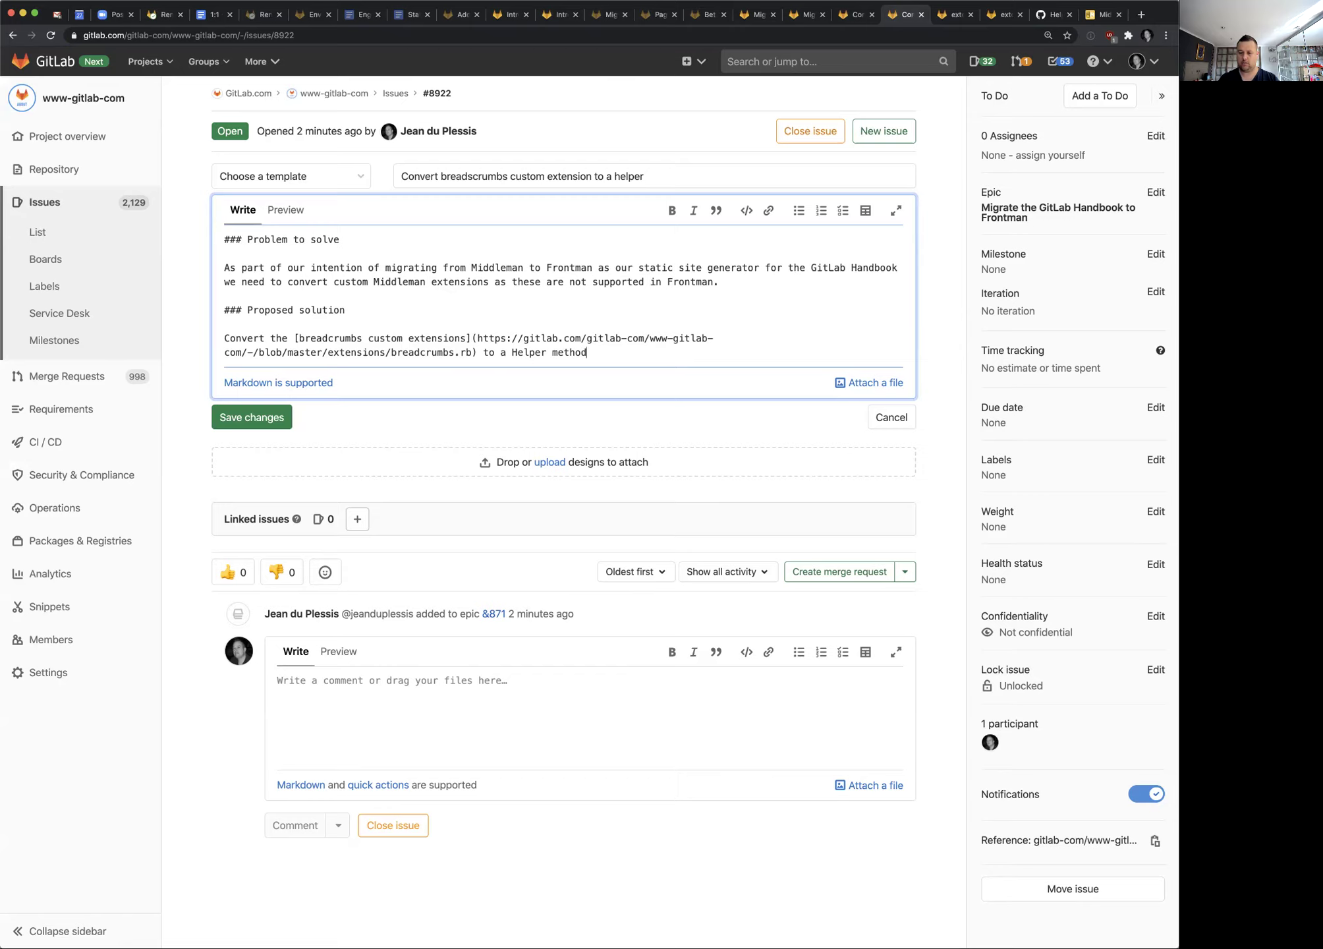
key("Delete")
type("h")
type("[")
type("(")
key("super+v")
type(")")
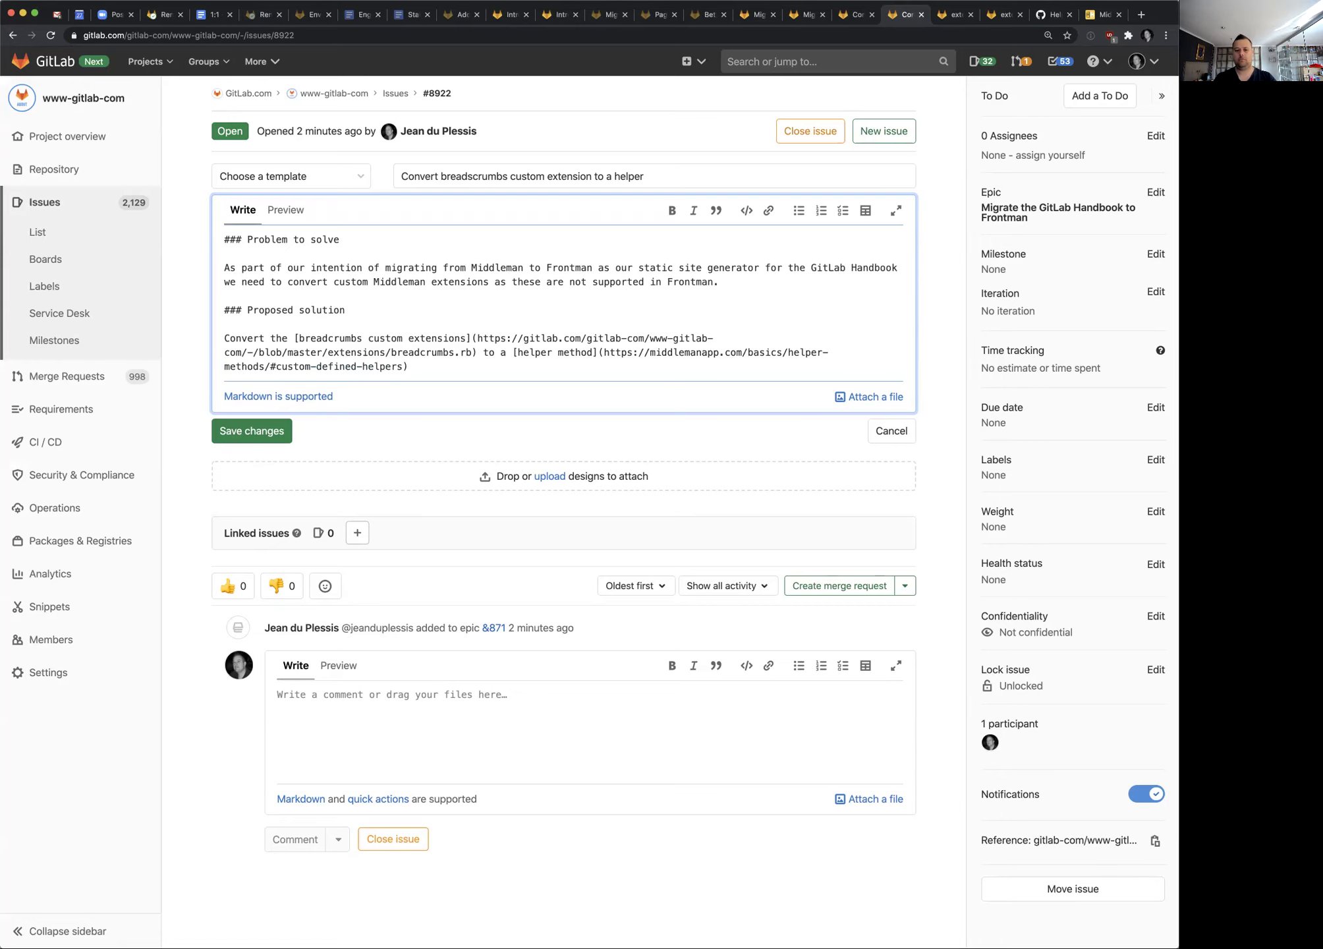
key("Return")
key("Return")
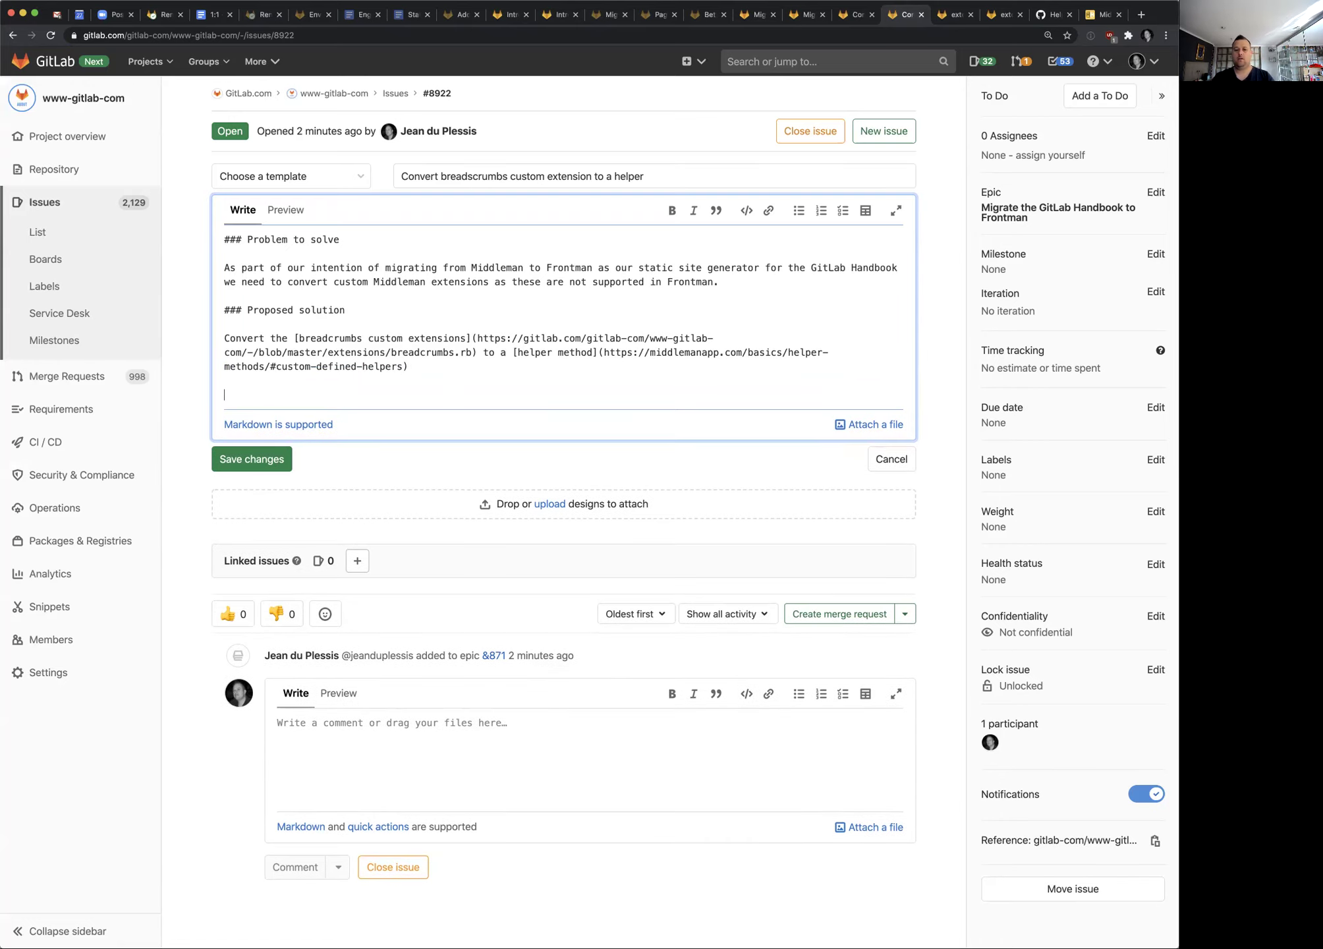
Scroll through the breadcrumbs.rb source, then bring up the extensions folder listing
left_click(1001, 10)
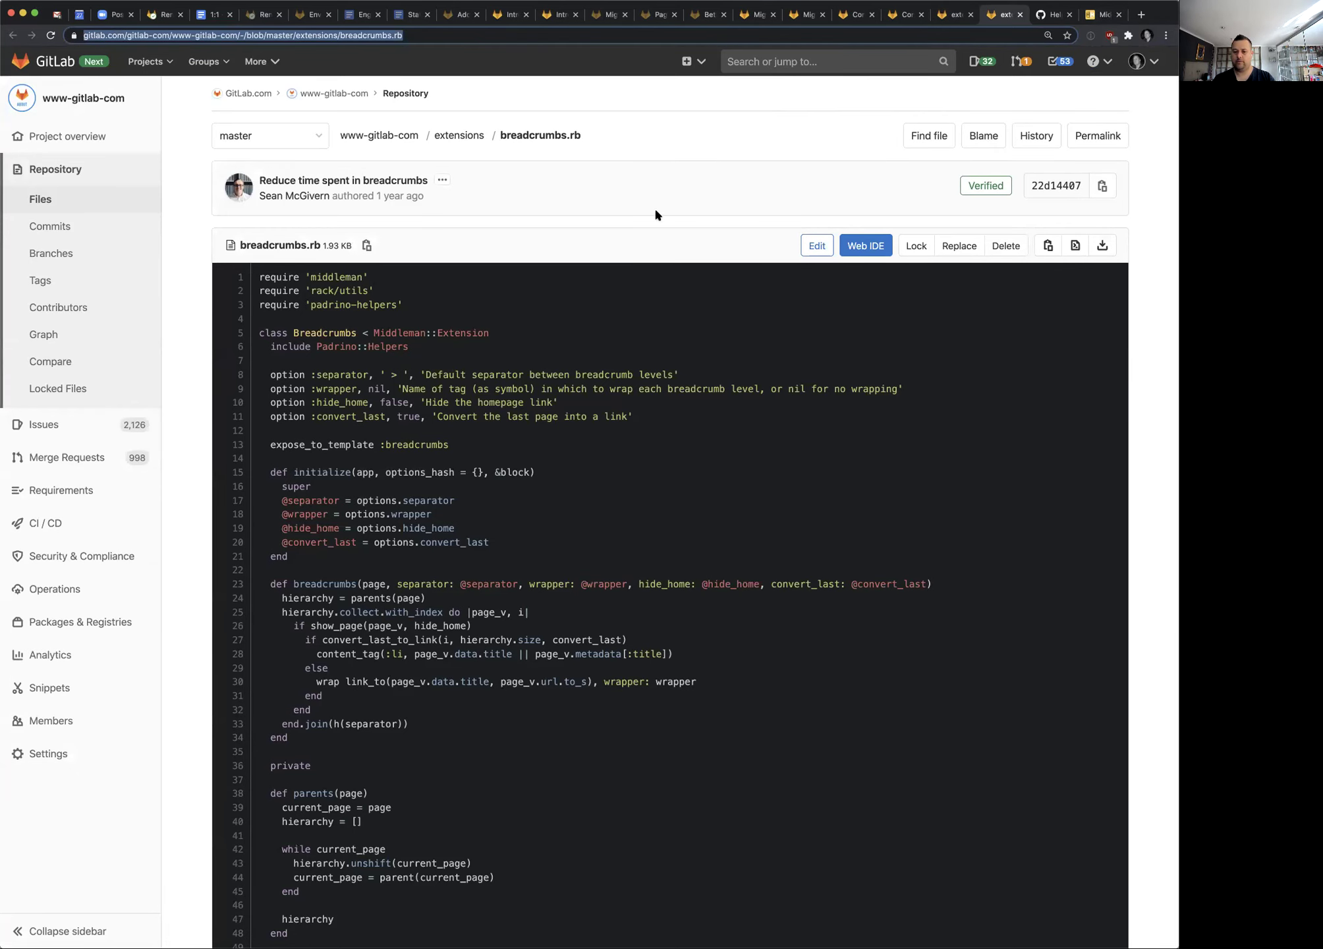
scroll(652, 210, "down", 5)
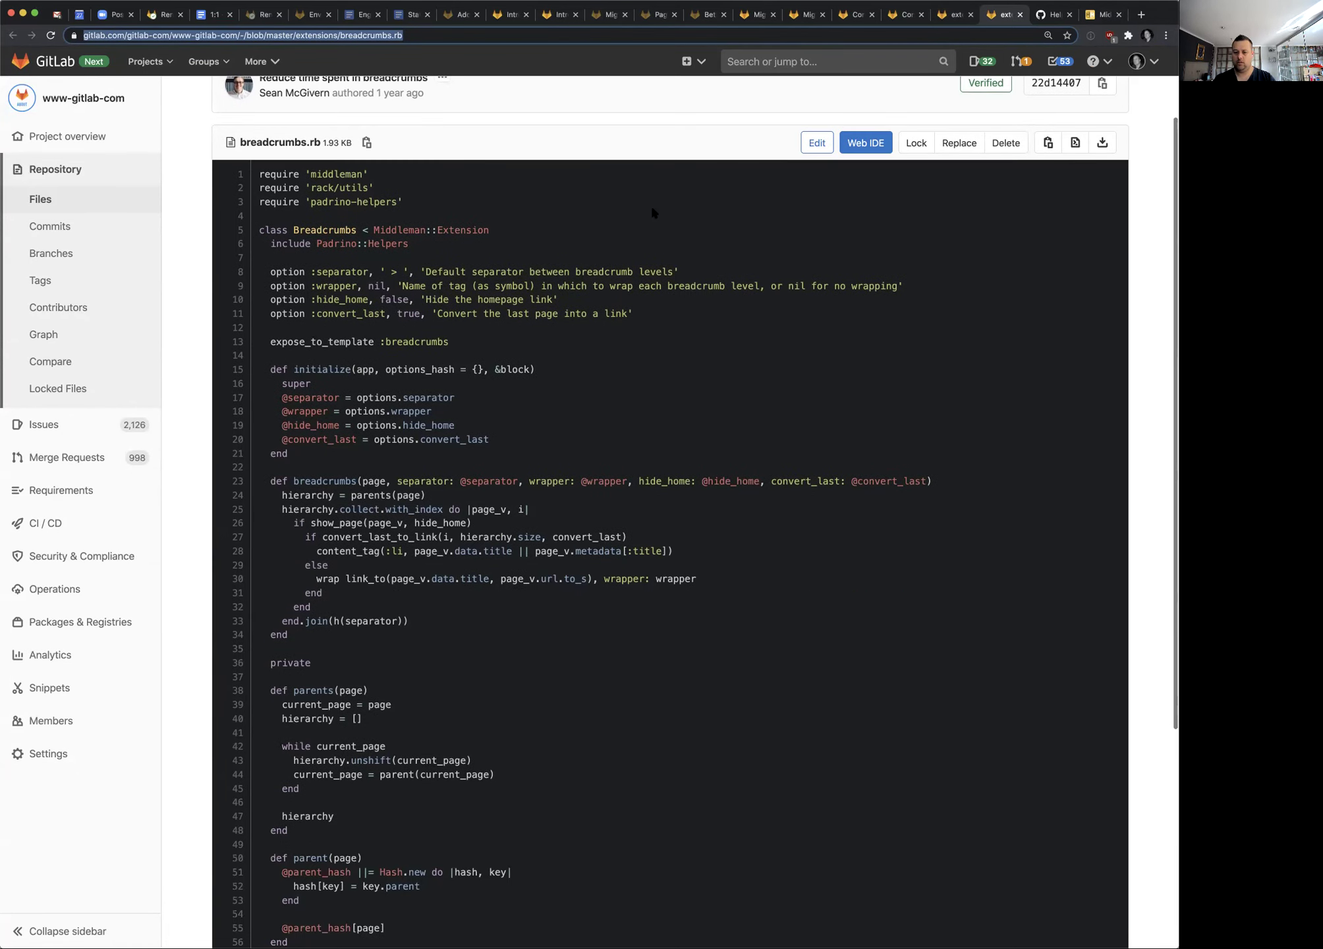
scroll(652, 209, "down", 3)
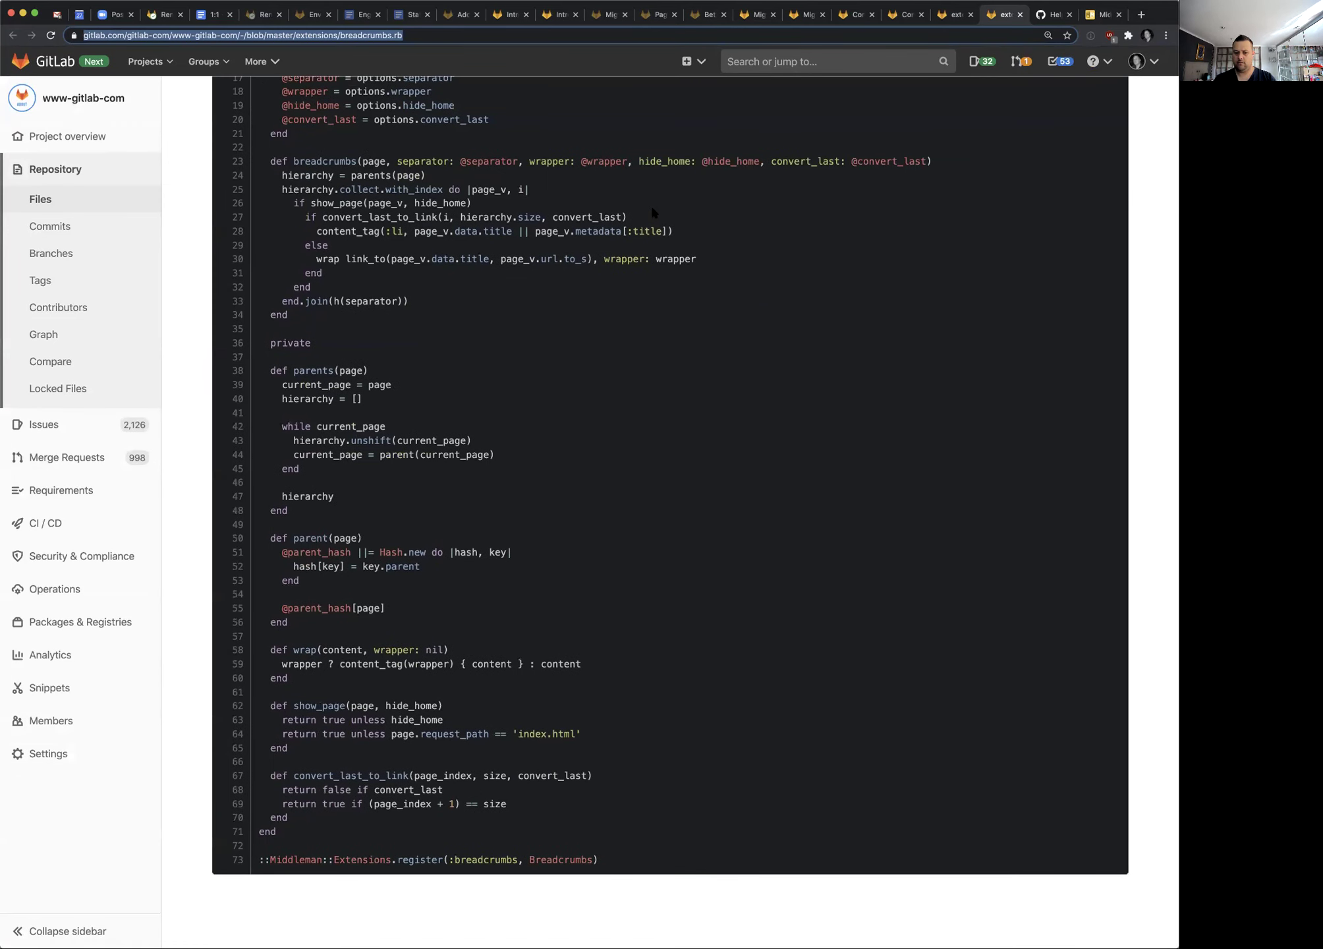
scroll(653, 211, "up", 5)
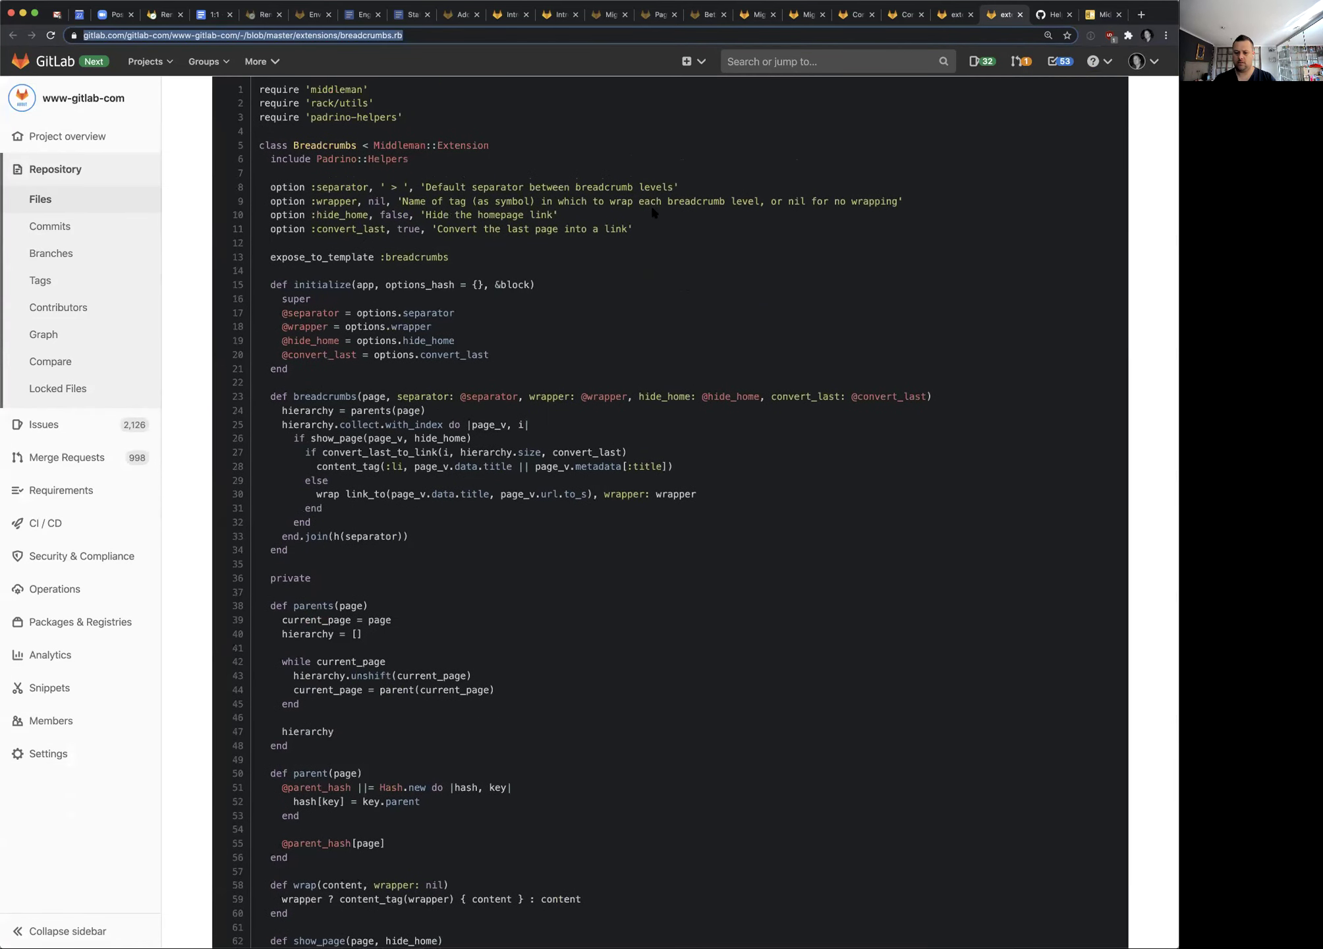
scroll(653, 211, "down", 5)
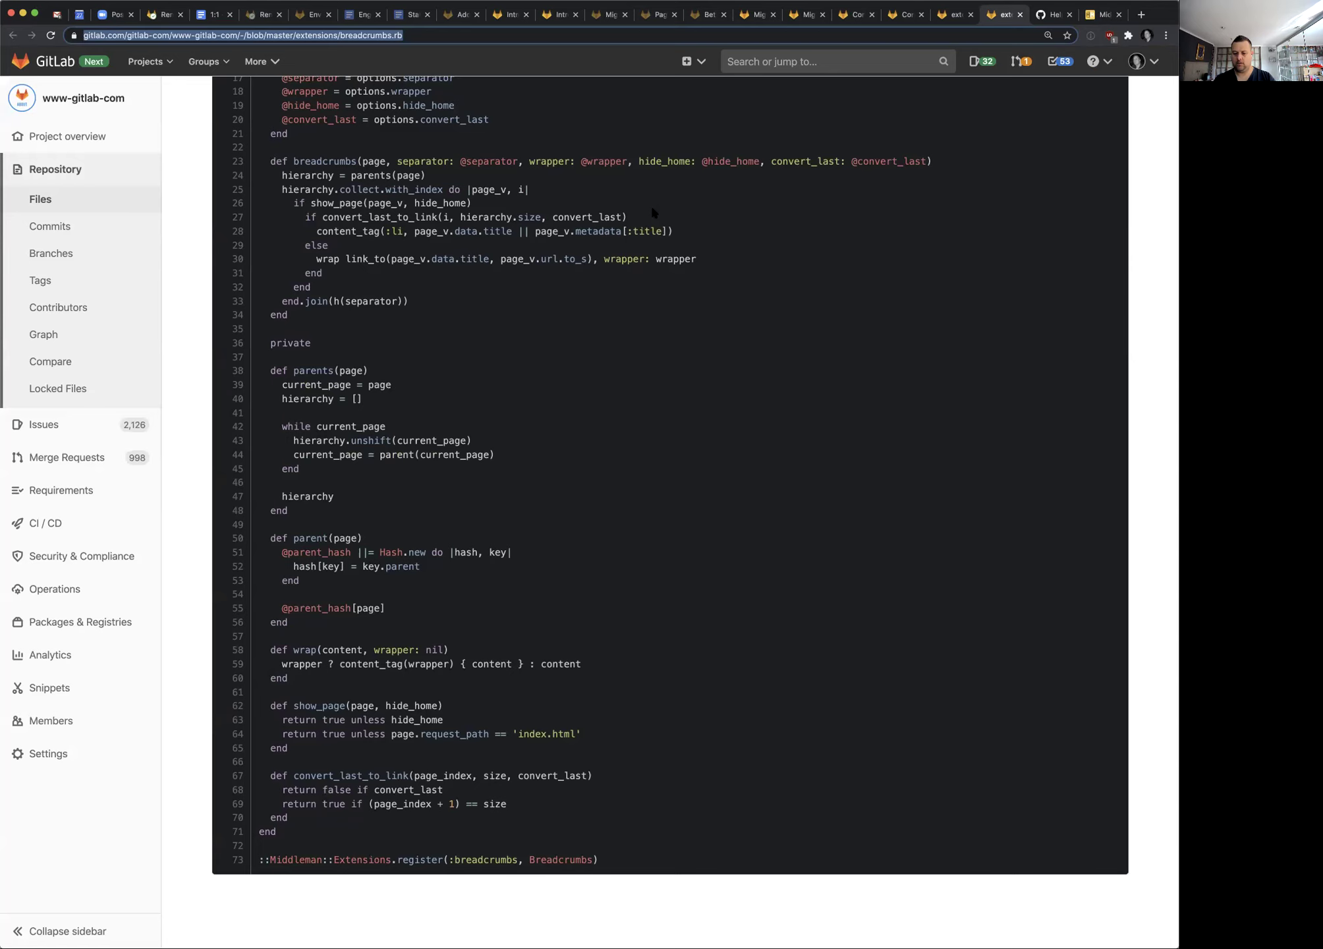
scroll(660, 551, "up", 10)
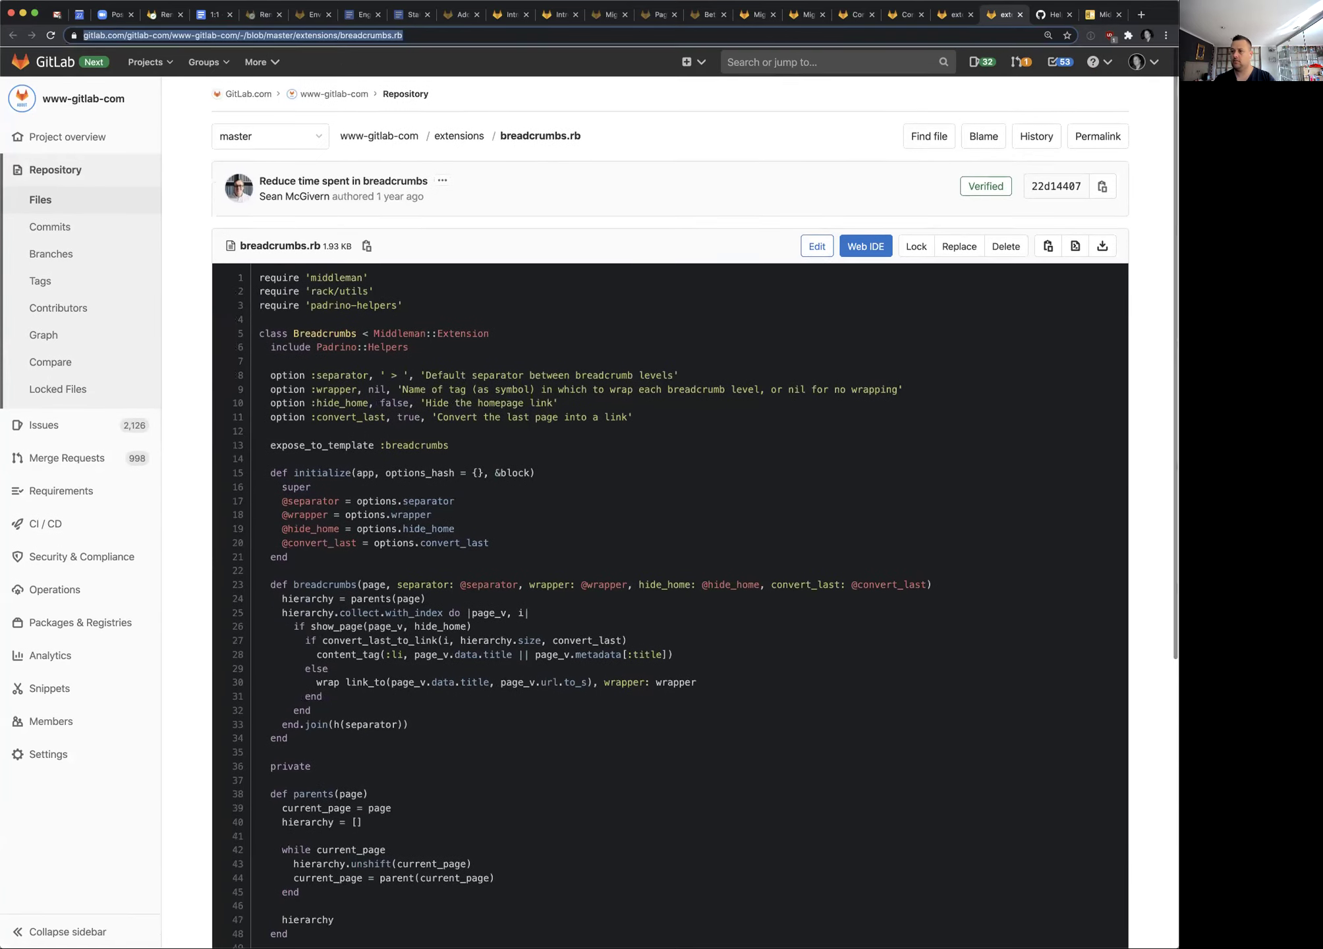
left_click(954, 20)
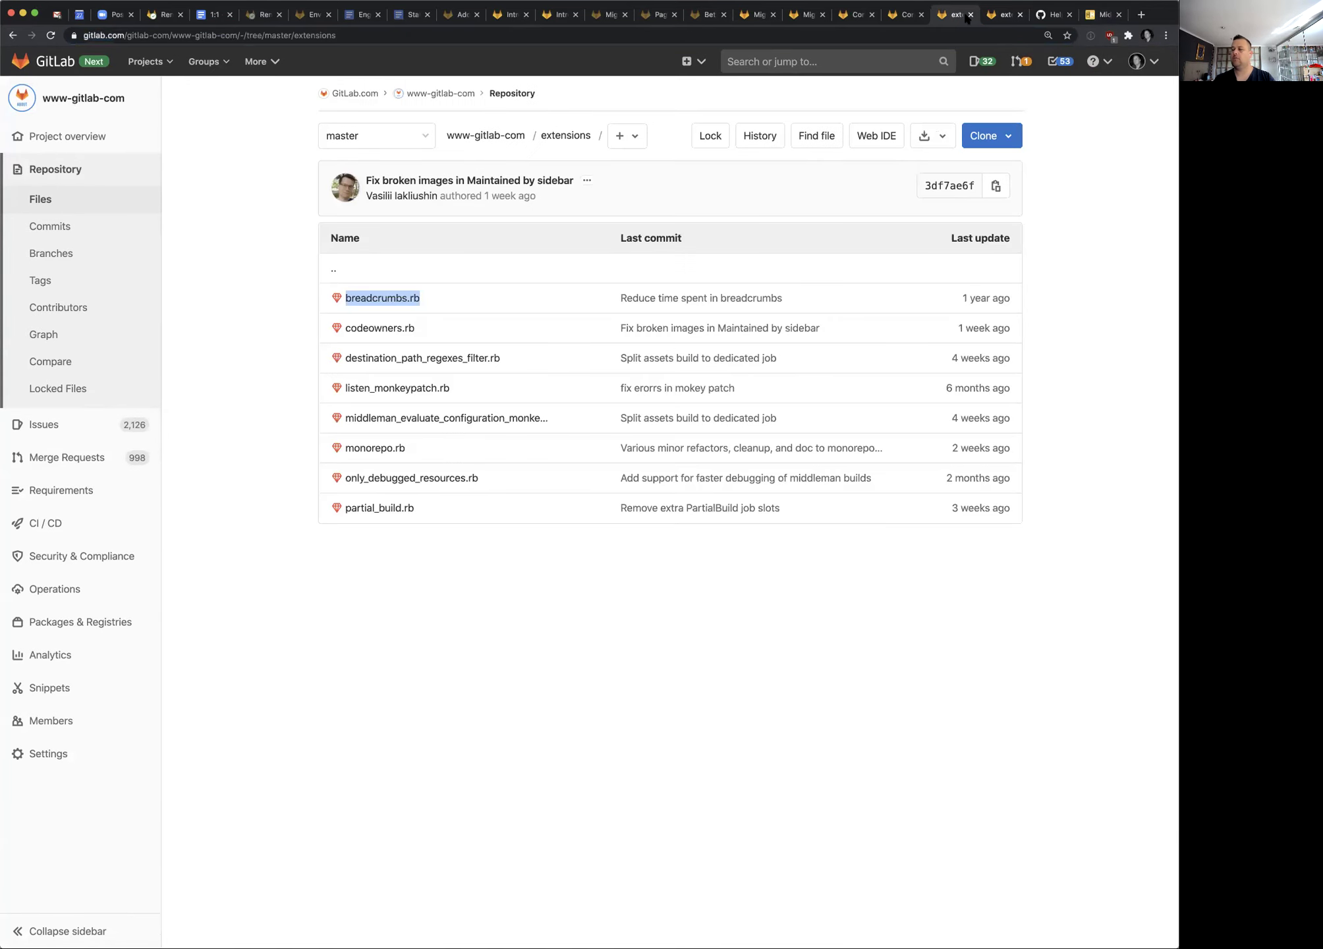
left_click(857, 13)
Begin a /label line with section::dev, devops::create and group::static site editor labels
left_click(906, 14)
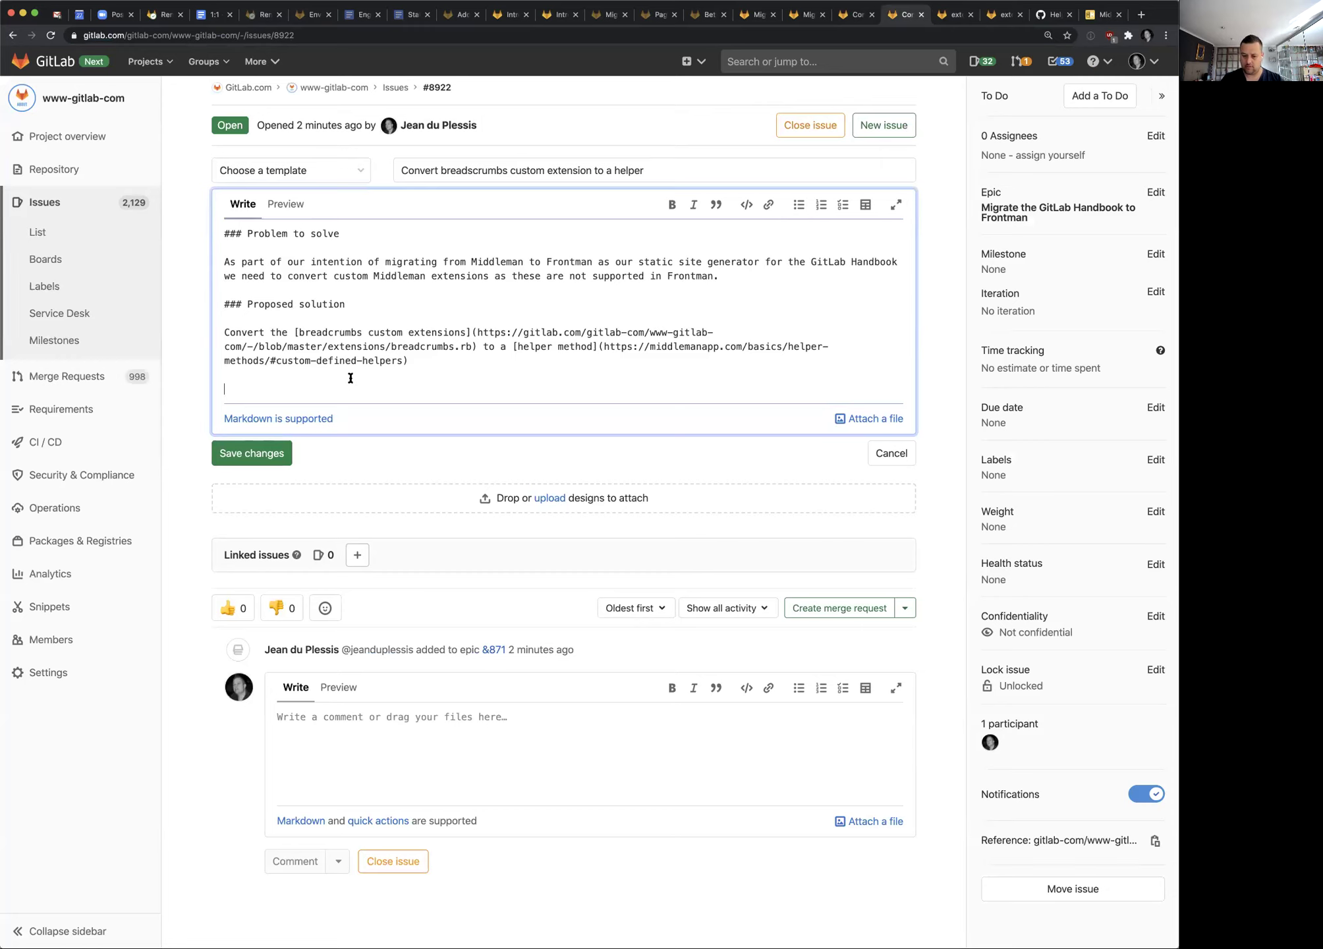
type("/label ~")
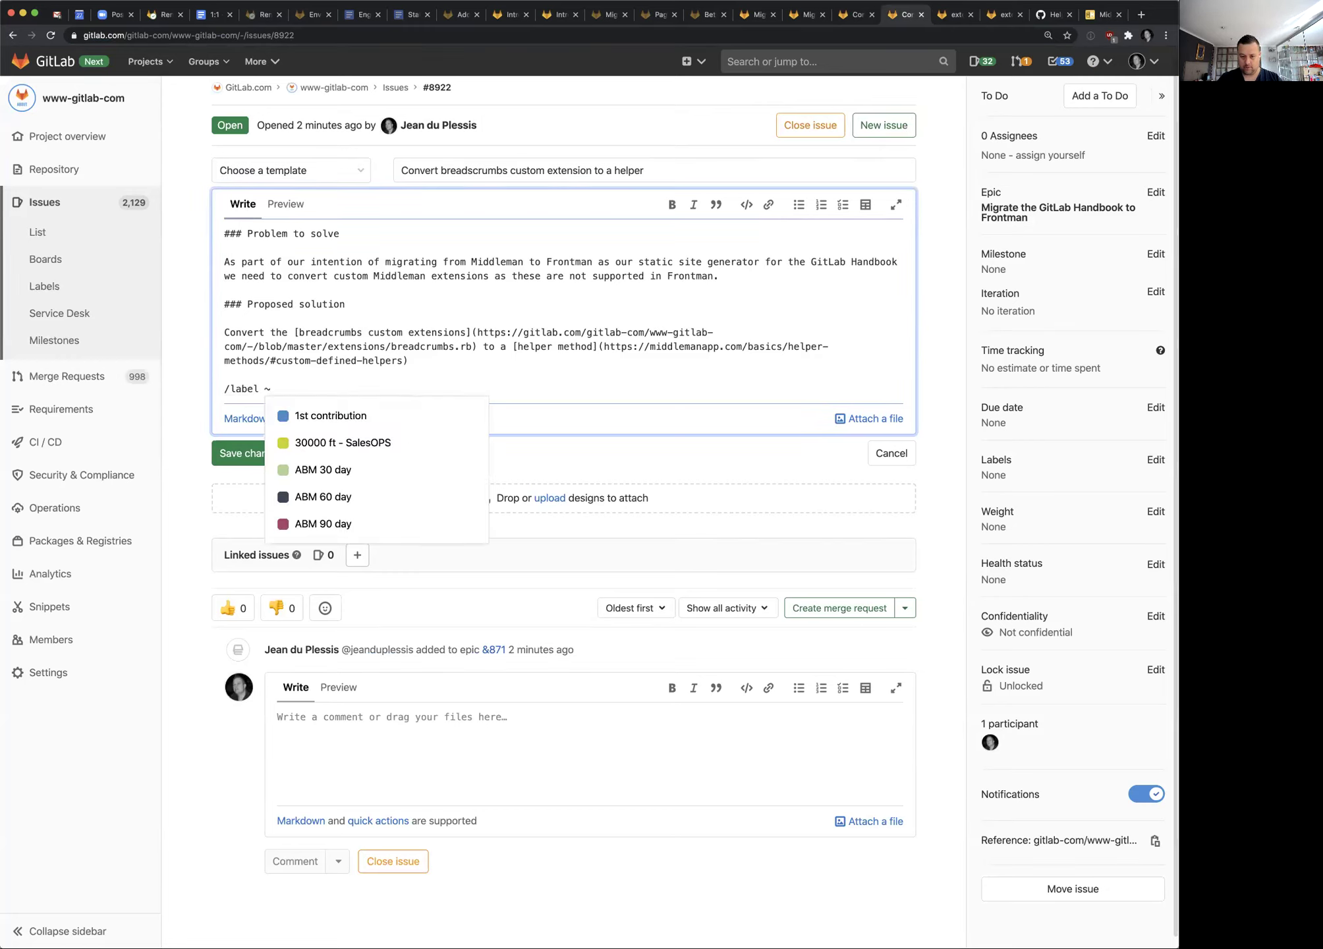
type("section")
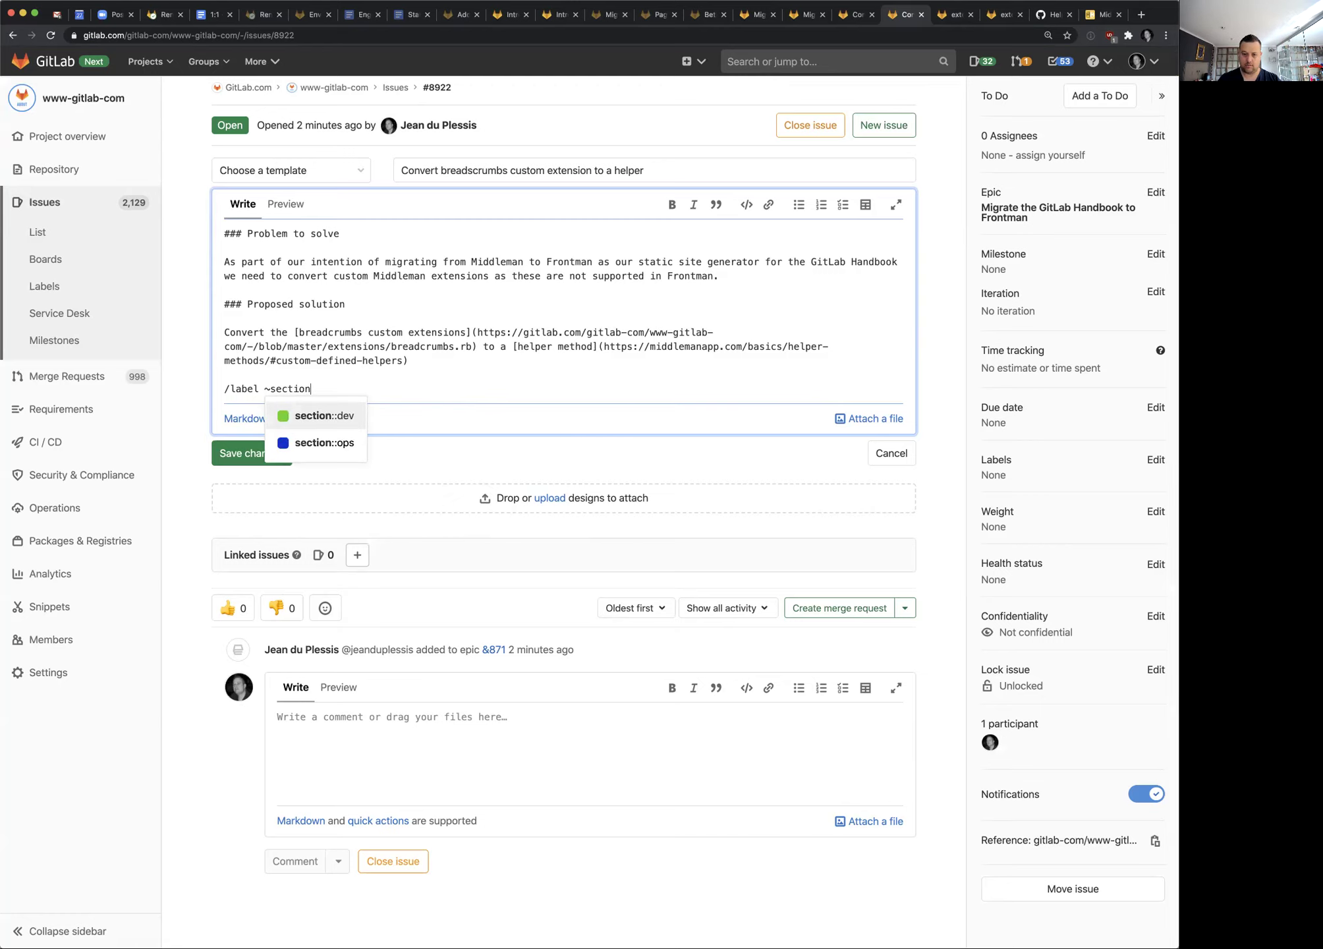
key("Return")
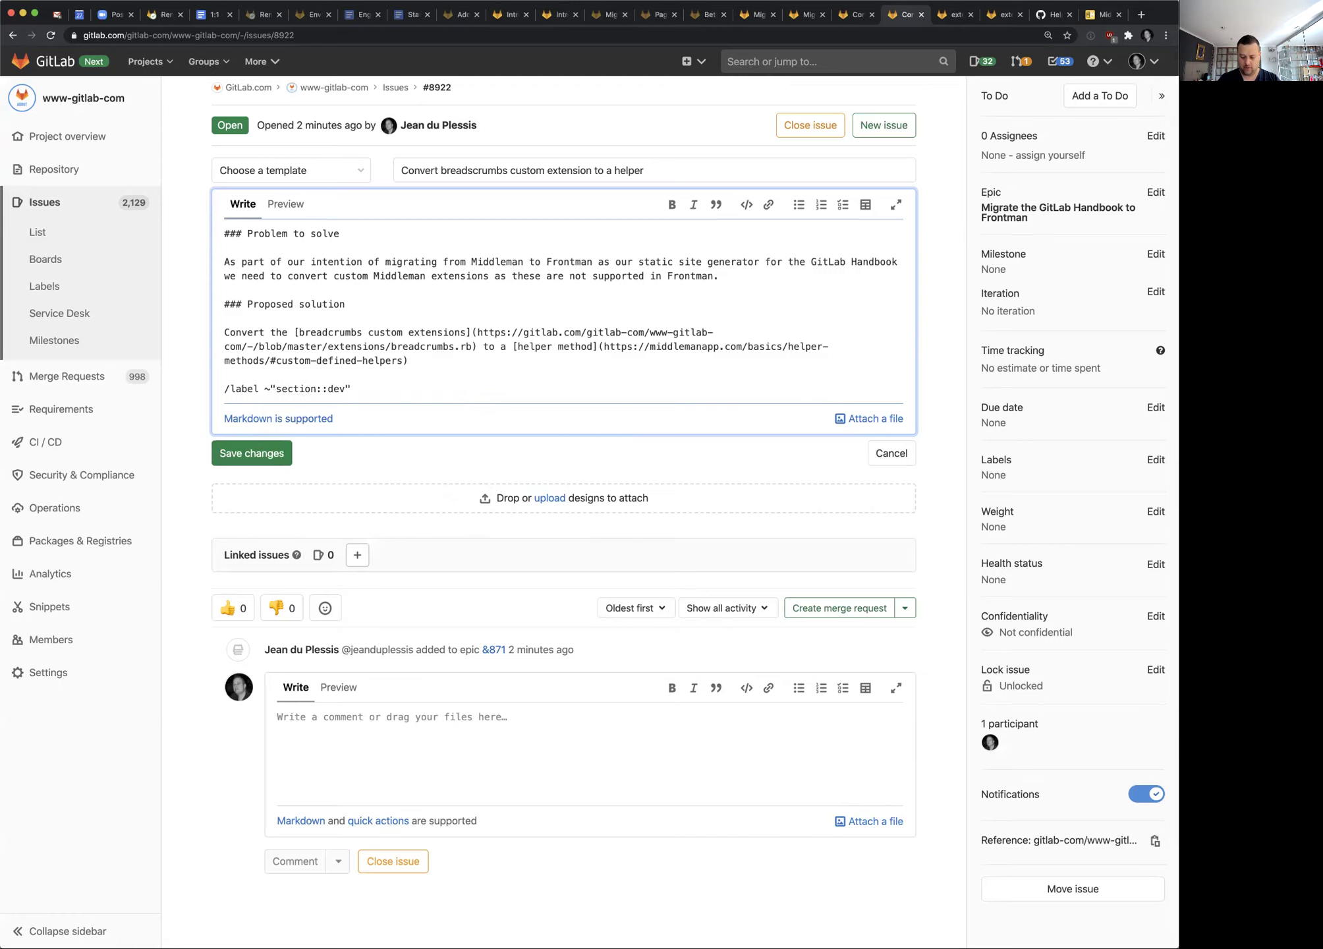
type("~")
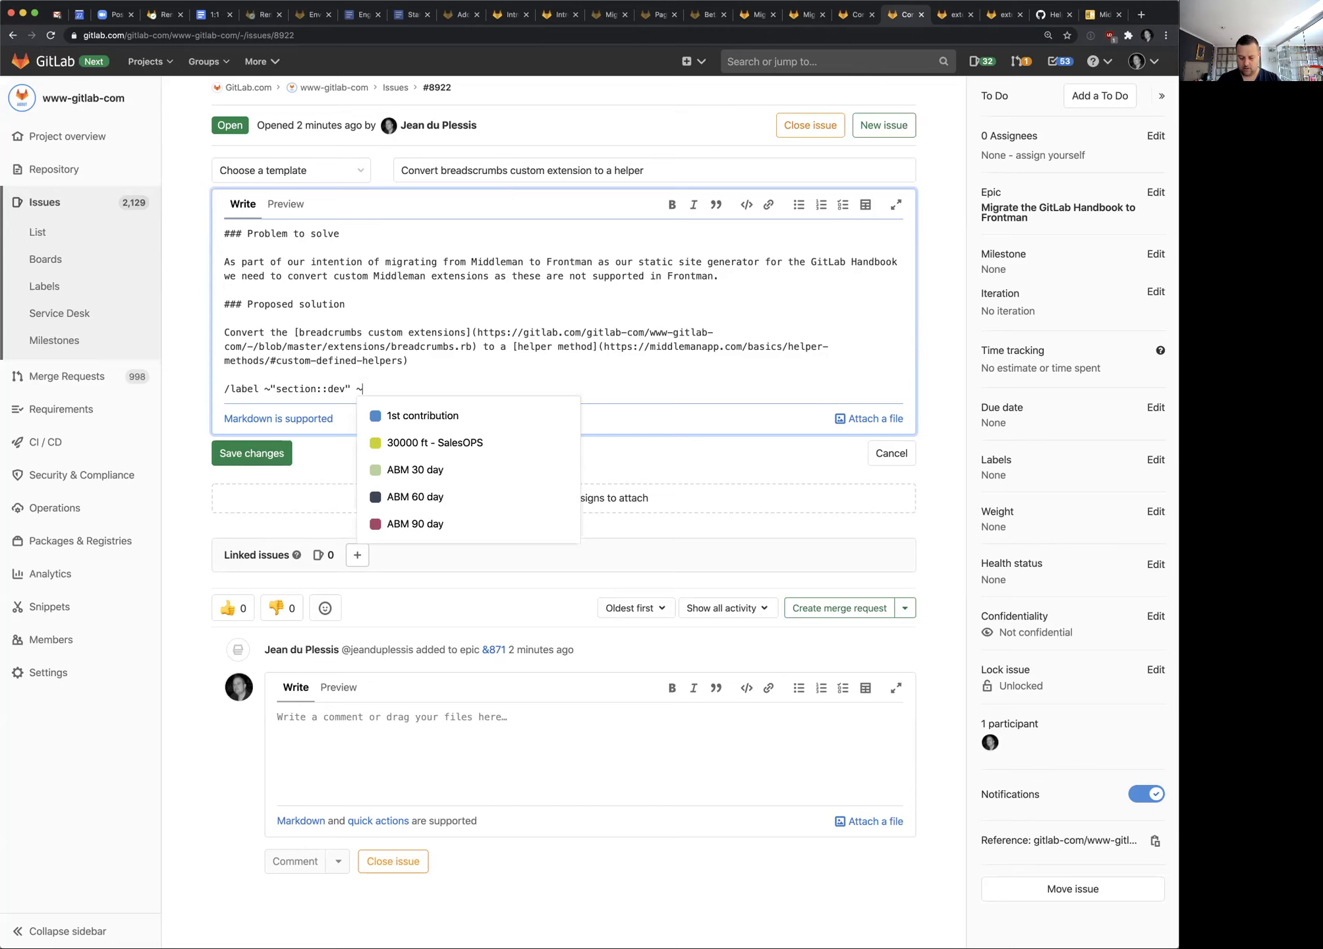
type("dev")
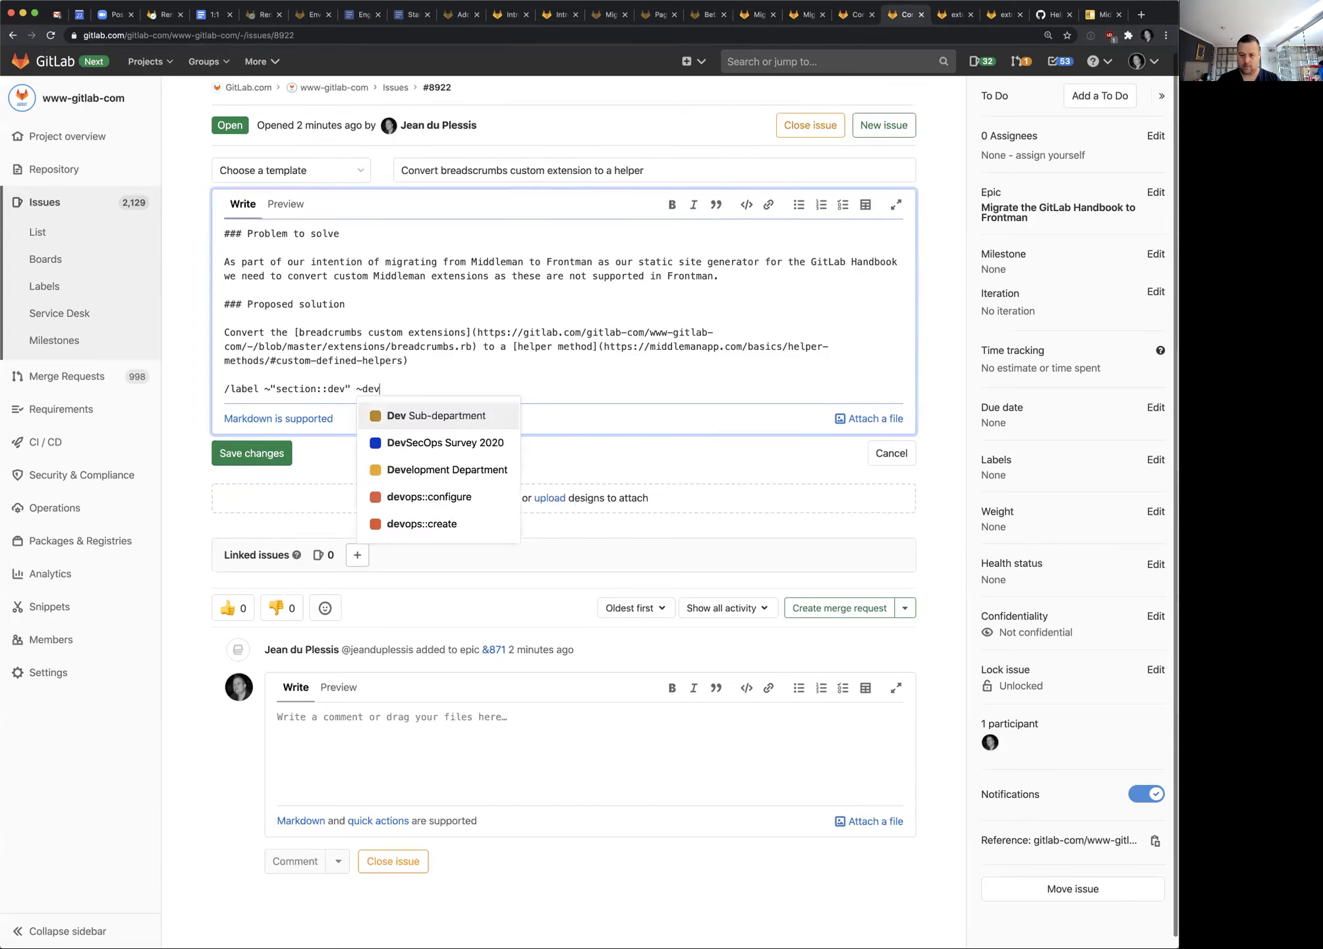
type("ops::crea")
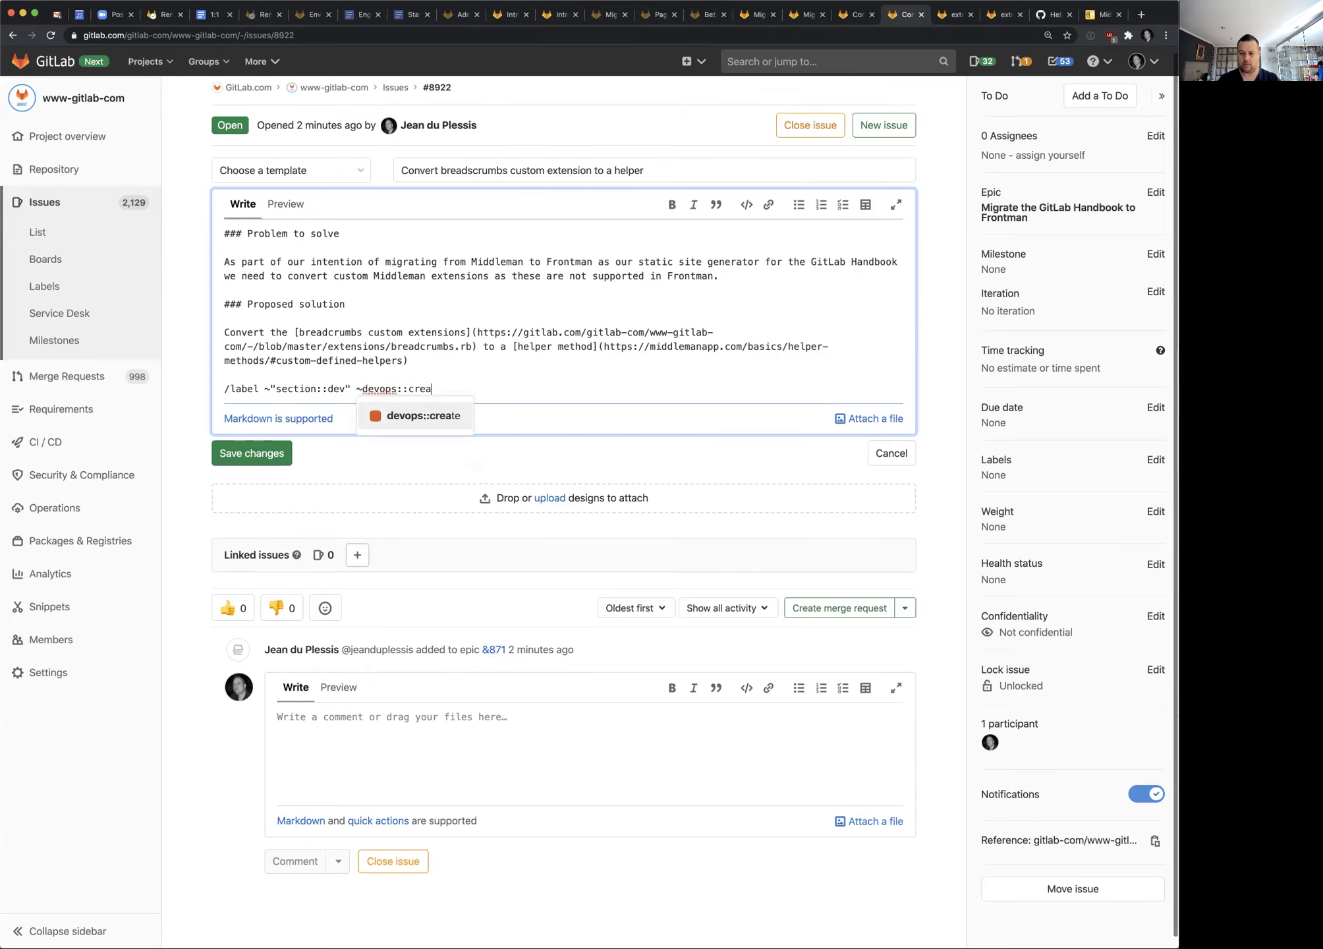
key("Return")
type("~")
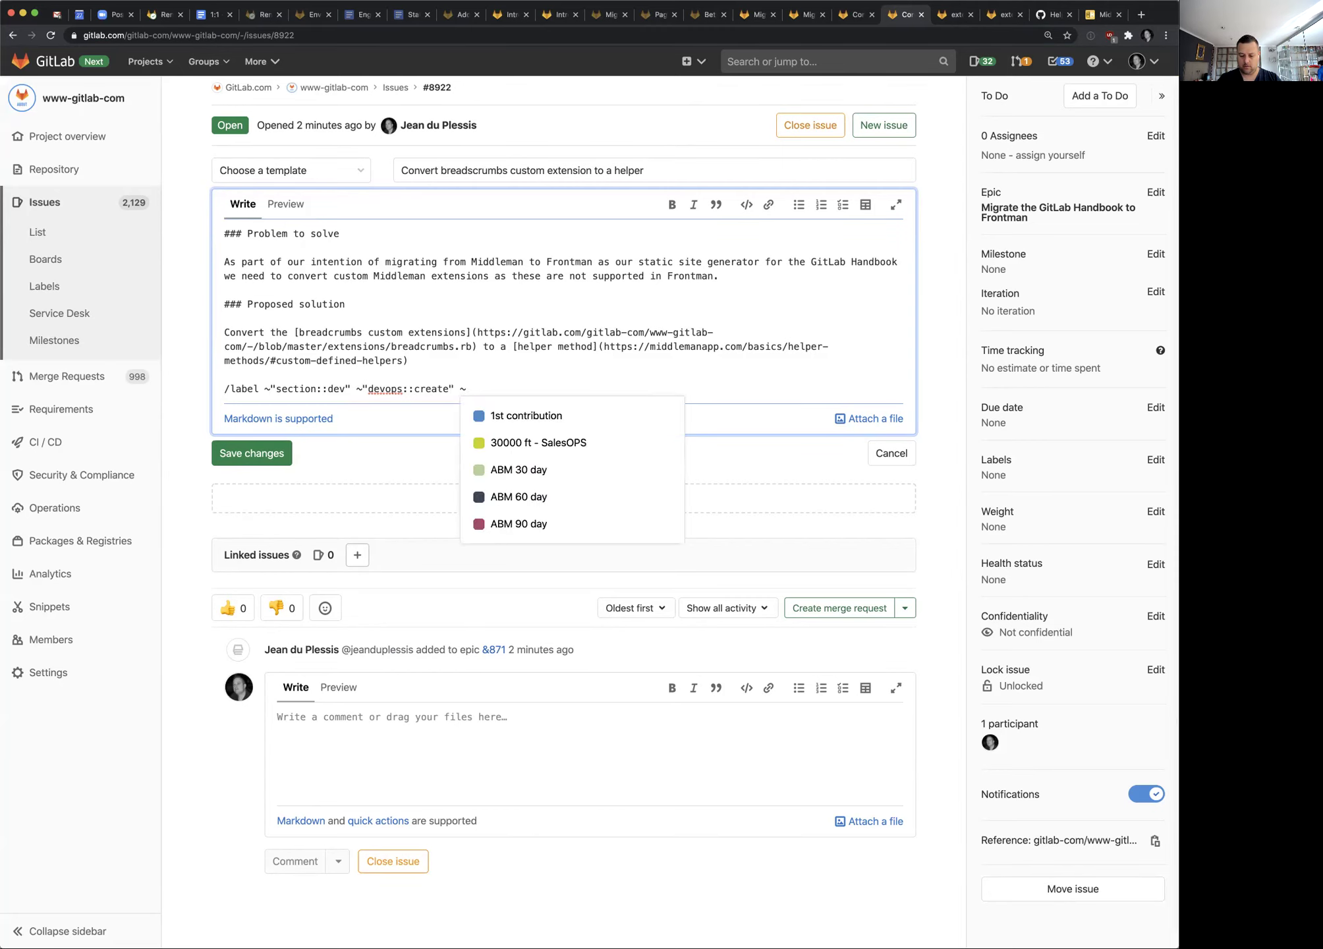
type("static")
key("Down")
key("Return")
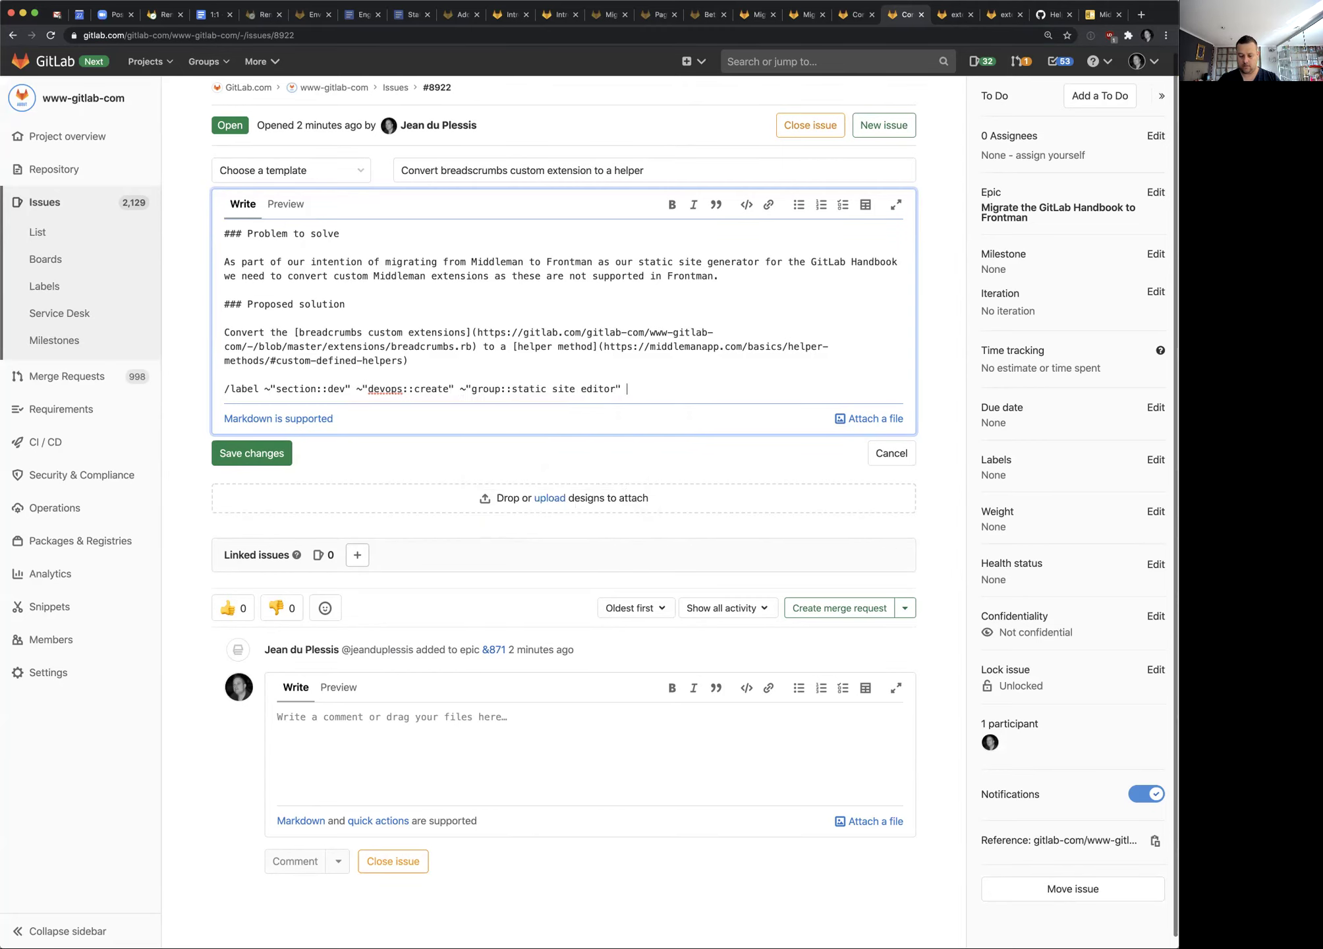
Add the ~backend label to the line, discarding the trial ~feature label
type("~")
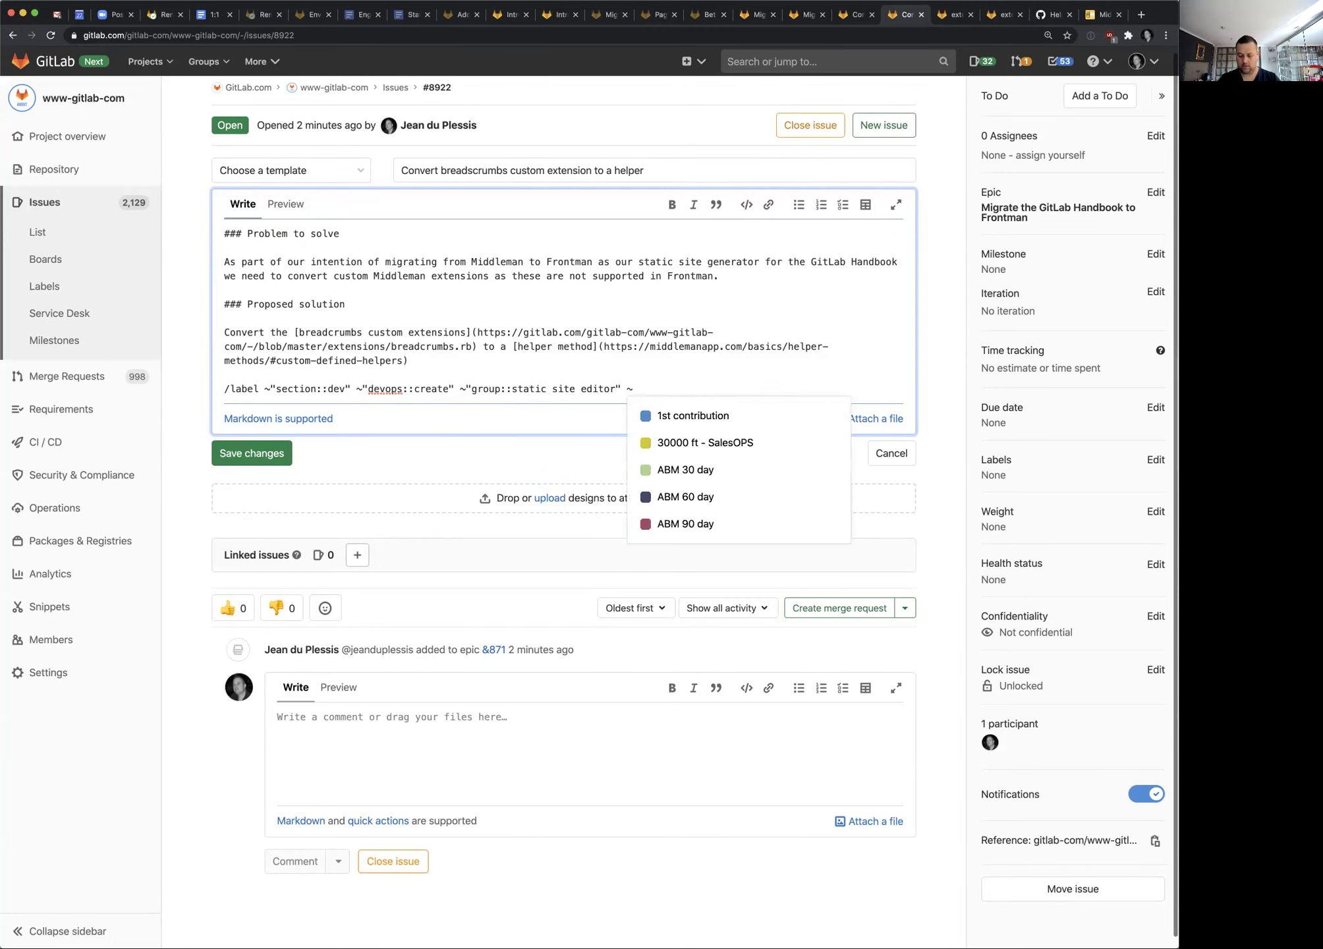
type("maintain")
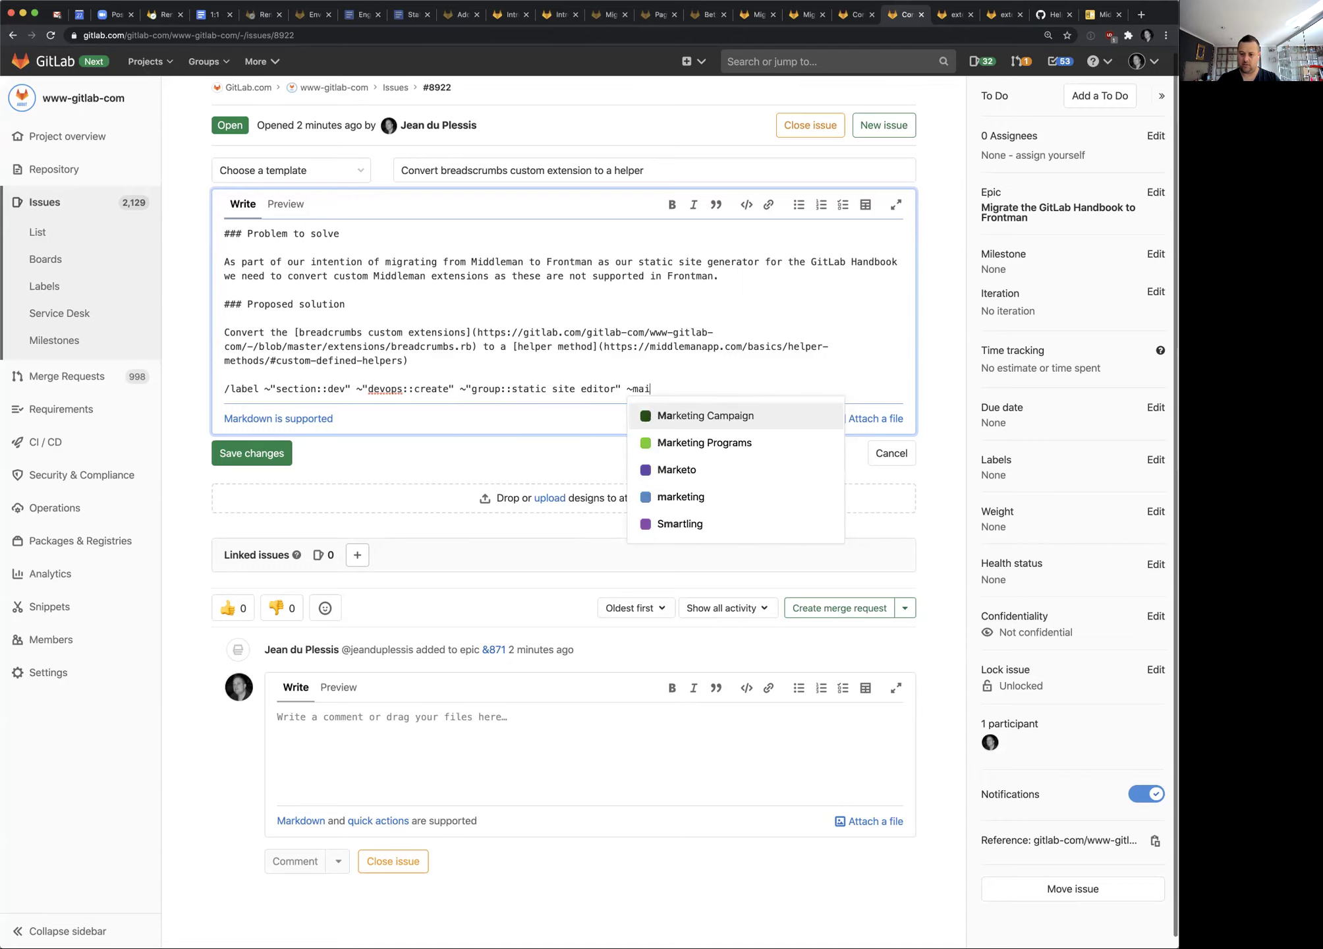
key("BackSpace")
key("BackSpace")
key("BackSpace")
key("BackSpace")
key("BackSpace")
key("BackSpace")
key("BackSpace")
key("BackSpace")
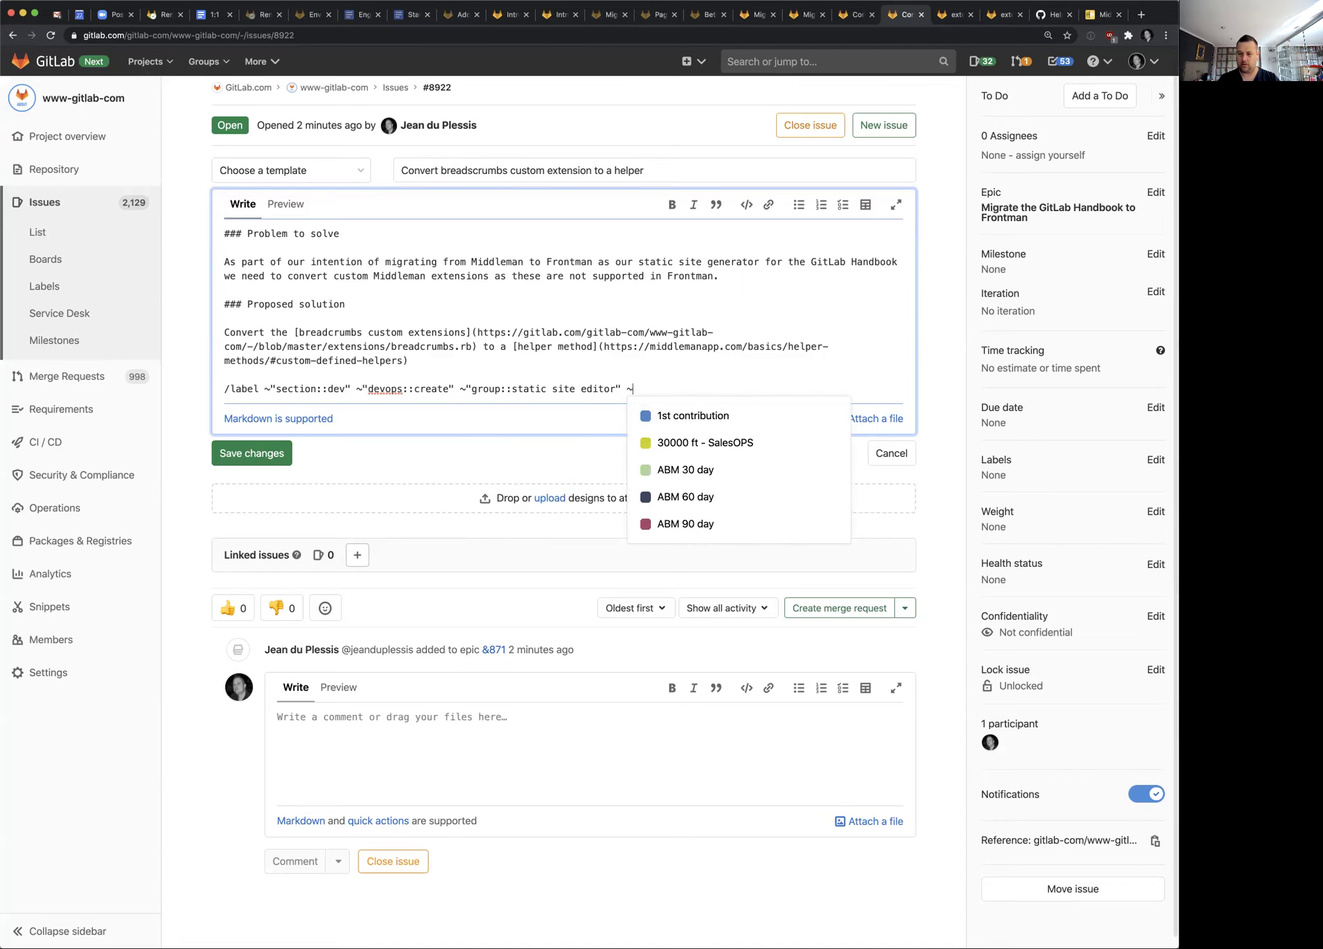
type("feature:")
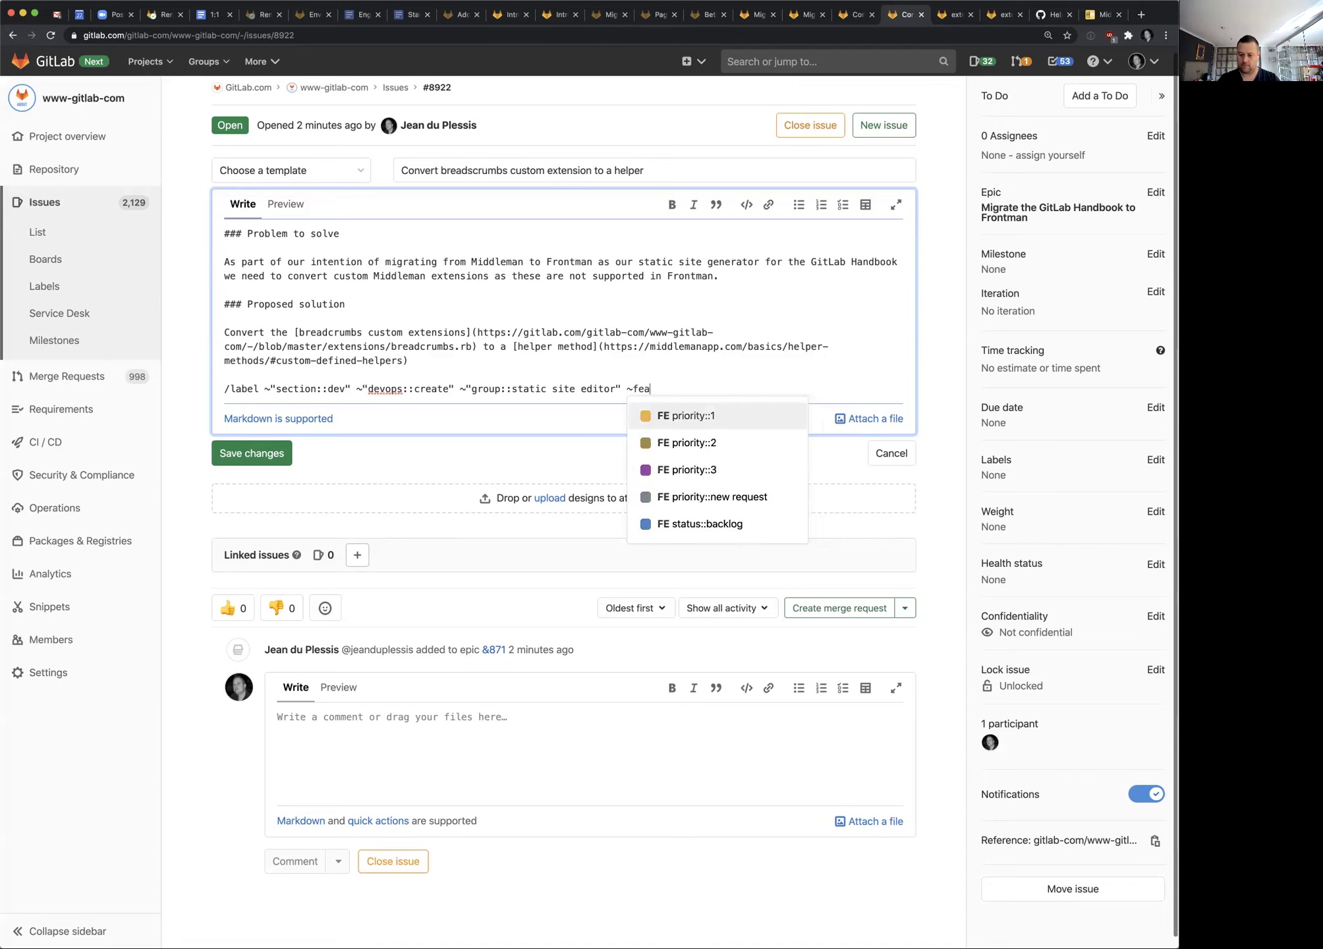
key("BackSpace")
key("BackSpace")
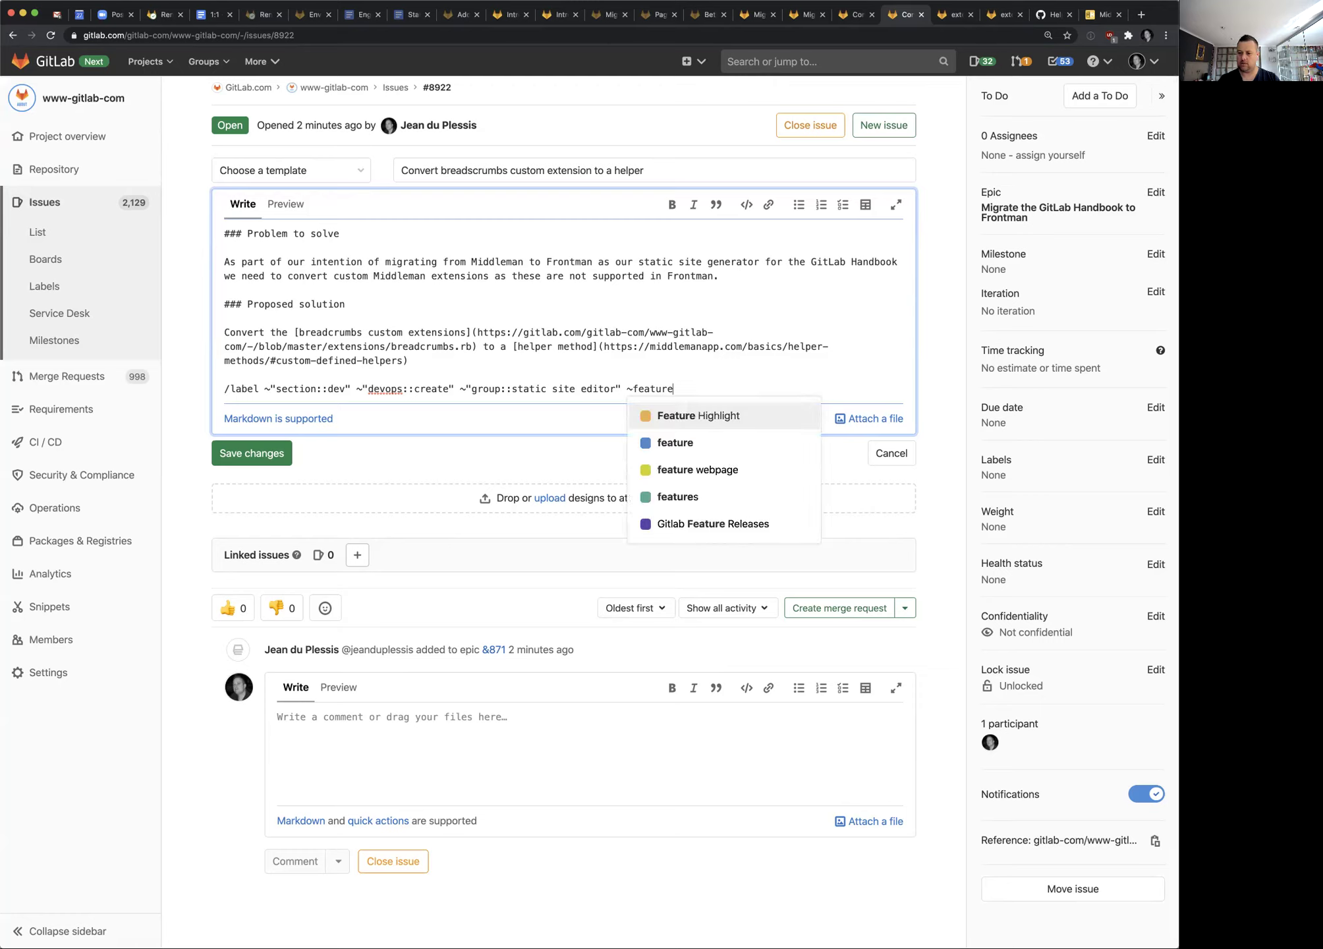
key("alt+BackSpace")
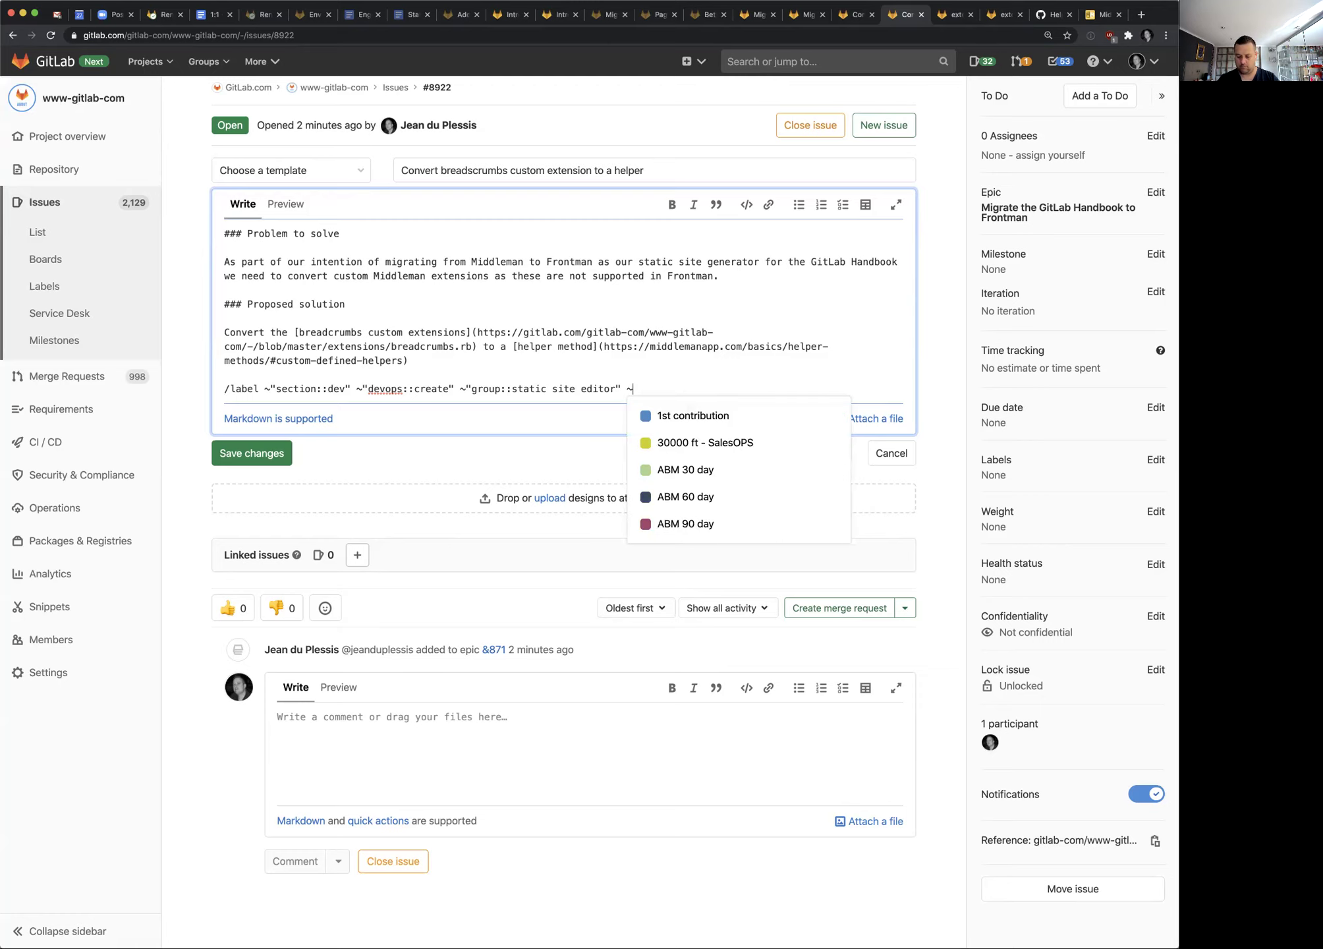
type("backsta")
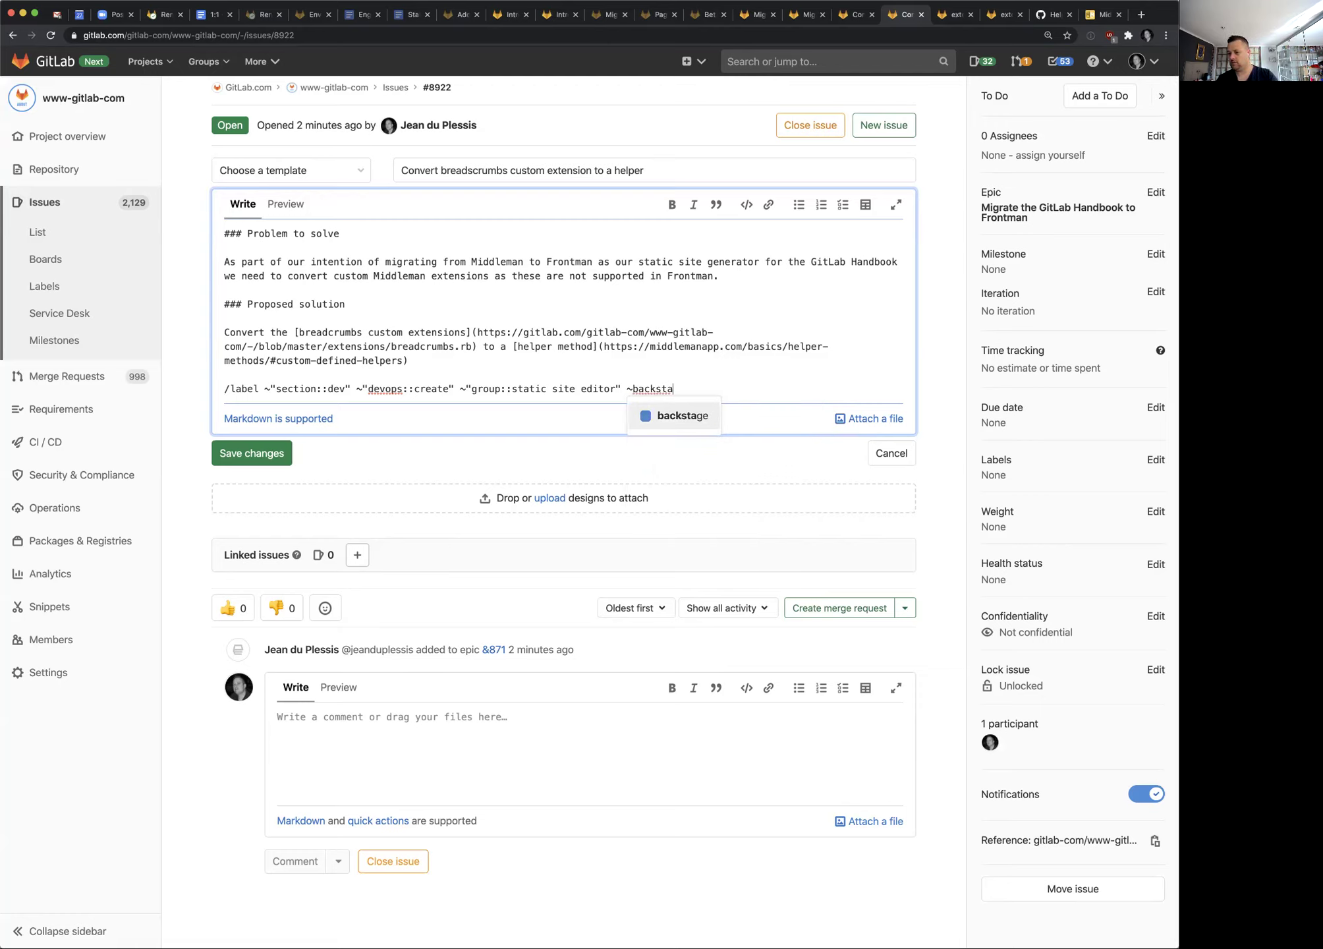
key("alt+BackSpace")
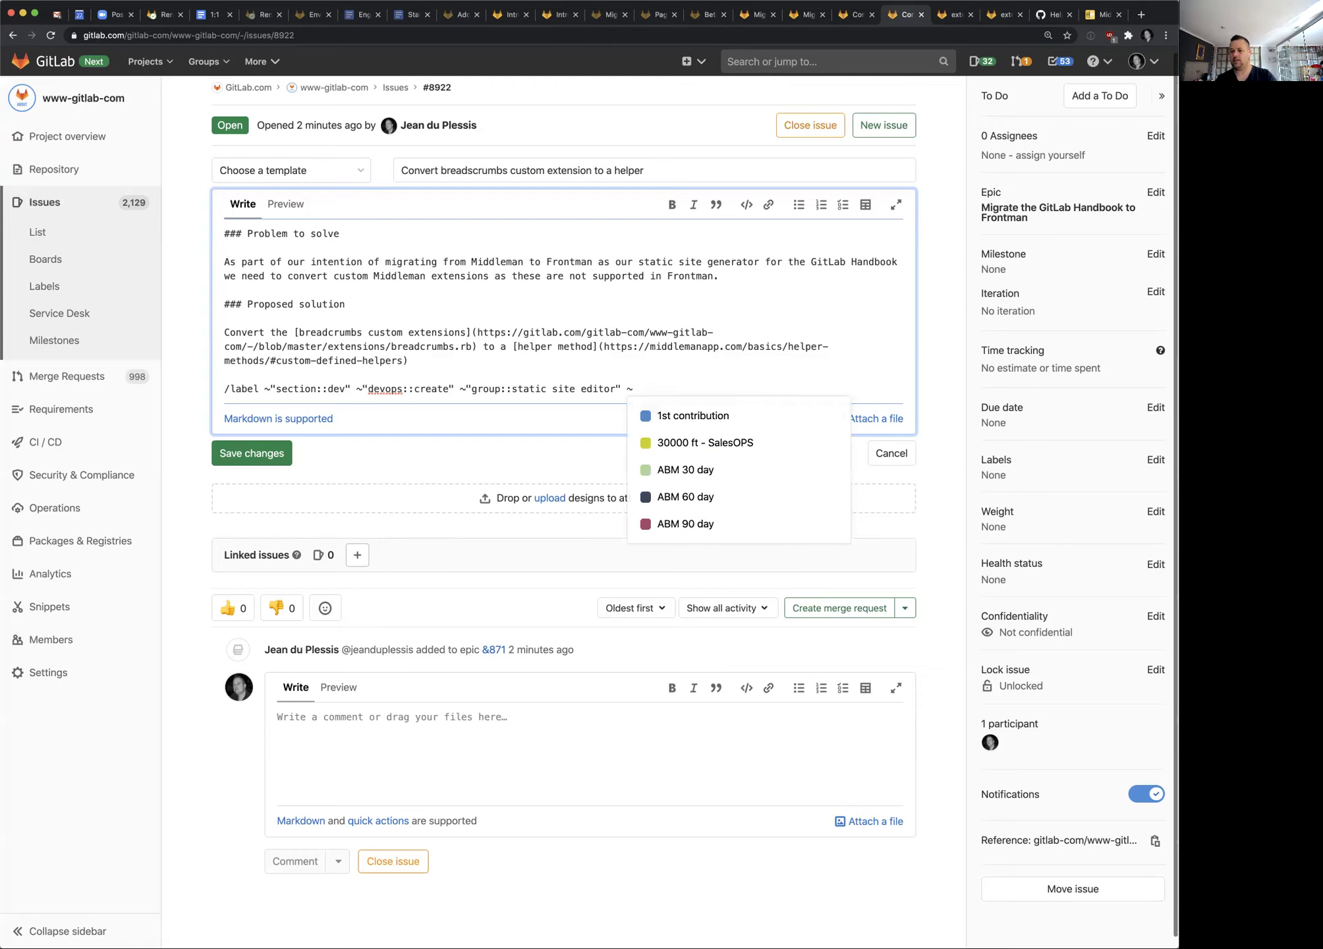
type("featutr")
key("BackSpace")
type("re ")
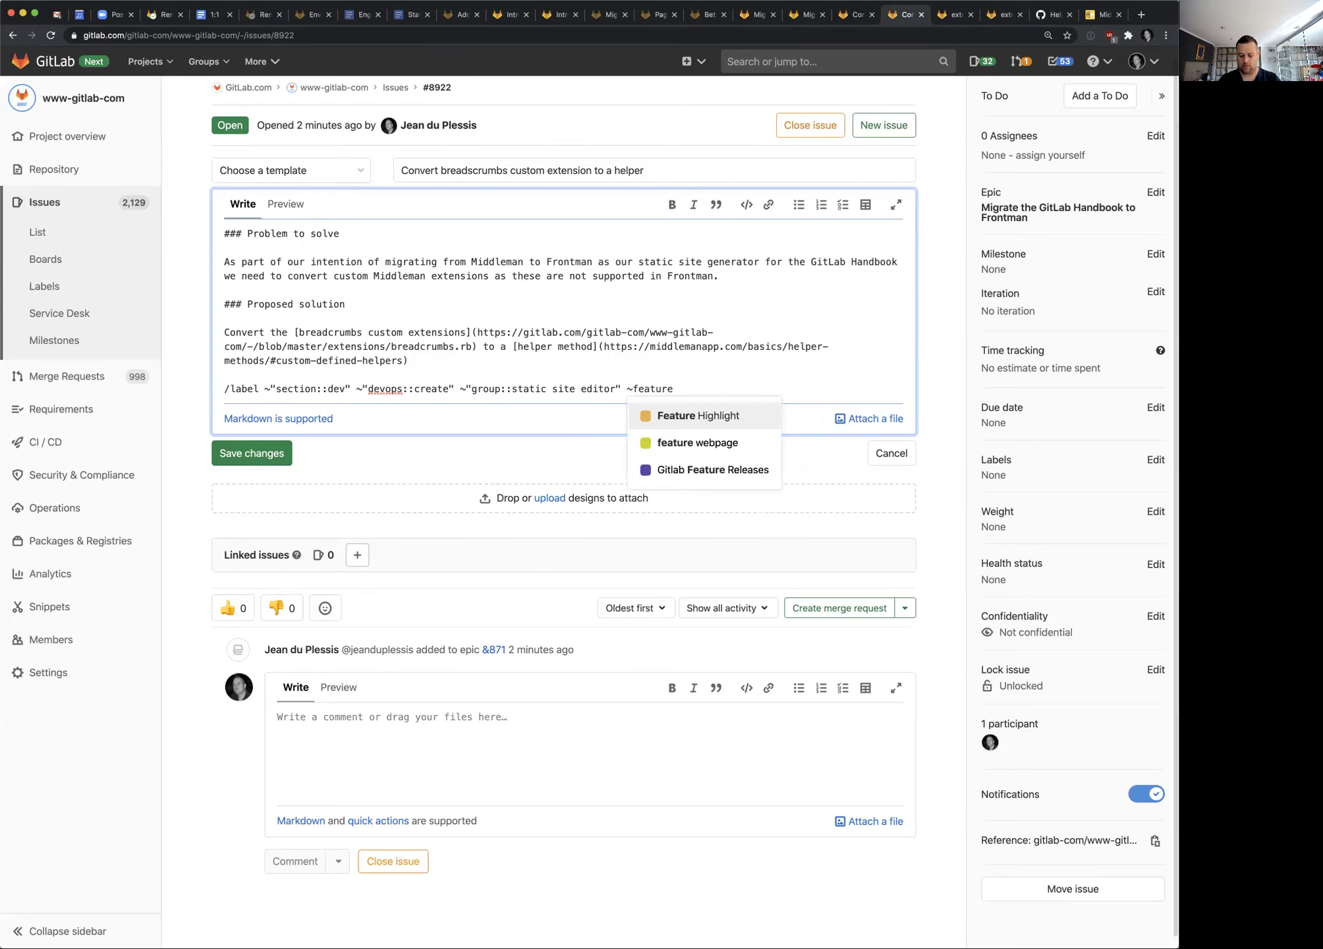
type("~backend")
key("Left")
key("Left")
key("Left")
key("Left")
key("Left")
key("Left")
key("Left")
key("Left")
key("Left")
key("Left")
key("Left")
key("Left")
key("Left")
key("Left")
key("Left")
key("Left")
key("Left")
key("Left")
key("Left")
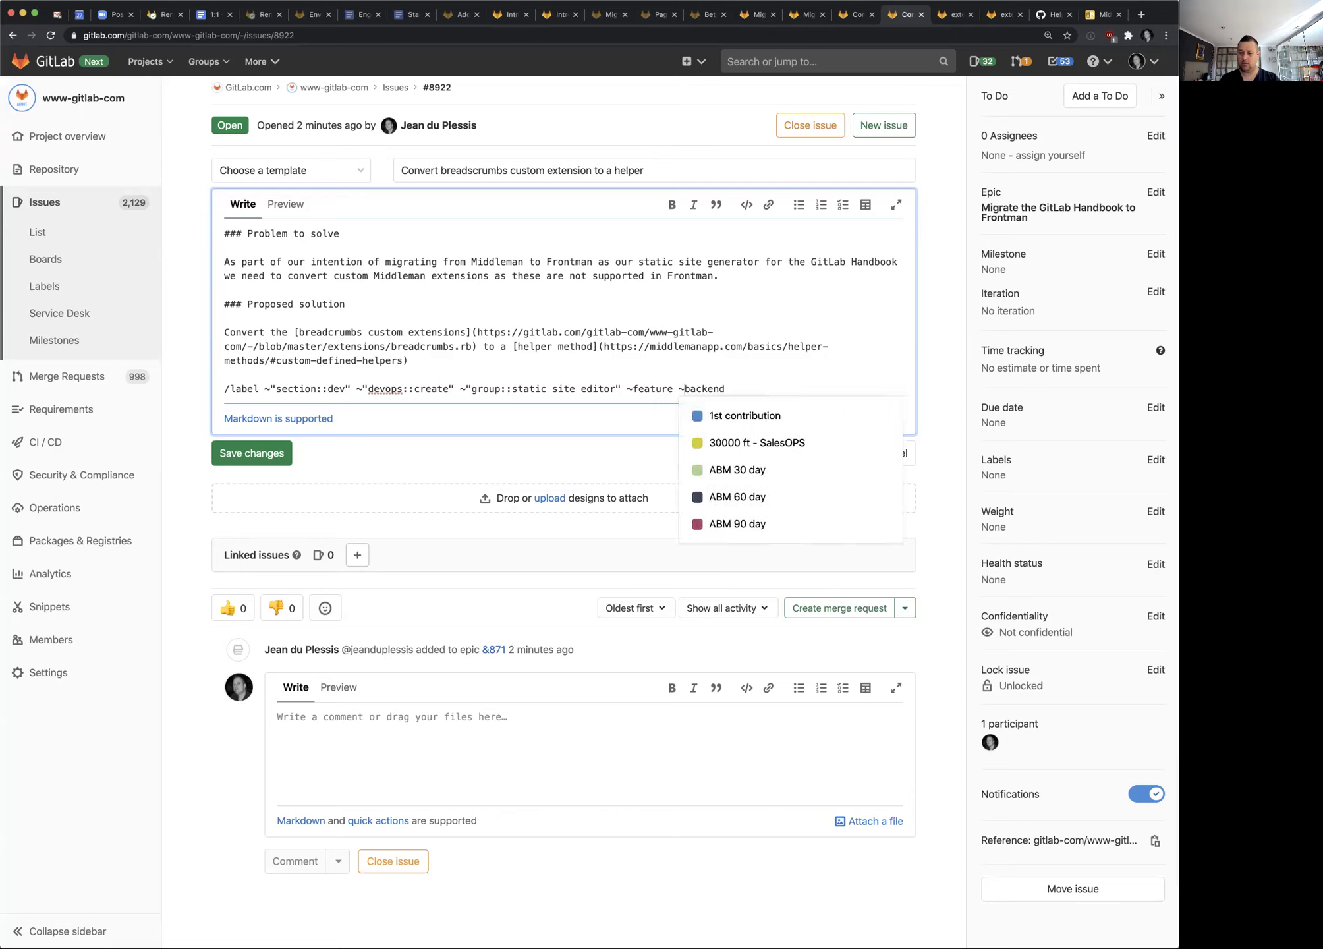
key("alt+shift+Right")
key("BackSpace")
key("Escape")
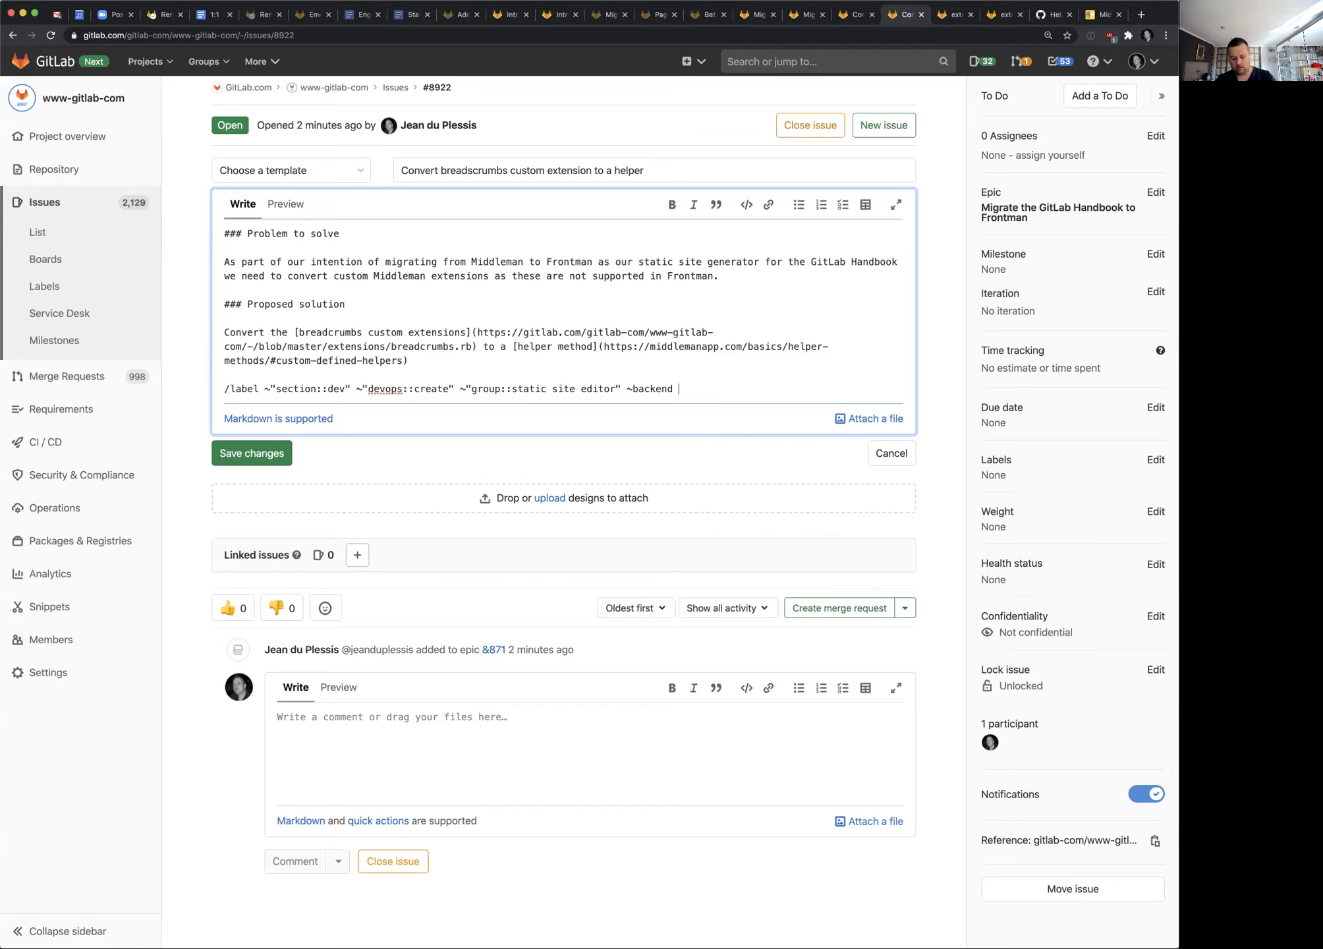
Finish the label line with ~"workflow::planning breakdown" and start a /milestone line
type("~\"workfl")
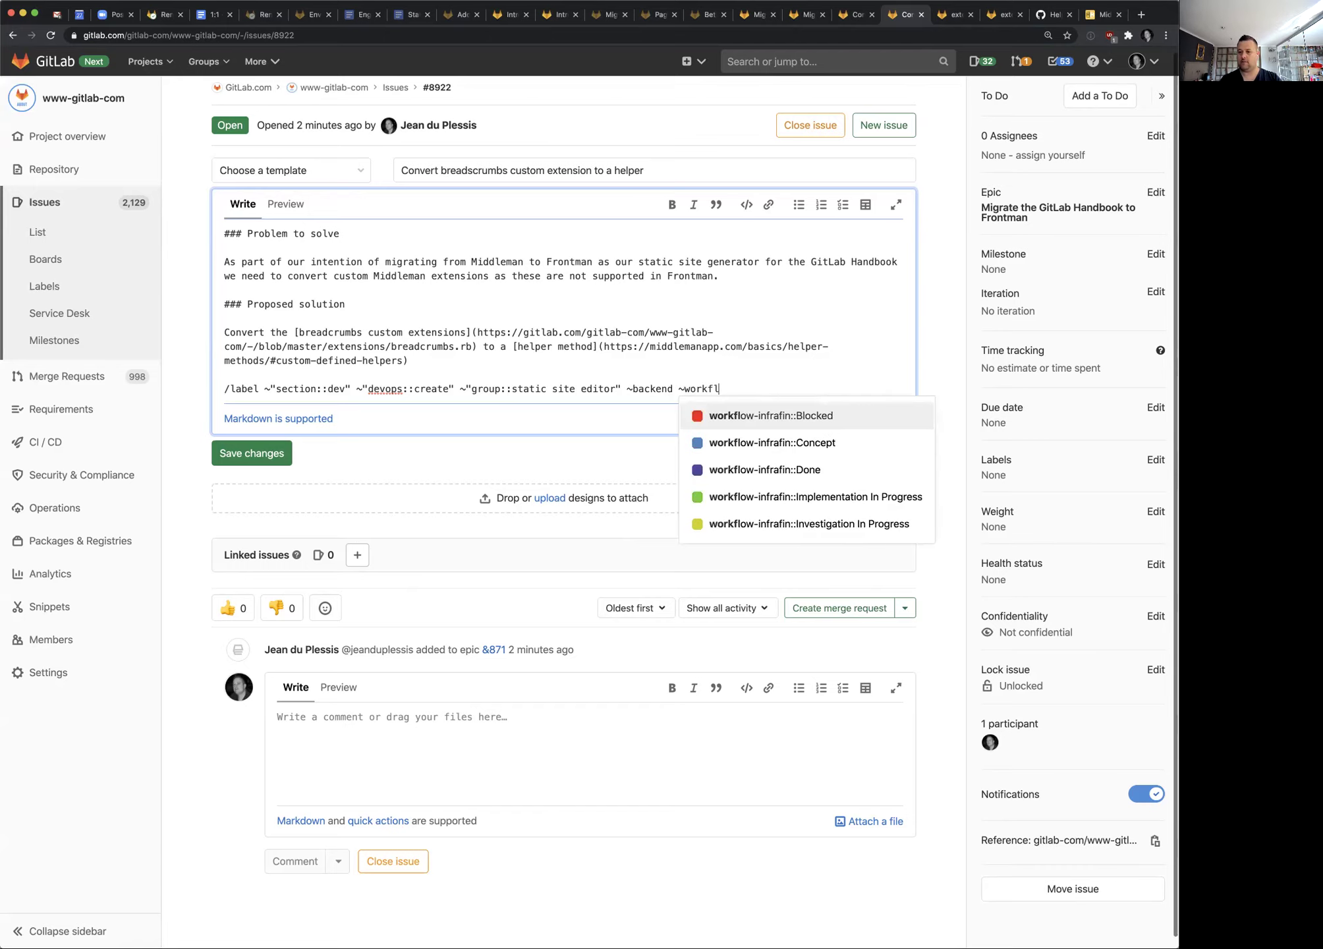
type("ow::")
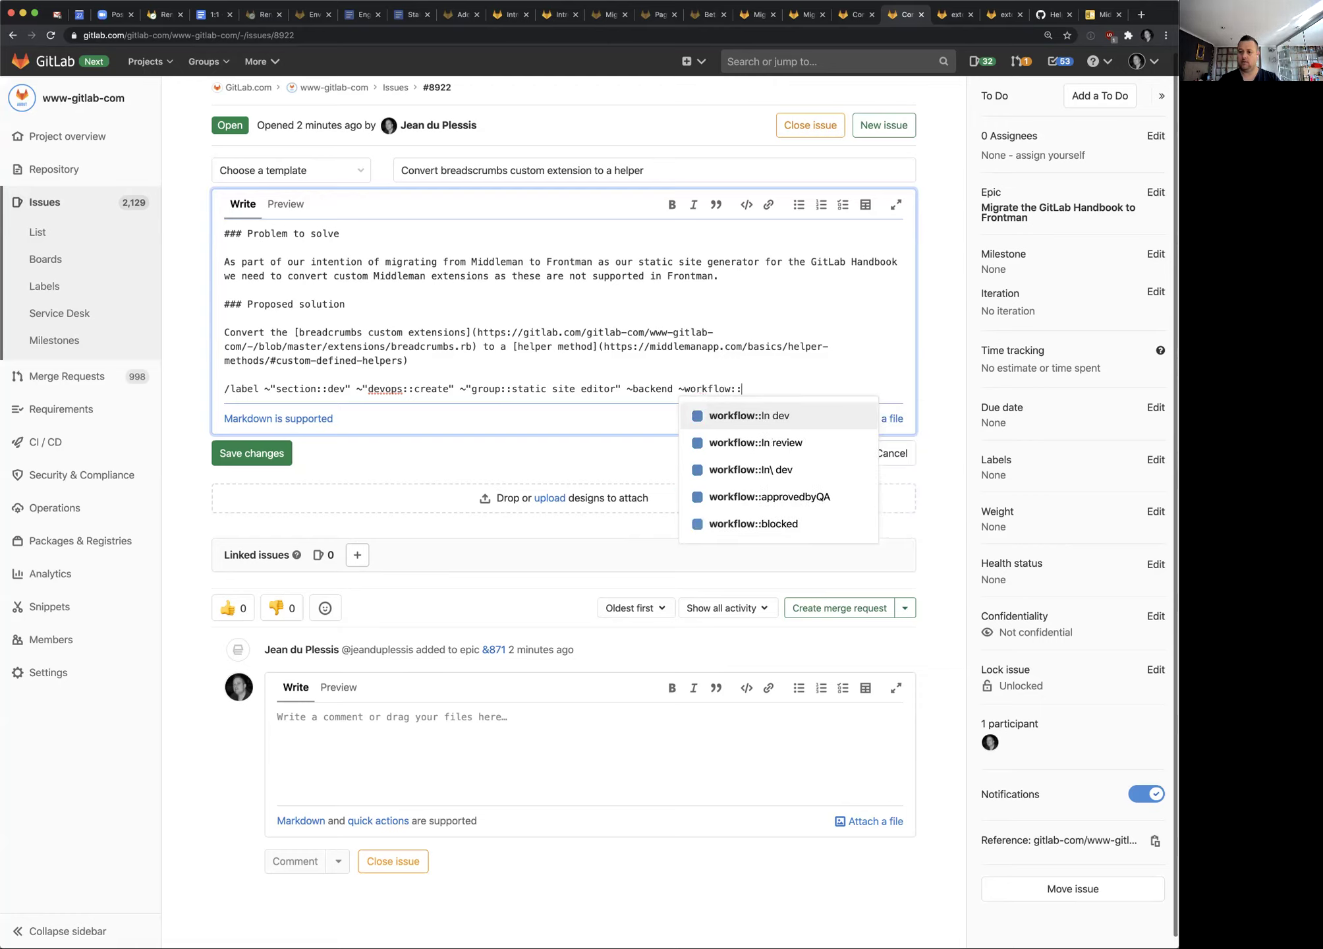
type("pla")
key("Return")
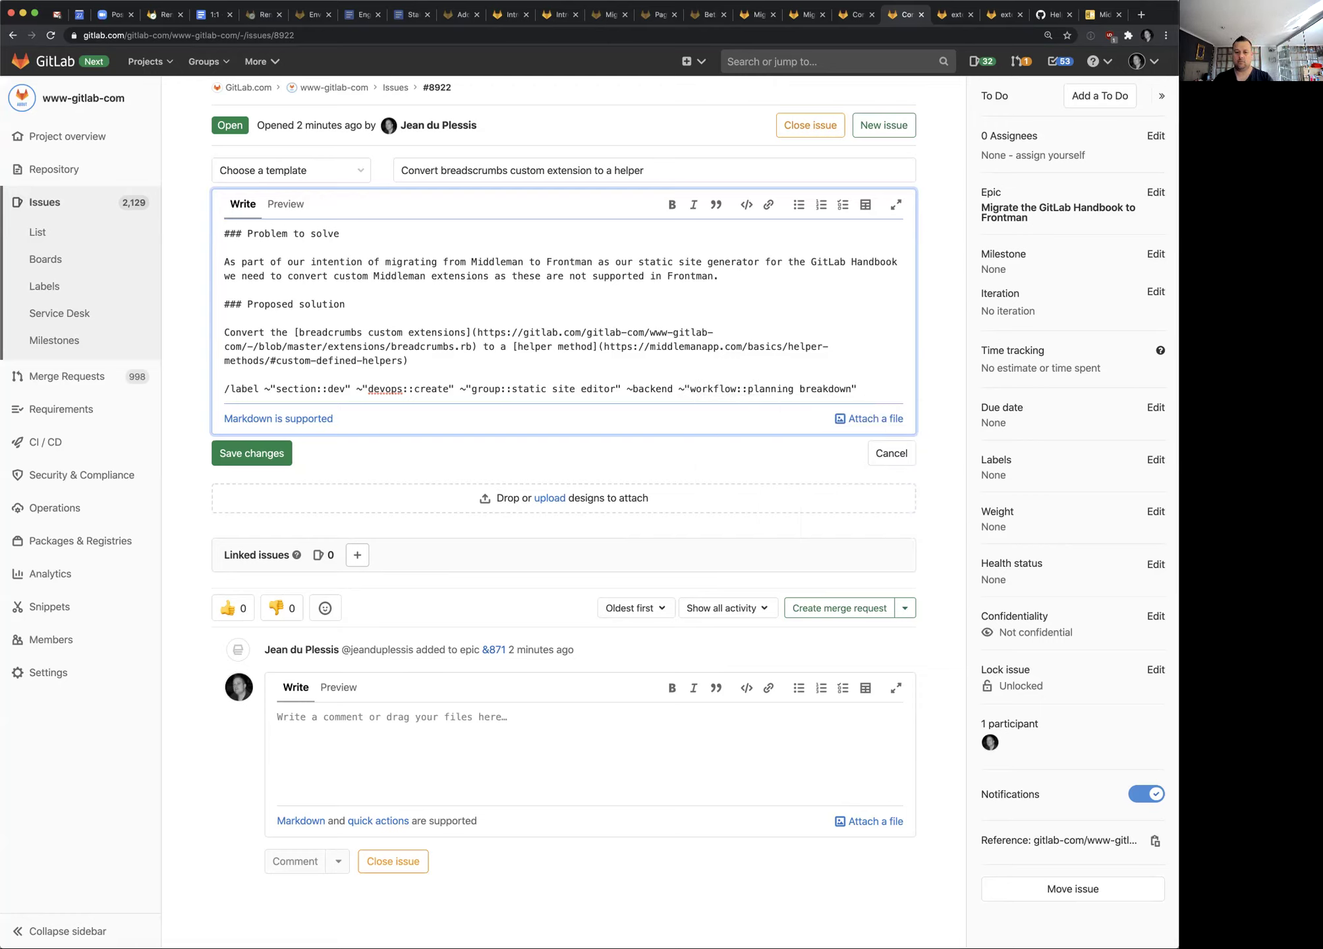
key("shift+super+Left")
key("Right")
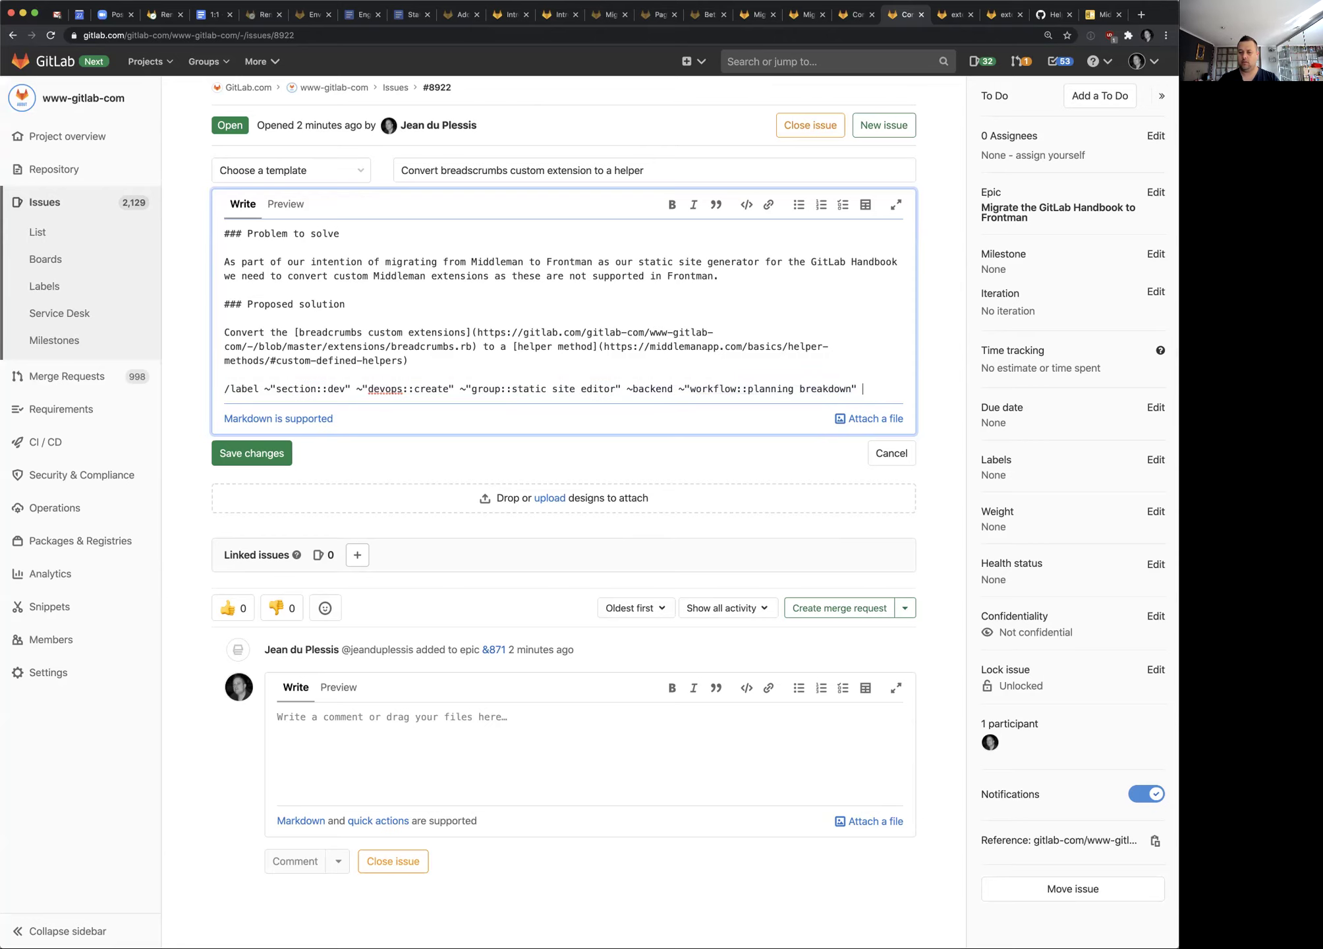
key("Return")
type("/")
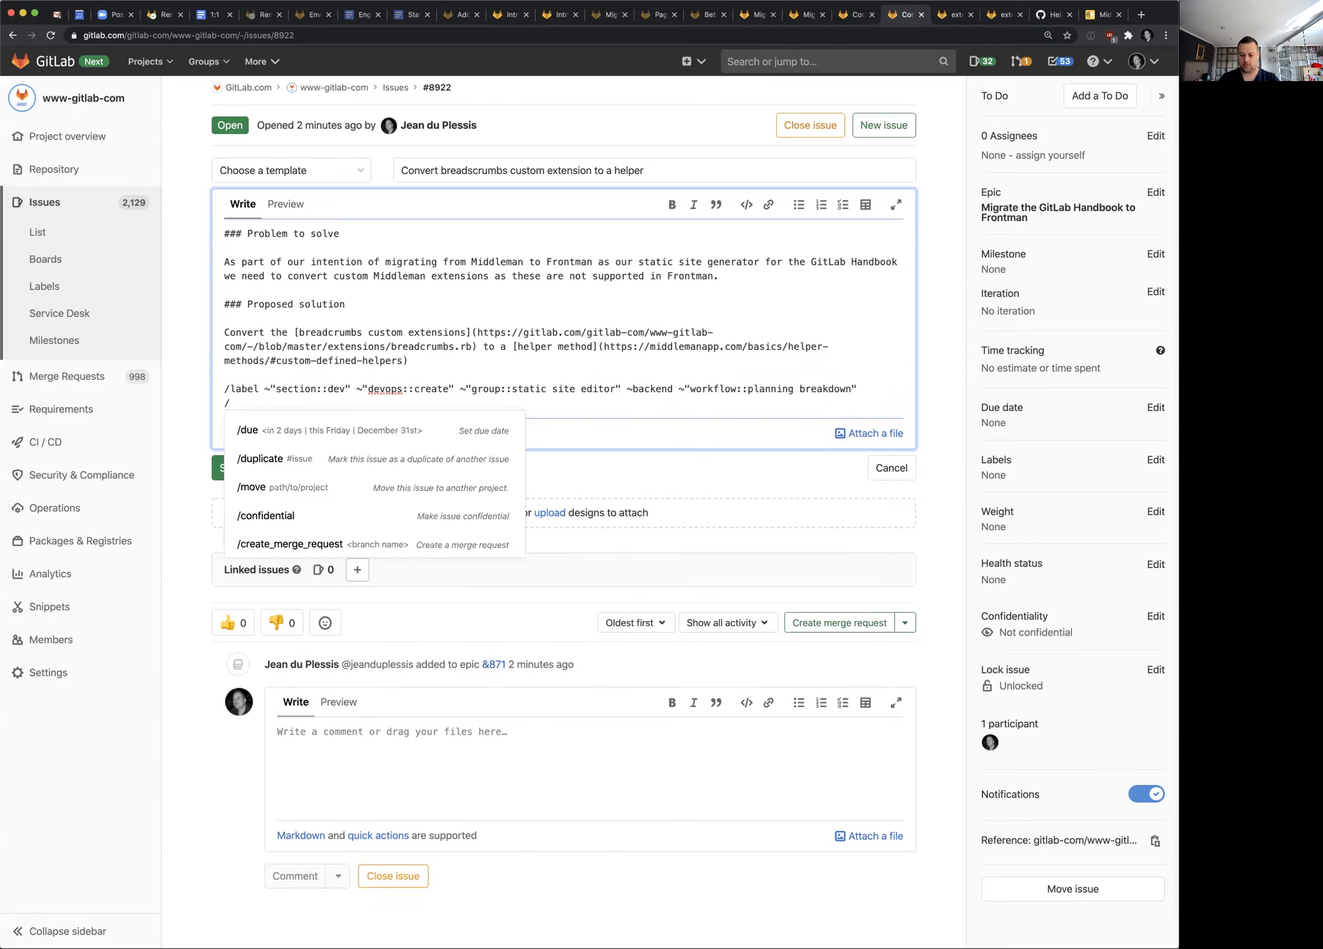
type("milestone %")
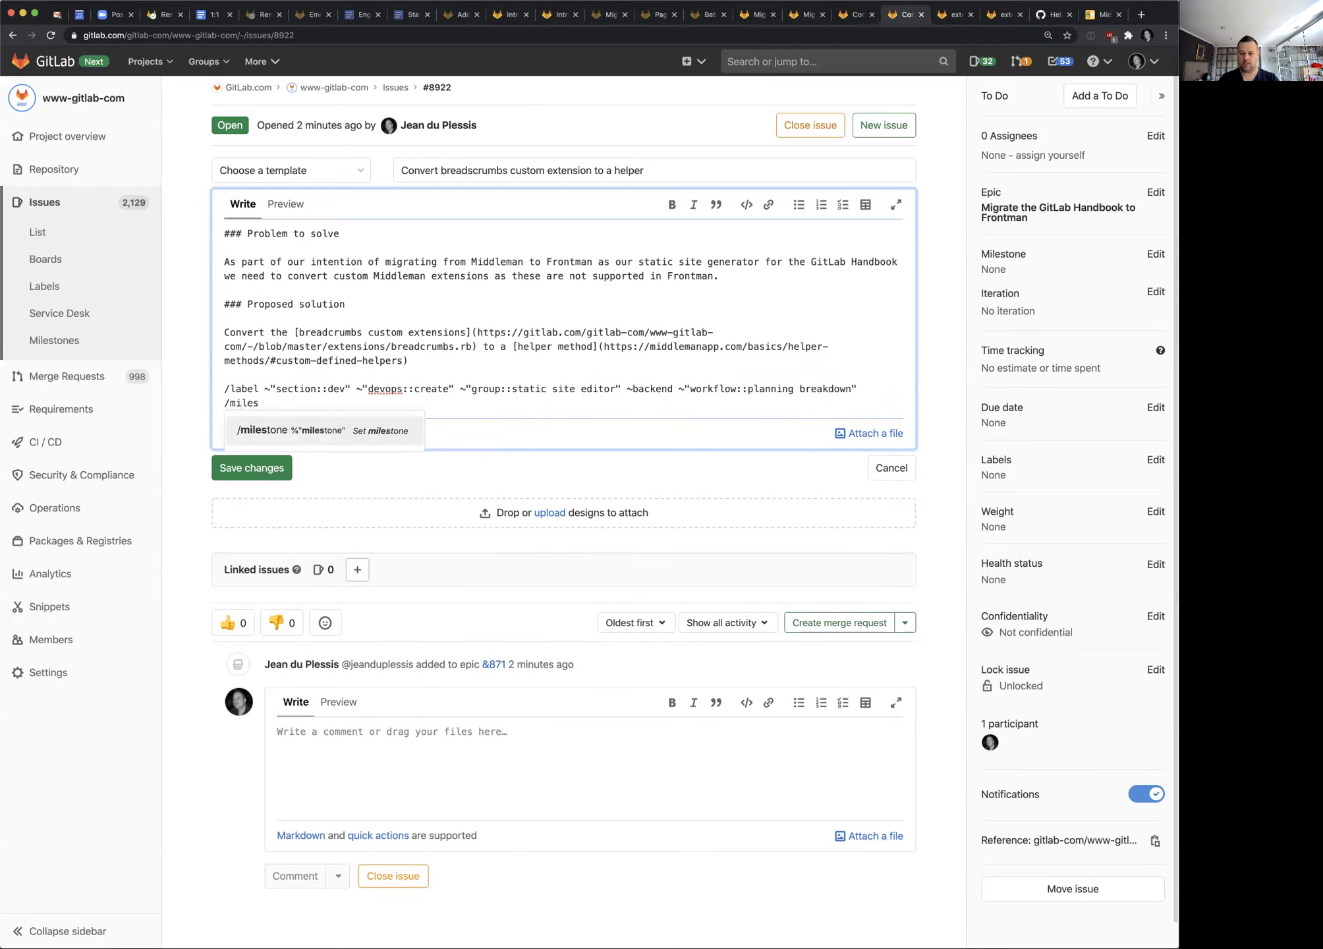
Set milestone %13.4 through the /milestone quick action and save the description
key("Return")
type("13.4")
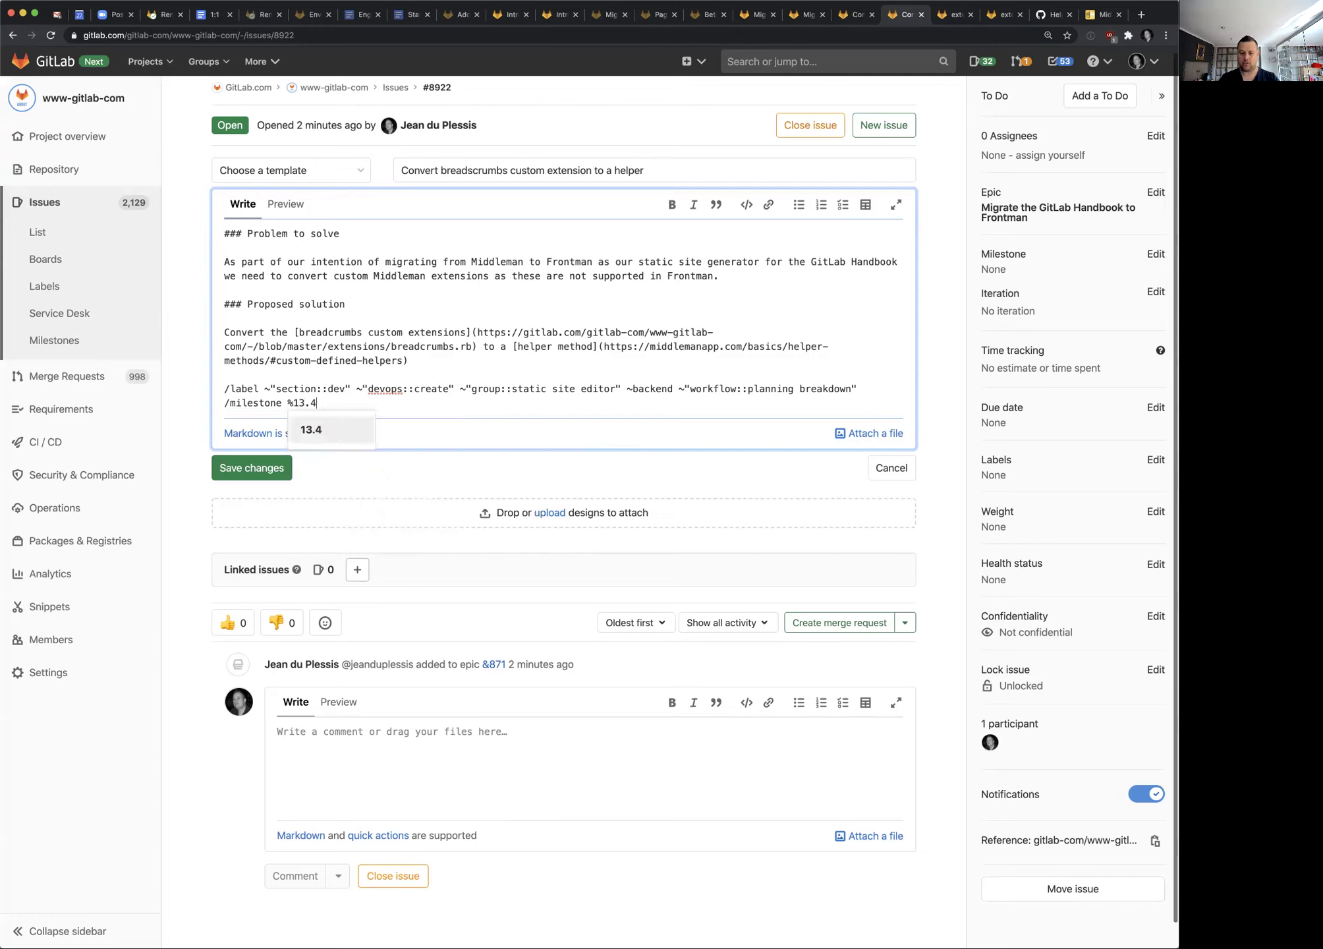
key("Return")
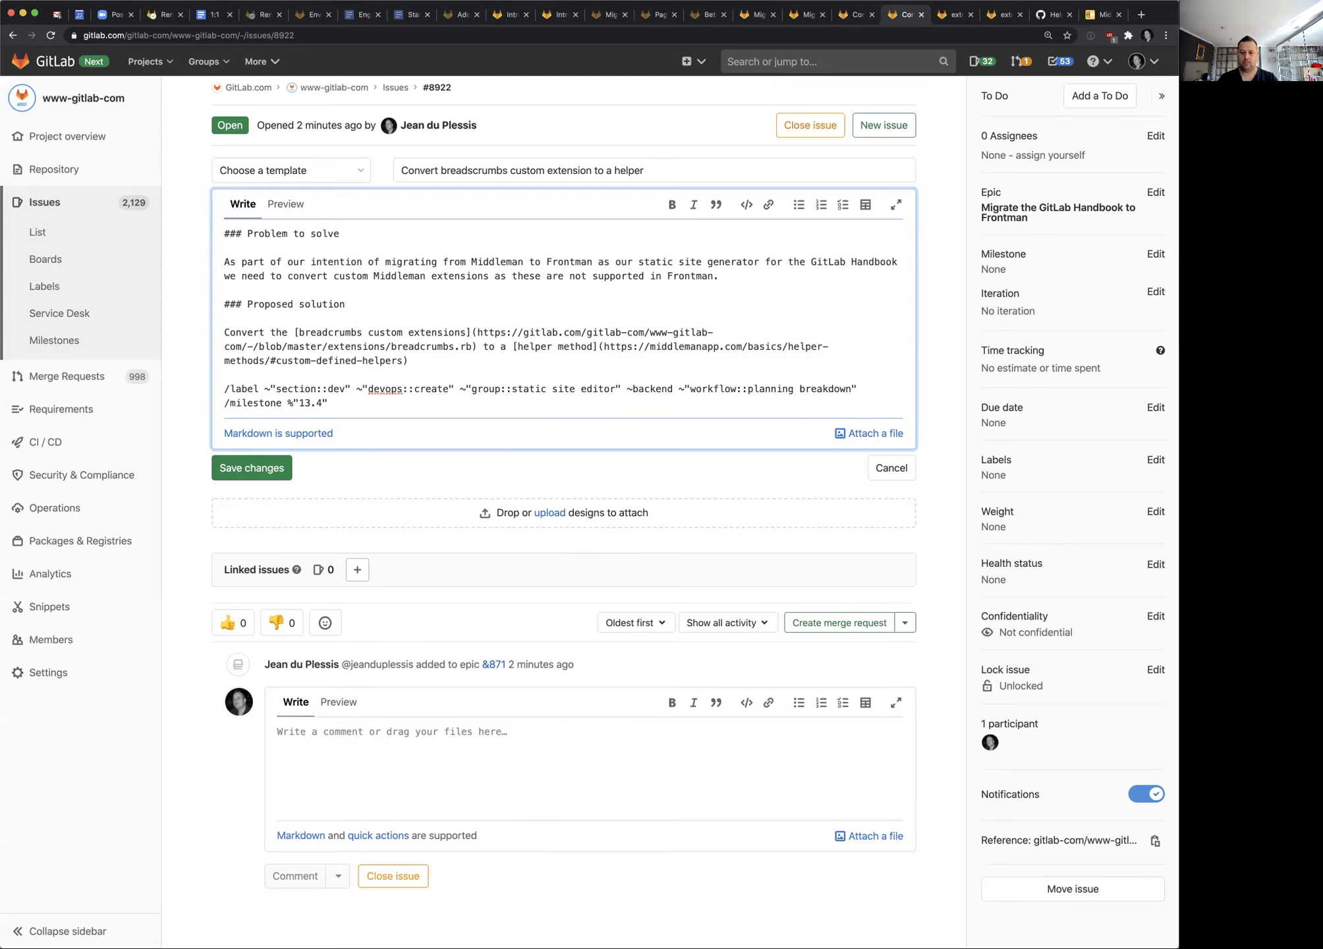
key("super+a")
key("Right")
key("super+Return")
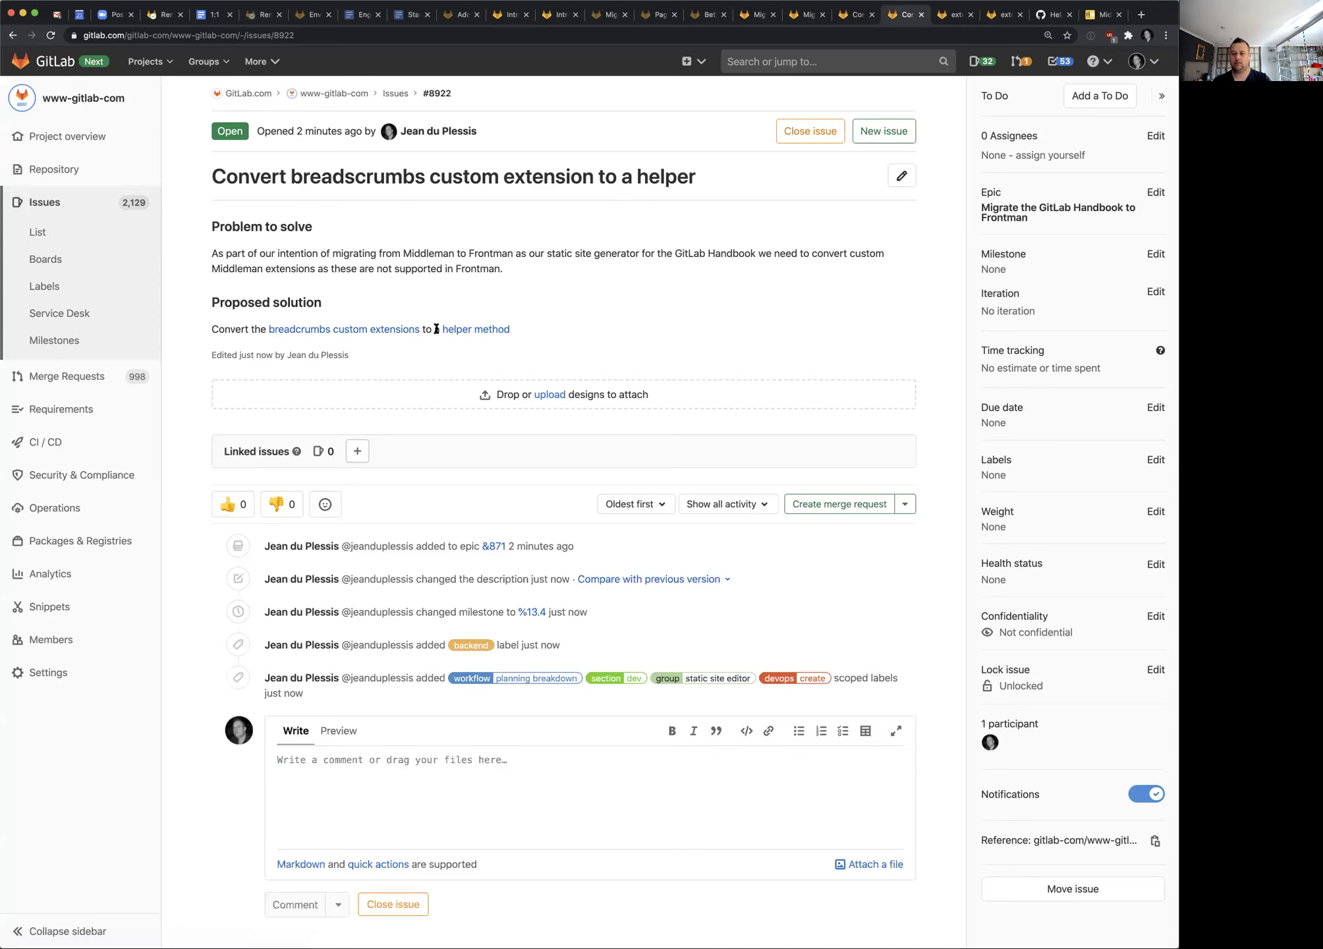
Open issue #8923's description for editing, then bring up the link options for codeowners.rb
left_click_drag(209, 252, 666, 287)
left_click(666, 287)
left_click(859, 20)
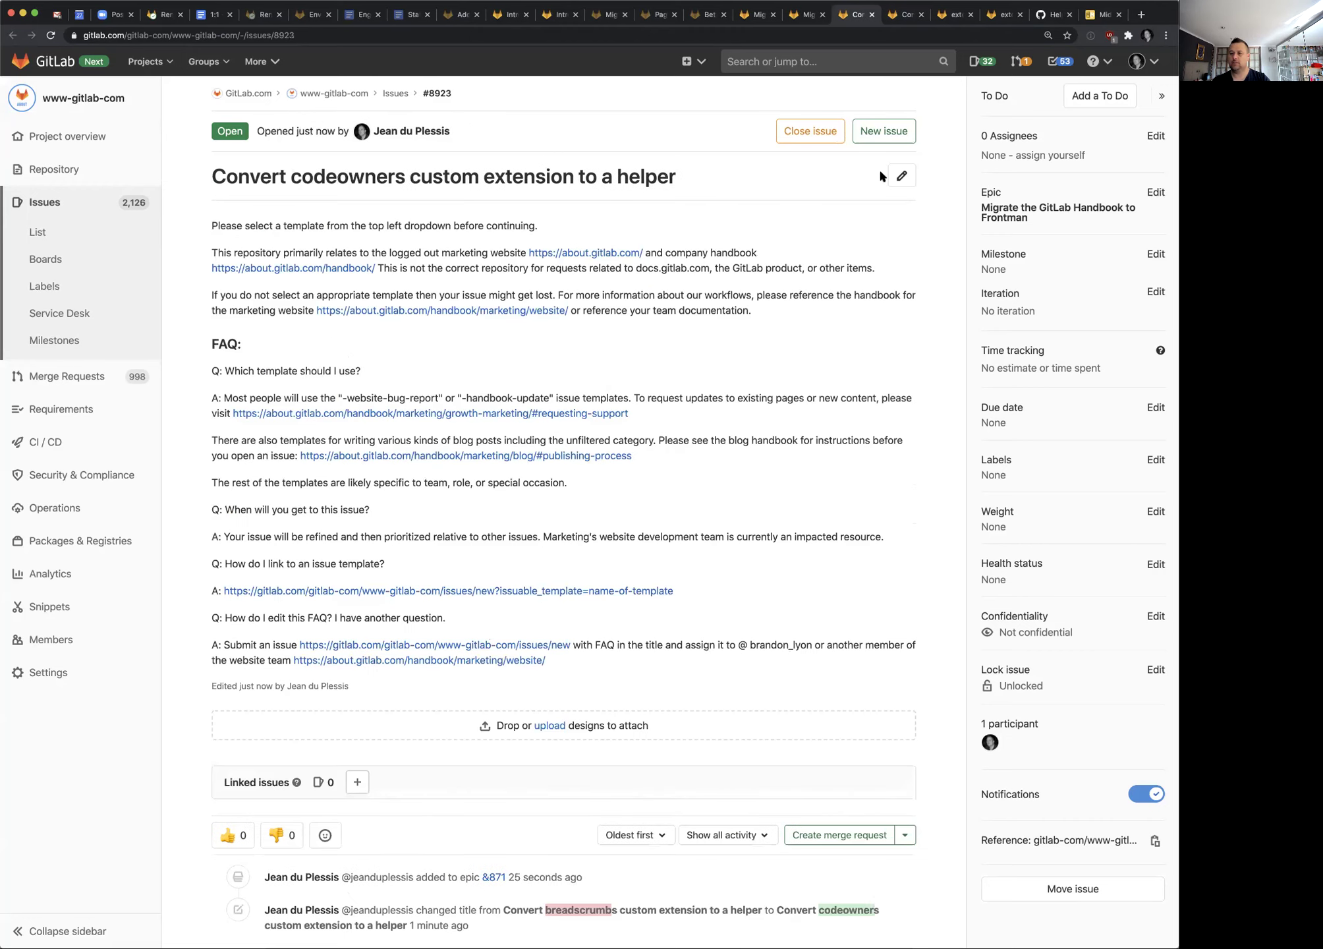
left_click(902, 175)
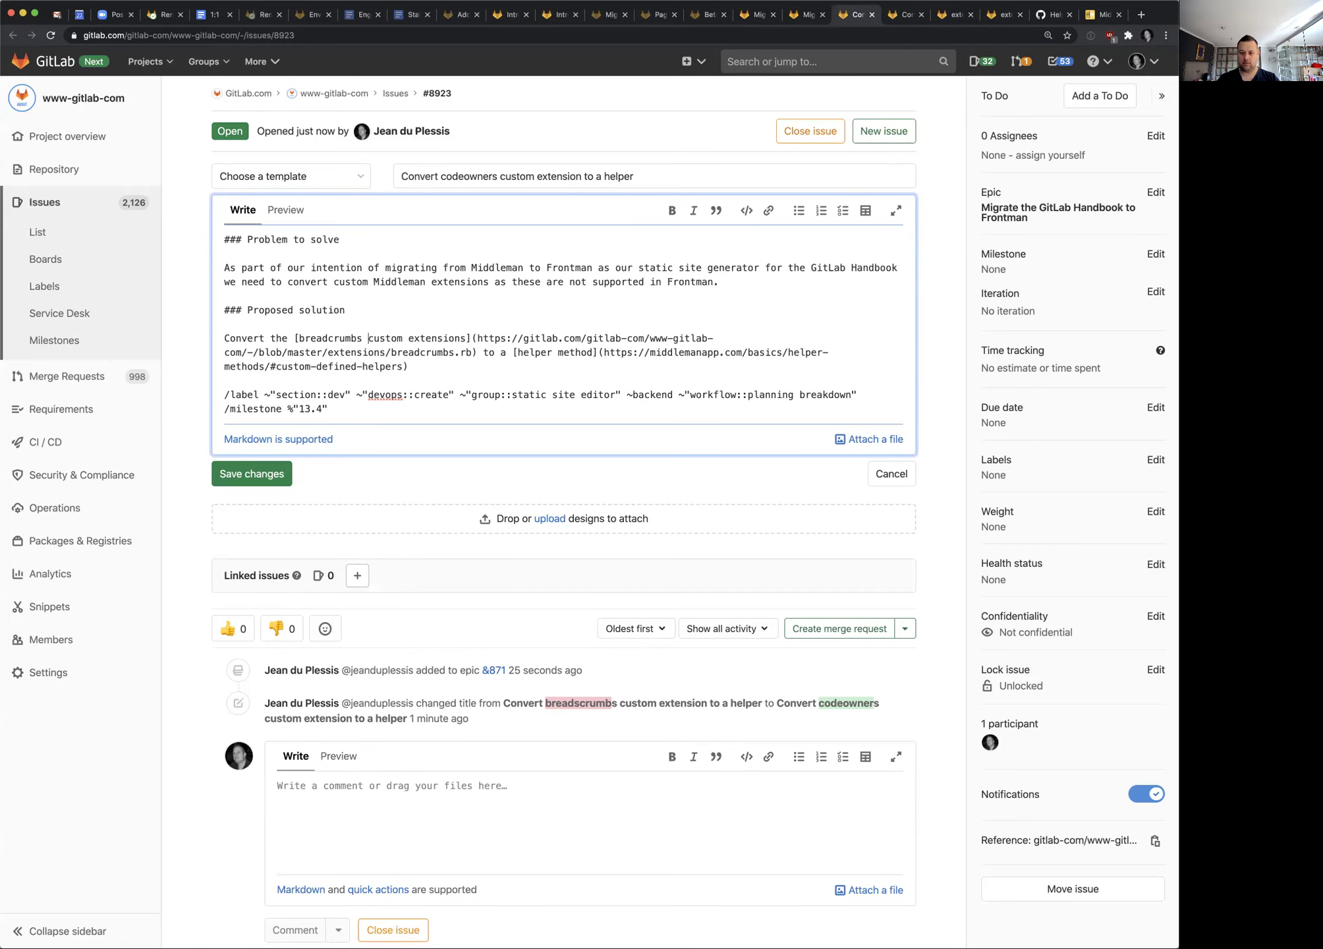
left_click(954, 15)
right_click(401, 336)
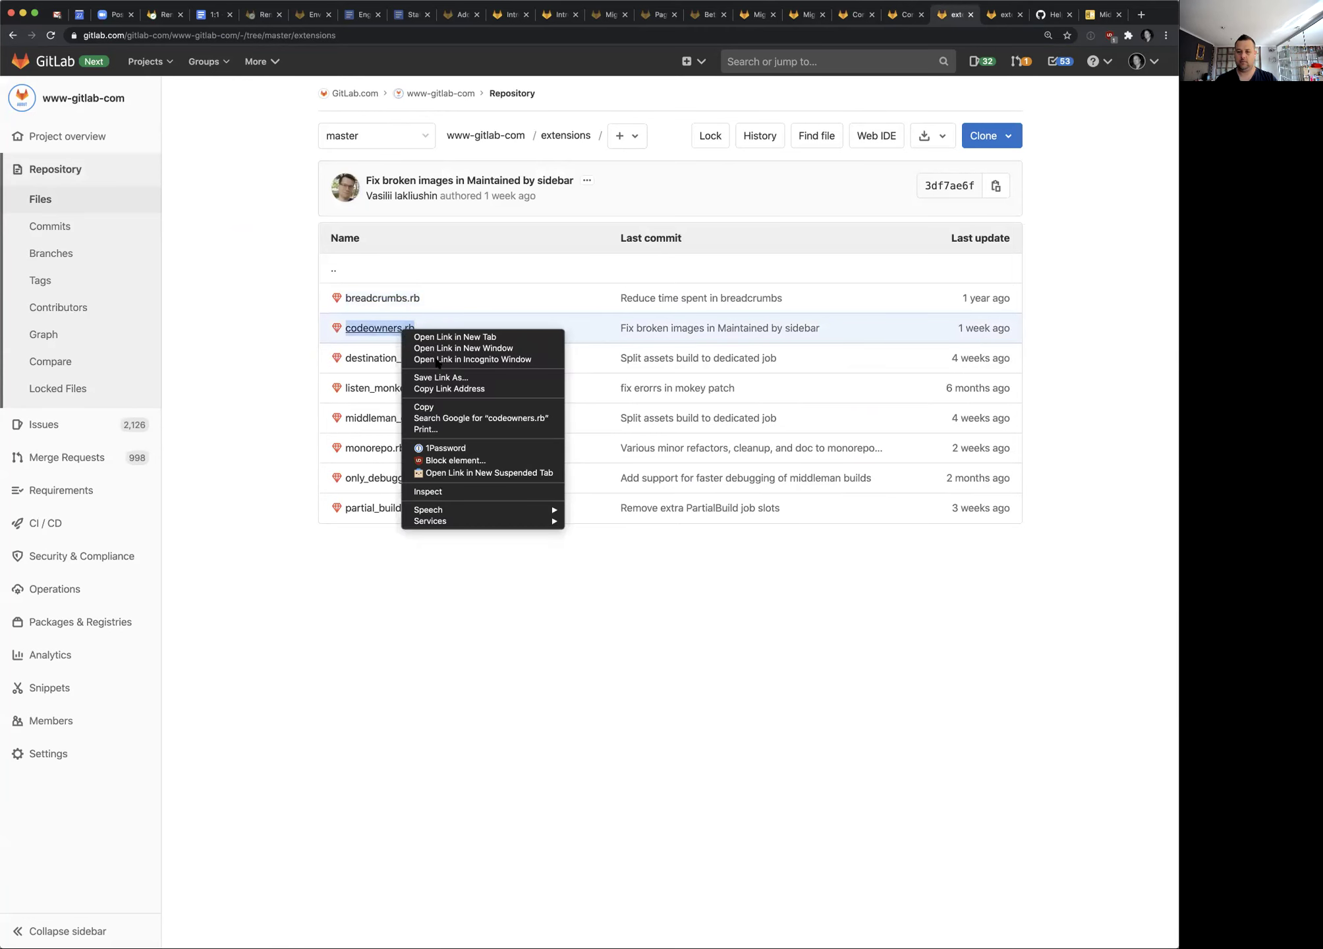
Copy the codeowners.rb link and change the link text 'breadcrumbs' to 'codeowners' in issue #8923
left_click(442, 393)
left_click(853, 15)
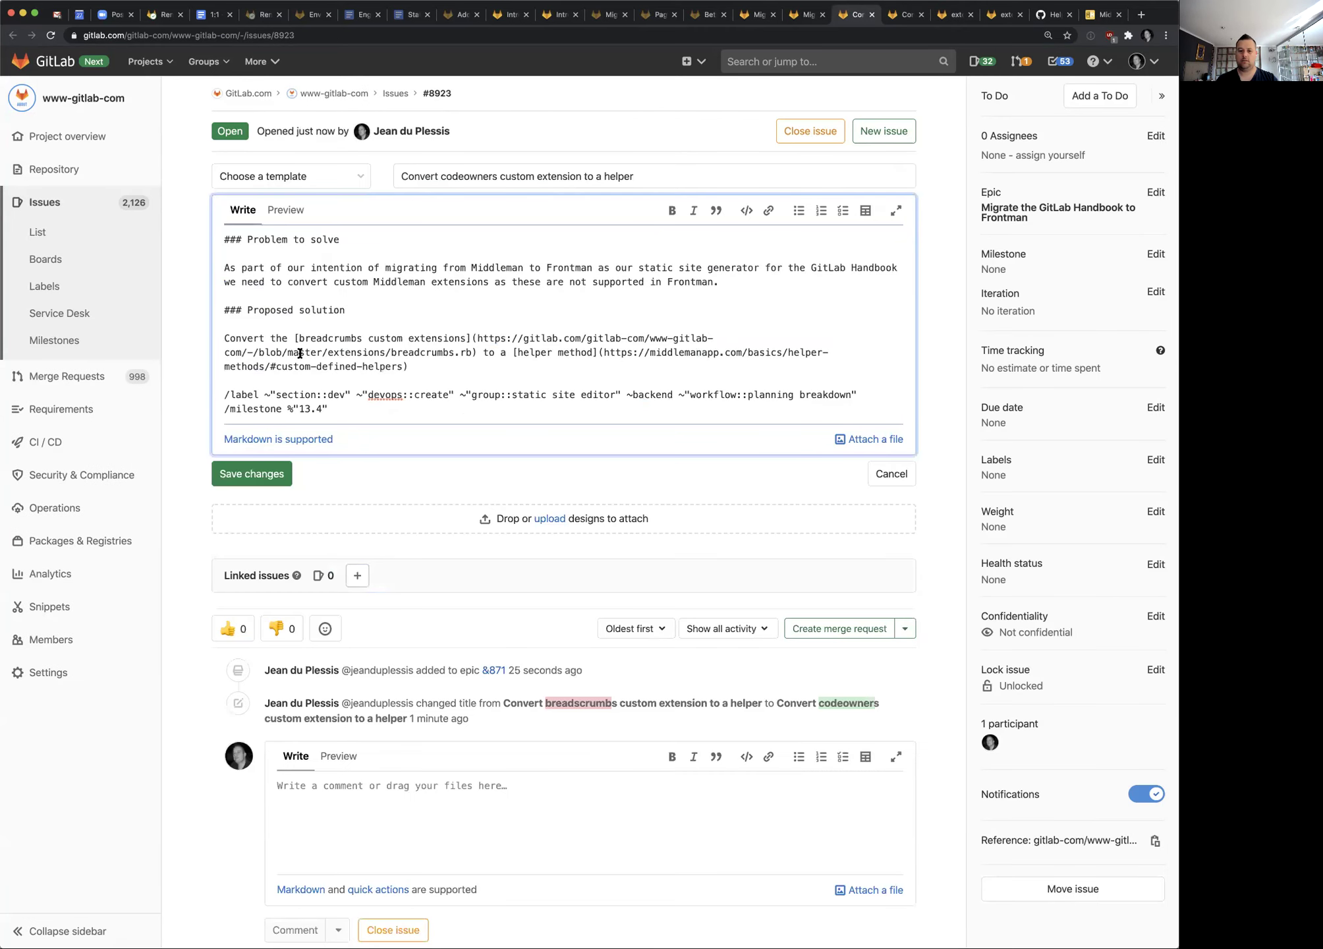
double_click(335, 341)
type("codeowners")
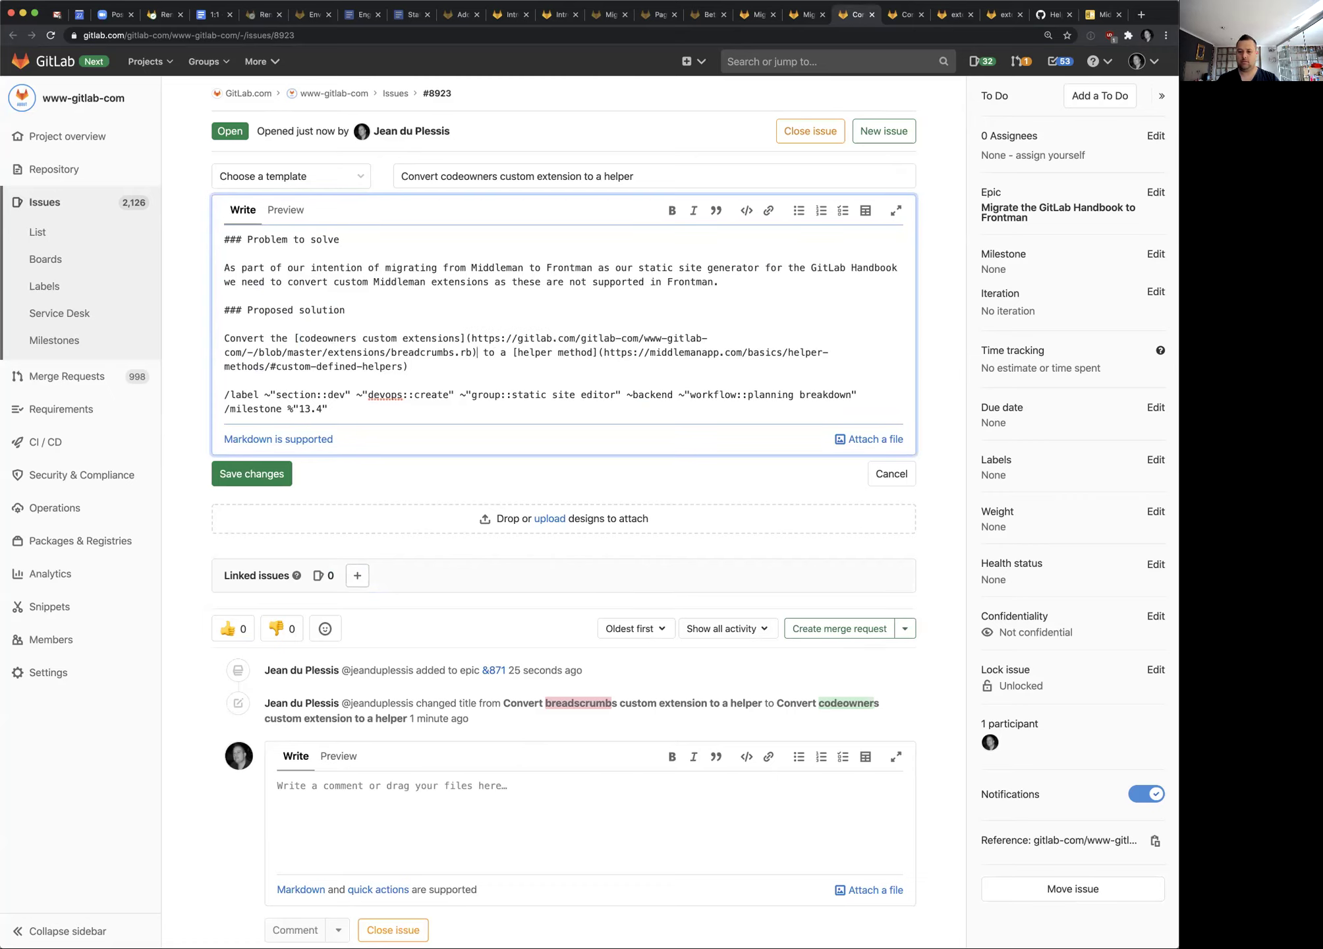
Replace the breadcrumbs.rb URL with the codeowners.rb link and save the description
key("shift+Left")
key("shift+Left")
key("shift+Left")
key("shift+Left")
key("shift+Left")
key("shift+Left")
key("shift+Left")
key("shift+Left")
key("shift+Left")
key("shift+Left")
key("shift+Left")
key("shift+Left")
key("shift+Left")
key("shift+Left")
key("shift+Left")
key("shift+Left")
key("shift+Left")
key("shift+Left")
key("shift+Left")
key("shift+Left")
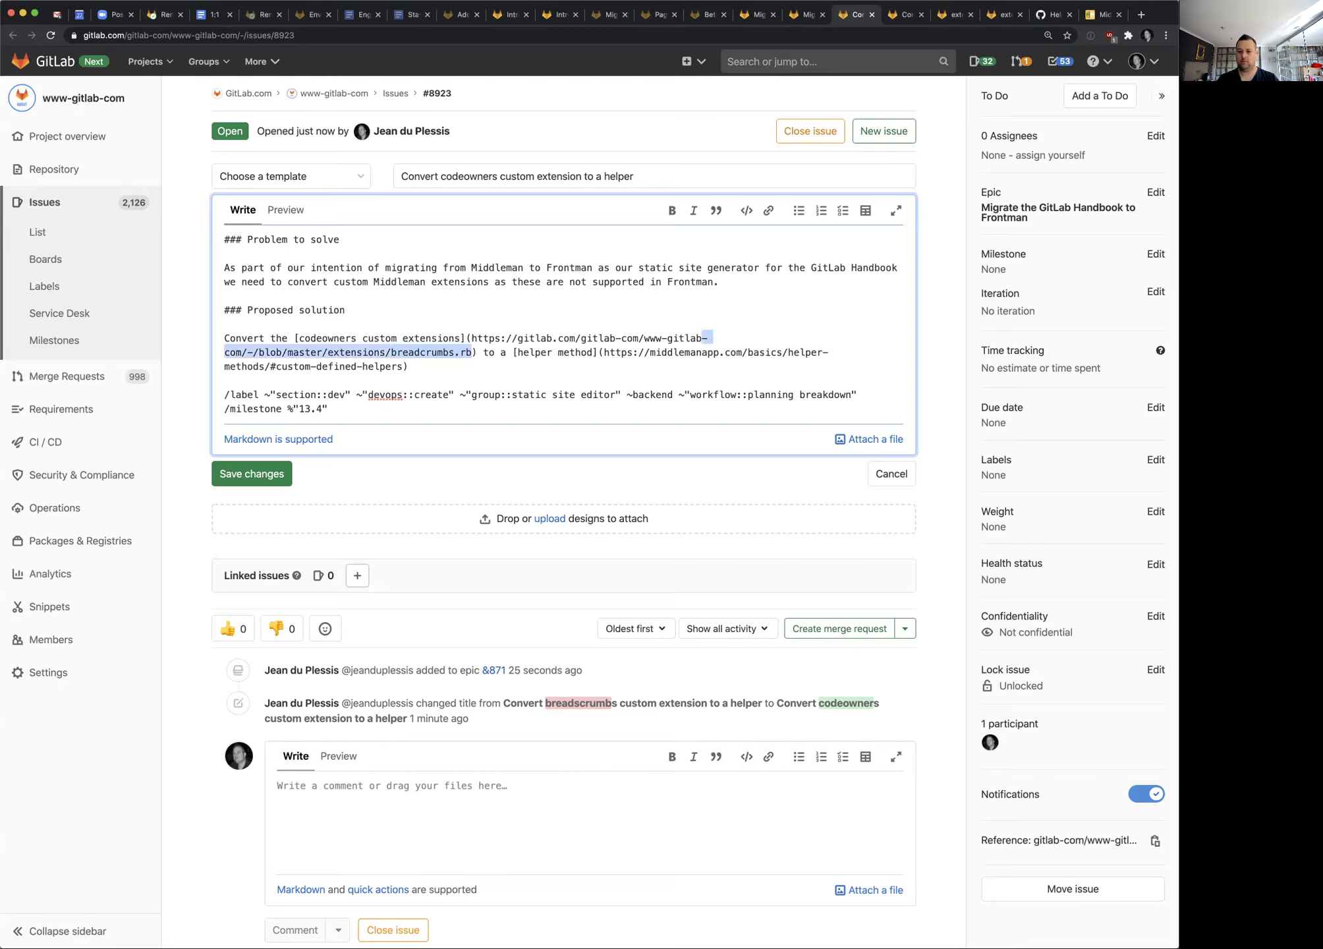
key("shift+Left")
key("shift+Left")
key("shift+Left")
key("shift+Left")
key("shift+Left")
key("shift+Left")
key("shift+Left")
key("shift+Left")
key("shift+Left")
key("shift+Left")
key("shift+Left")
key("shift+Left")
key("shift+Left")
key("shift+Left")
key("shift+Left")
key("shift+Left")
key("shift+Left")
key("shift+Left")
key("shift+Left")
key("shift+Left")
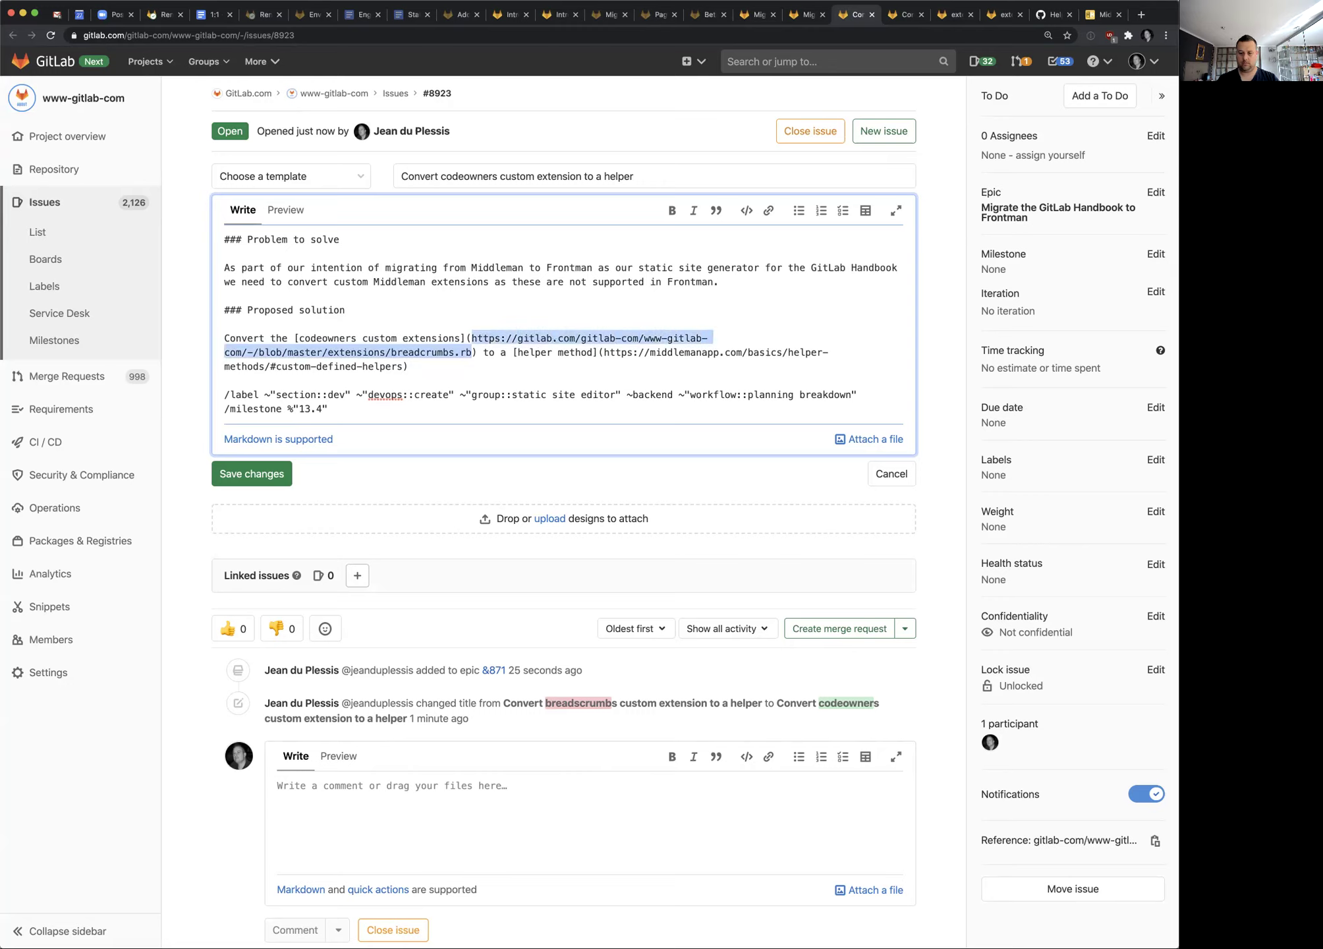
key("super+v")
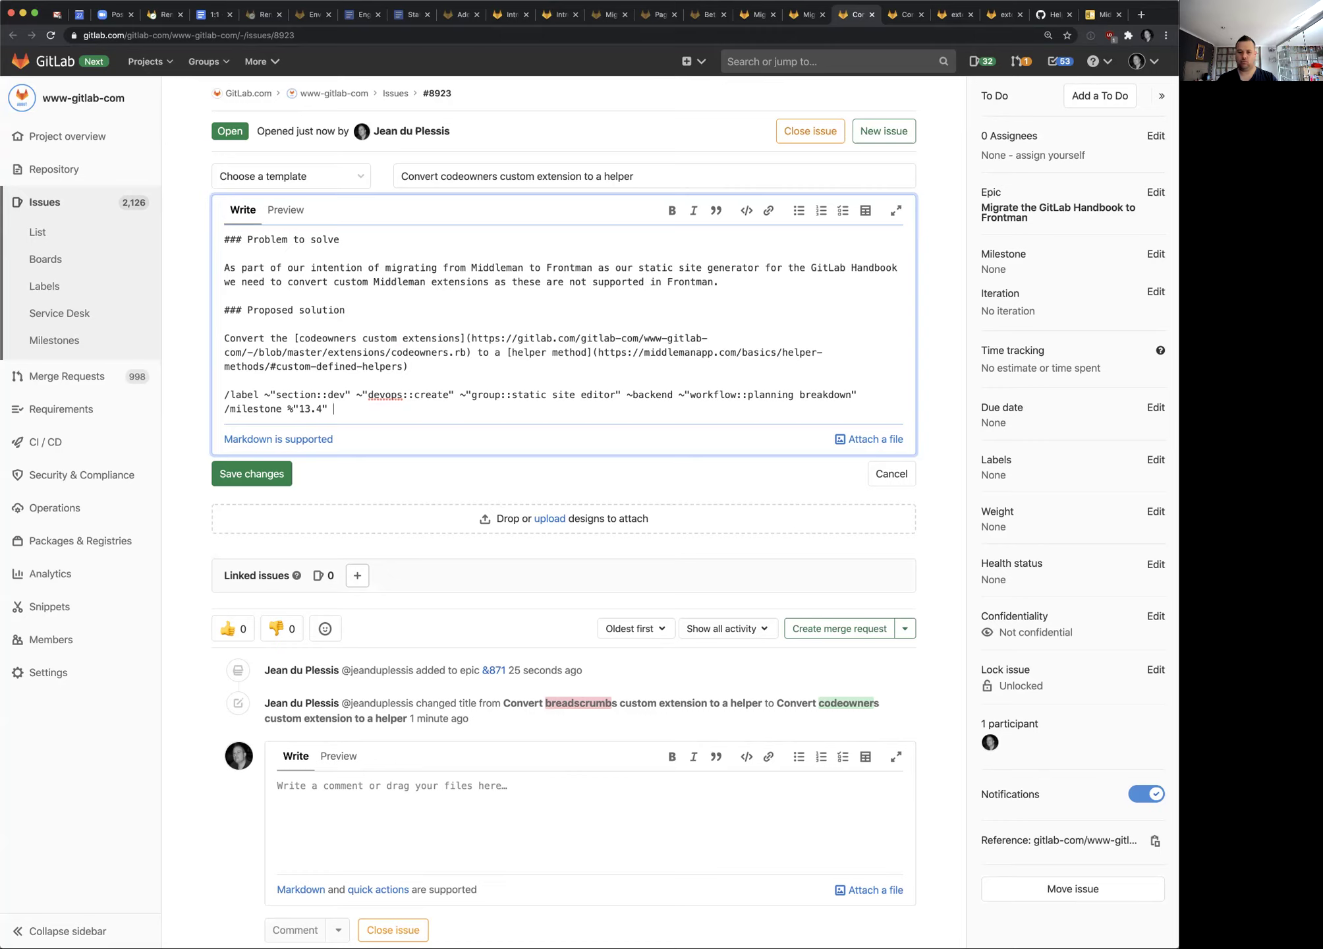
key("super+Return")
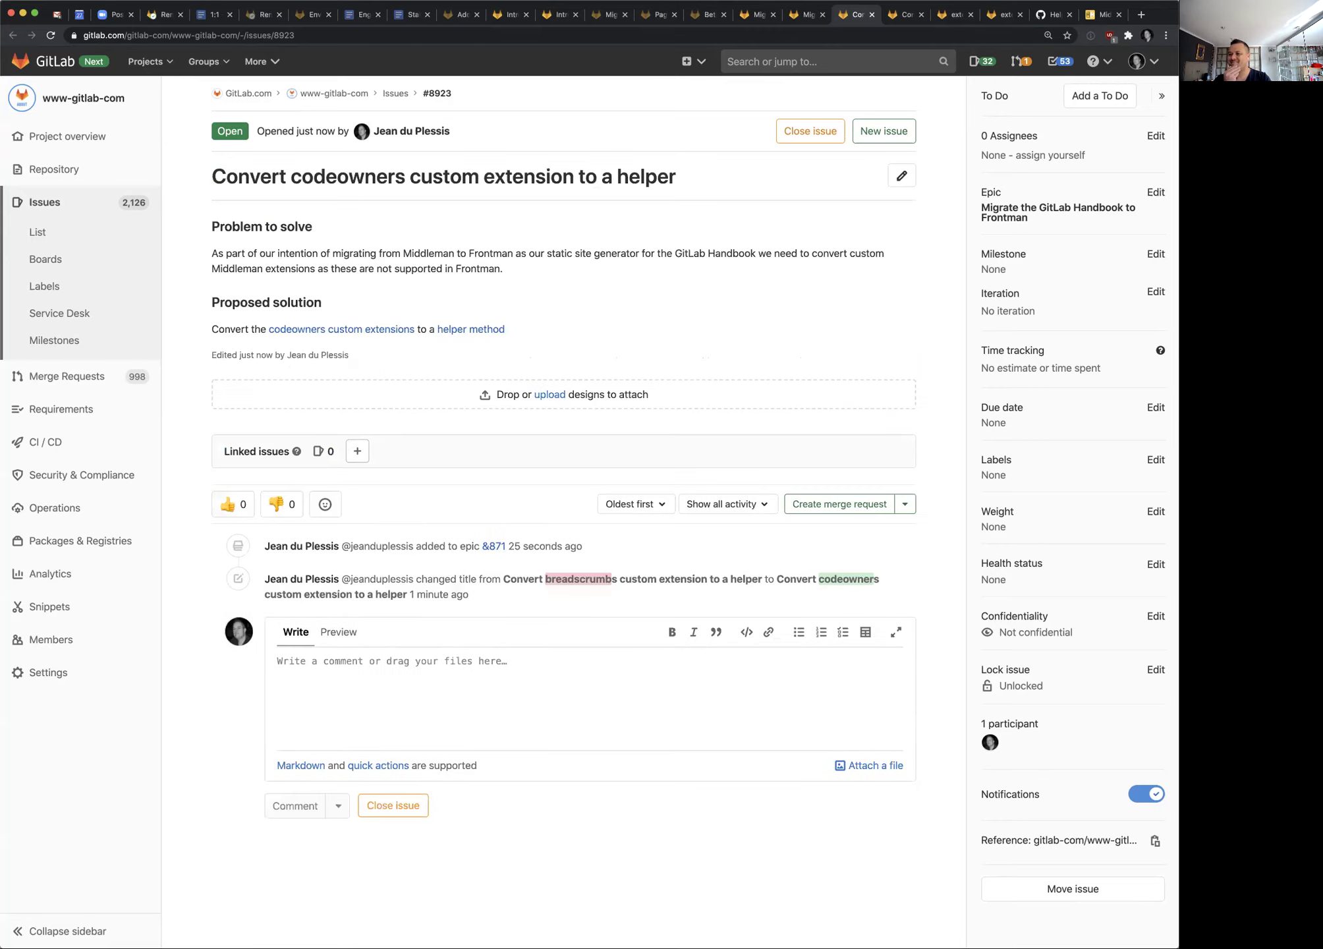
Reload issue #8923 to confirm its labels and milestone 13.4, then return to epic &871
key("super+r")
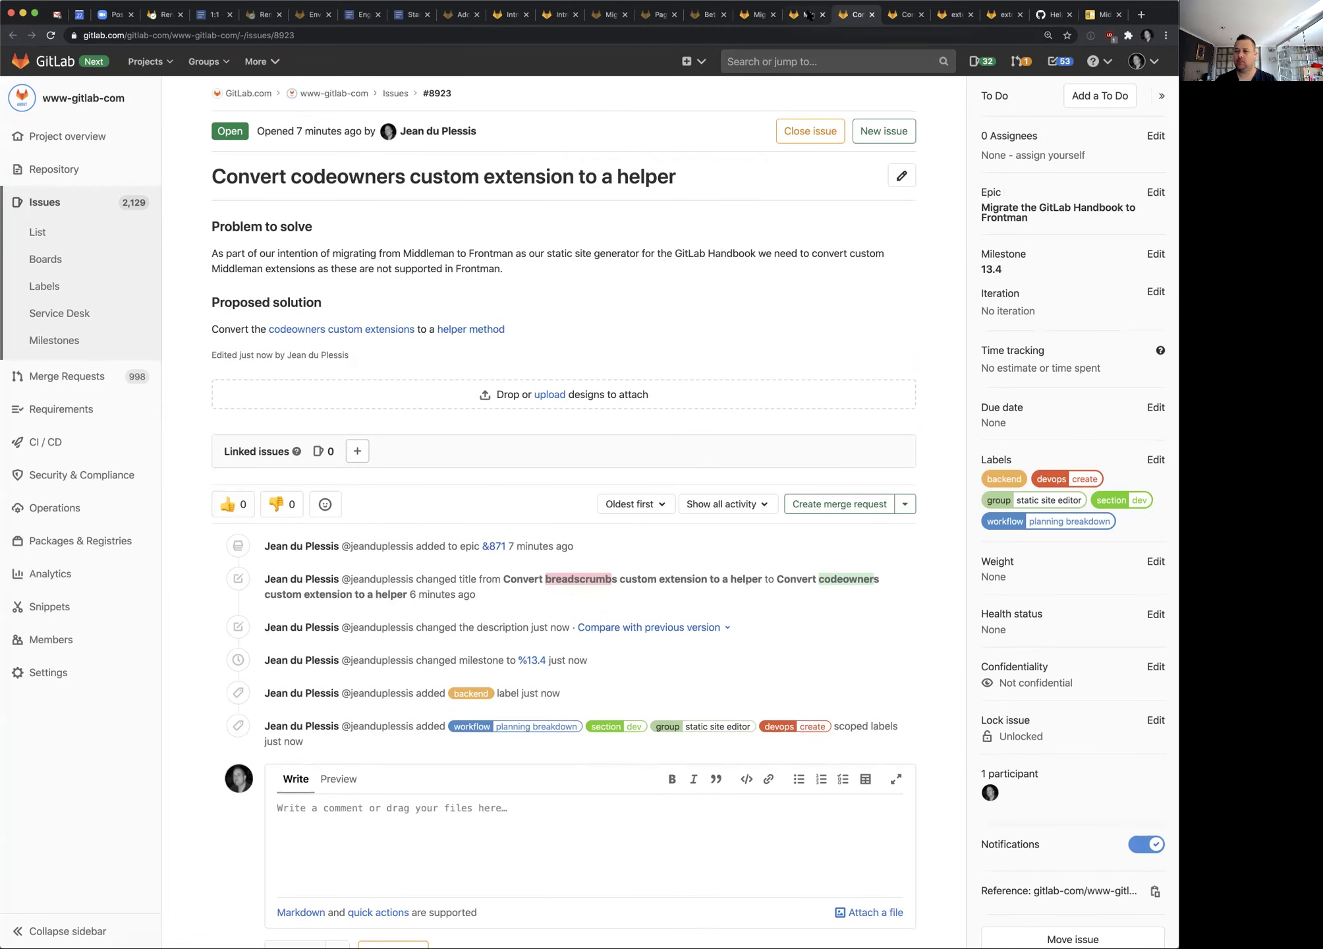
left_click(900, 14)
left_click(858, 14)
left_click(814, 14)
Open the child issue 'Add monorepo support for Frontman' from epic &871 in a new tab
left_click(462, 239)
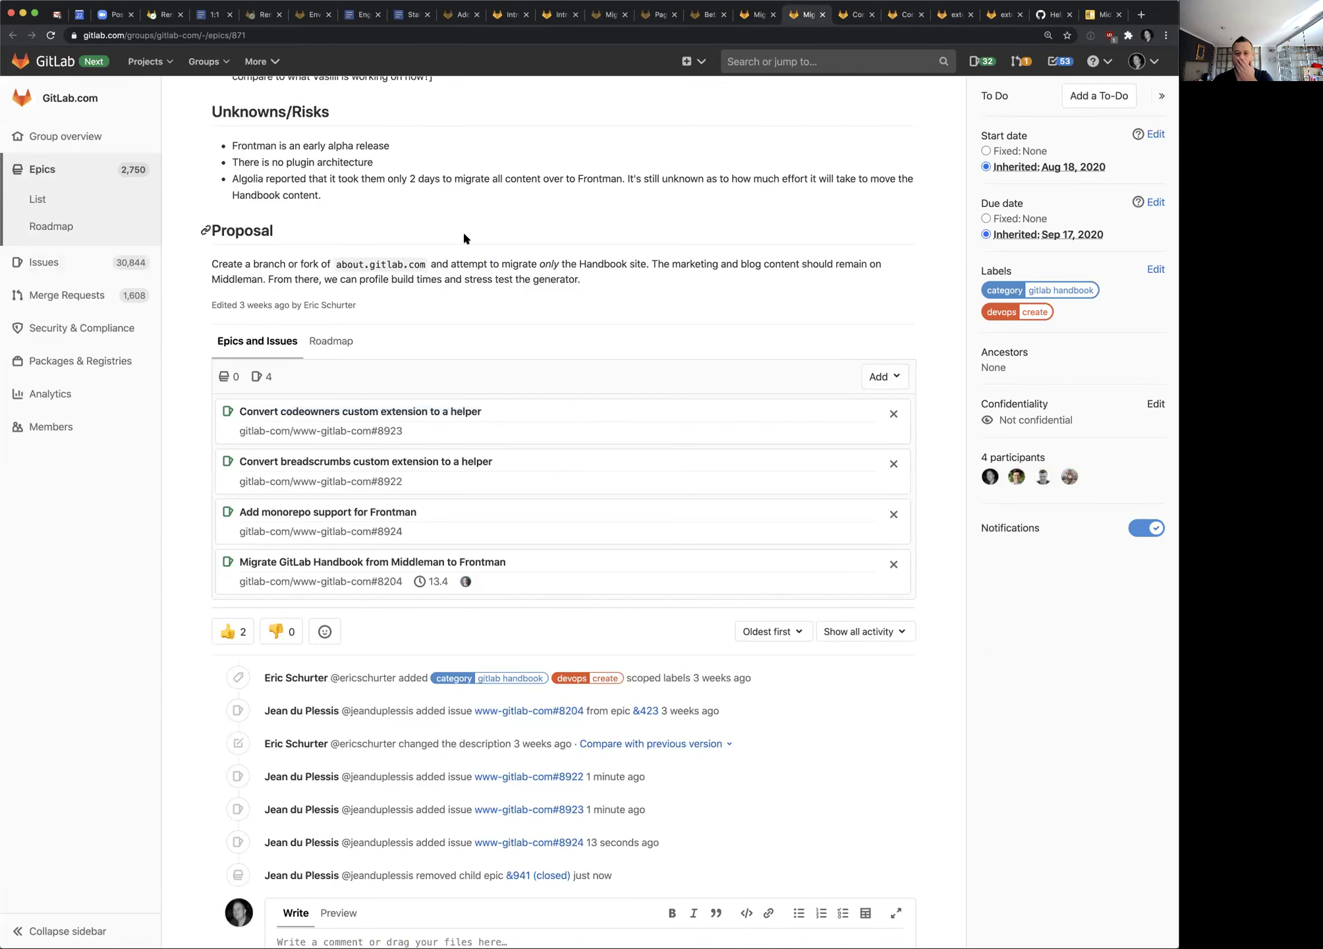
scroll(464, 239, "up", 2)
scroll(455, 297, "down", 3)
scroll(443, 343, "down", 3)
right_click(379, 375)
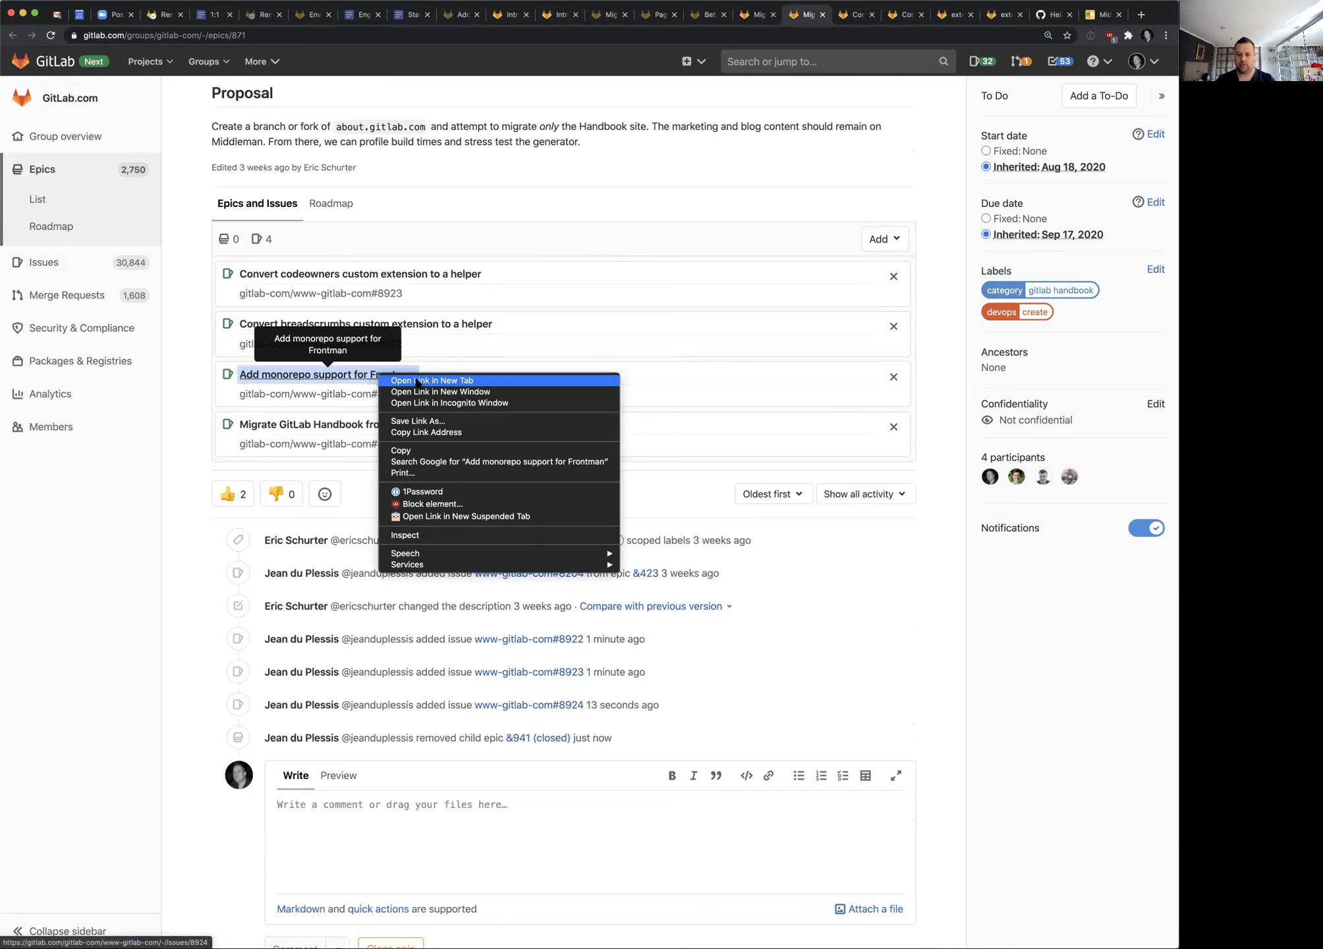
left_click(432, 380)
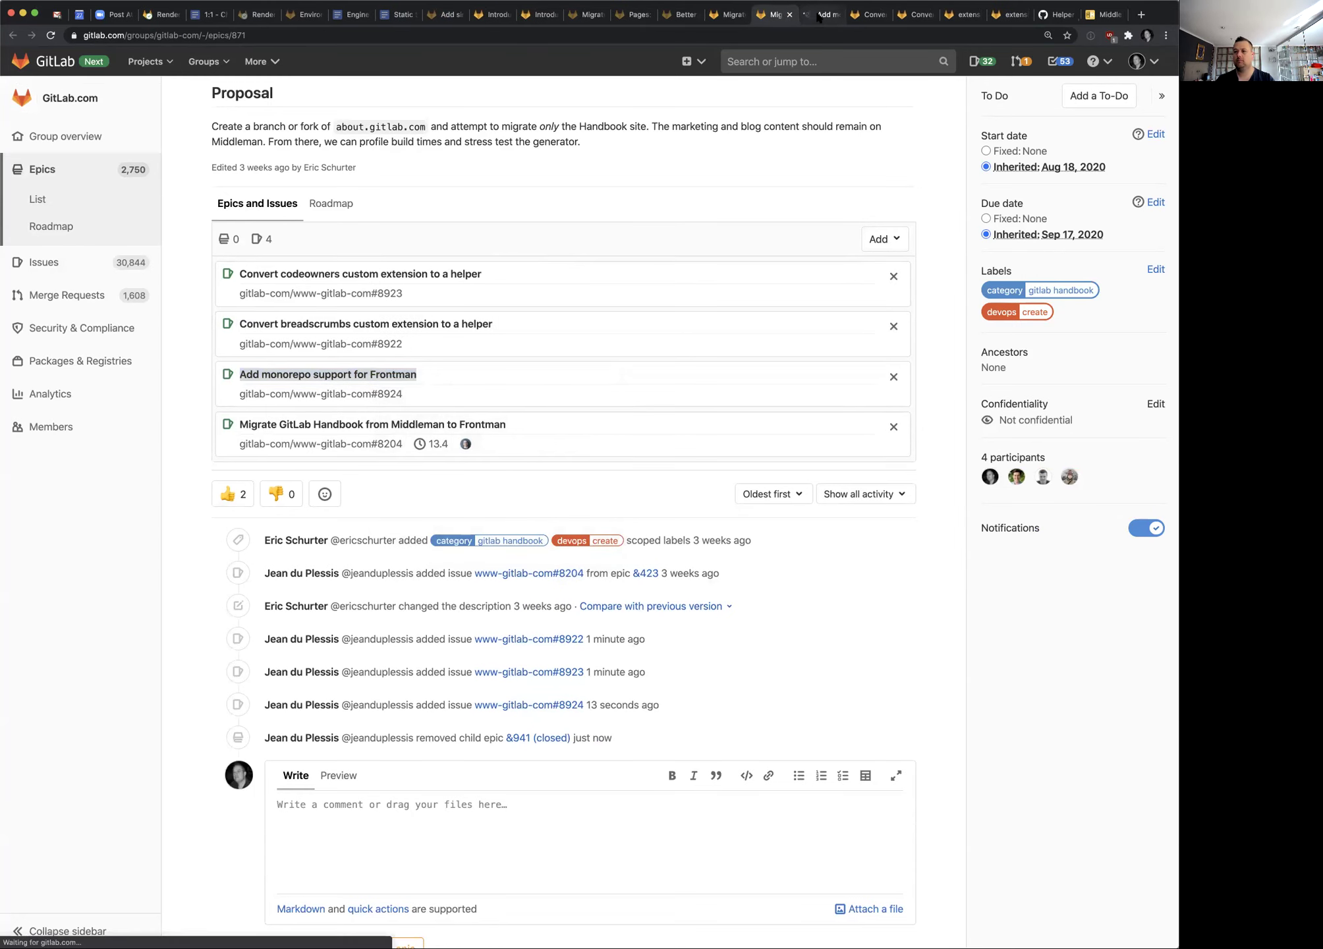
Replace issue #8924's template description with '### Problem to solve' and 'As part of our attempt to migrate to Frontman'
left_click(817, 16)
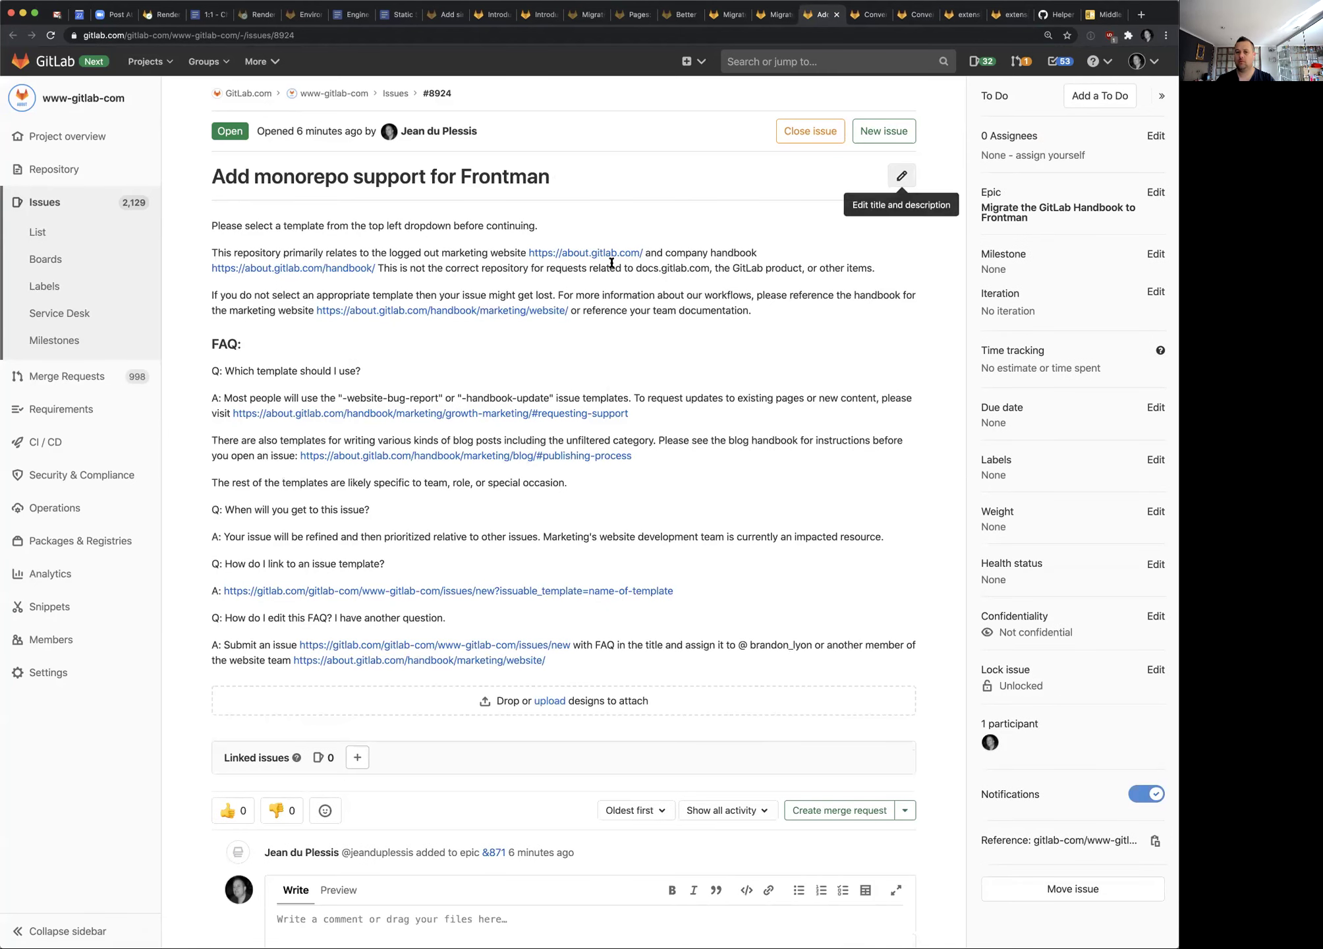
key("super+a")
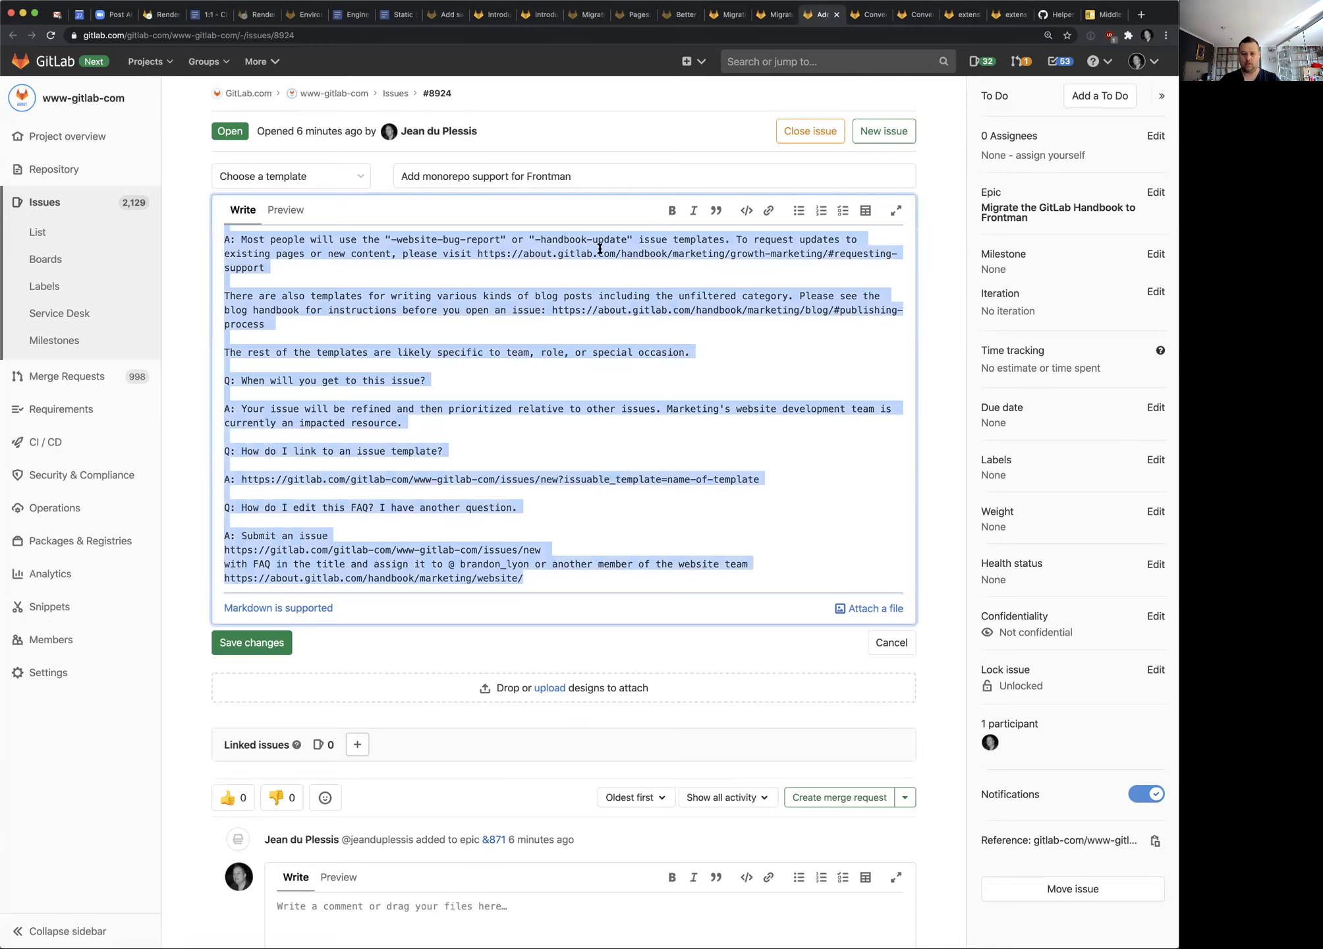
type("### Problem to solve")
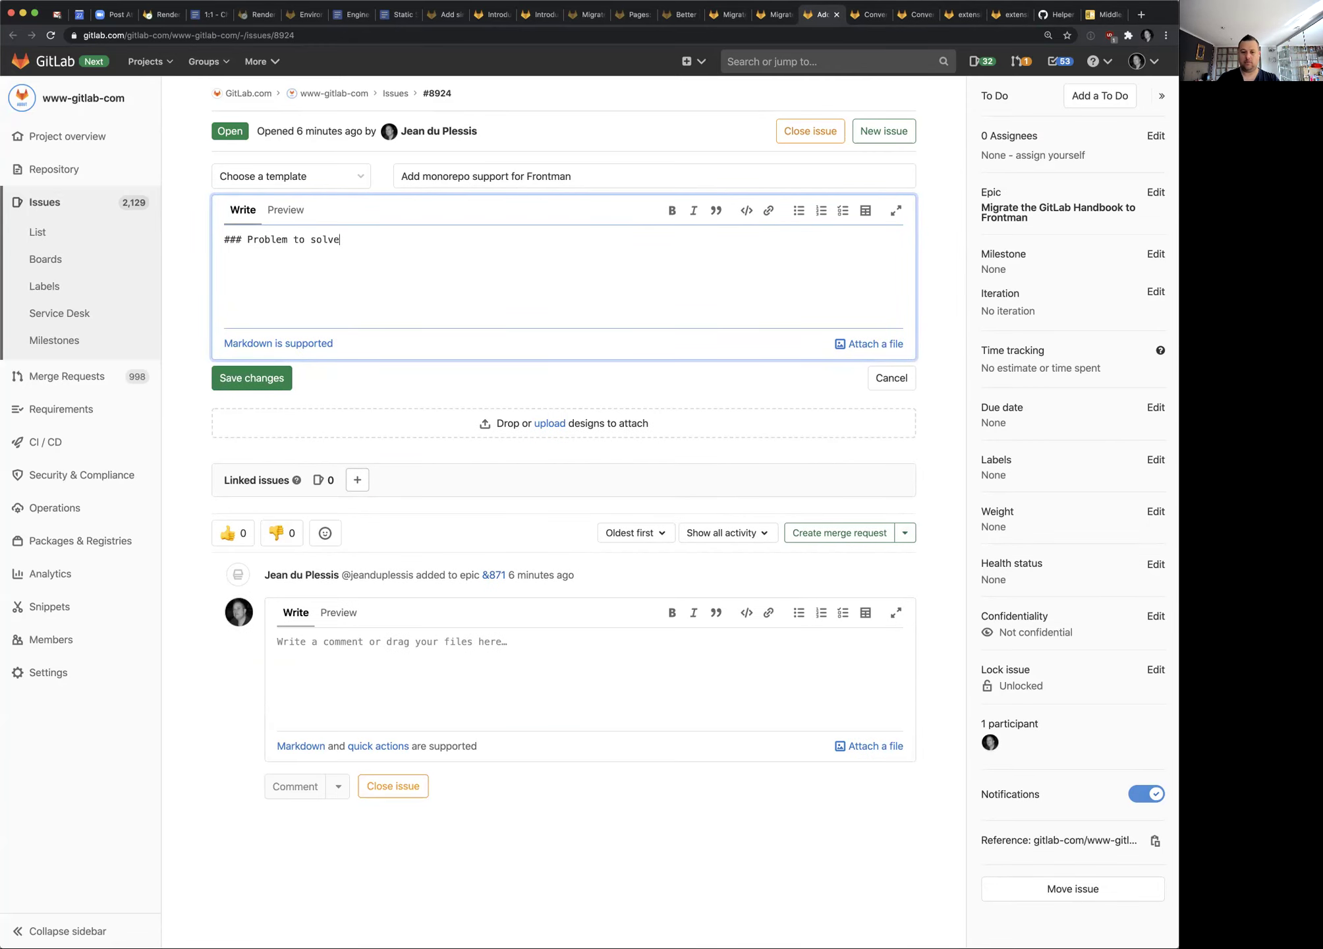
type("Frontman")
key("alt+BackSpace")
type("As part of our migration")
key("alt+BackSpace")
type("attempt to migrate to Frontman")
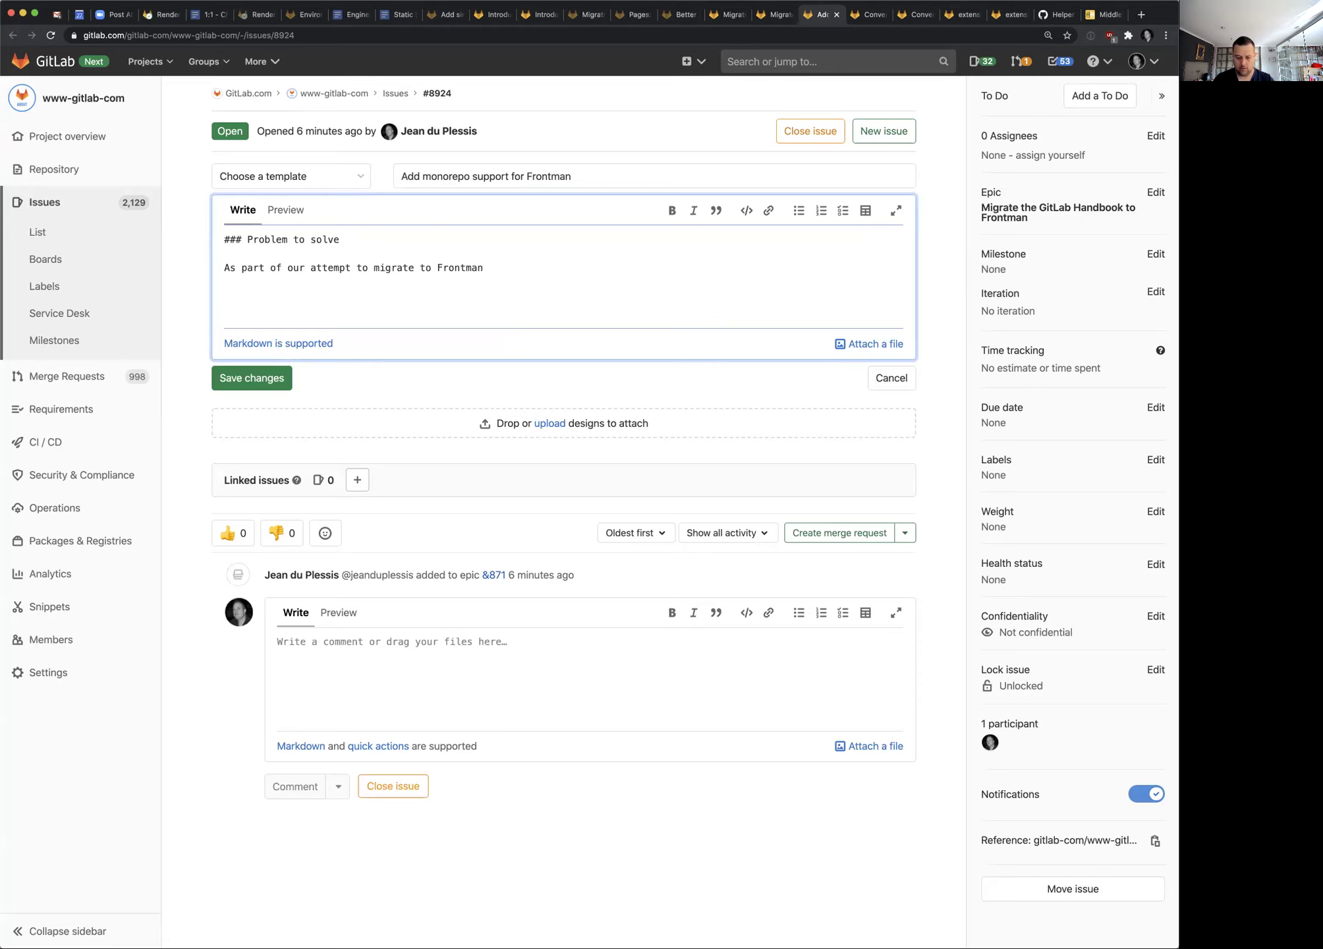
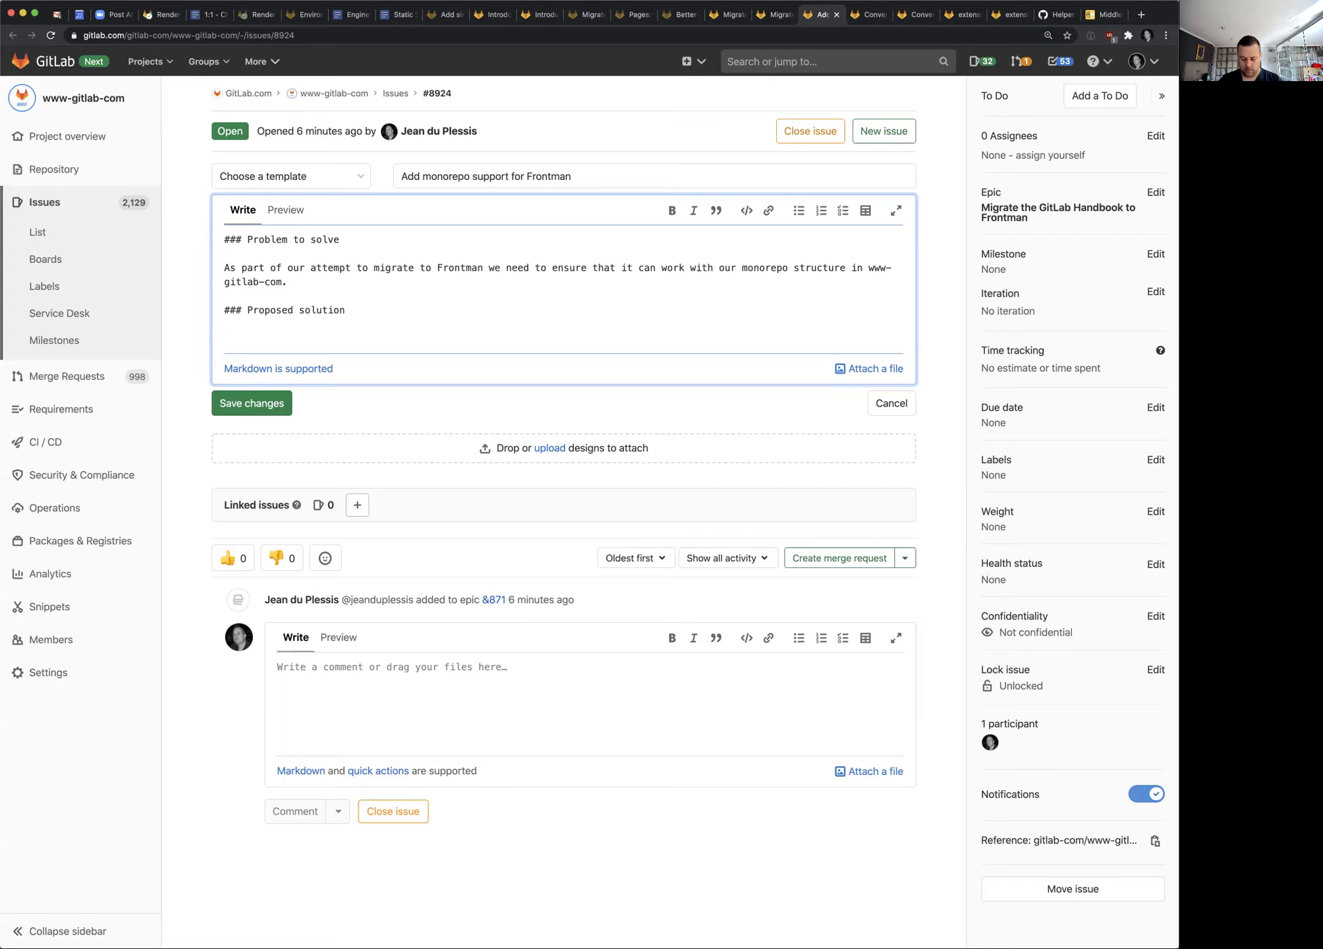
Write the proposed solution: add monorepo support to Frontman via a patch, then contribute it upstream to the Frontman project
type("A")
type("dd")
type(" f")
type("upport")
type(" for monorepo")
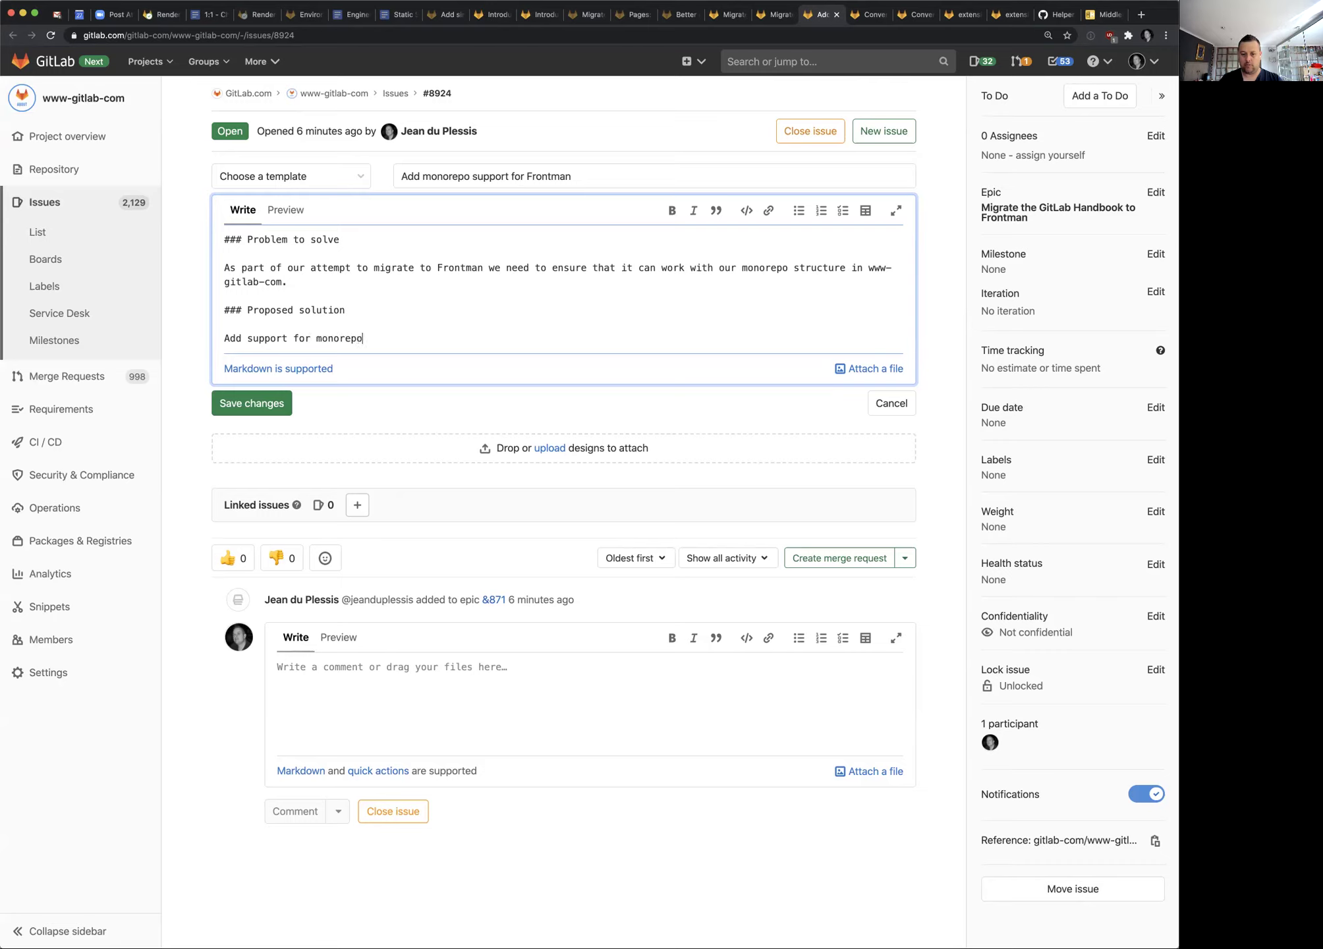
type(" structures to Frontman")
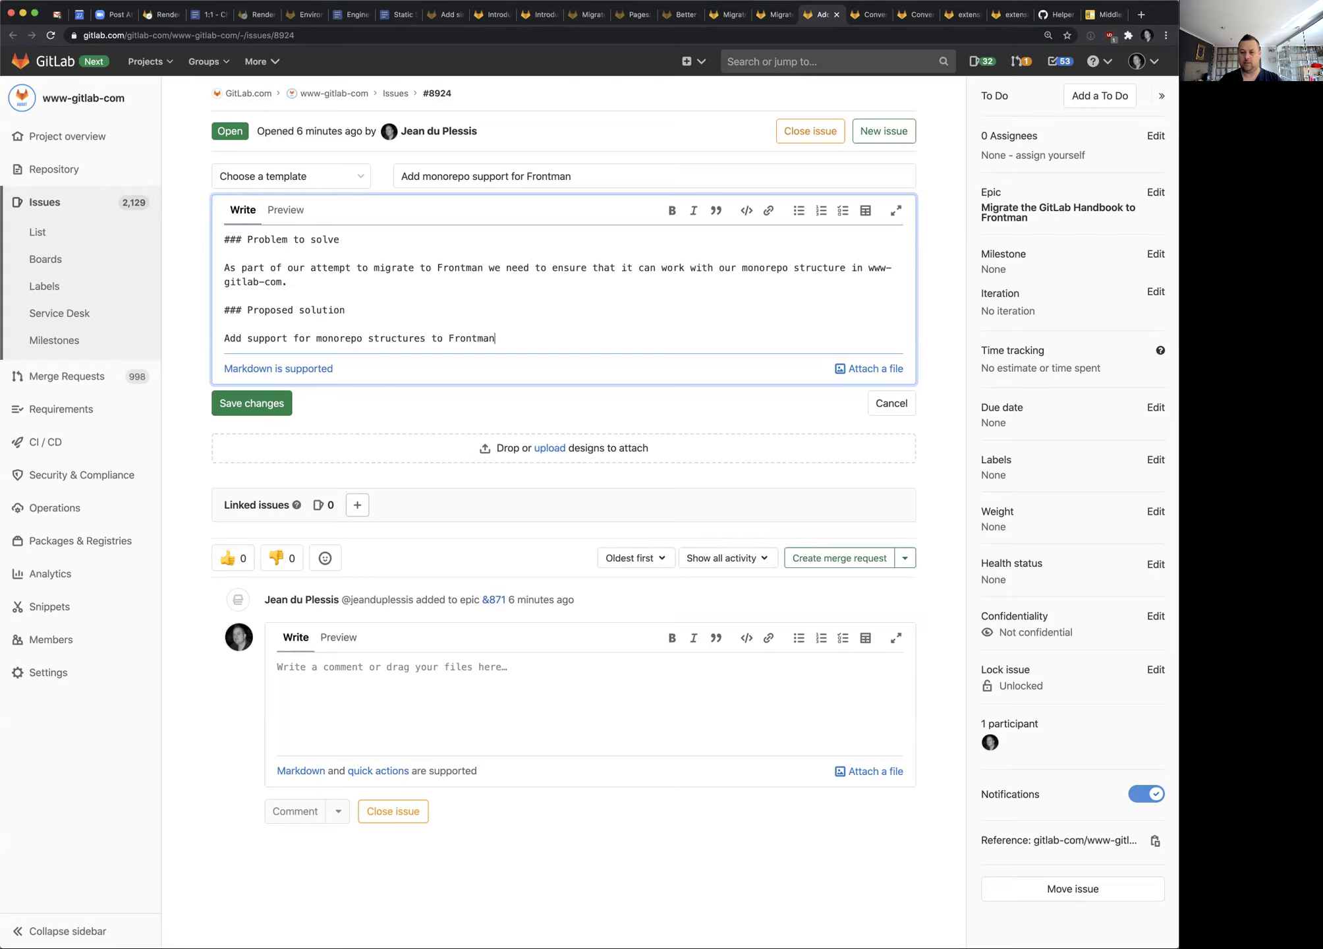
type(" through a patch.")
key("Return")
type("Contribute the patch upstream as")
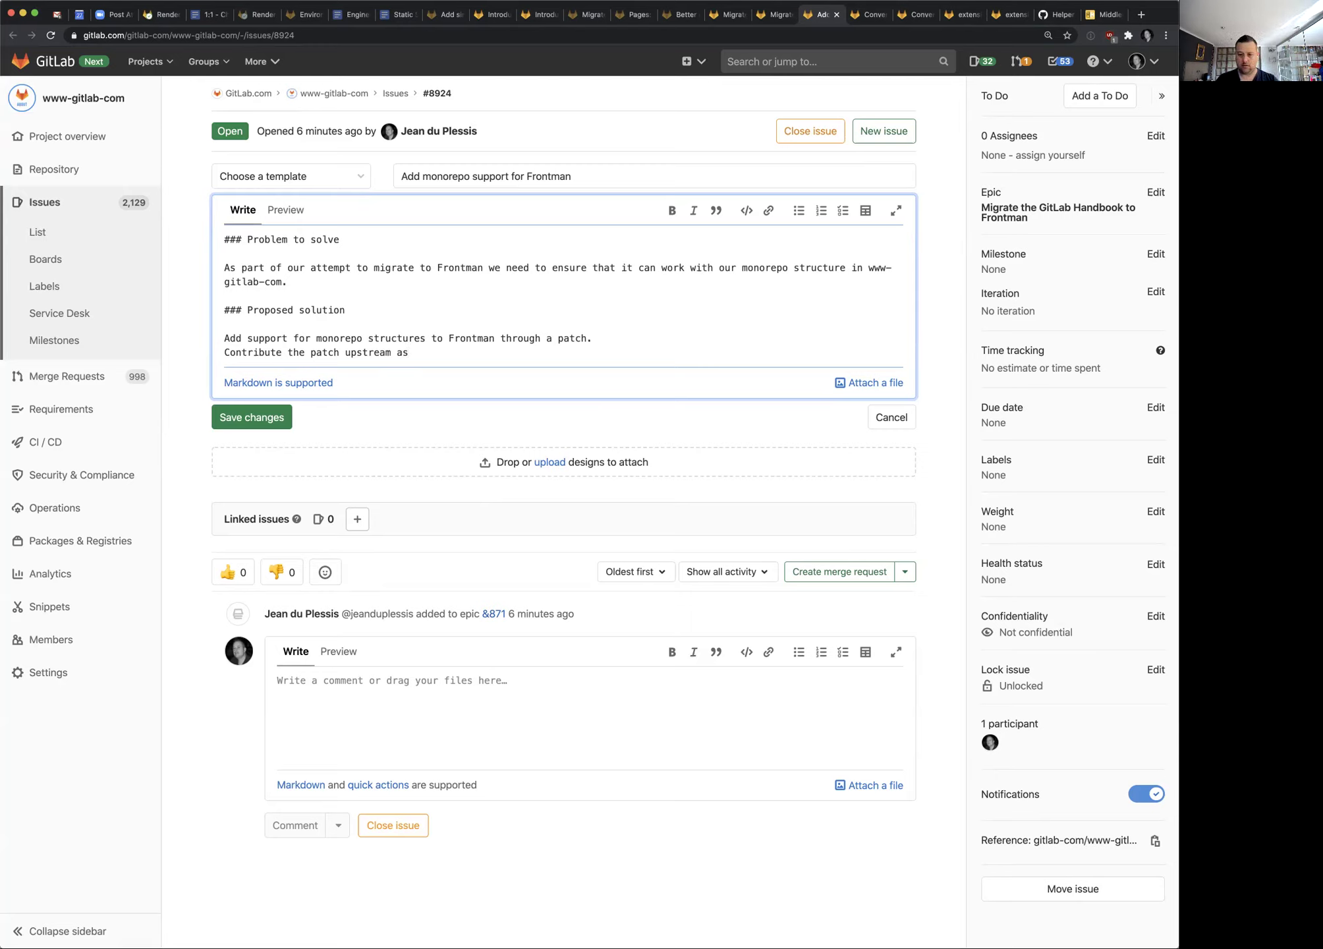
key("BackSpace")
key("BackSpace")
type("to the Frontman project:")
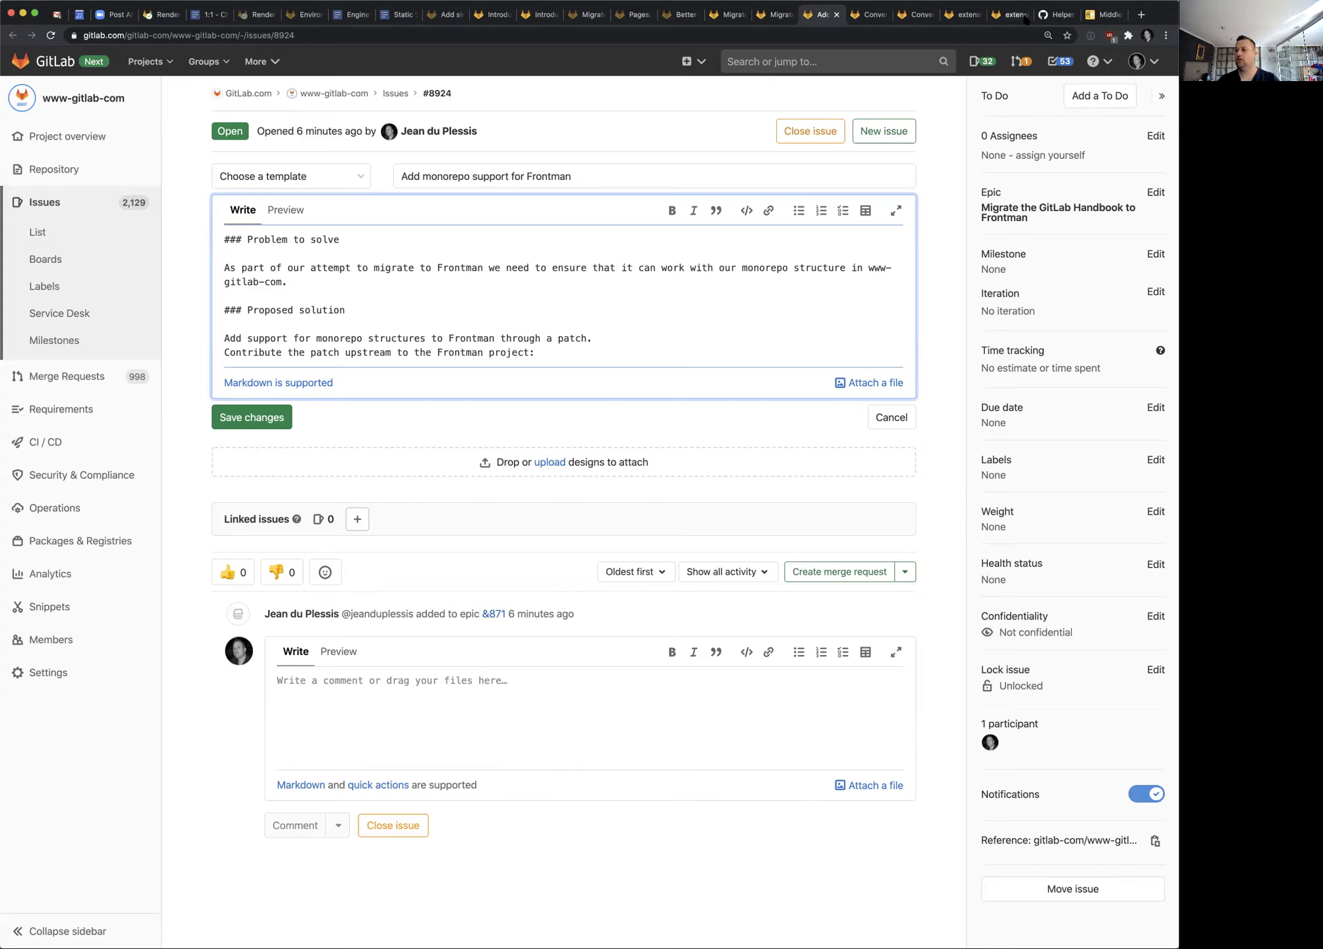
Copy the Frontman GitHub repository URL and paste it after the upstream-contribution sentence
left_click(1054, 15)
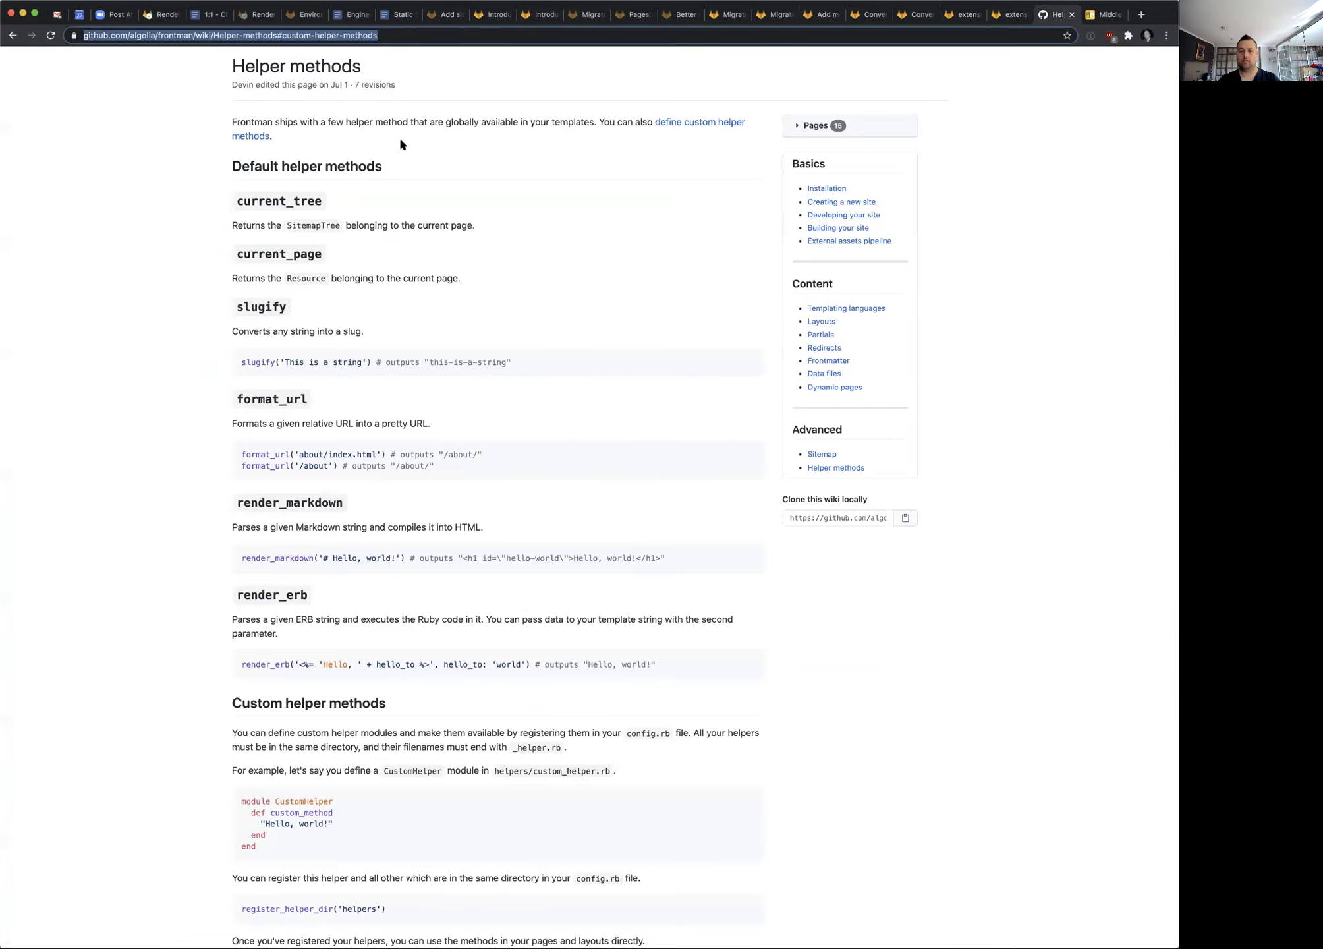
left_click(207, 35)
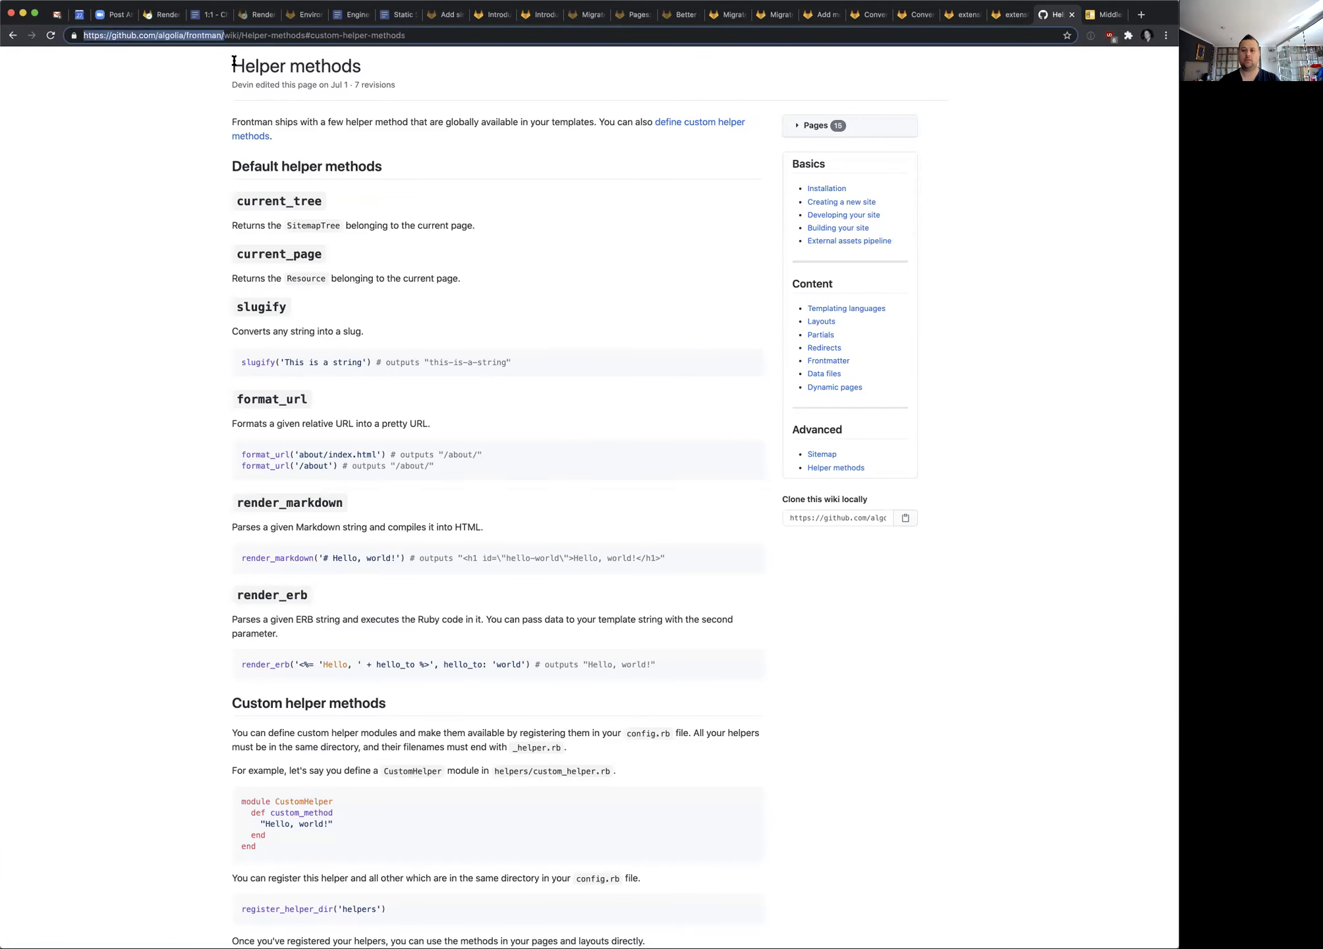
left_click(994, 16)
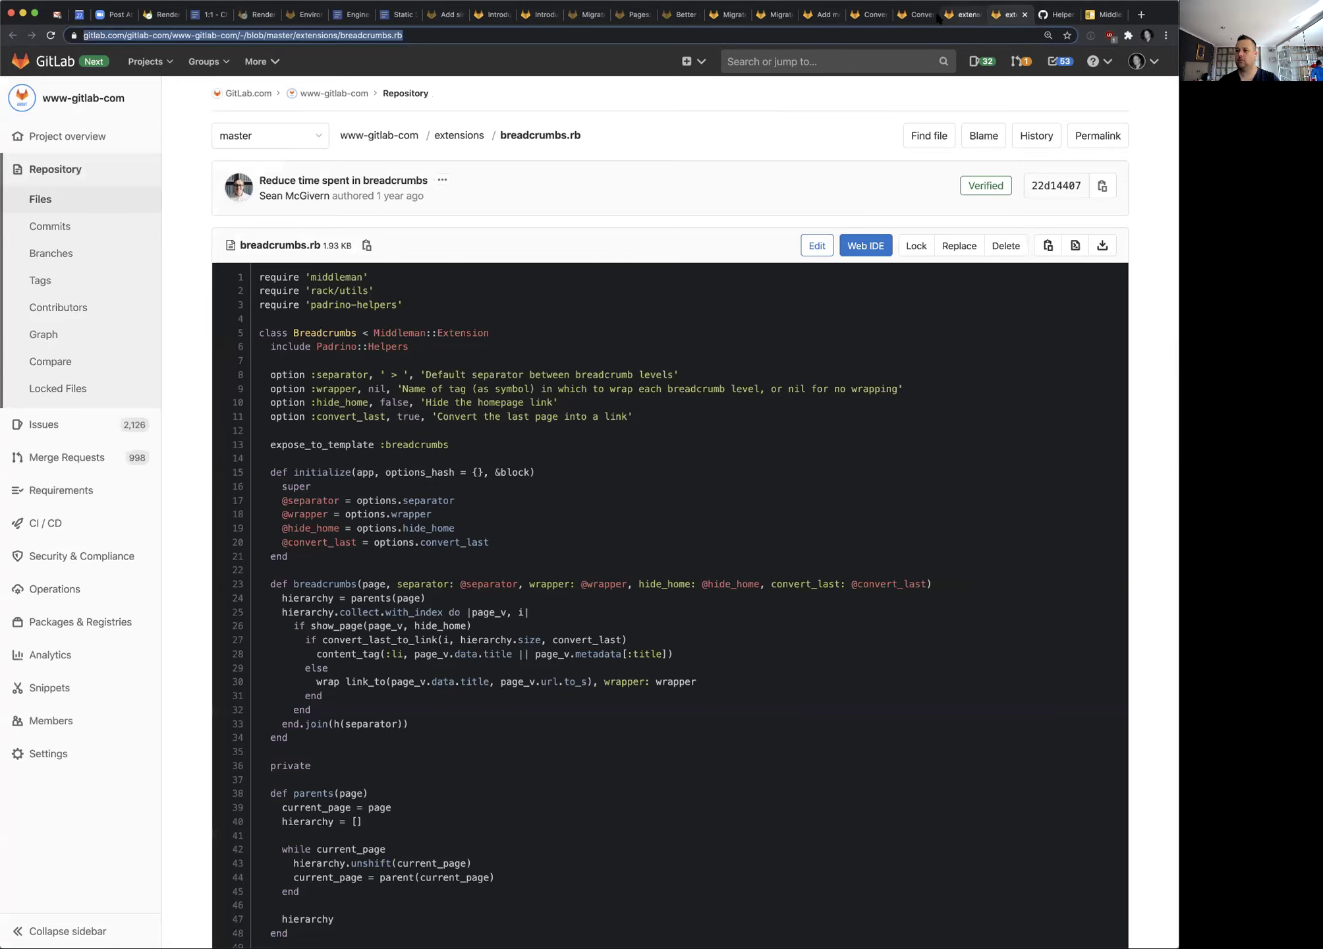
left_click(964, 16)
left_click(867, 16)
left_click(824, 16)
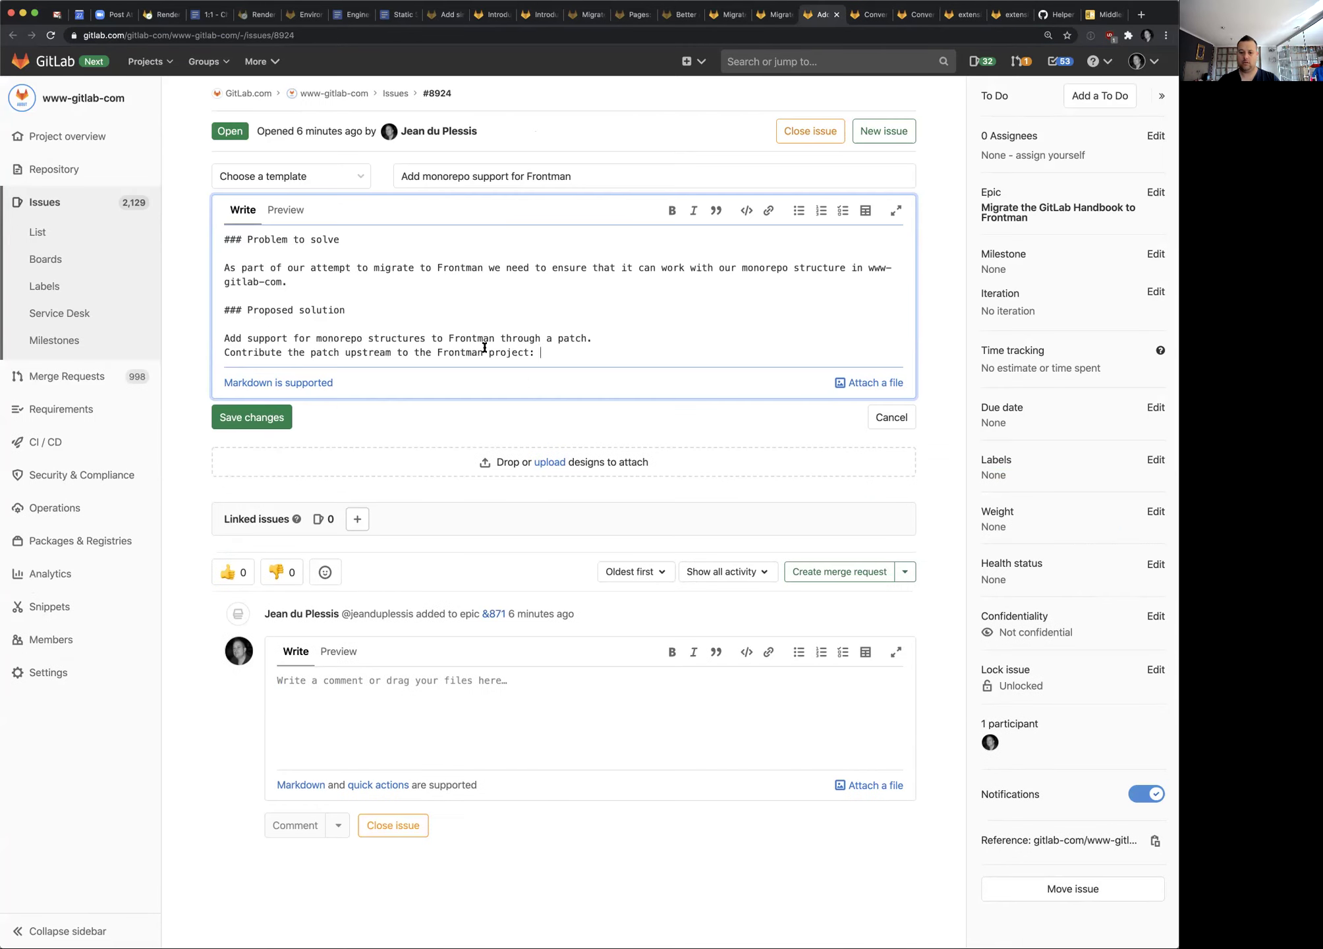
type("https://github.com/algolia/frontman/")
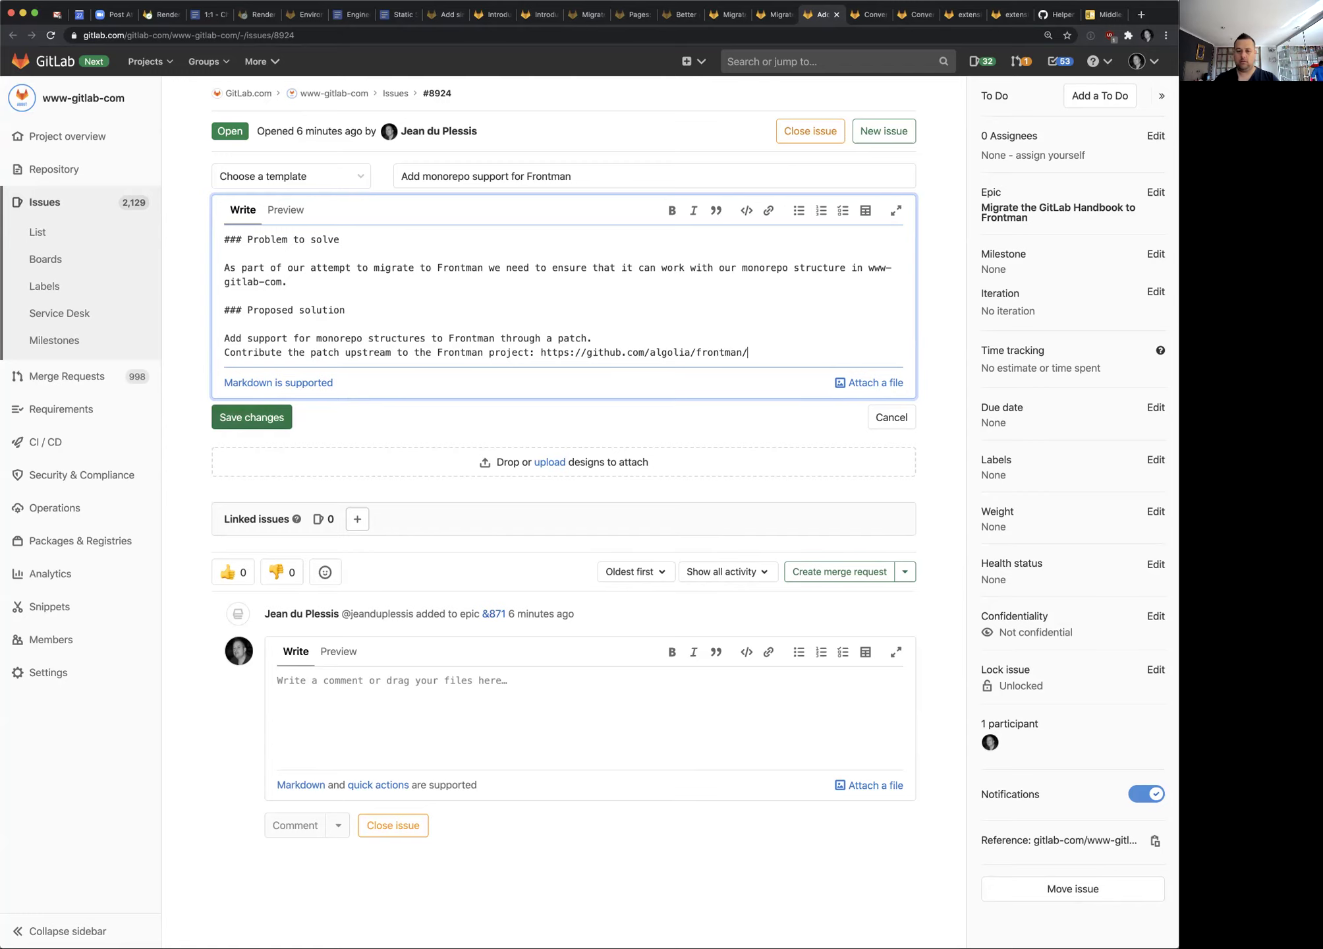
key("Return")
key("Return")
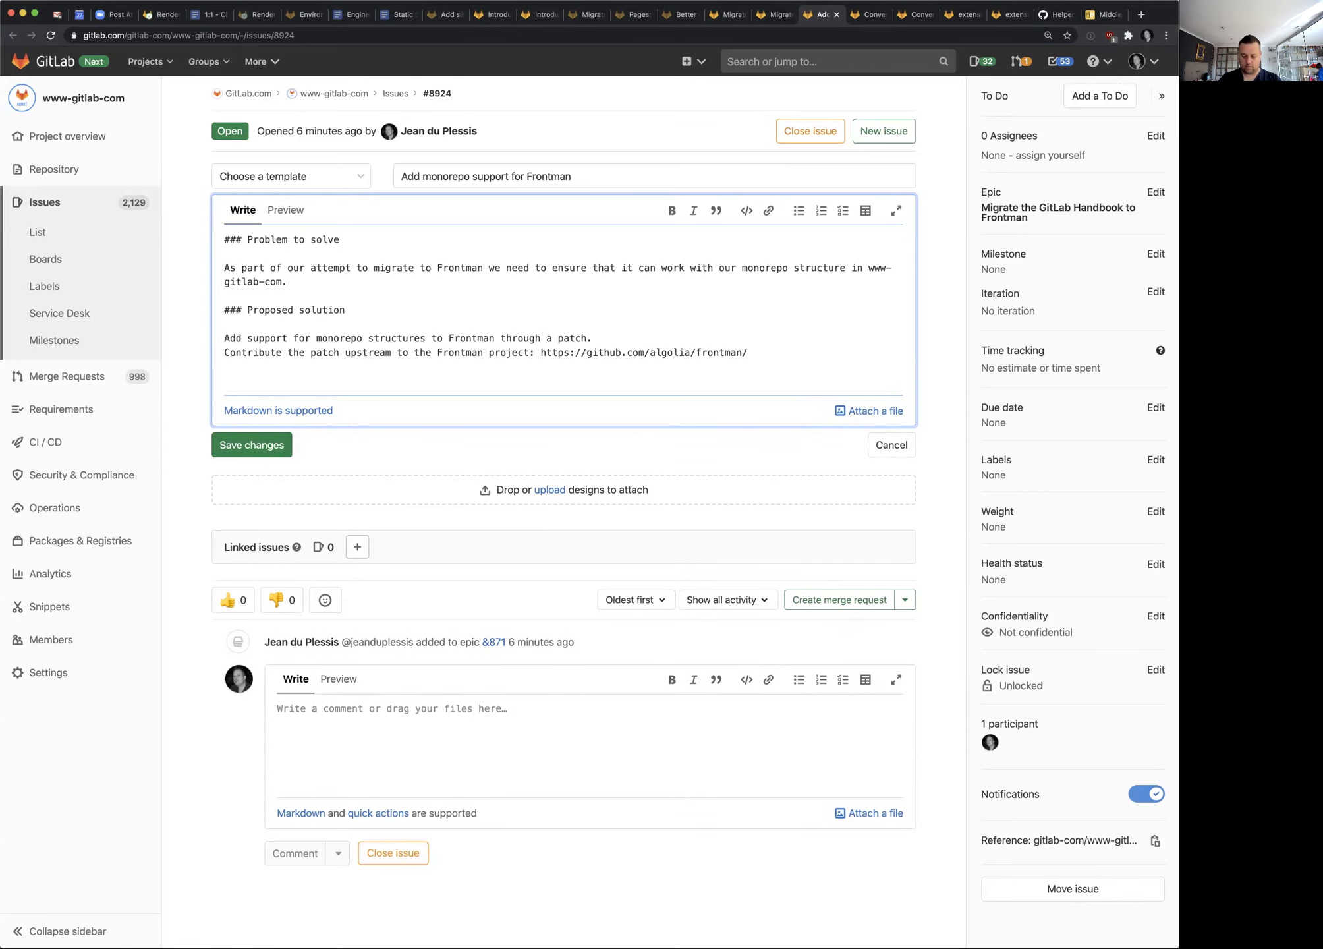
Add labels section::dev, devops::create, group::static site editor, backend and workflow::planning breakdown with /label
type("/label ~")
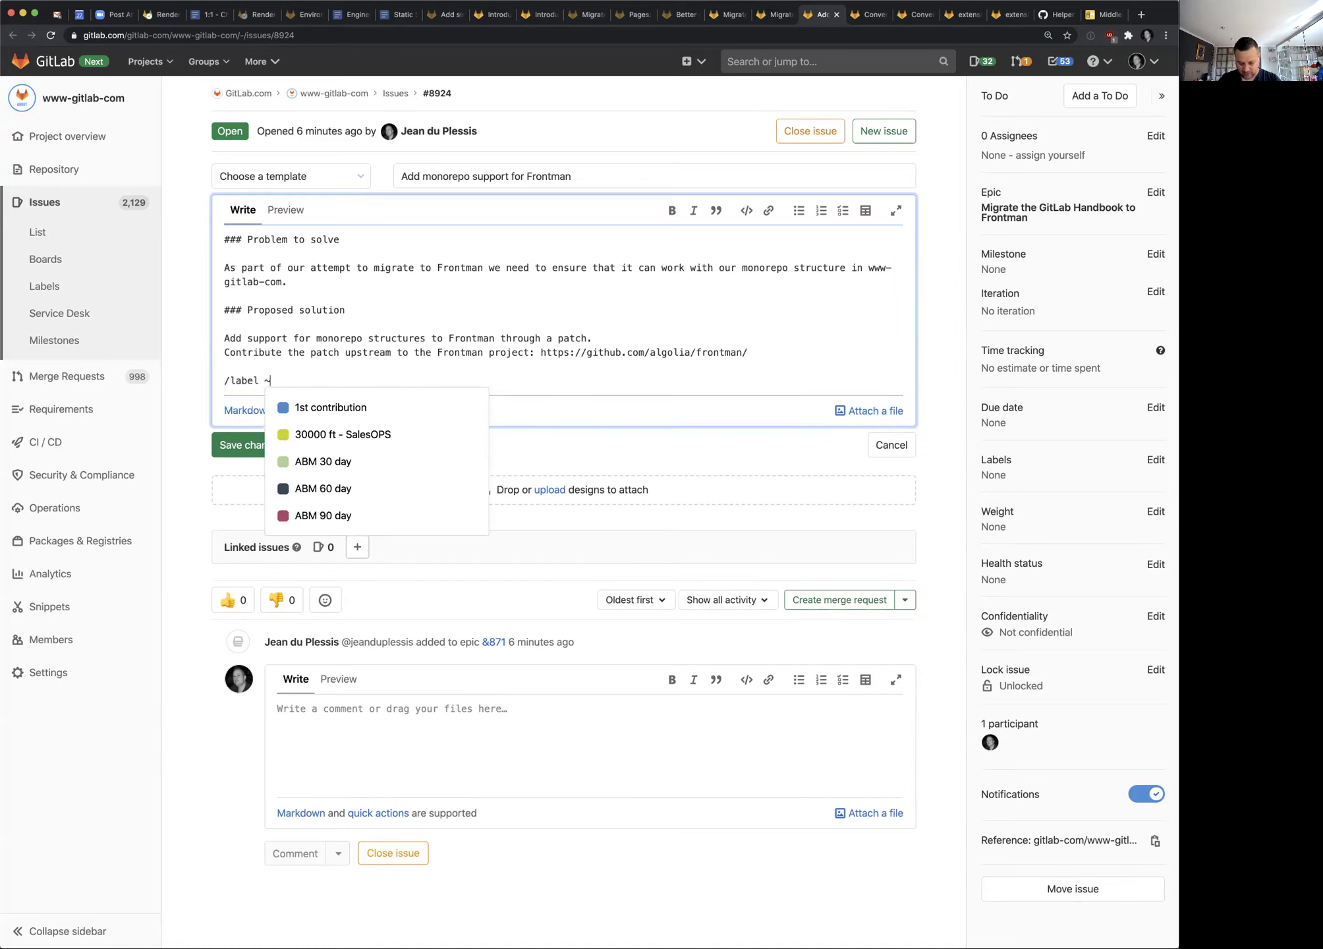
type("section")
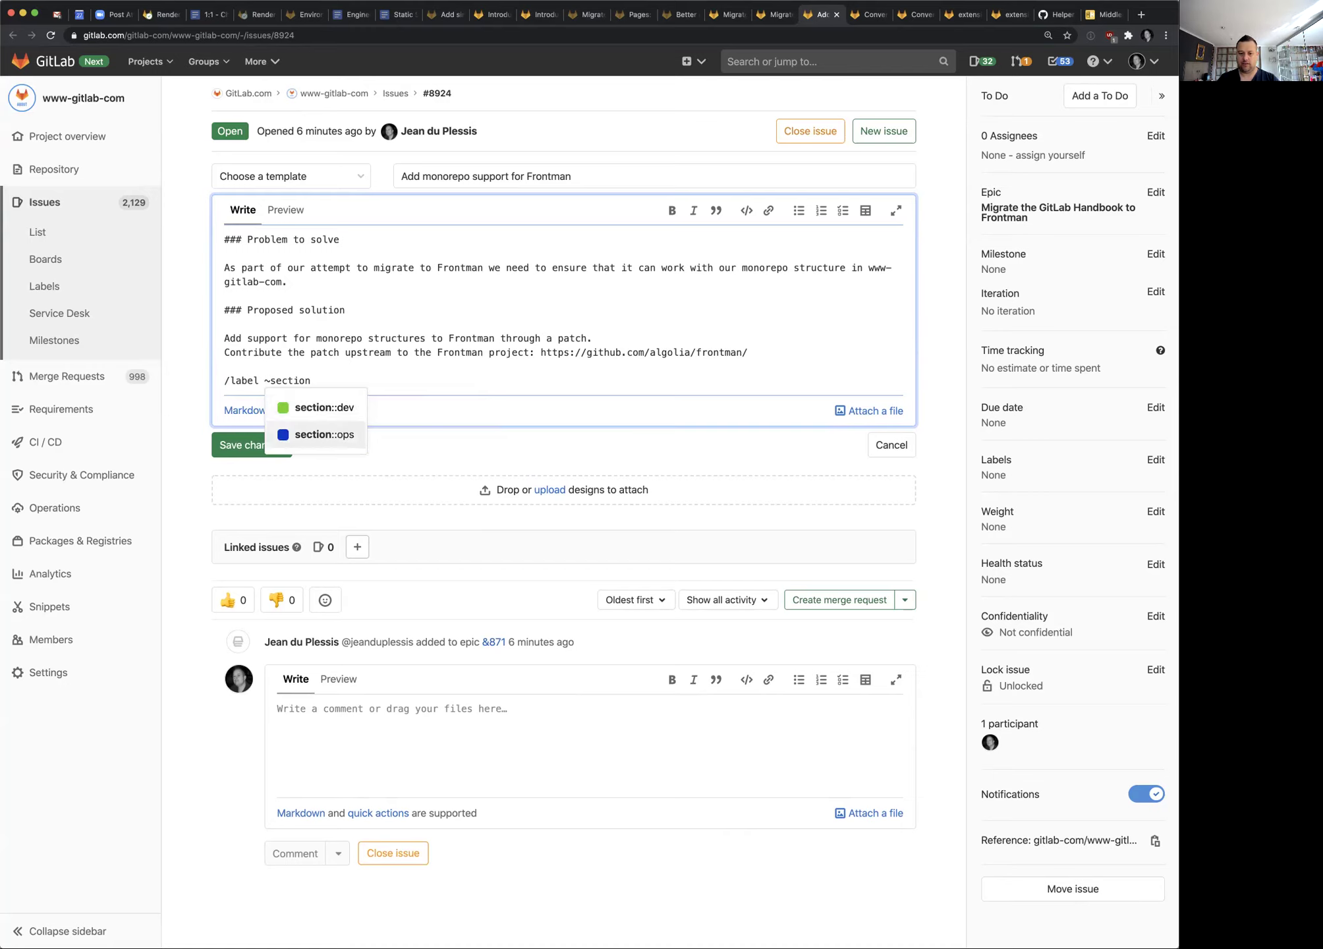
key("Return")
type("~")
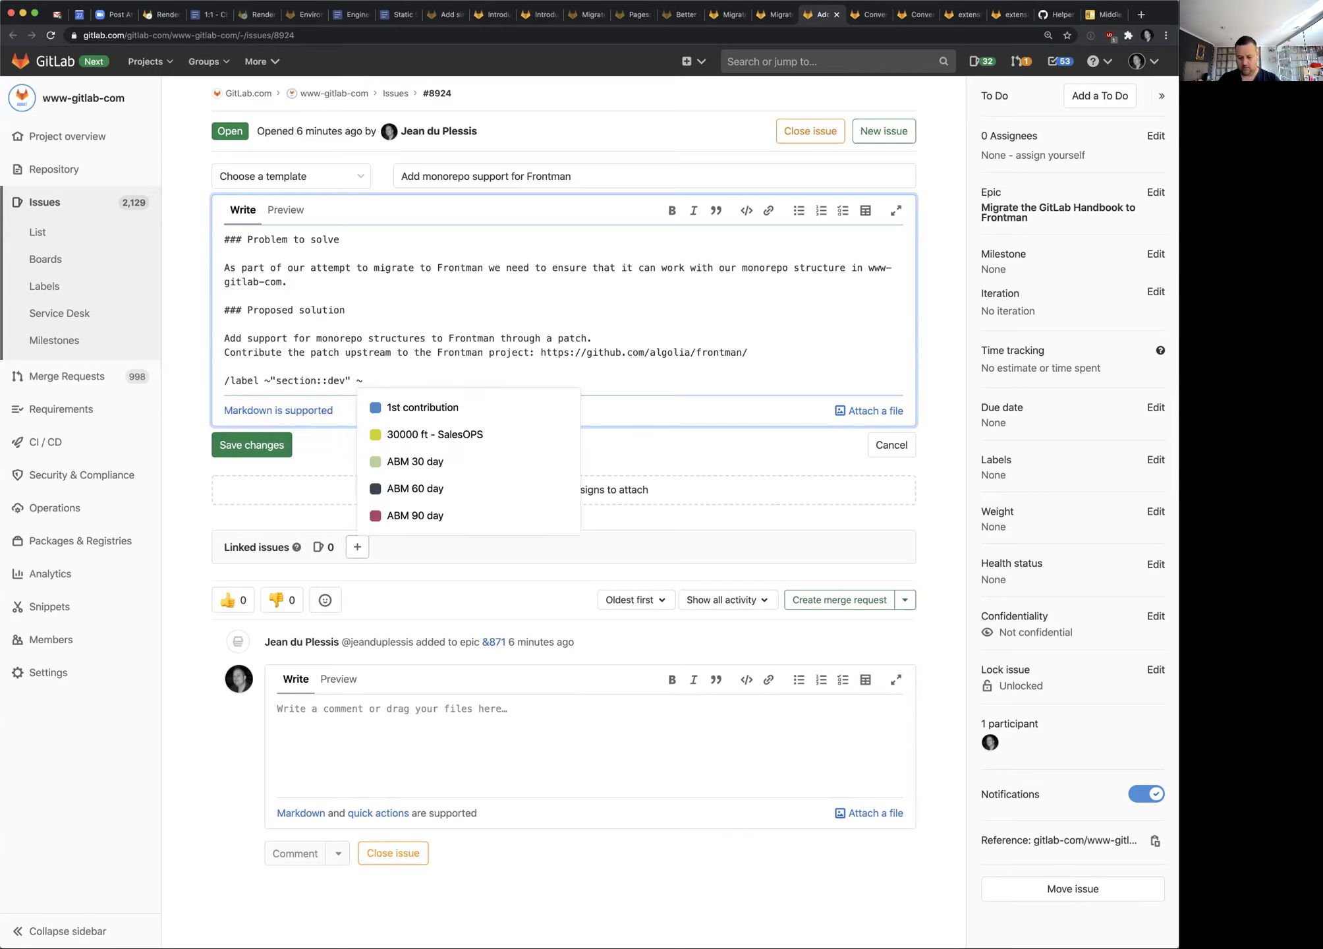
type("devops")
key("Down")
key("Return")
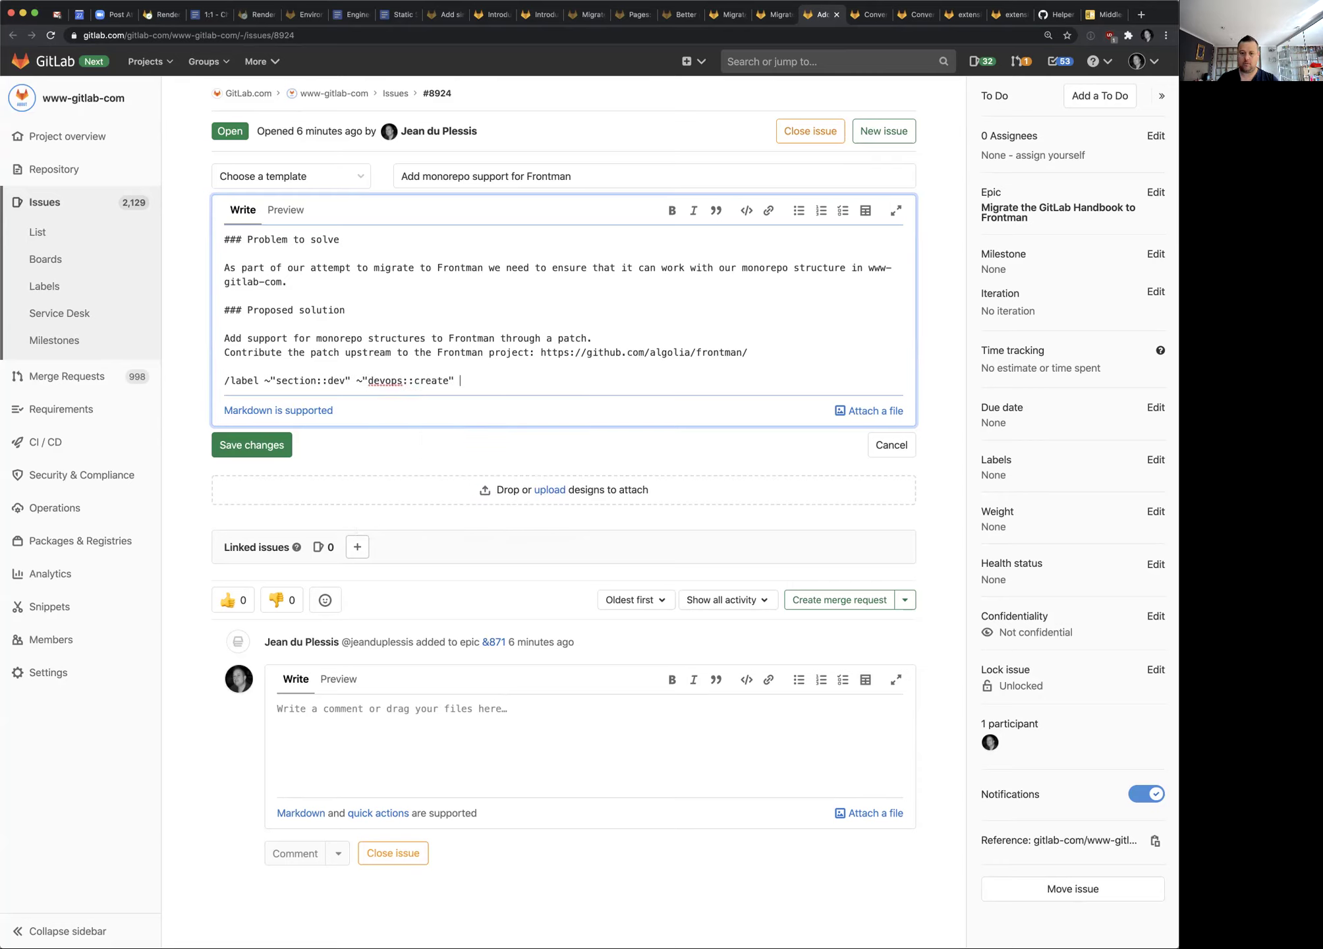
type("~")
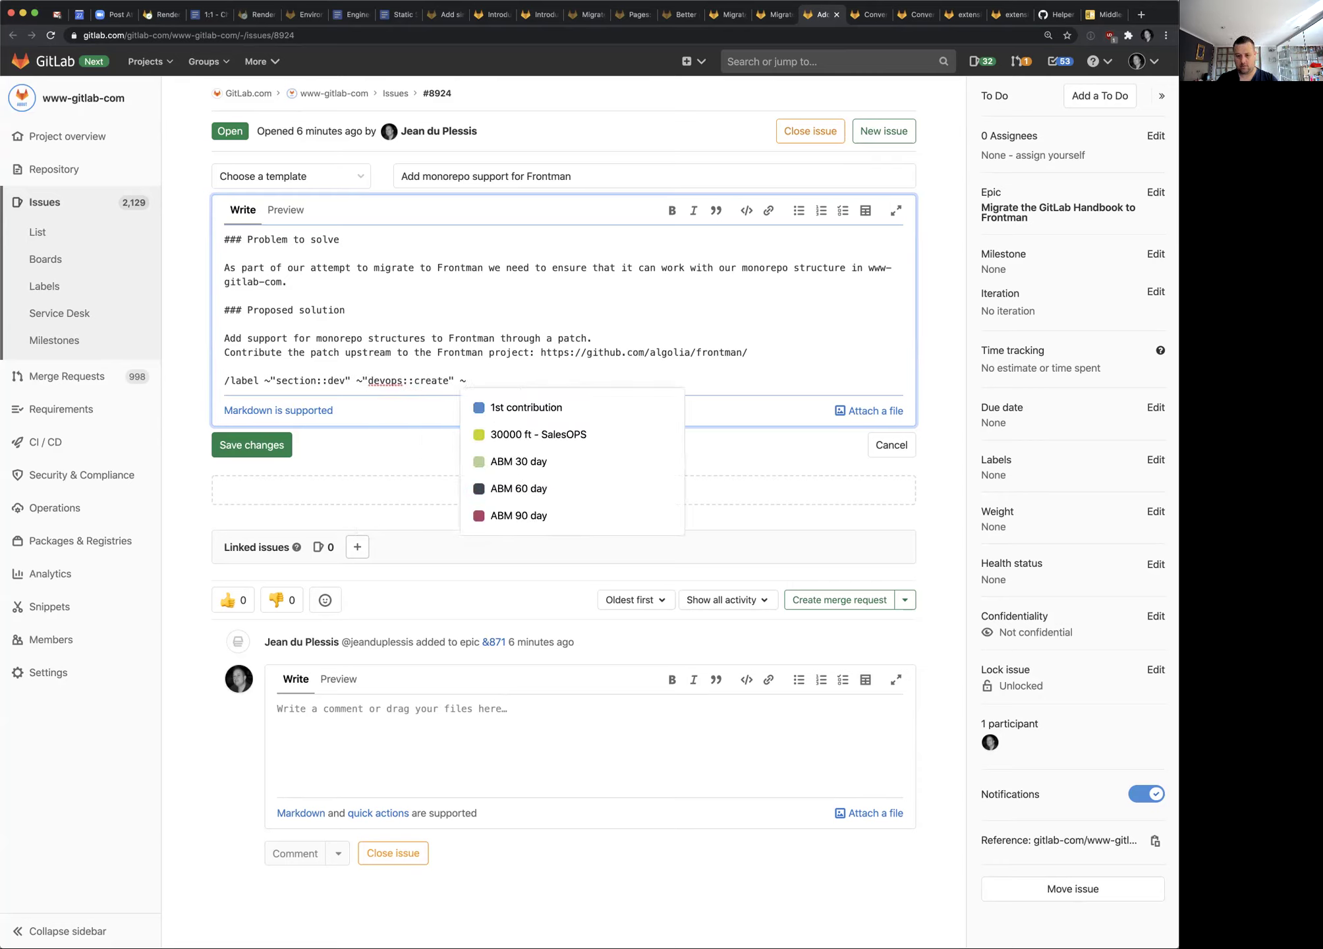
type("static")
key("Down")
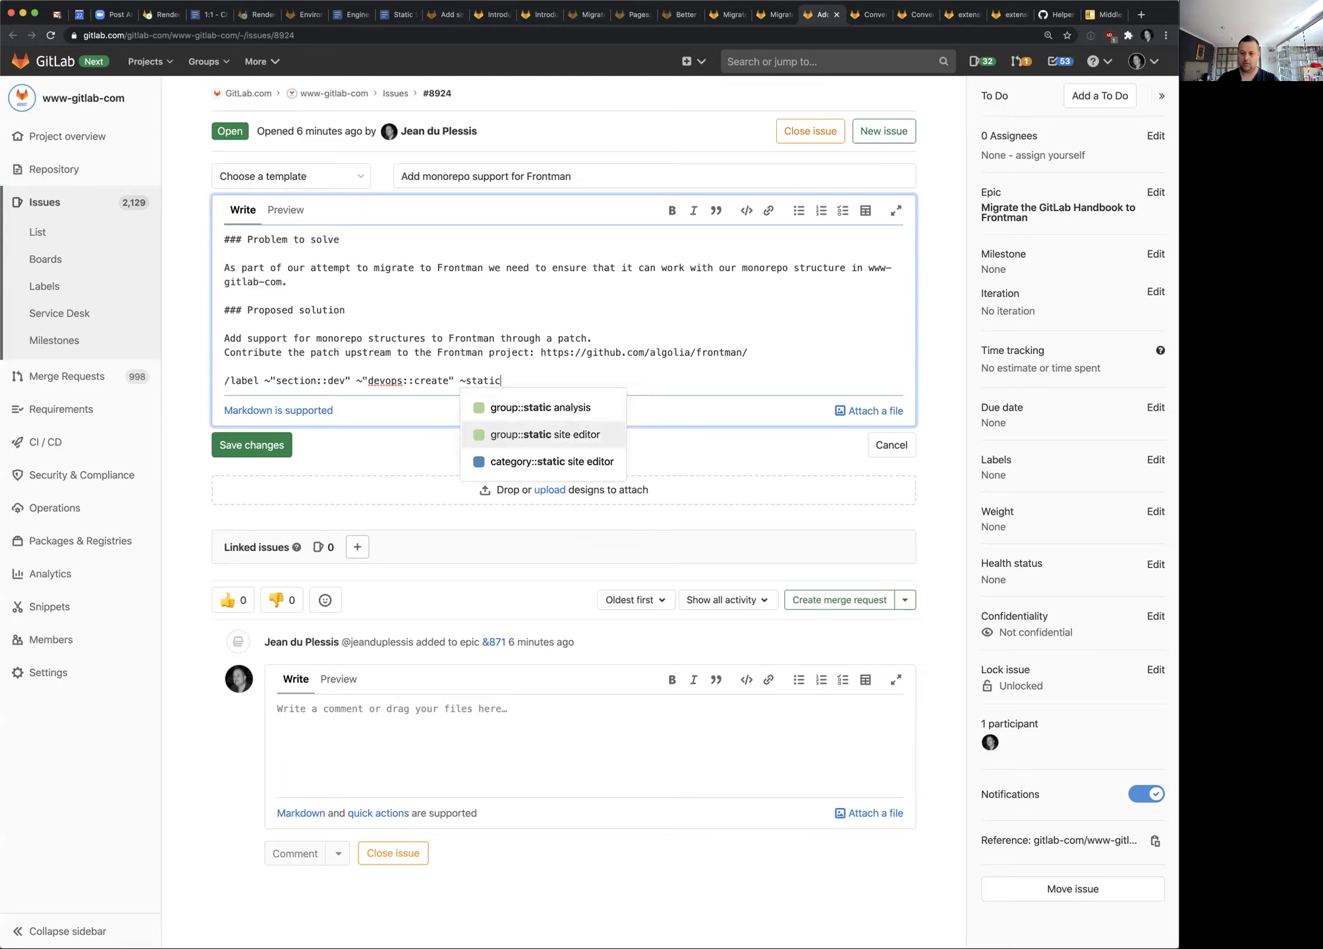
key("Return")
type("~backe")
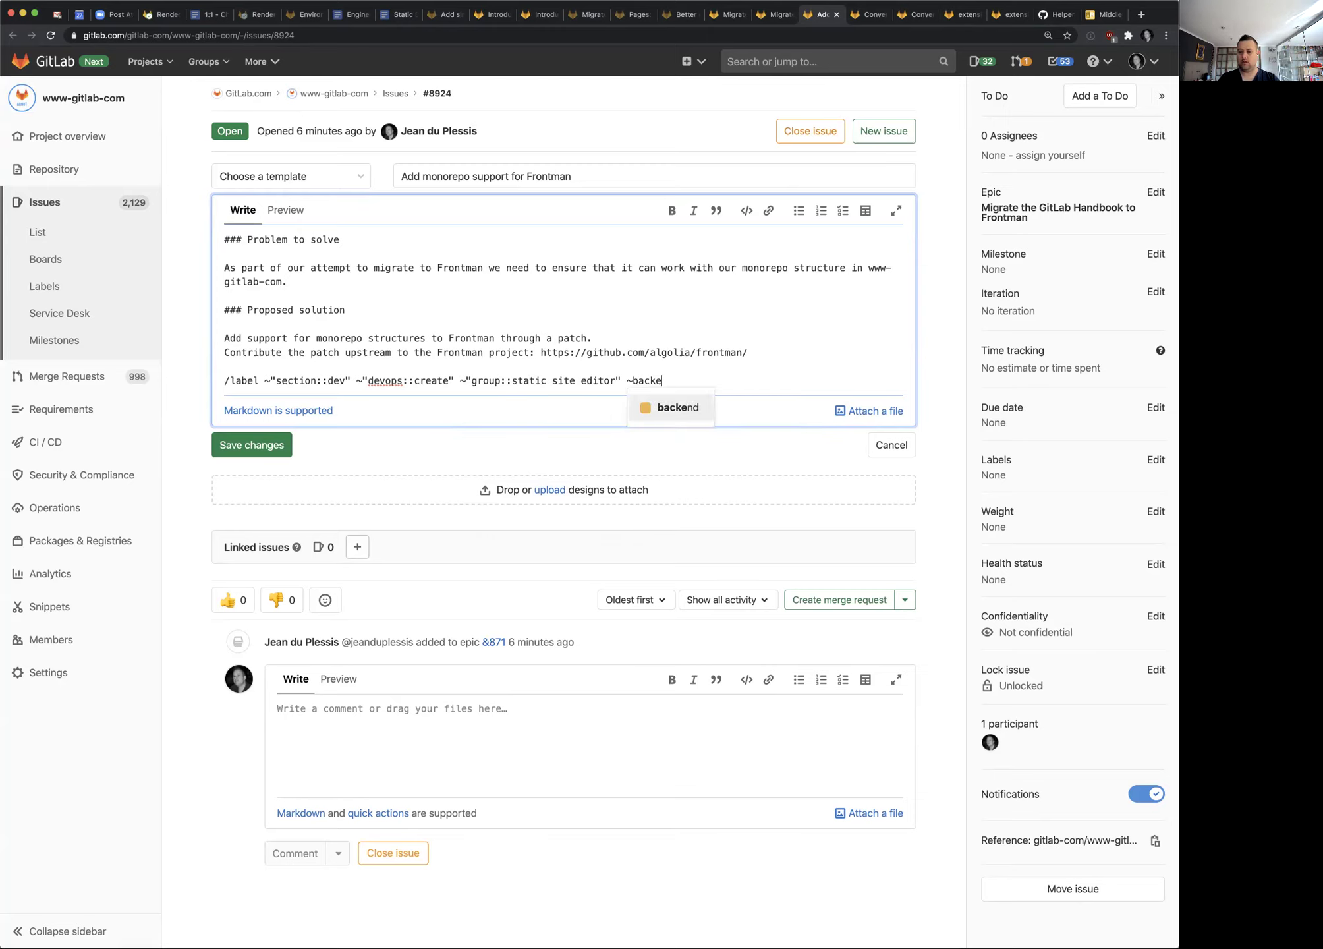
key("Return")
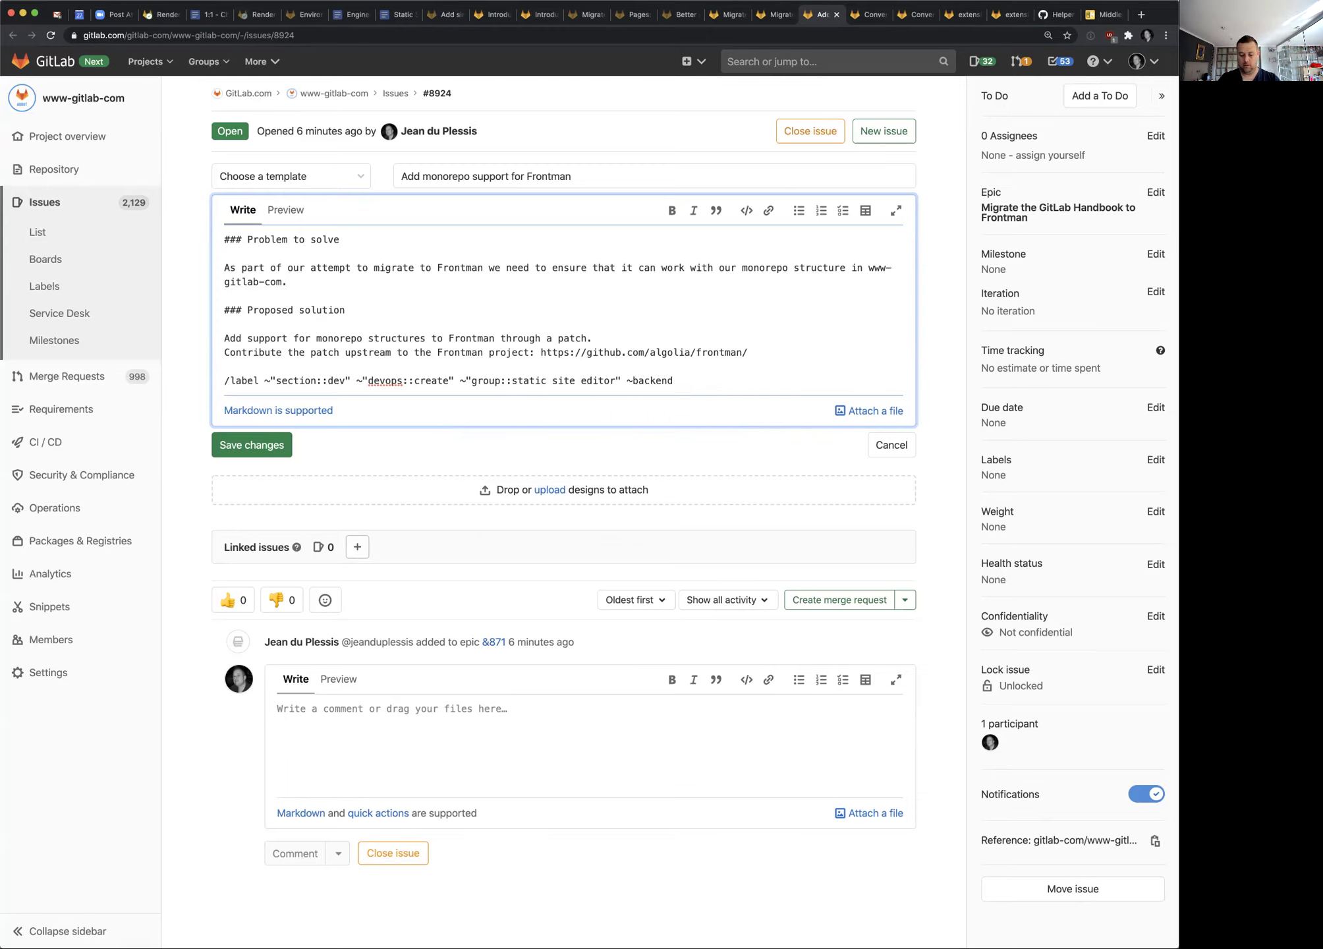
type("~workfl")
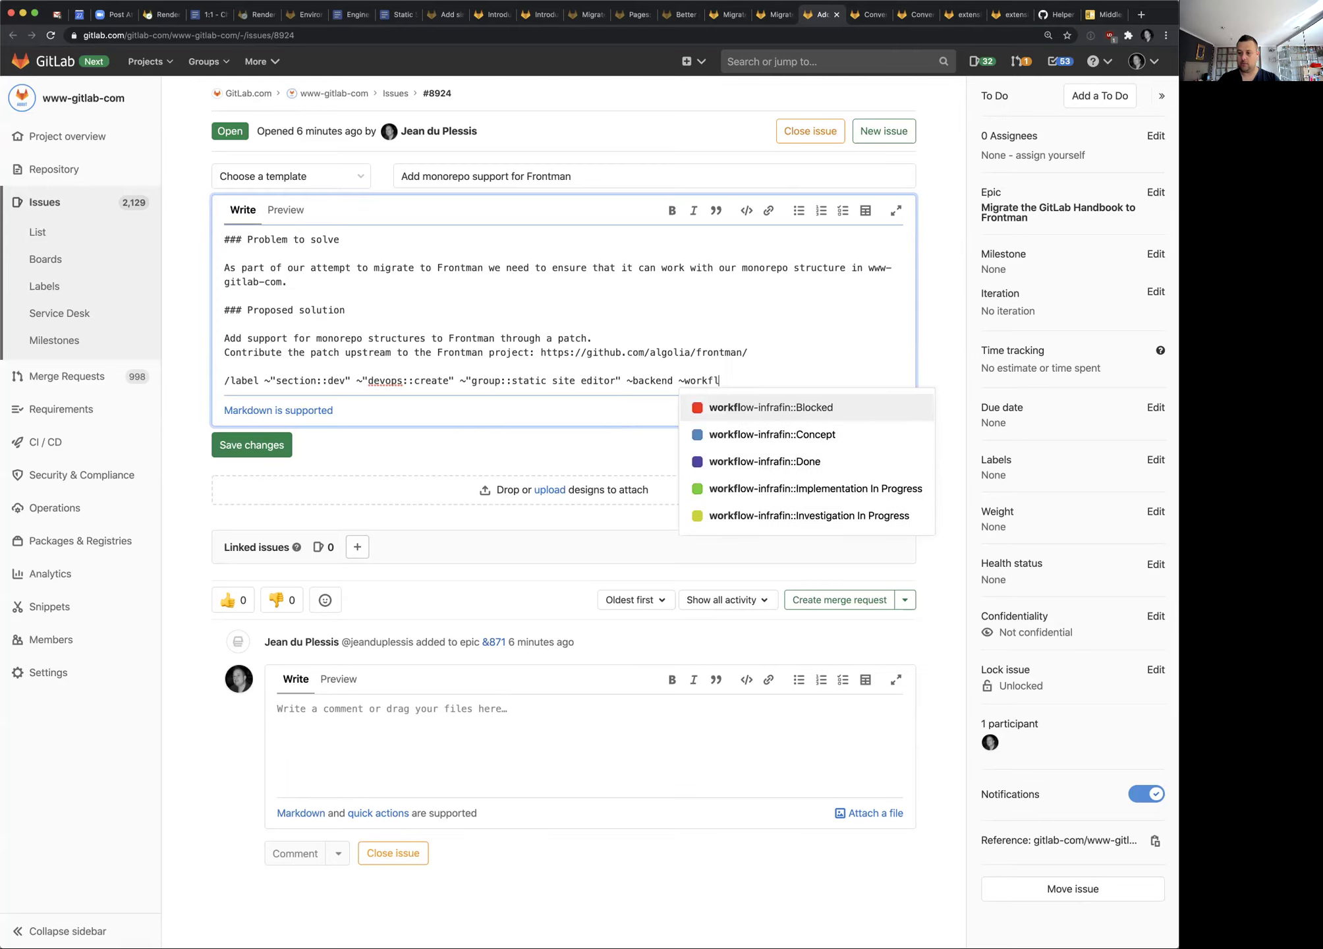
type("ow::plann")
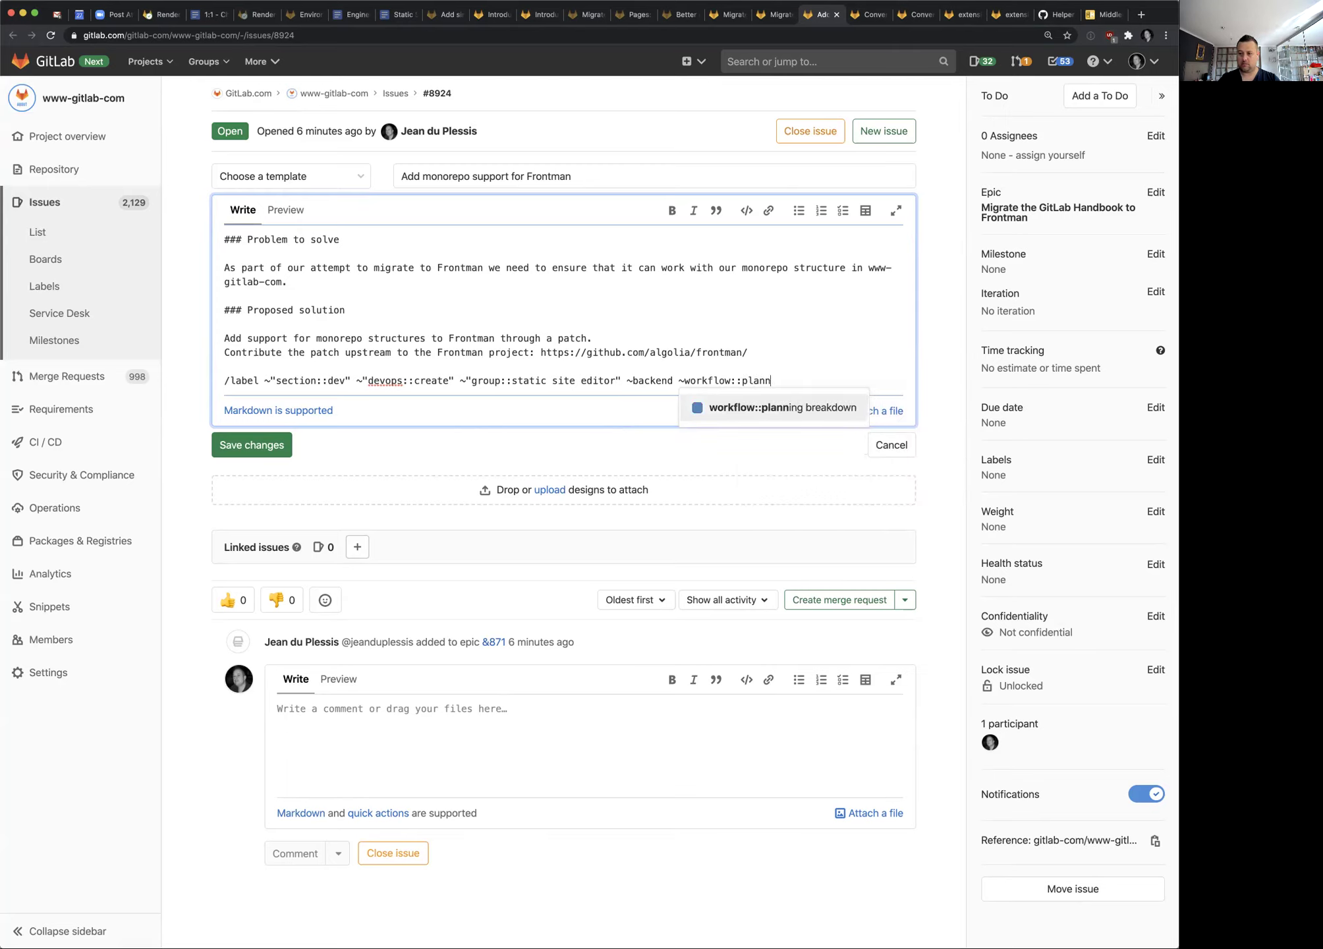
key("Return")
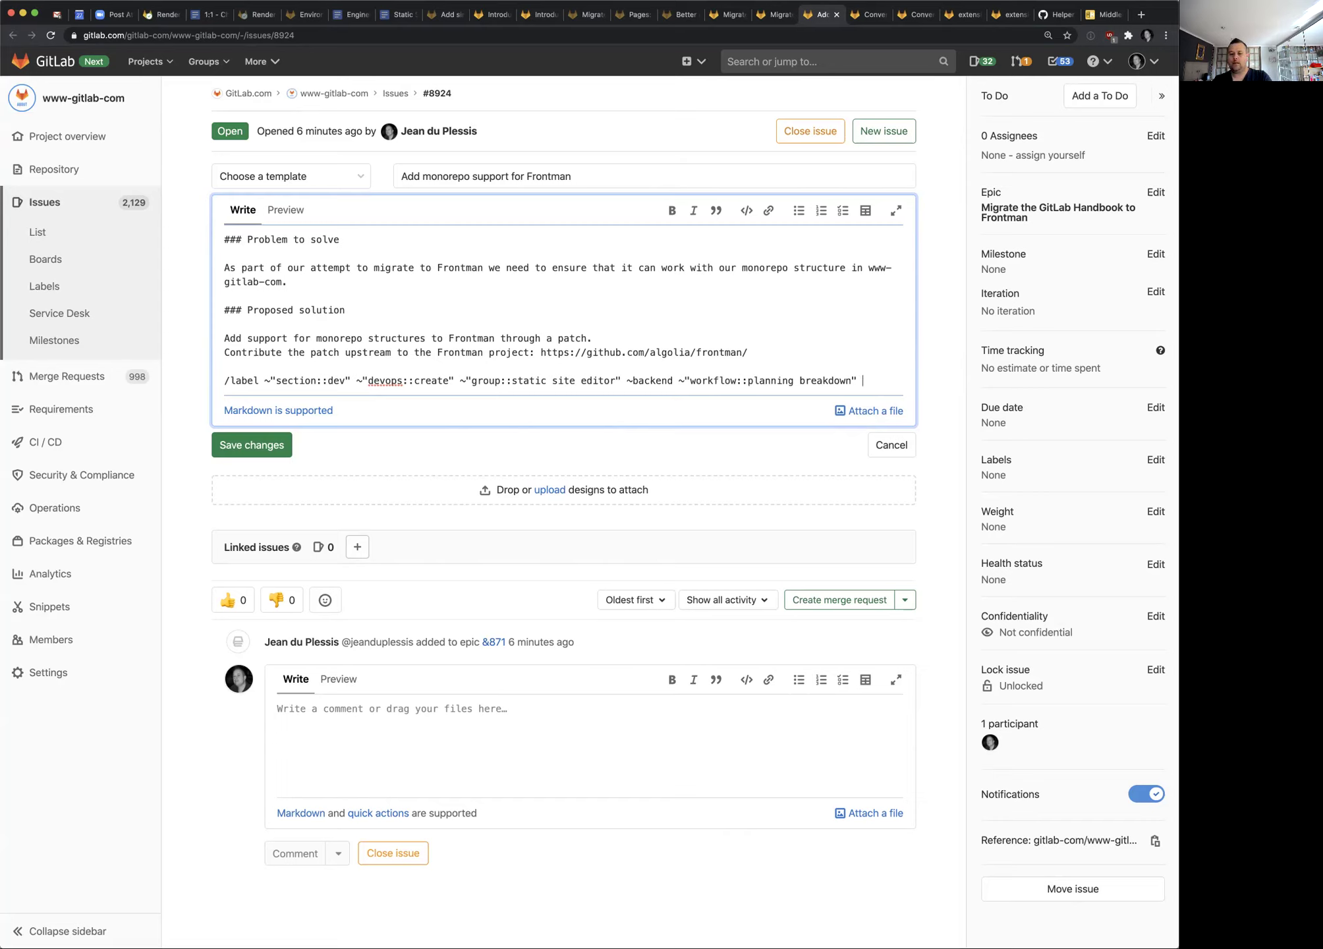
Set milestone 13.4 with /milestone and save the issue
key("Return")
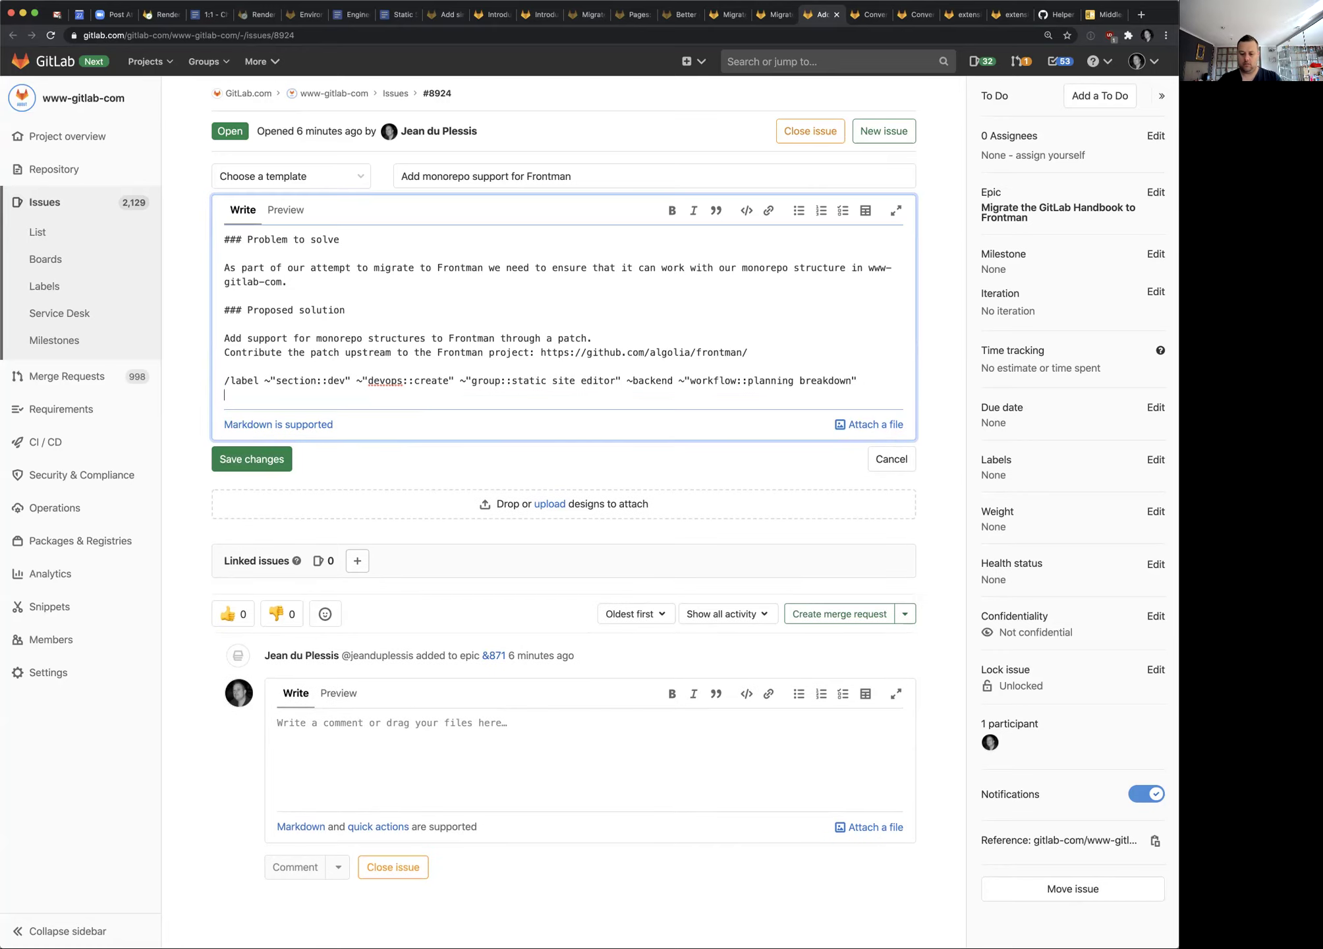
type("/miles")
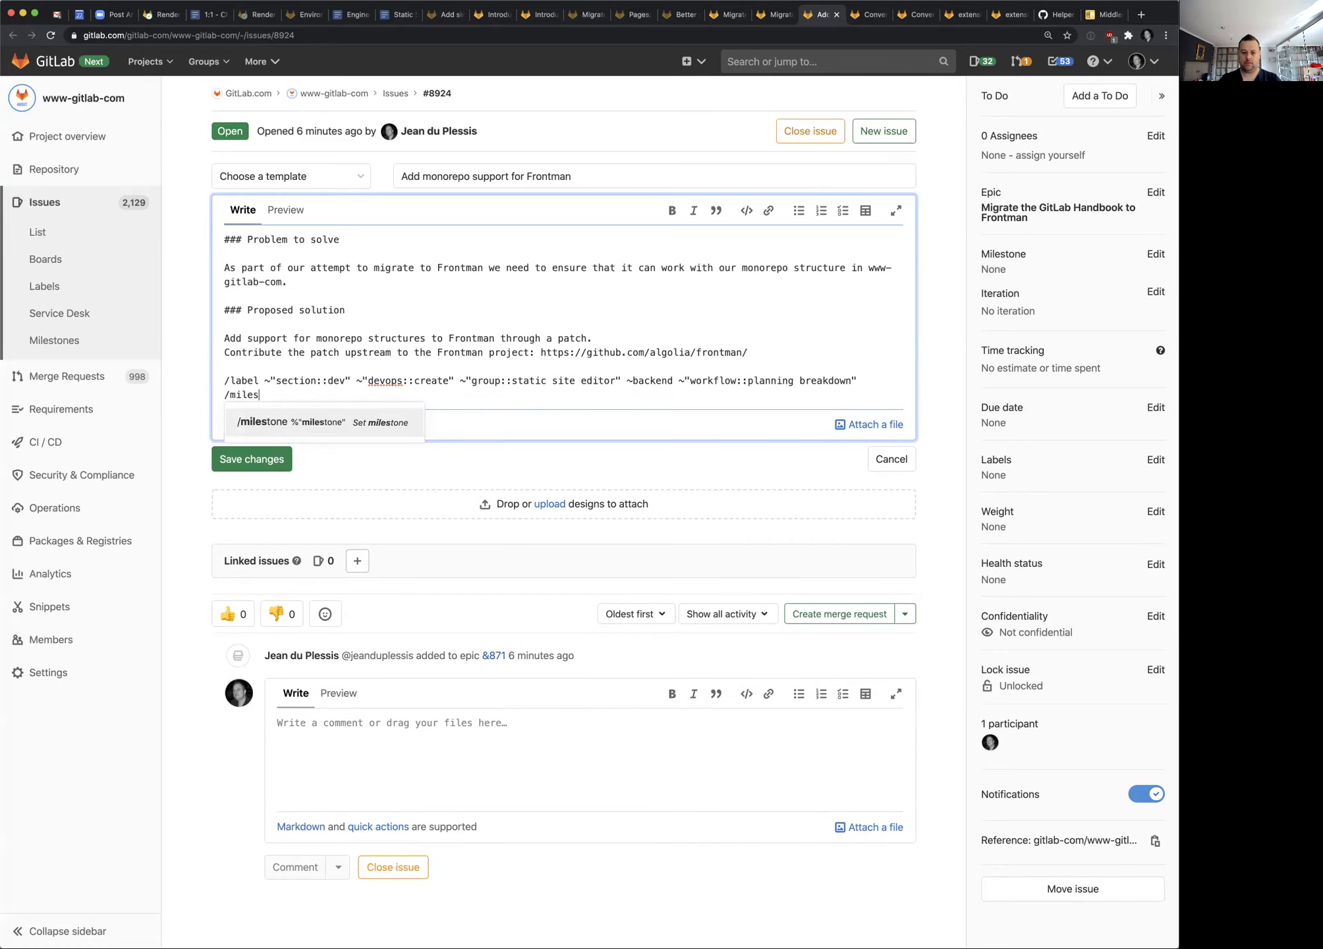
key("Return")
type("13.4")
key("super+Return")
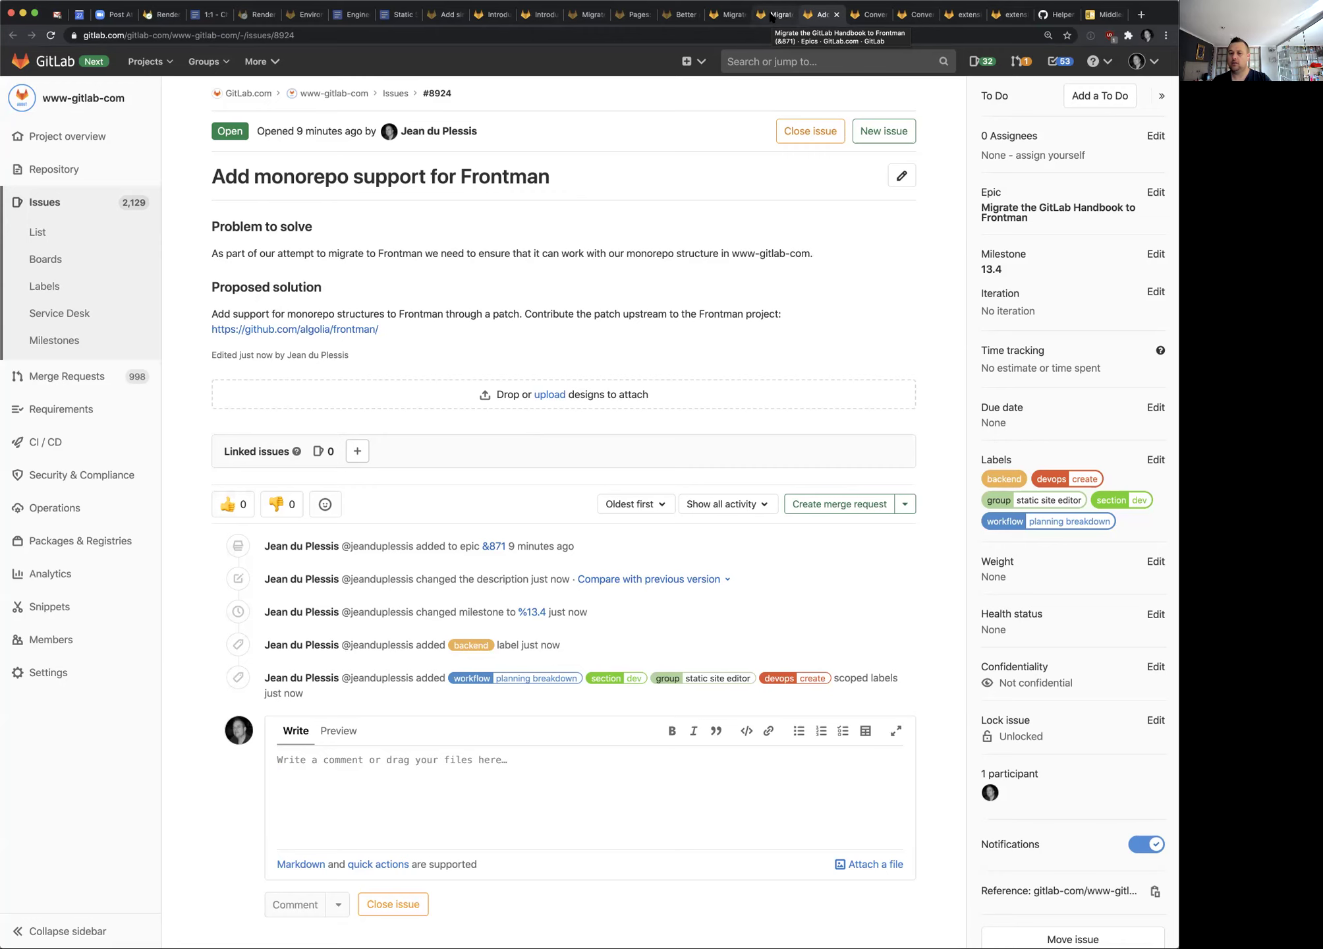
From epic &871's issue list, open #8204 'Migrate GitLab Handbook from Middleman to Frontman'
left_click(773, 14)
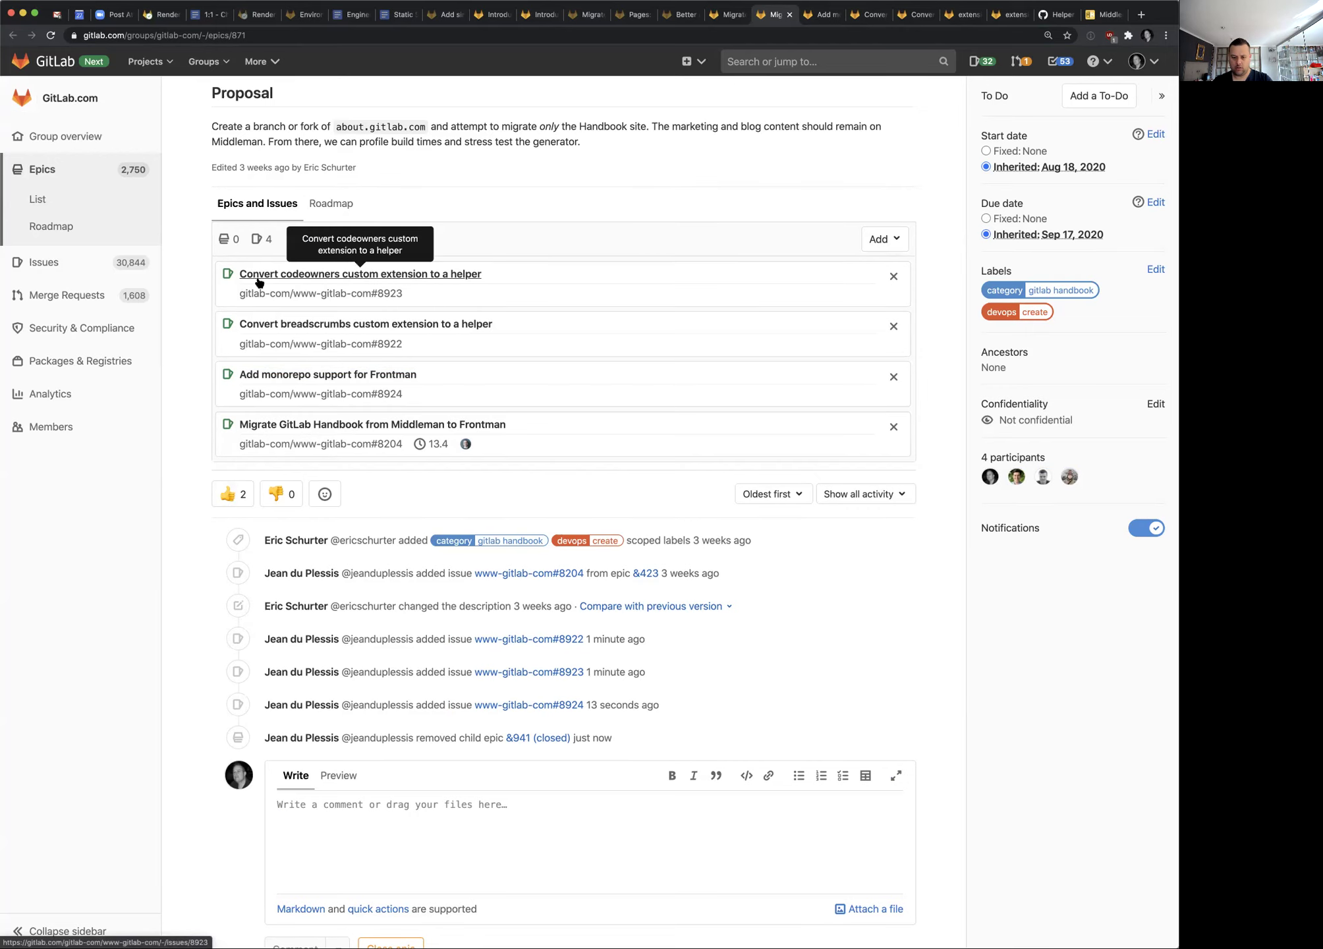
left_click(470, 428)
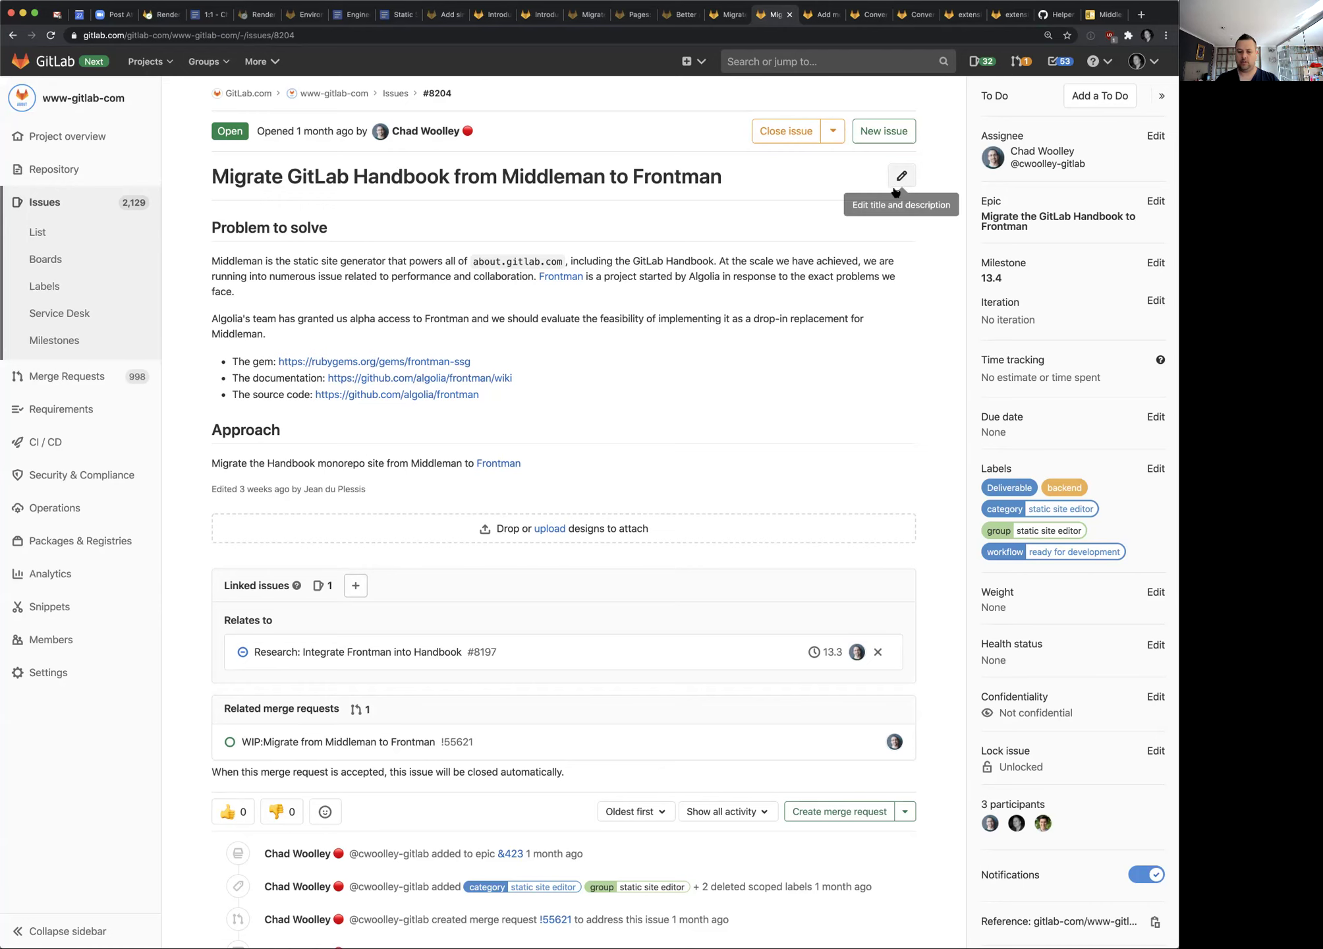
scroll(739, 447, "down", 15)
scroll(741, 445, "up", 15)
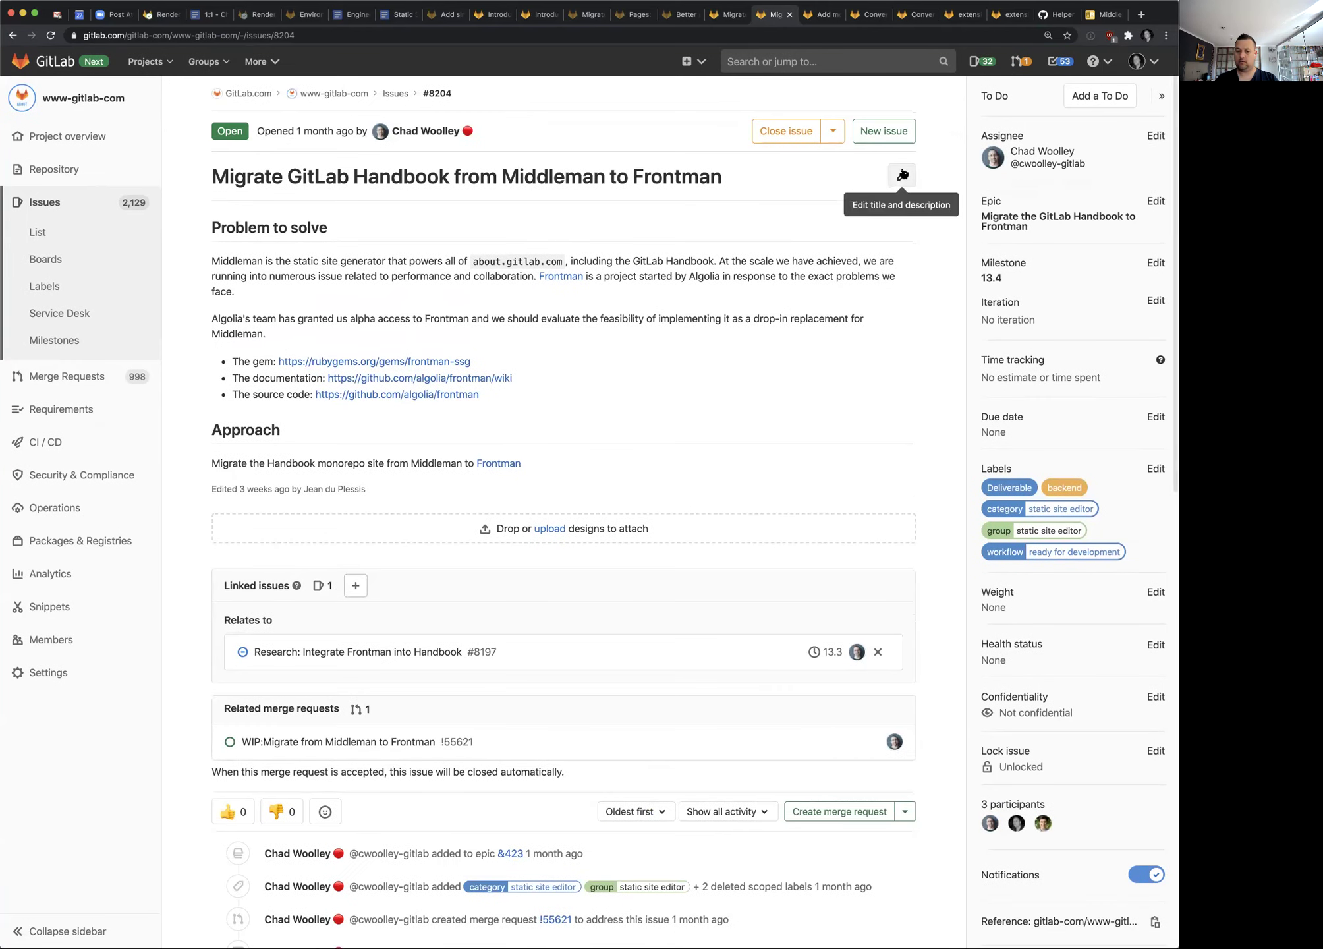
Add Approach steps 'Convert existing custom Middleman extensions to helper methods' and 'Add monorepo support to Frontman'
key("e")
left_click(595, 441)
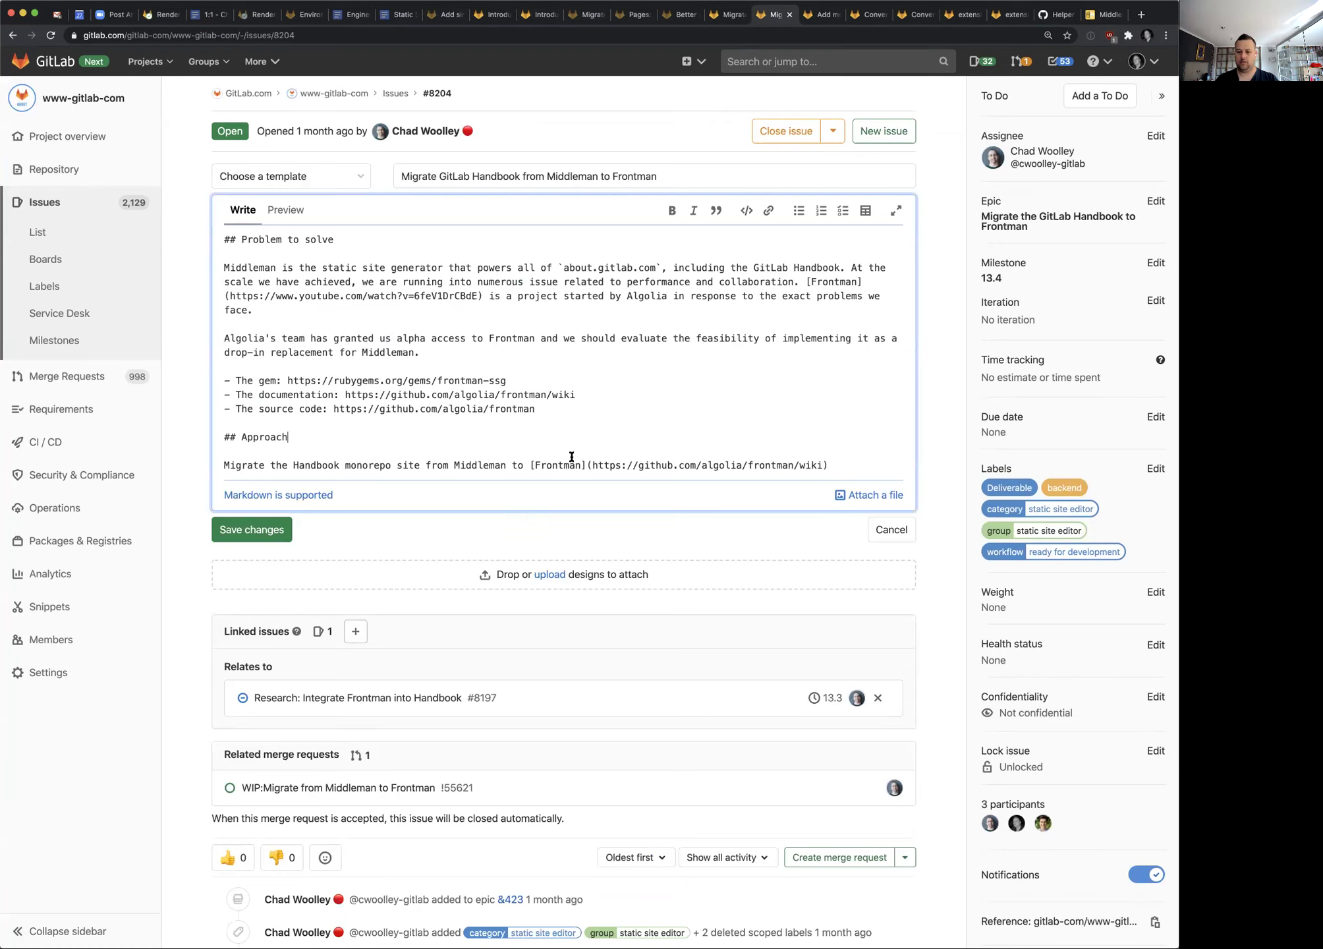
key("Return")
type("1")
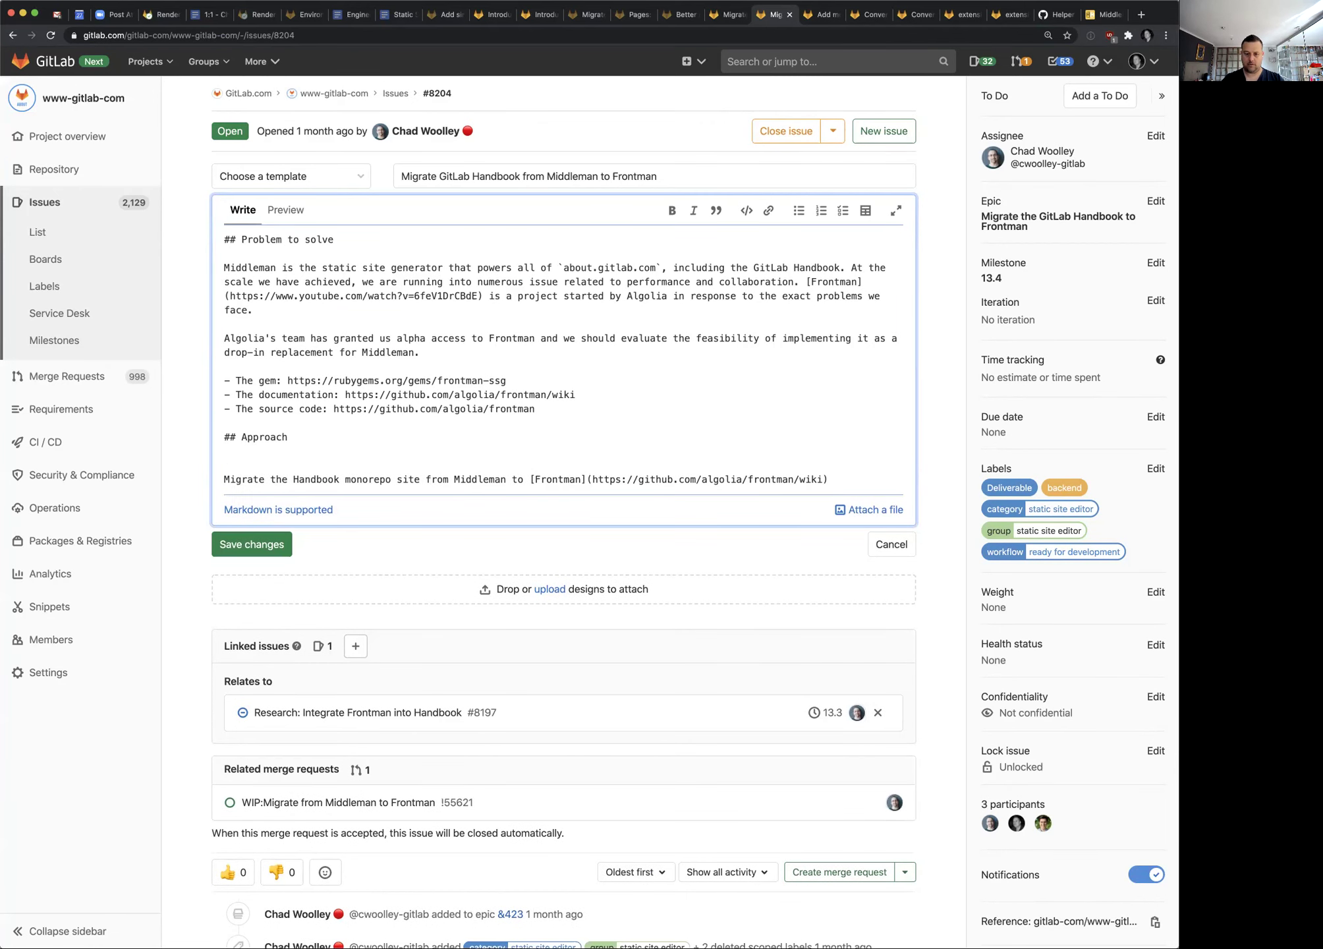
key("Return")
type("1.")
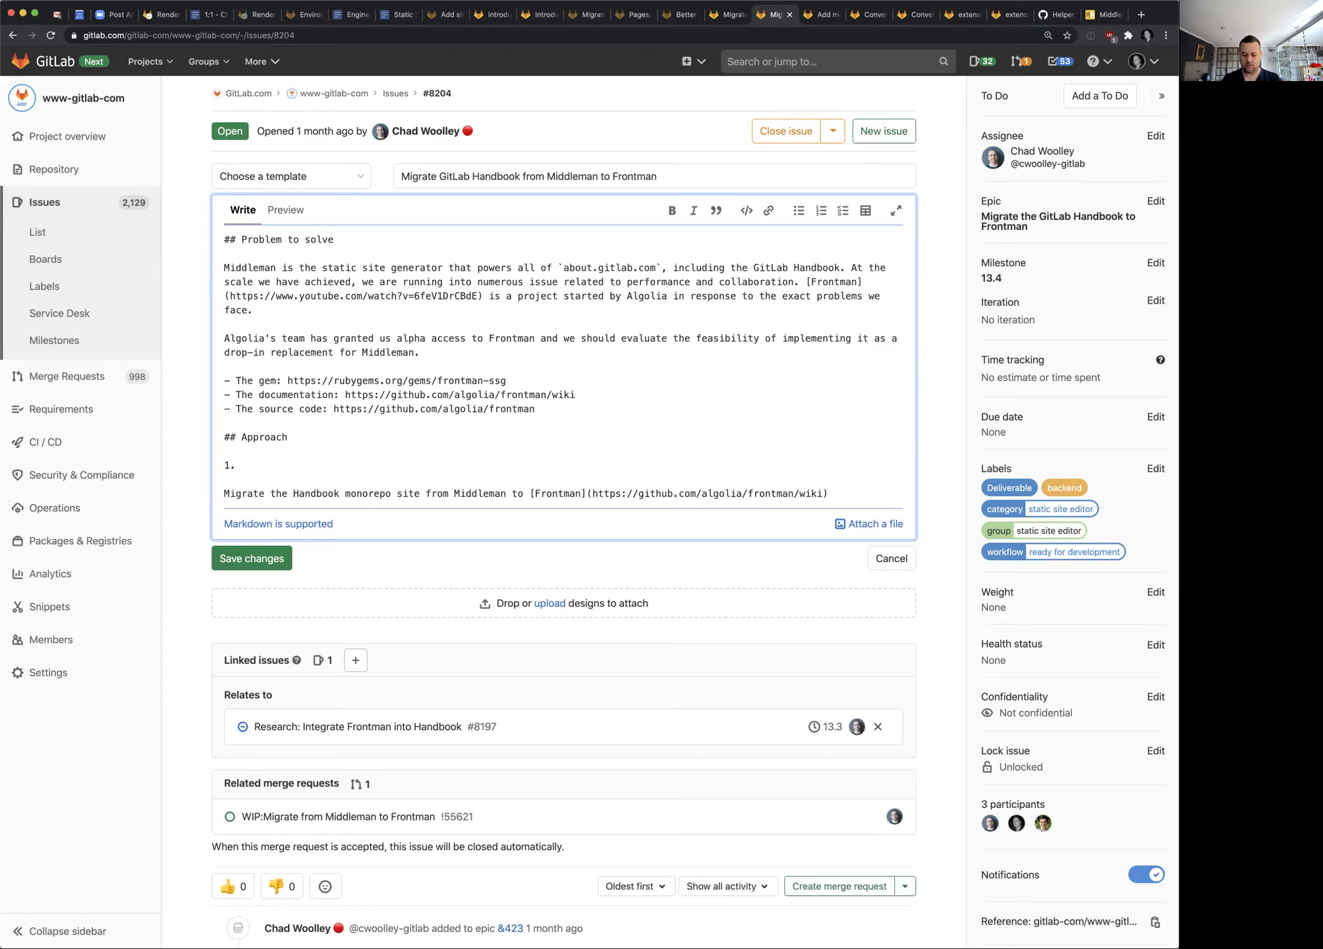
type(" Convert existing custom Mi")
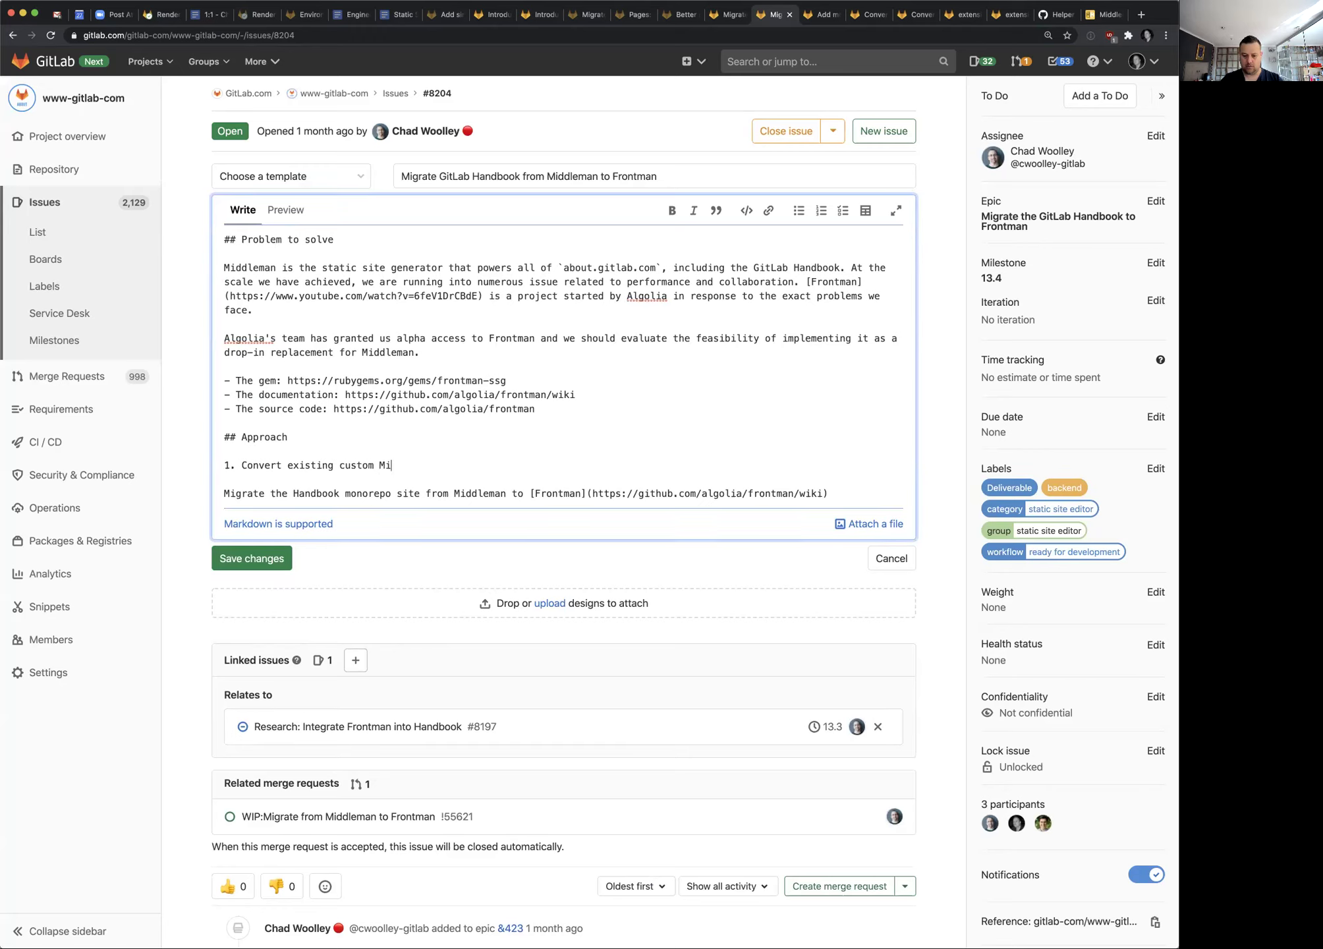
type("ddleman extensions ")
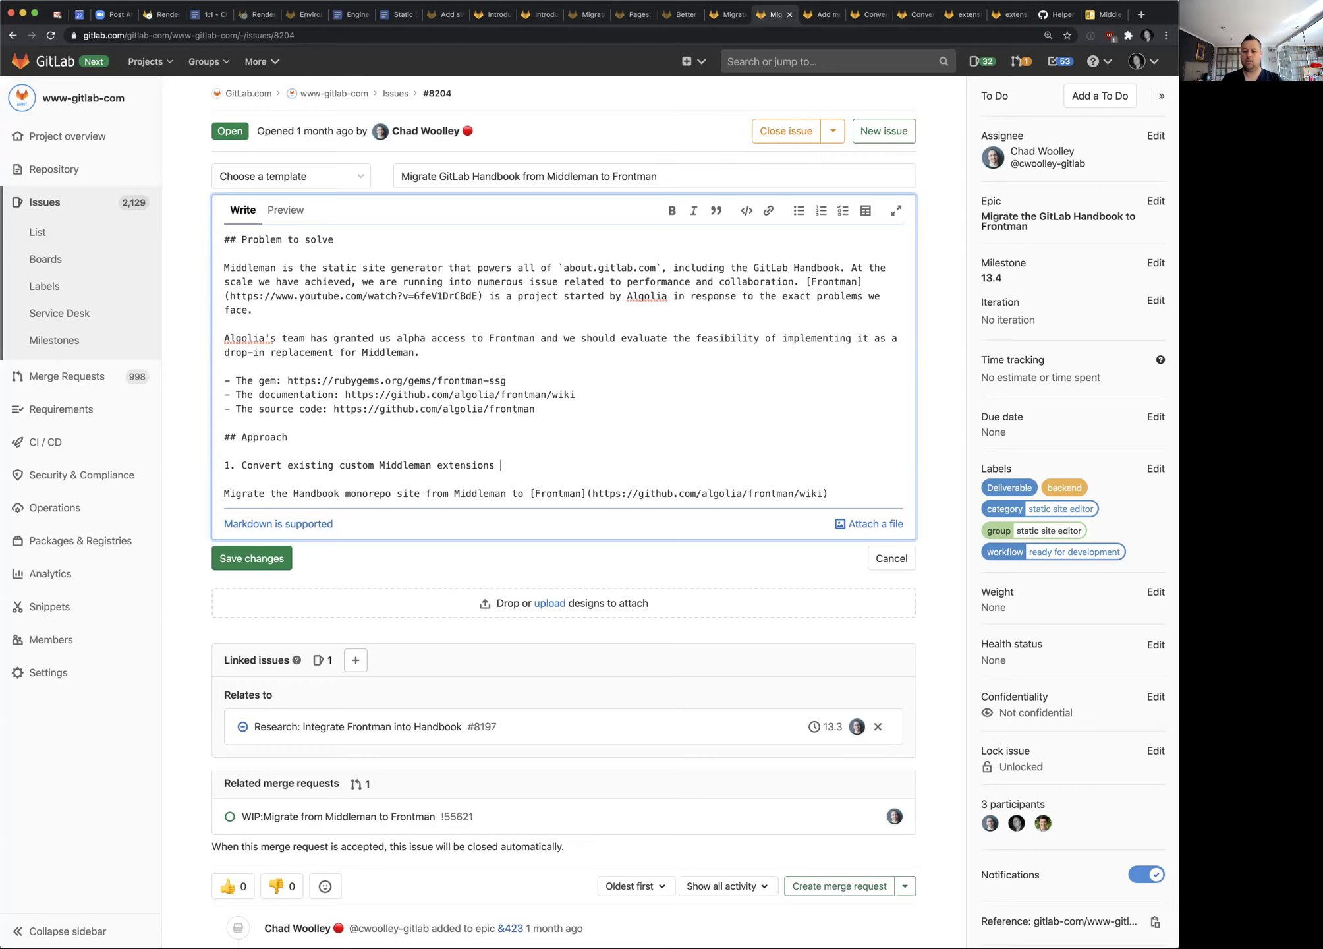
type("to helper methofs")
key("BackSpace")
key("BackSpace")
type("ds")
key("Return")
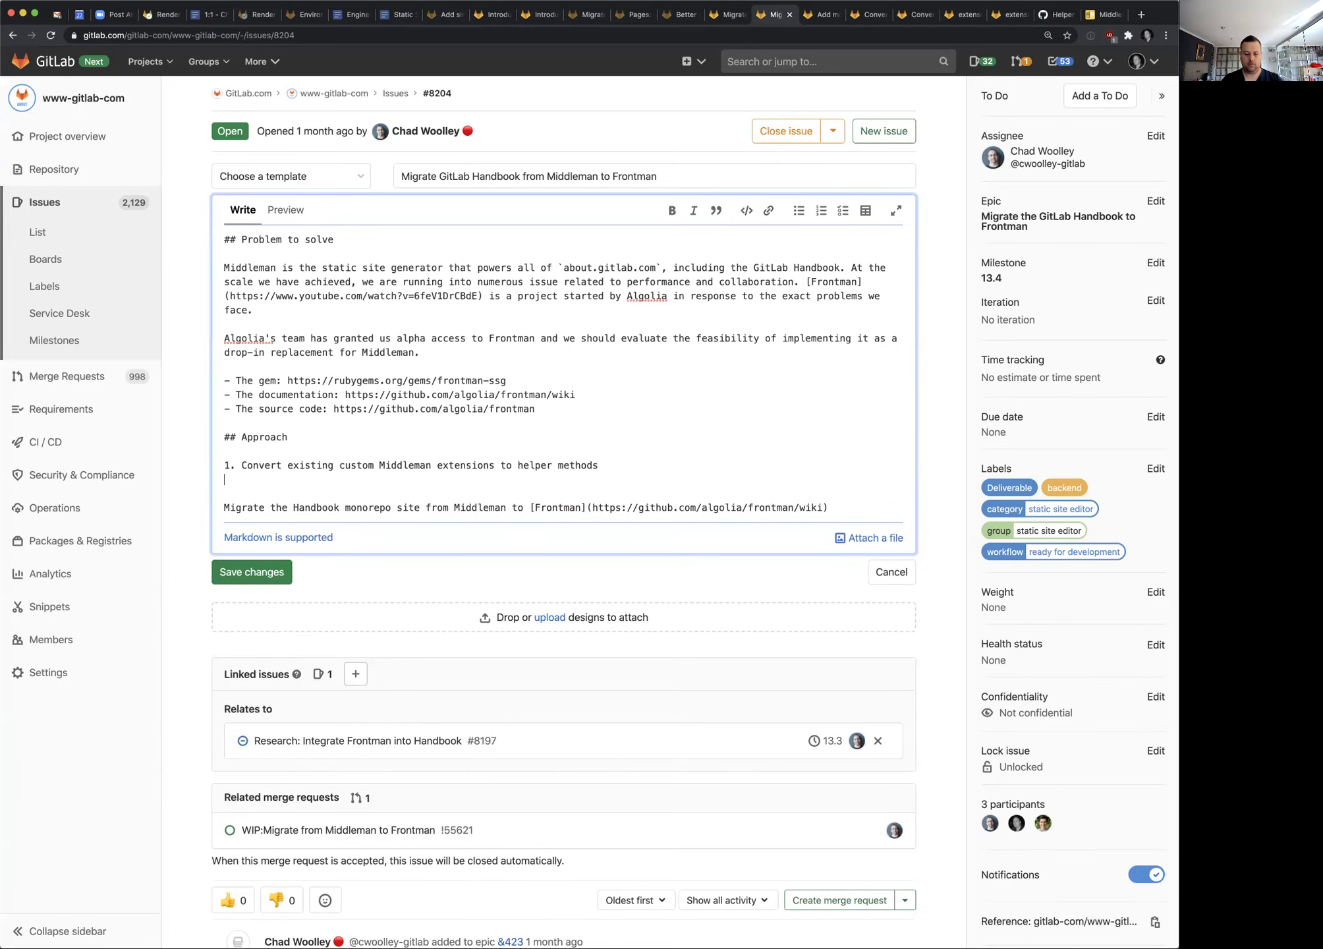
type("Add monorepo support ")
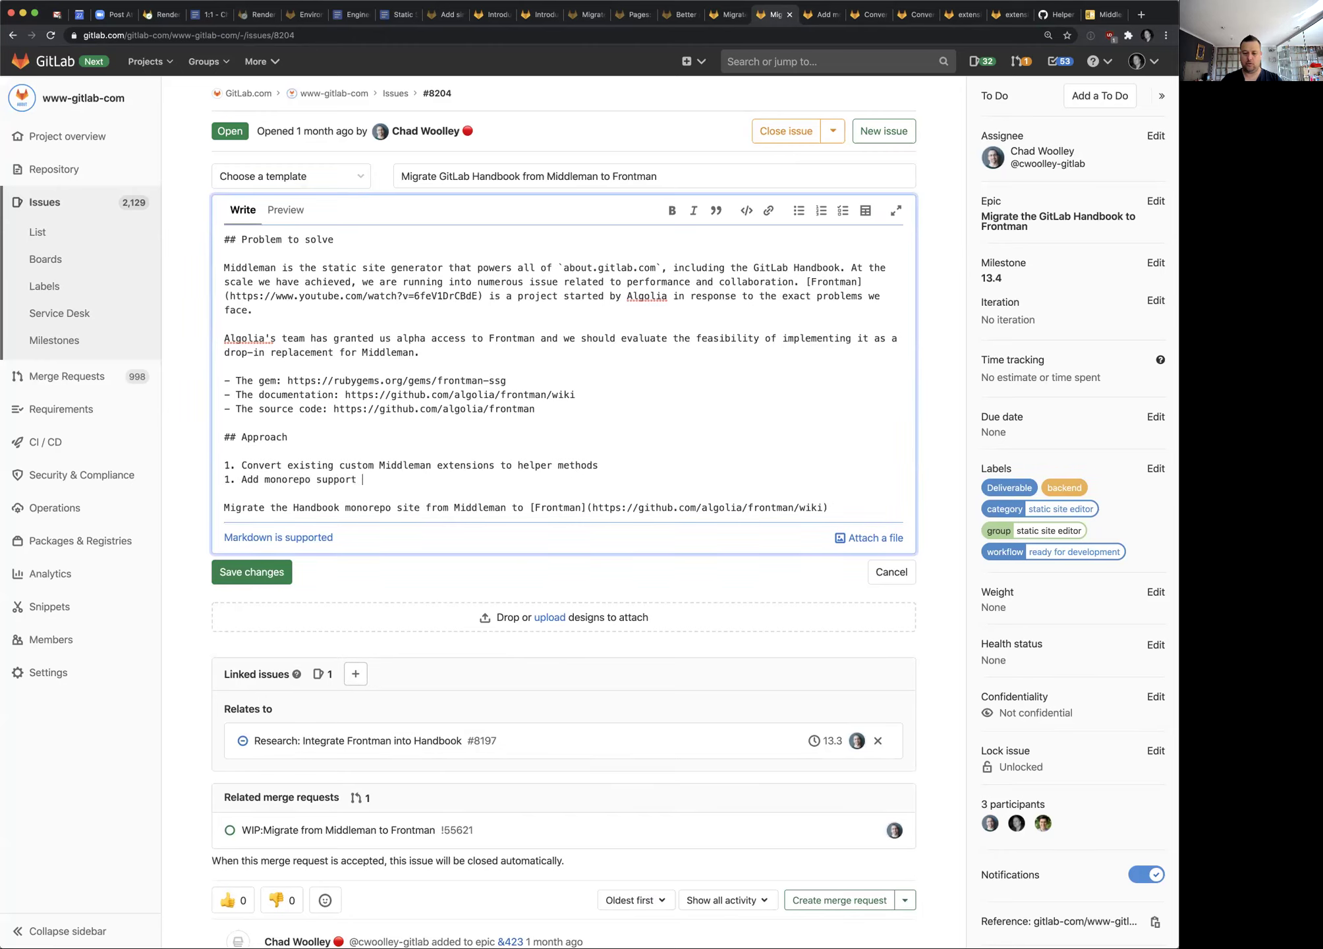
type("to Frontman")
Add step 3 'Migrate the Handbook site from' with the moved Frontman link, removing the leftover old line
key("Return")
type("1. M")
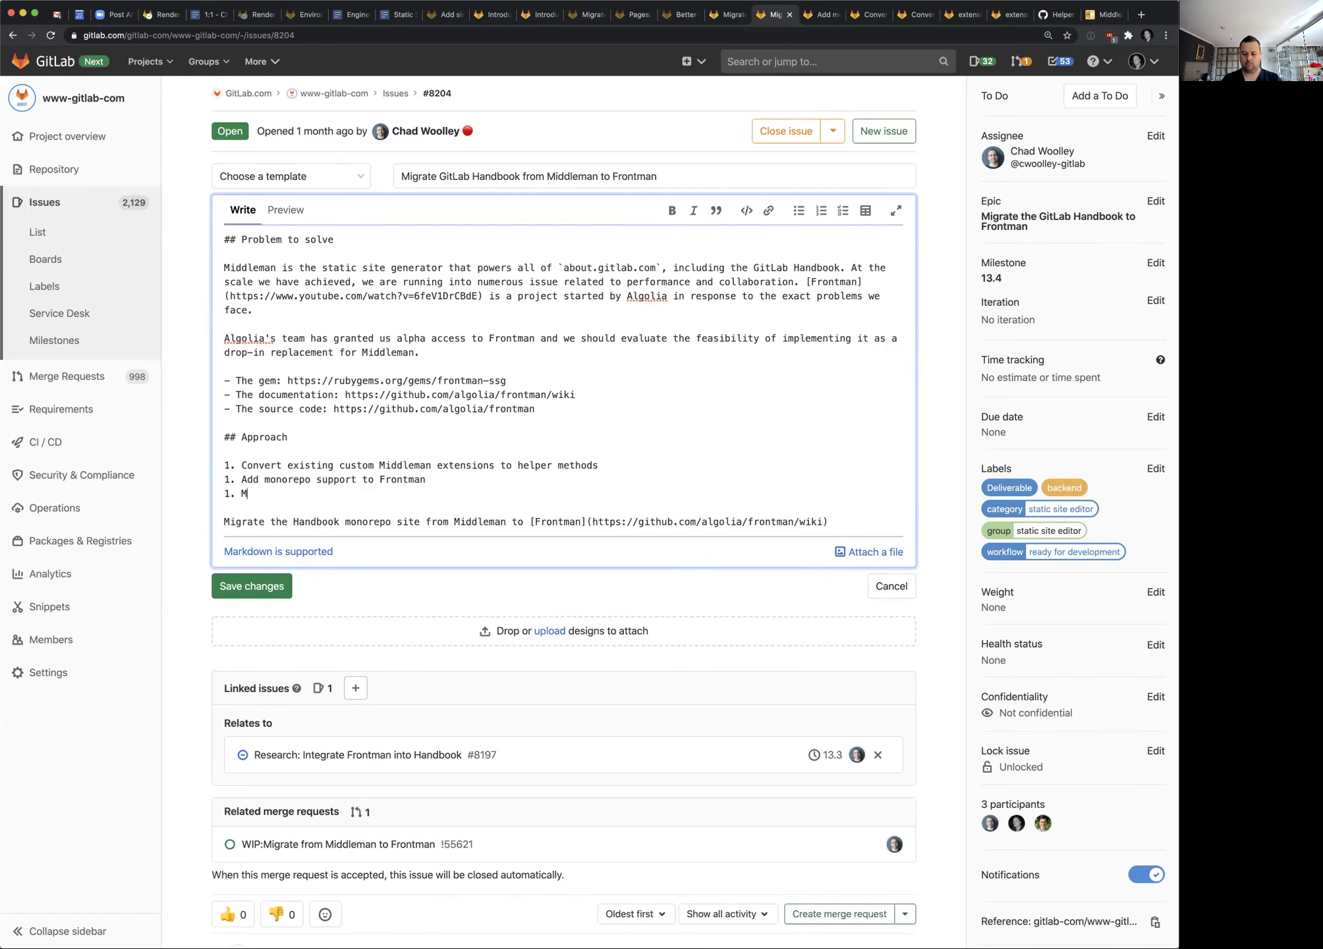
type("igrate the Handbook site from")
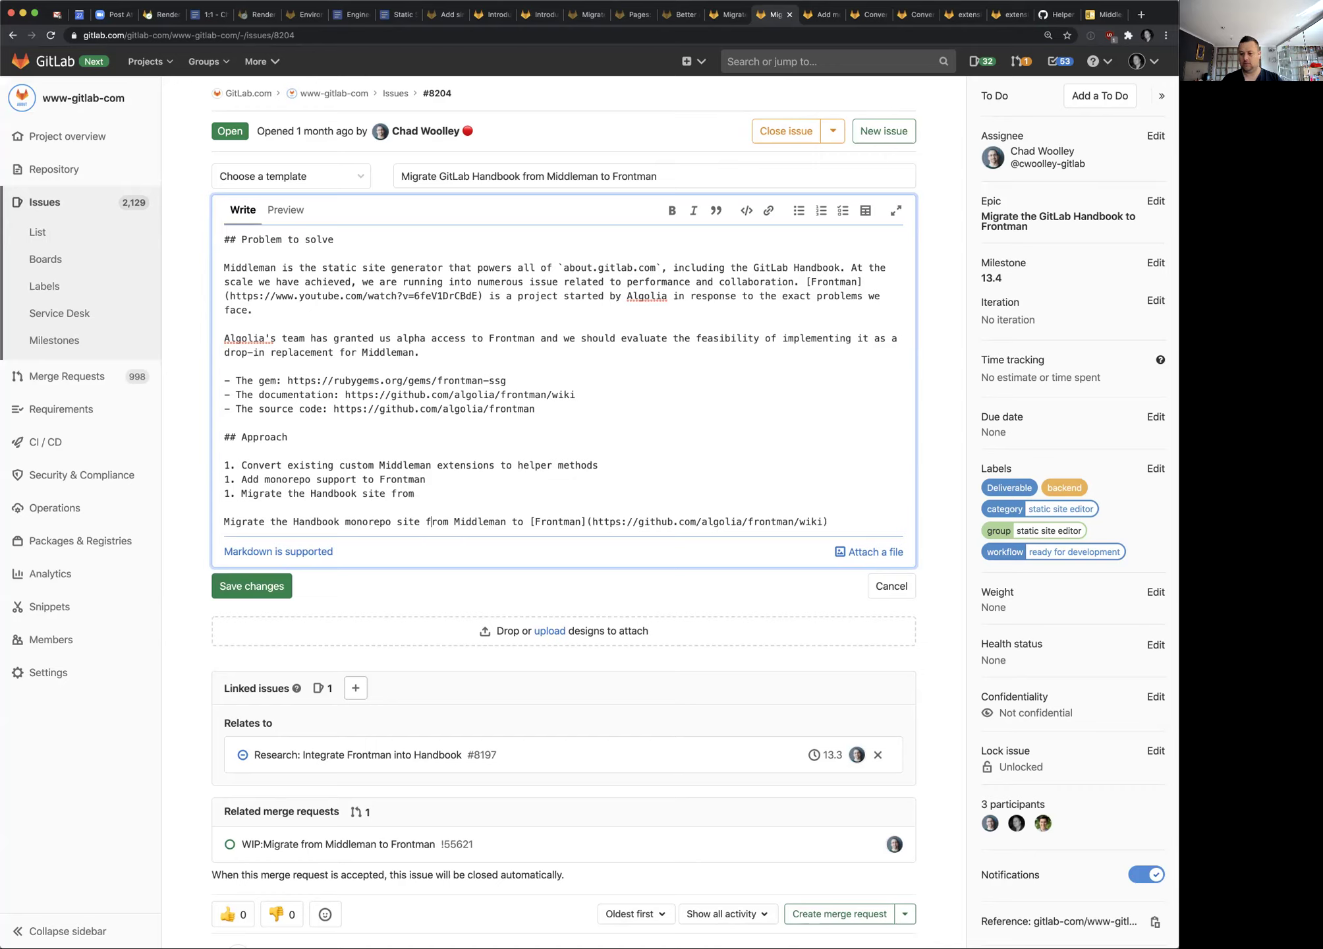
key("shift+super+Right")
key("super+c")
key("BackSpace")
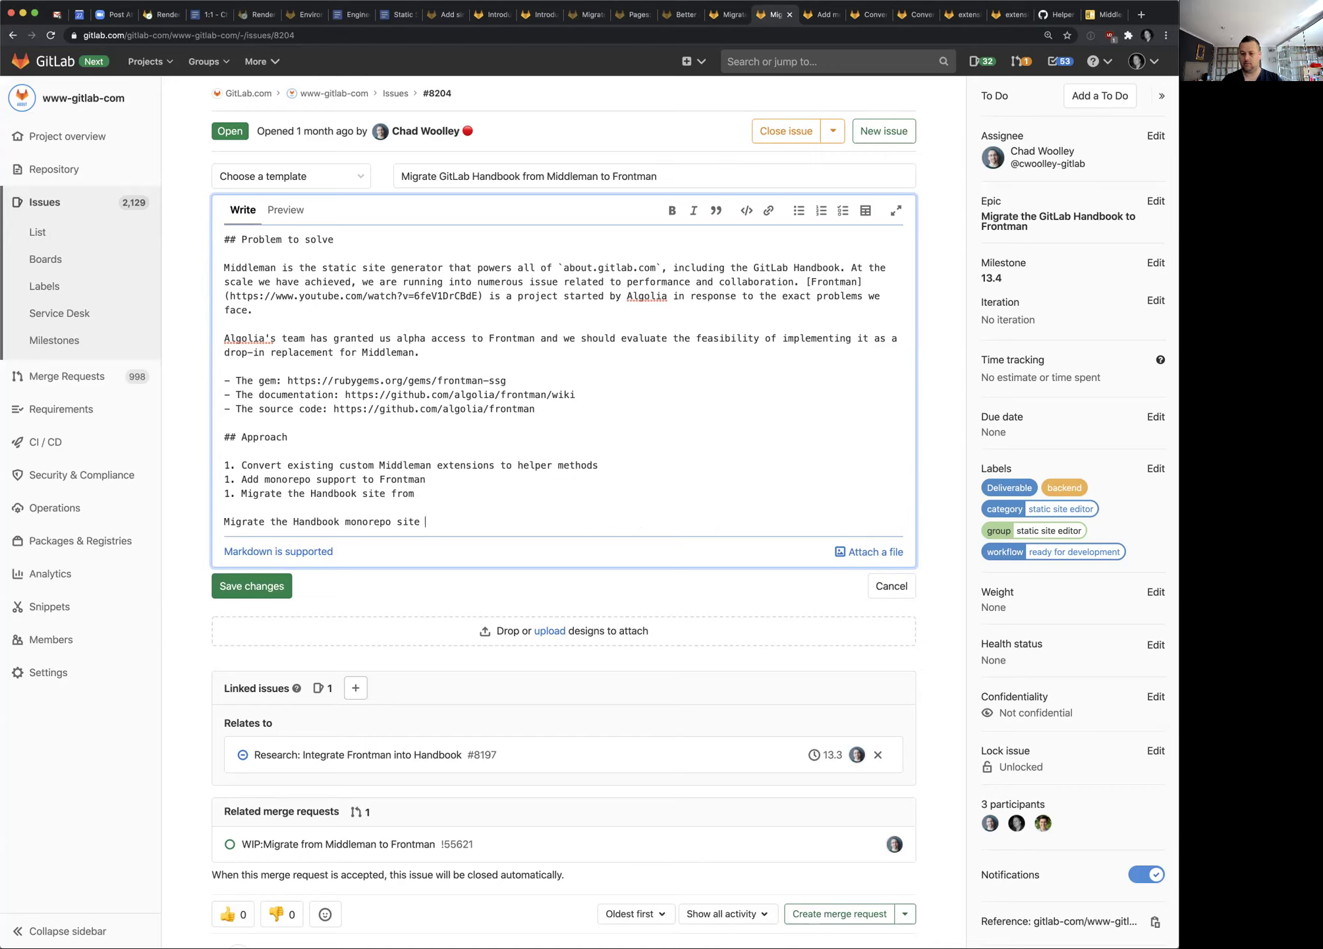
key("super+v")
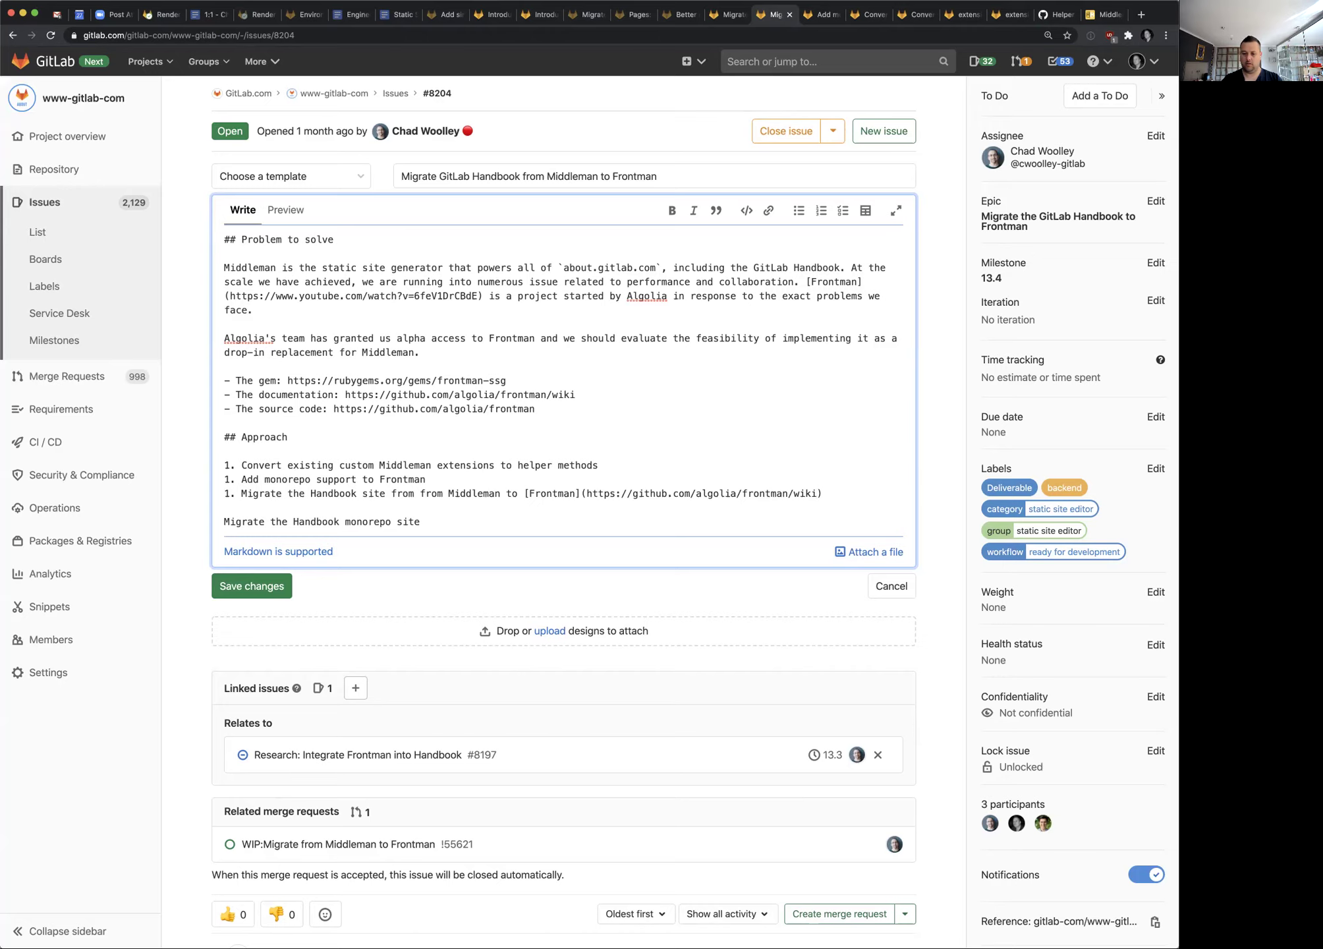
left_click_drag(449, 493, 420, 493)
key("BackSpace")
key("Down")
key("Down")
key("shift+super+Left")
key("BackSpace")
key("BackSpace")
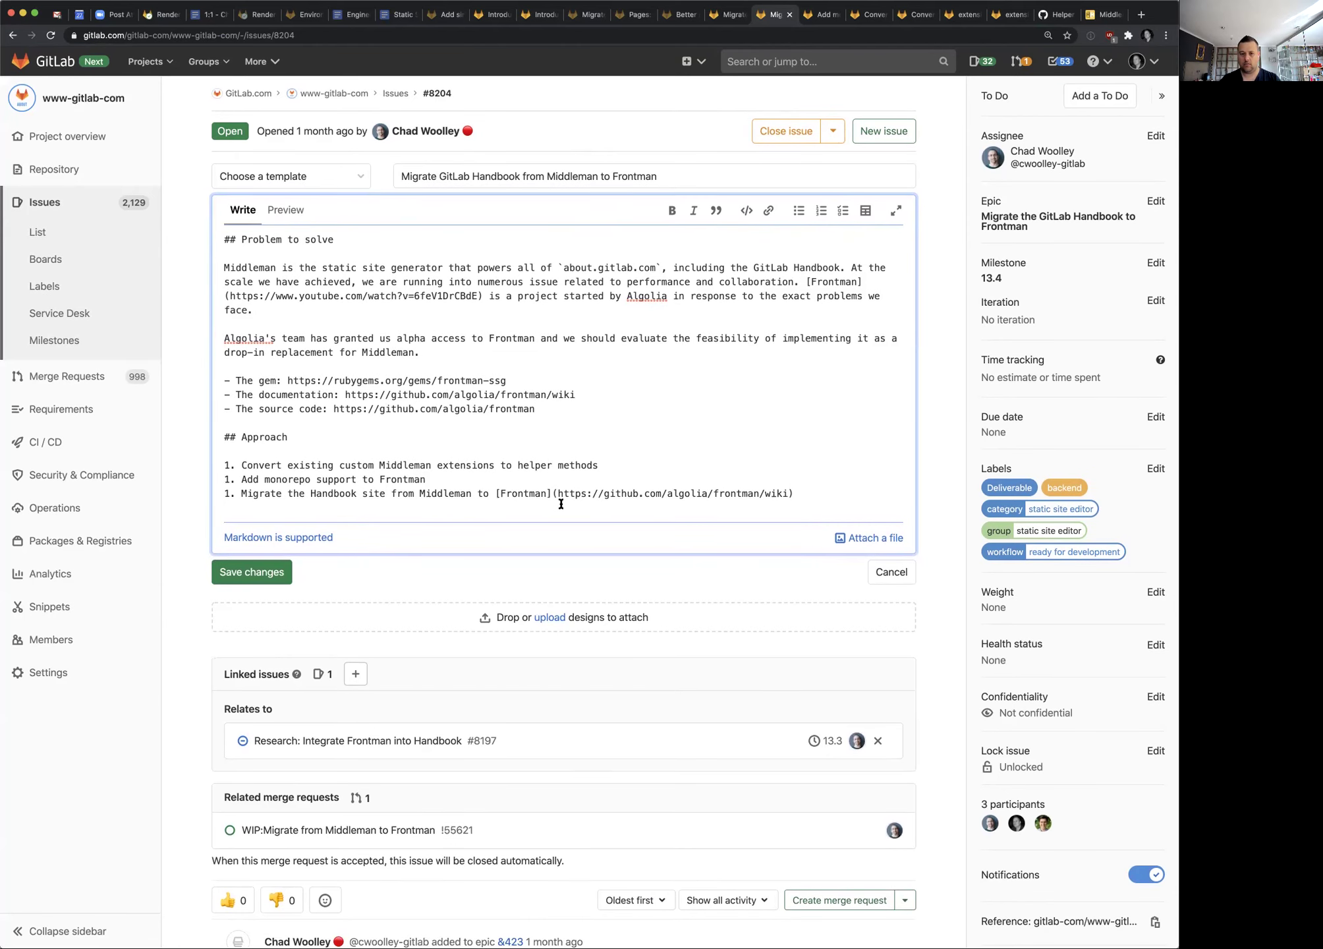
key("Return")
Demote the Approach and Problem to solve headings to level three
type("##")
left_click(235, 435)
type("#")
left_click(238, 240)
type("#")
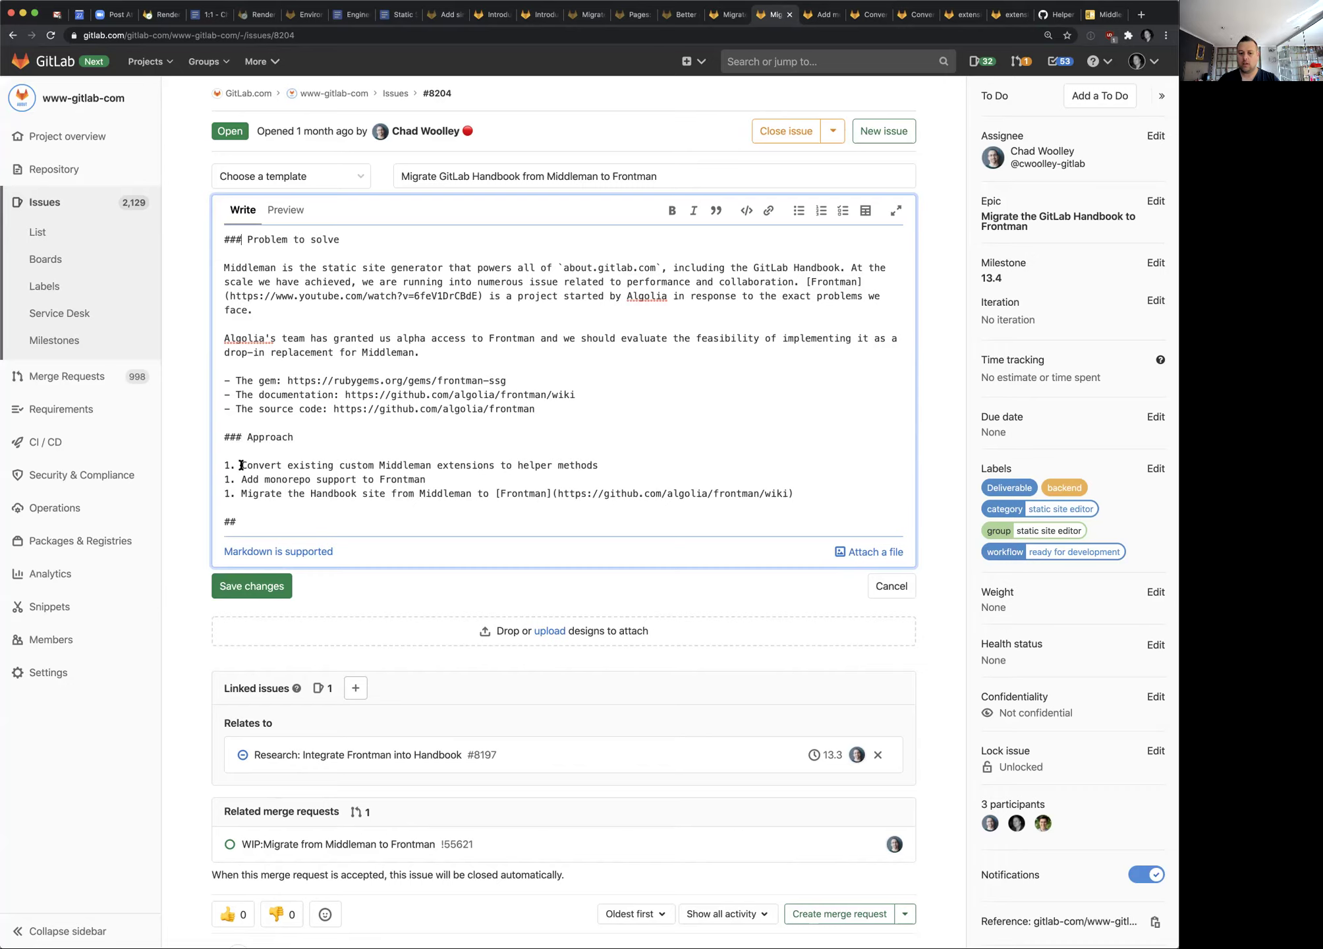
Add an '### Addition' section saying the marketing site won't be converted in this migration
left_click(268, 525)
type("# ")
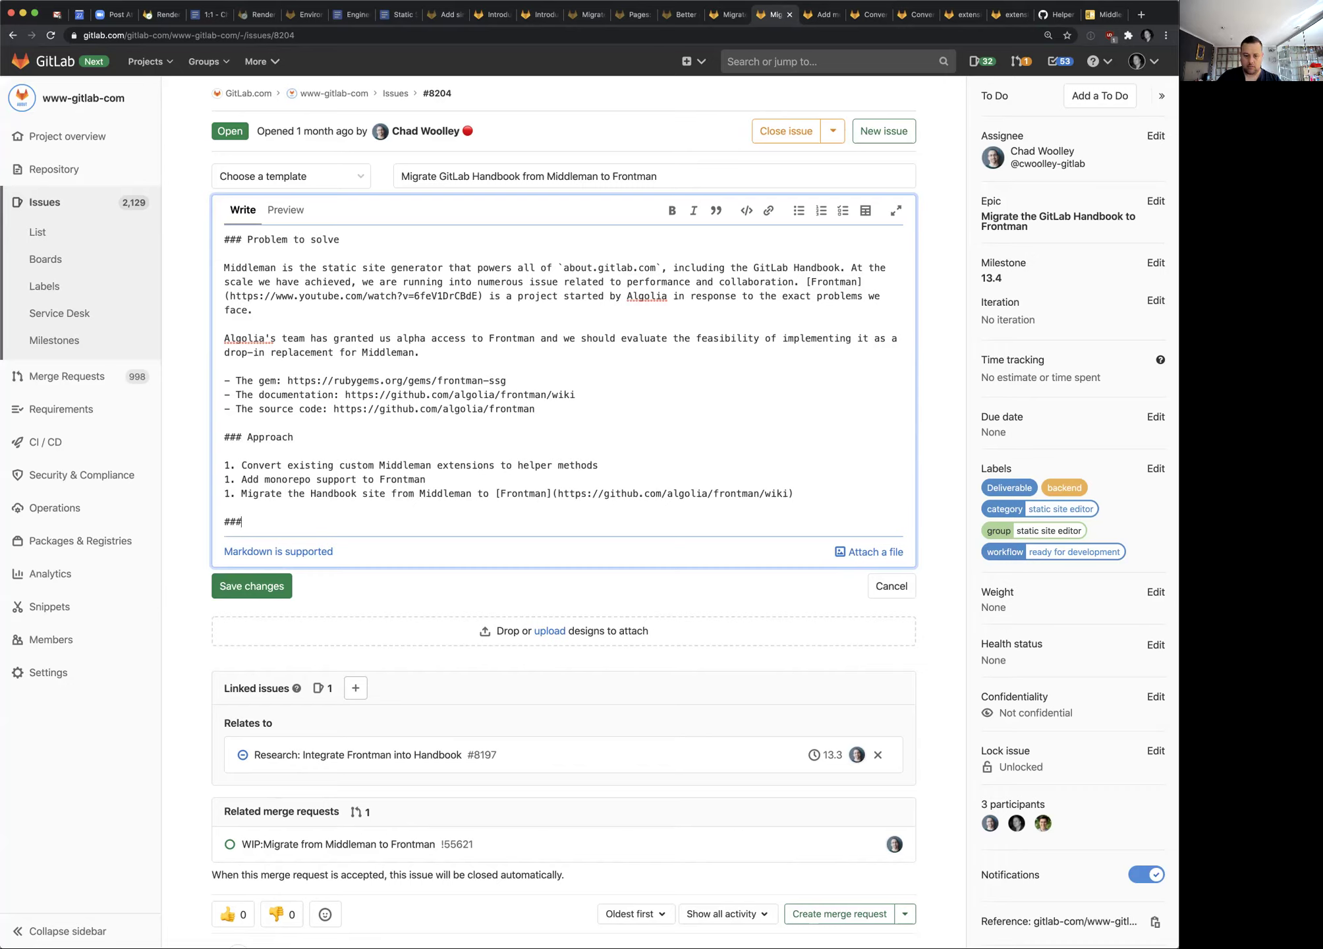
type("Additi")
type("on ")
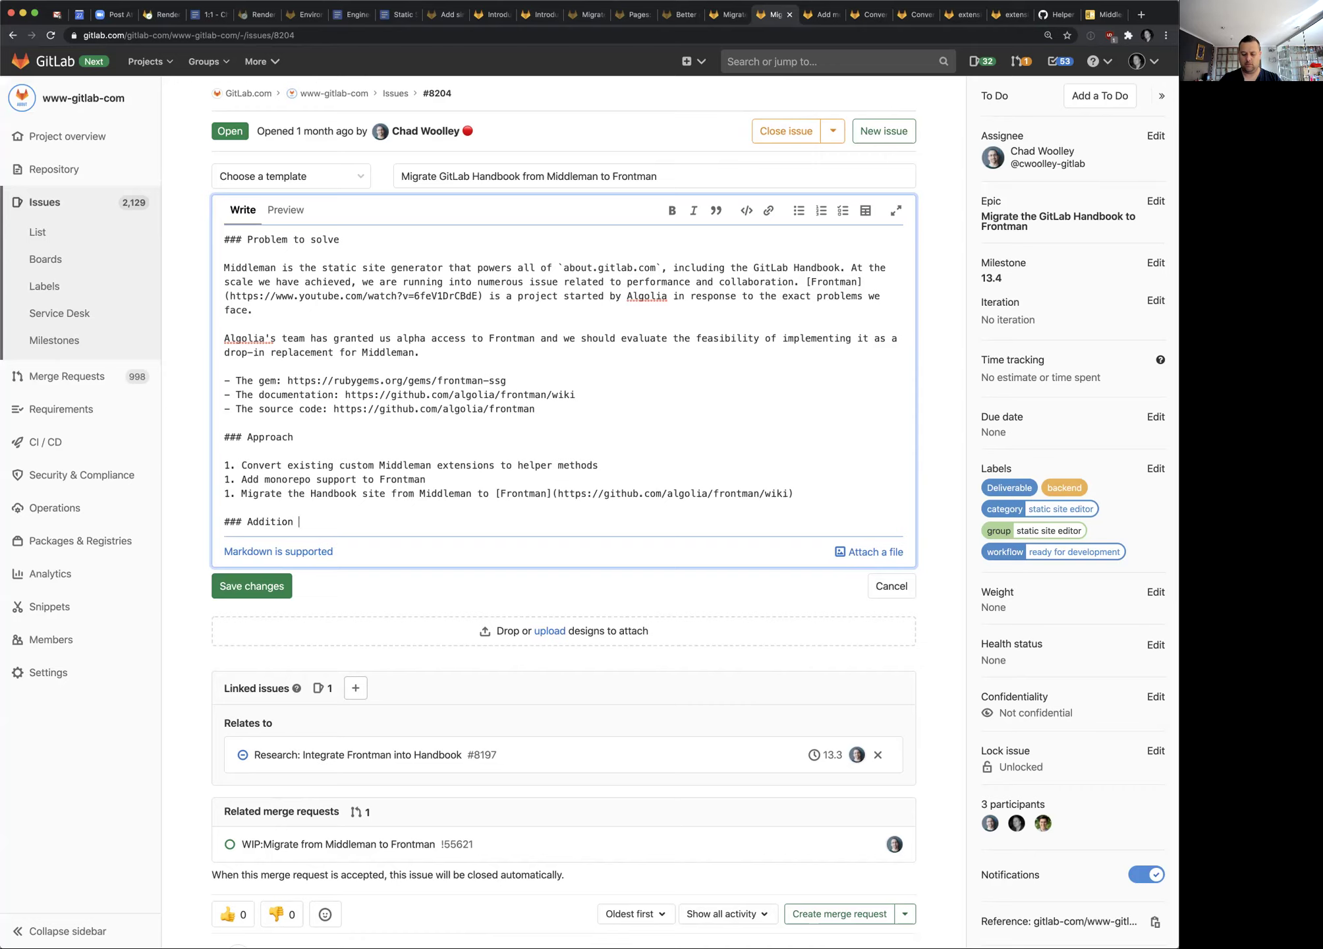
type("n")
key("BackSpace")
key("Return")
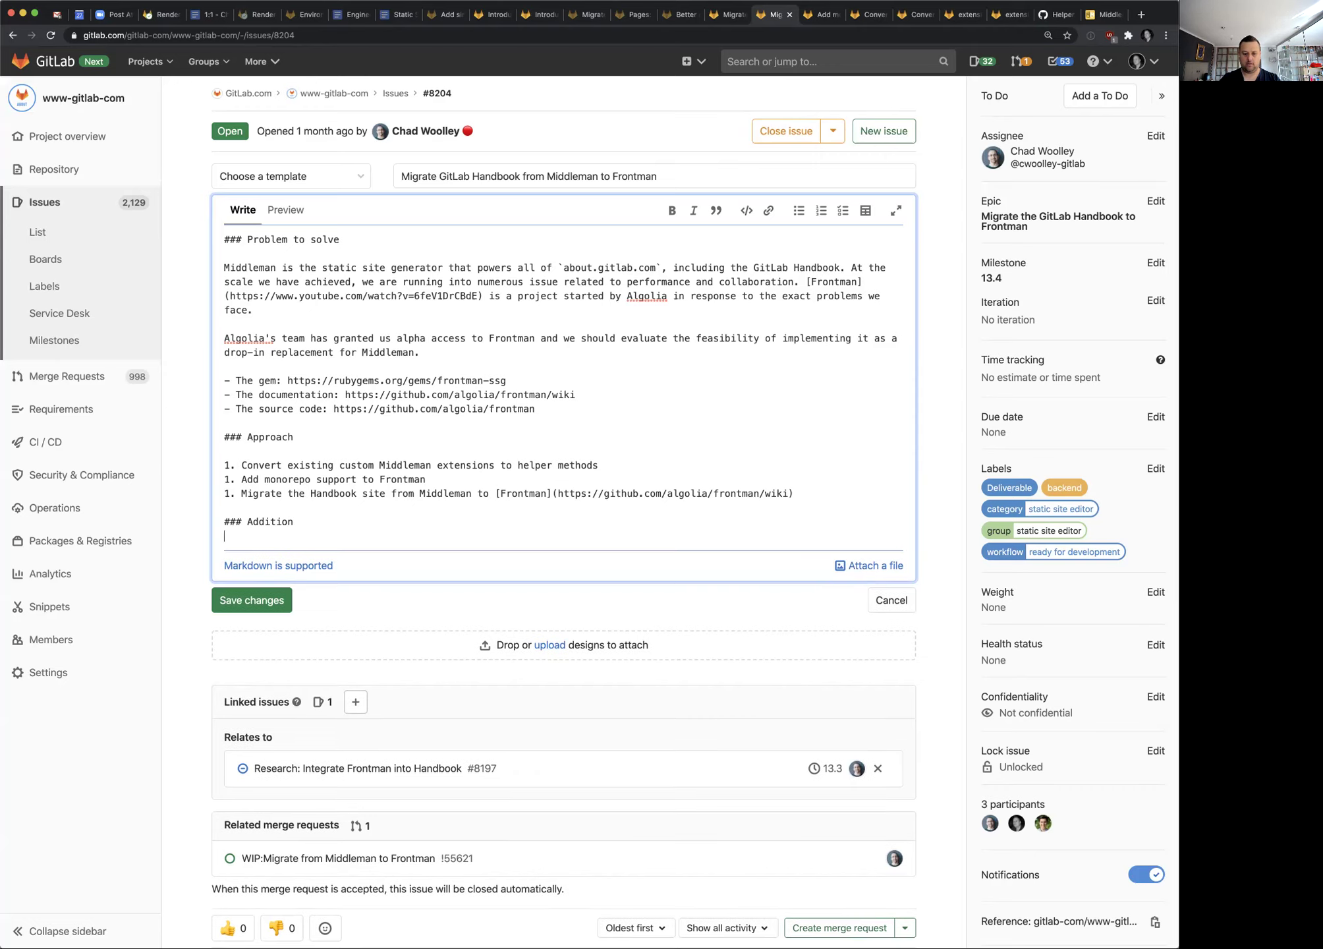
key("Return")
type("We ")
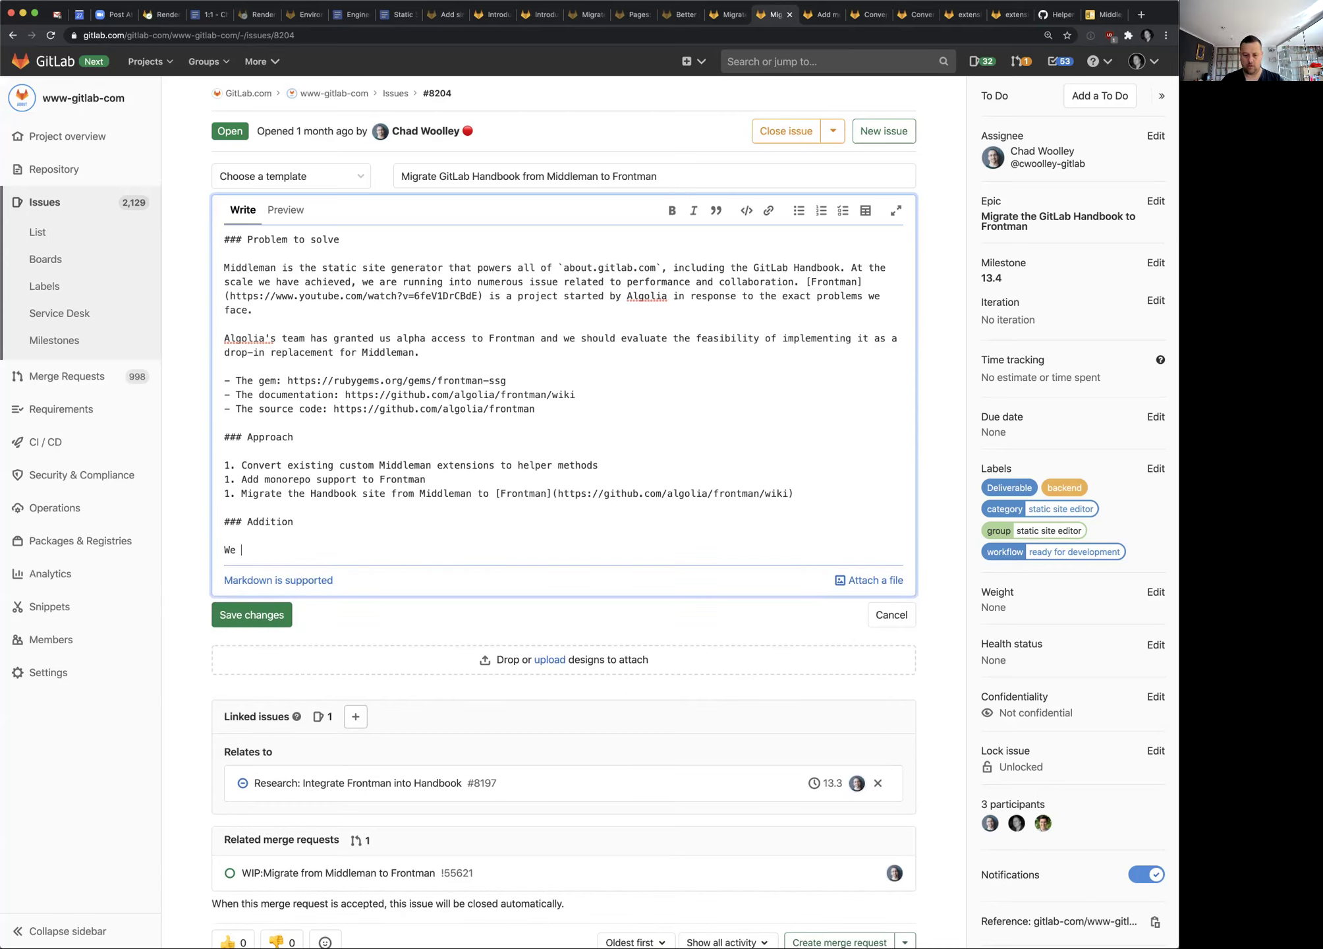
type("will not be converting the marketing site in the monorepo as part of this conversion. The marke")
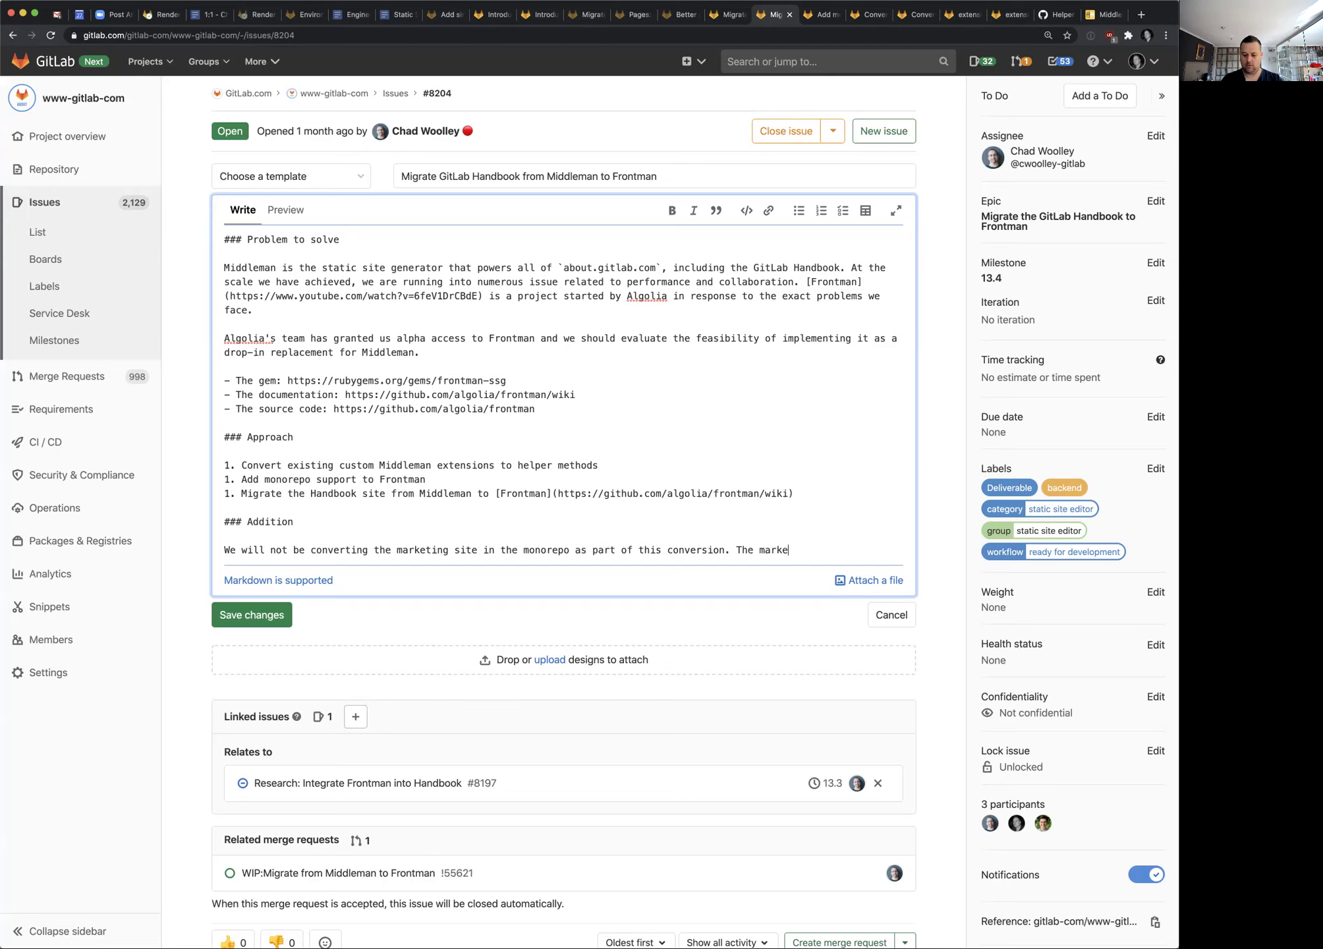
type("ting website team is currently ")
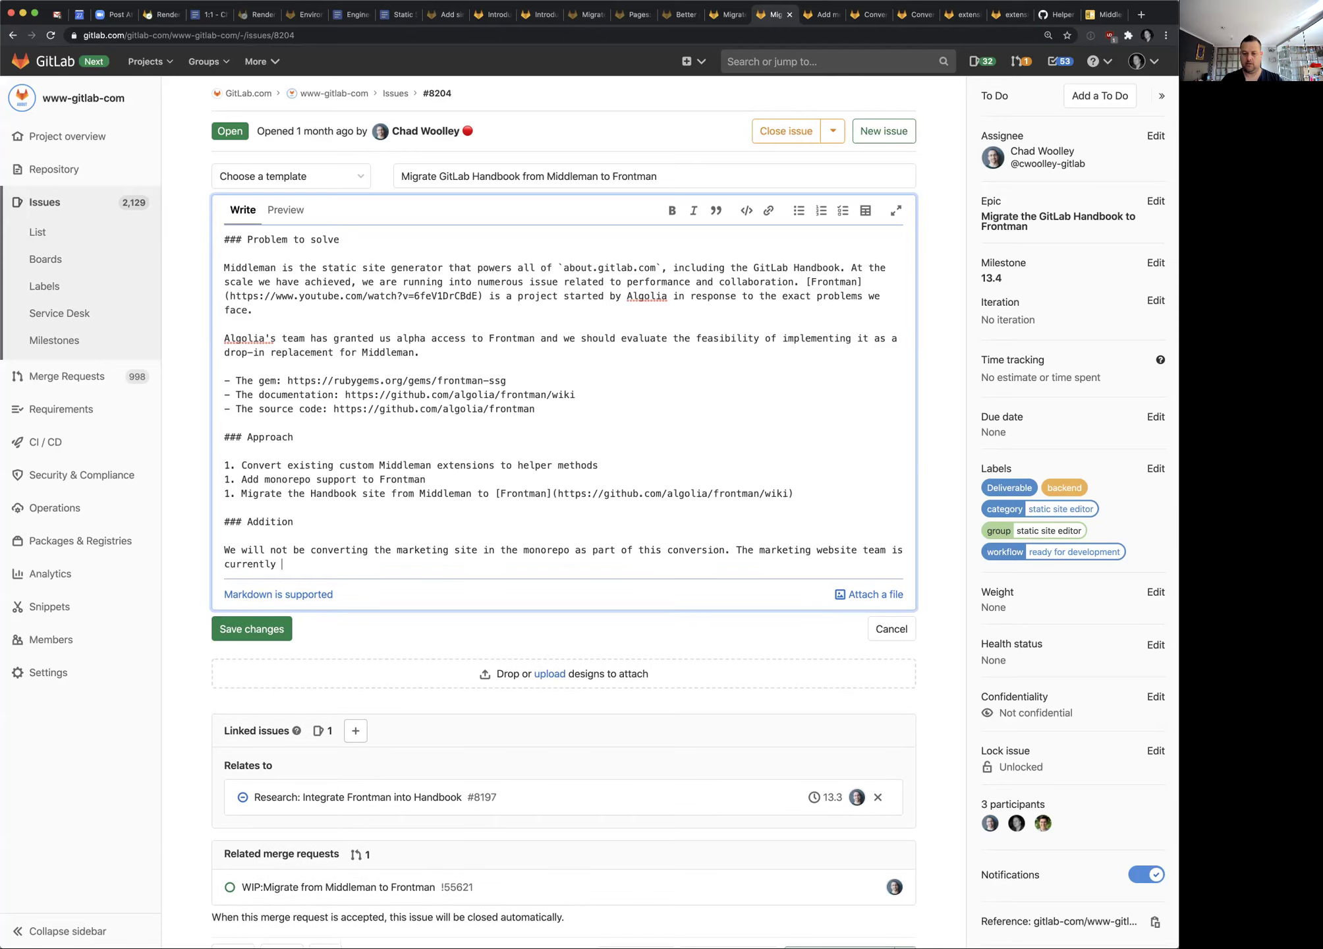
type("evaluating their tech stack needs")
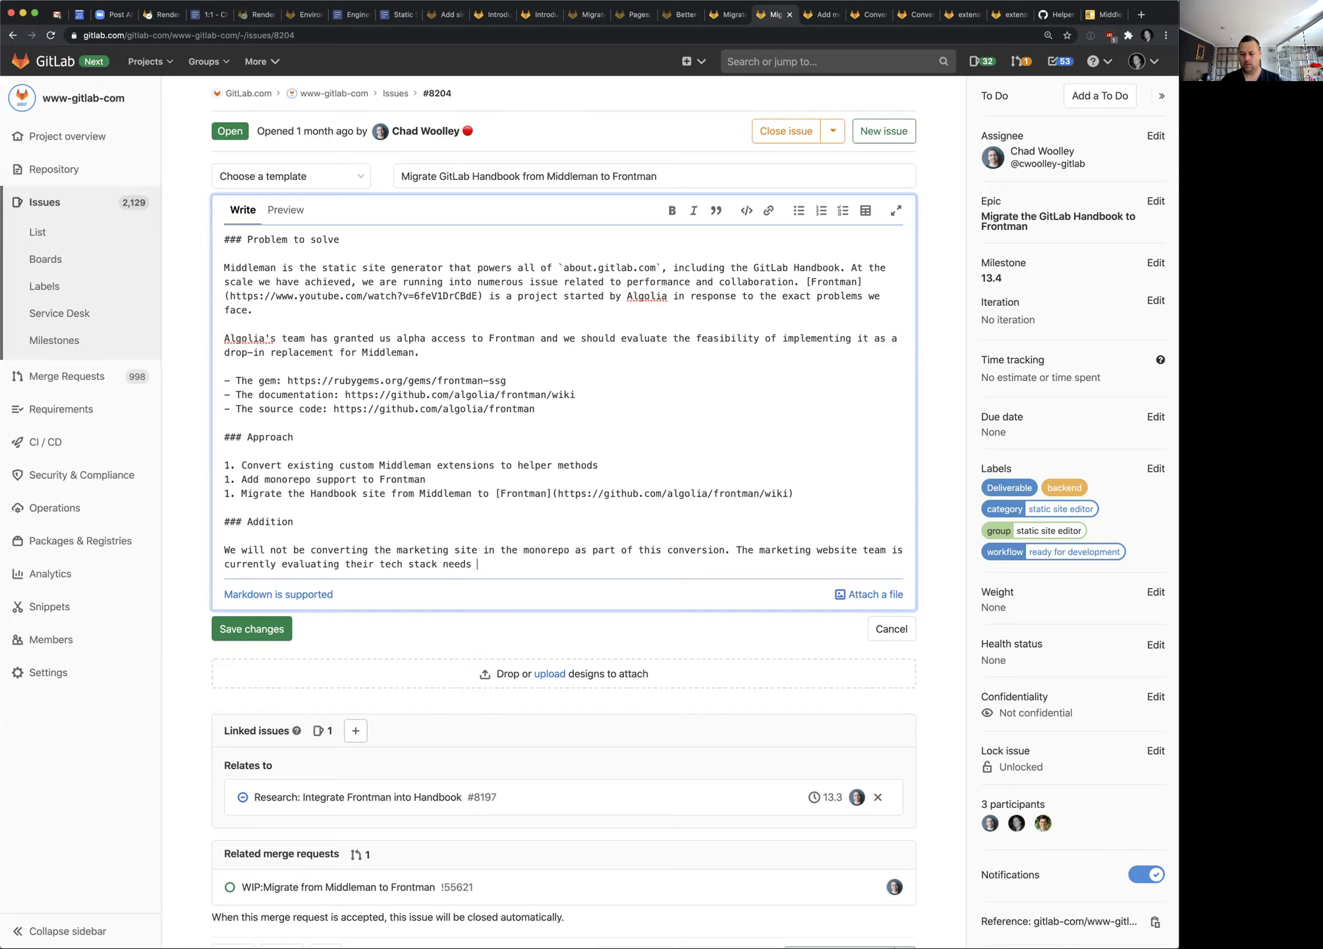
type(" and will establish which SSG they wil")
key("BackSpace")
key("BackSpace")
type("ill use ")
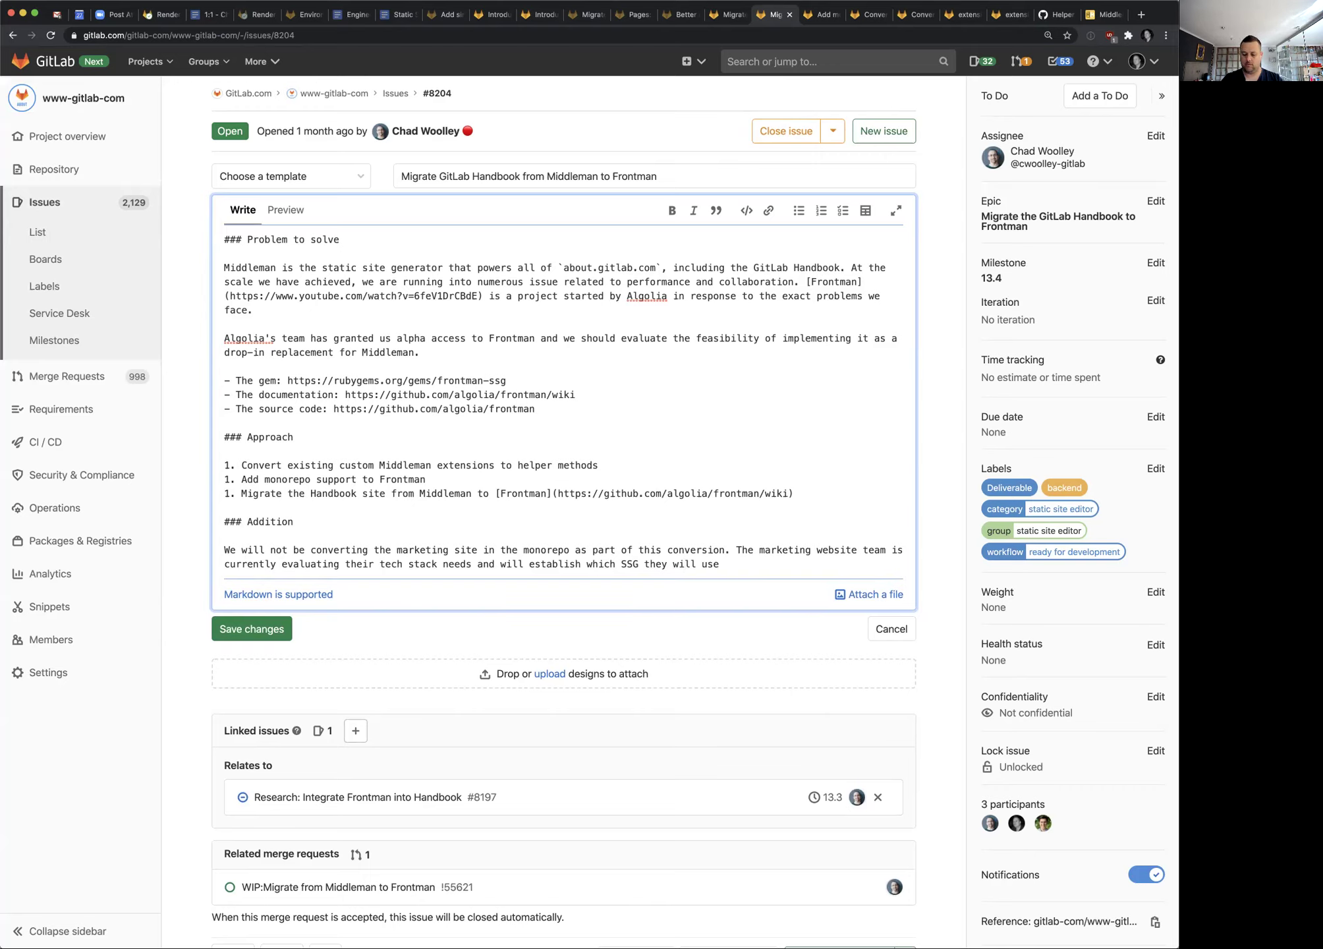
type("still.")
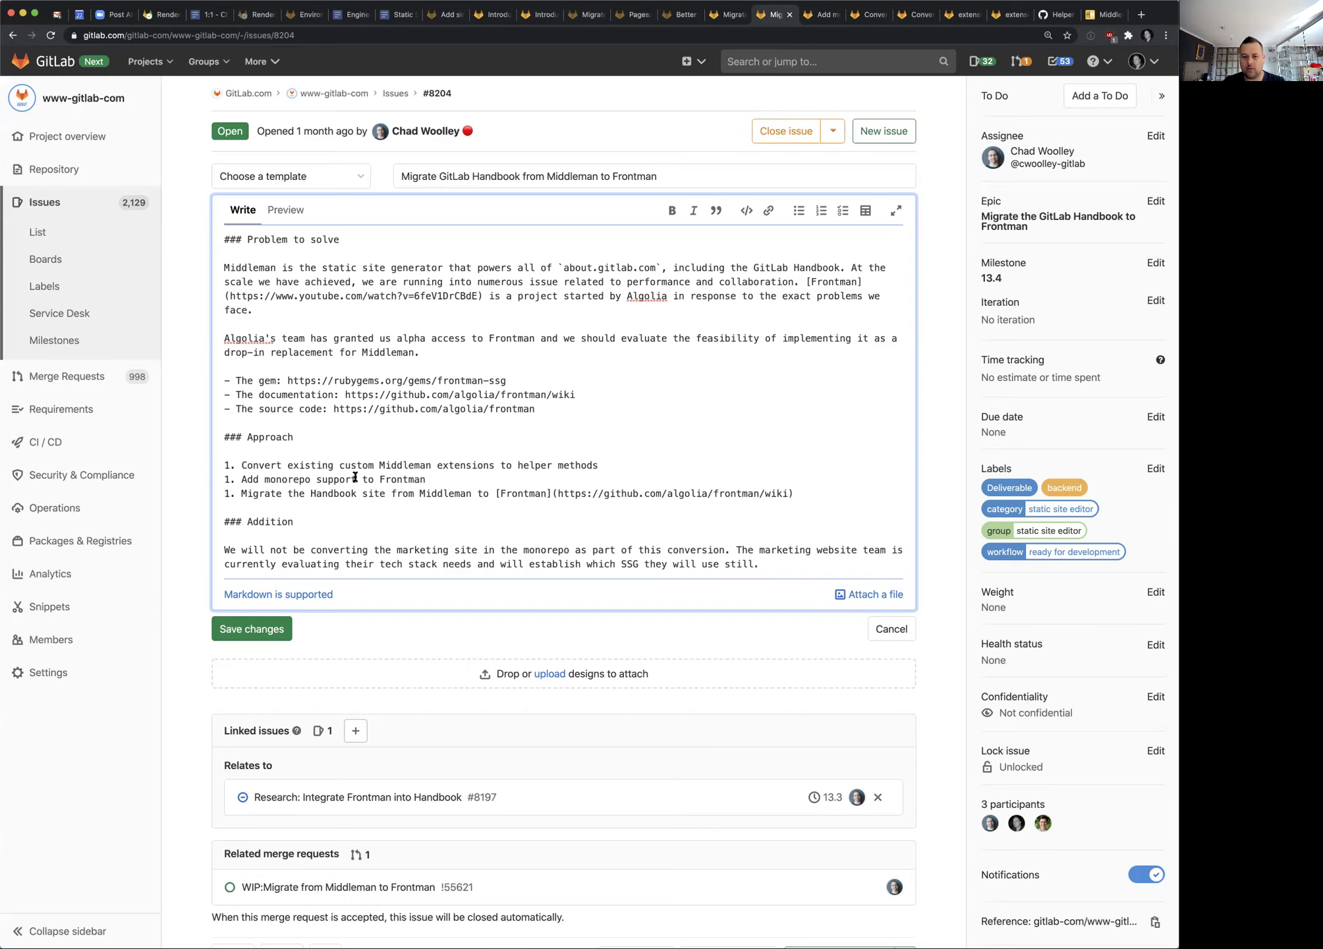
scroll(356, 474, "down", 2)
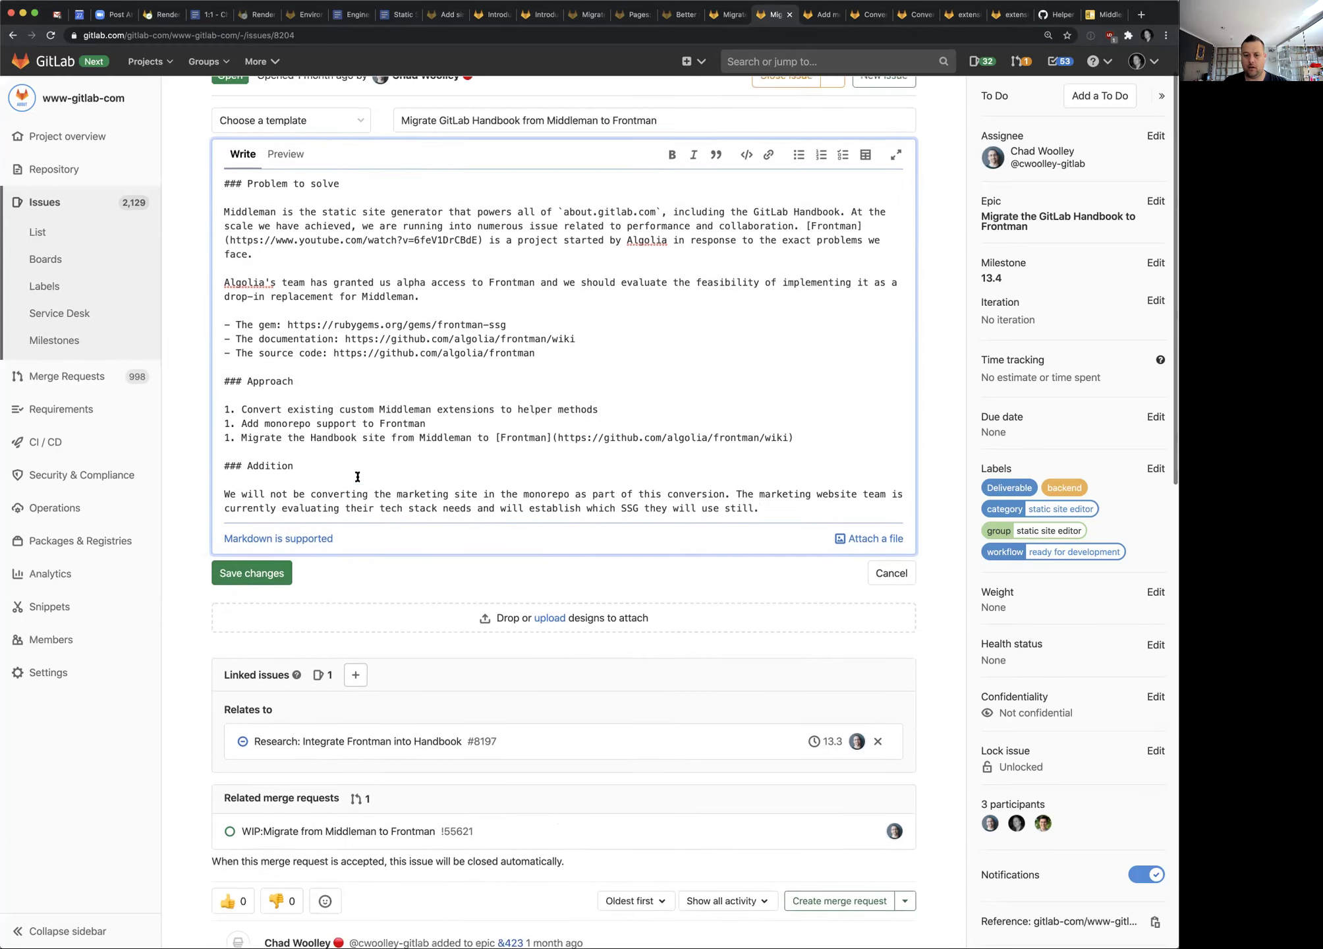
left_click(608, 413)
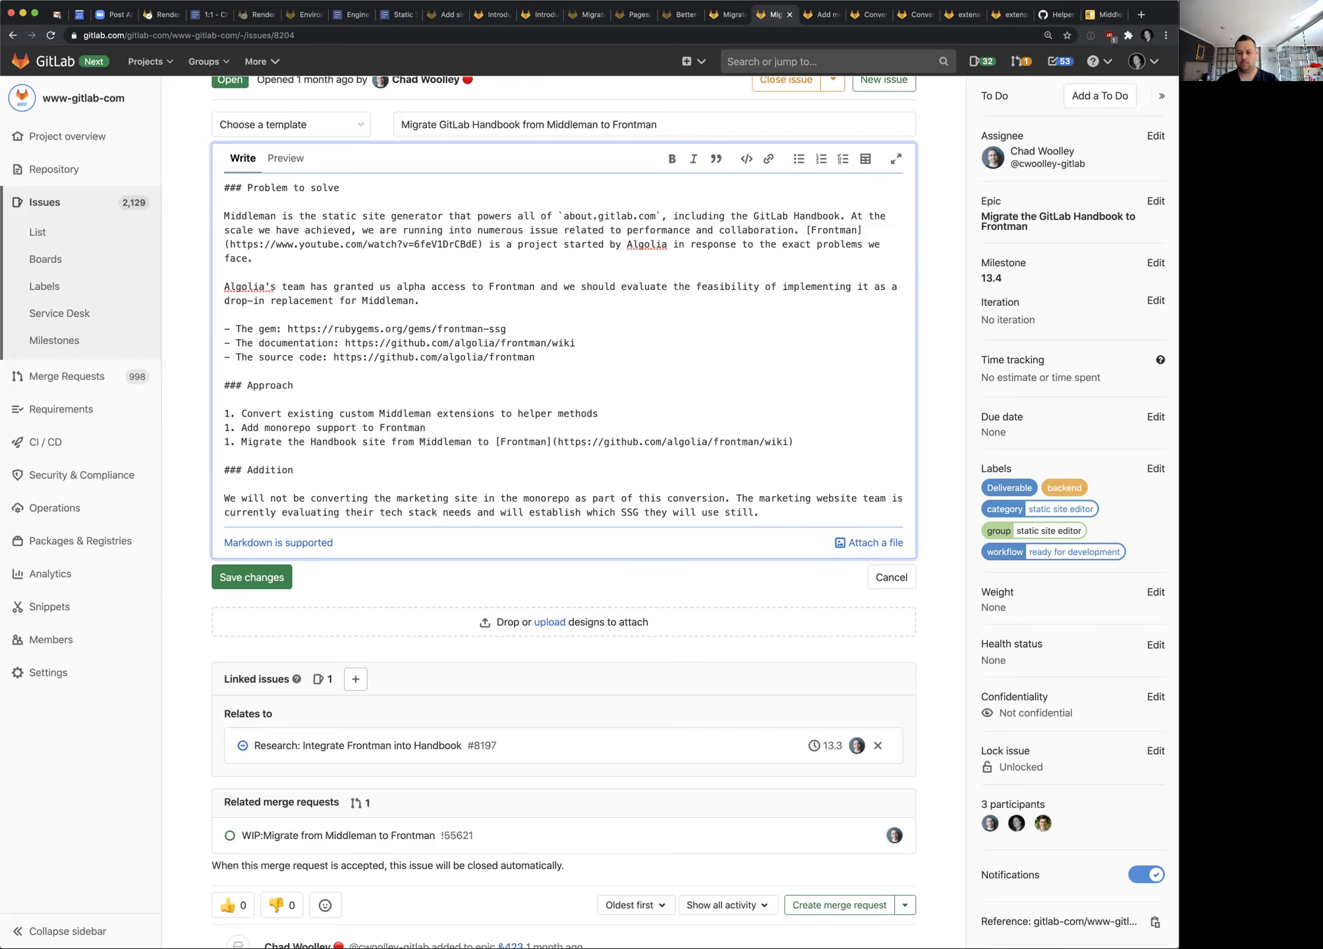
Insert an Approach step to decouple the handbook from the marketing site by not sharing assets, and save
key("Down")
key("Return")
type("Comple")
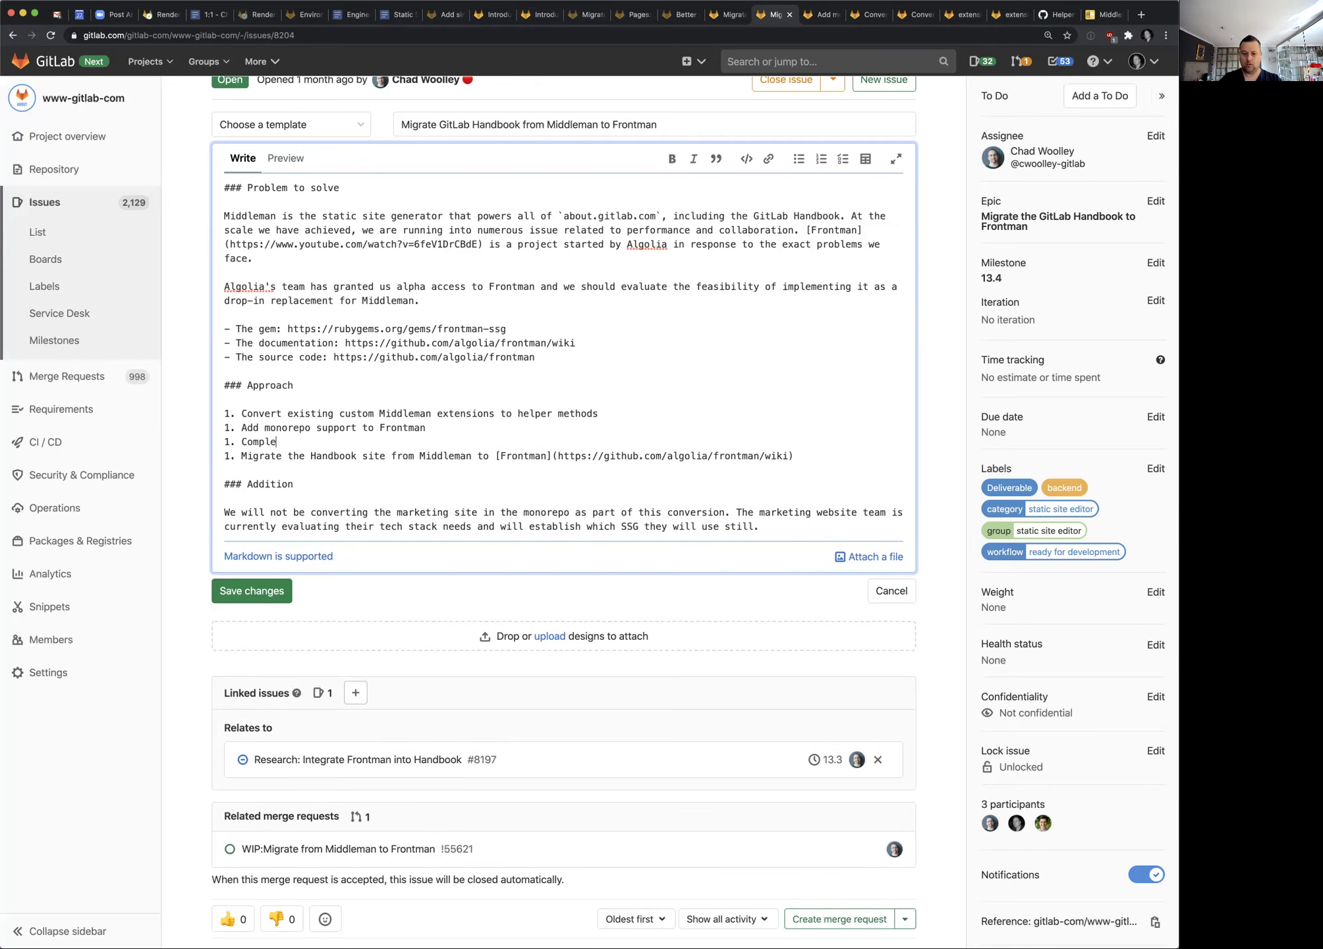
type("te decouple the handbook from ")
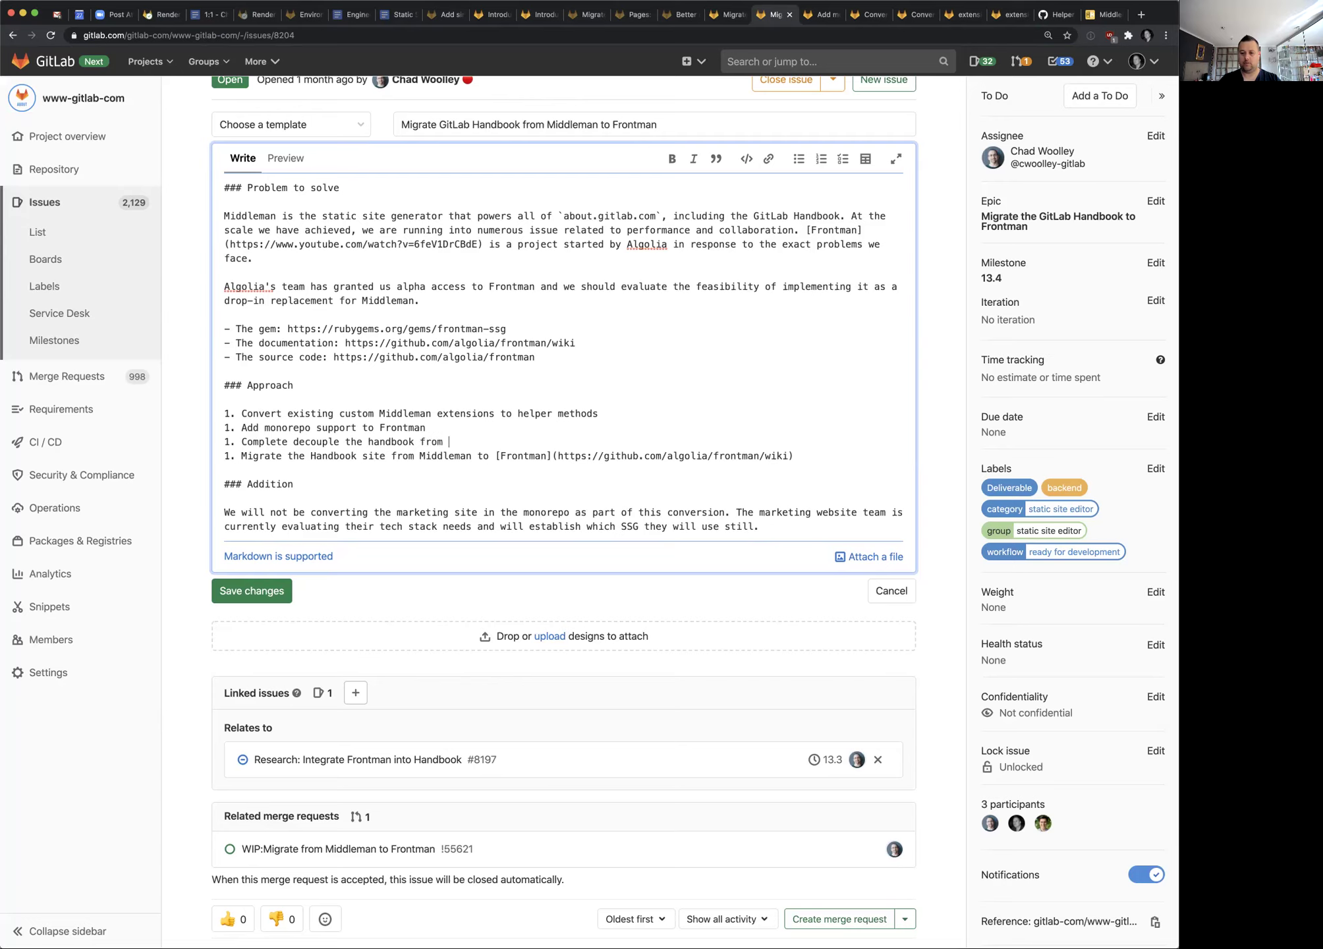
type("the marketing site, by ")
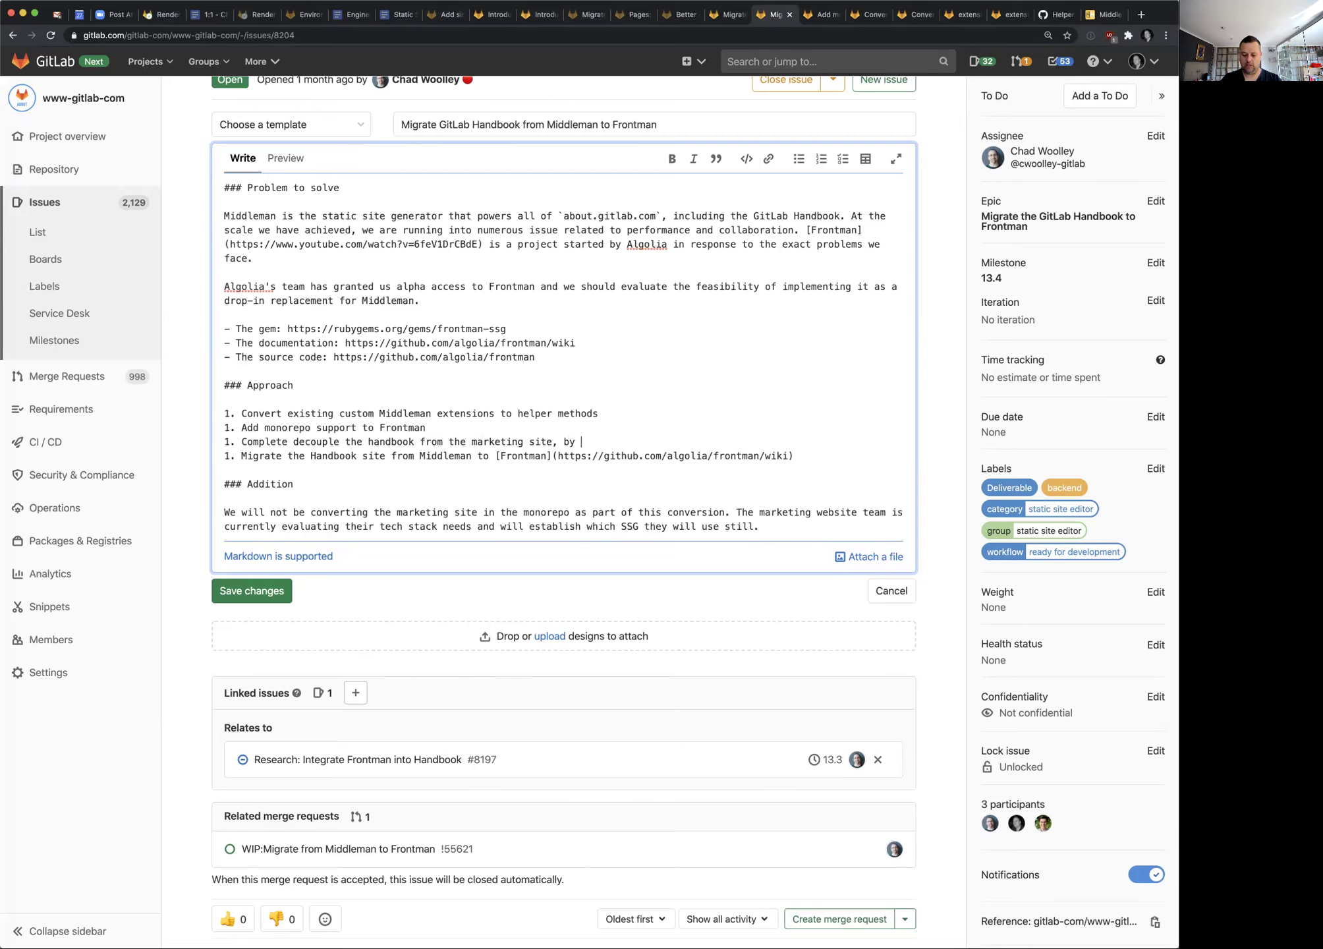
type("not sharing any")
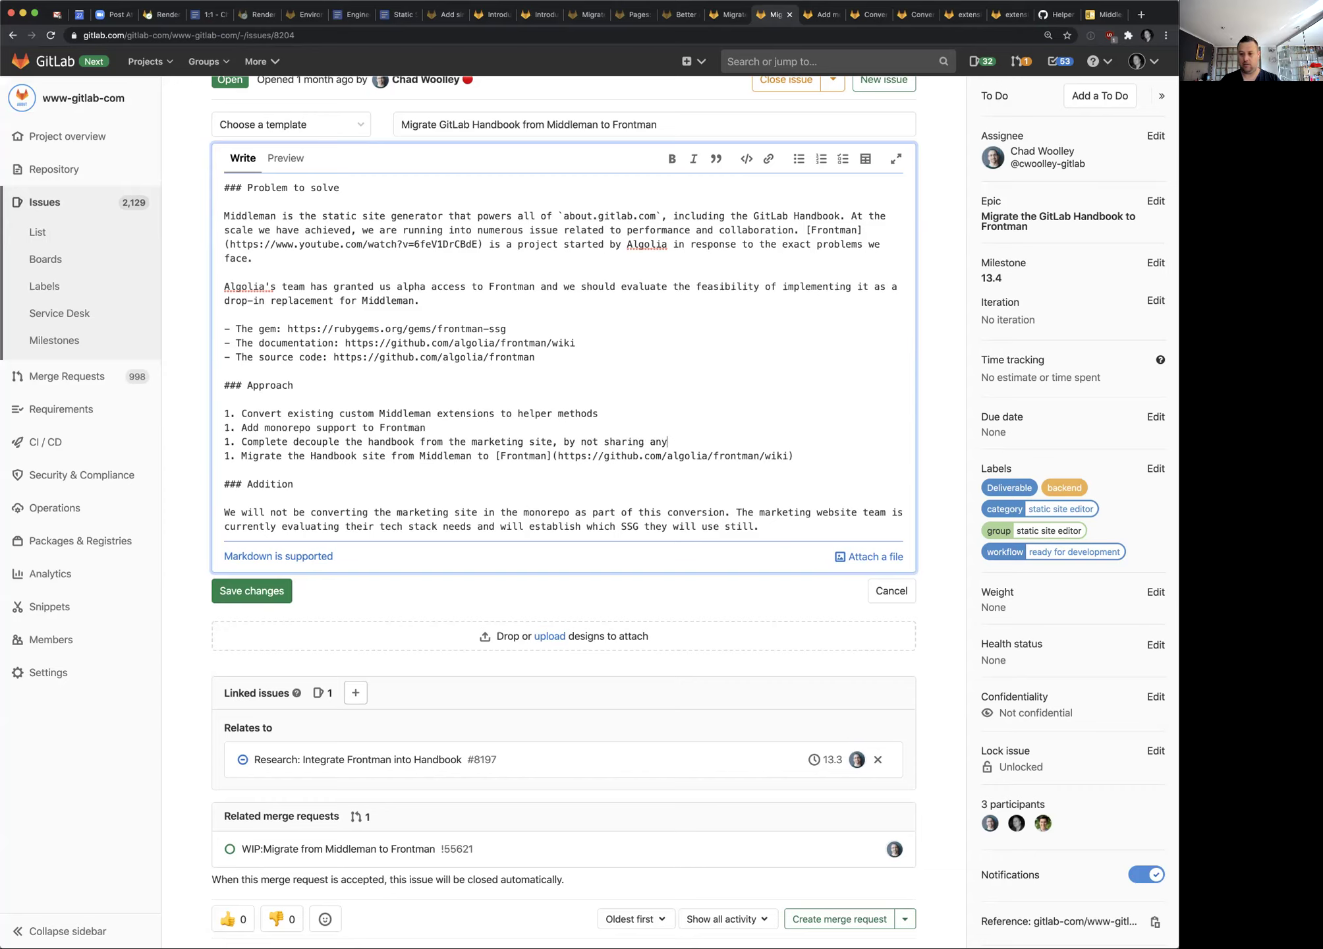
type(" asssets")
key("Left")
key("Left")
key("Left")
key("Left")
key("Left")
key("BackSpace")
key("super+shift+Left")
key("Right")
key("super+shift+Left")
key("shift+Right")
key("shift+Right")
key("shift+Right")
key("Left")
key("super+shift+Right")
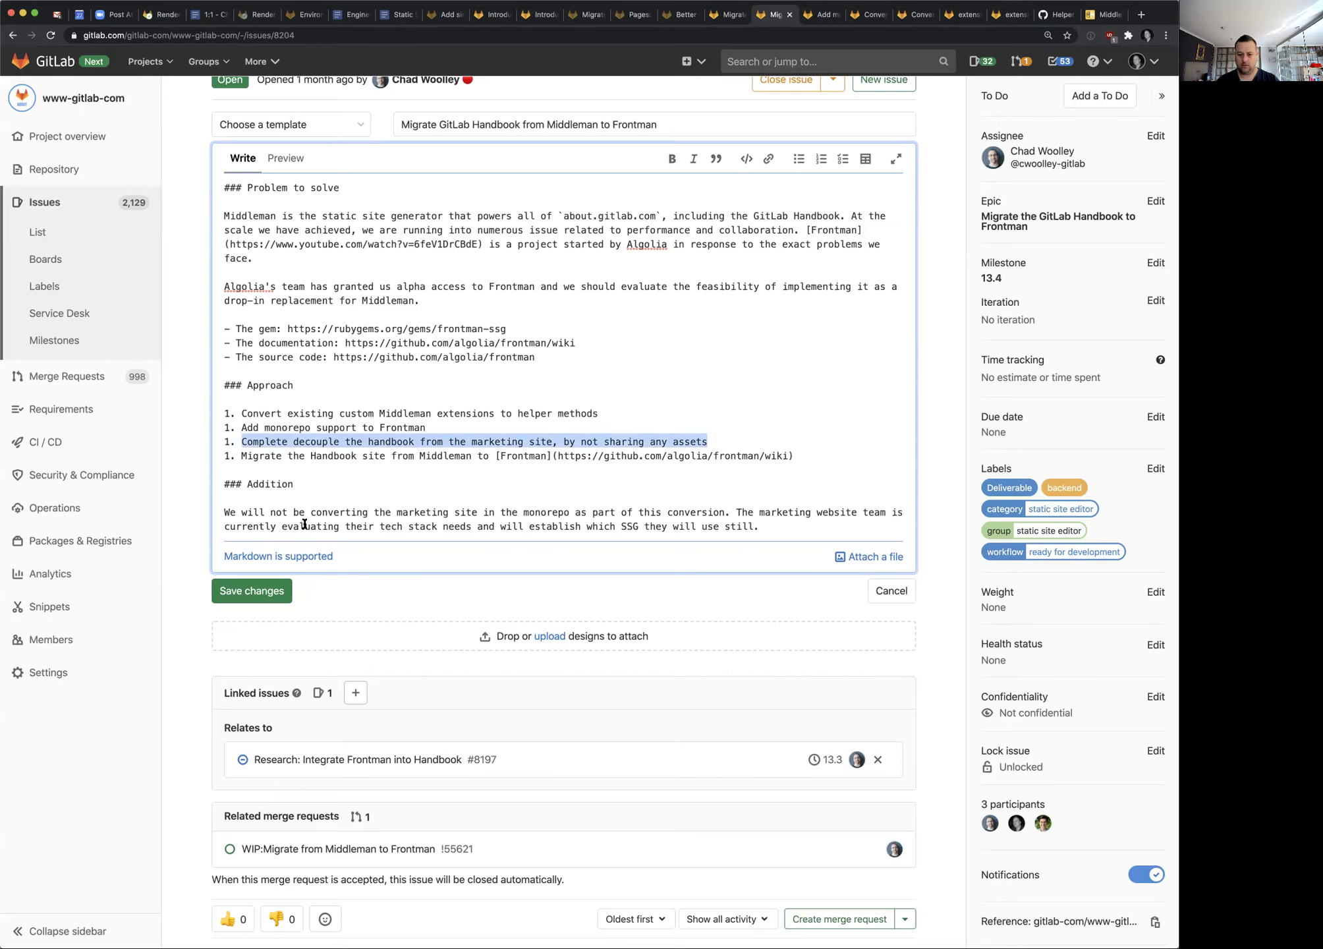
left_click(271, 588)
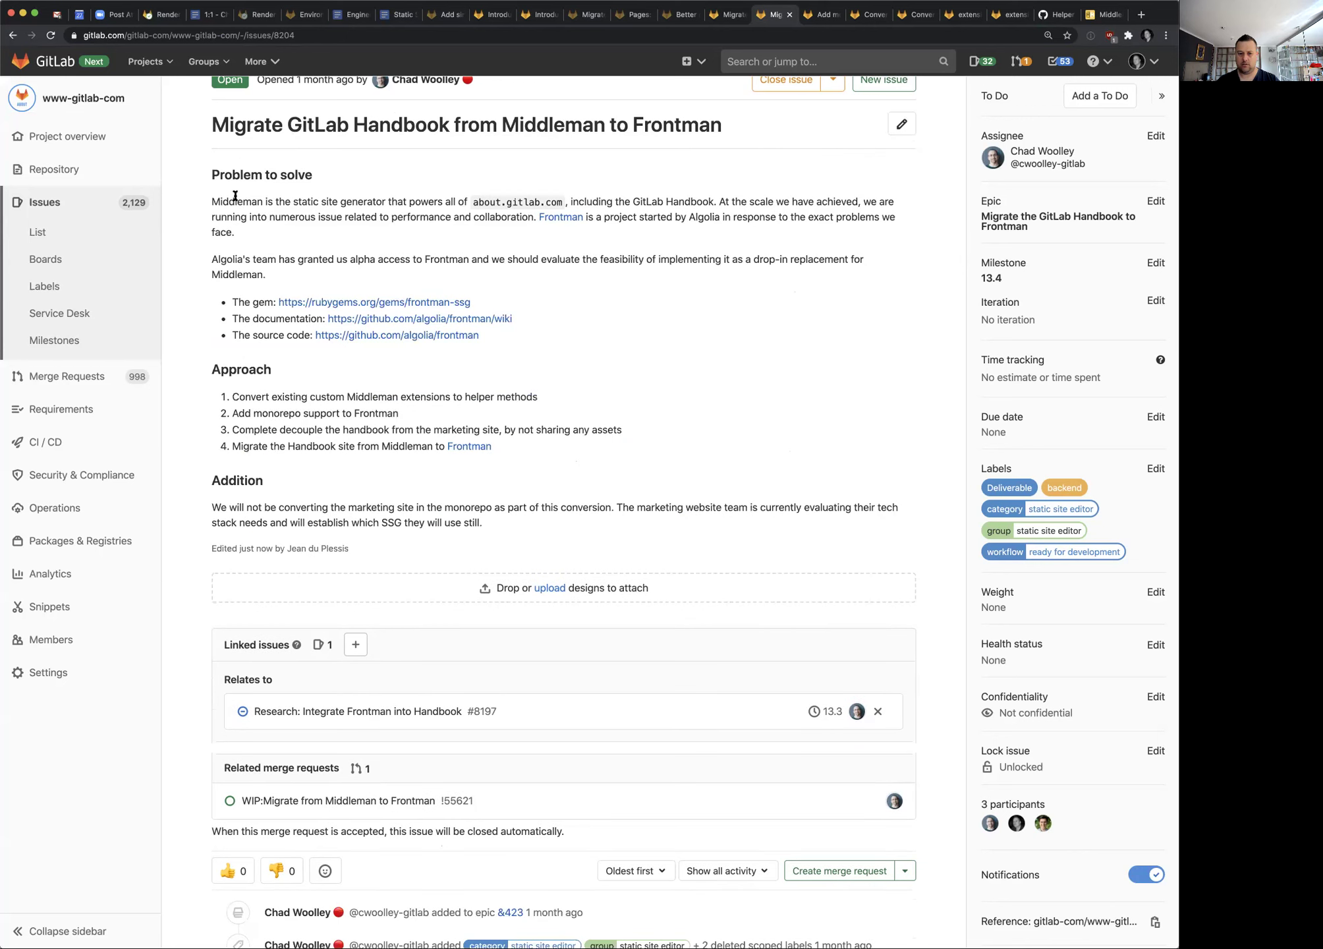
scroll(247, 309, "down", 5)
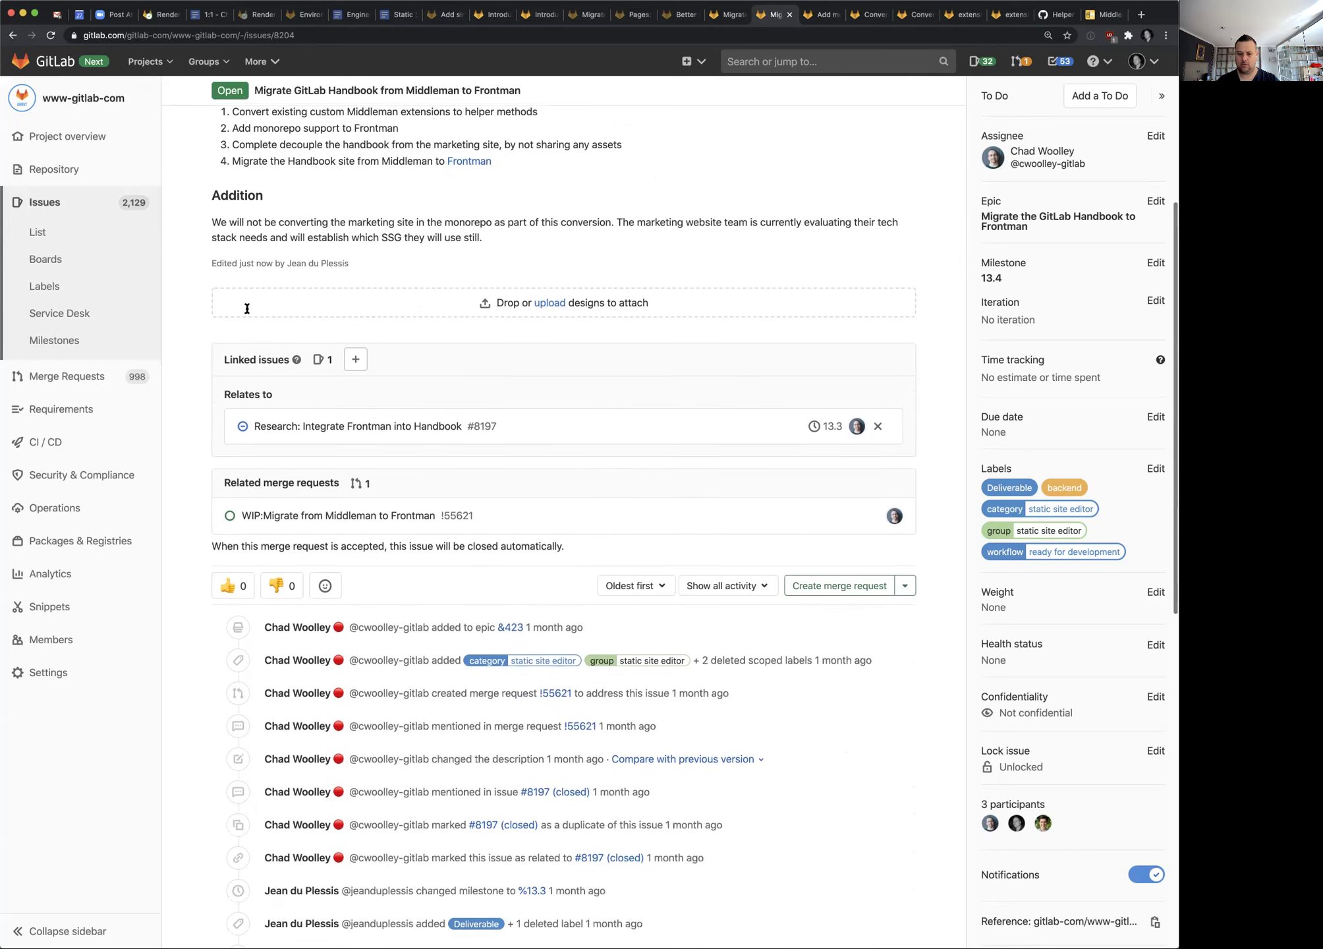
scroll(247, 309, "up", 2)
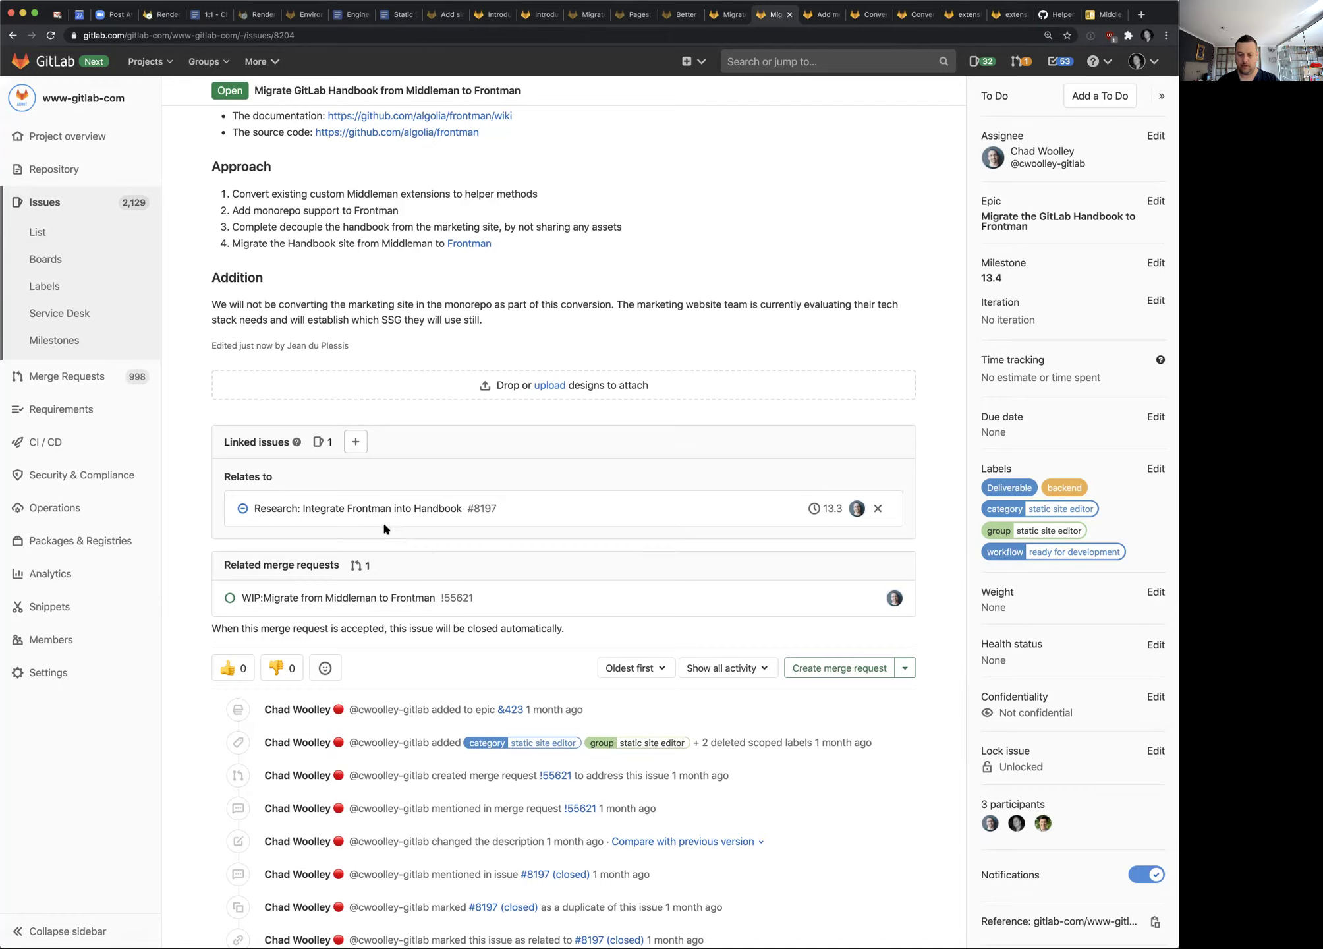
left_click(394, 598, "super")
left_click(794, 14)
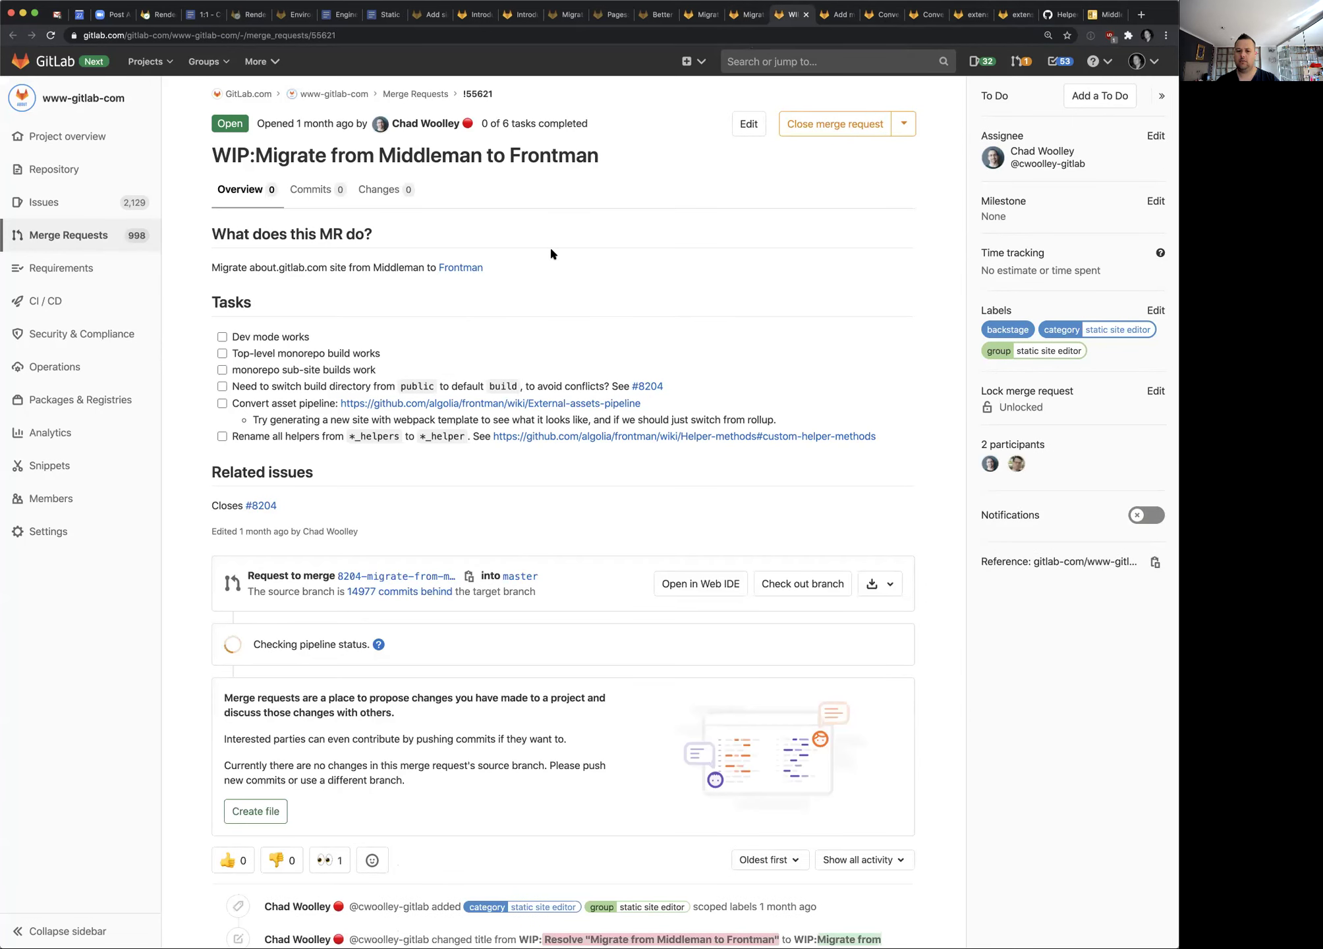
scroll(551, 250, "down", 5)
key("ctrl+shift+Tab")
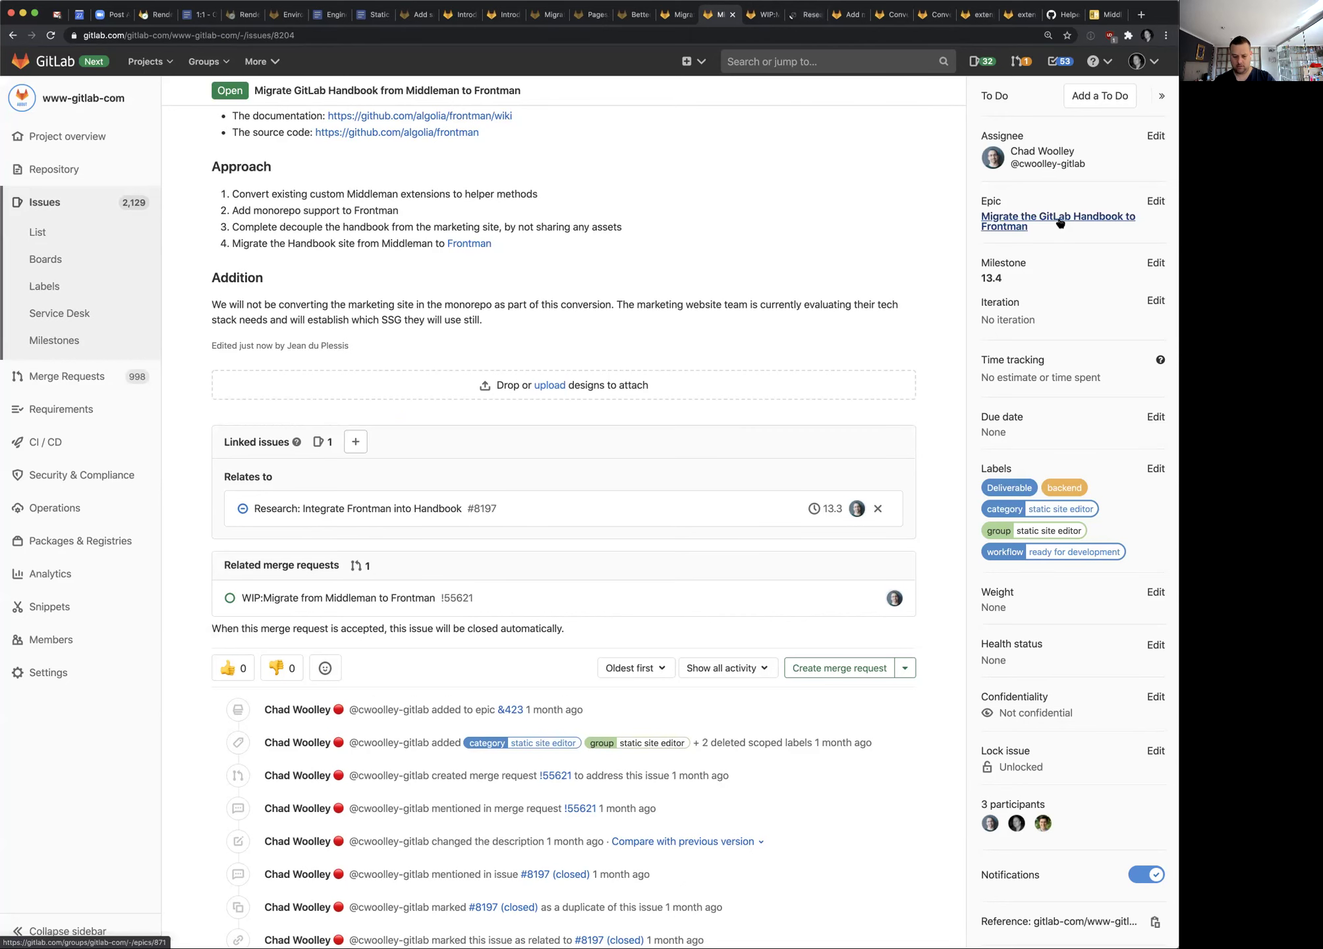
Add research issue #8197 to epic &871 with a '/epic &871' comment, then close its page
left_click(808, 14)
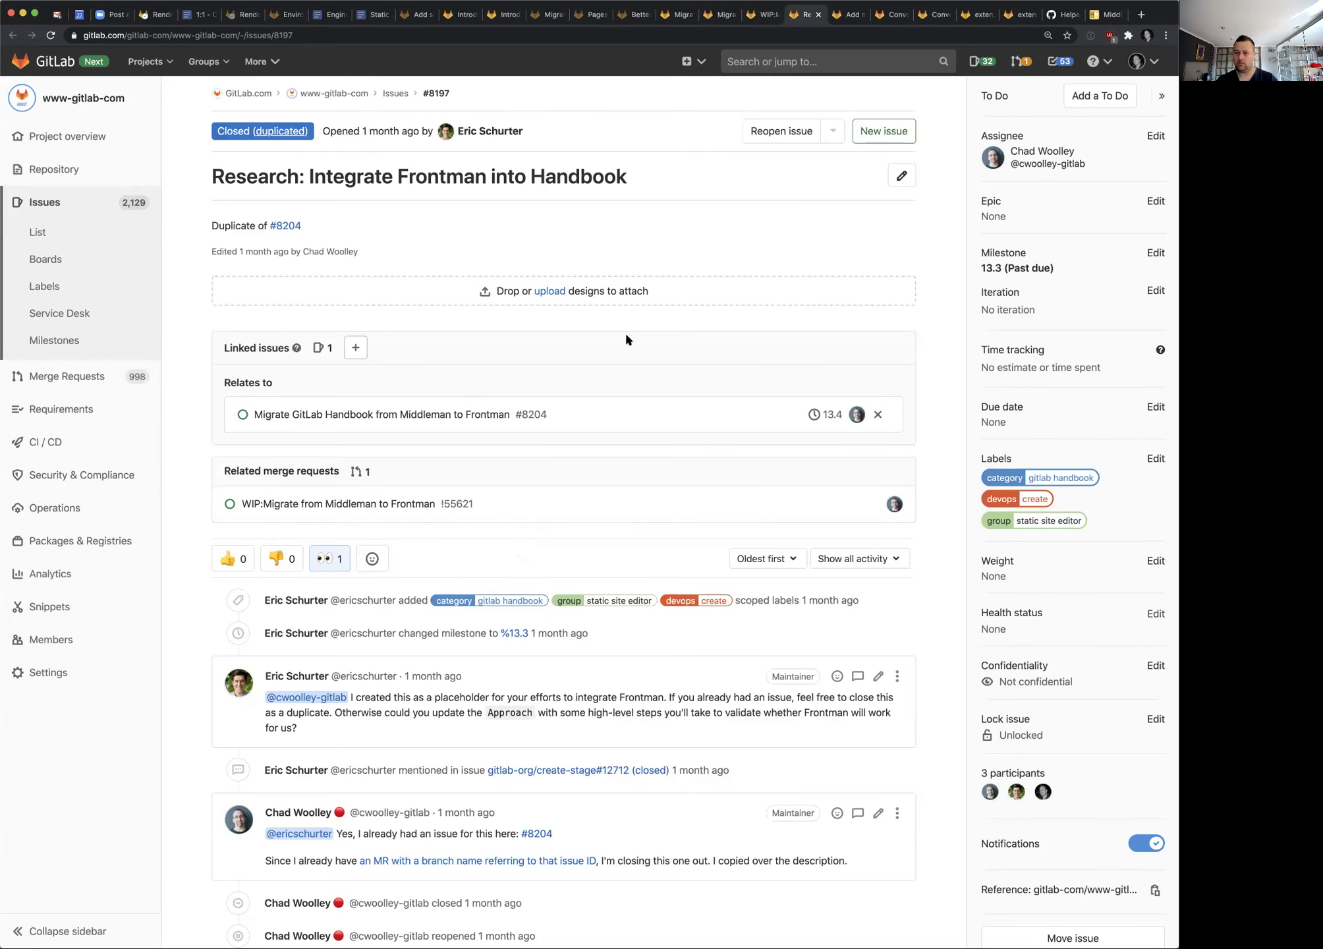
scroll(657, 432, "down", 10)
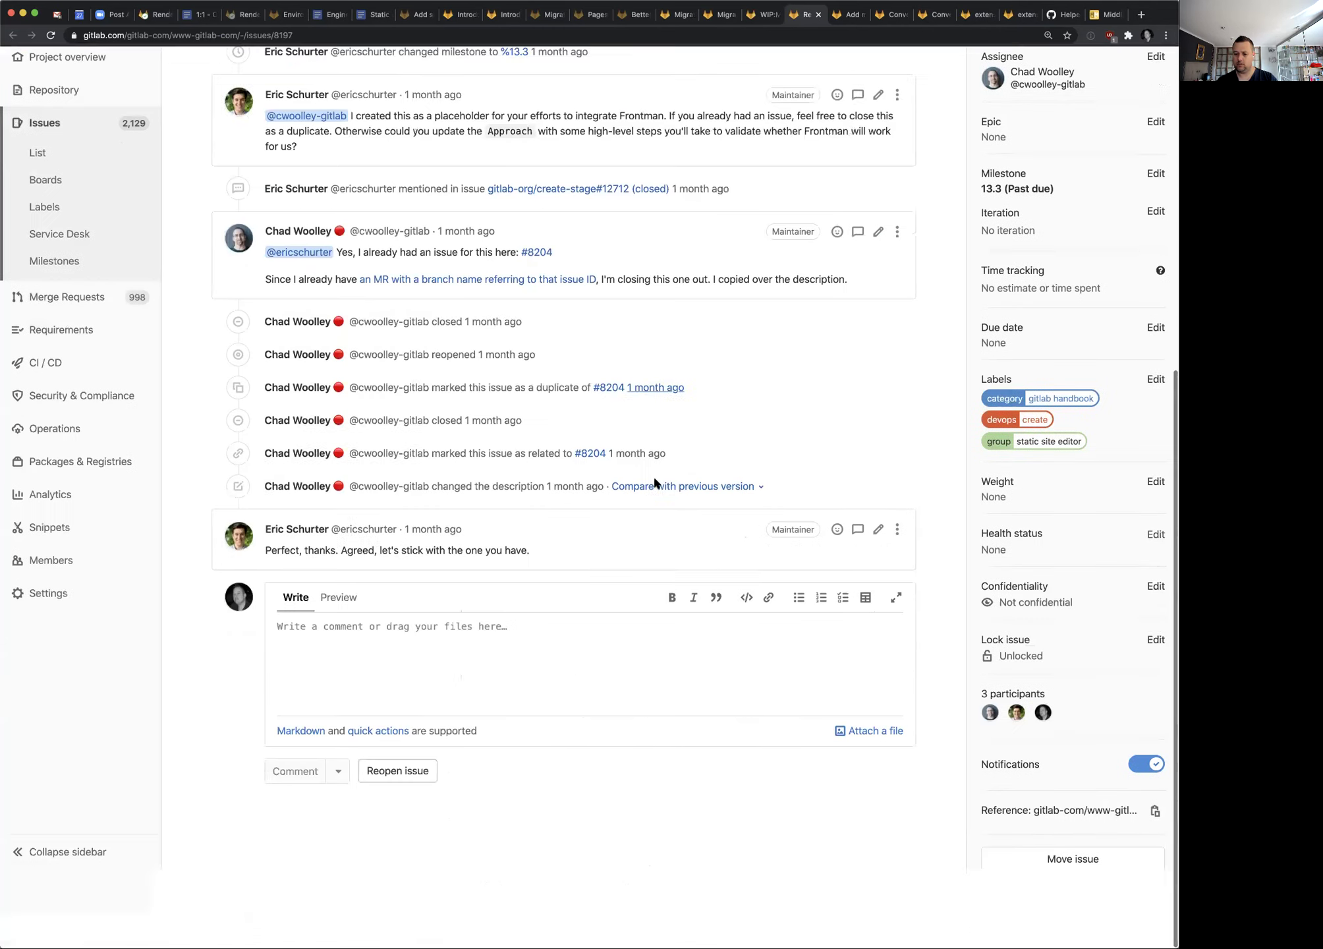
left_click(571, 730)
type("/e")
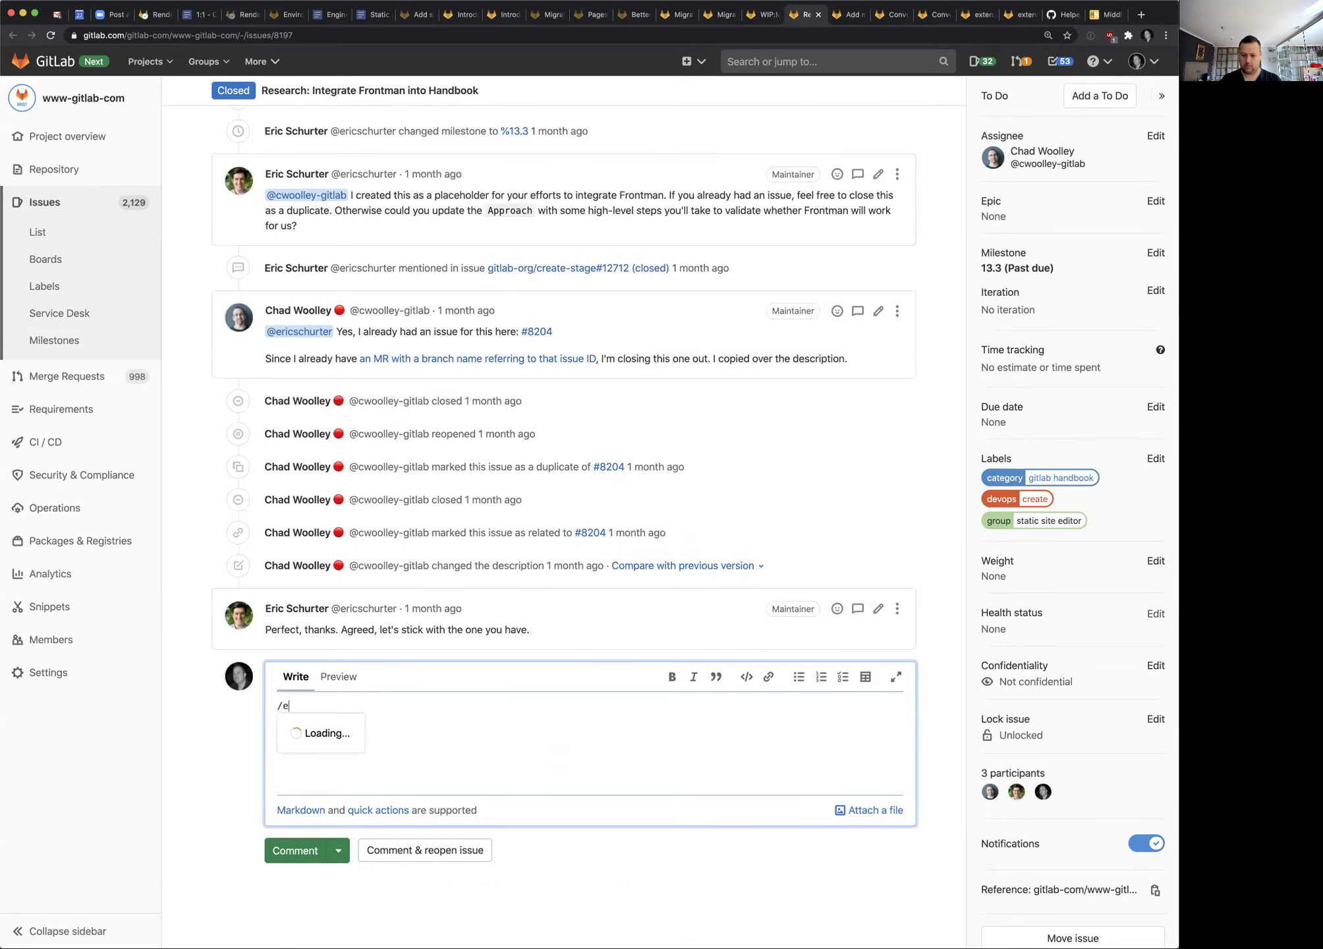
type("pic &871")
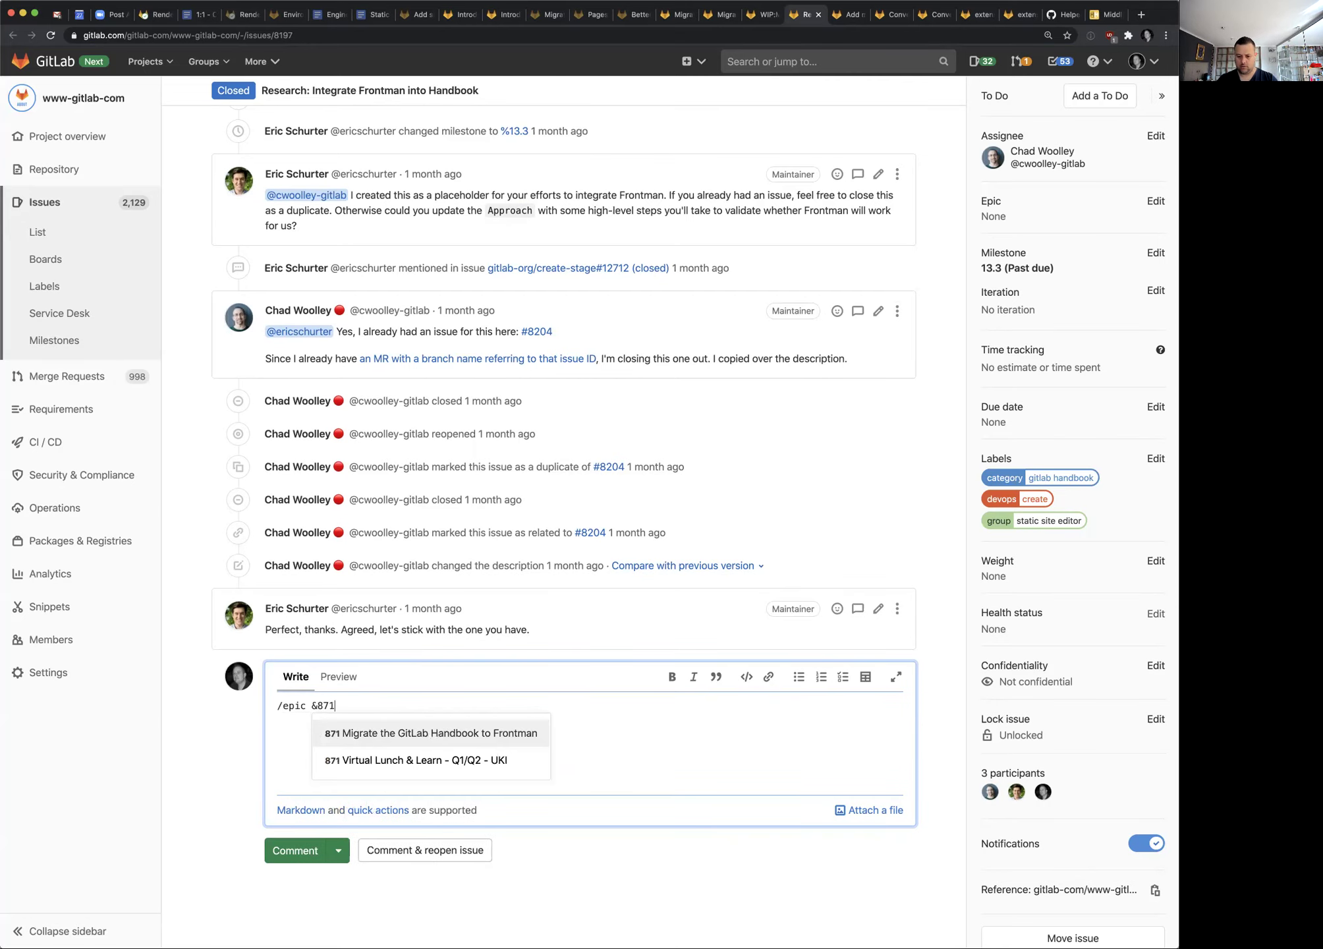
key("Return")
key("super+Return")
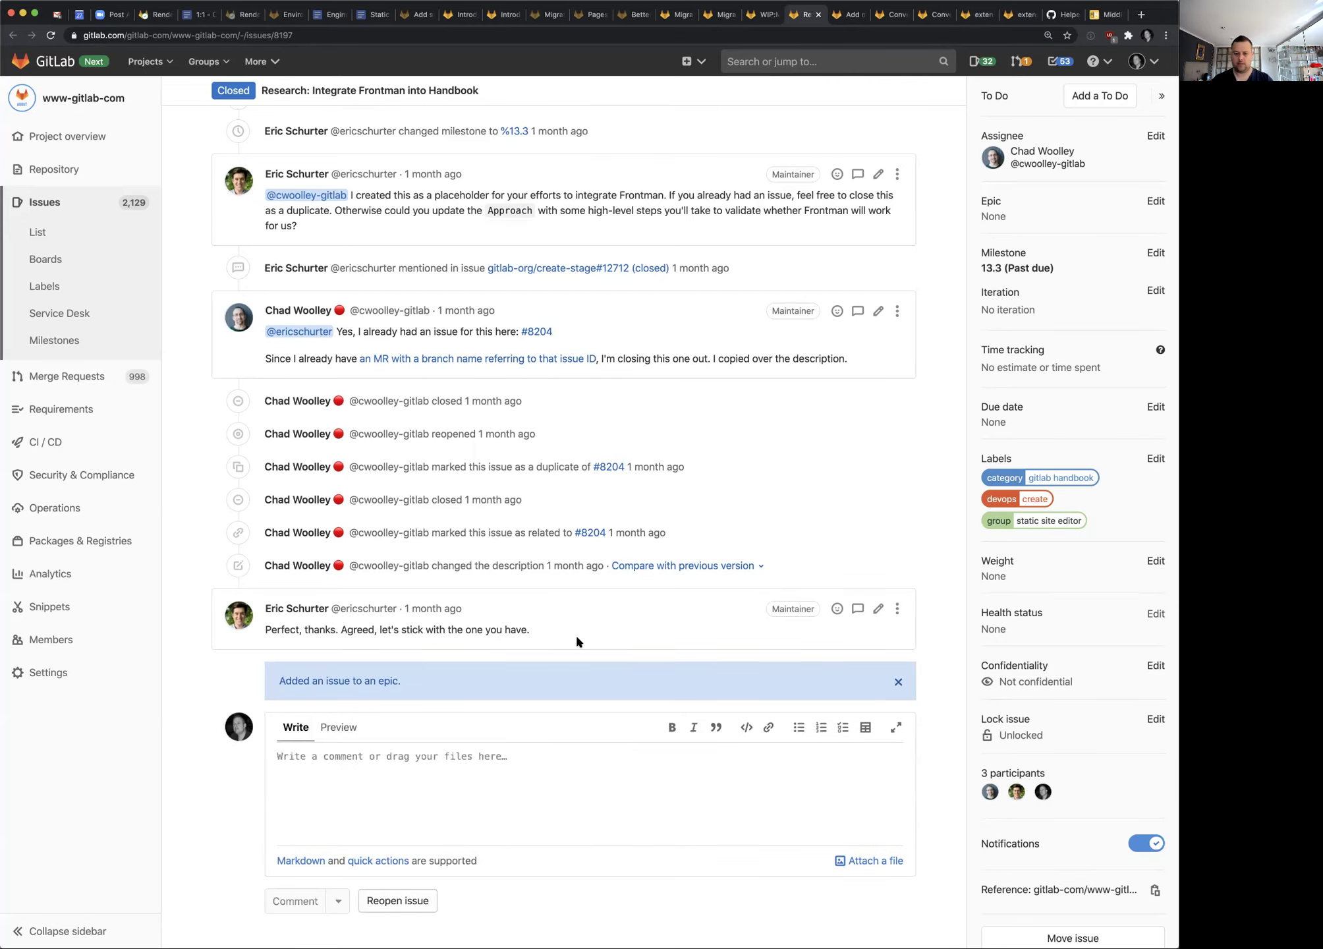
scroll(577, 641, "up", 6)
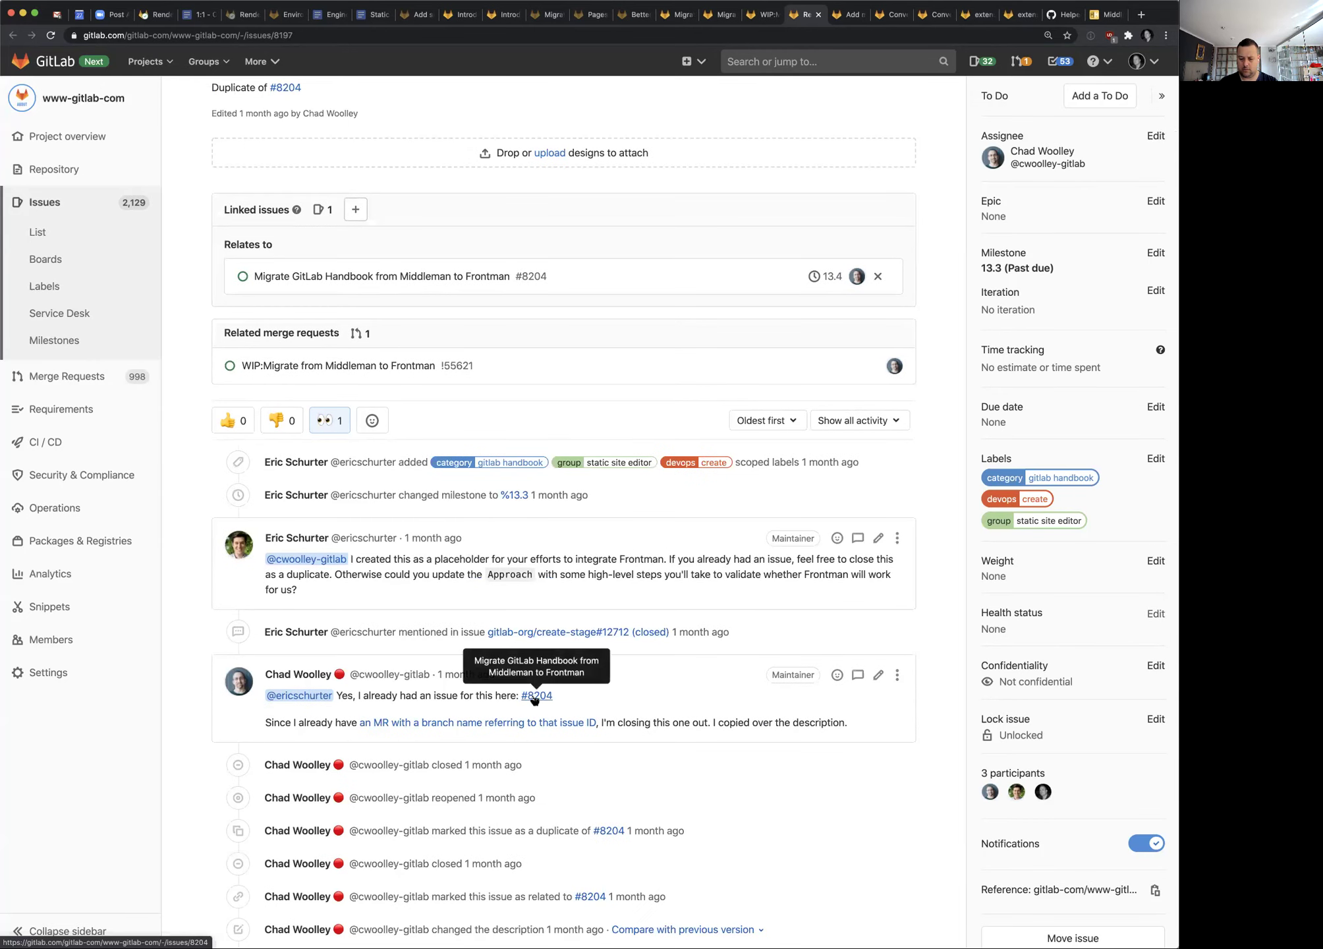
scroll(471, 705, "up", 3)
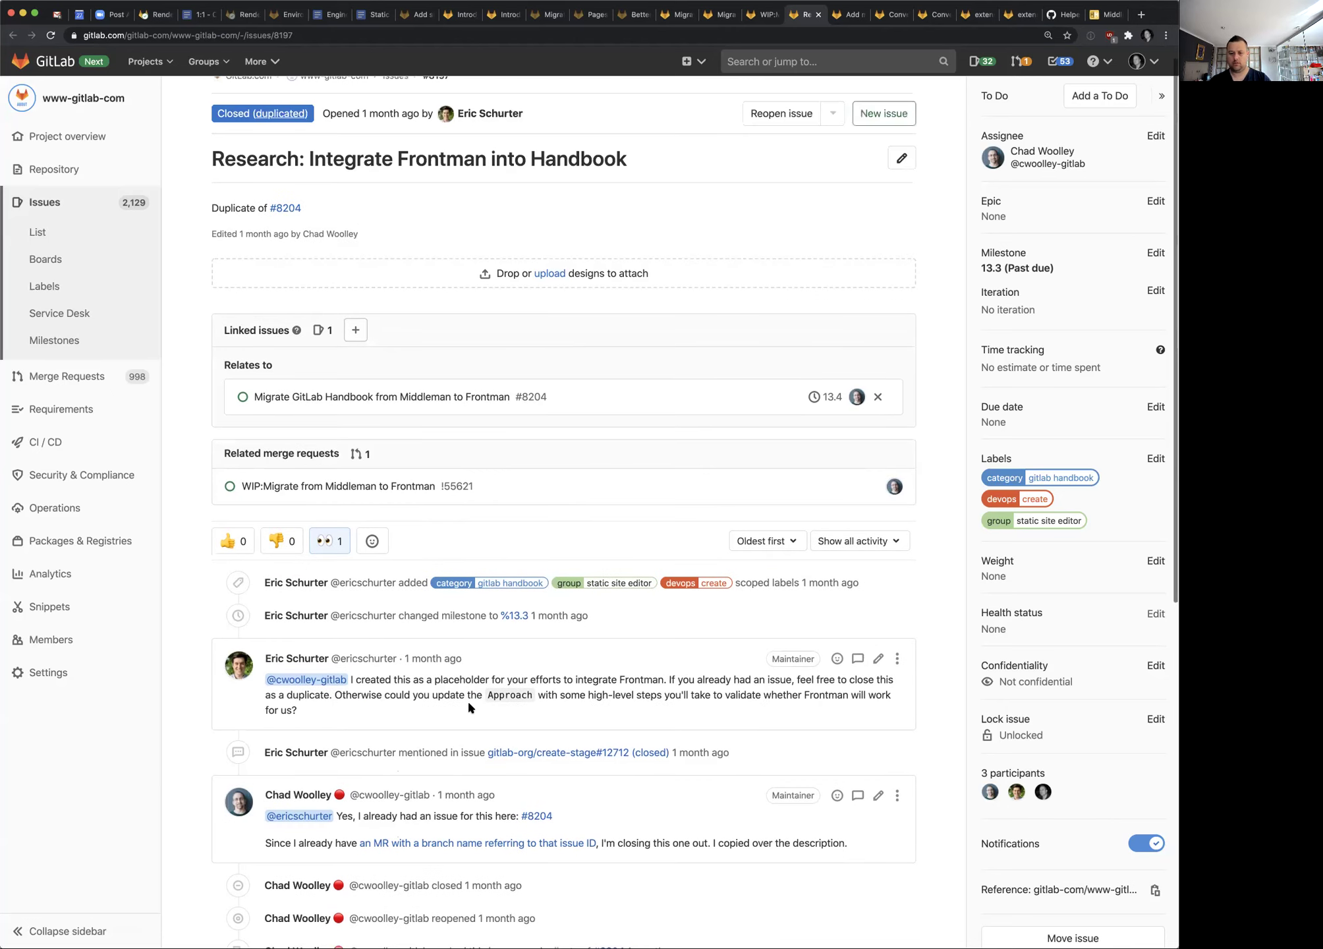
key("super+w")
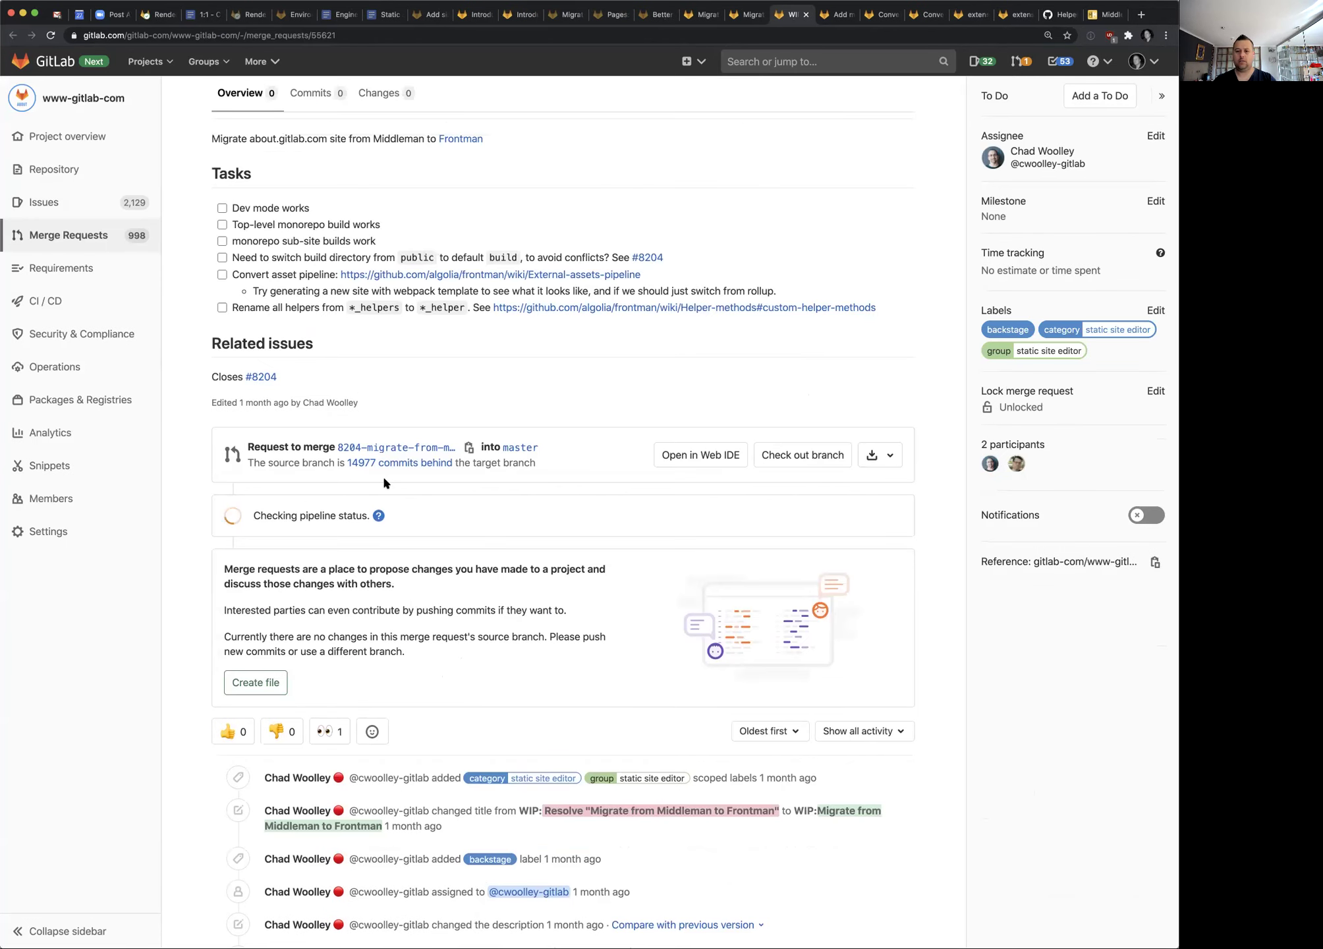
Remove the linked research issue #8197 from issue #8204
left_click(739, 15)
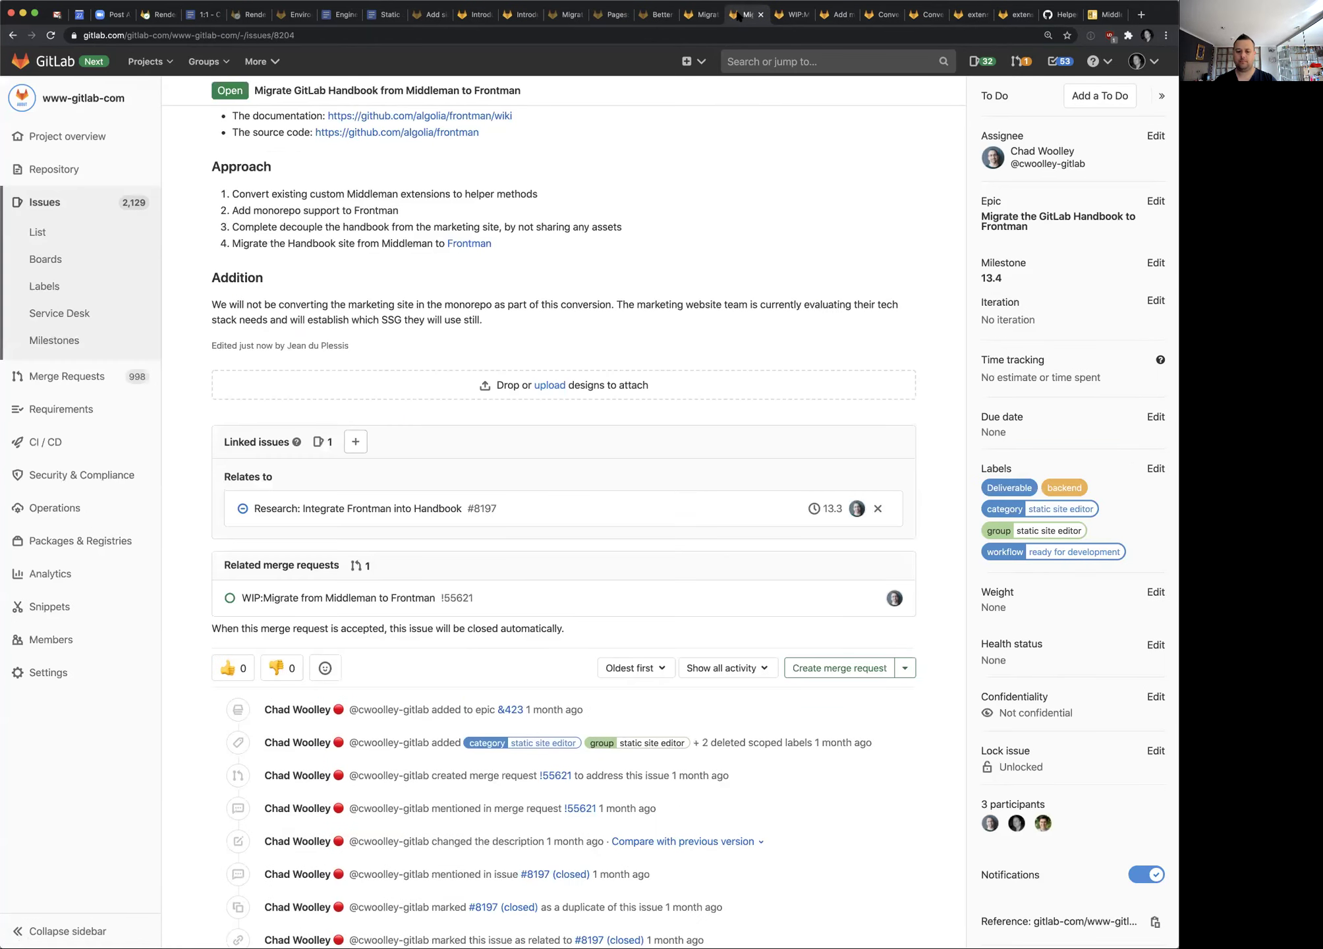
scroll(882, 583, "up", 2)
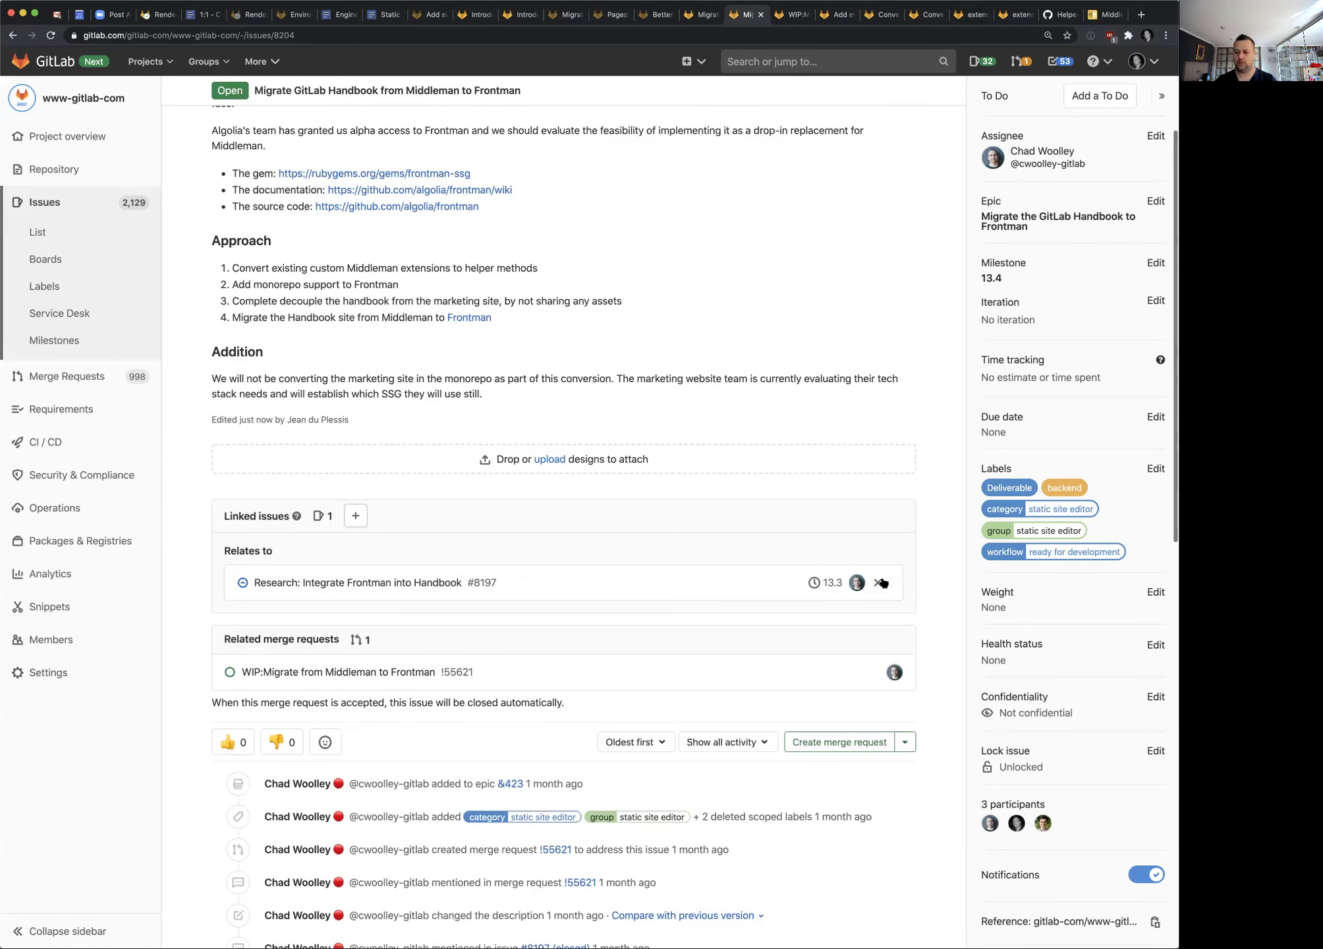
left_click(882, 583)
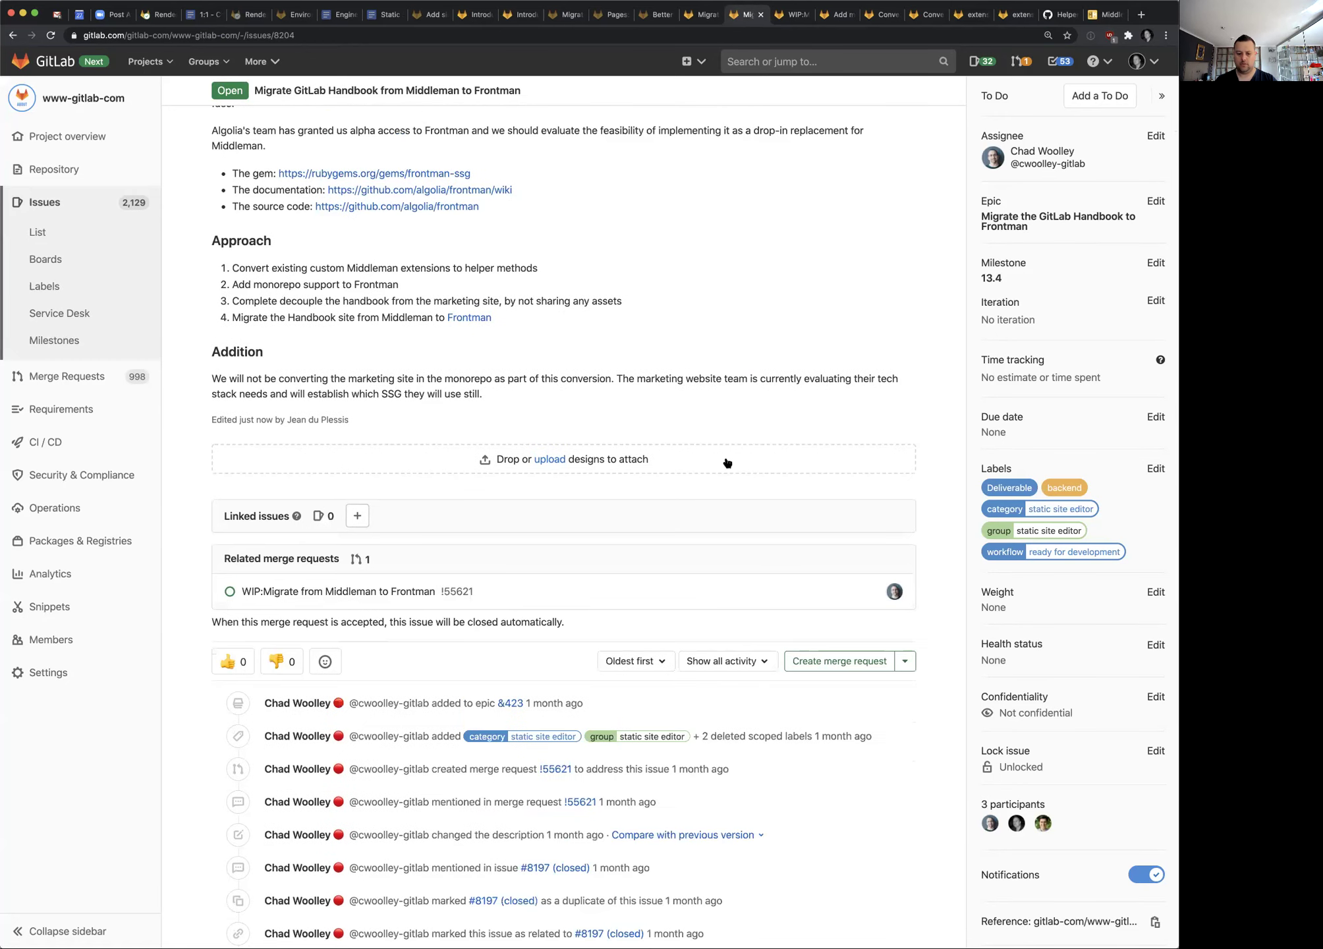
scroll(741, 458, "up", 5)
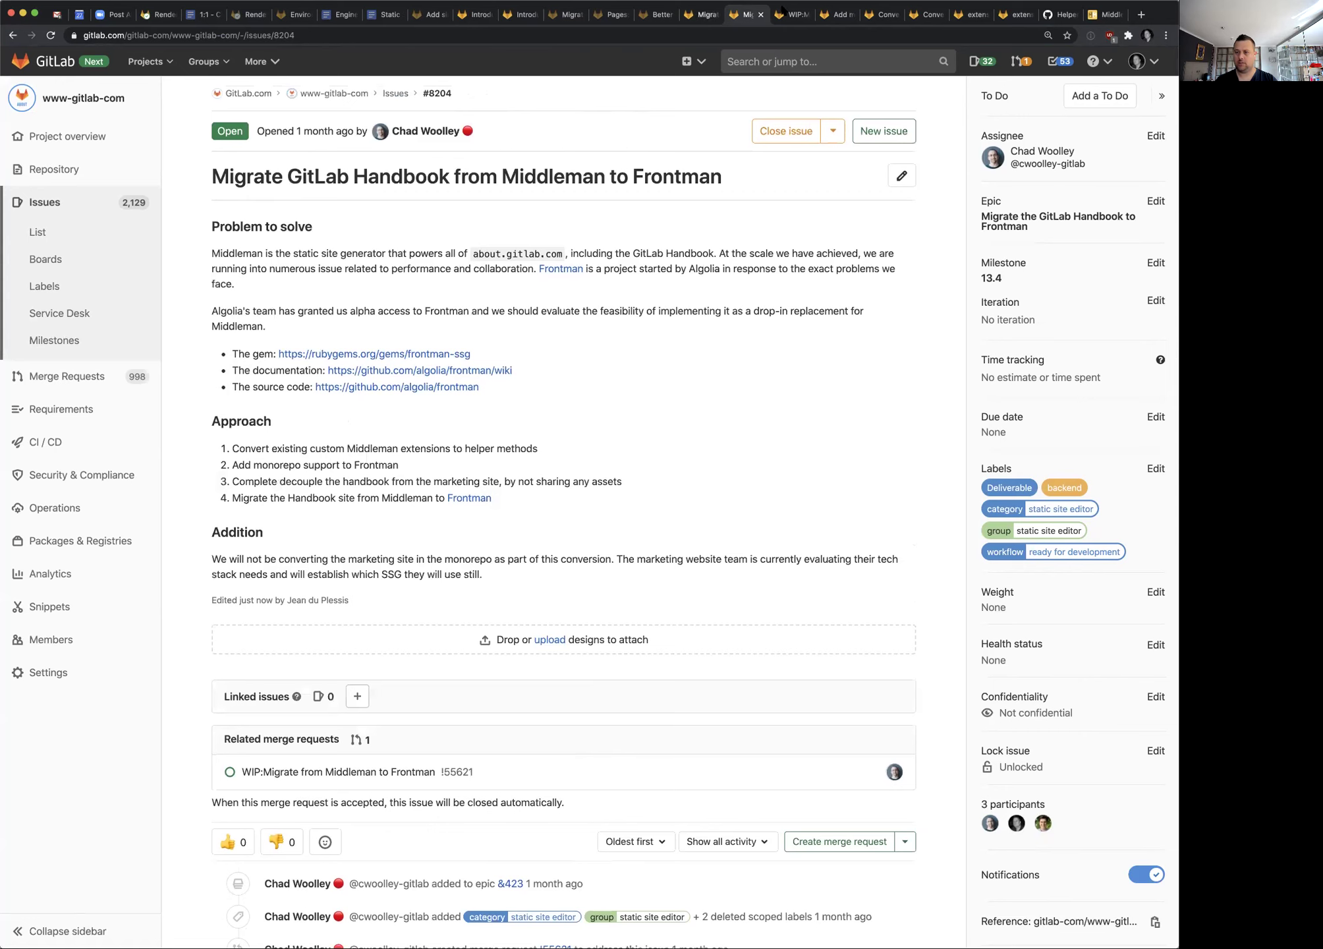
Review merge request !55621's task list, then close the merge request page
left_click(790, 14)
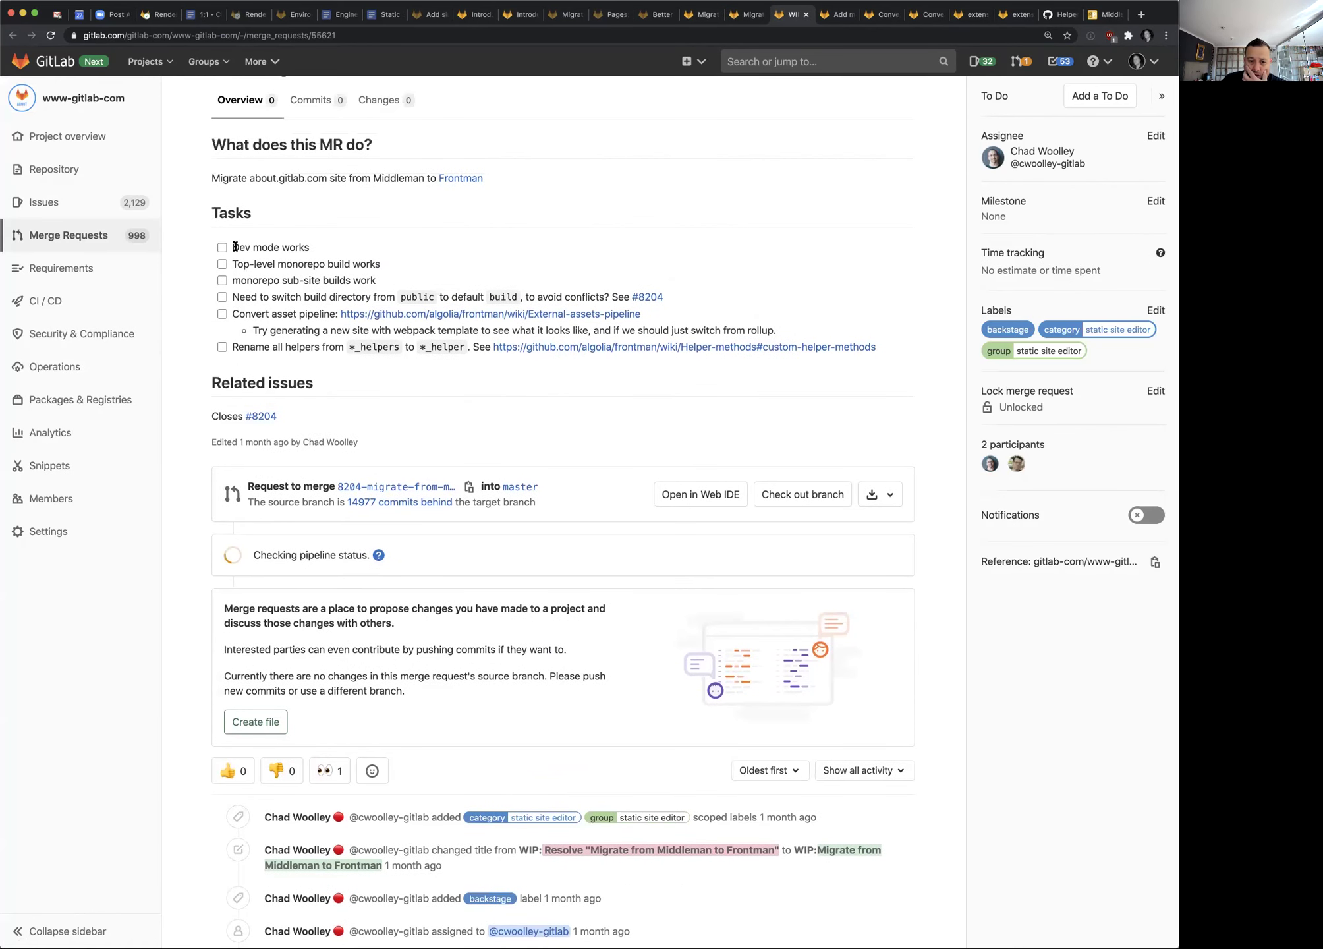
left_click_drag(399, 269, 371, 277)
left_click(284, 283)
left_click_drag(239, 300, 570, 302)
left_click(341, 297)
left_click(461, 298)
scroll(462, 298, "up", 1)
left_click(515, 302)
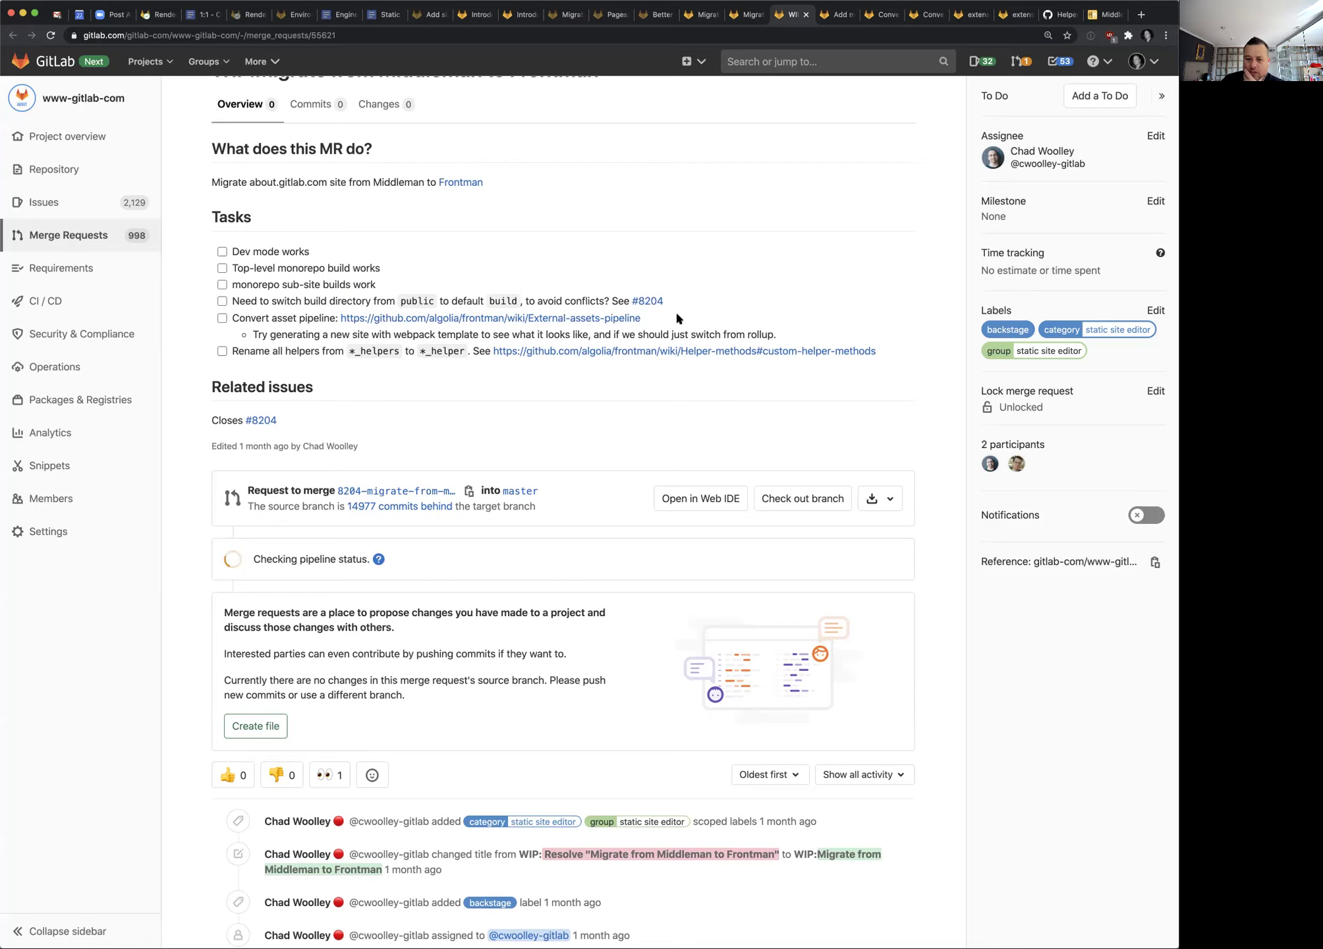
triple_click(389, 334)
left_click_drag(826, 336, 735, 282)
left_click(734, 279)
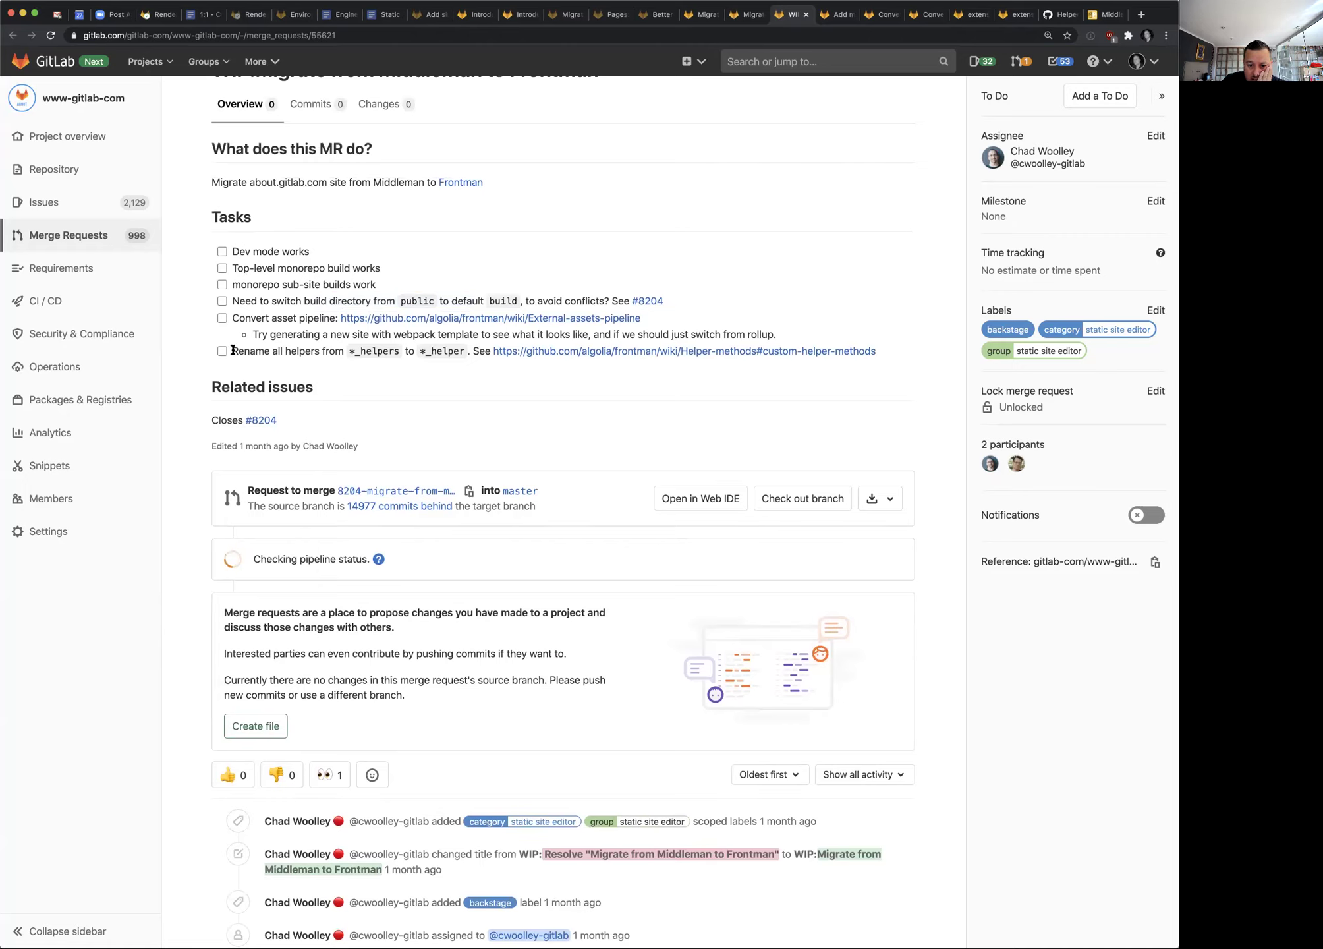
left_click_drag(231, 351, 366, 354)
left_click(366, 354)
left_click_drag(494, 348, 498, 351)
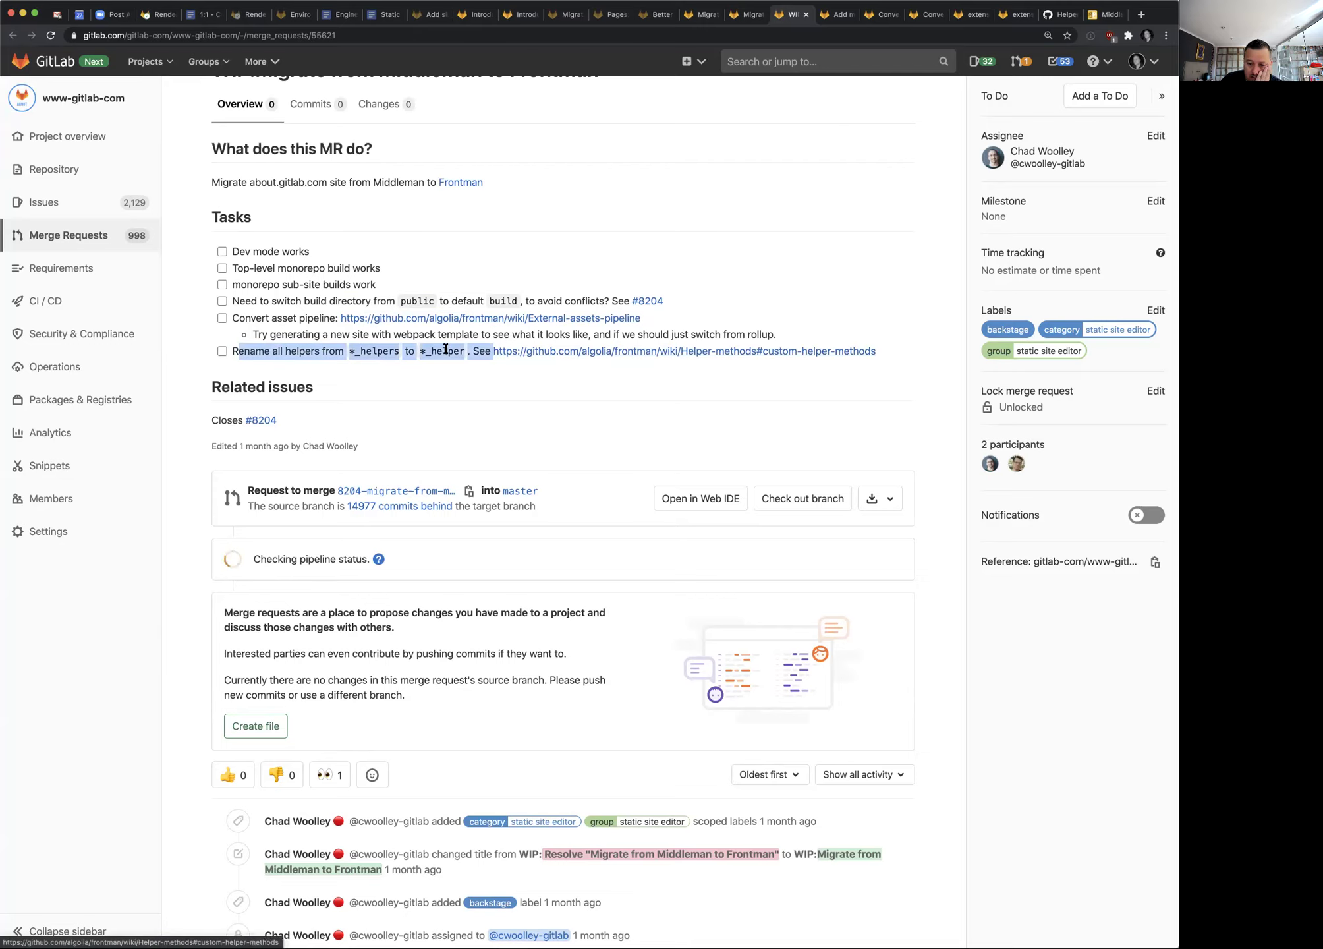
left_click(379, 274)
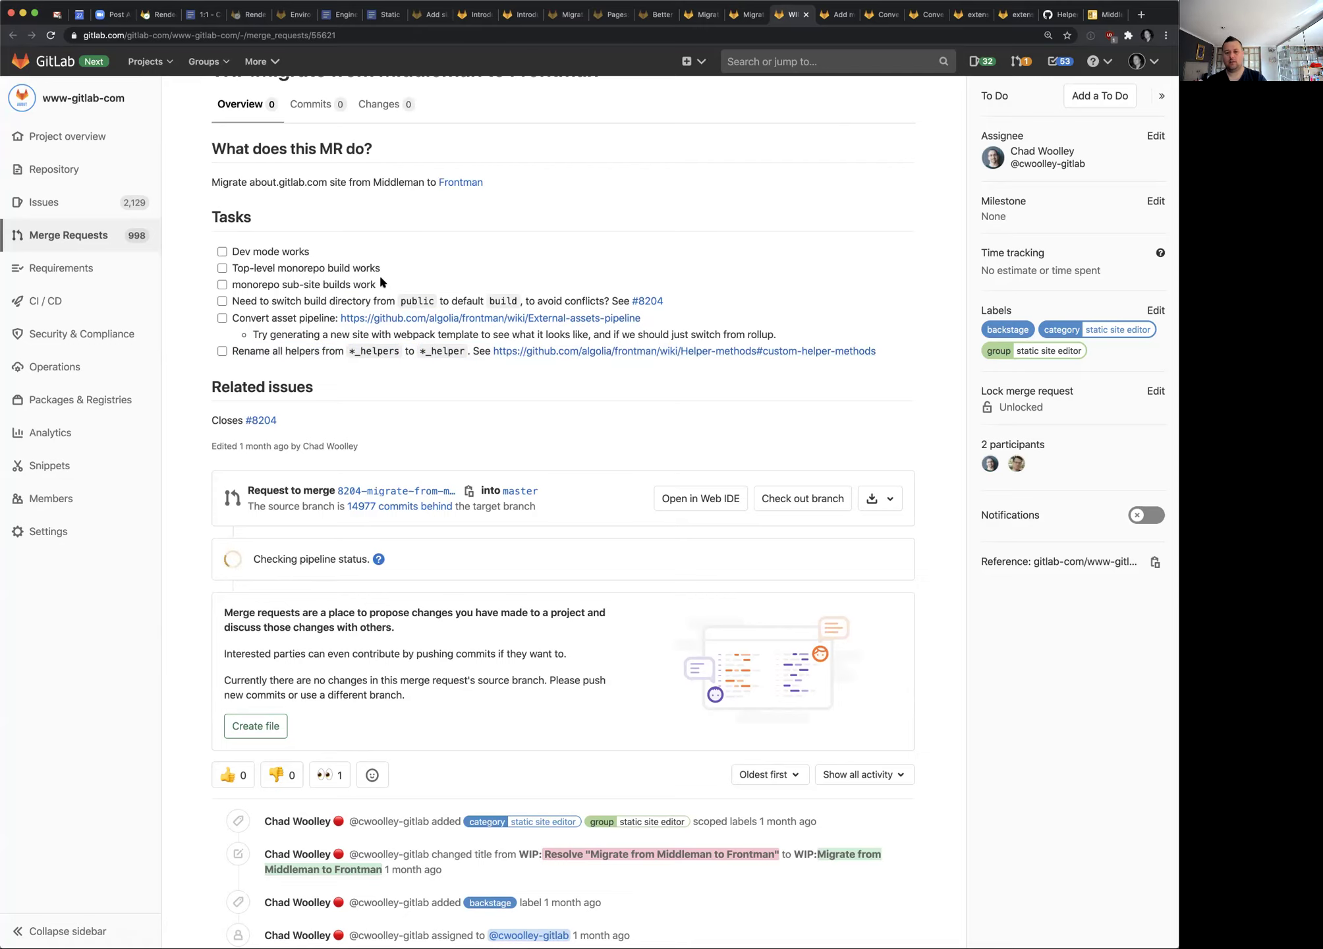
scroll(380, 278, "down", 1)
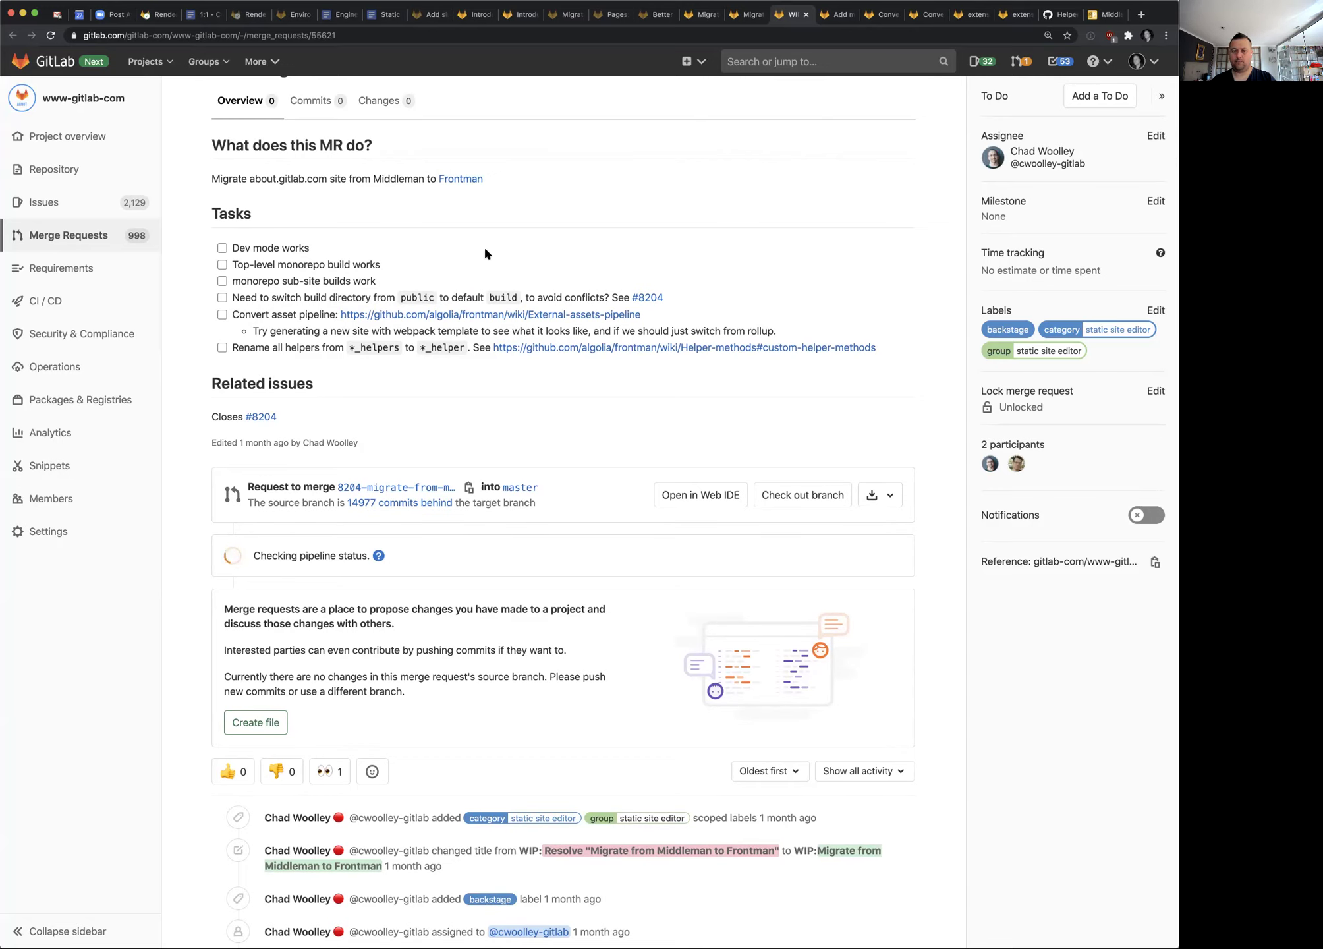
scroll(713, 264, "up", 3)
key("super+w")
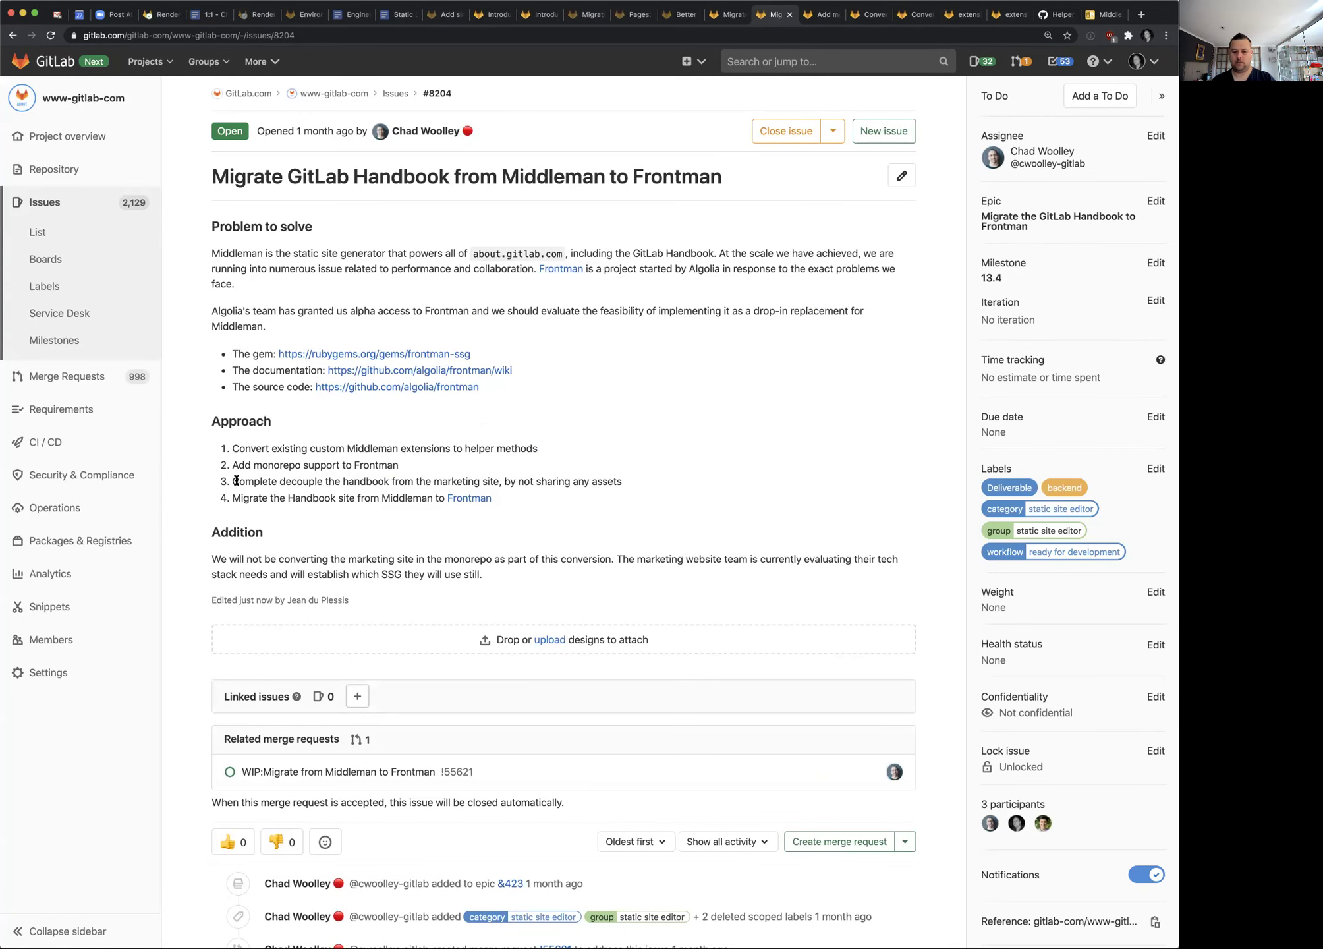
Start an 'is blocked by' link on #8204 and paste the monorepo issue #8924's URL
left_click_drag(239, 479, 682, 481)
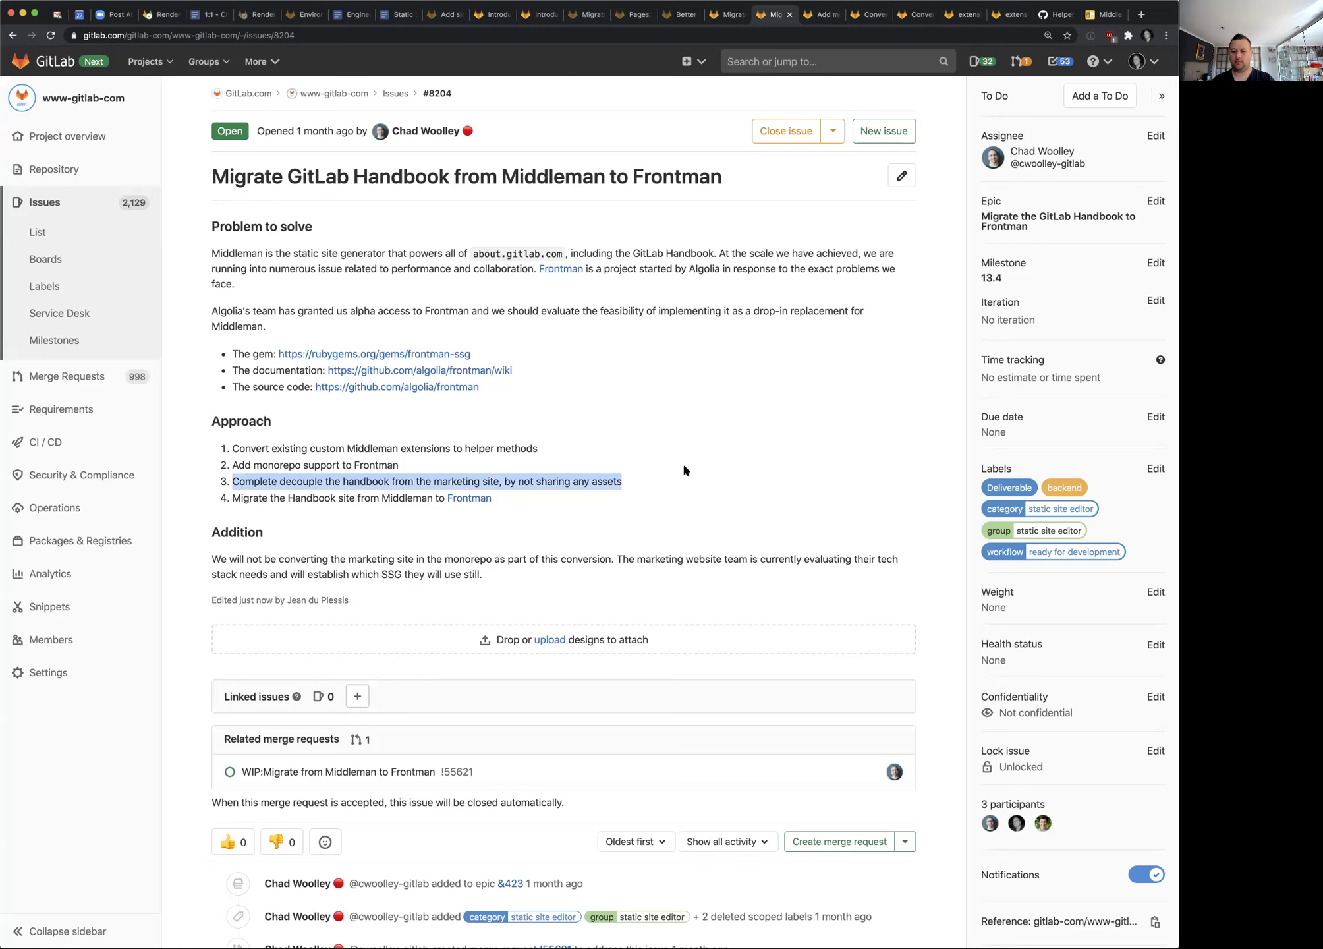
left_click(678, 520)
scroll(537, 555, "down", 4)
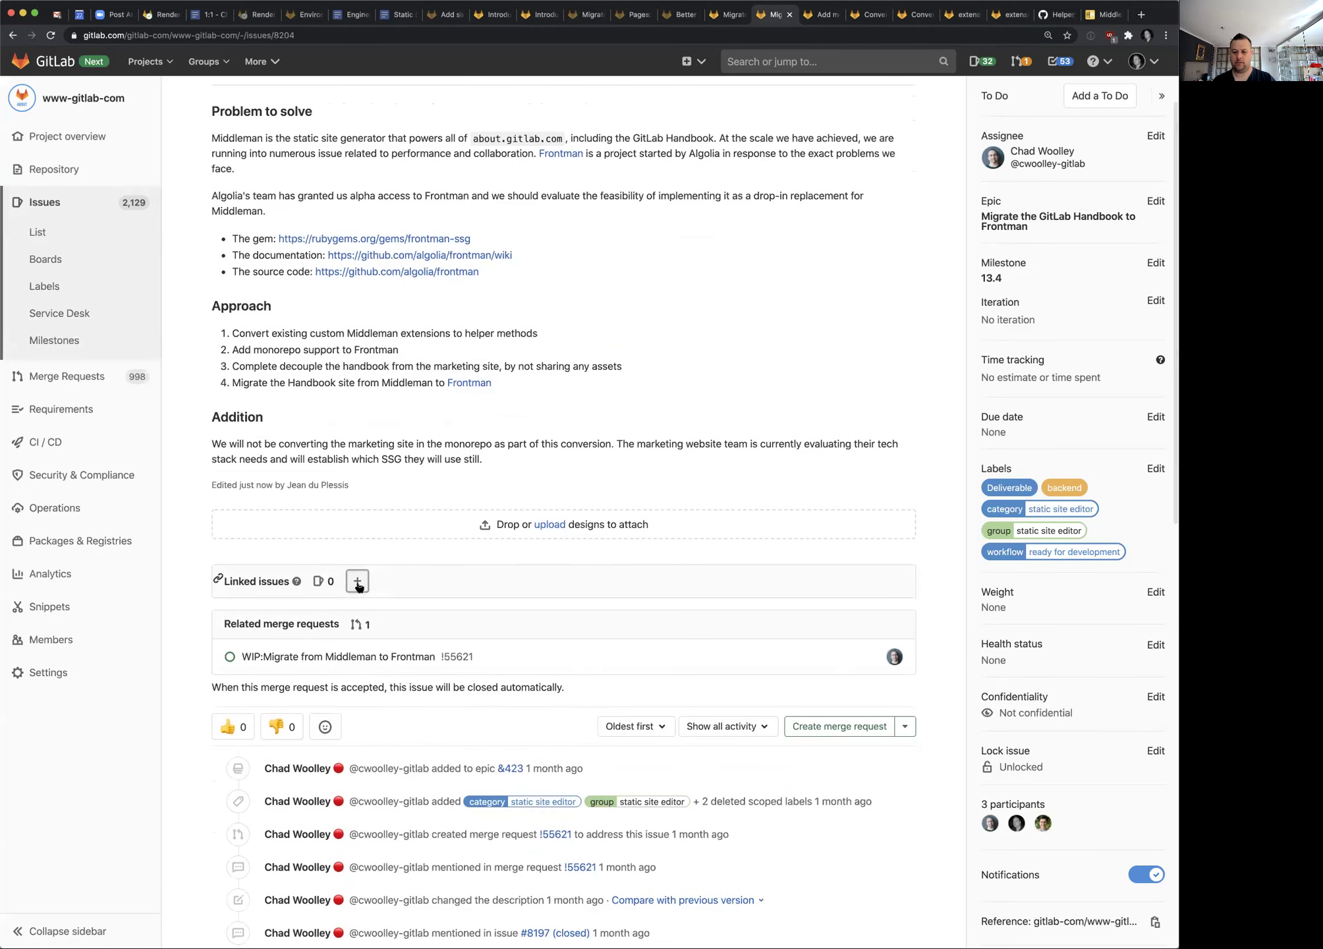
left_click(358, 582)
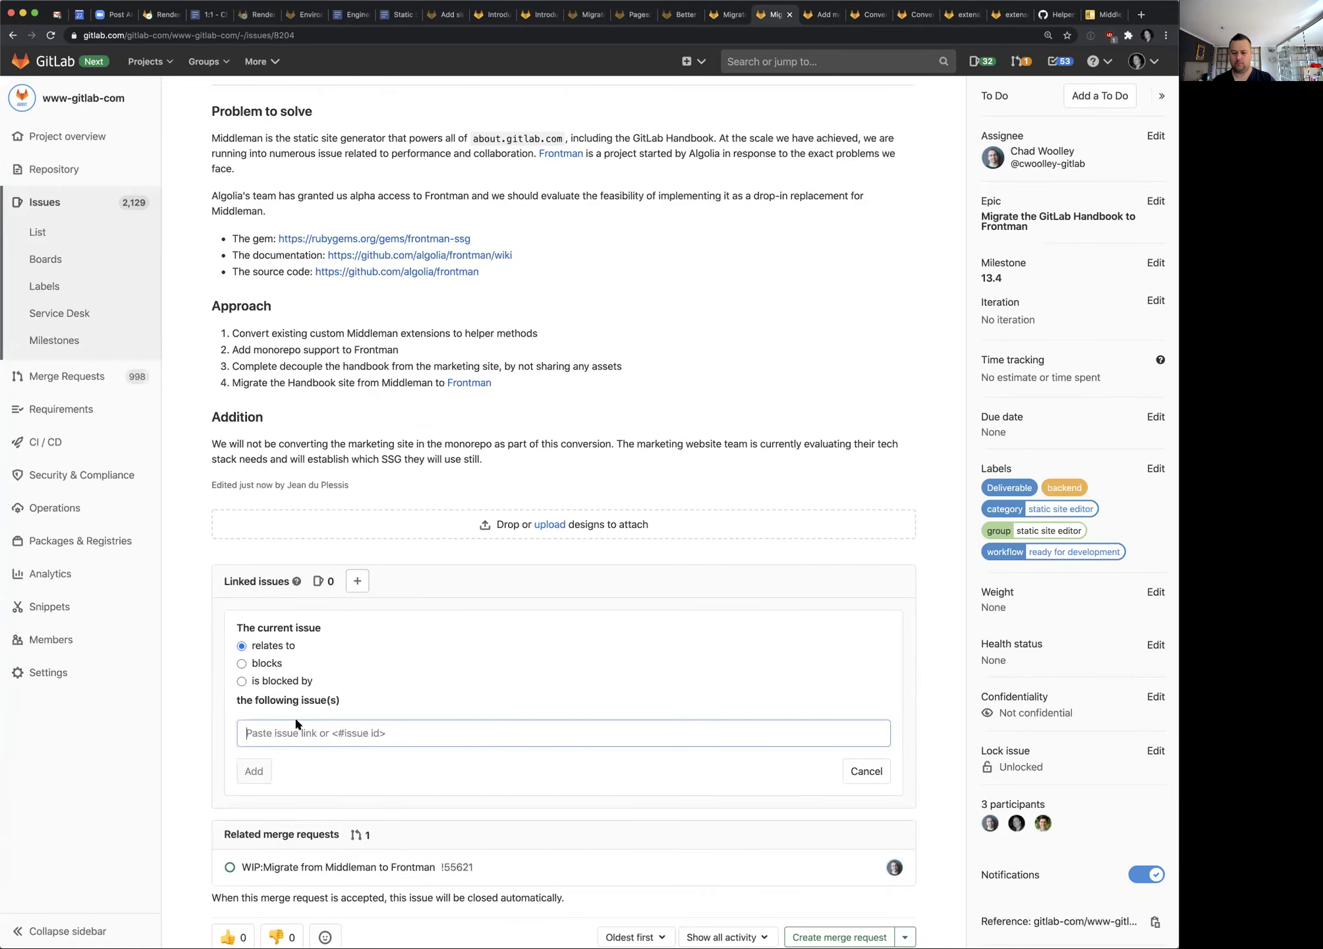
left_click(824, 15)
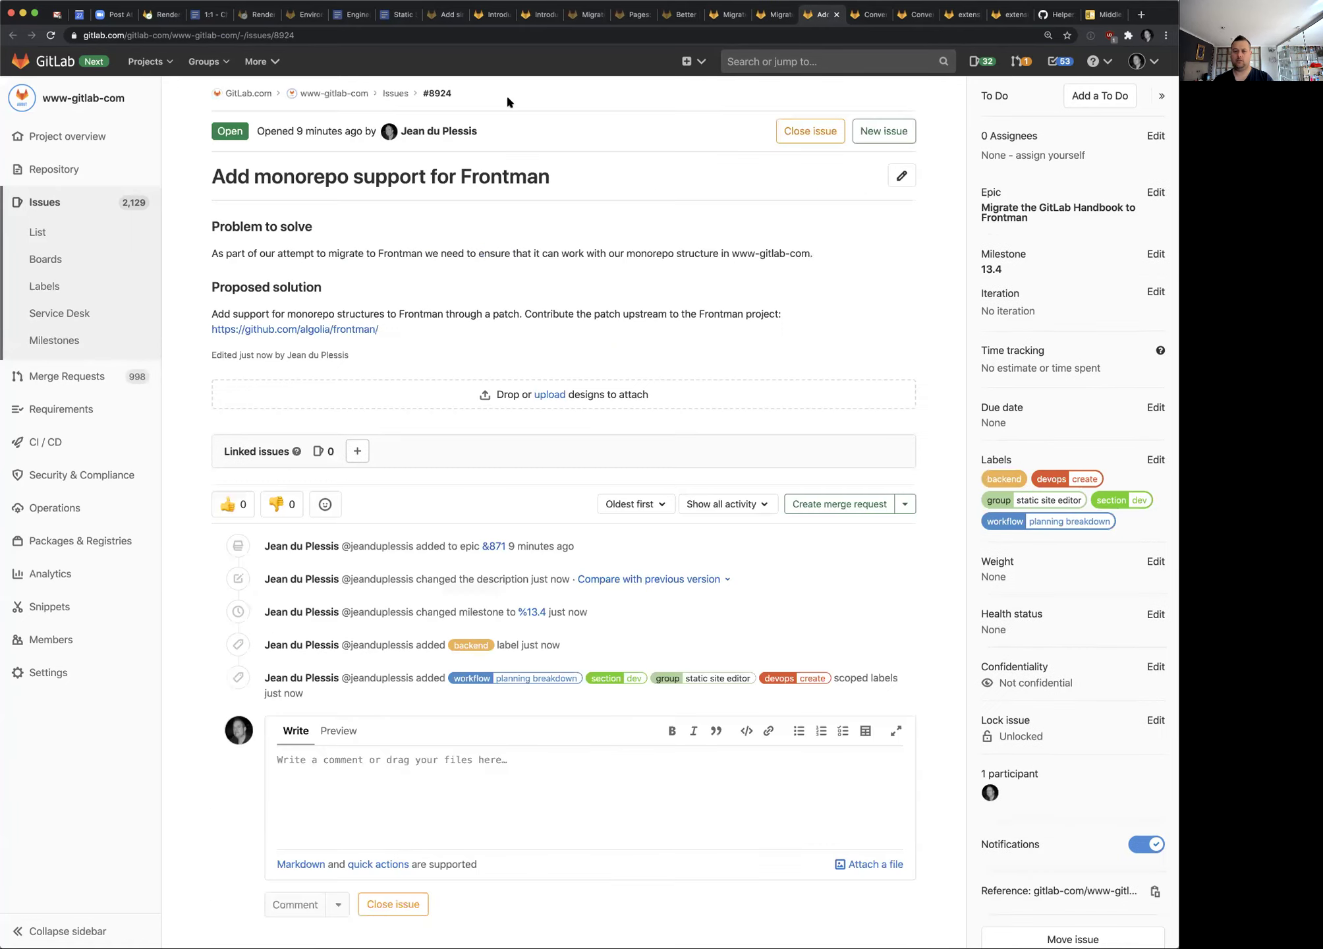
key("super+l")
key("super+c")
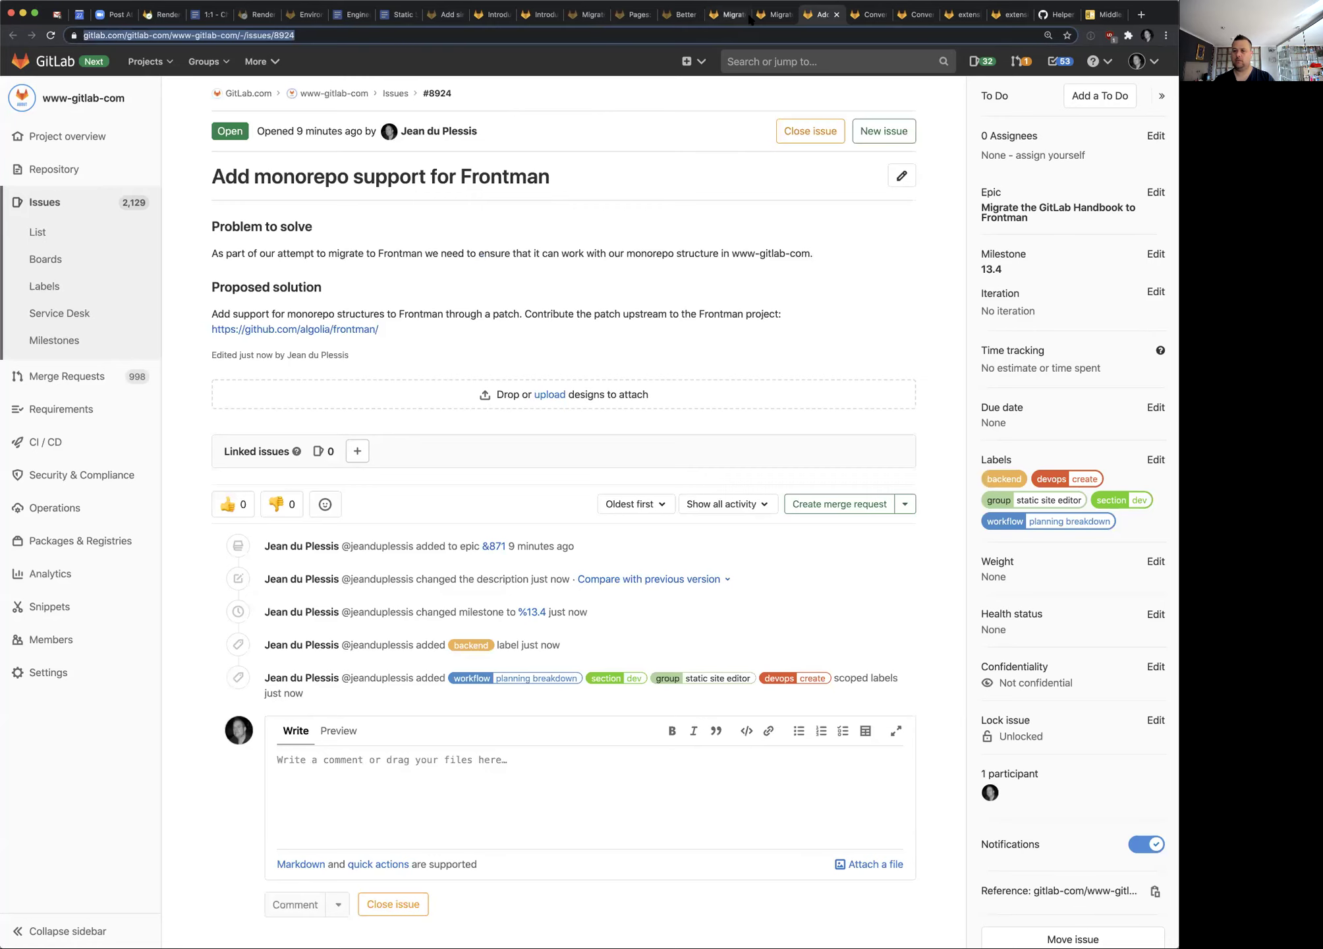
left_click(777, 15)
left_click(458, 732)
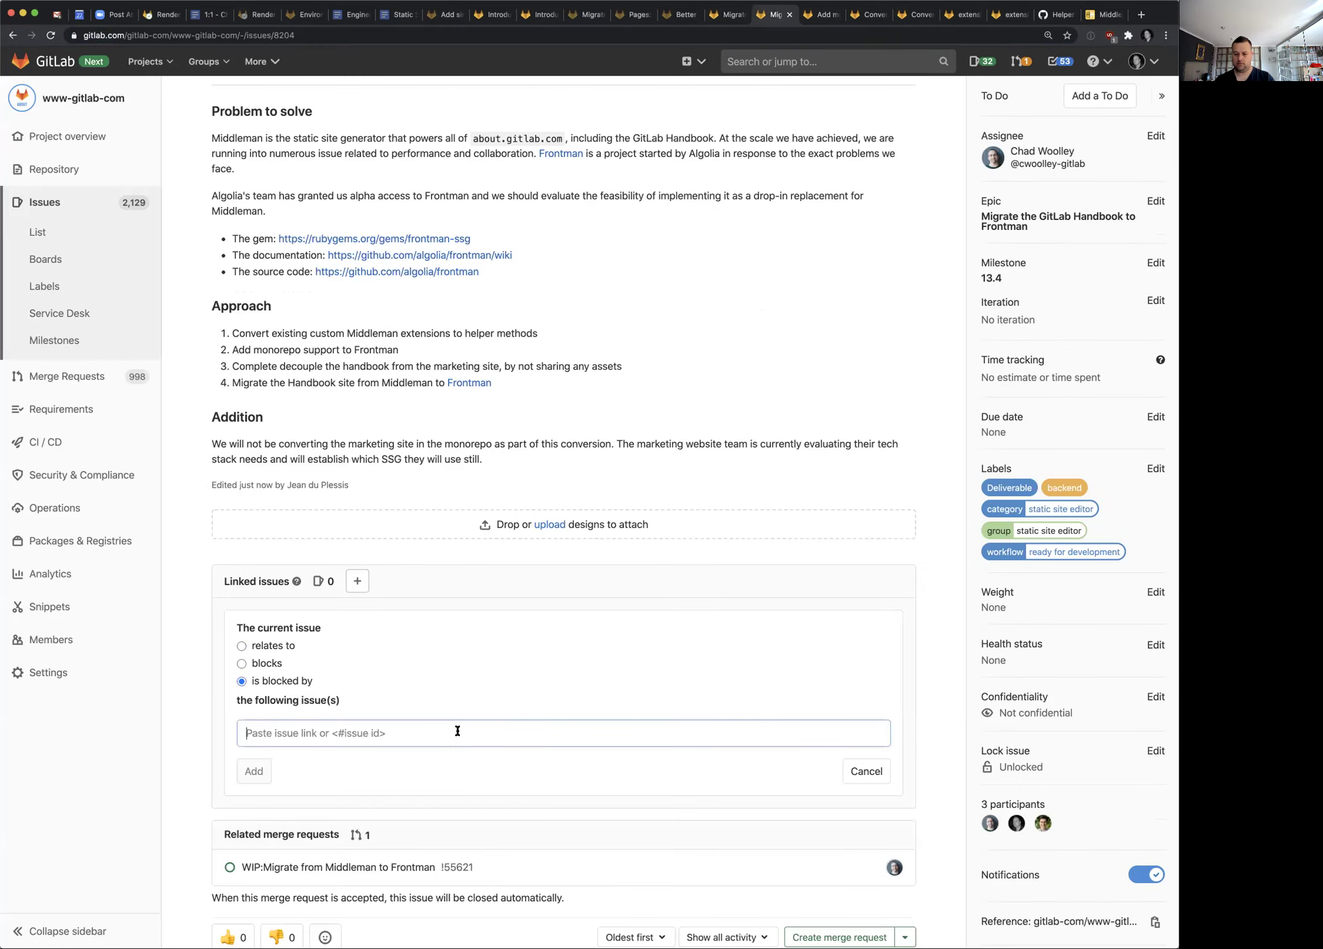
key("super+v")
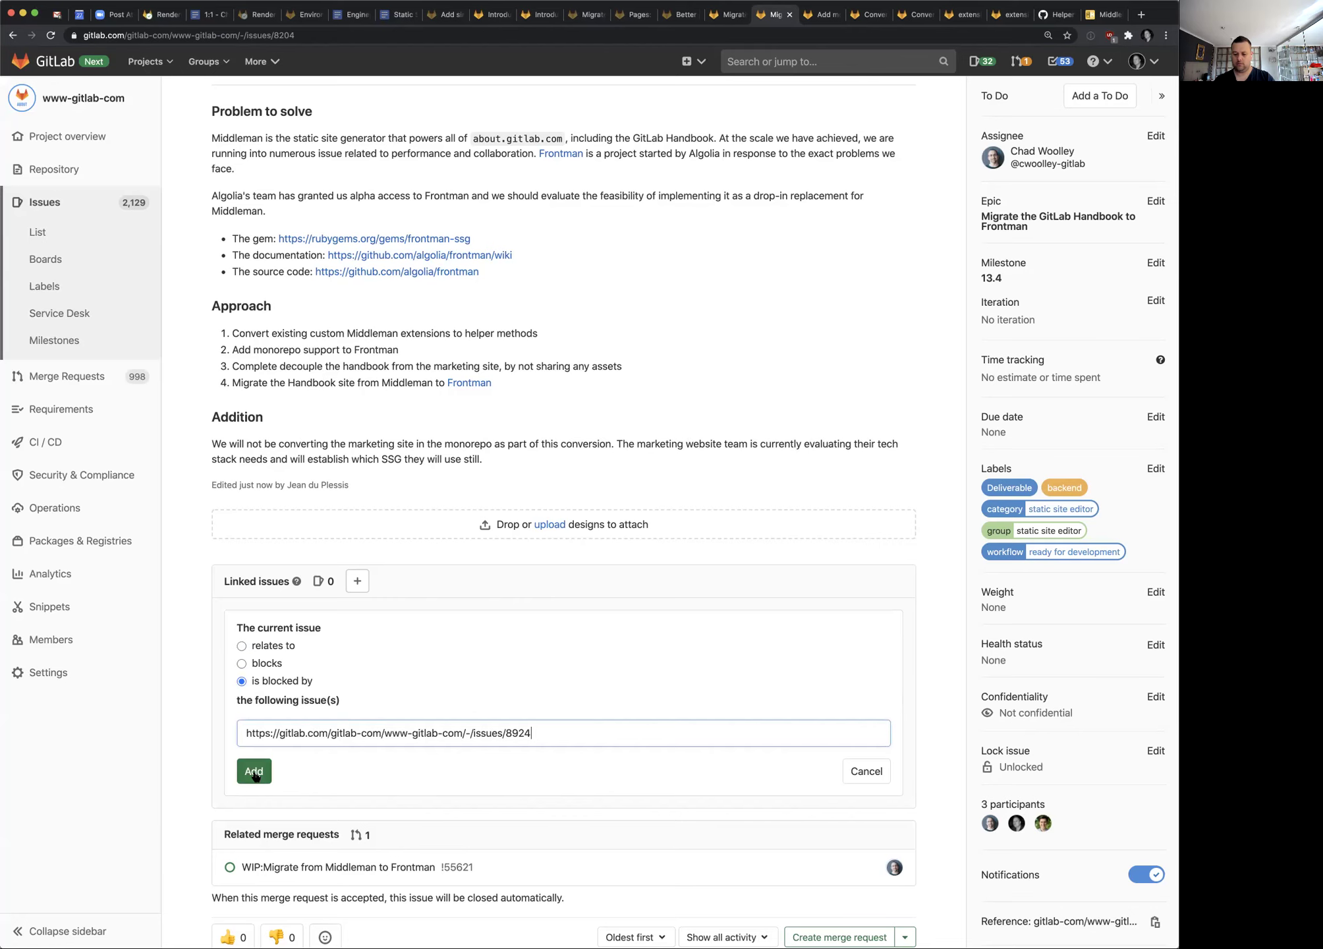
type(",")
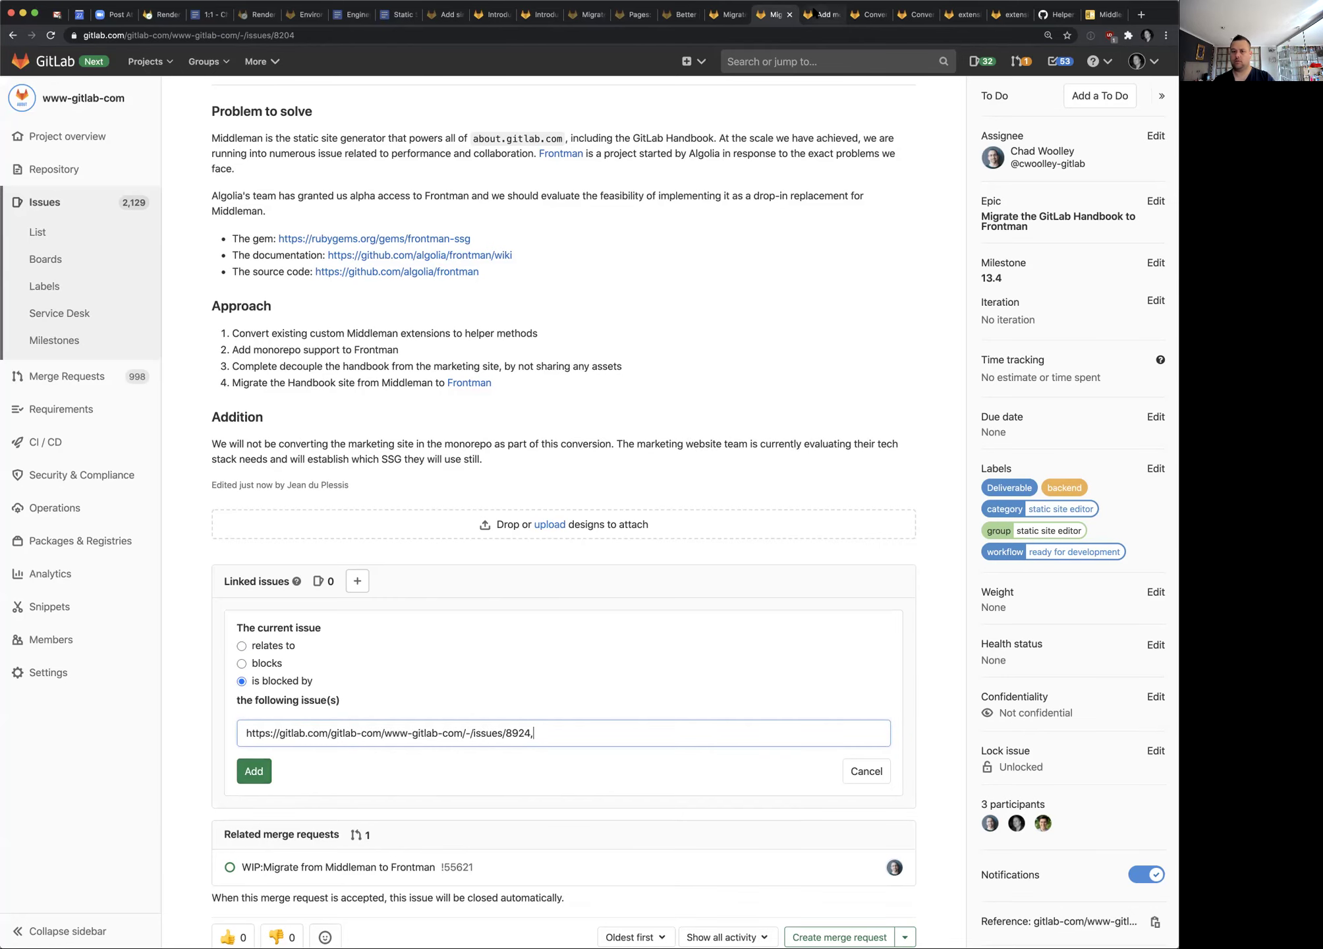
Paste the URLs of issues #8923 and #8922 and add all three blocking links
left_click(816, 13)
left_click(877, 14)
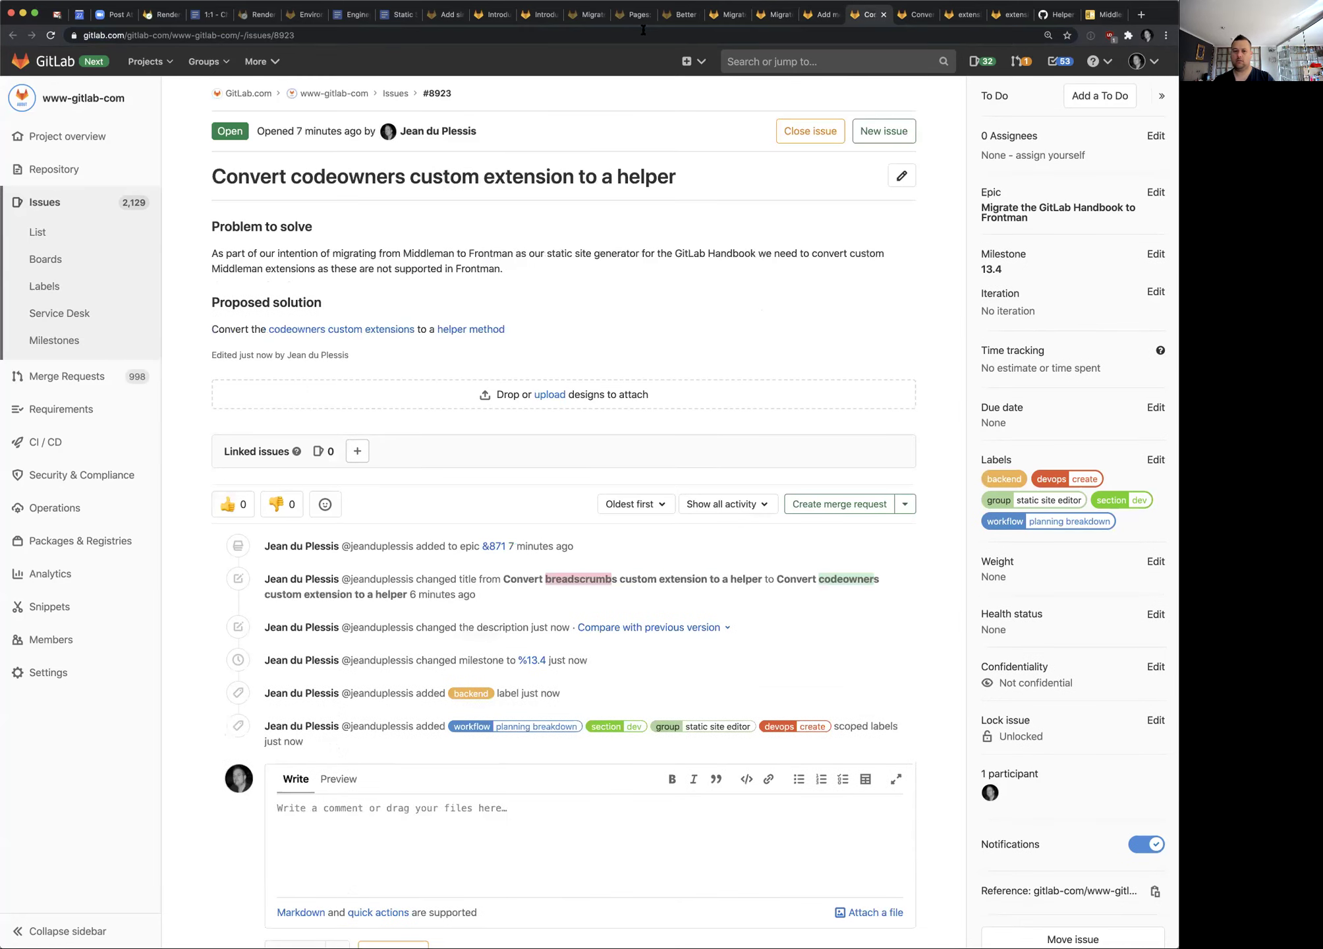
left_click(774, 14)
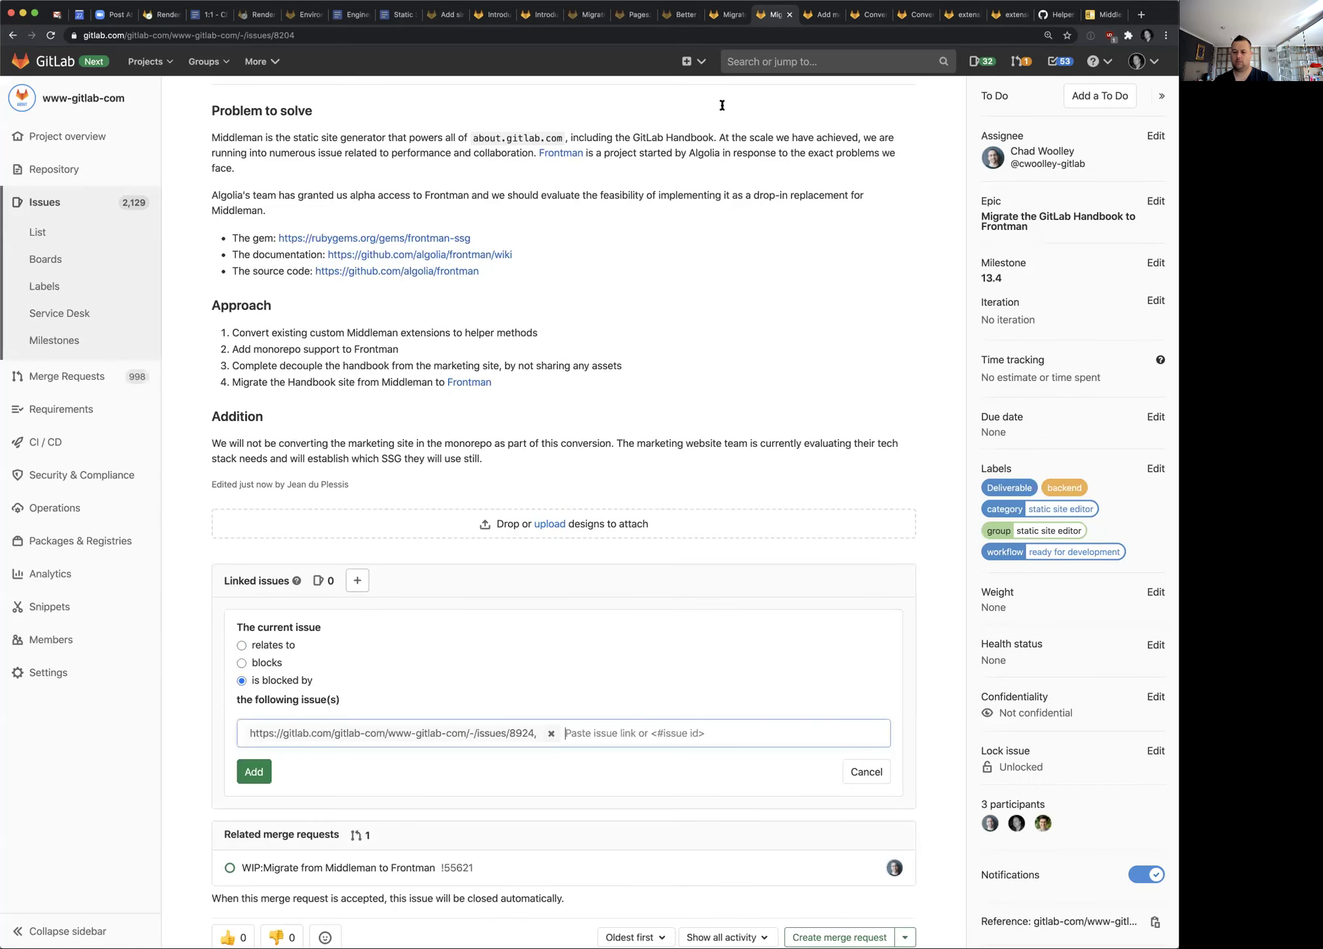
key("super+v")
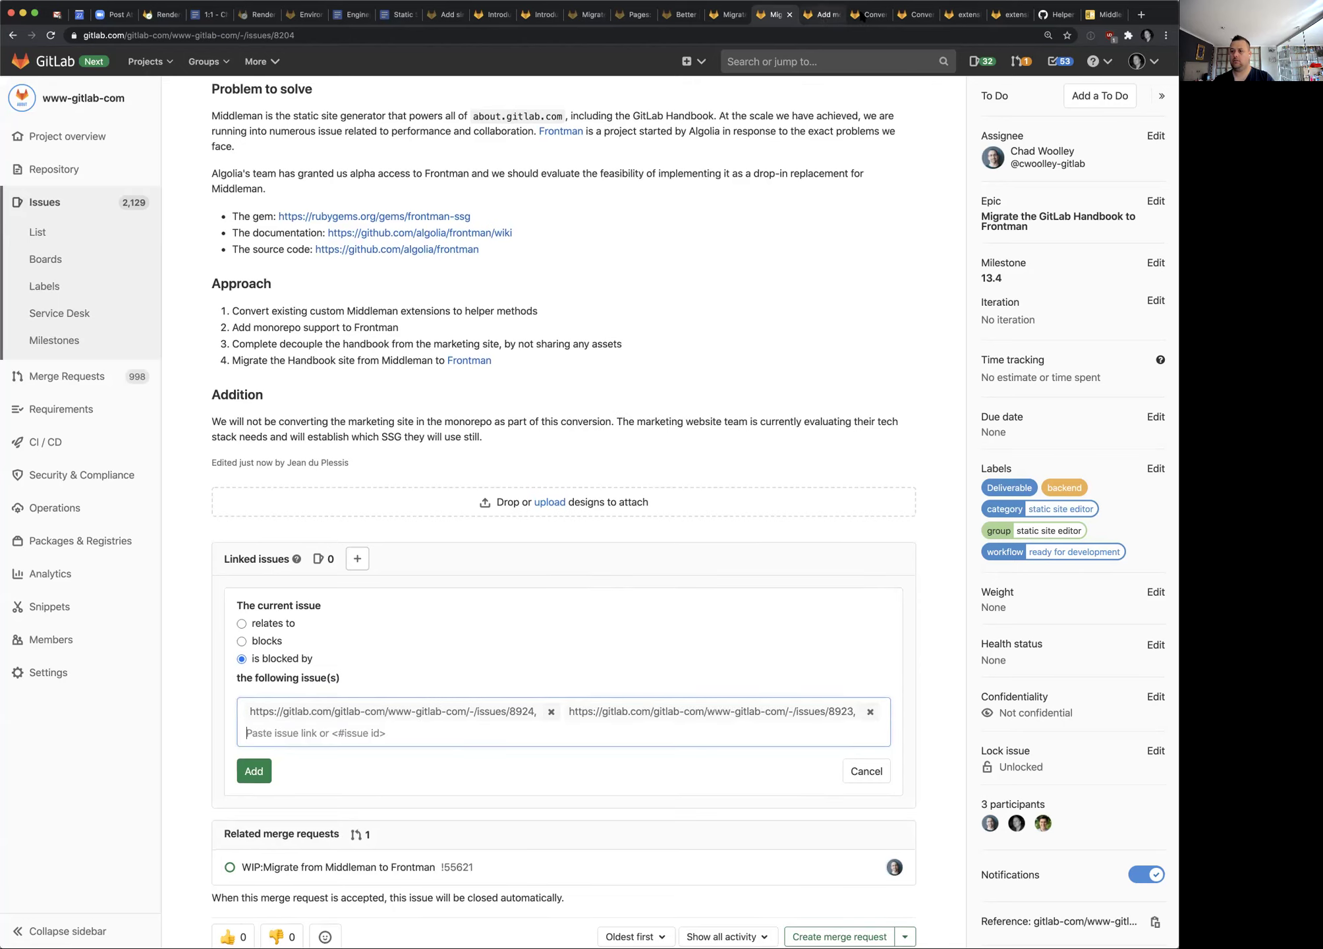
left_click(824, 15)
left_click(916, 14)
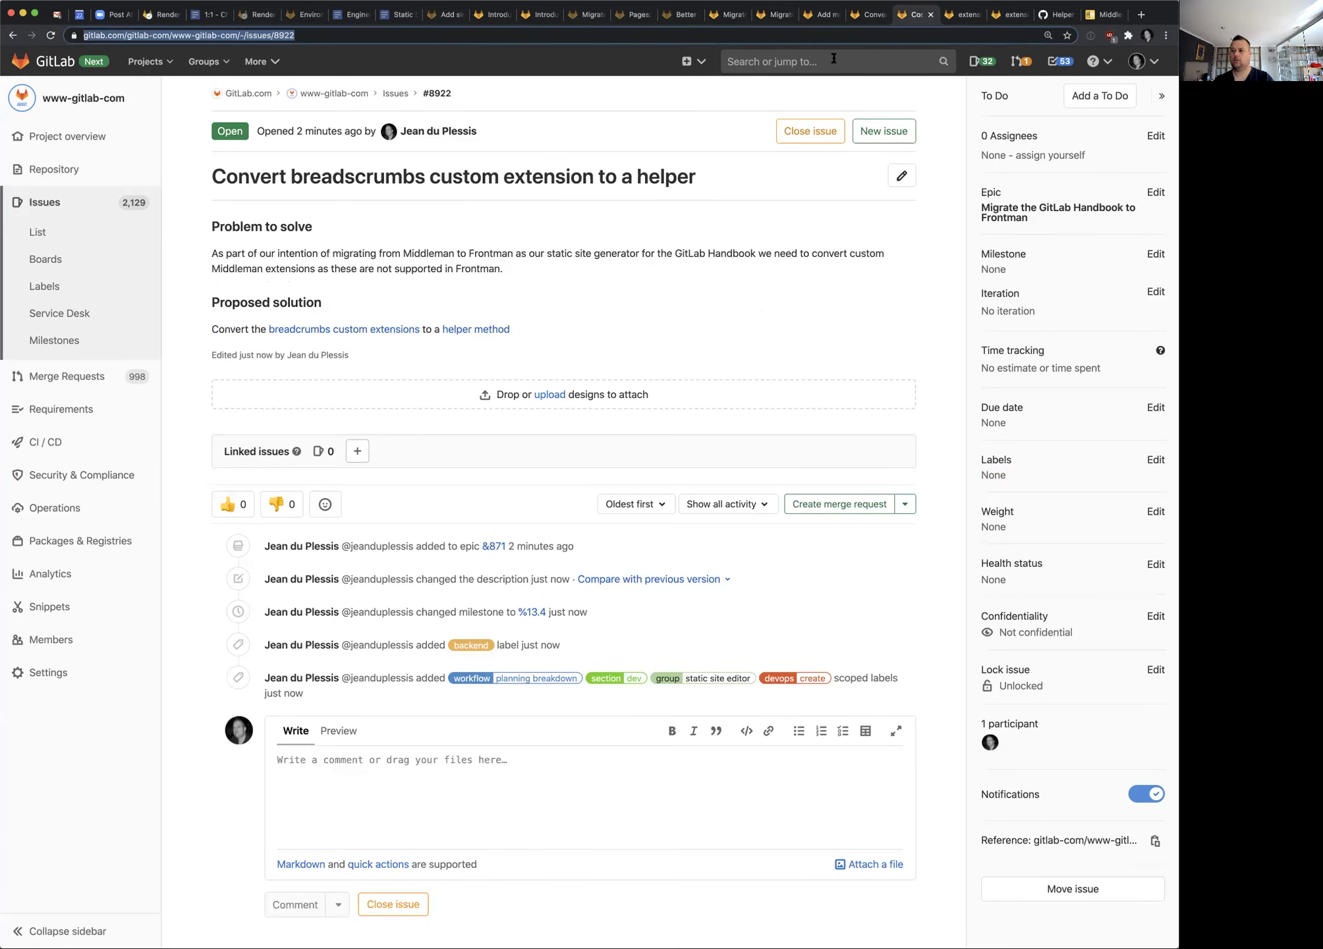
left_click(777, 16)
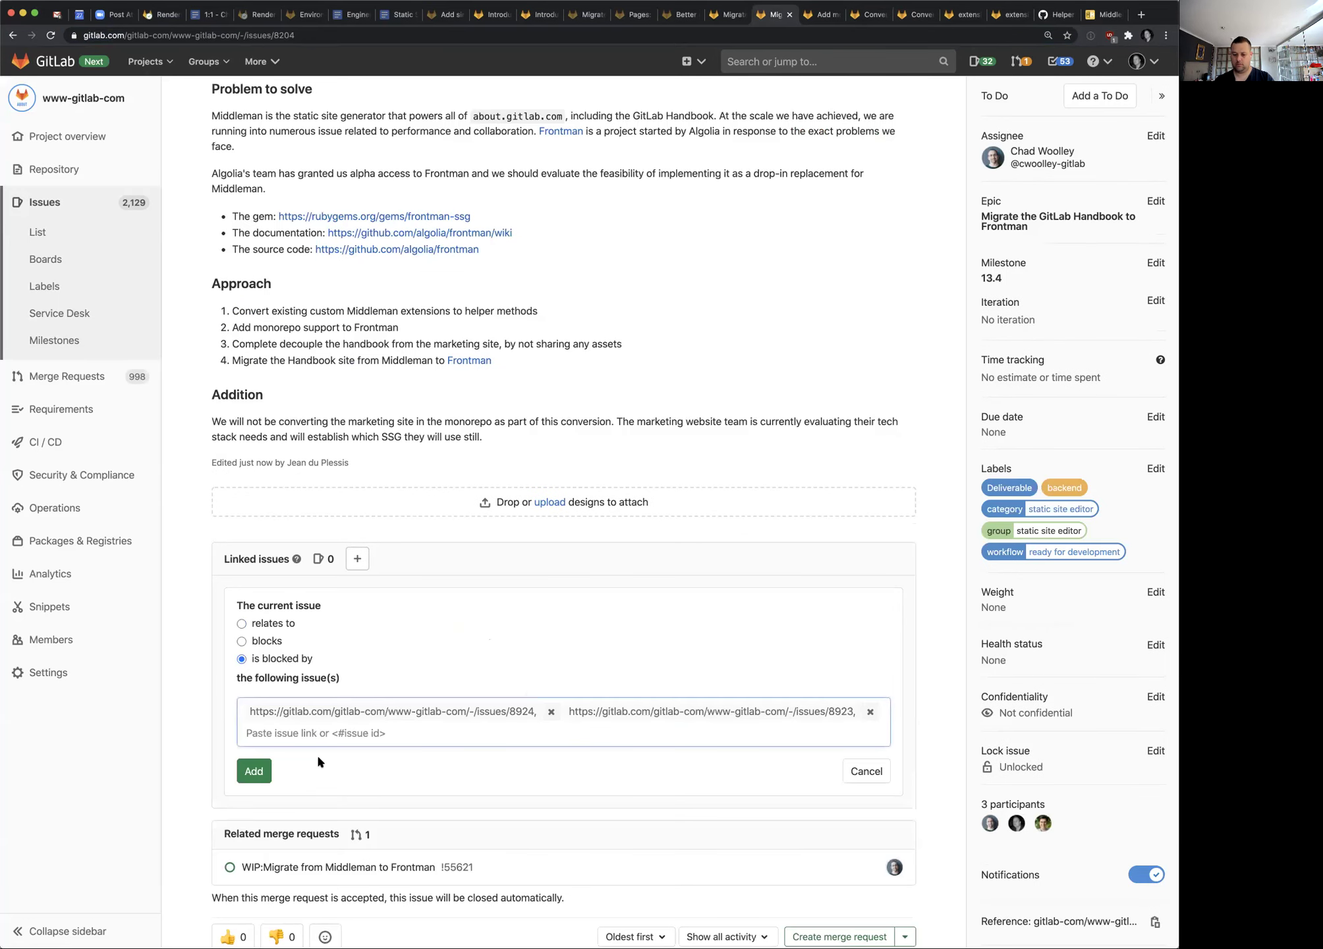
type("https://gitlab.com/gitlab-com/www-gitlab-com/-/issues/8922")
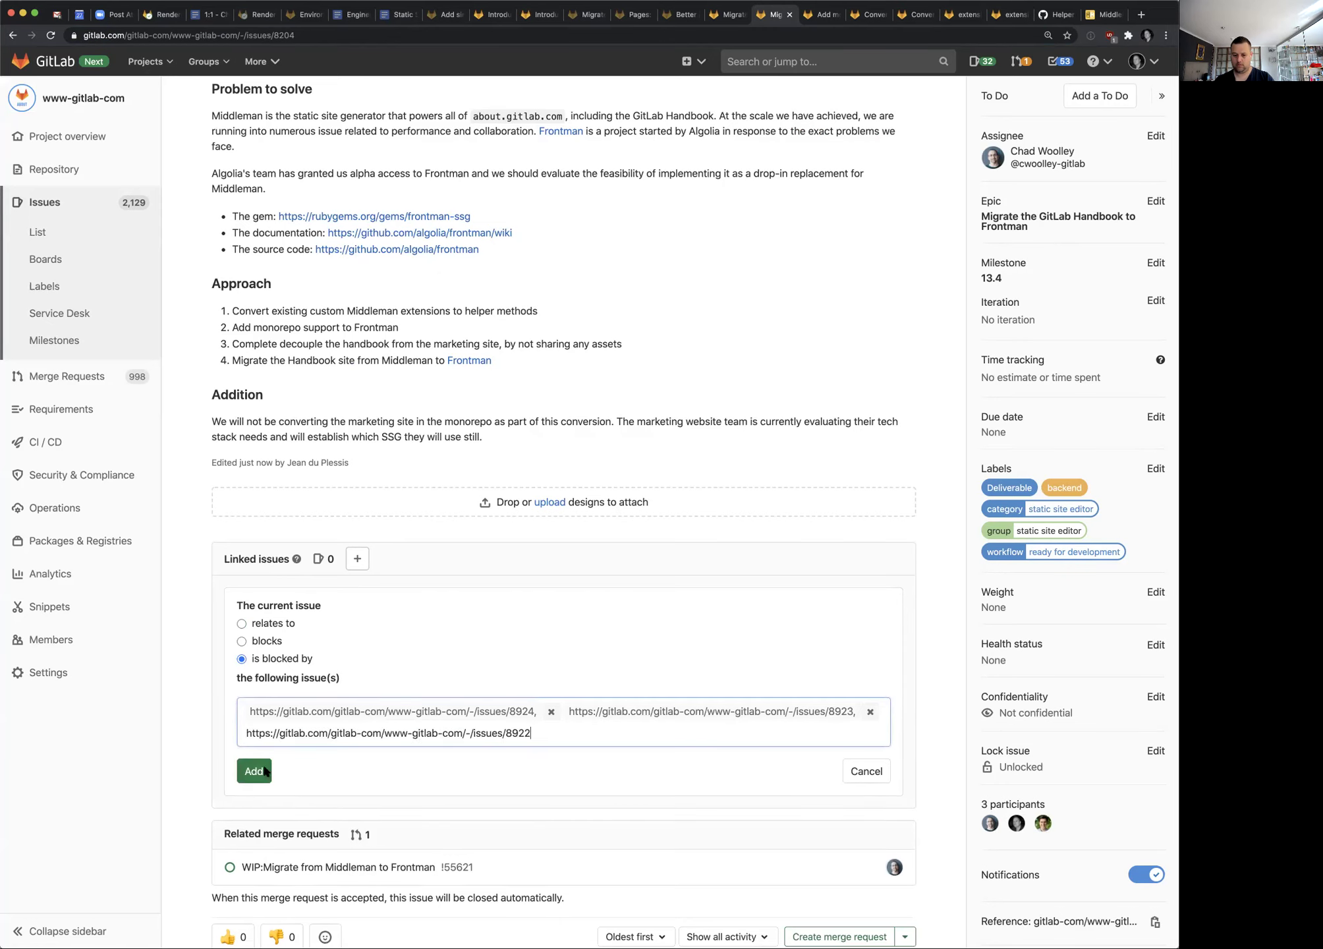
left_click(255, 771)
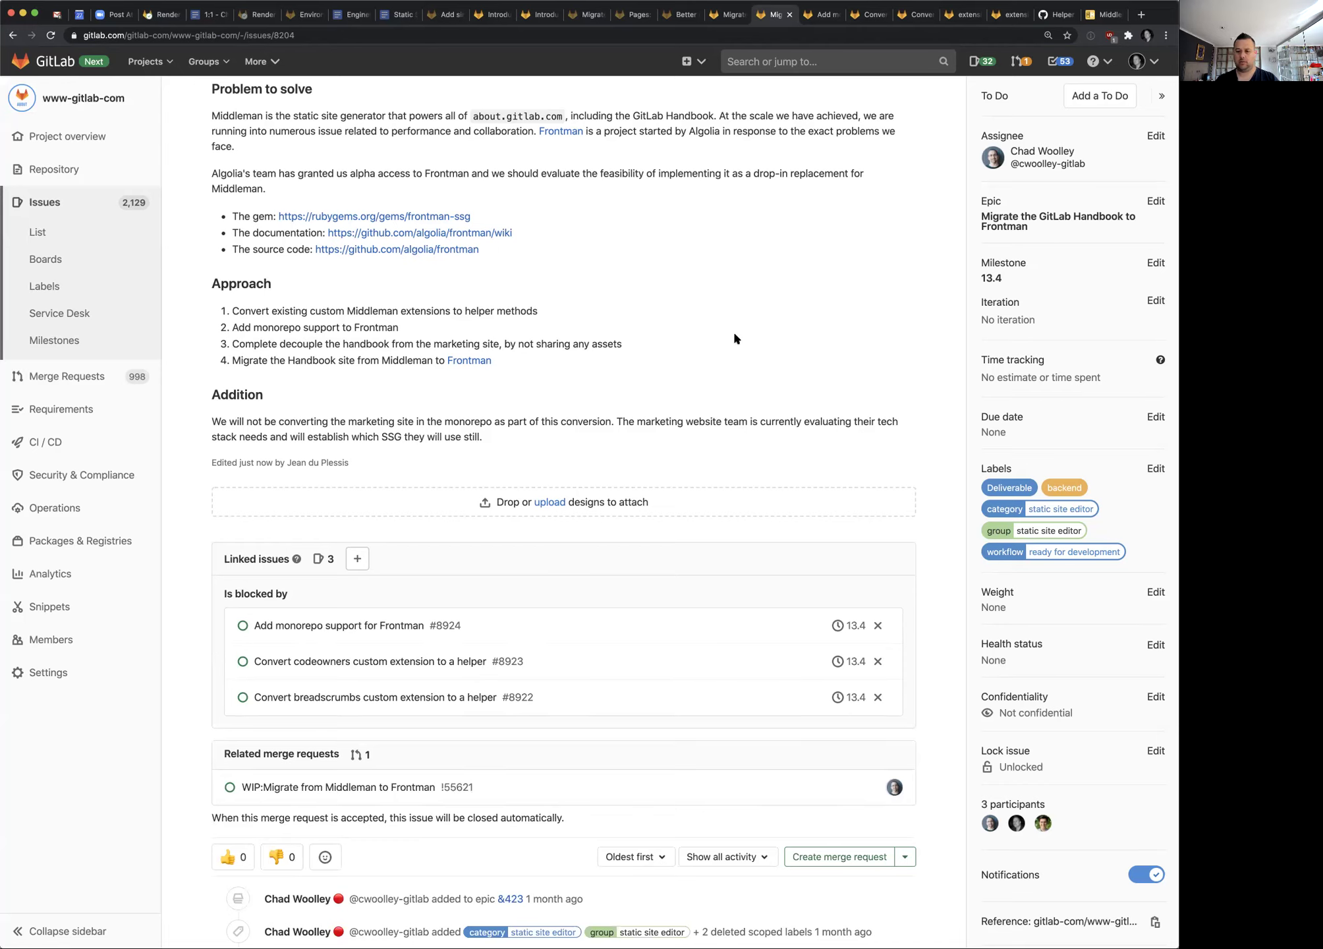
left_click_drag(623, 344, 234, 346)
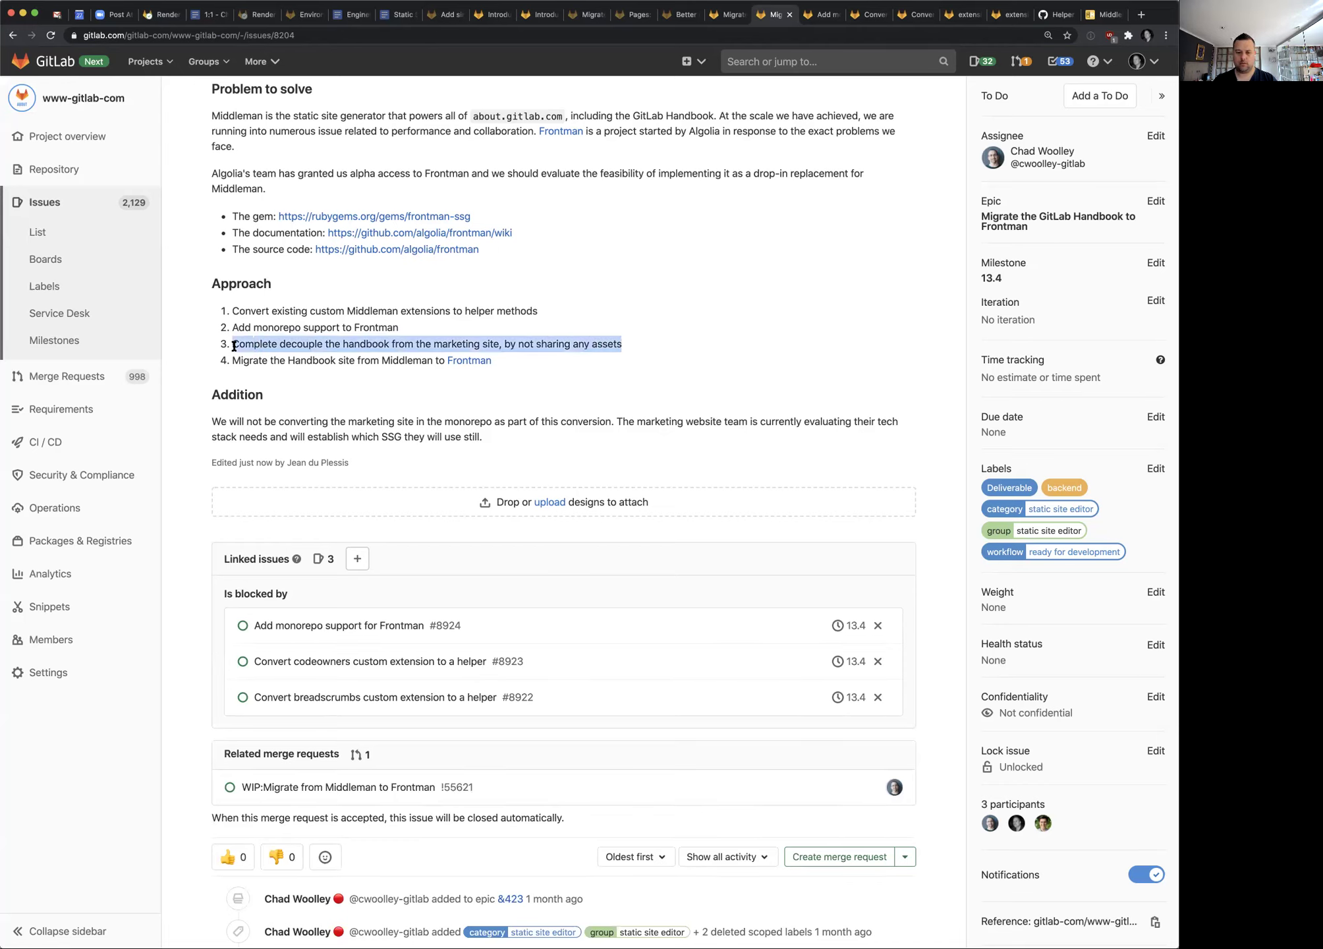
Reload the Frontman epic page and start adding a new issue to it
left_click(731, 14)
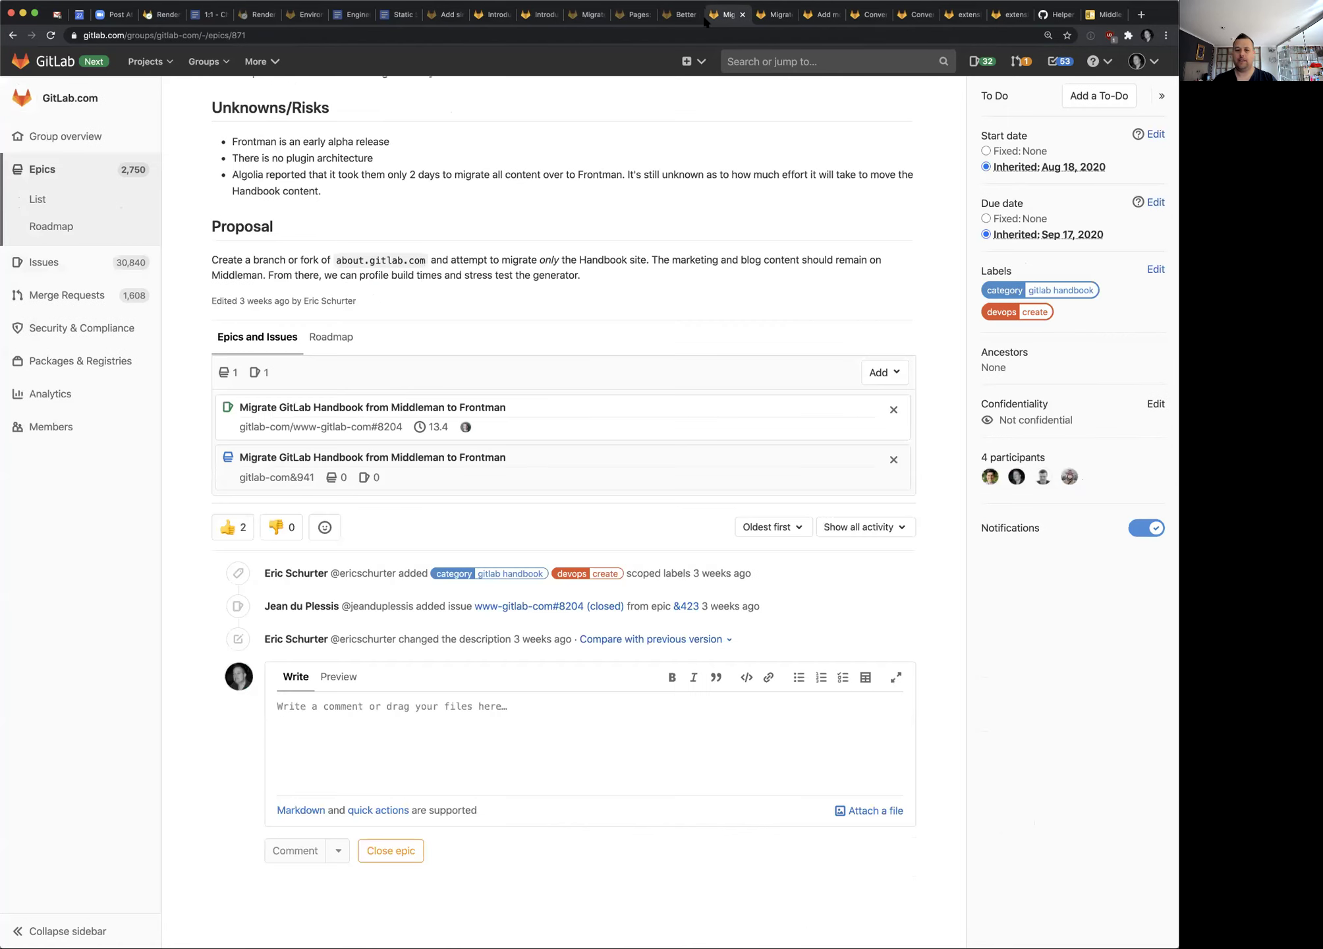
scroll(434, 348, "up", 10)
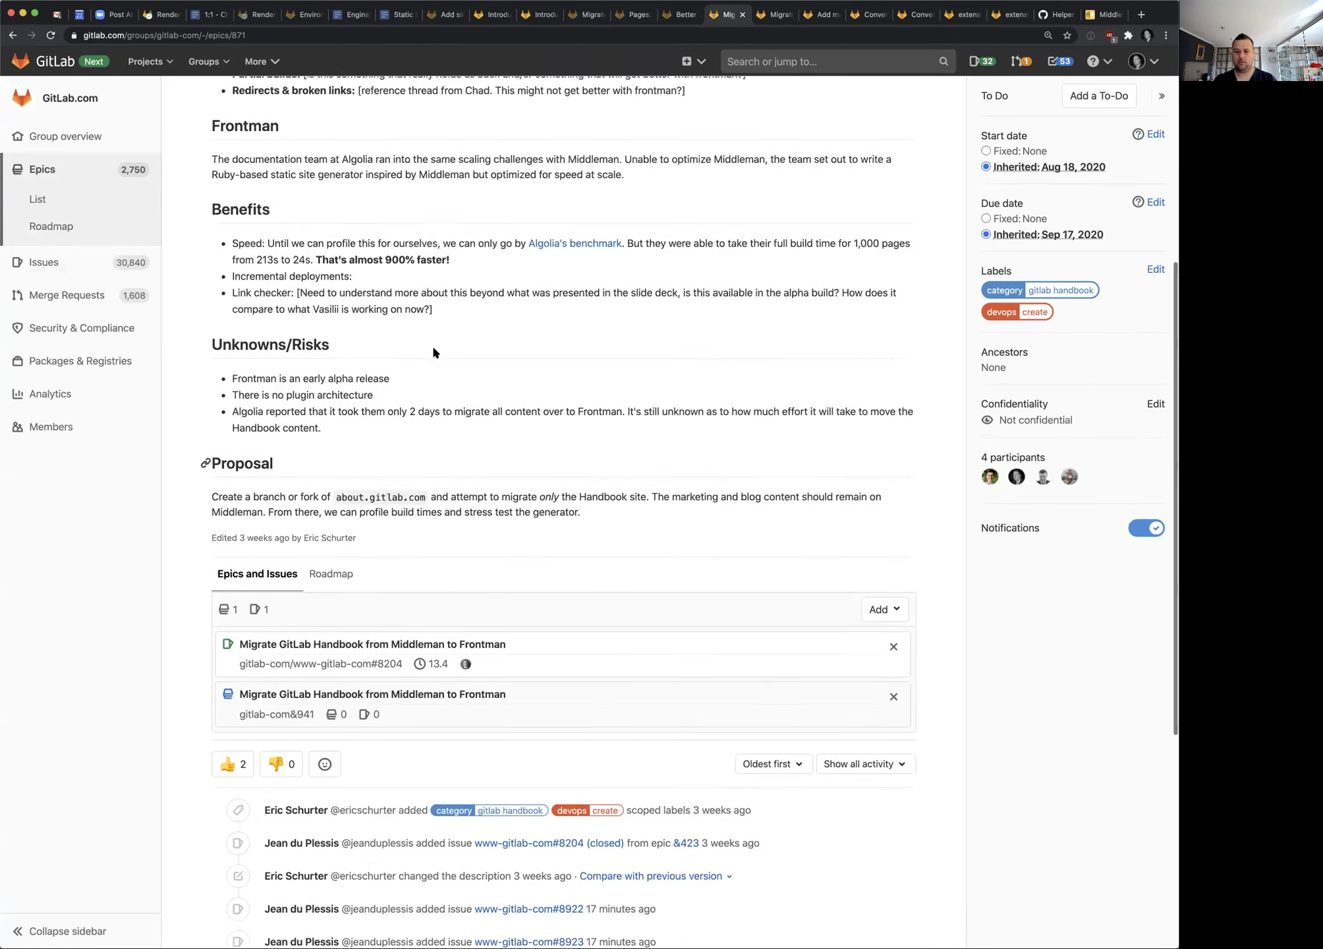
key("super+r")
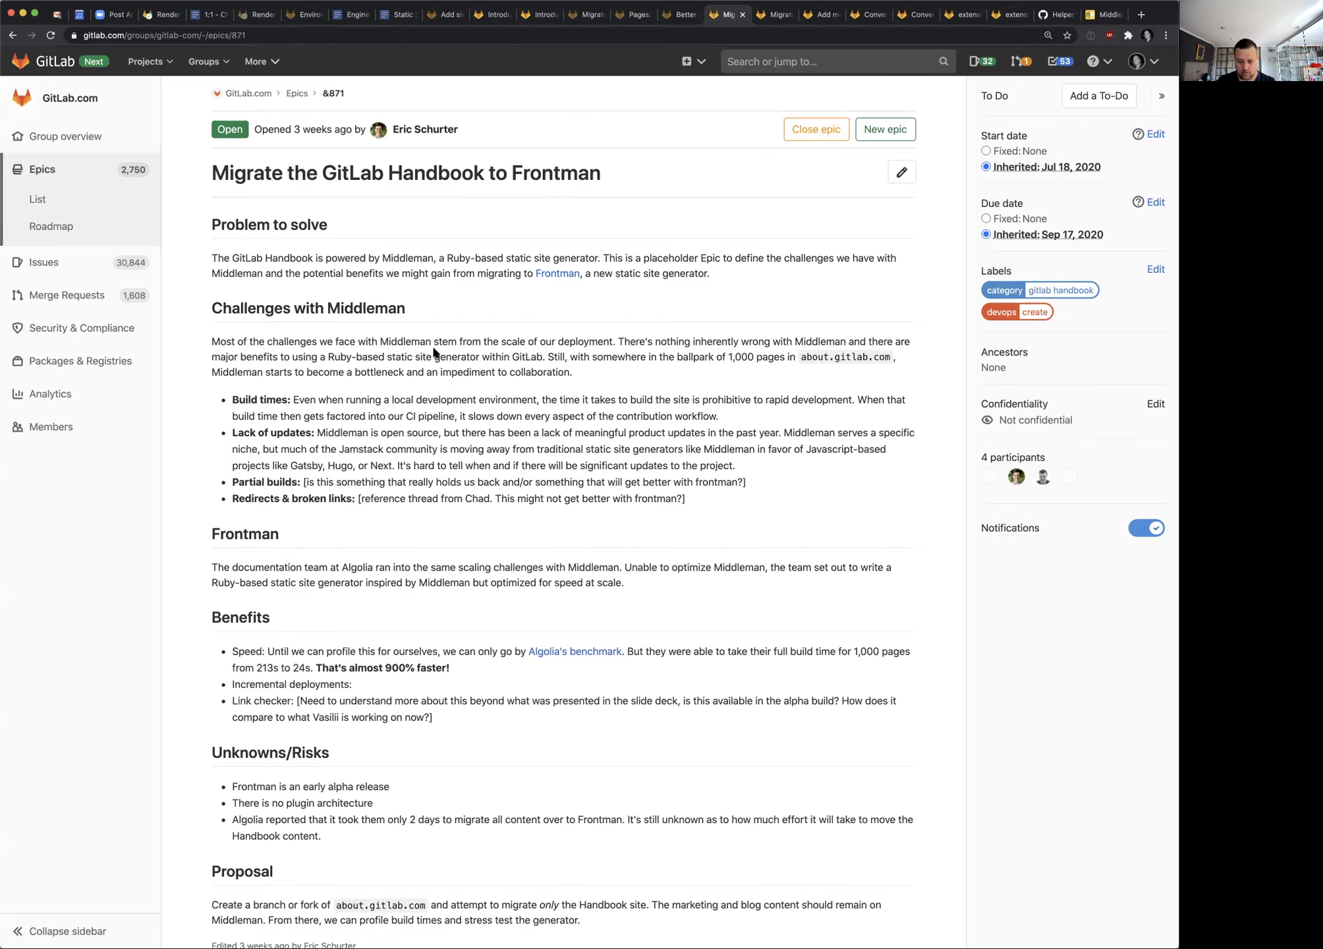
scroll(425, 409, "down", 9)
scroll(419, 461, "up", 5)
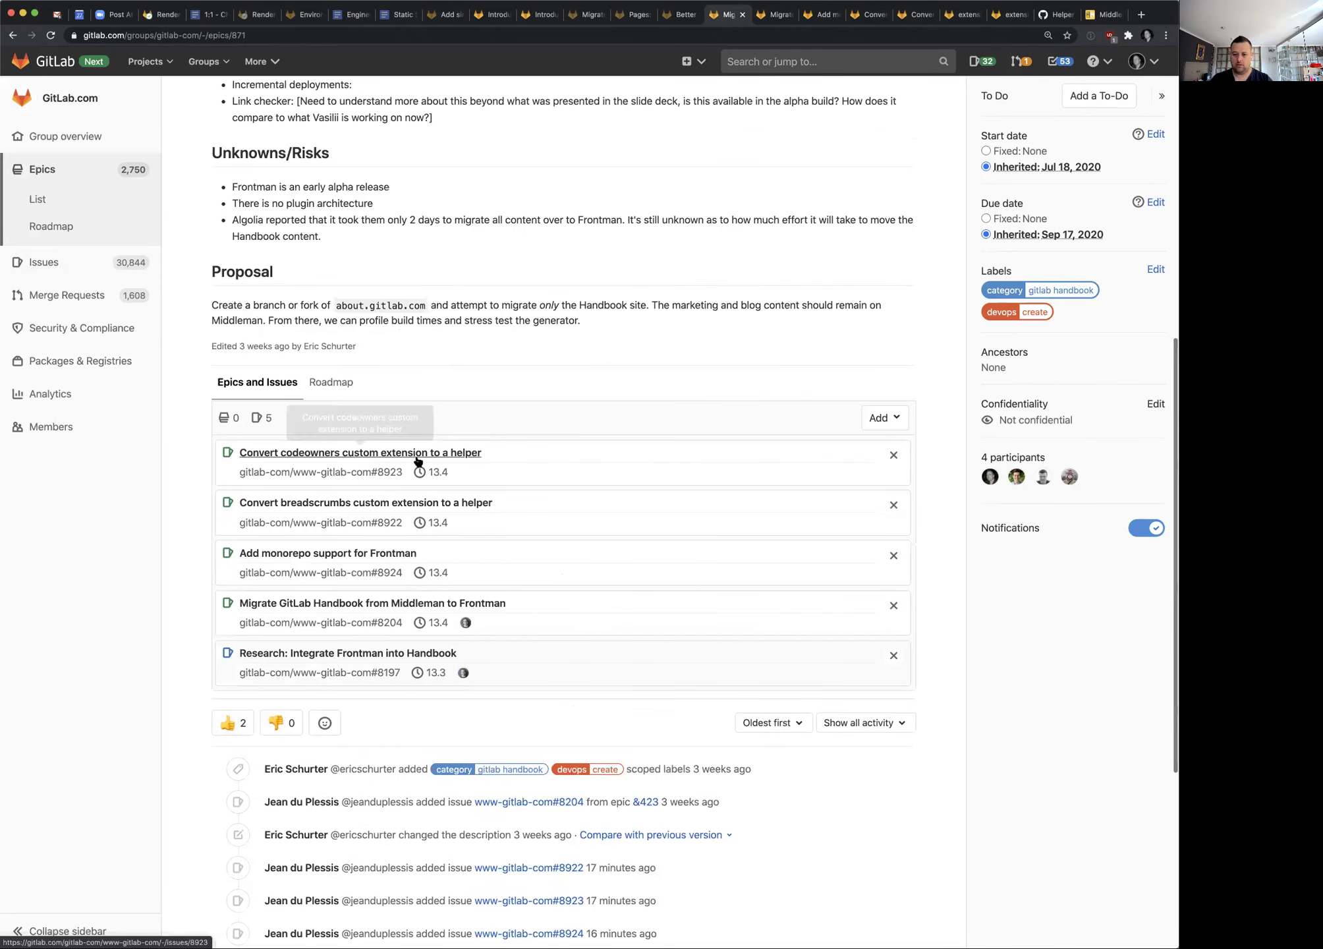
left_click(879, 417)
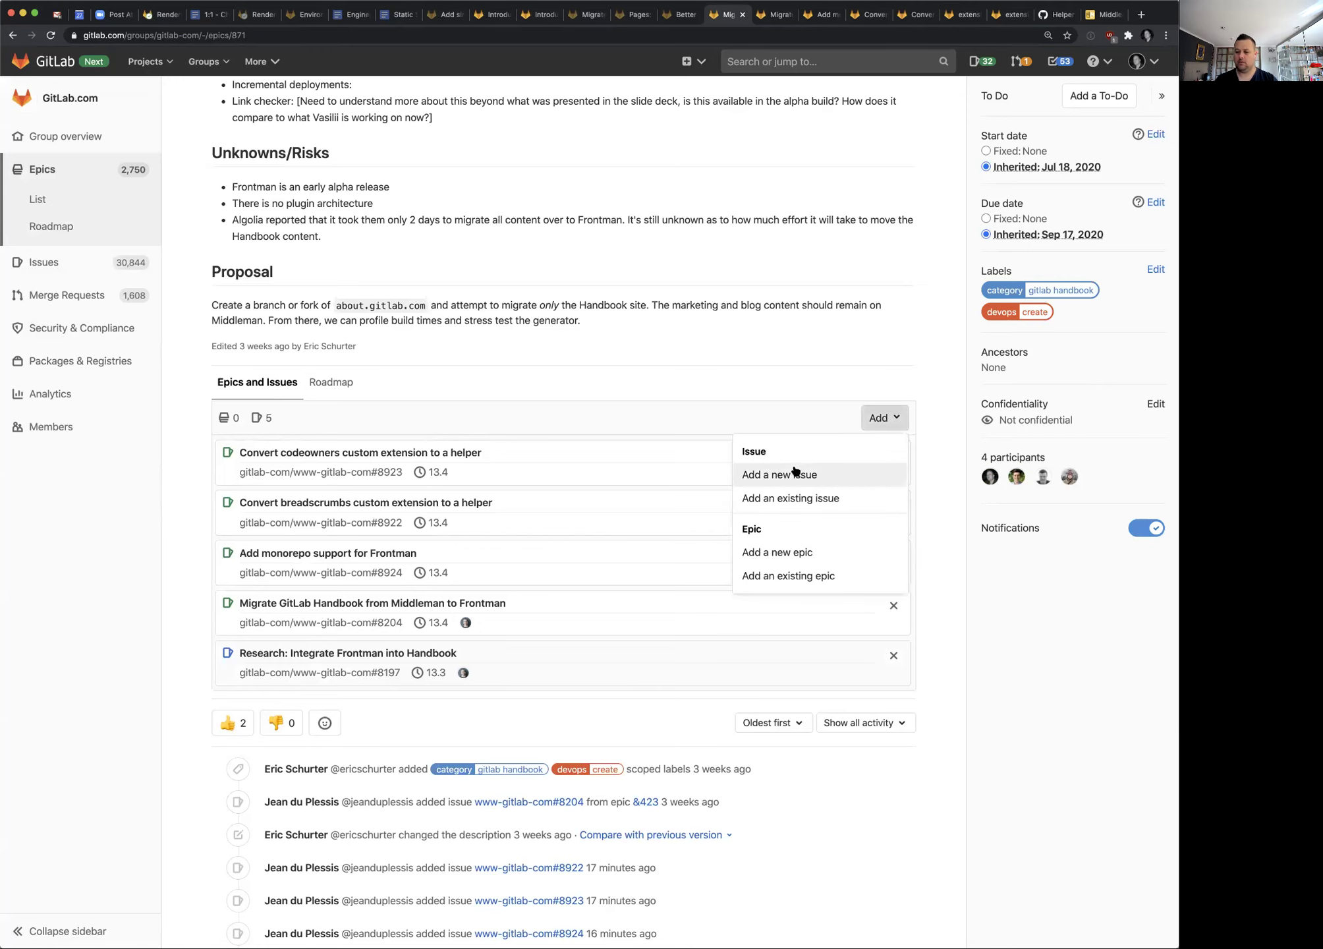
left_click(790, 474)
Create the issue 'Completely decouple the handbook from the marketing site assets' in www-gitlab-com
key("super+v")
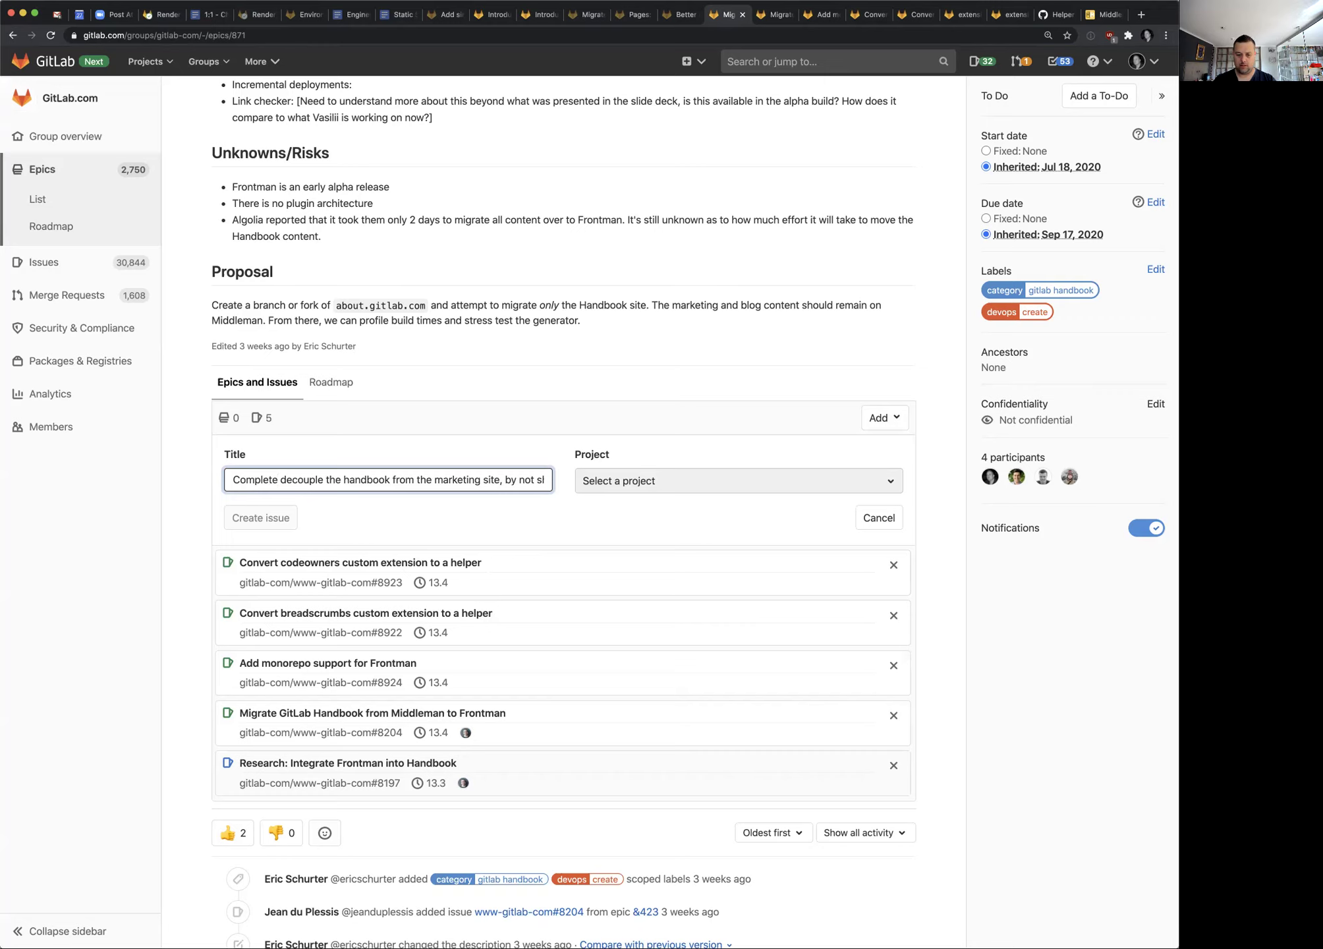
type("ly")
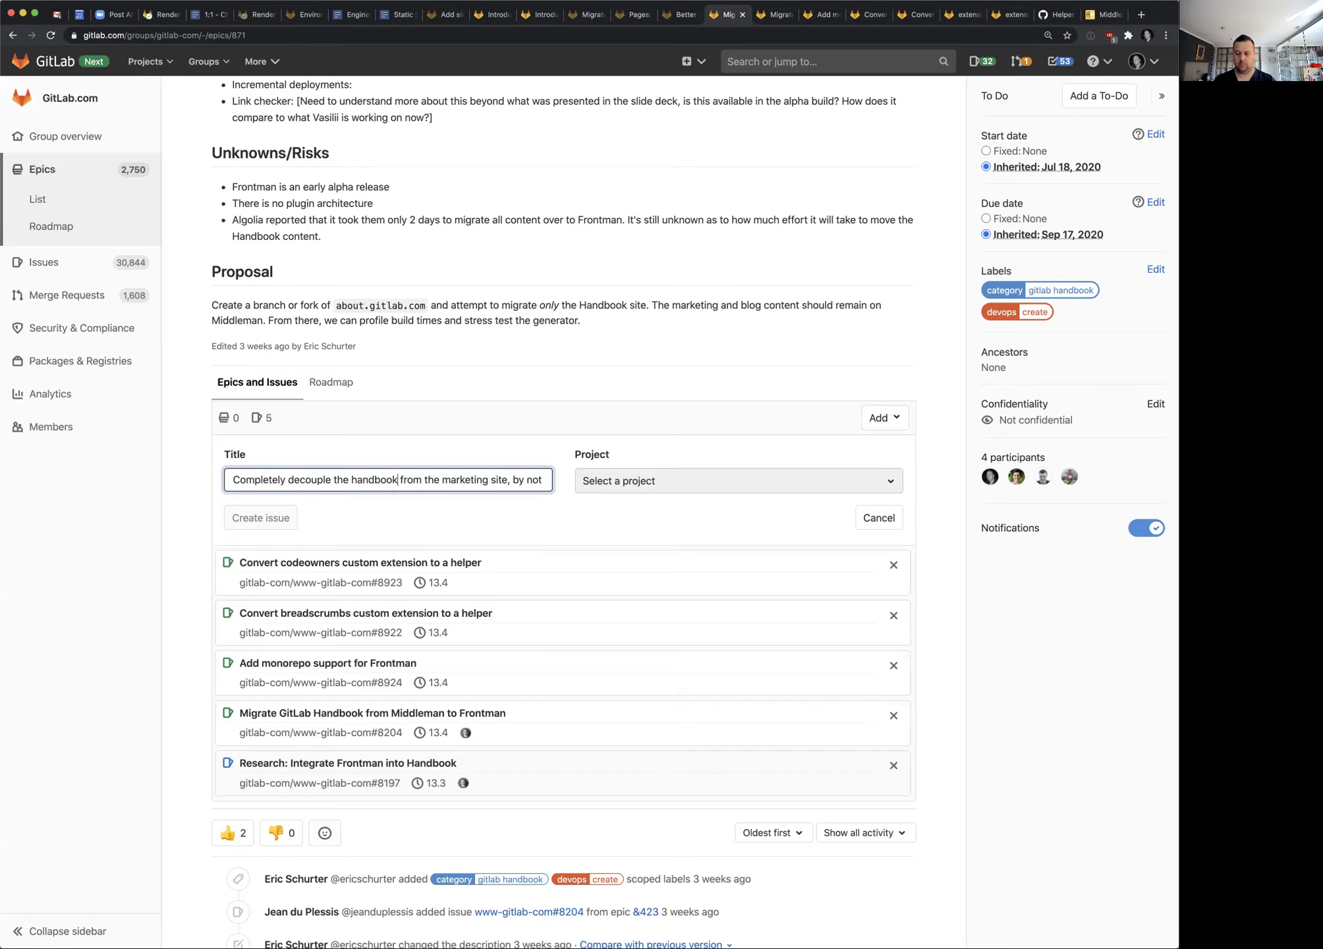
key("shift+super+Right")
key("BackSpace")
key("super+a")
key("Right")
key("super+a")
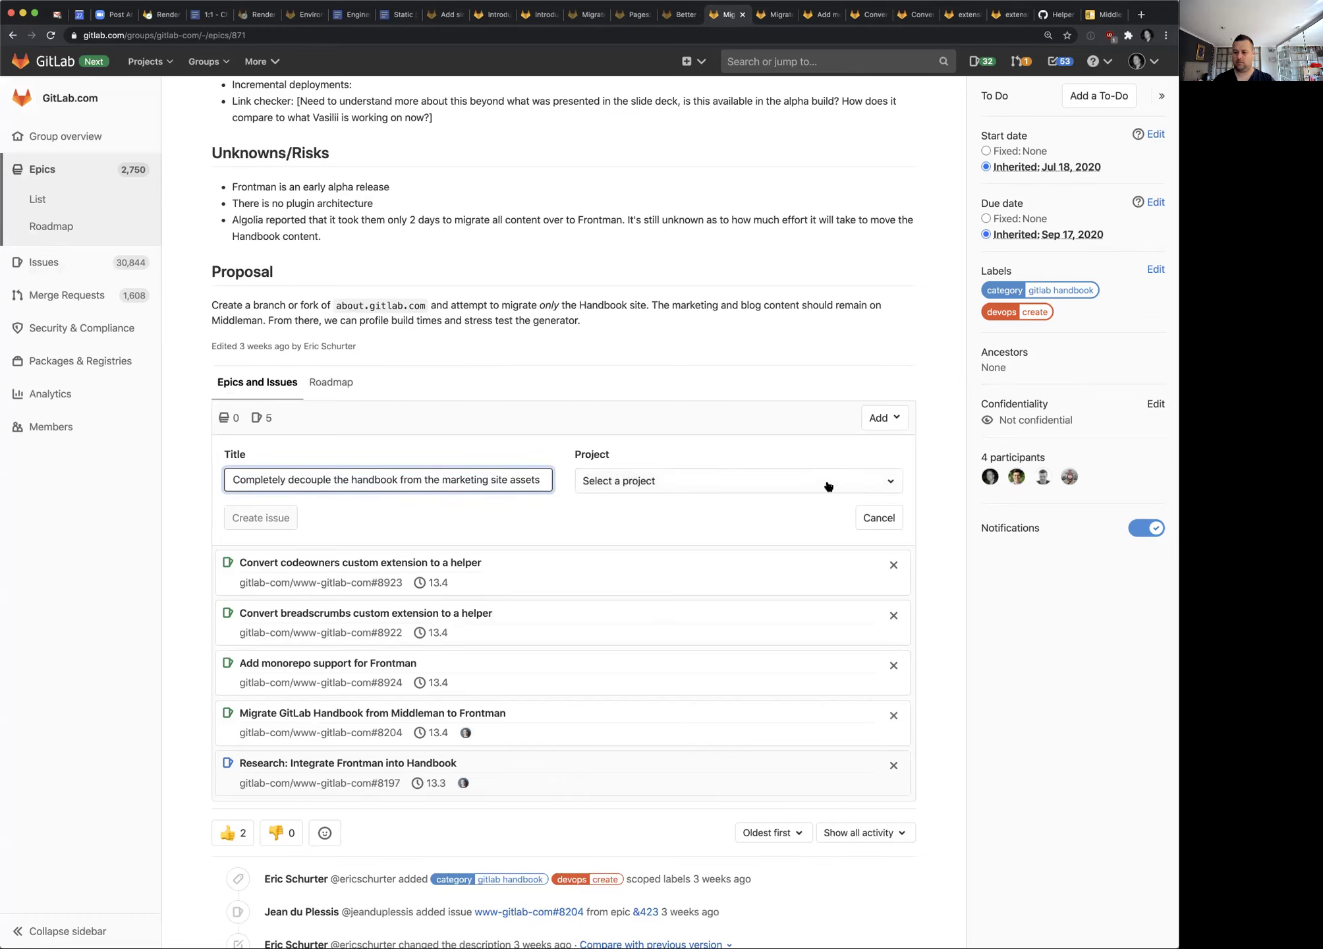
left_click(817, 482)
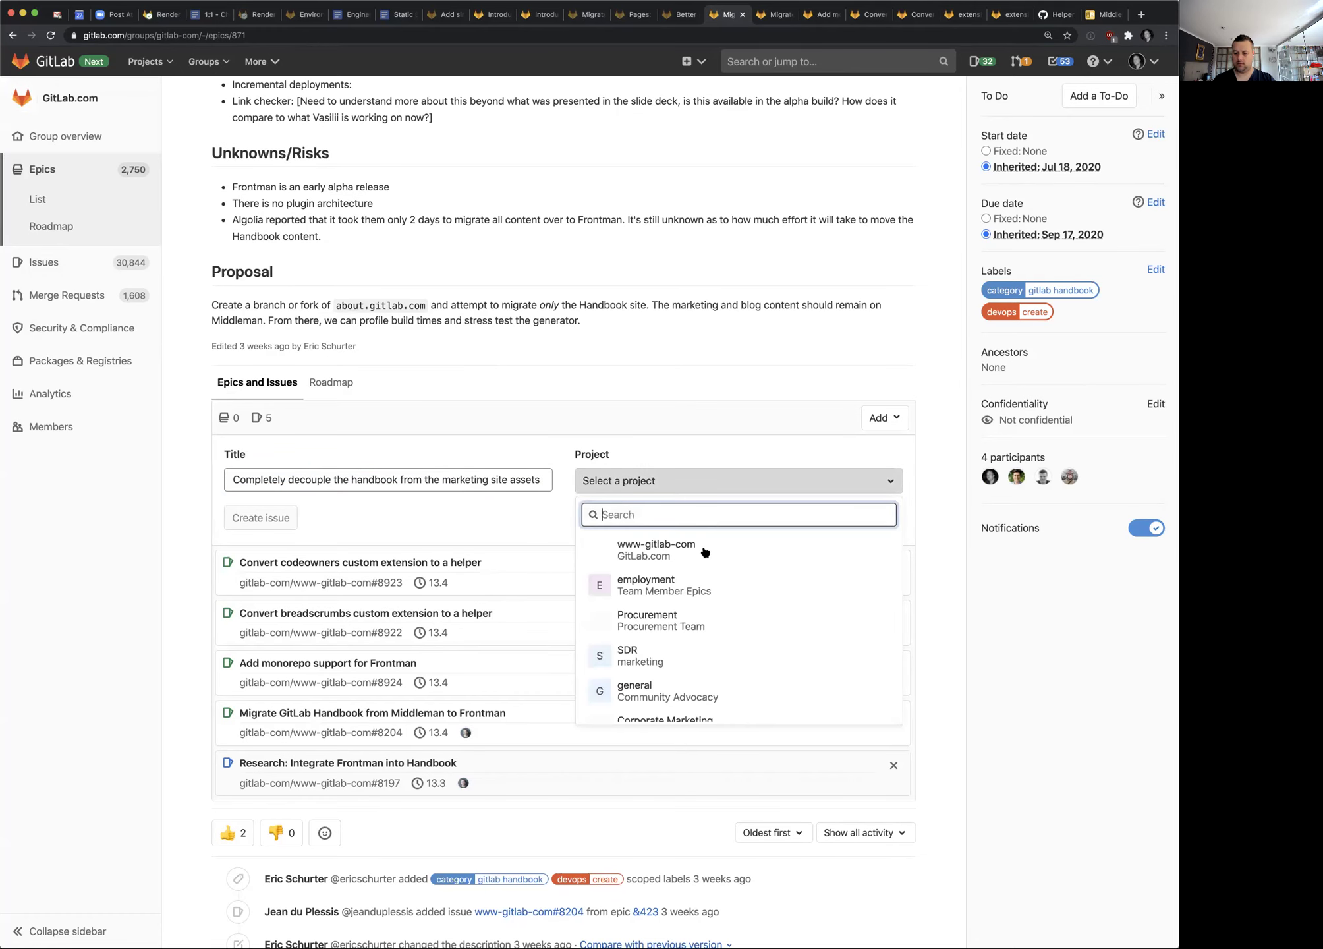
left_click(704, 553)
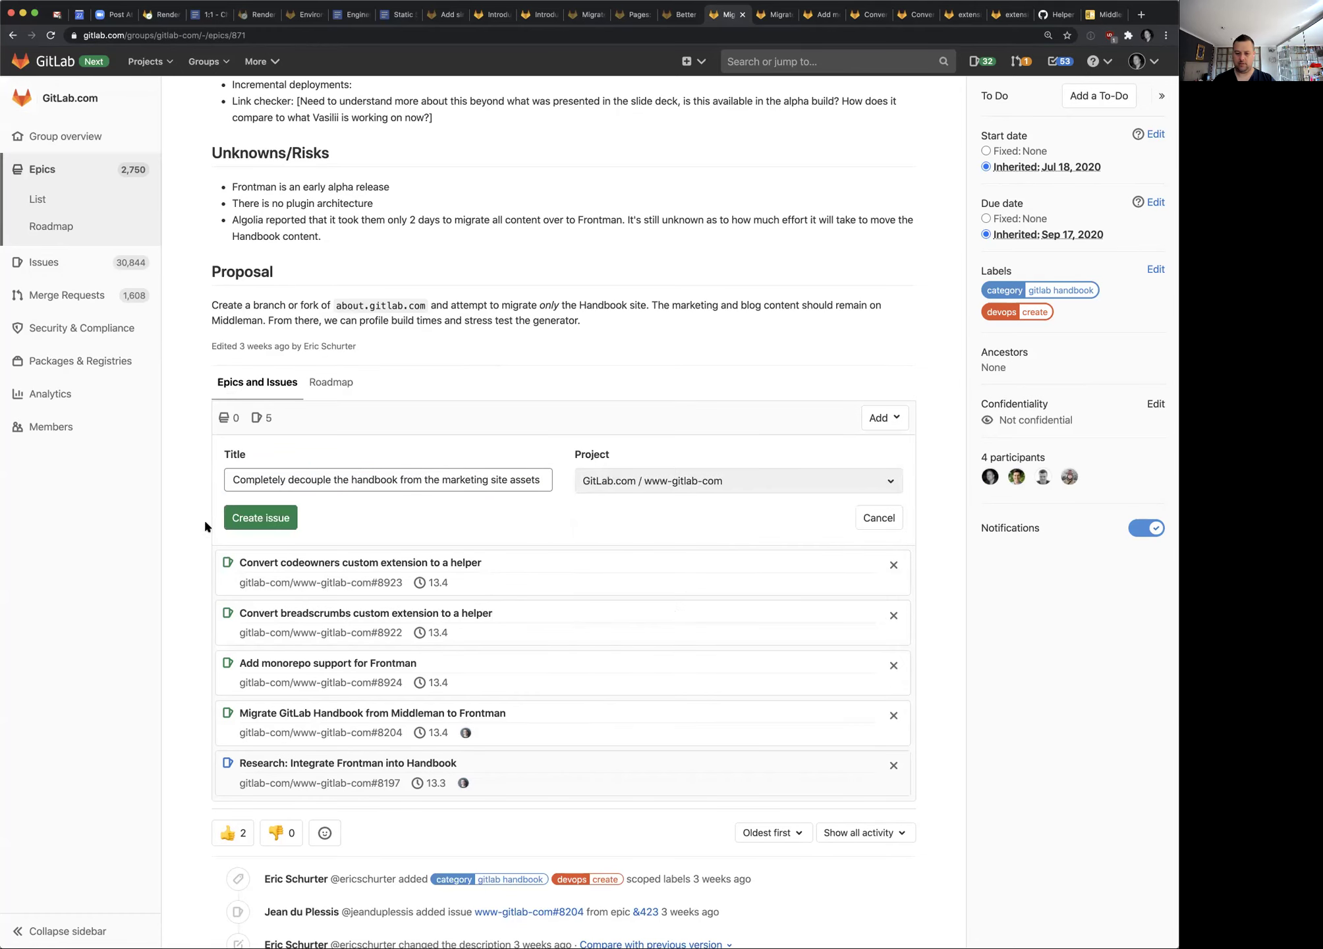
left_click(260, 522)
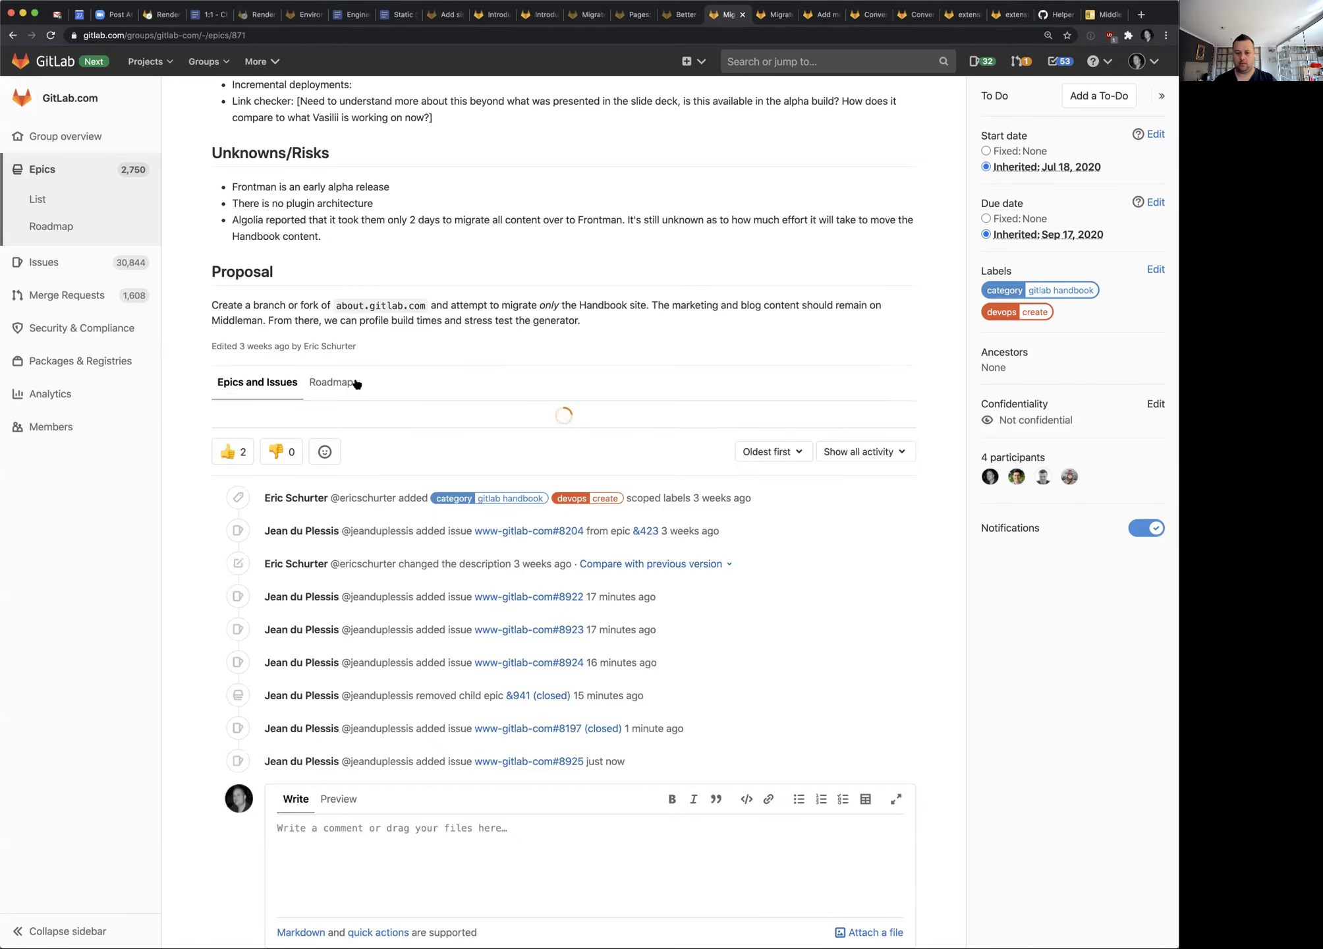
Open the new issue #8925 in a new tab and copy its URL
right_click(356, 568)
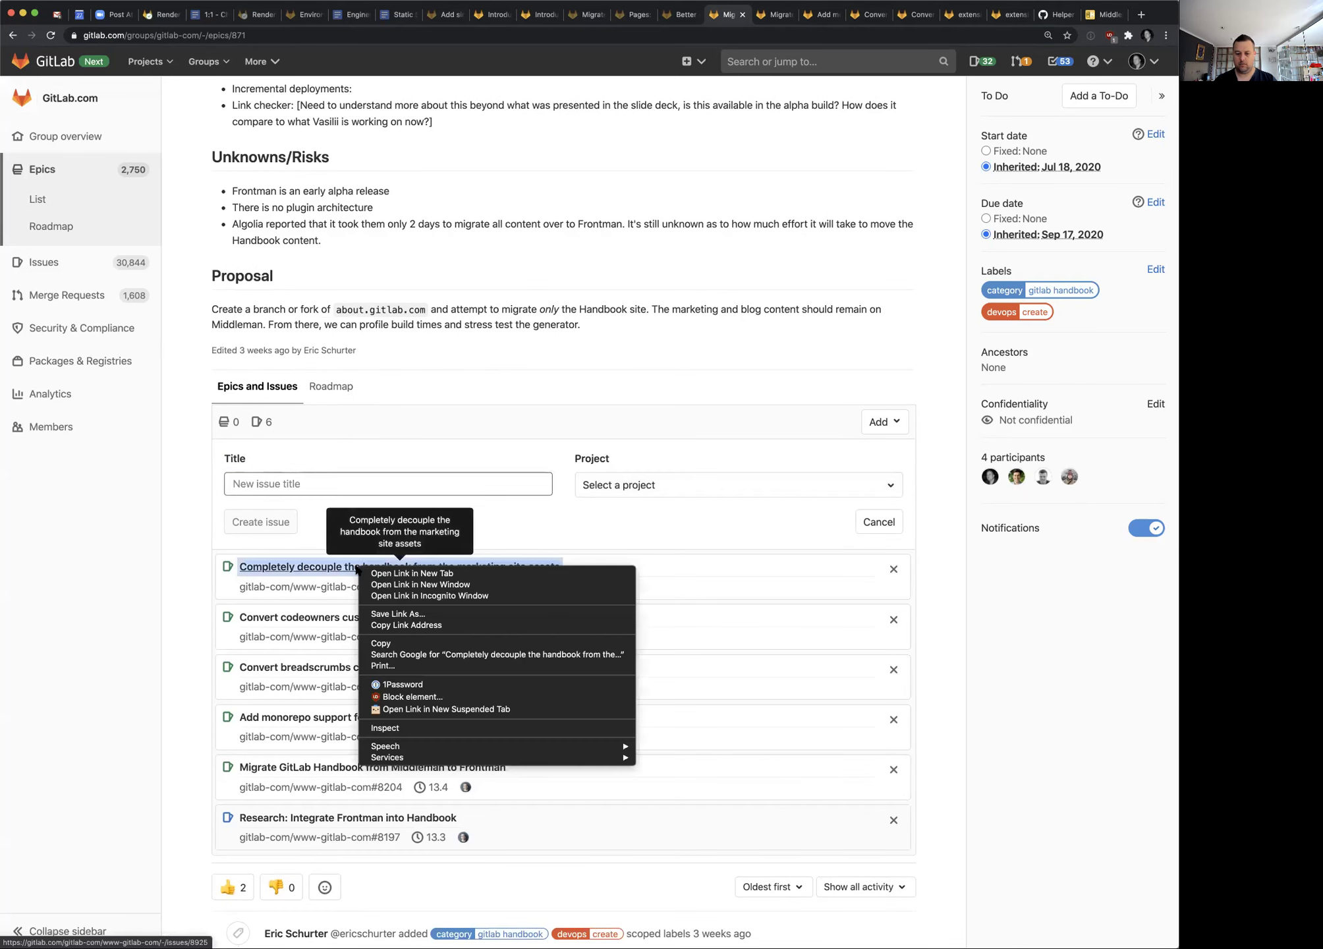
left_click(408, 574)
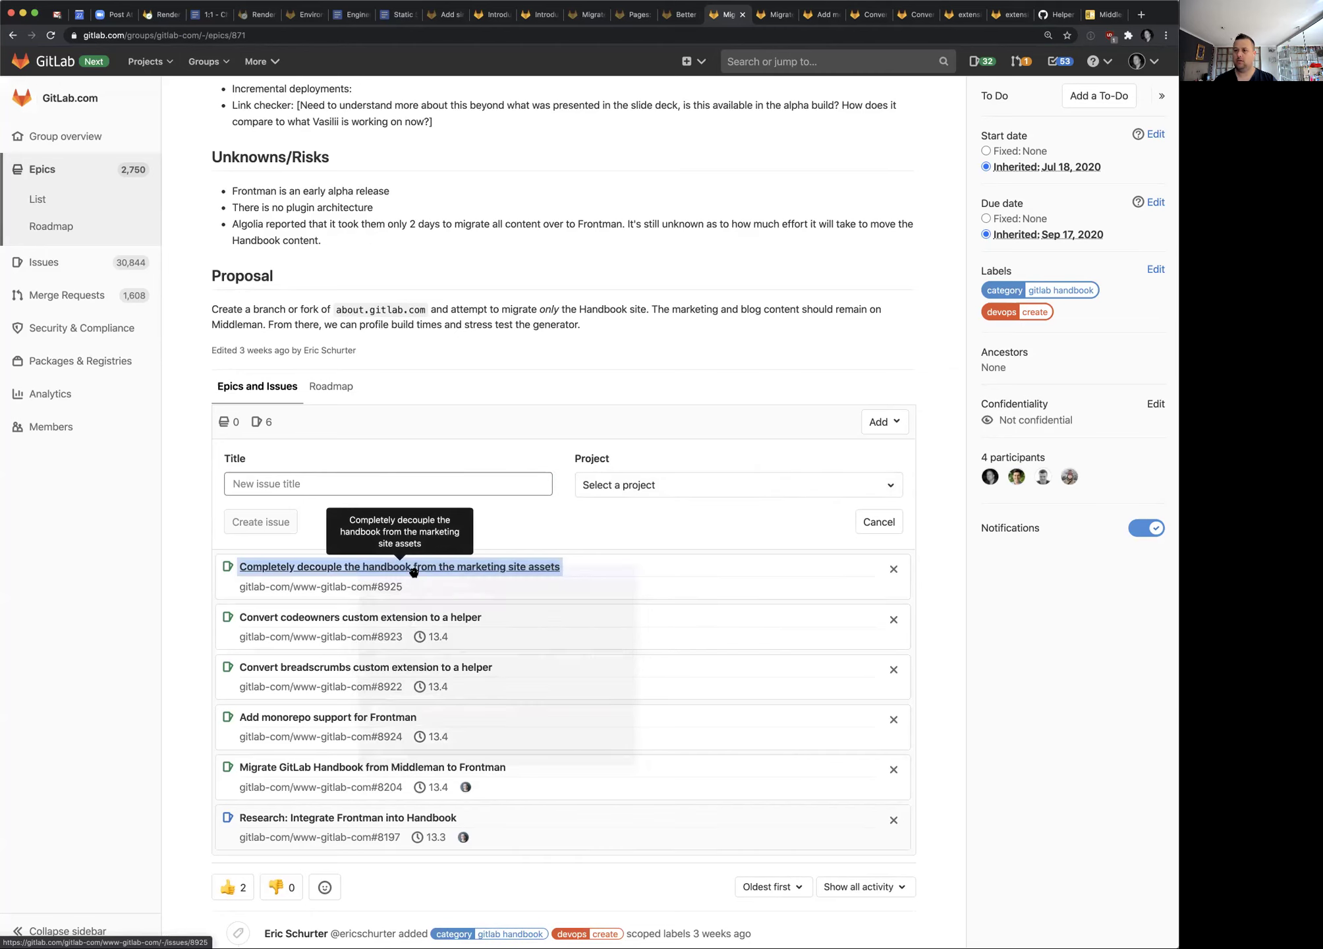
left_click(751, 15)
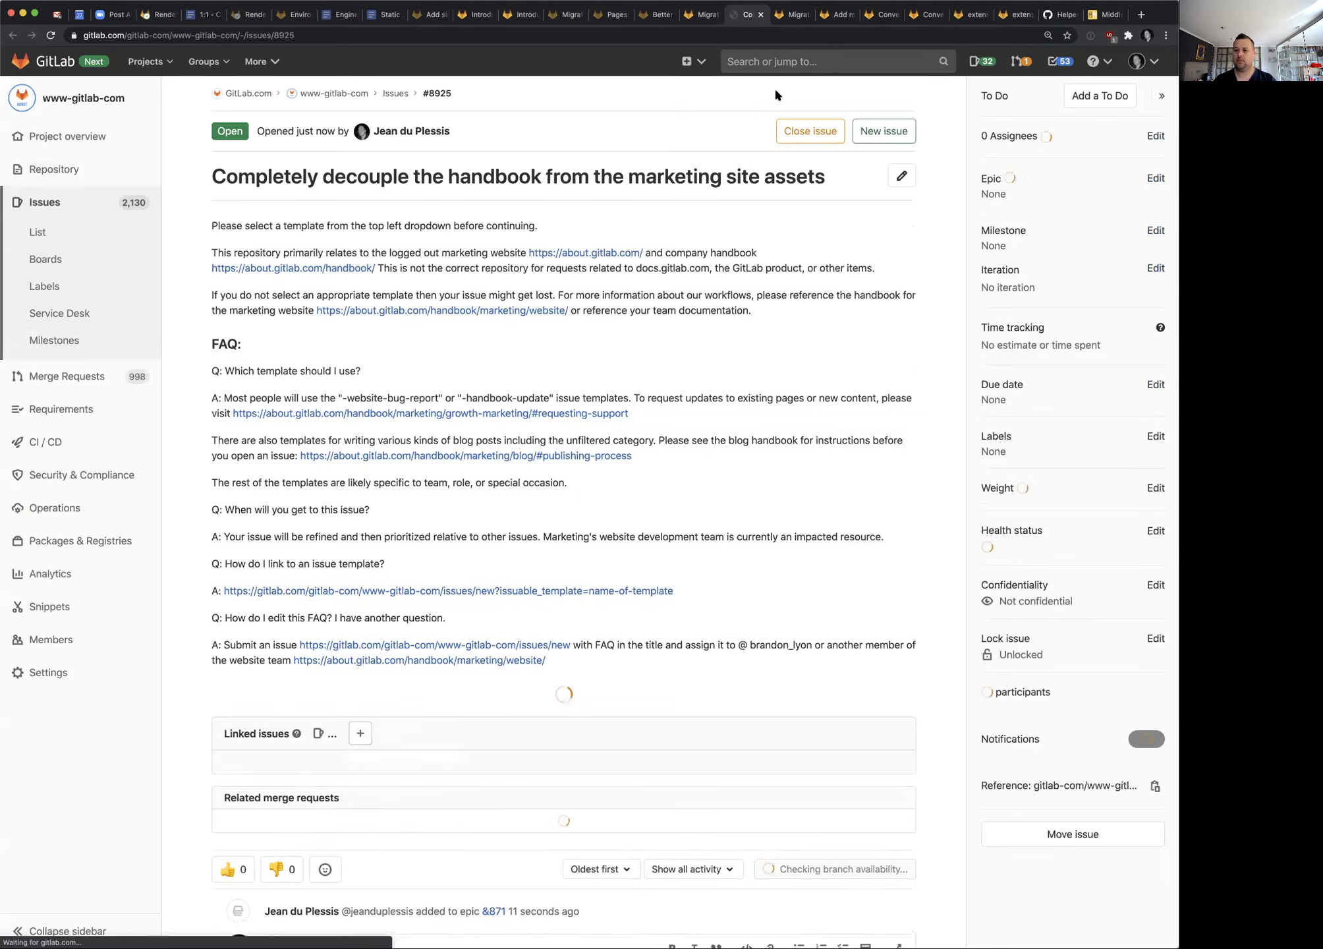
key("super+l")
key("super+c")
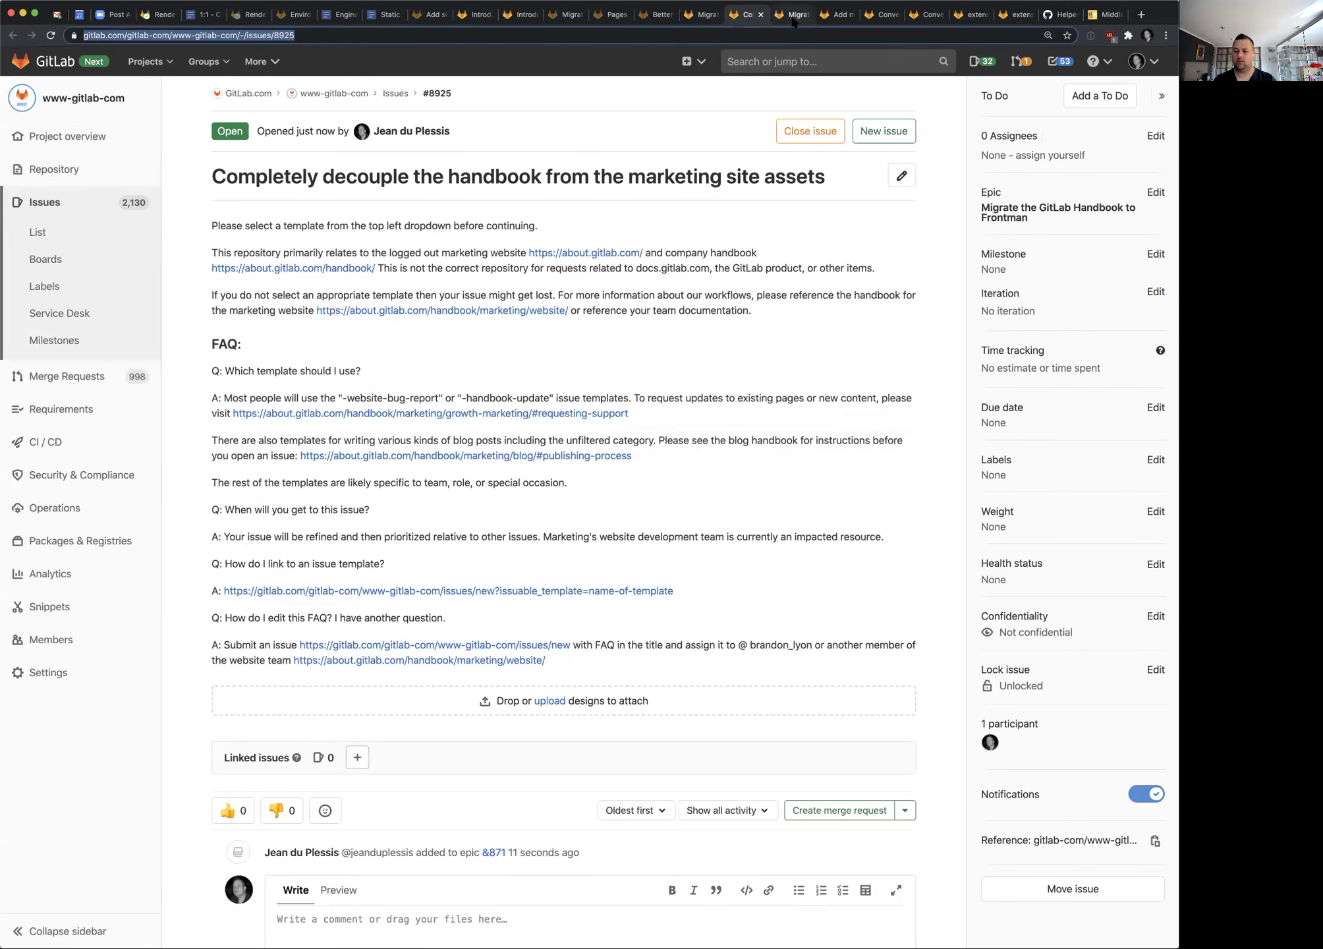
Link #8204 as 'is blocked by' #8925 using the pasted URL
left_click(798, 17)
left_click(357, 557)
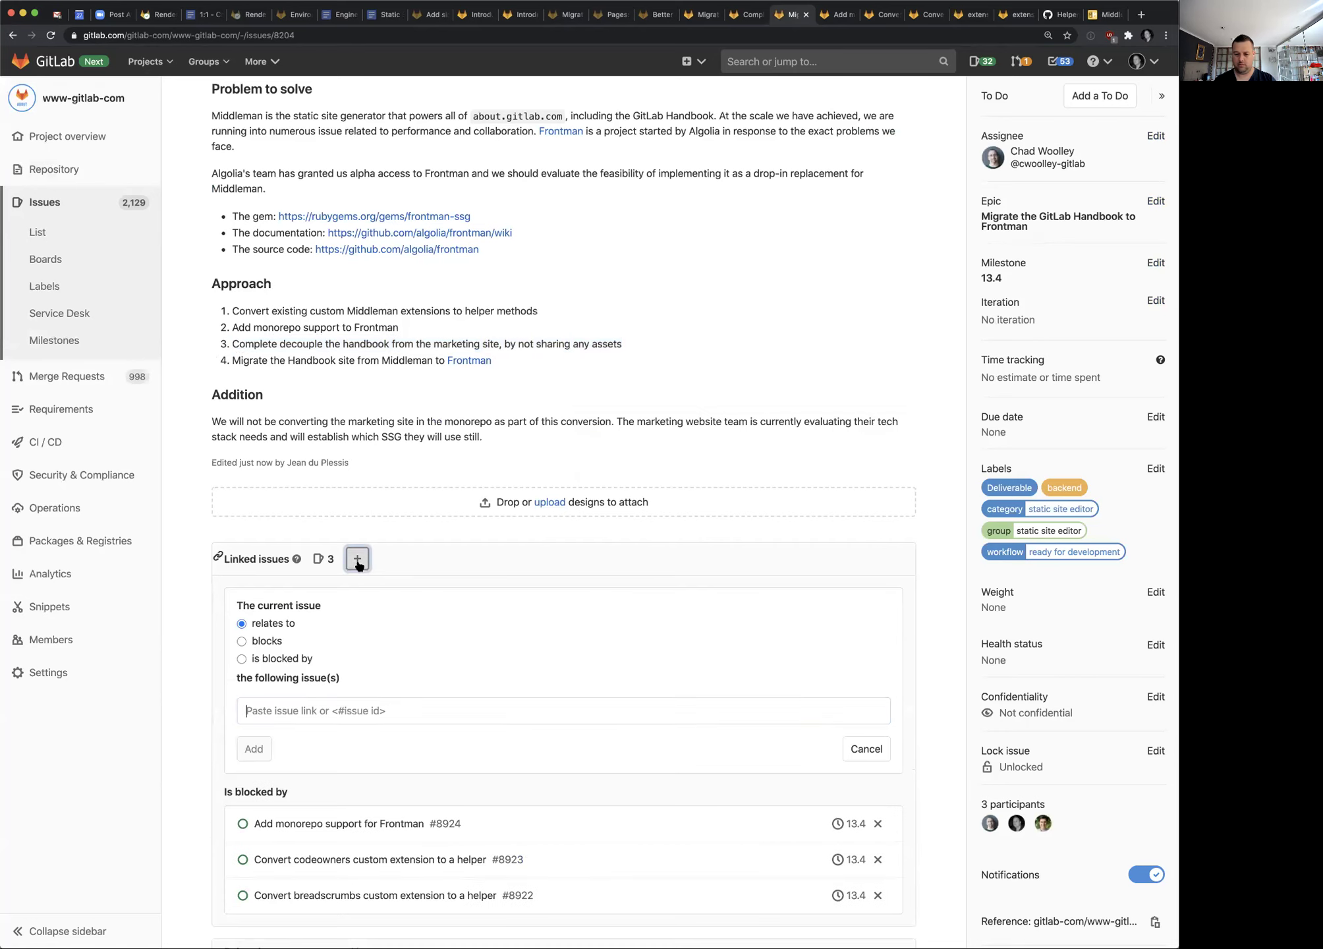
left_click(295, 659)
left_click(309, 706)
key("super+v")
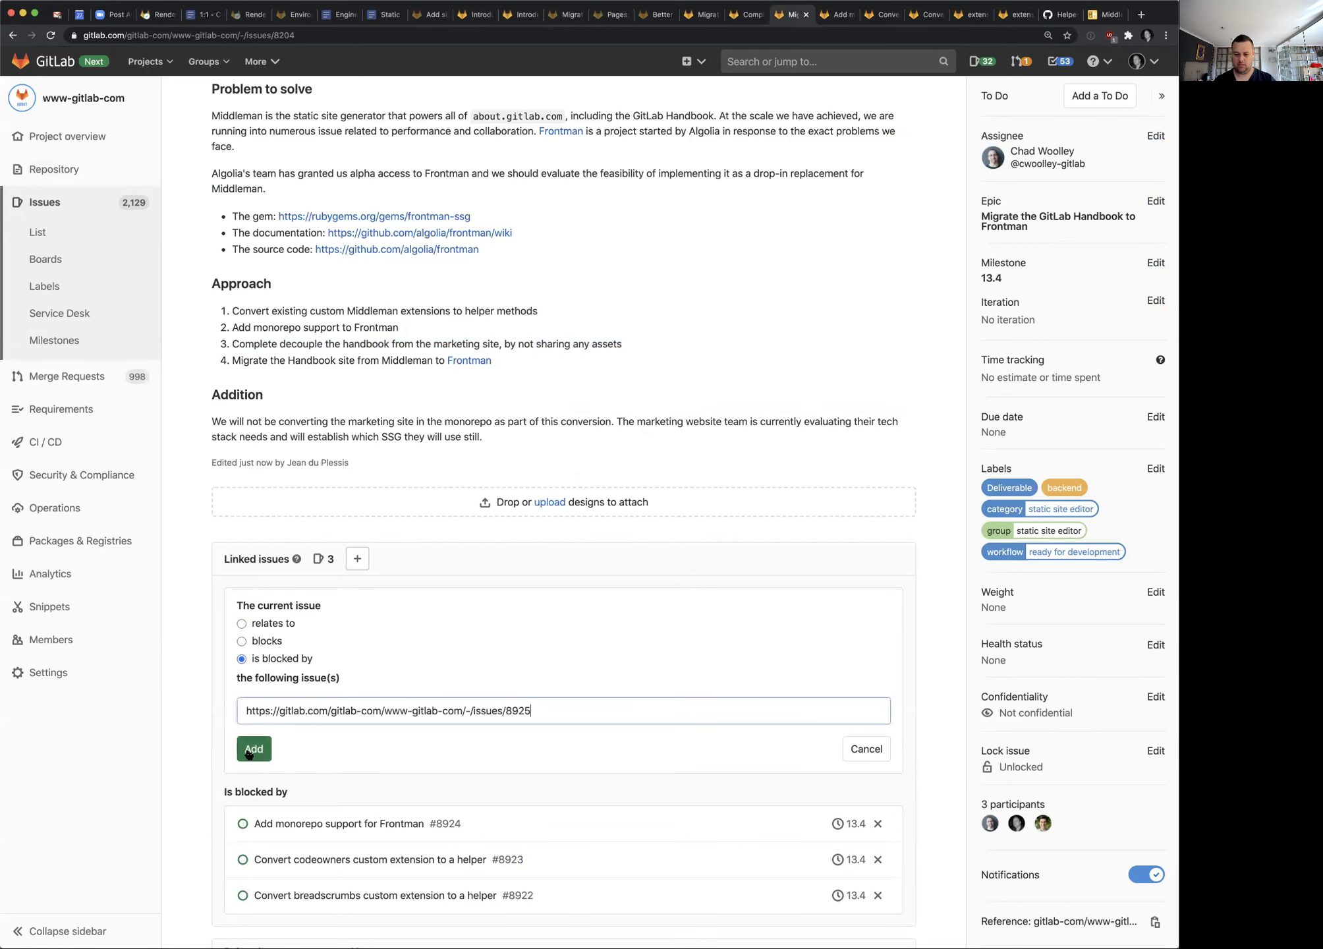
left_click(253, 749)
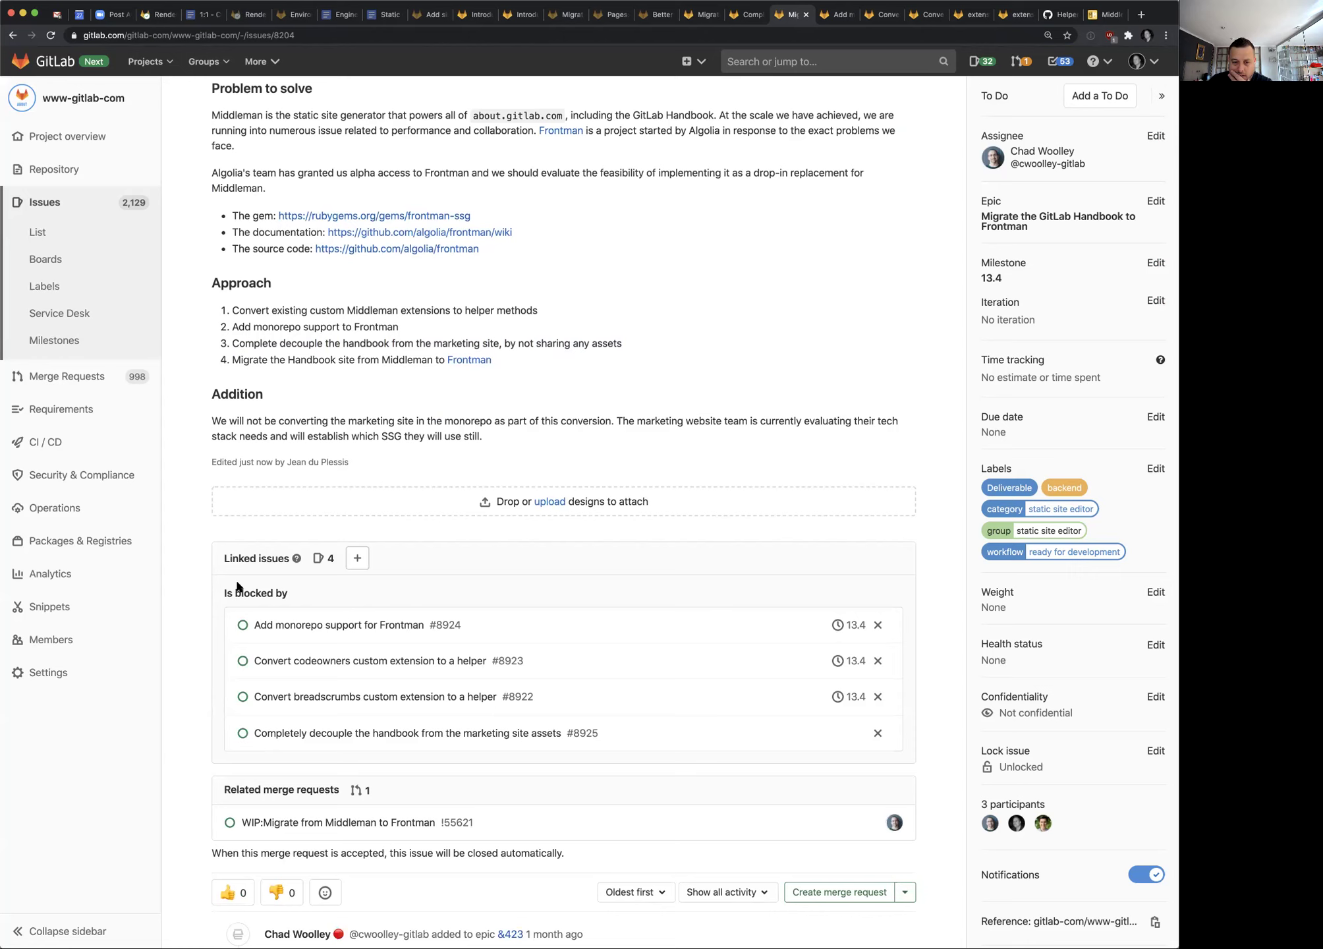
scroll(240, 485, "up", 2)
scroll(241, 486, "down", 6)
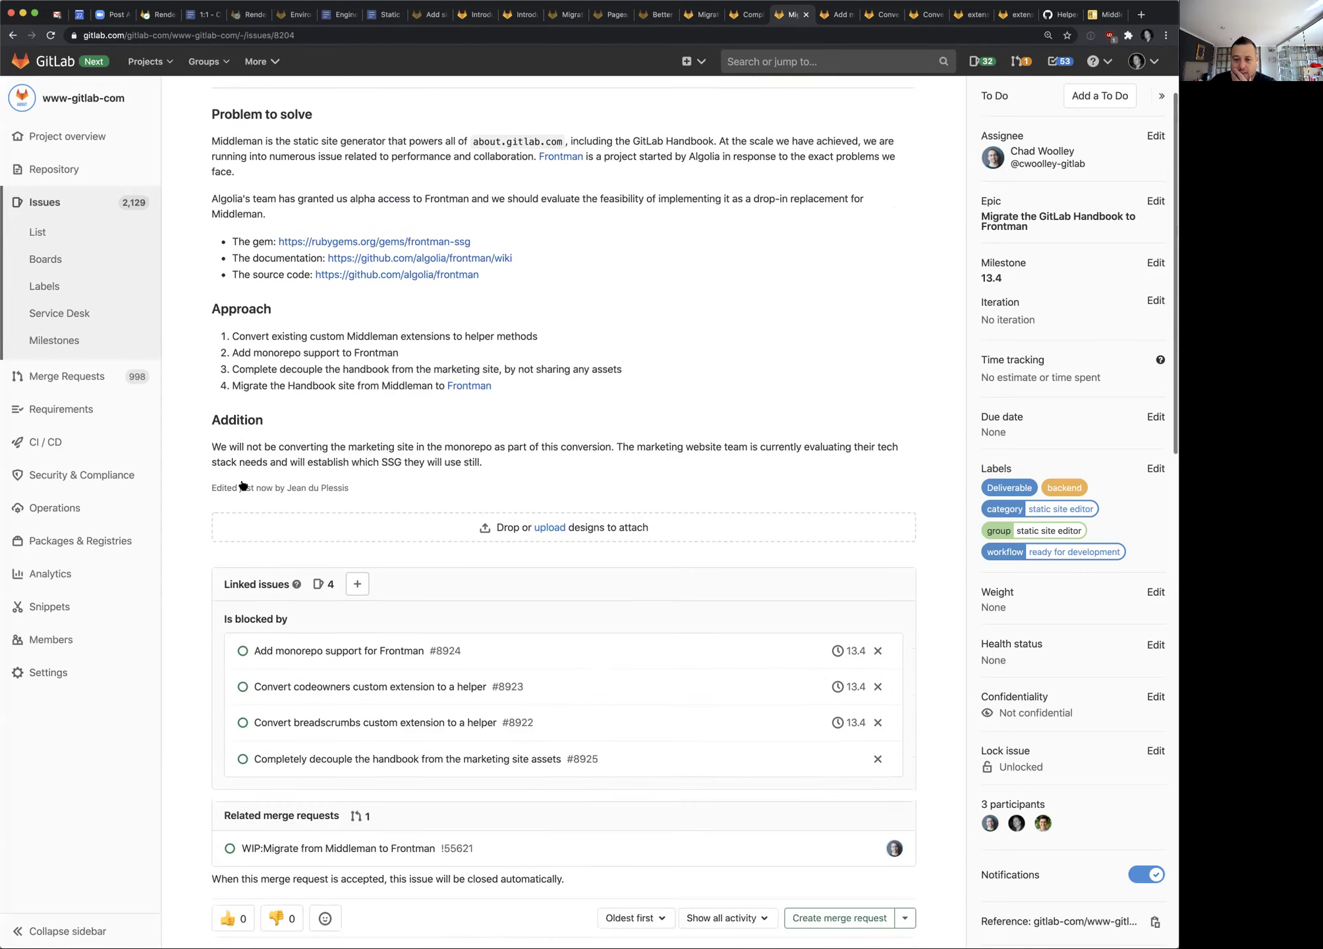
scroll(252, 486, "up", 1)
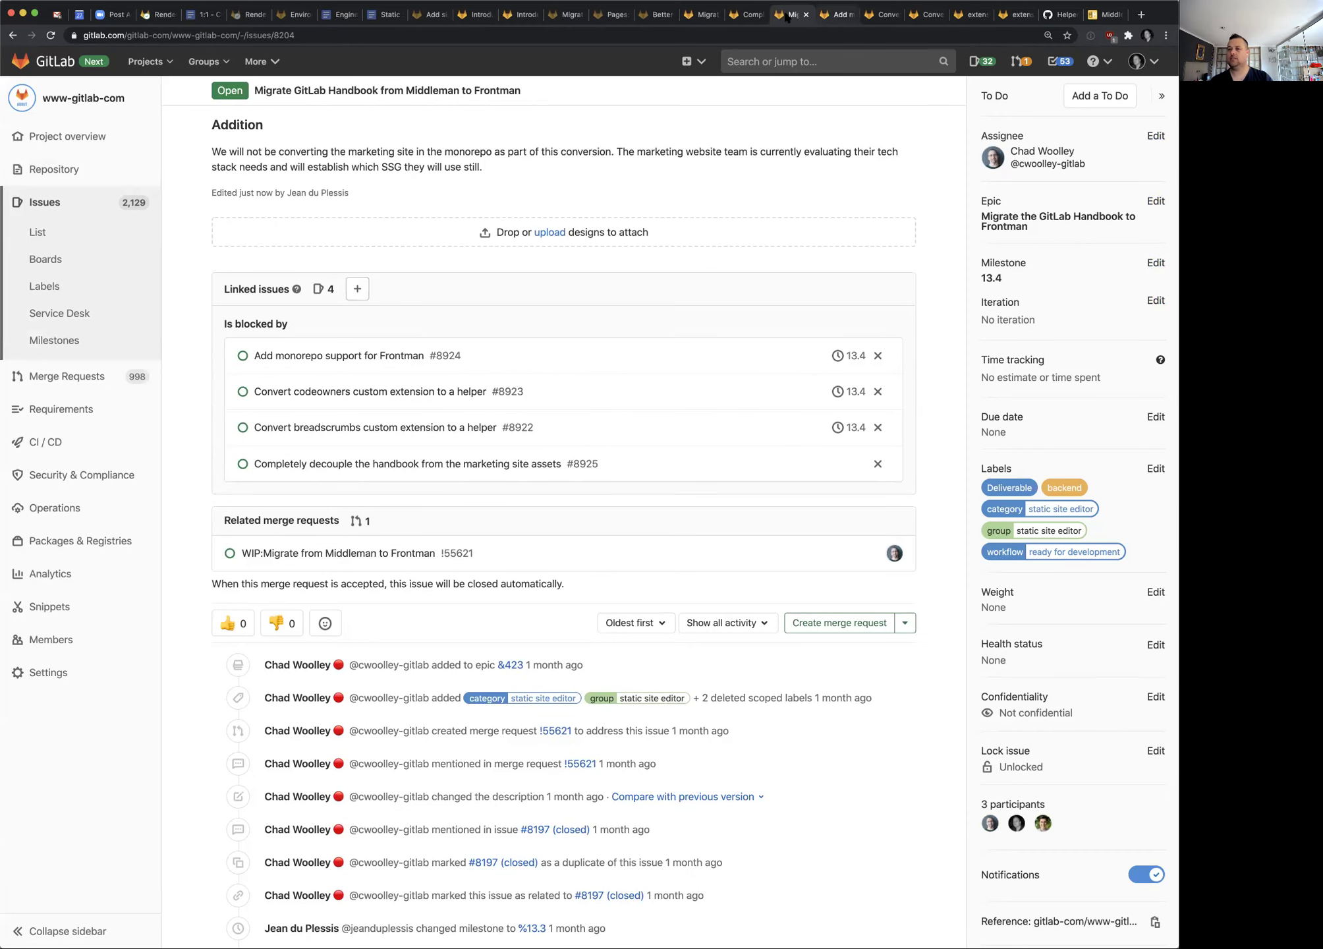
left_click(754, 14)
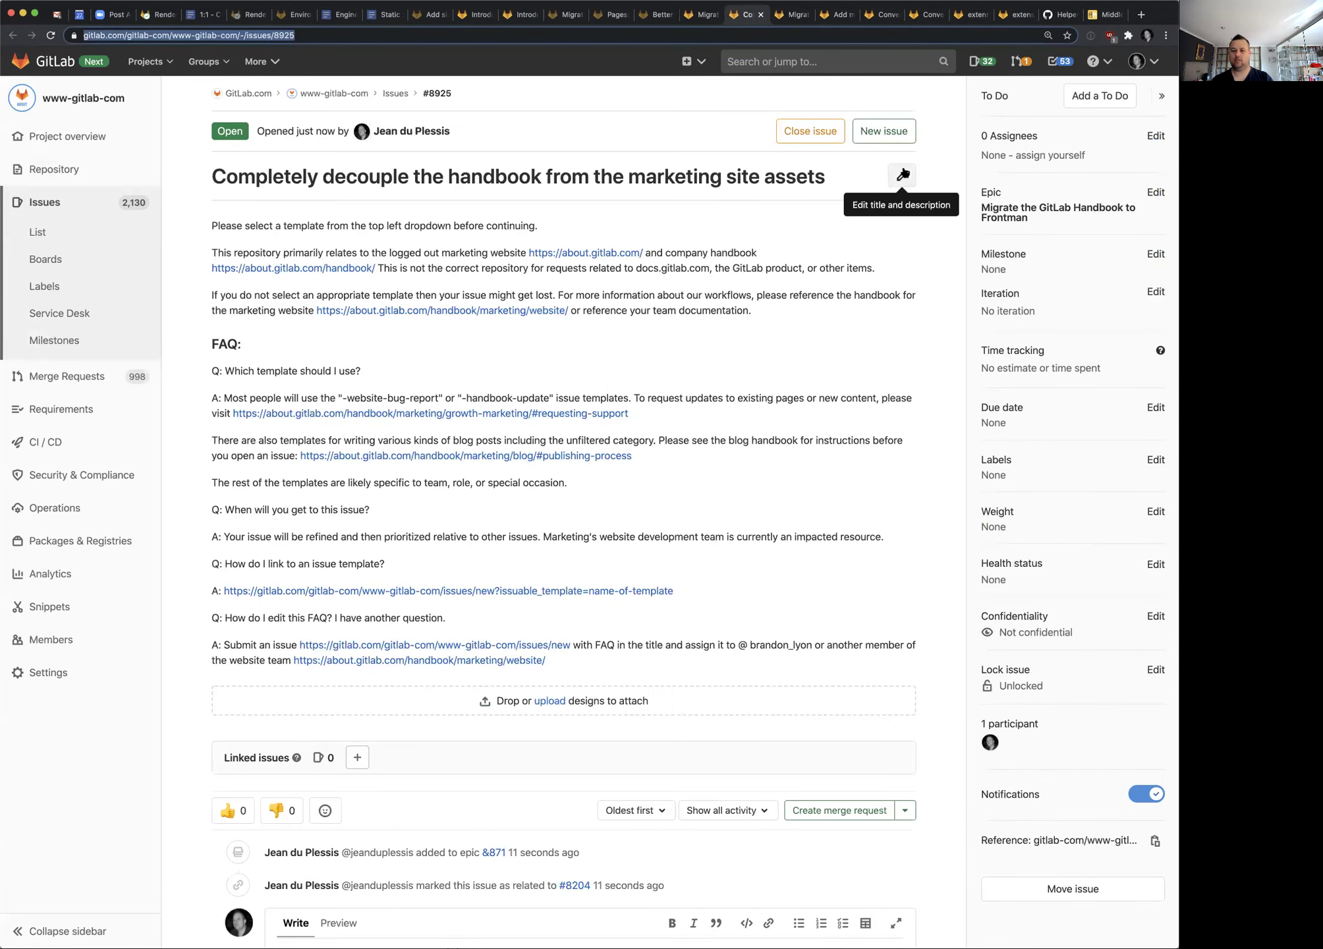
Delete #8925's template description, glancing at #8204's description markdown for reference
key("e")
key("super+a")
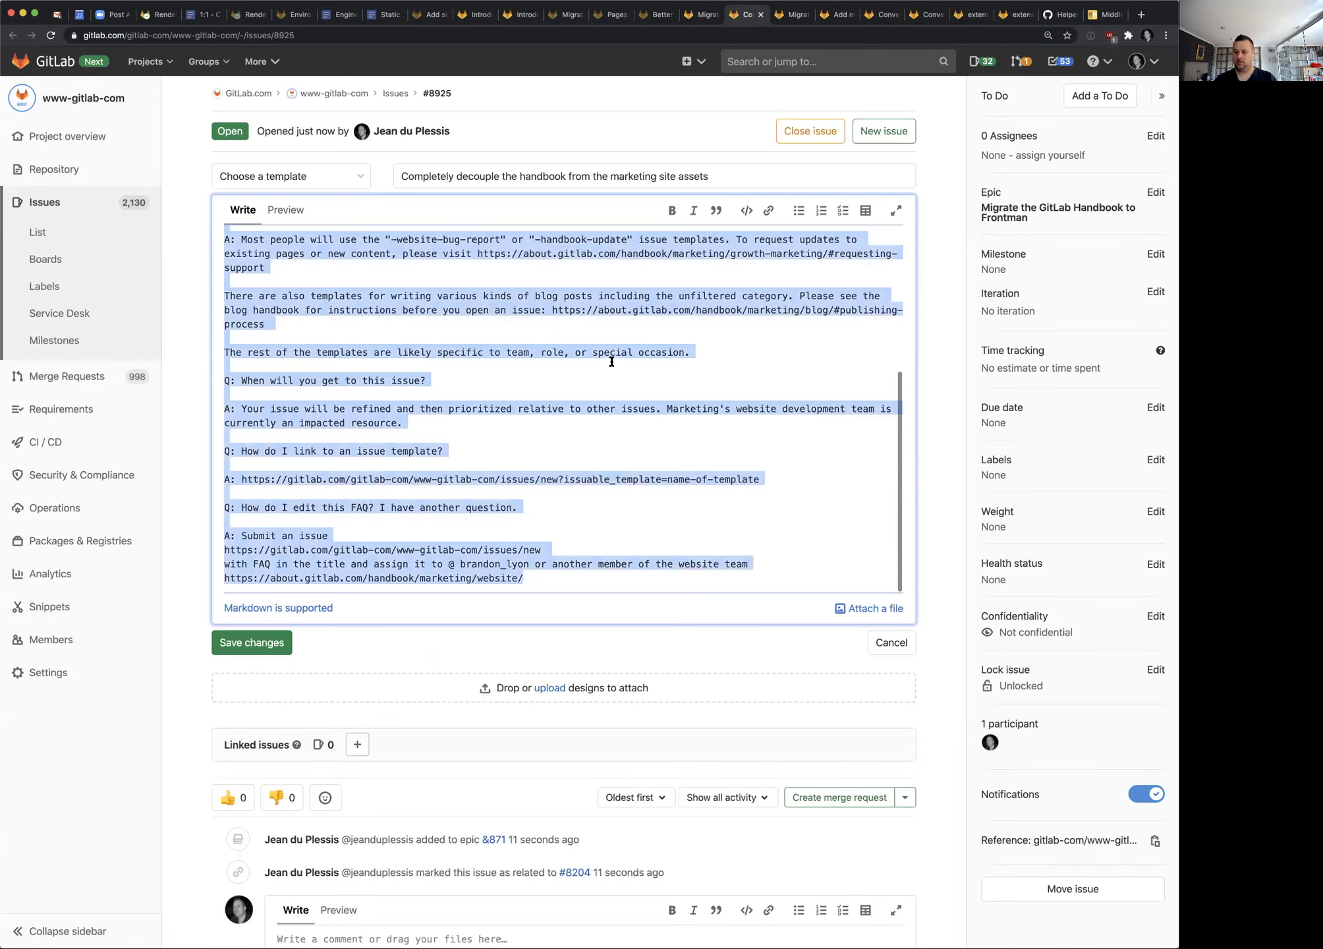
key("BackSpace")
left_click(794, 15)
scroll(794, 284, "up", 8)
left_click(901, 180)
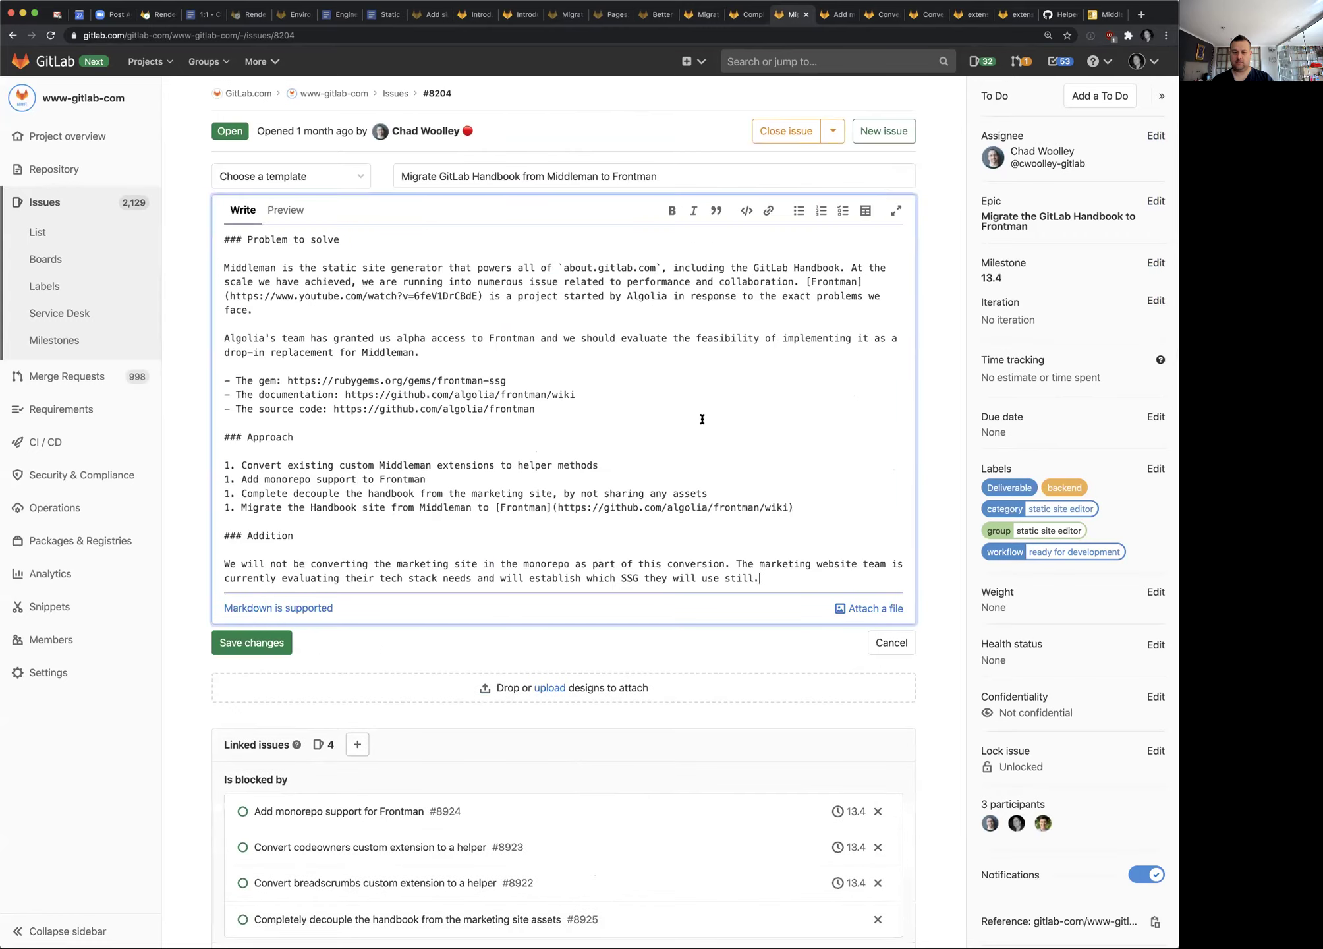
left_click(887, 645)
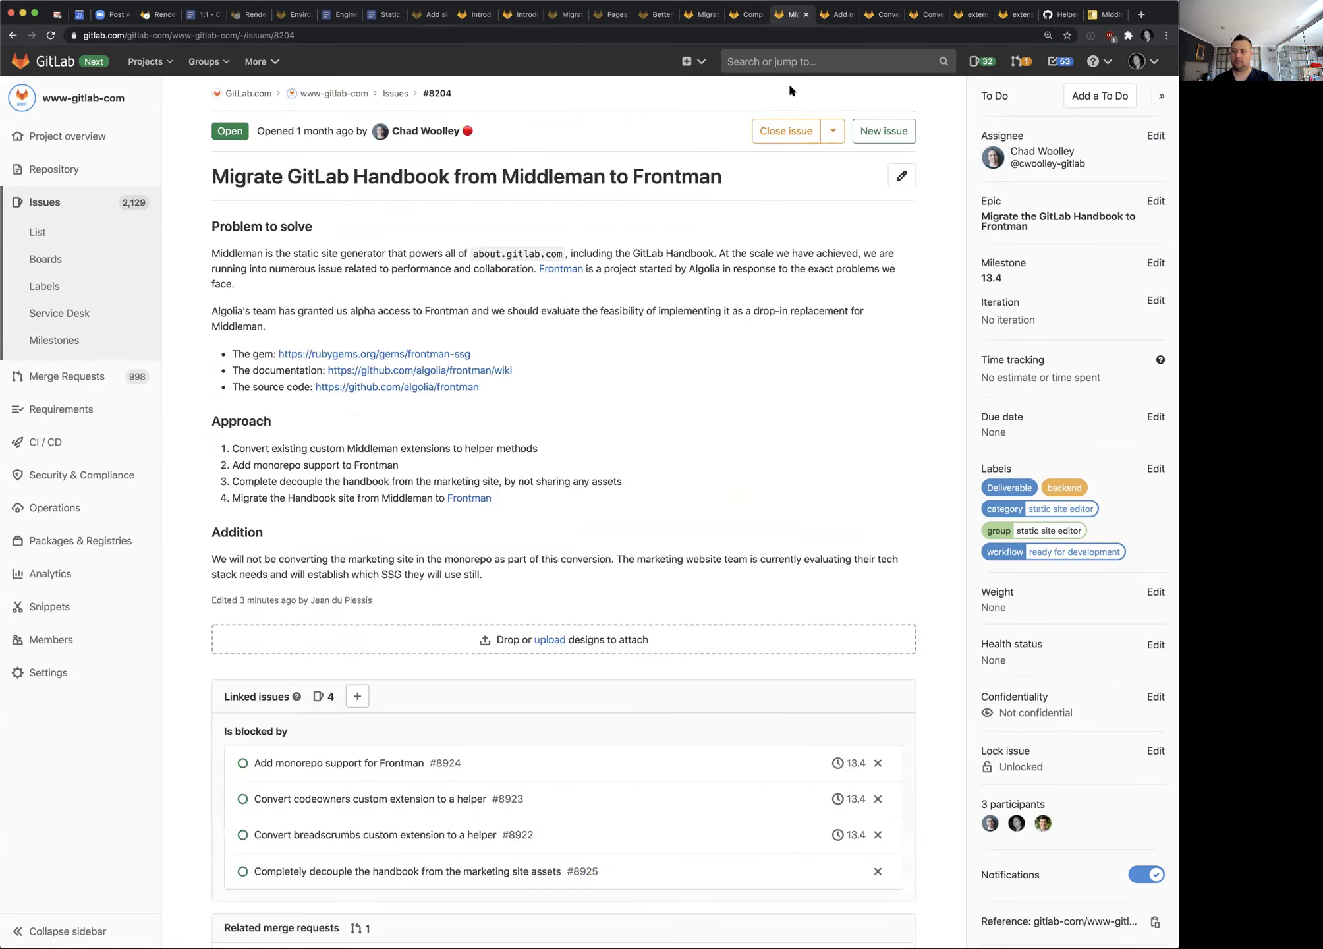
left_click(748, 14)
Type the '### Problem to solve' and '### Proposed solution' headings
key("BackSpace")
type("### Problem")
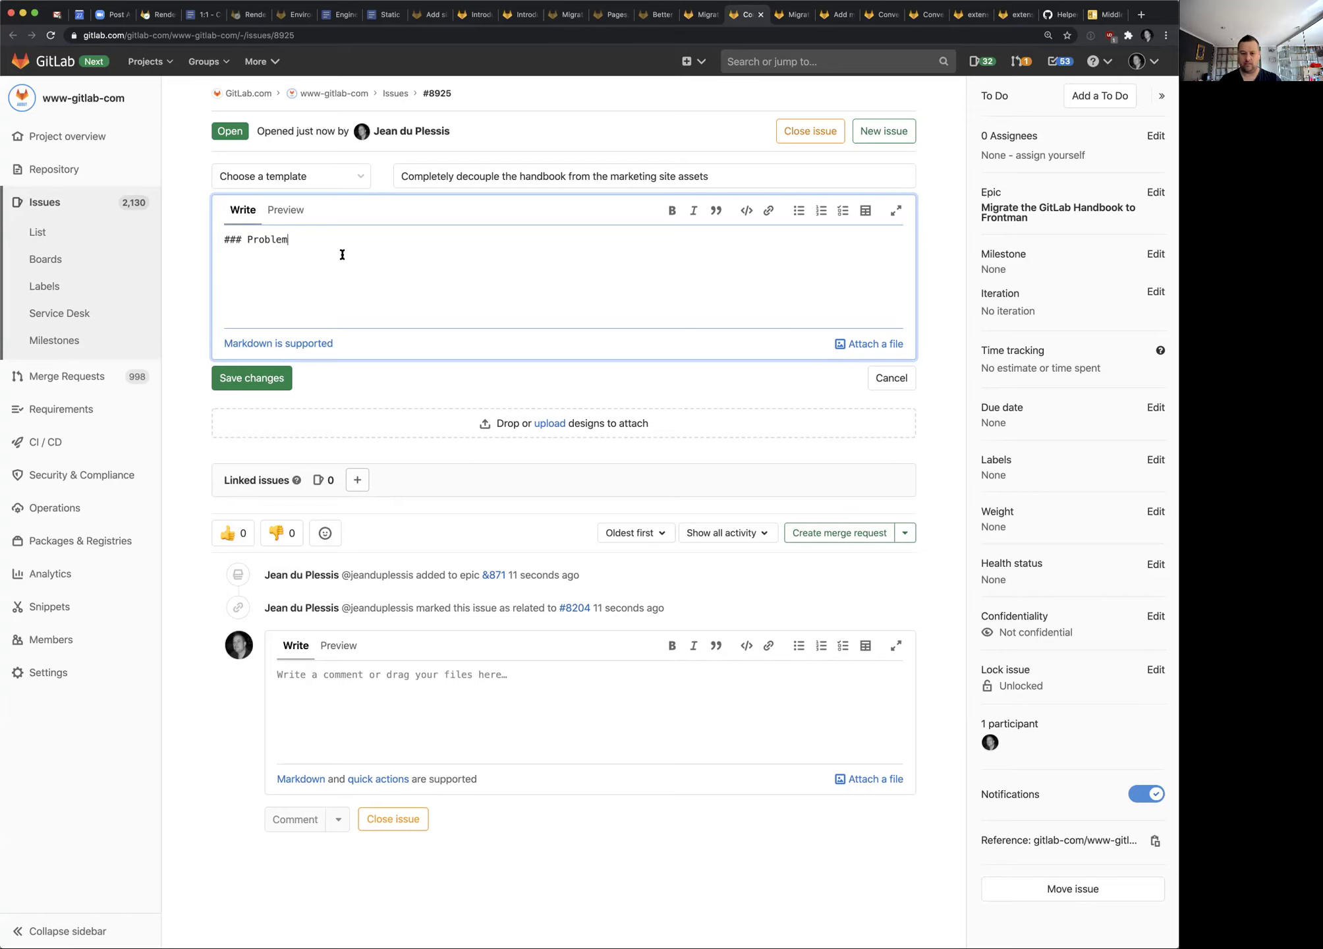
type("to solve  ")
type("##")
type("# Proposed solution")
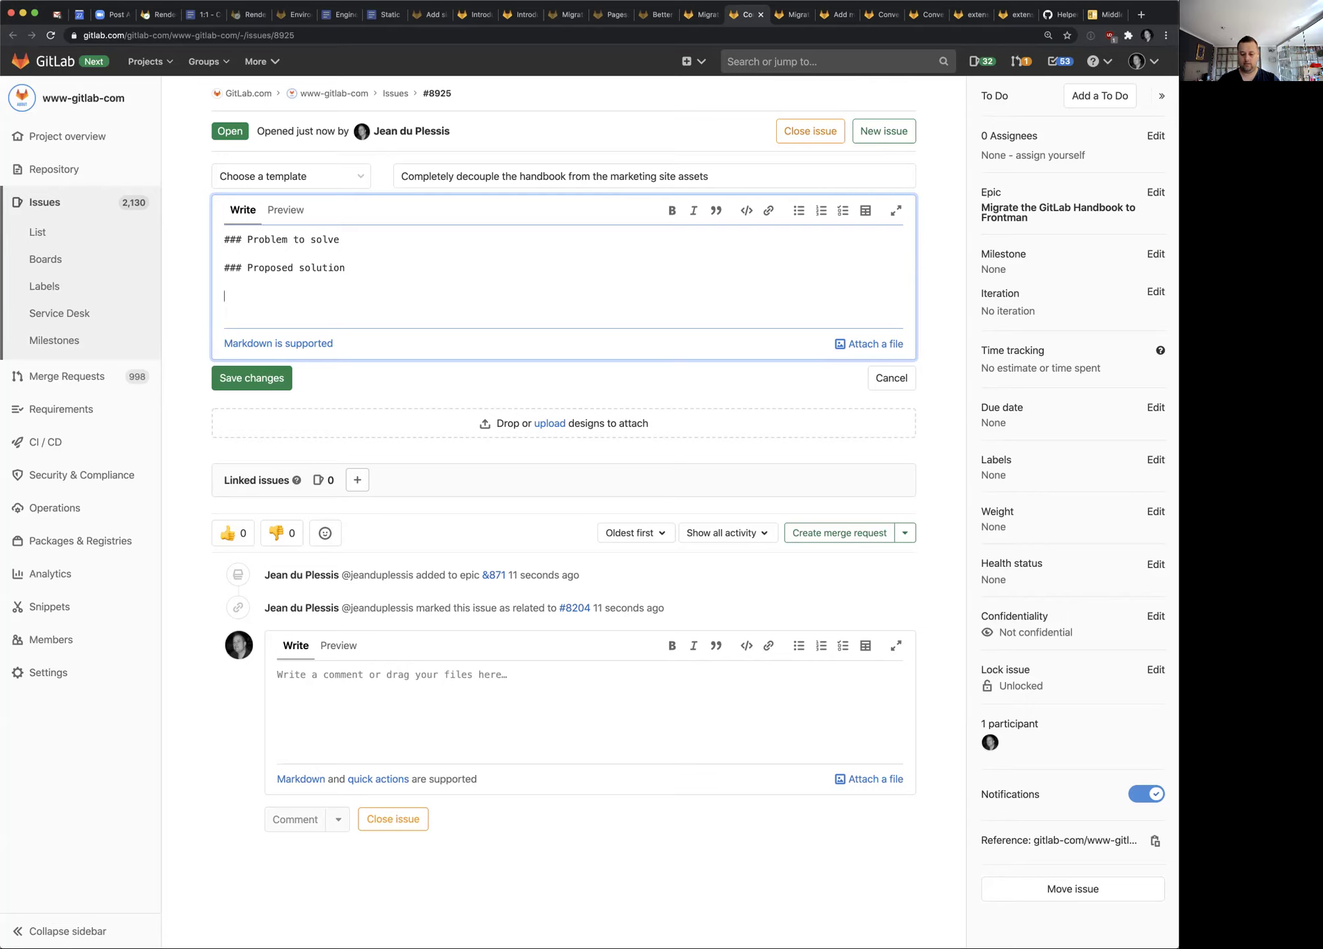
Add a /label line with section::dev, group::static site editor, devops::create, backend and workflow::planning breakdown
type("/al;abe")
key("BackSpace")
type("abe")
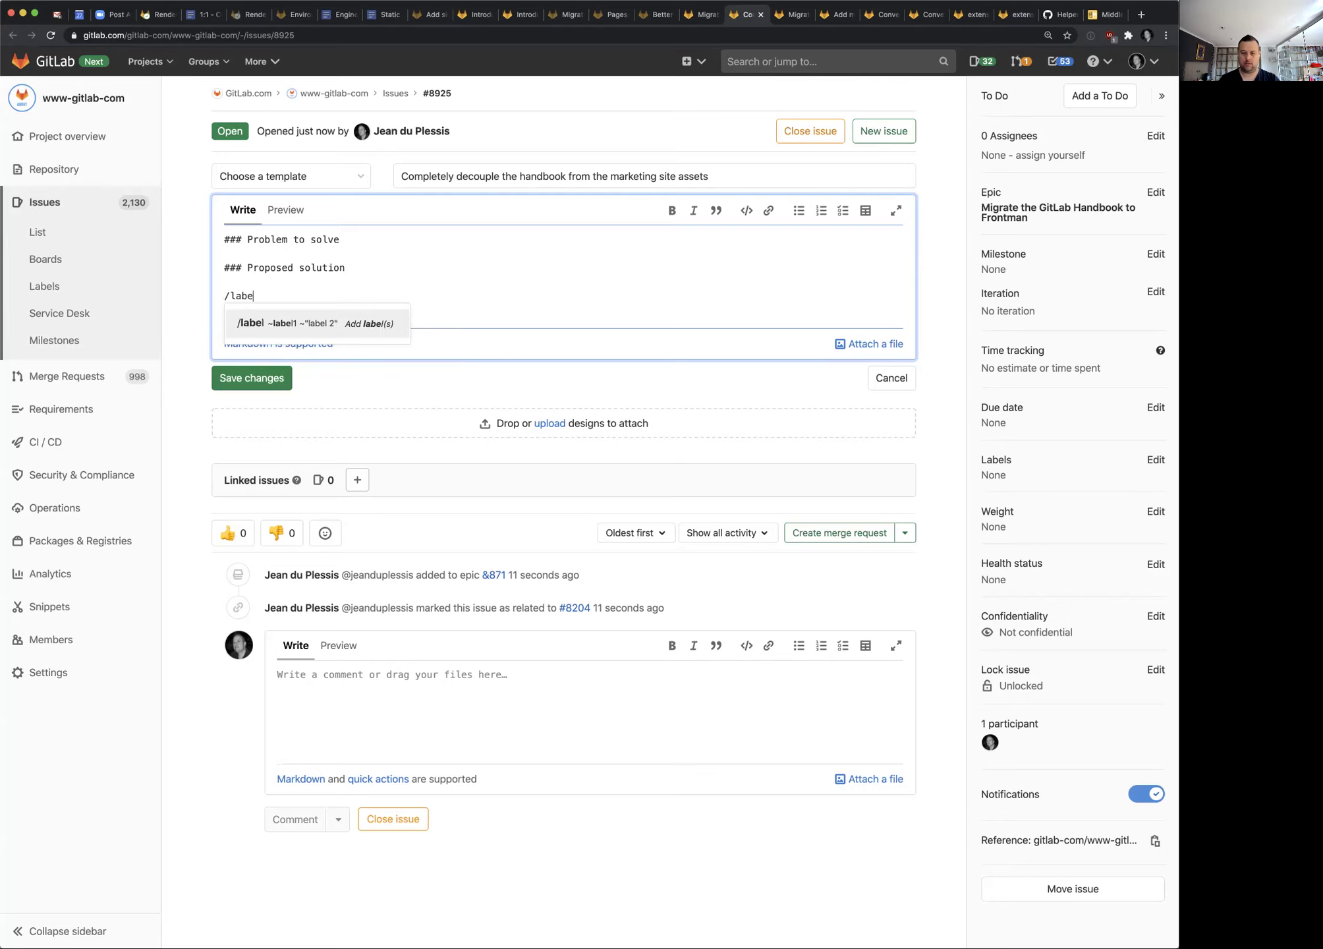
type("l ~section")
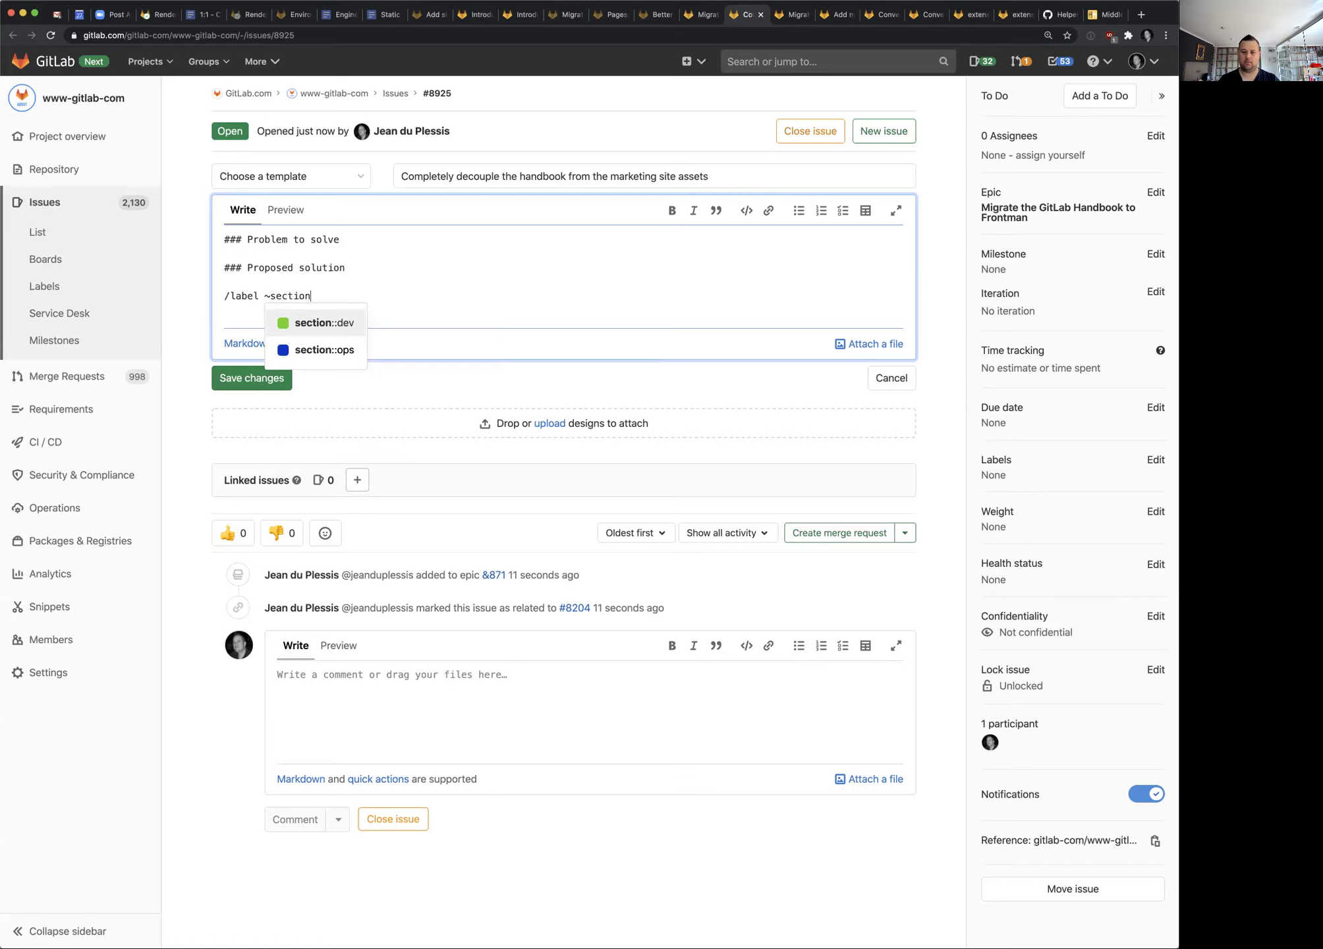
key("Return")
type("~")
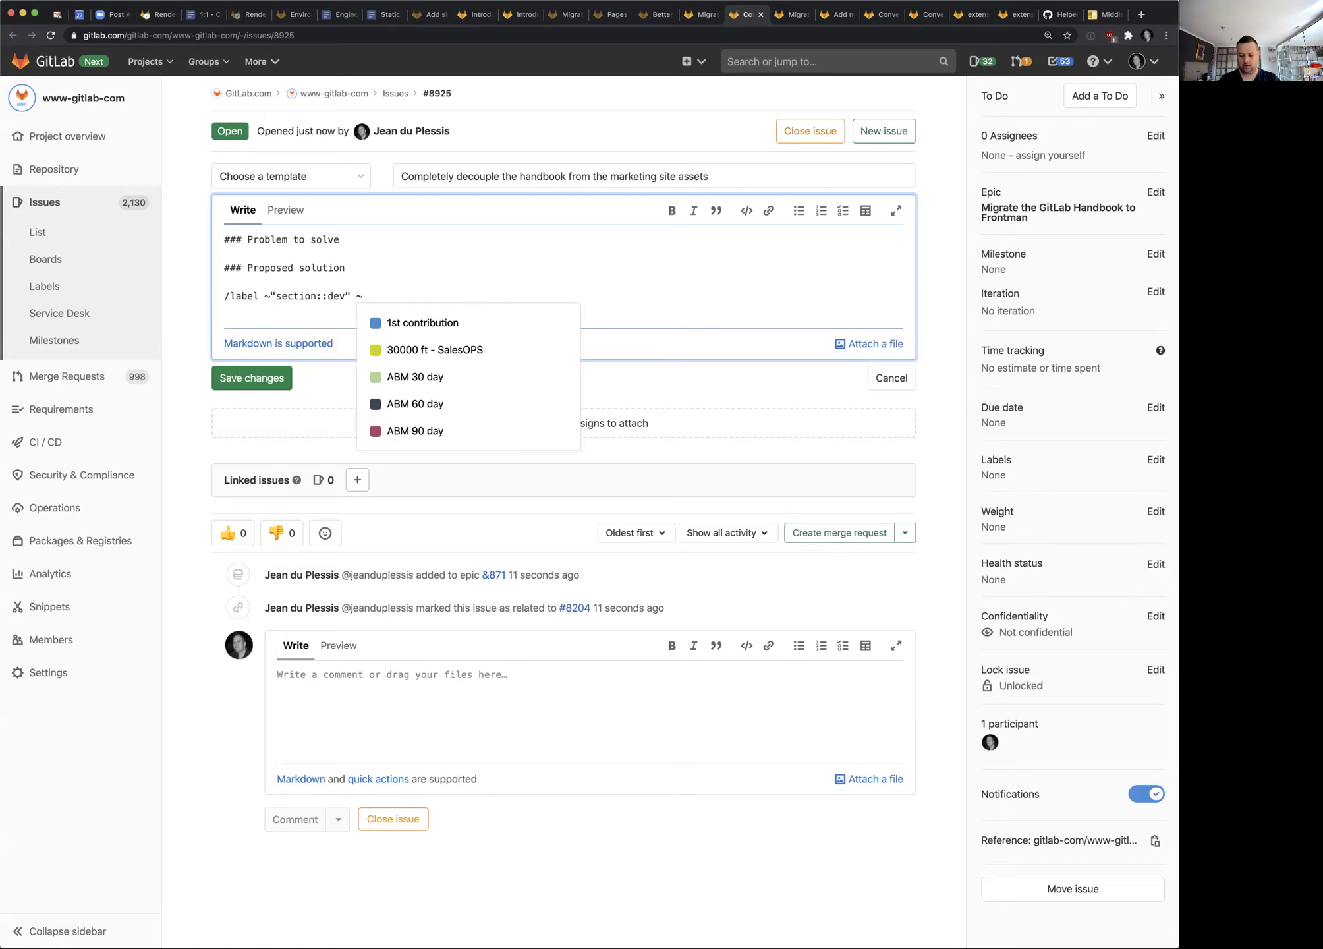
type("static")
key("Down")
key("Return")
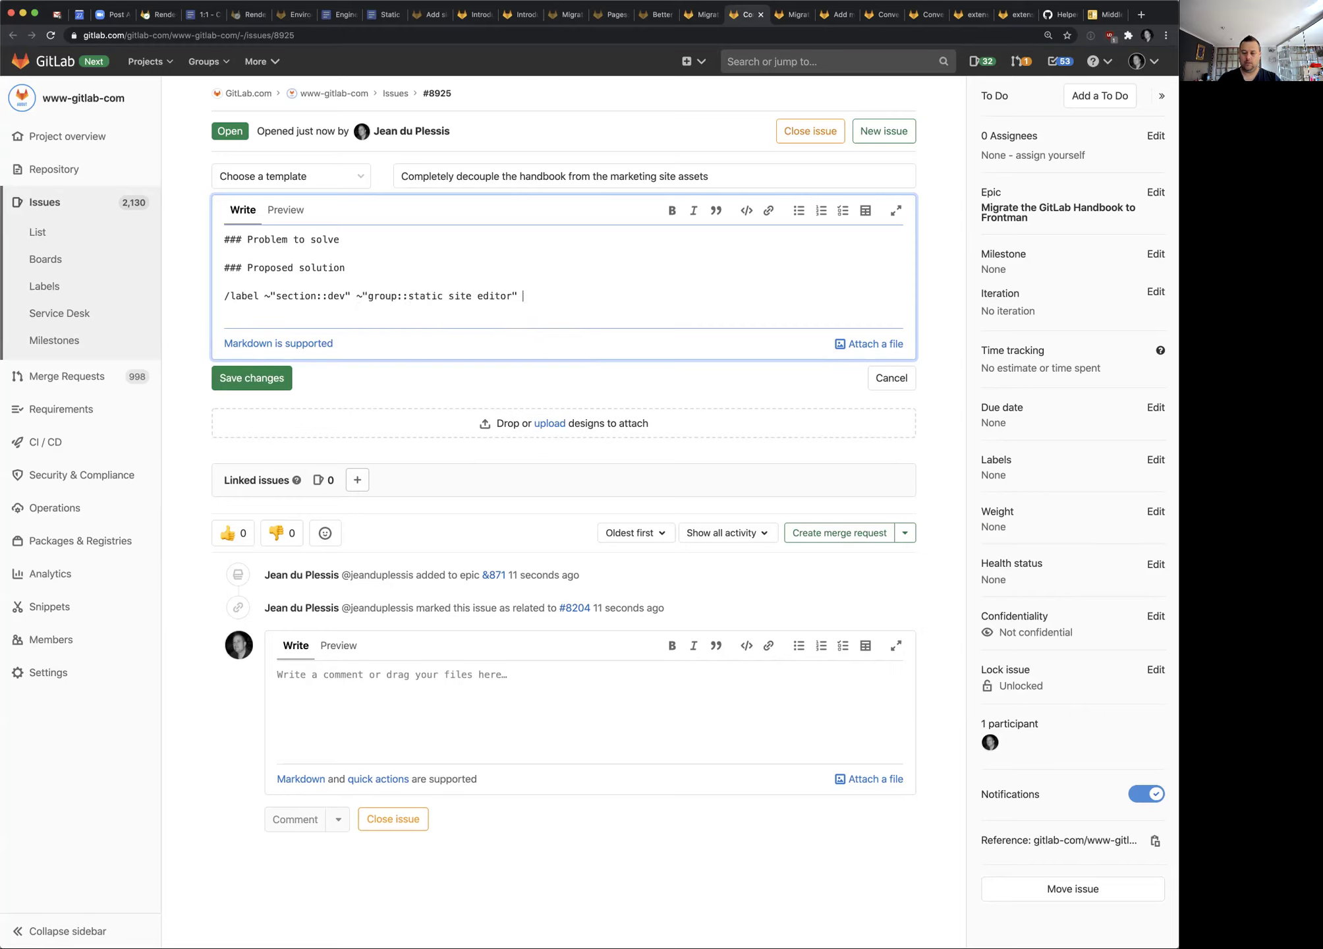
type("~\"dev")
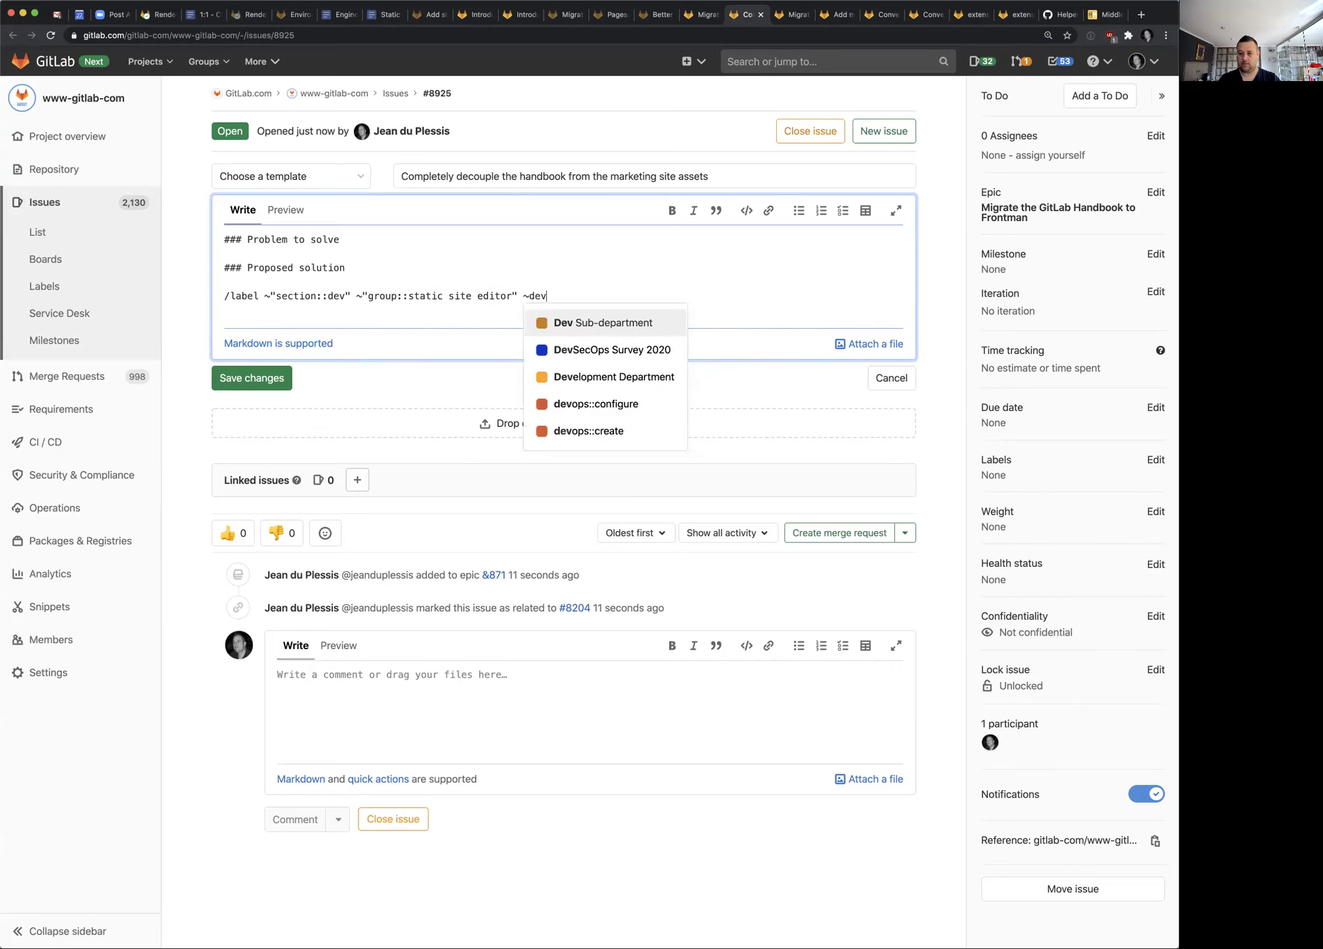
type("ops")
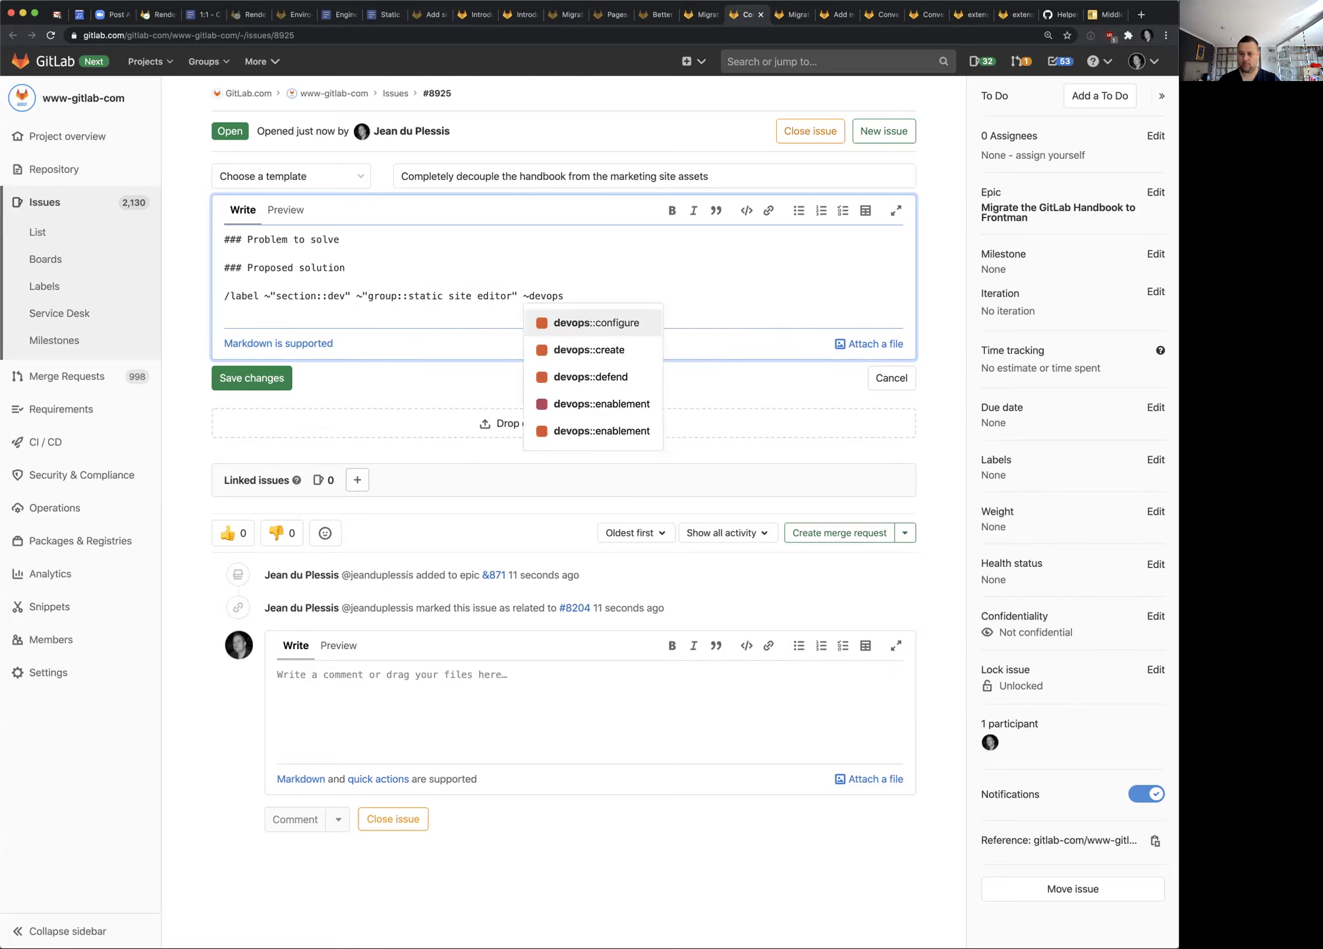
key("Down")
key("Return")
type("~backe")
key("Return")
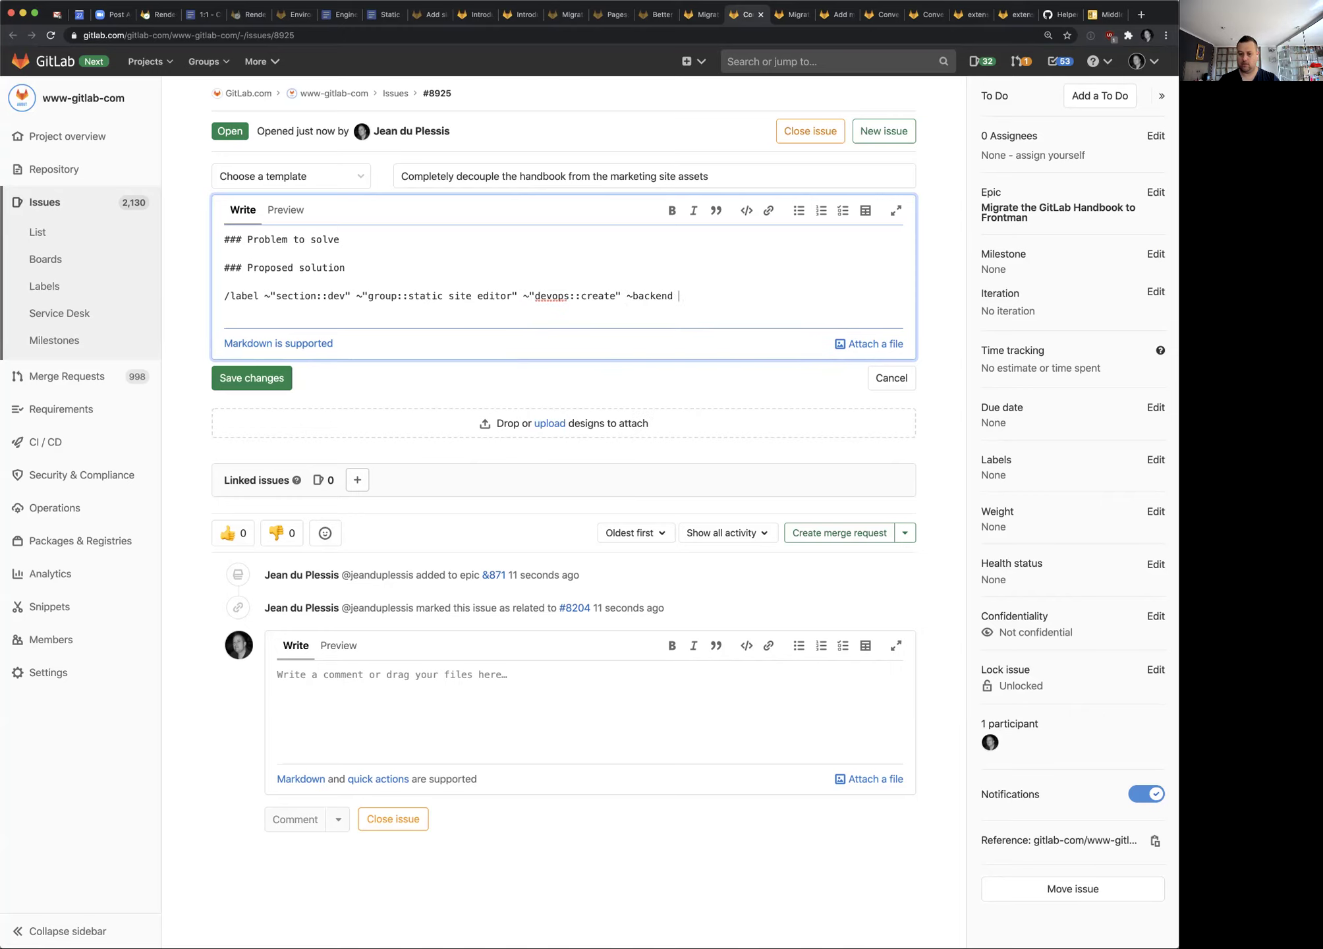
type("~\"")
type("wo")
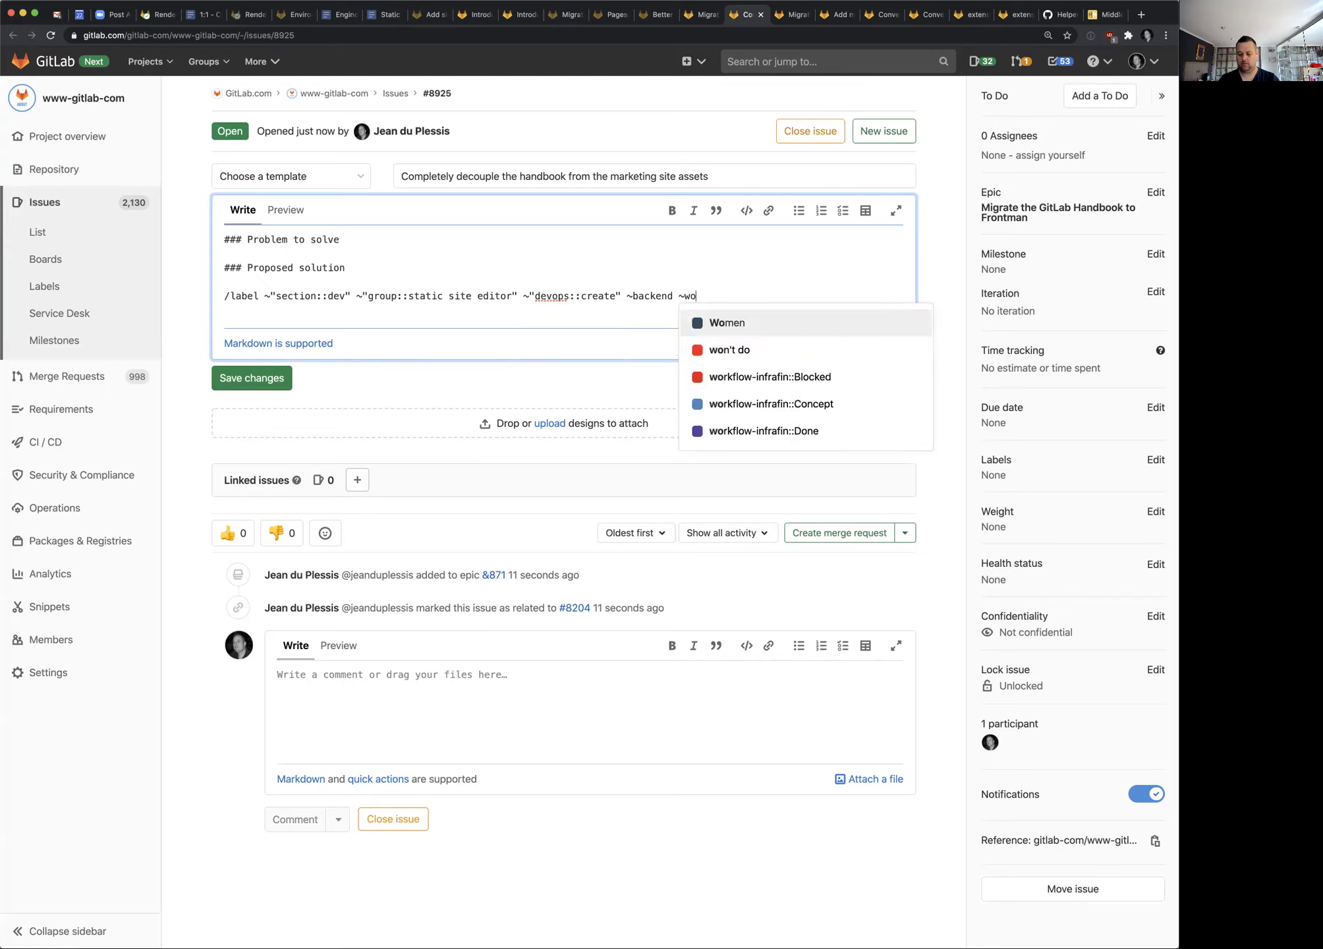
type("rkflow::plan")
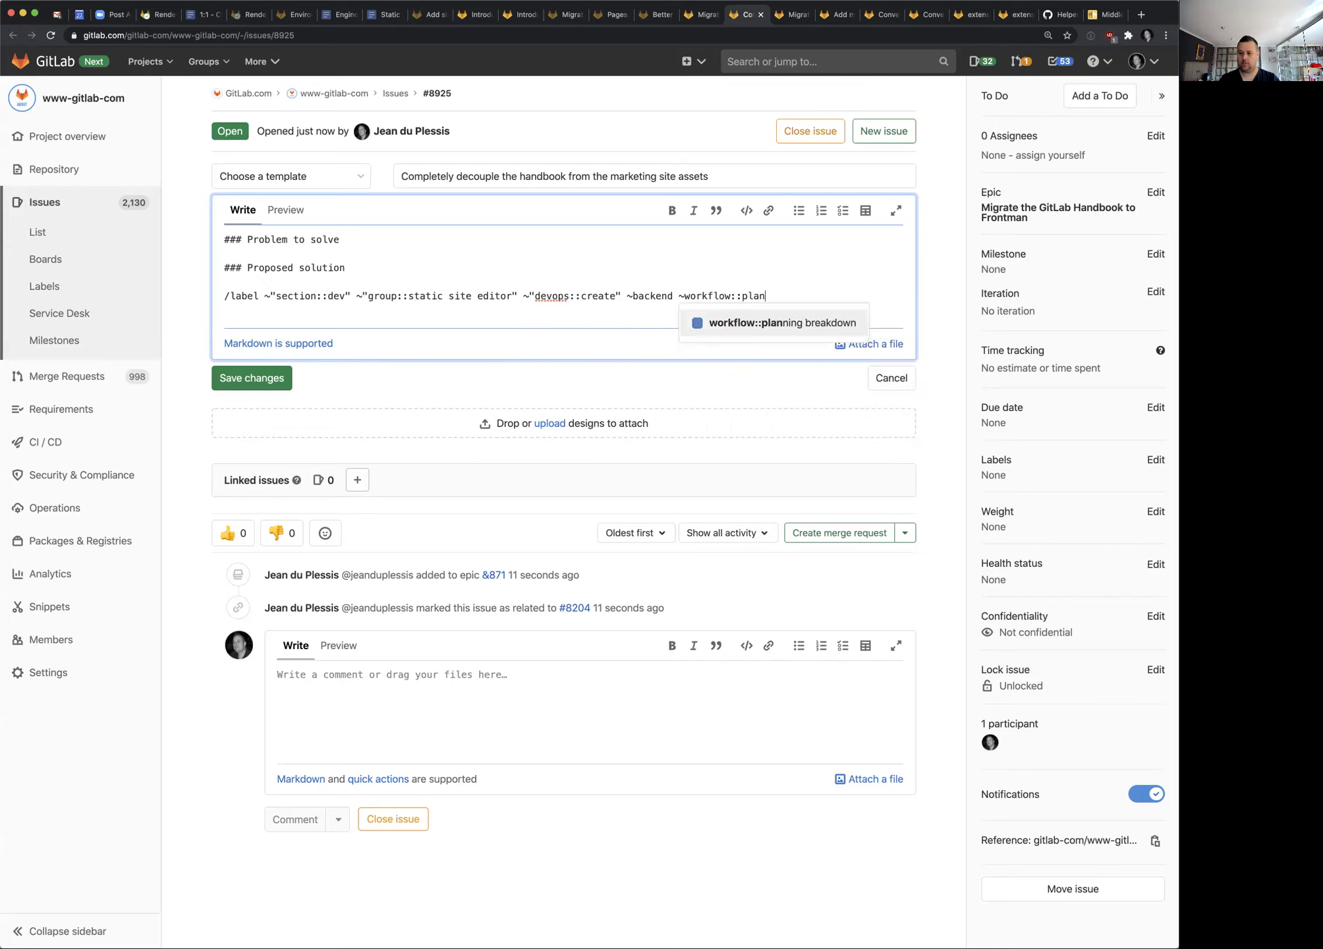
key("Return")
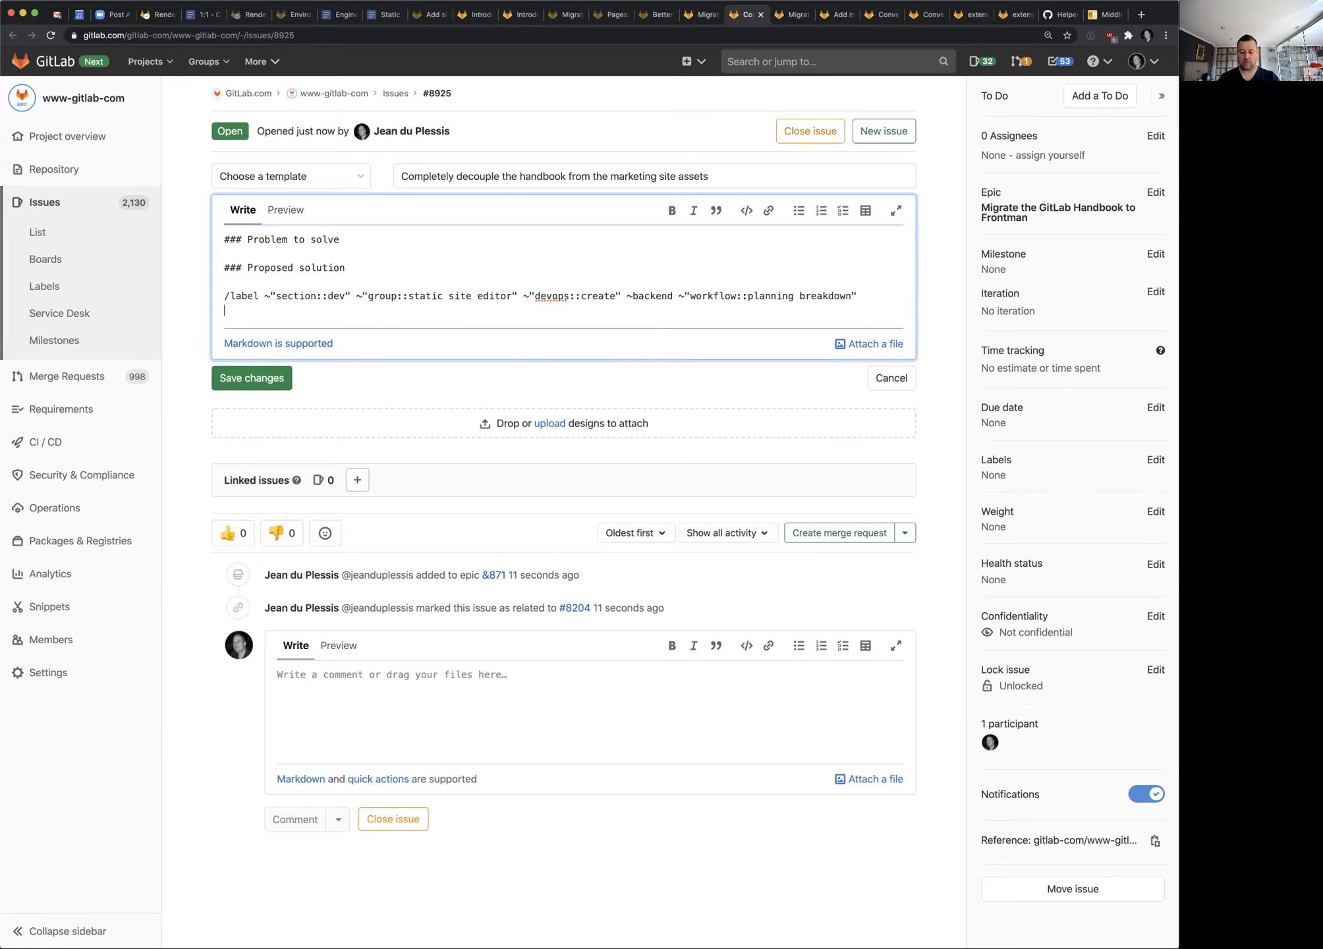
Add /milestone %"13.4" and insert a blank line under Problem to solve
type("/miles")
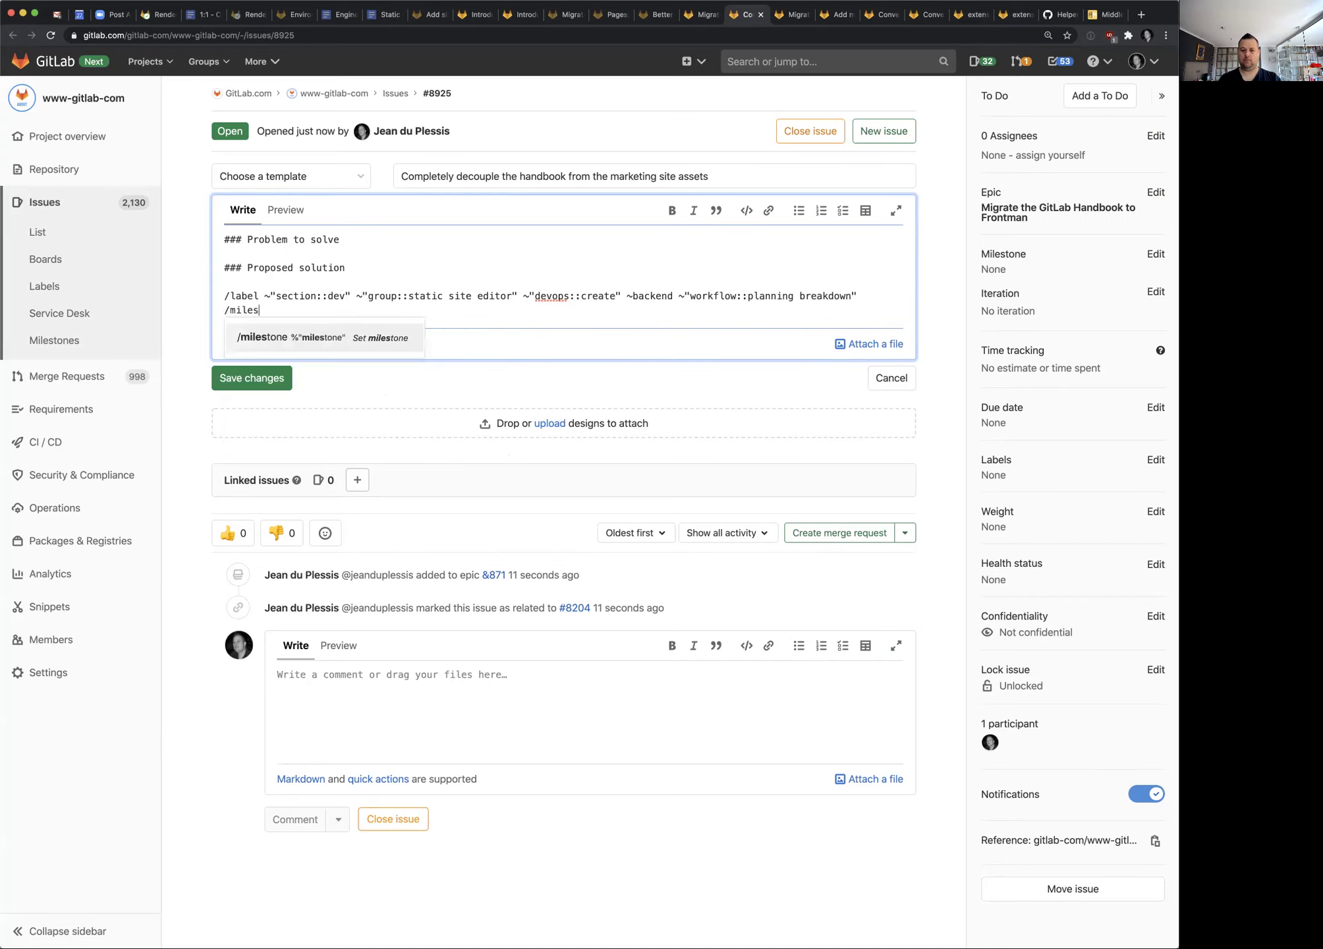
type("tone %\"13.4")
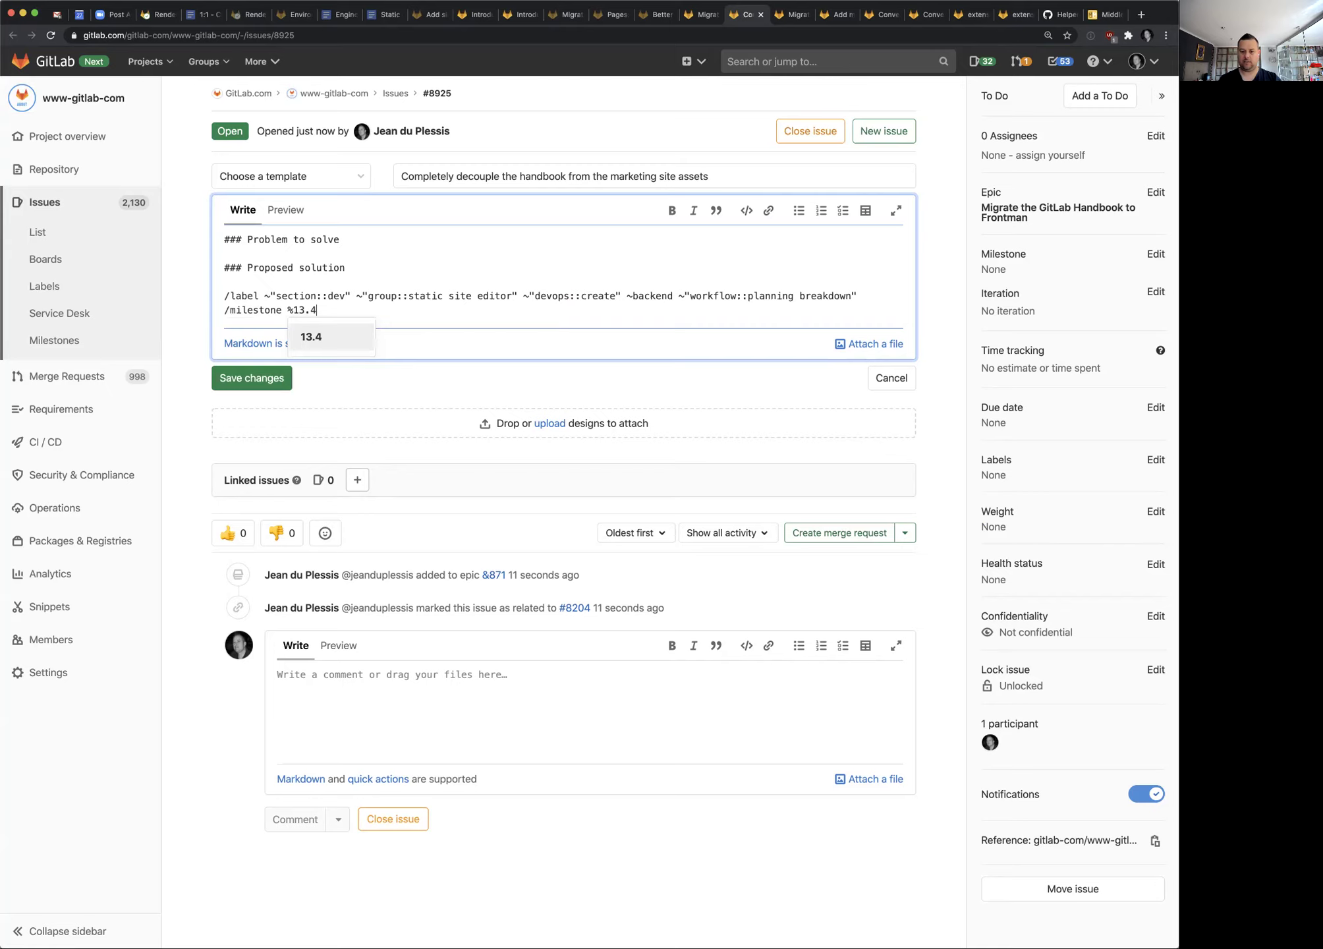
key("Return")
key("shift+Home")
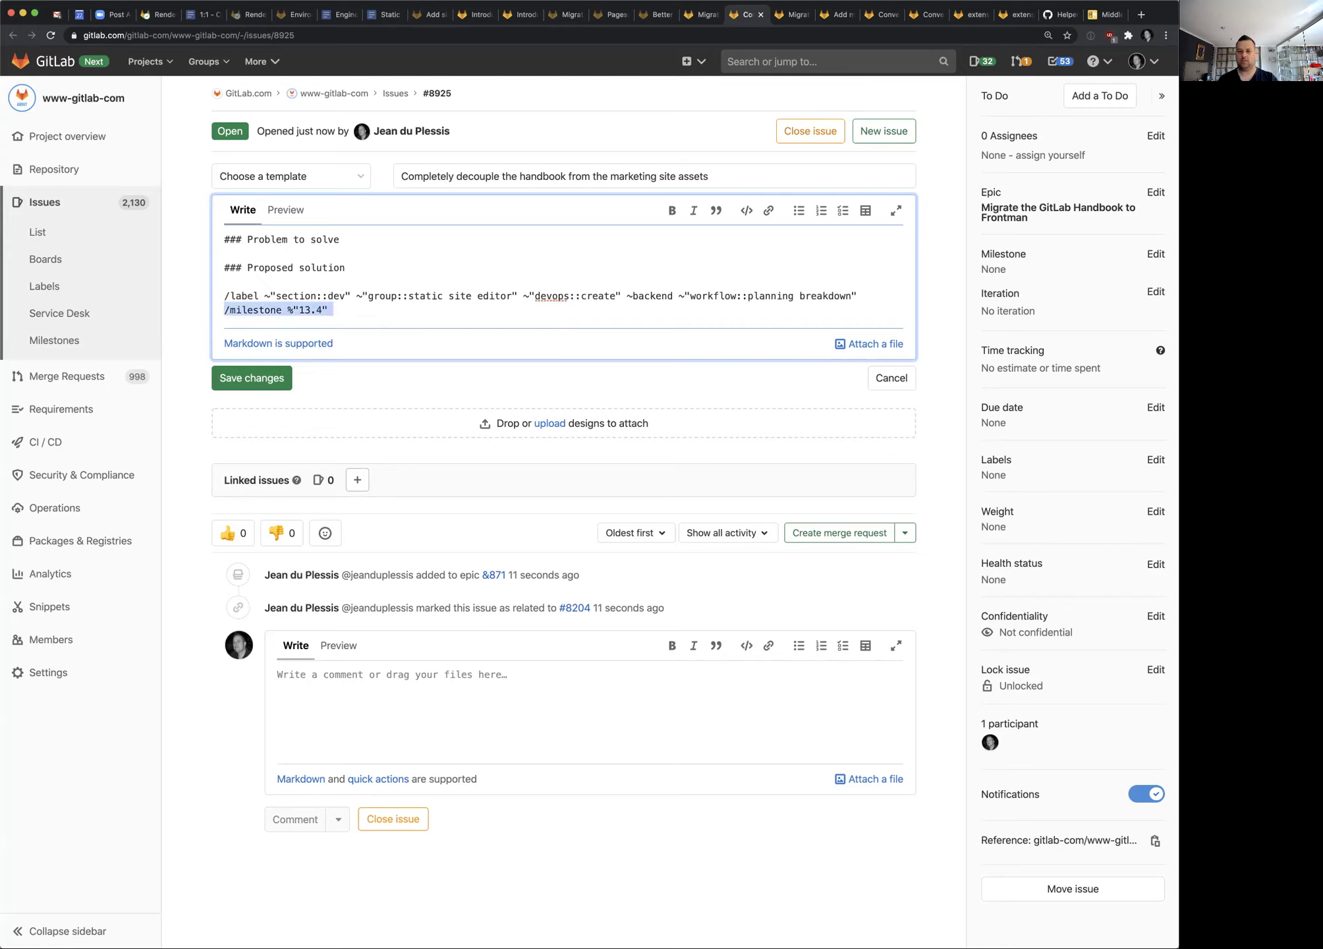
key("shift+Up")
key("shift+Up")
key("shift+Up")
key("shift+Up")
left_click(224, 296)
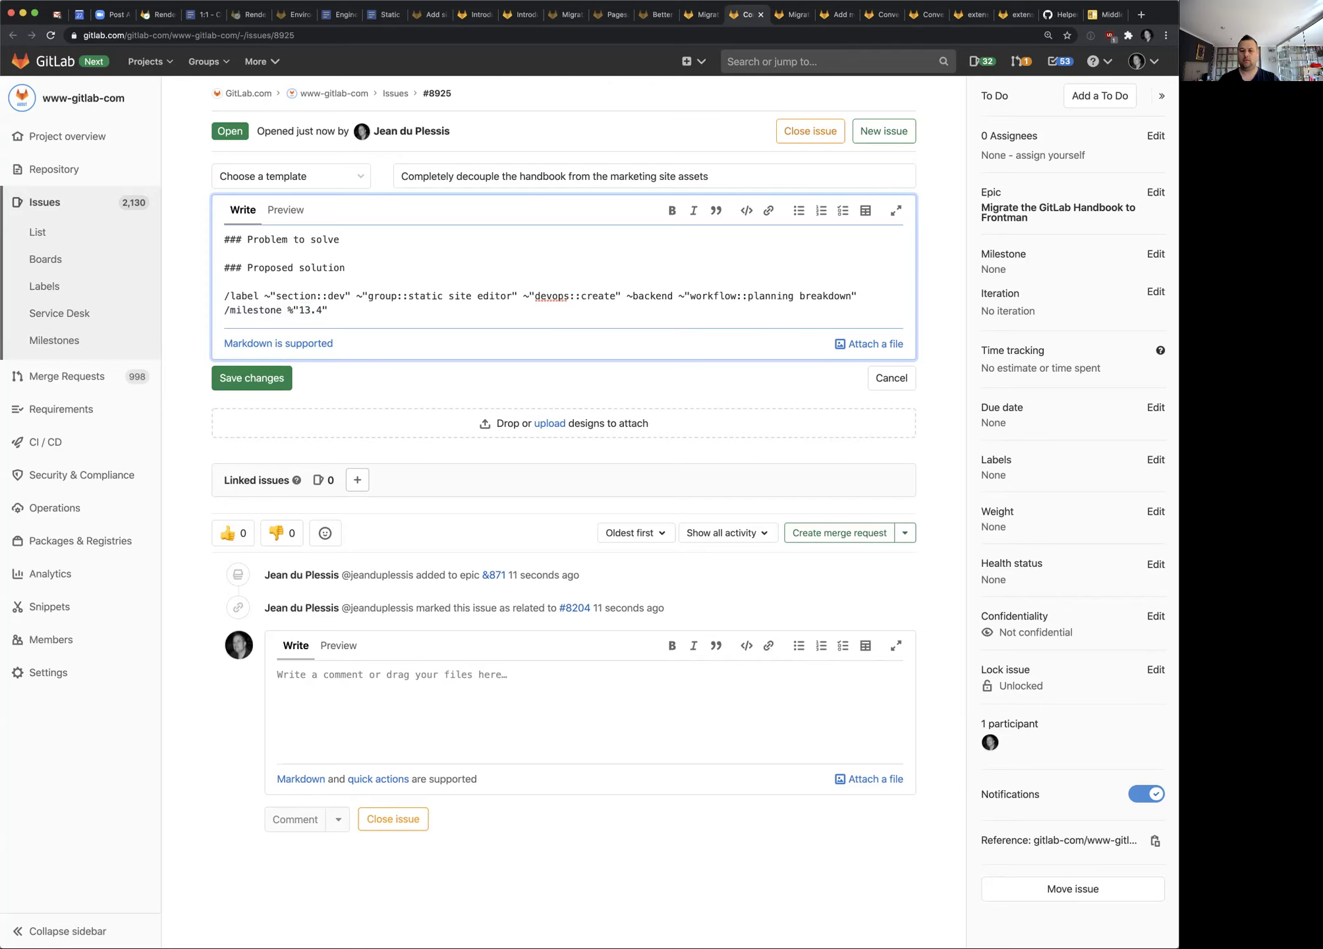
key("Return")
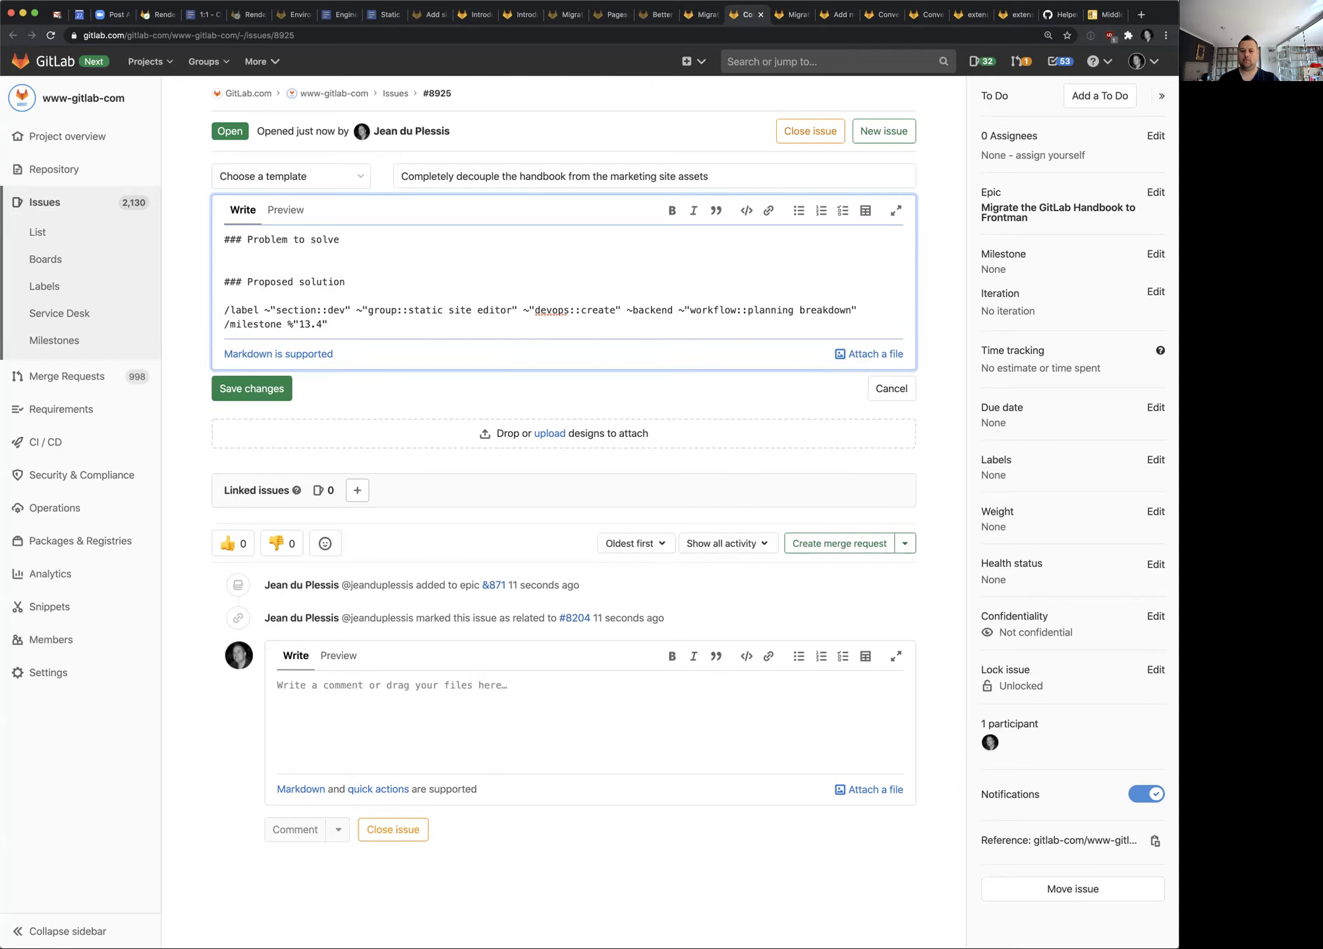
Begin the problem text: 'Even thought the handbook and marketing sites are now separate in the monorepo structure…'
key("Return")
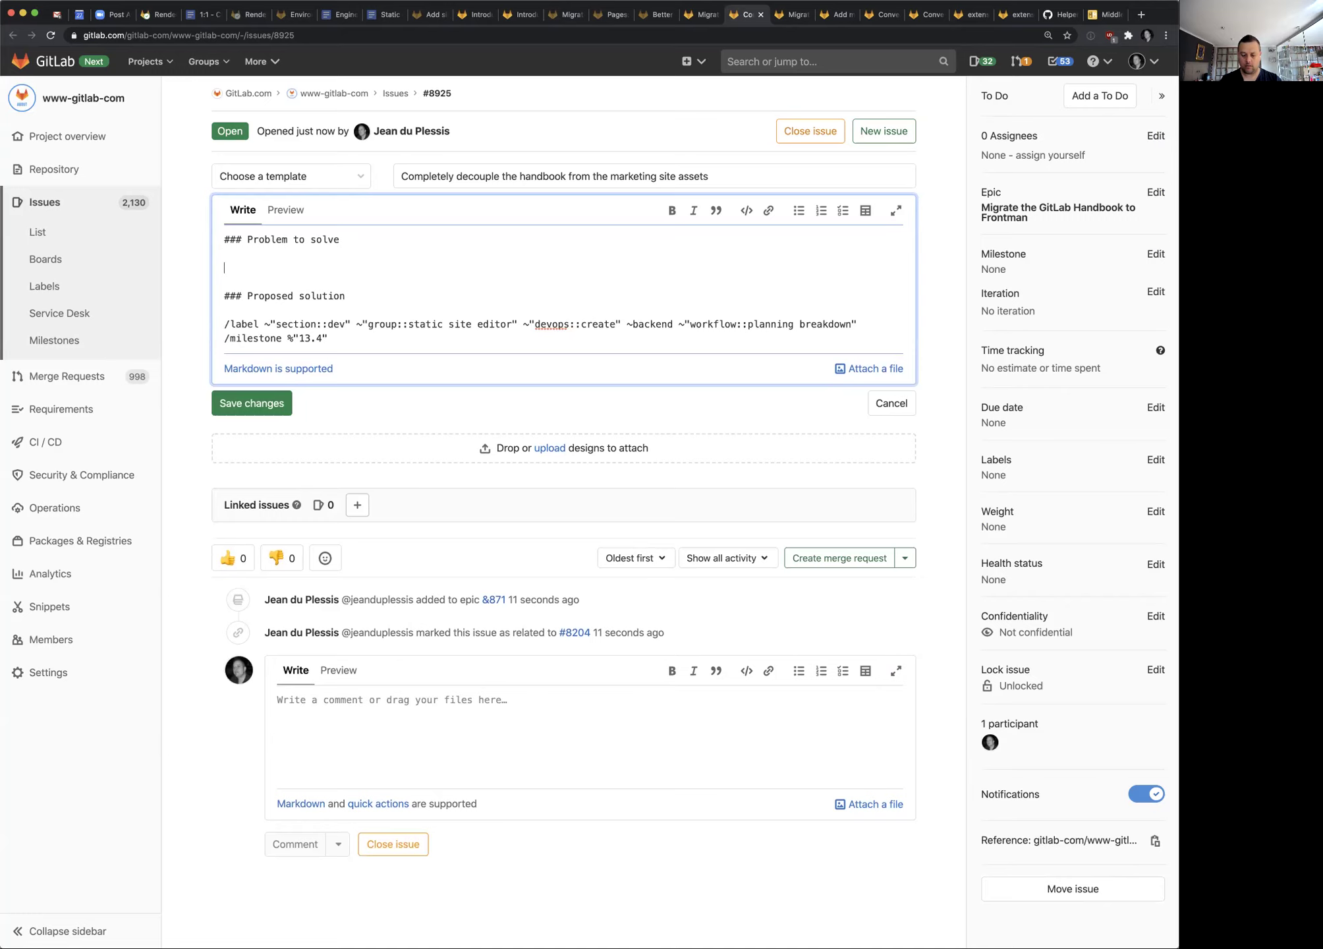
type("Even thought the")
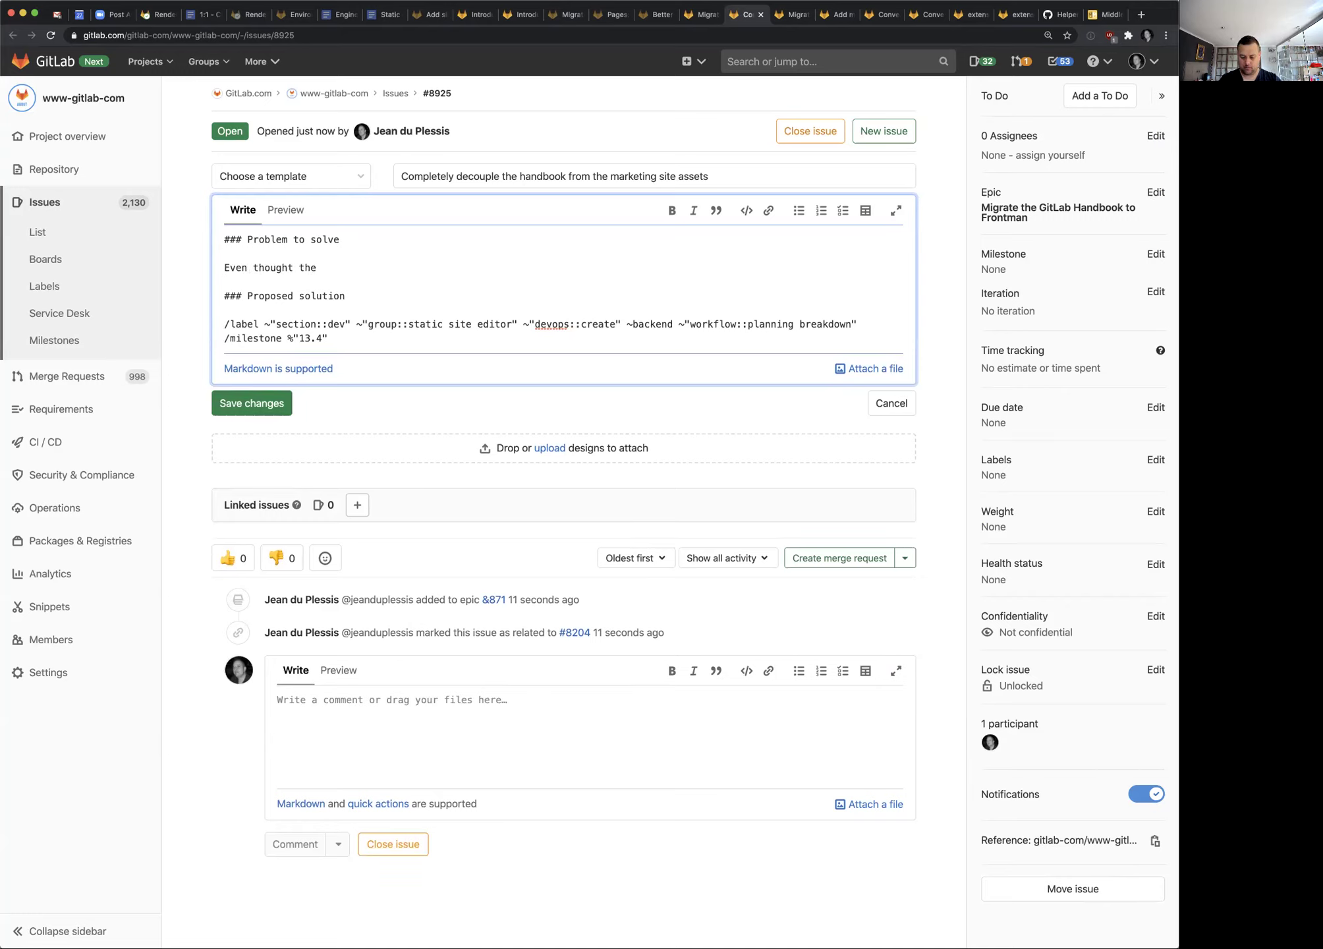
type(" handbook and marketing sites are now sep")
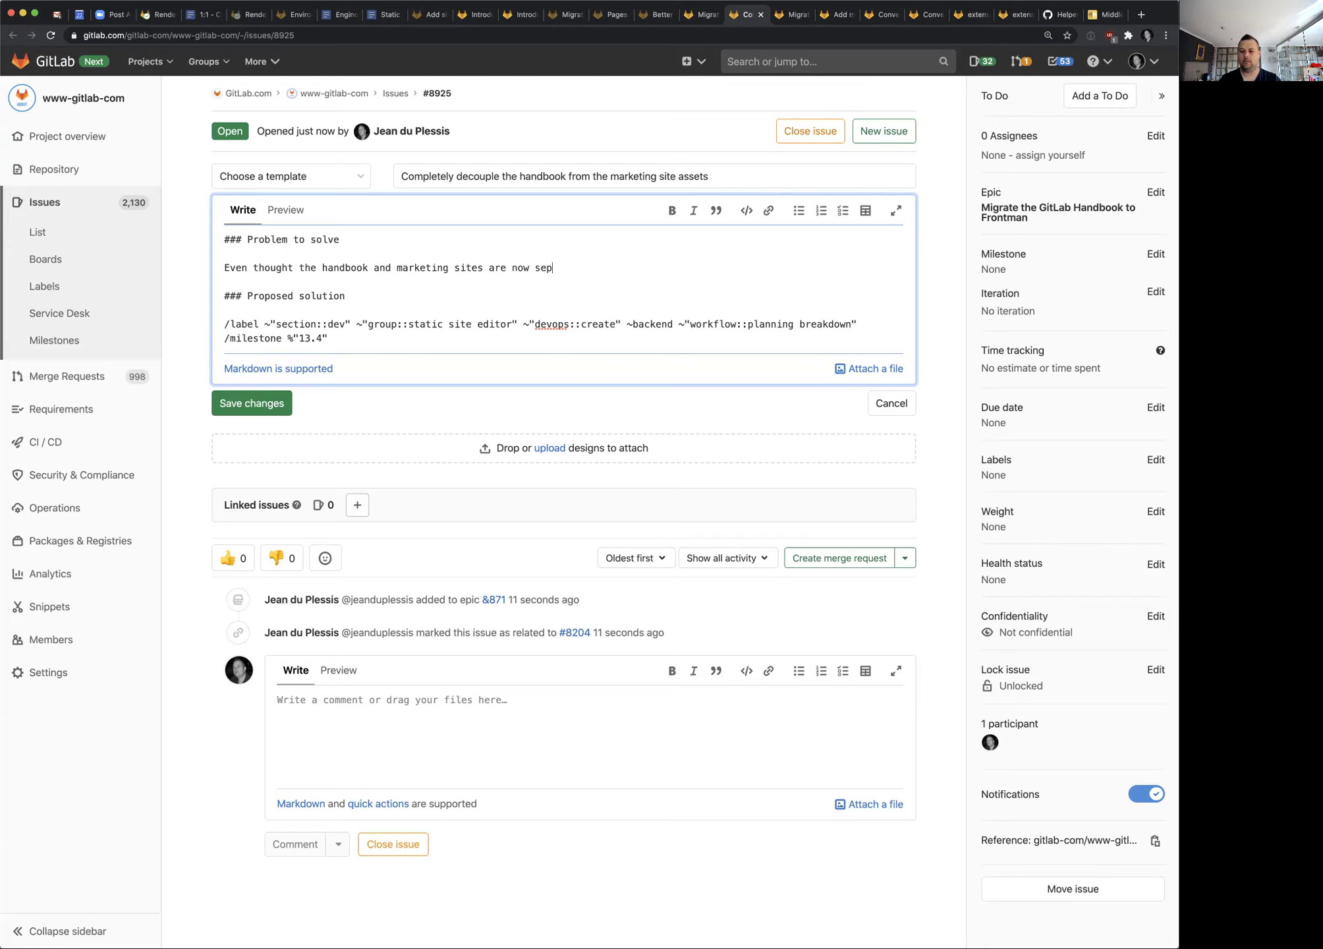
type("arate in the monrepo structure in www-gitlab-com")
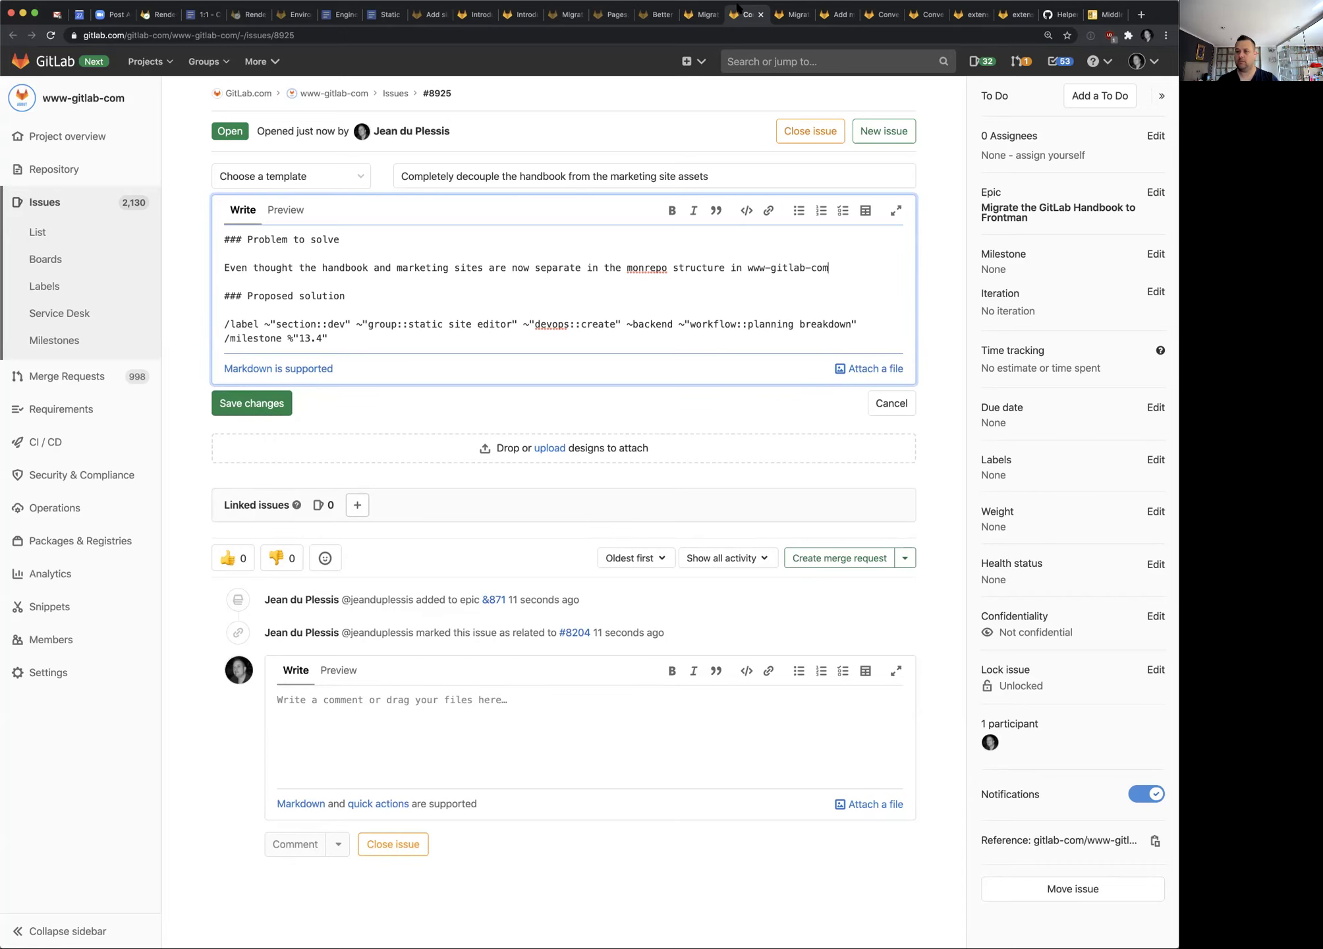
left_click(794, 15)
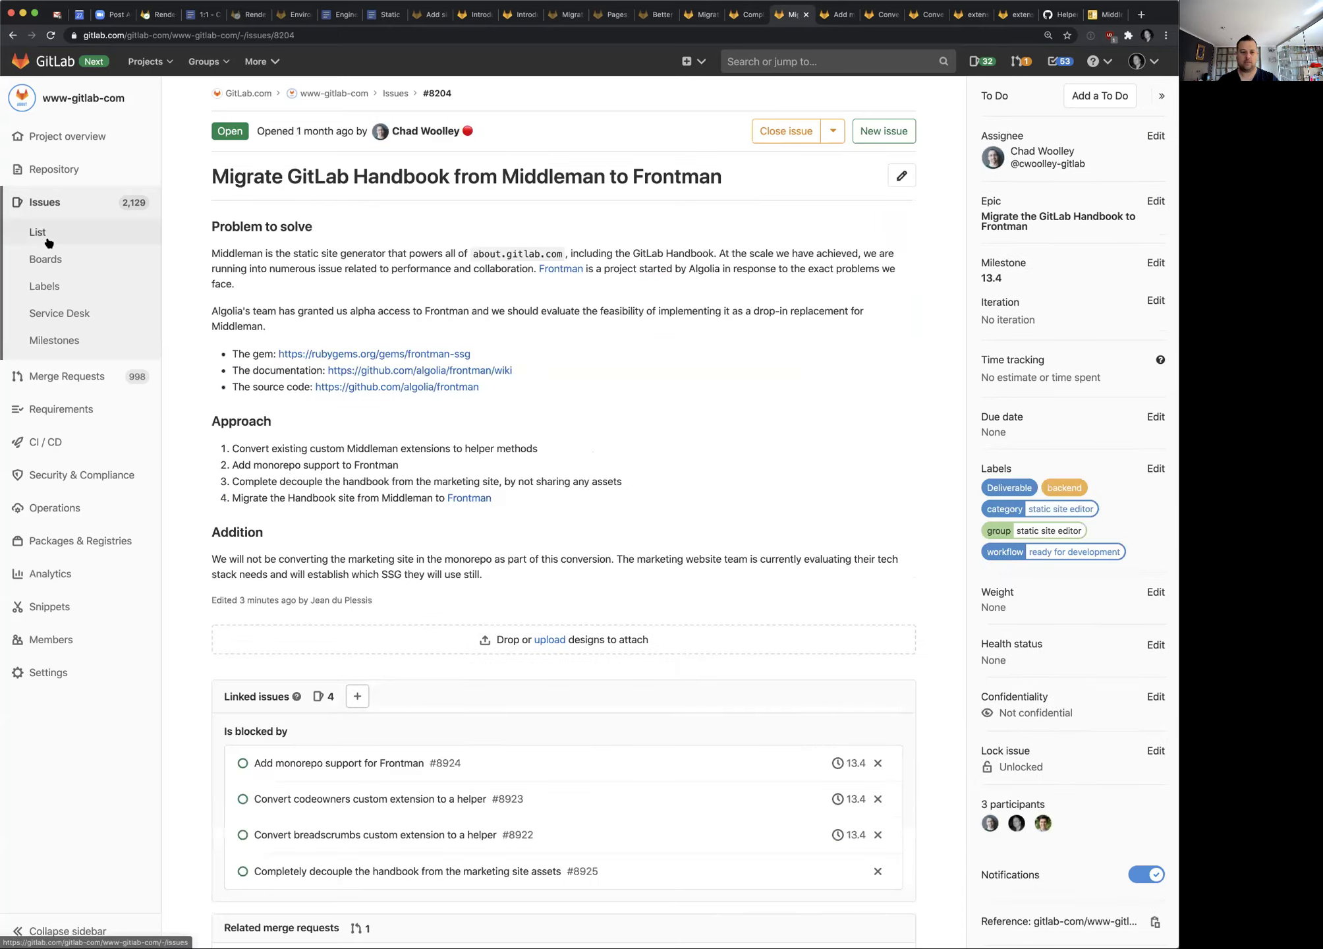
left_click(66, 168)
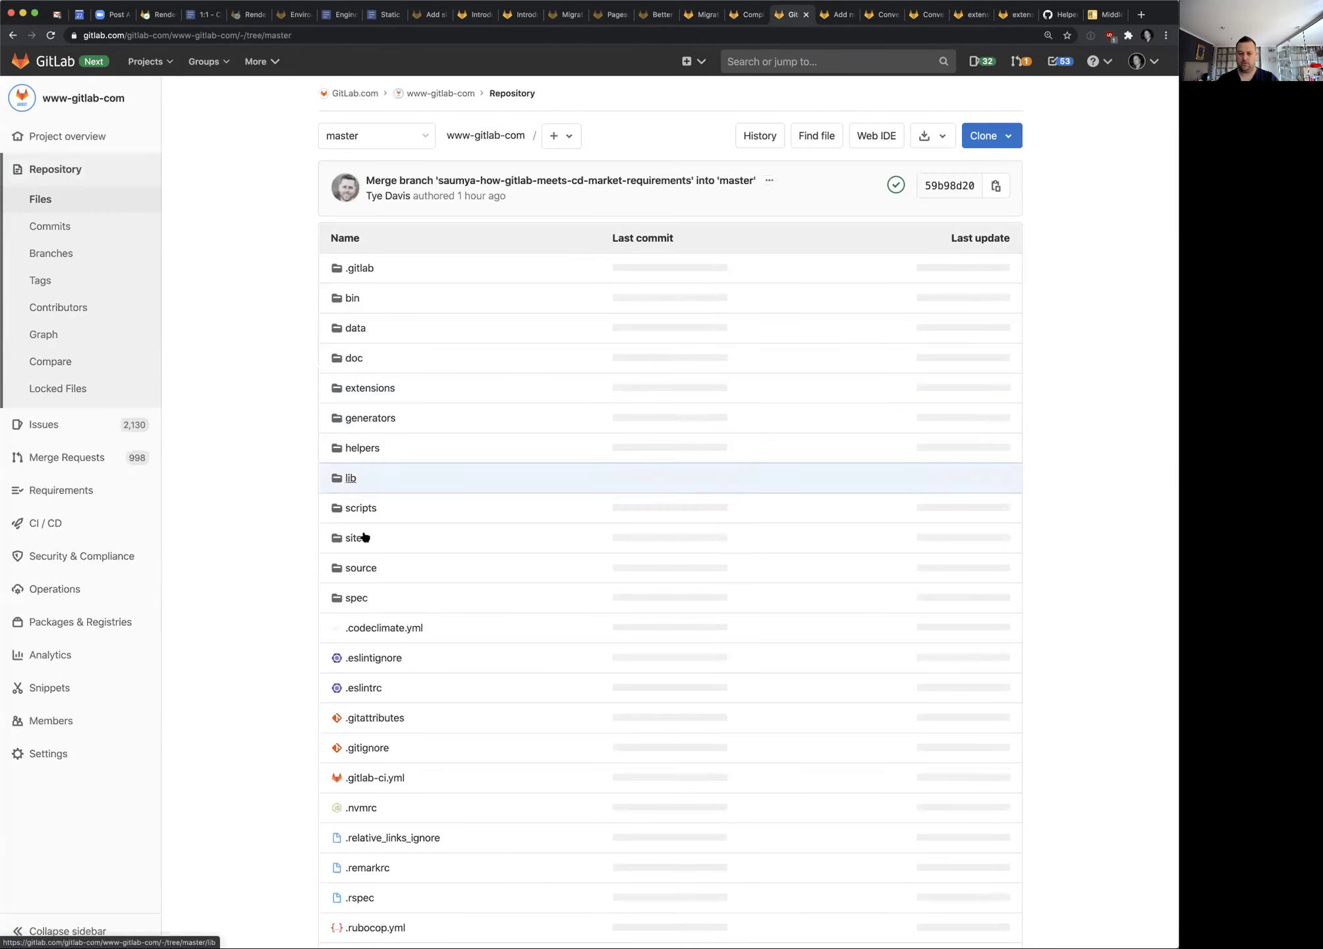
left_click(356, 538)
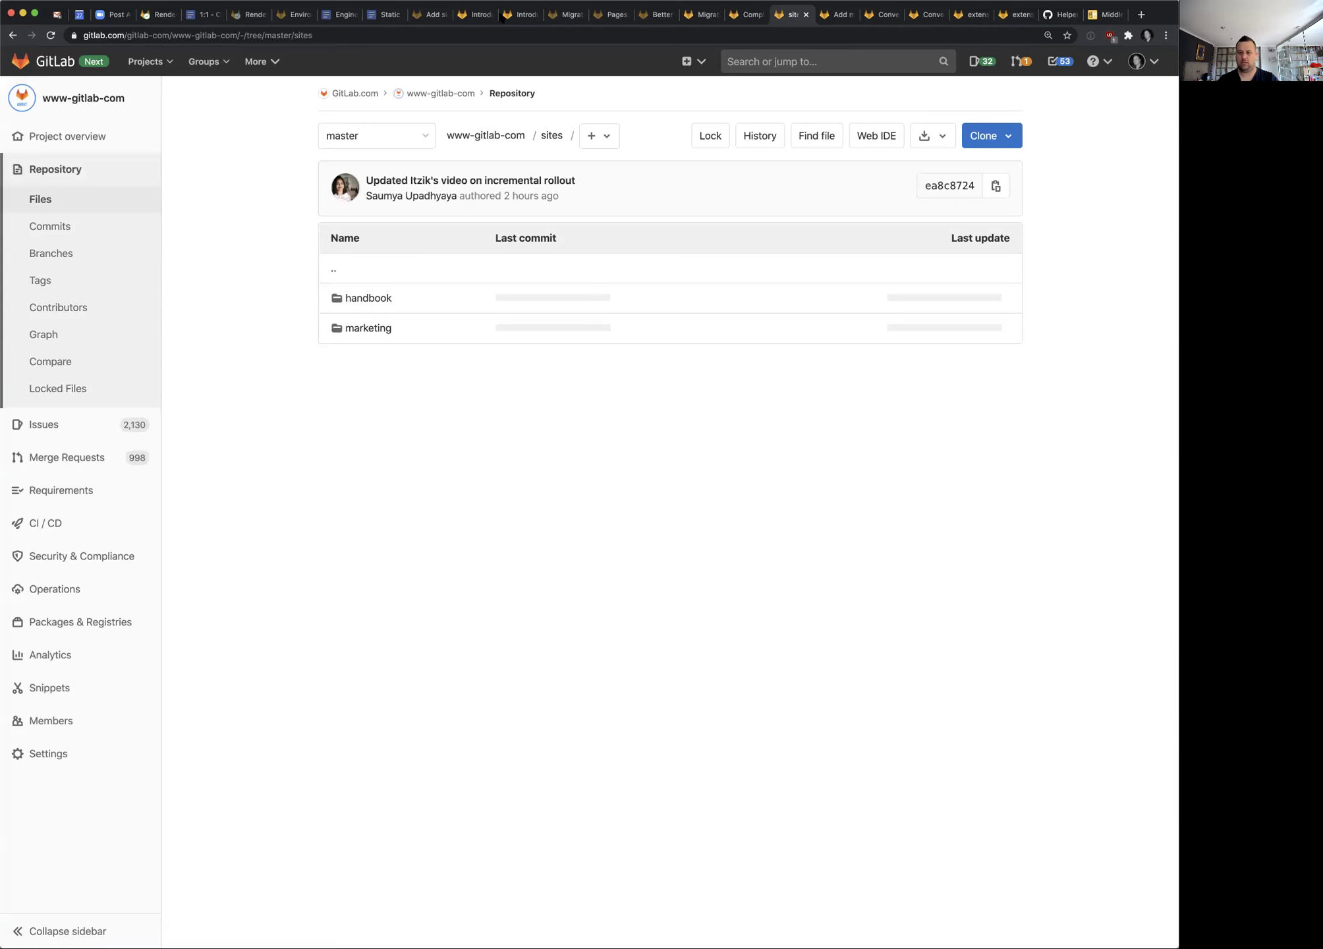
left_click(743, 15)
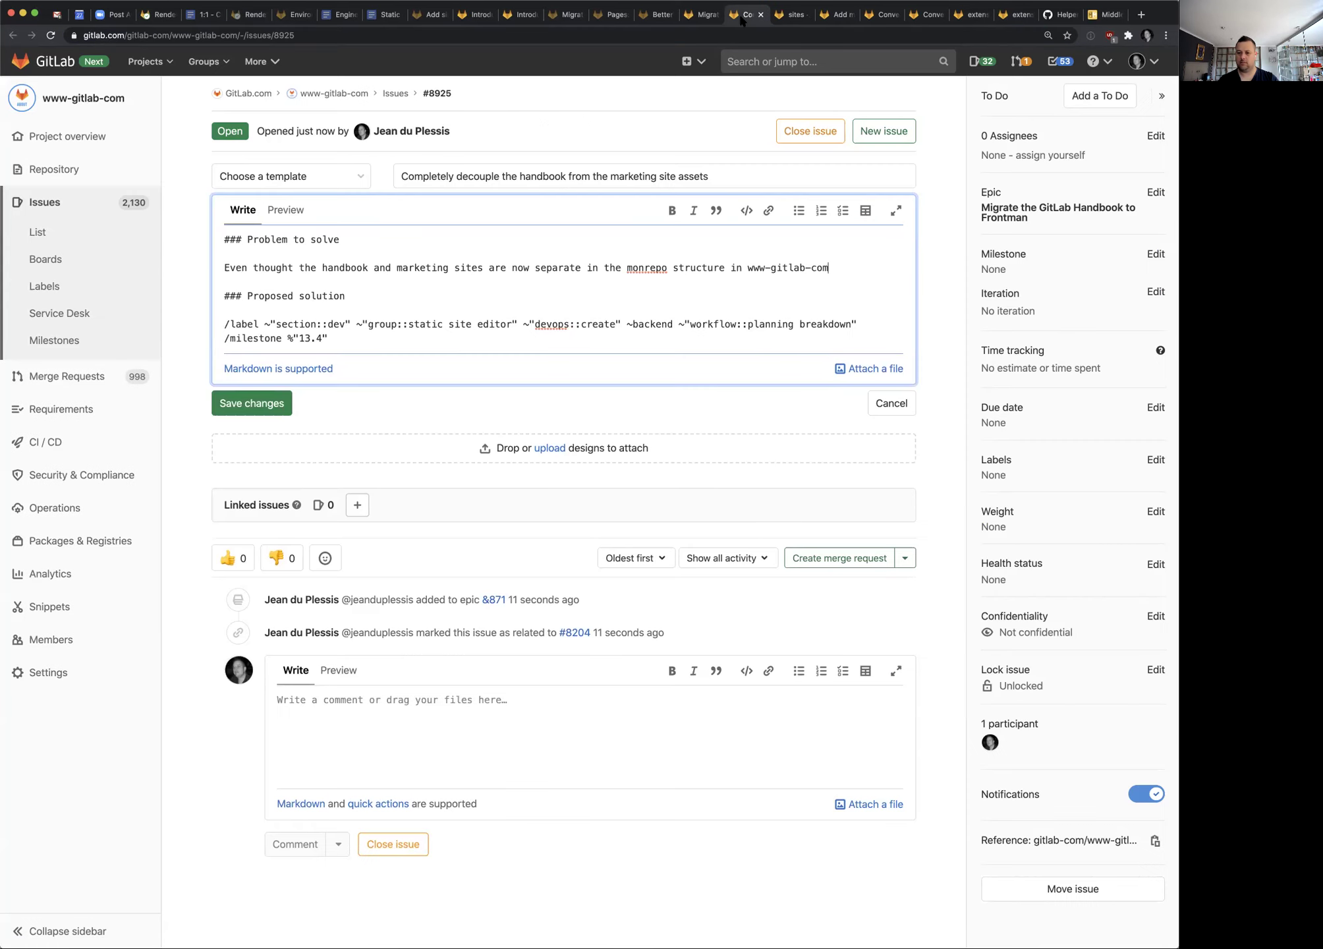
Correct 'monrepo', link the phrase to the sites folder URL, and note CSS, JS and partials remain shared
left_click(643, 268)
type("o")
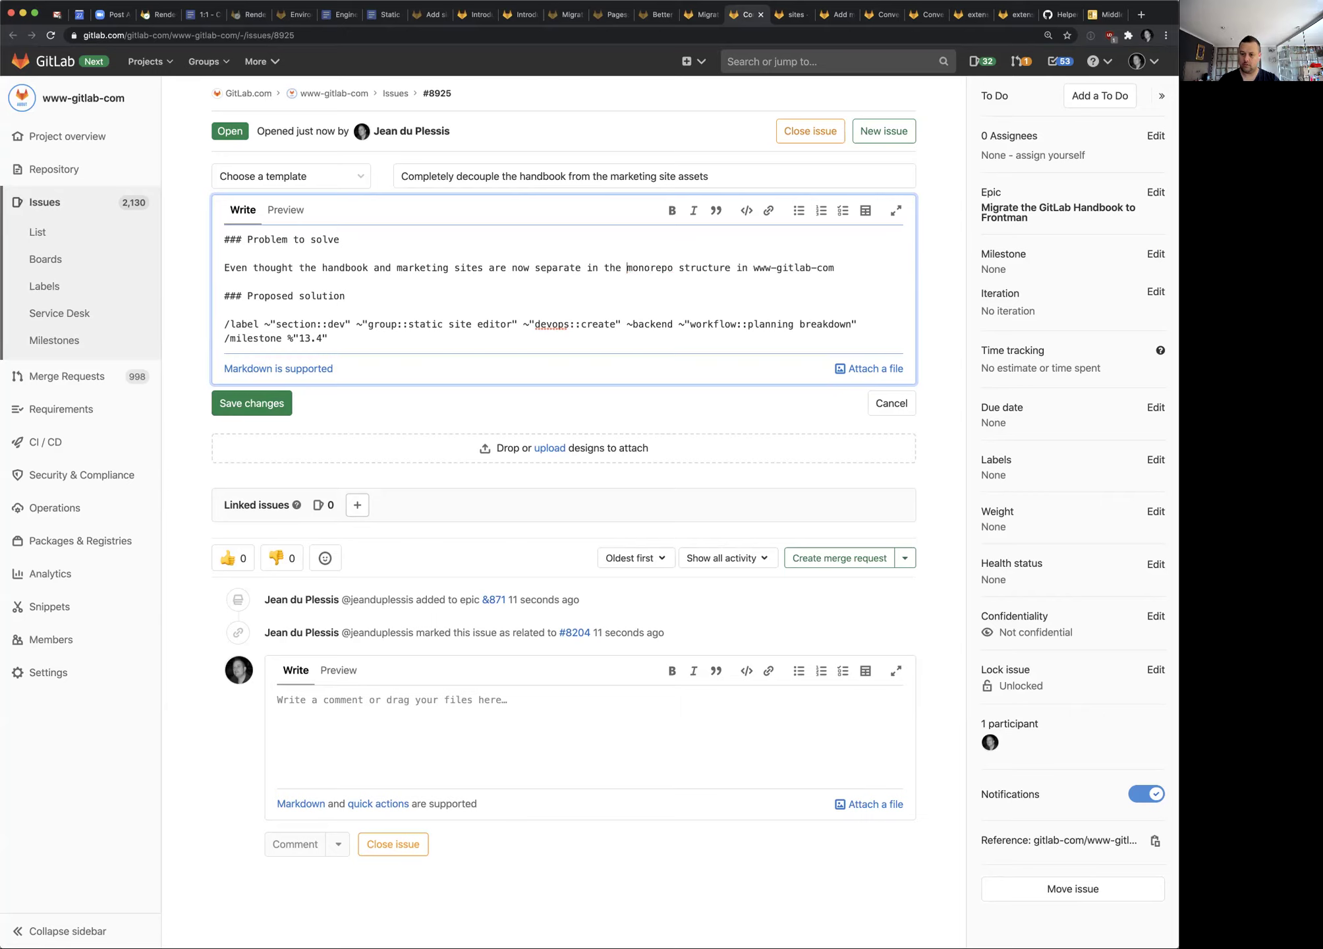
left_click(537, 268)
type("[")
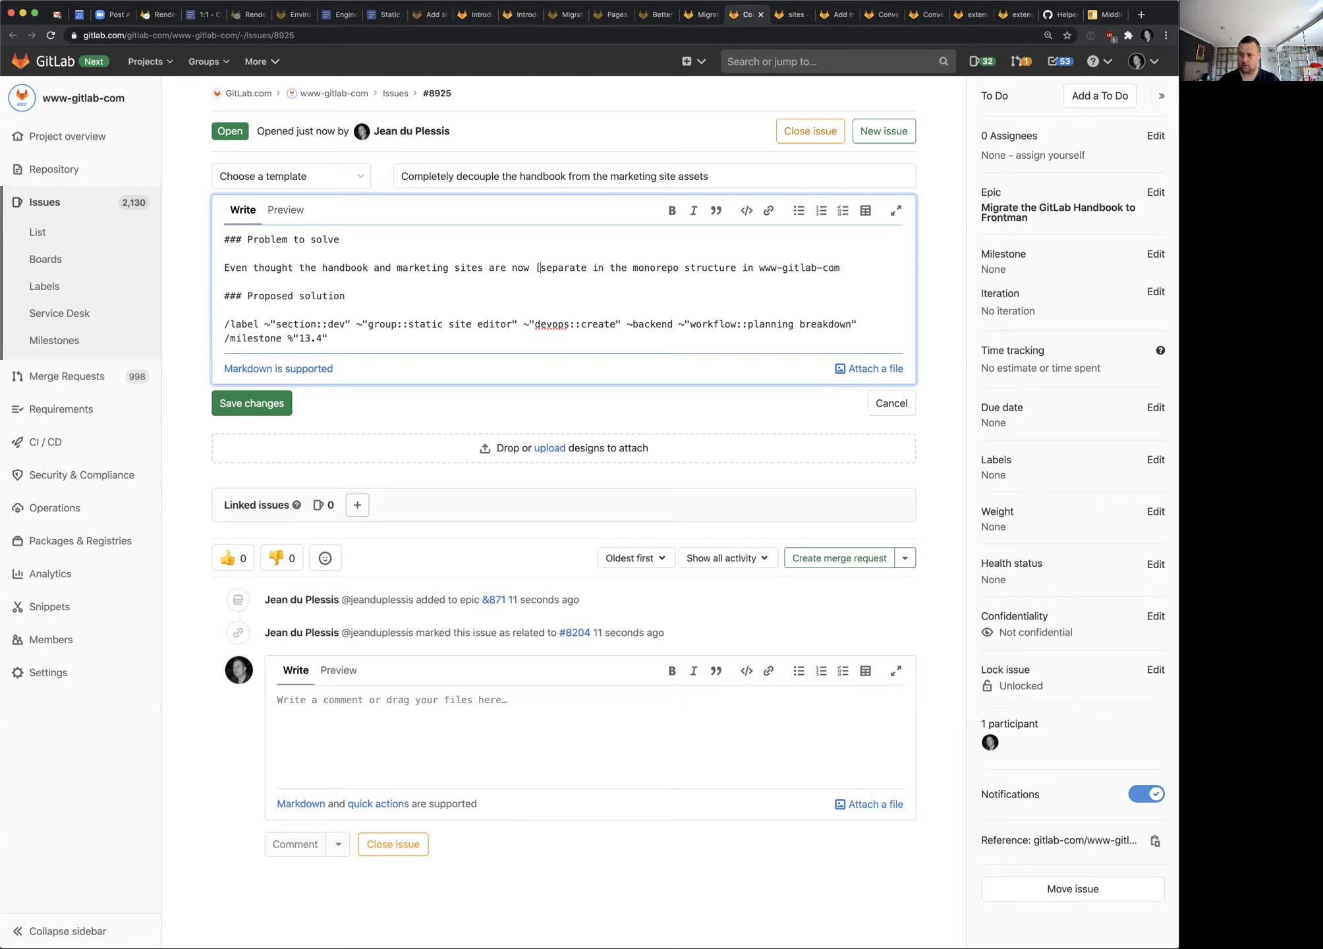
type("](")
type("https://gitlab.com/gitlab-com/www-gitlab-com/-/tree/master/sites")
type(") we still hav")
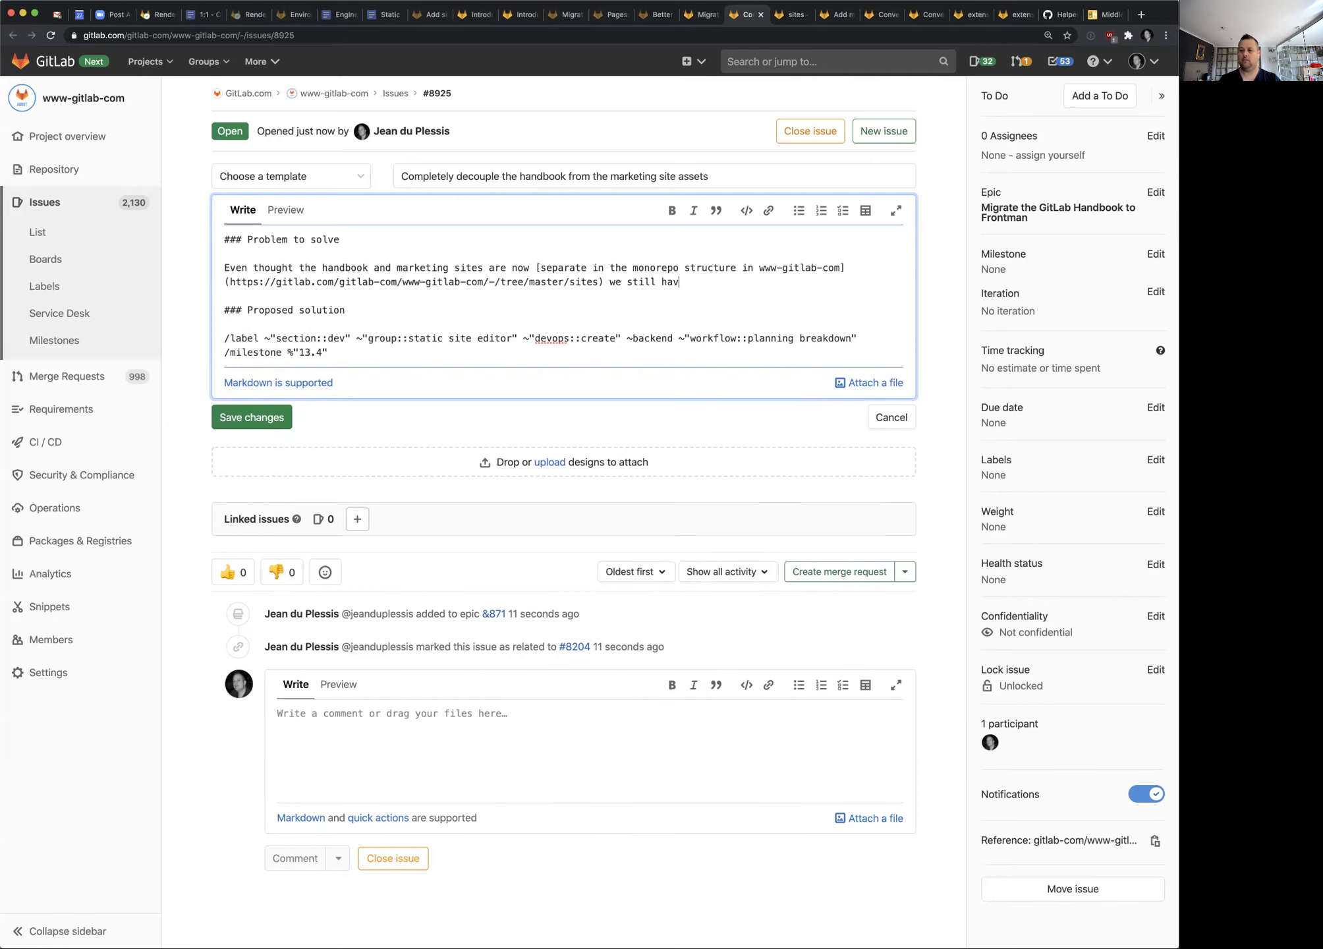
type("e some assets (CS")
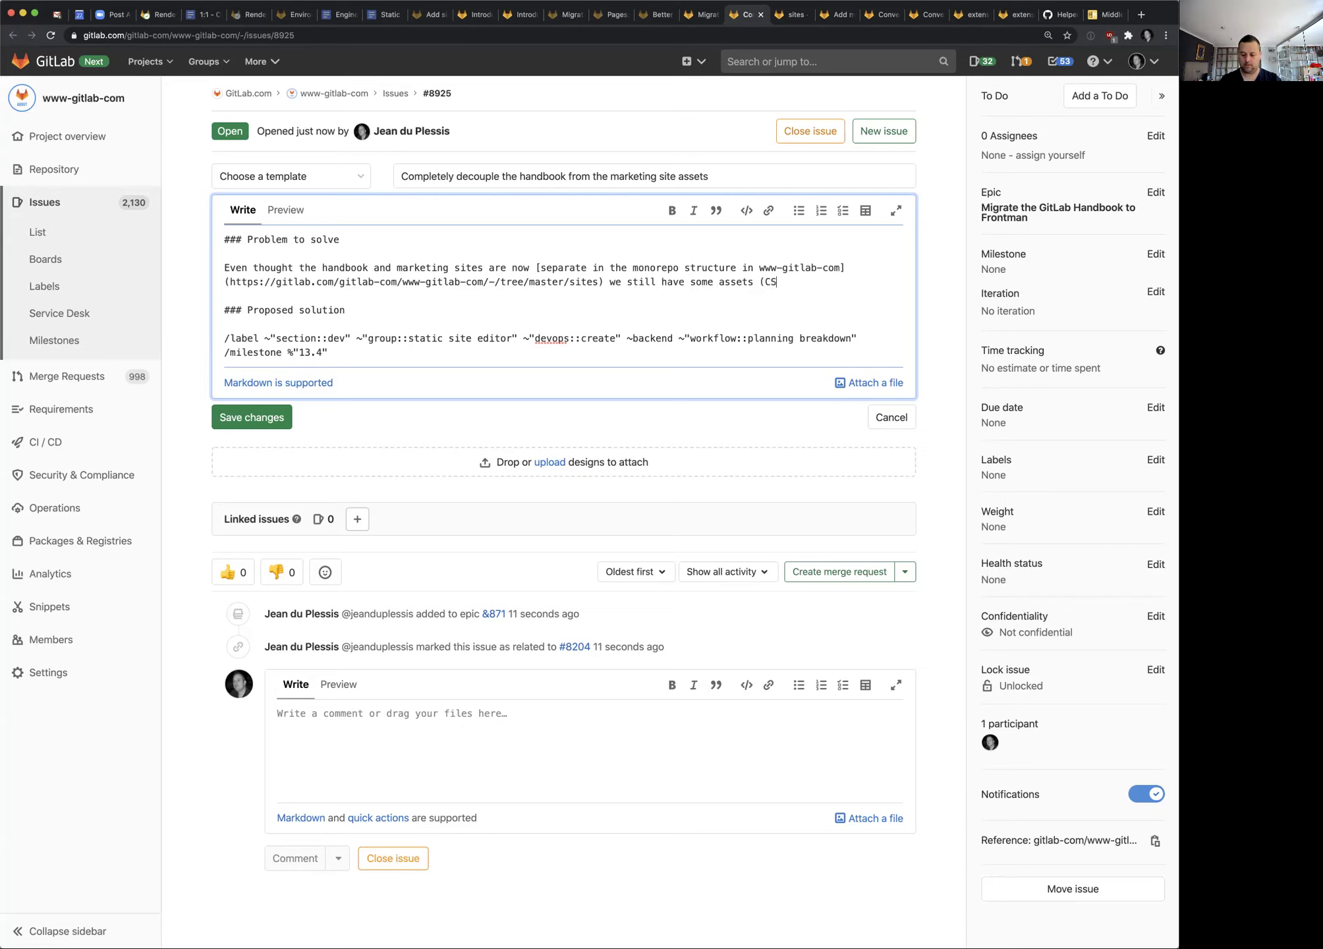
type("S, JS, partials) shared between the")
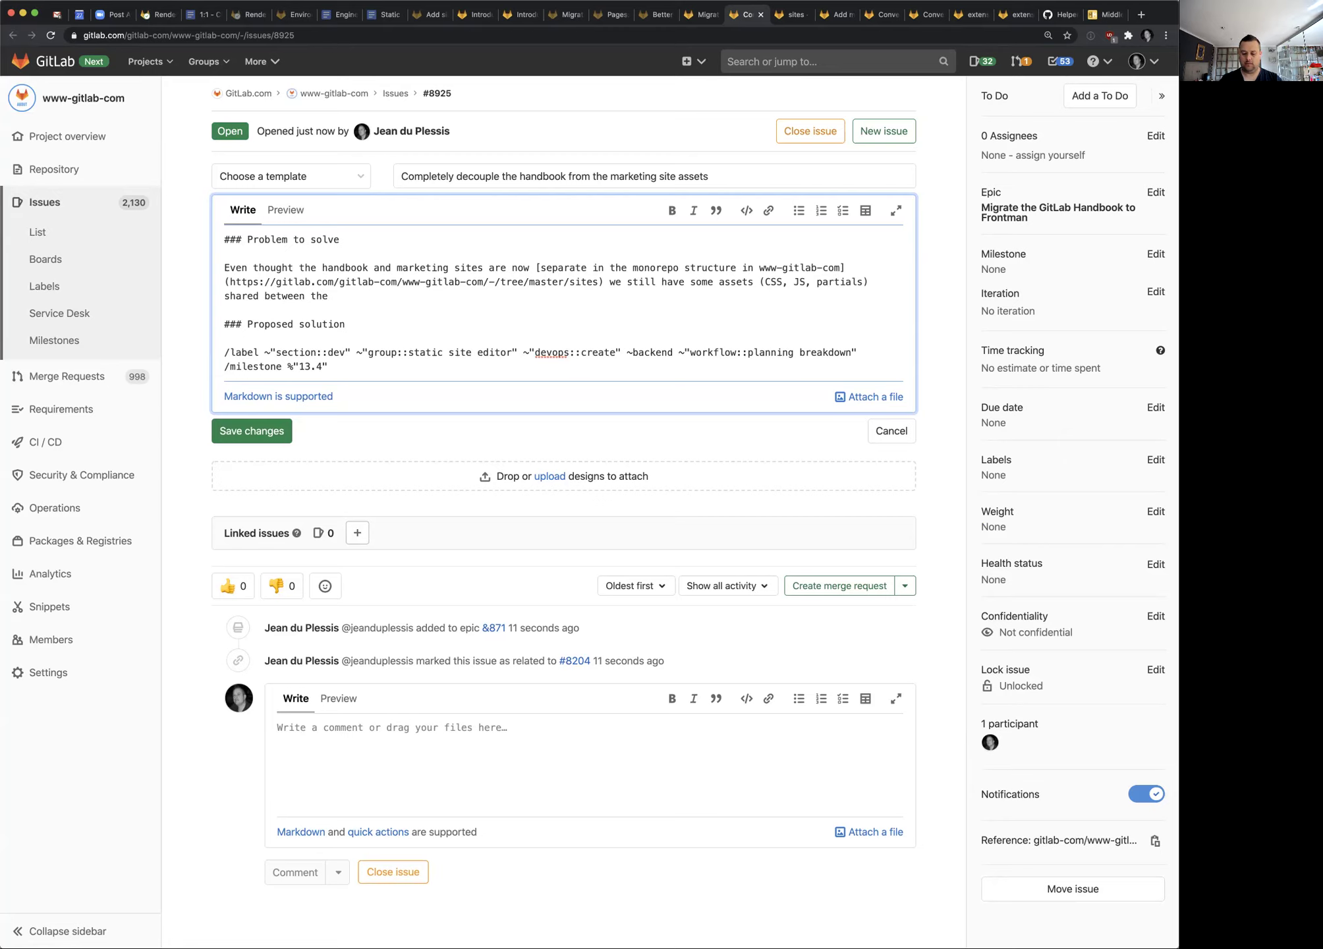
type(" two sites.")
left_click(795, 14)
left_click(545, 137)
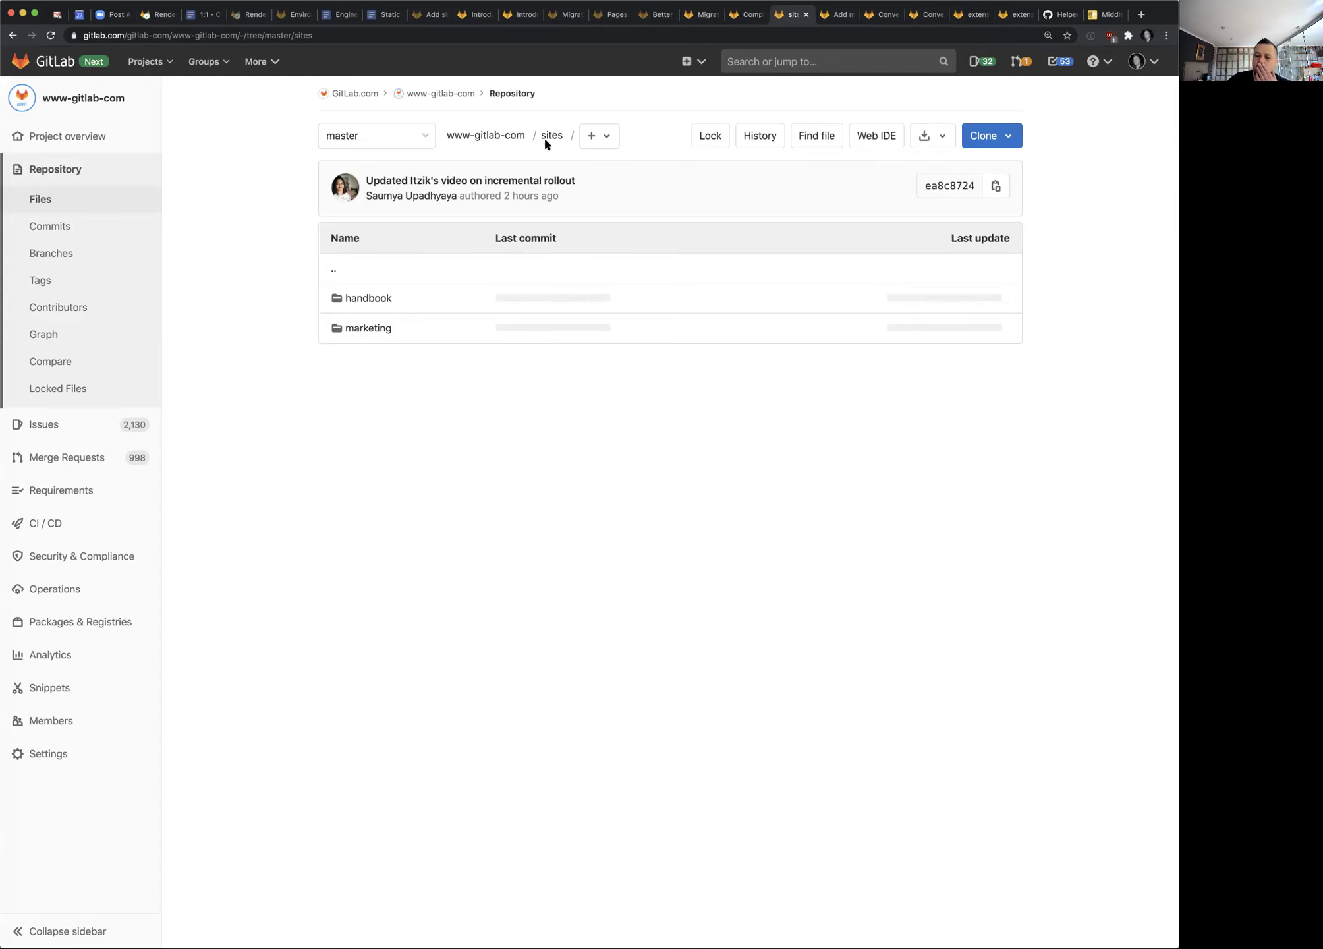
left_click(506, 137)
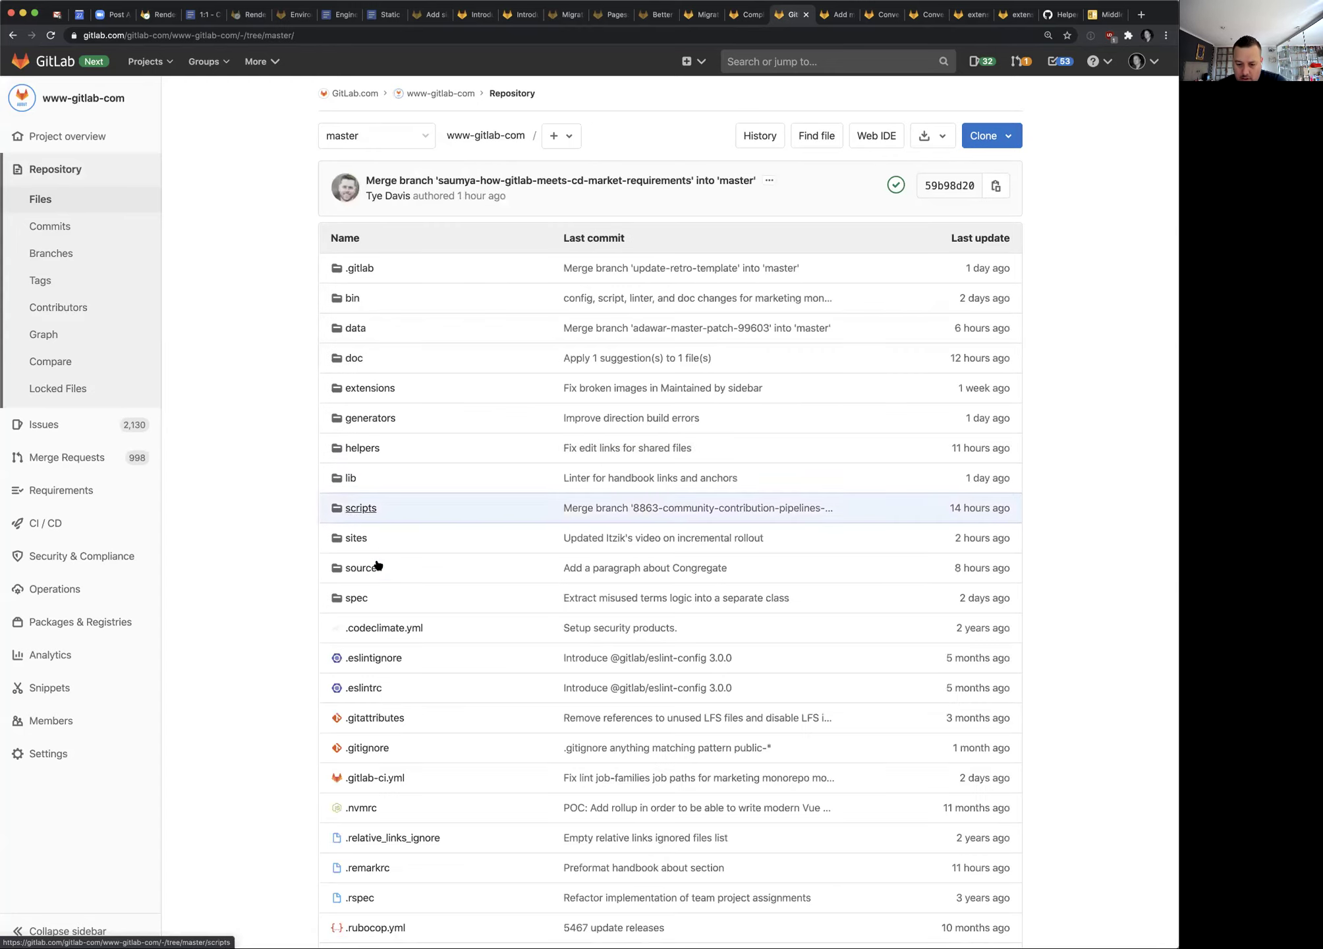
left_click(377, 567)
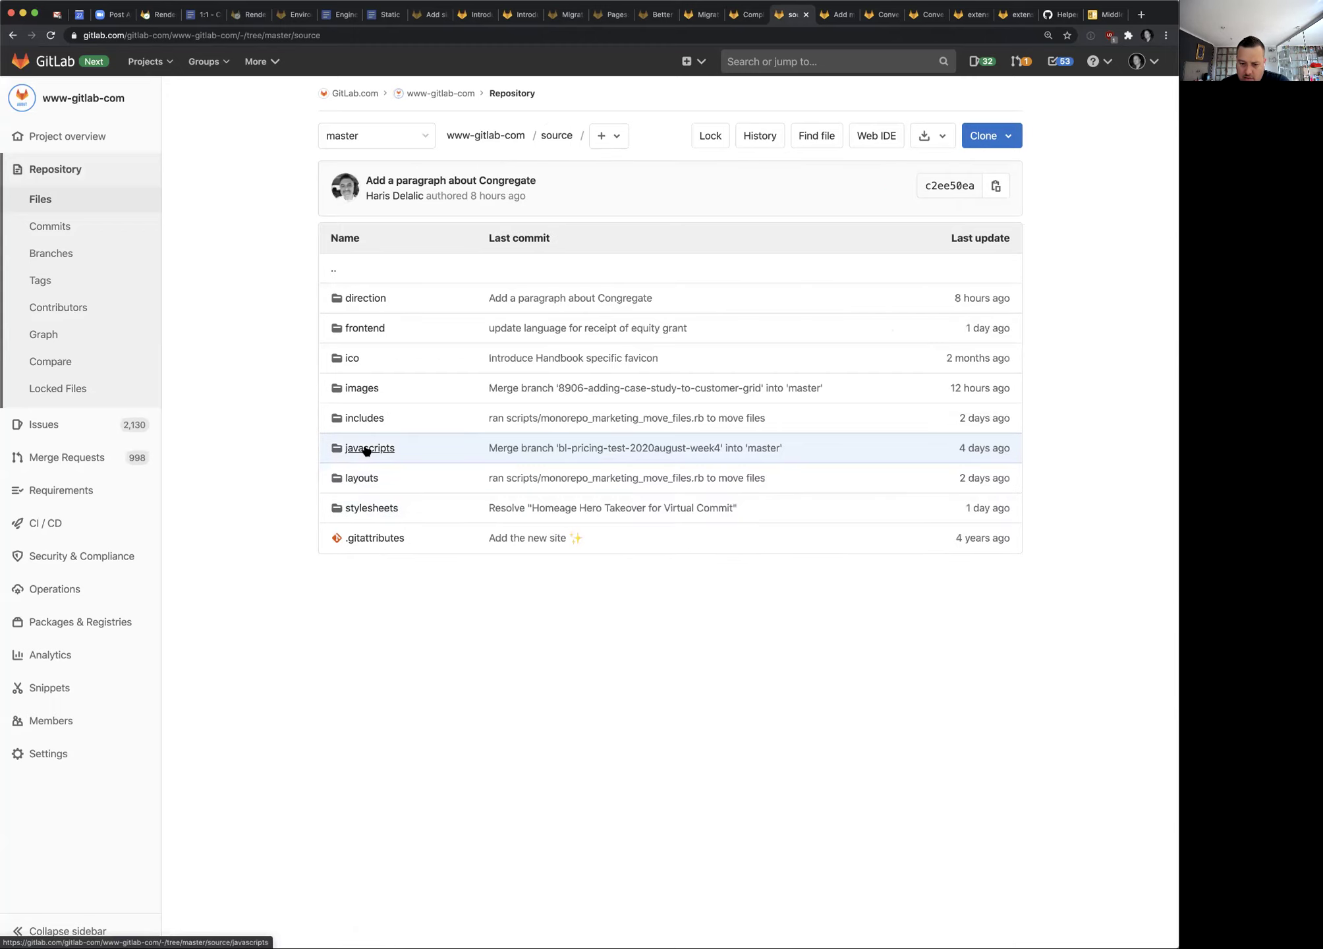
left_click(367, 427)
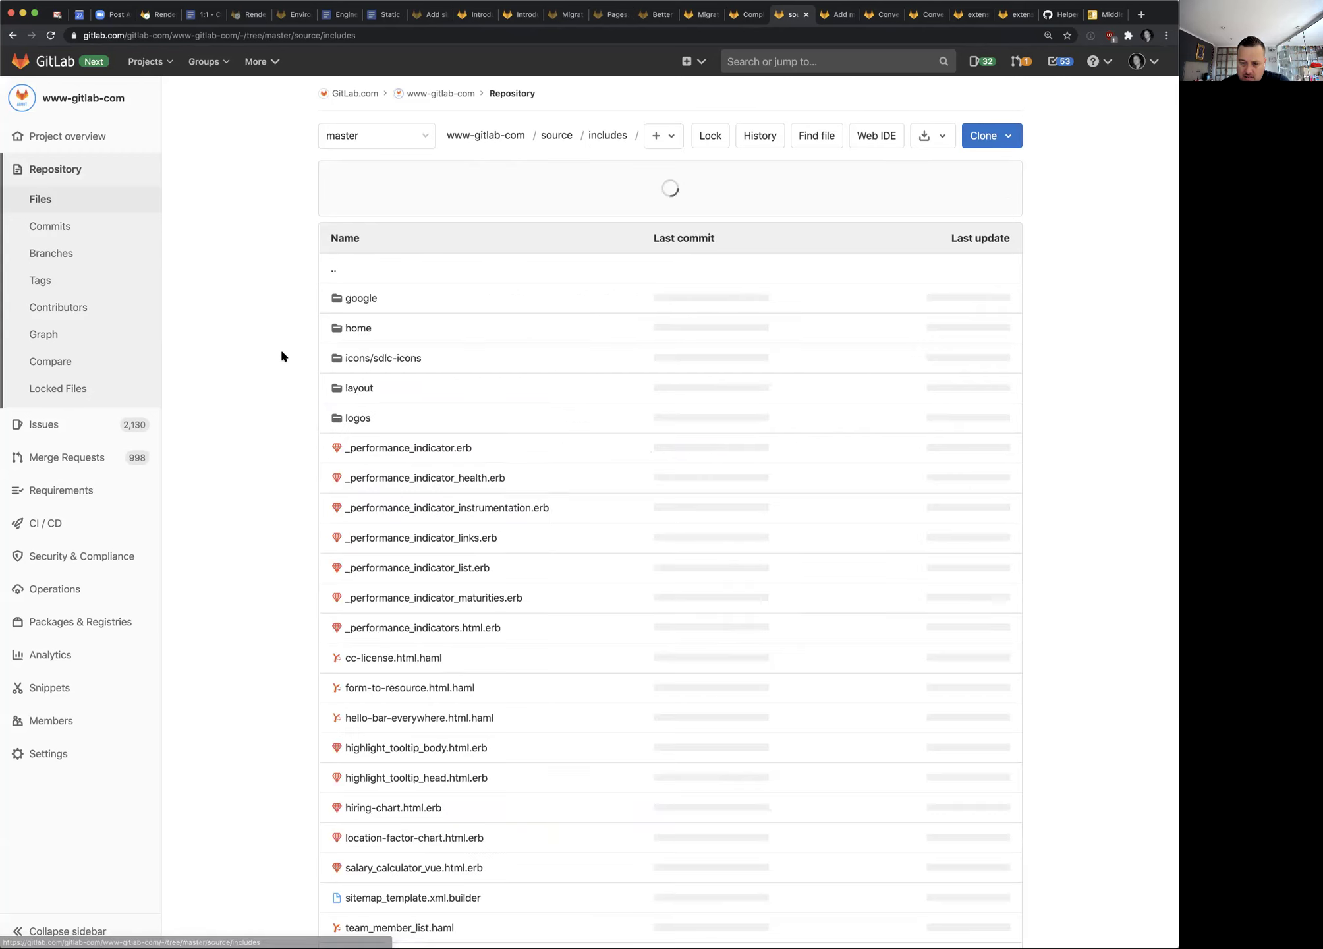
right_click(282, 350)
left_click(299, 360)
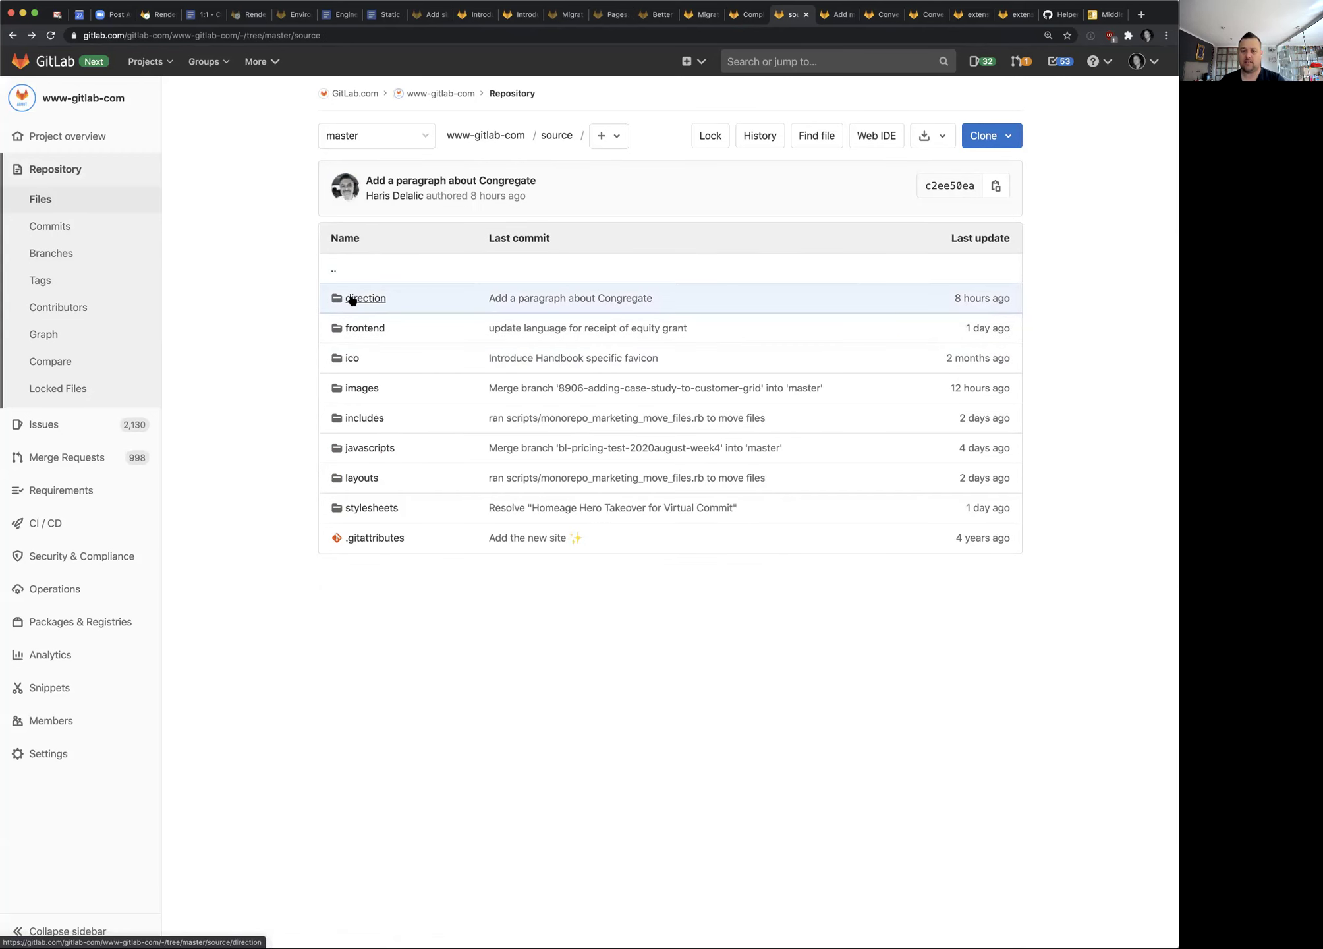
left_click(352, 37)
key("super+c")
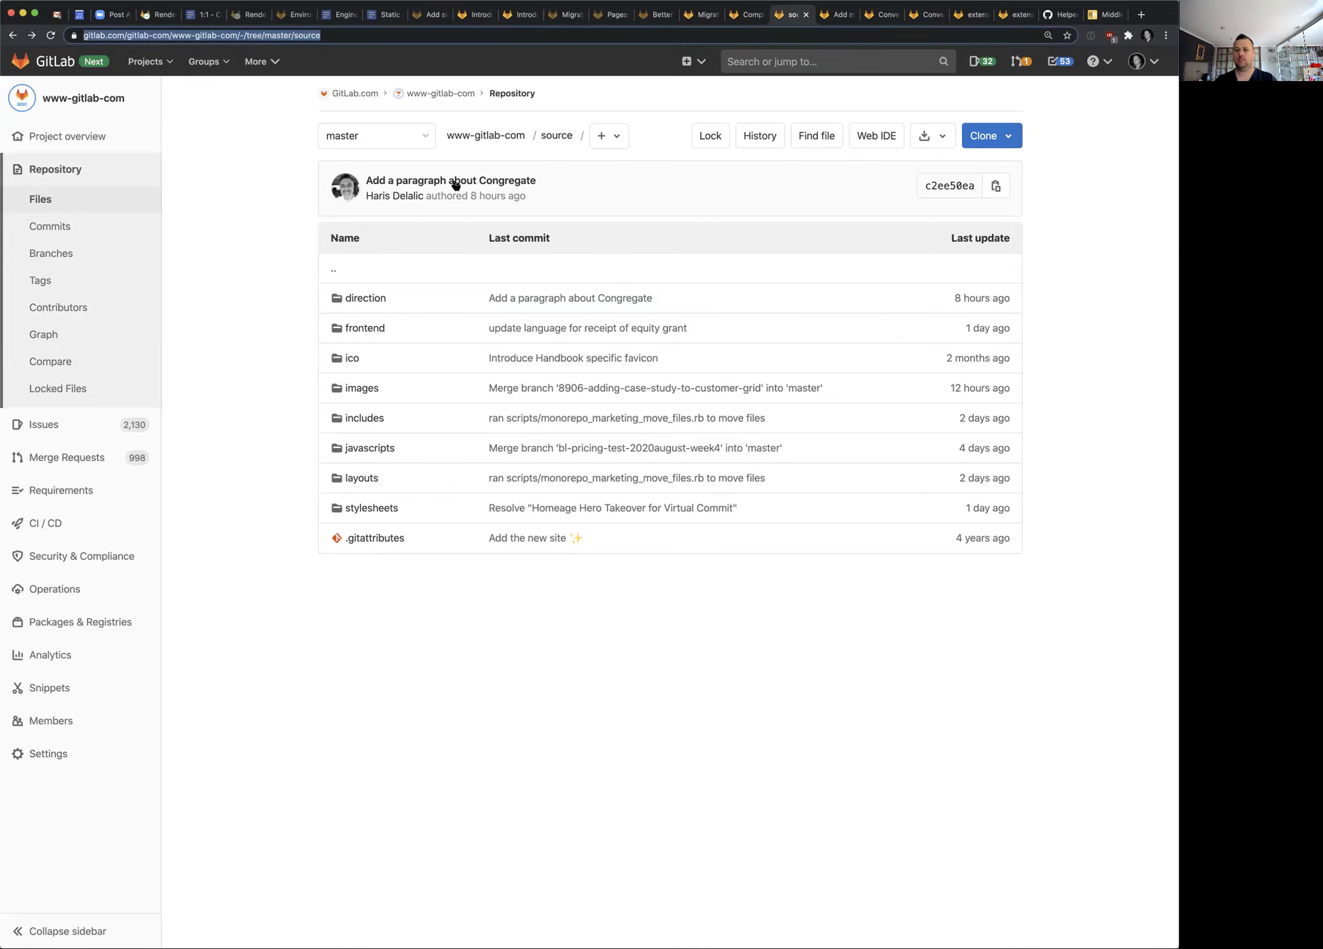
left_click(746, 14)
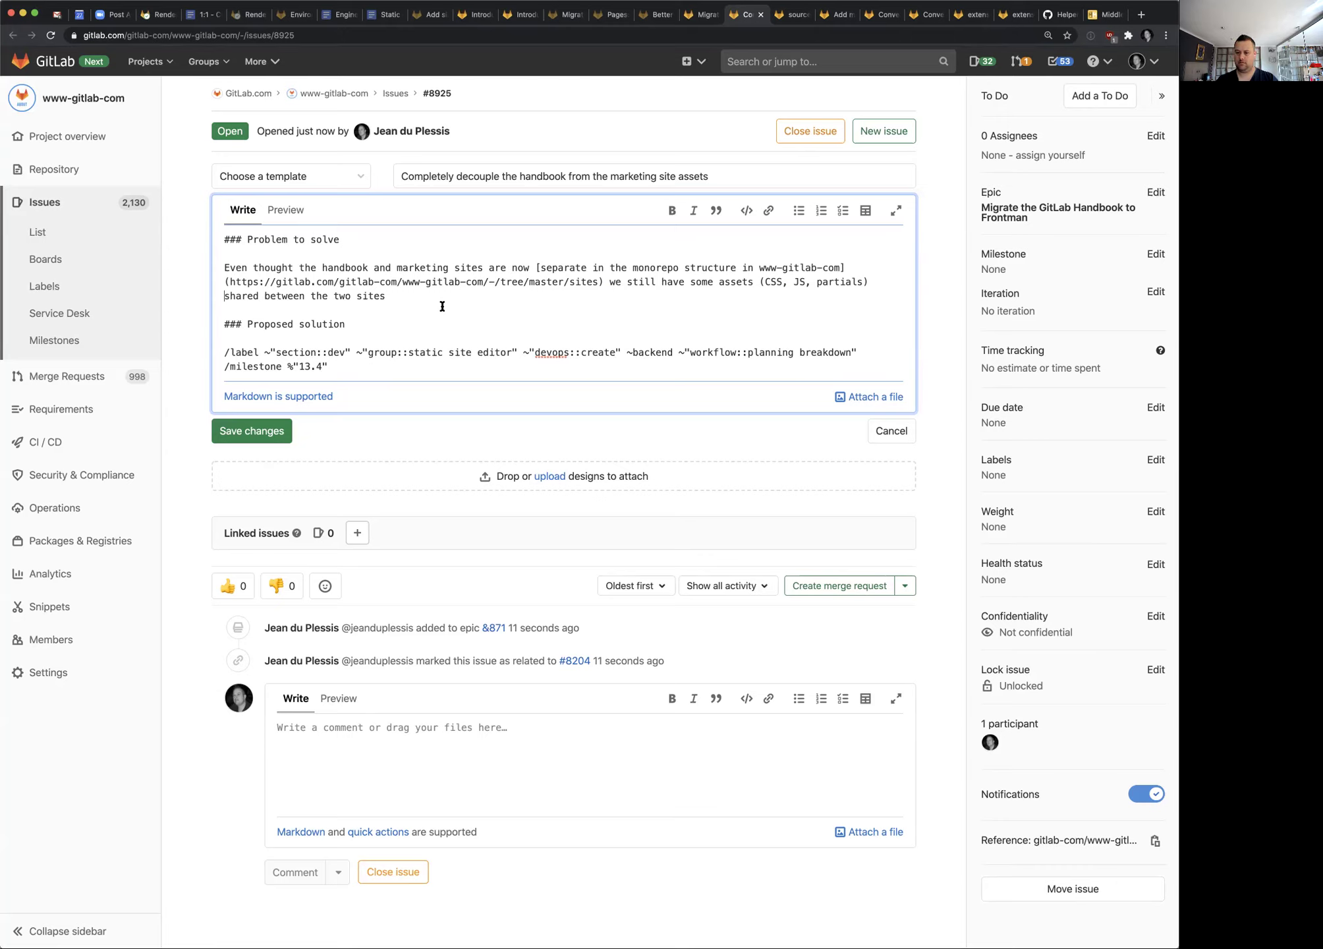
Turn 'some assets' into a markdown link to the source folder URL
left_click(690, 281)
type("[")
key("alt+Right")
key("alt+Right")
type("](")
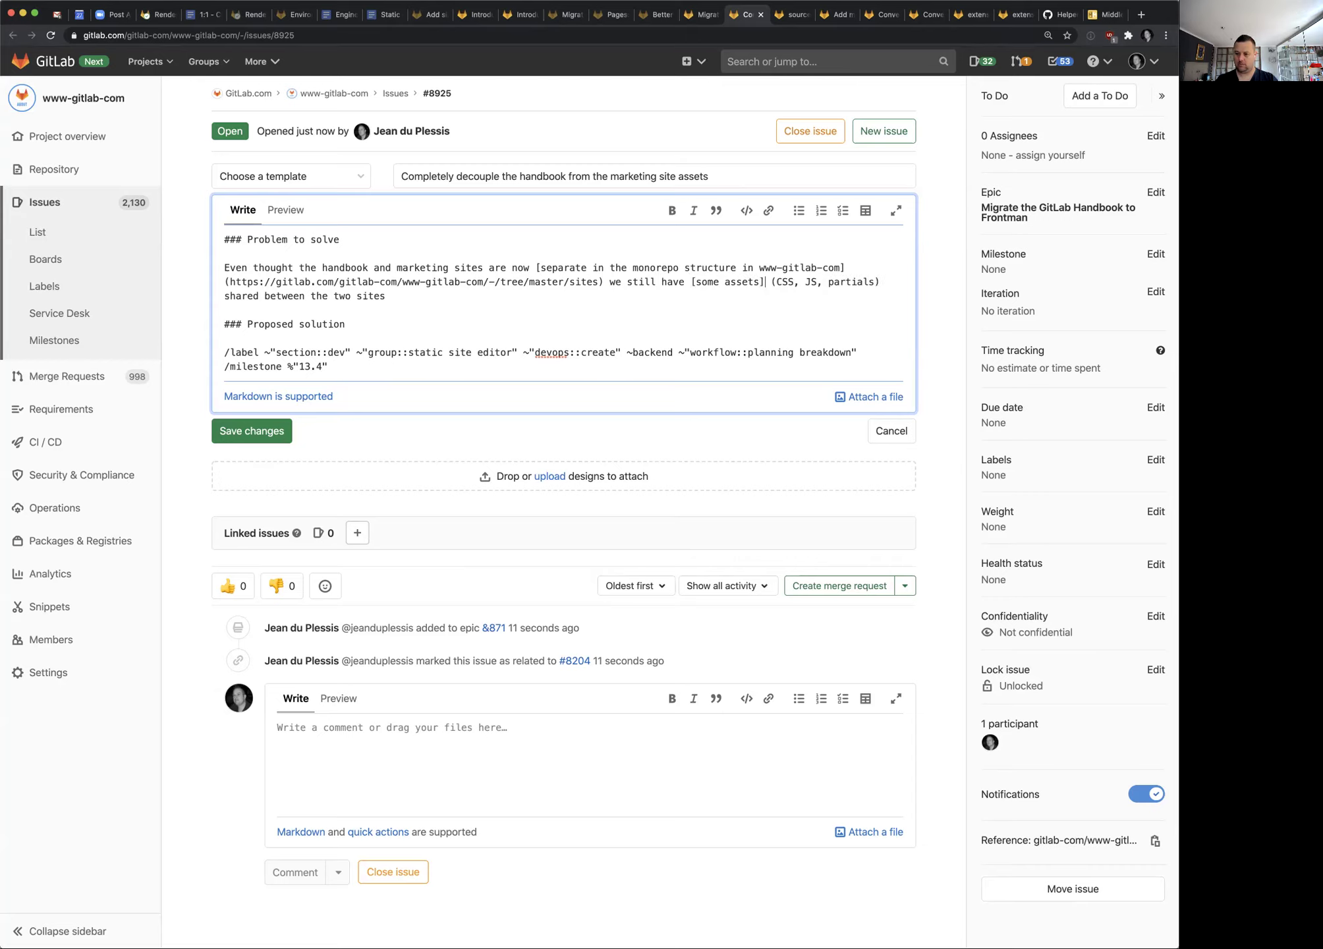
key("super+v")
type(")")
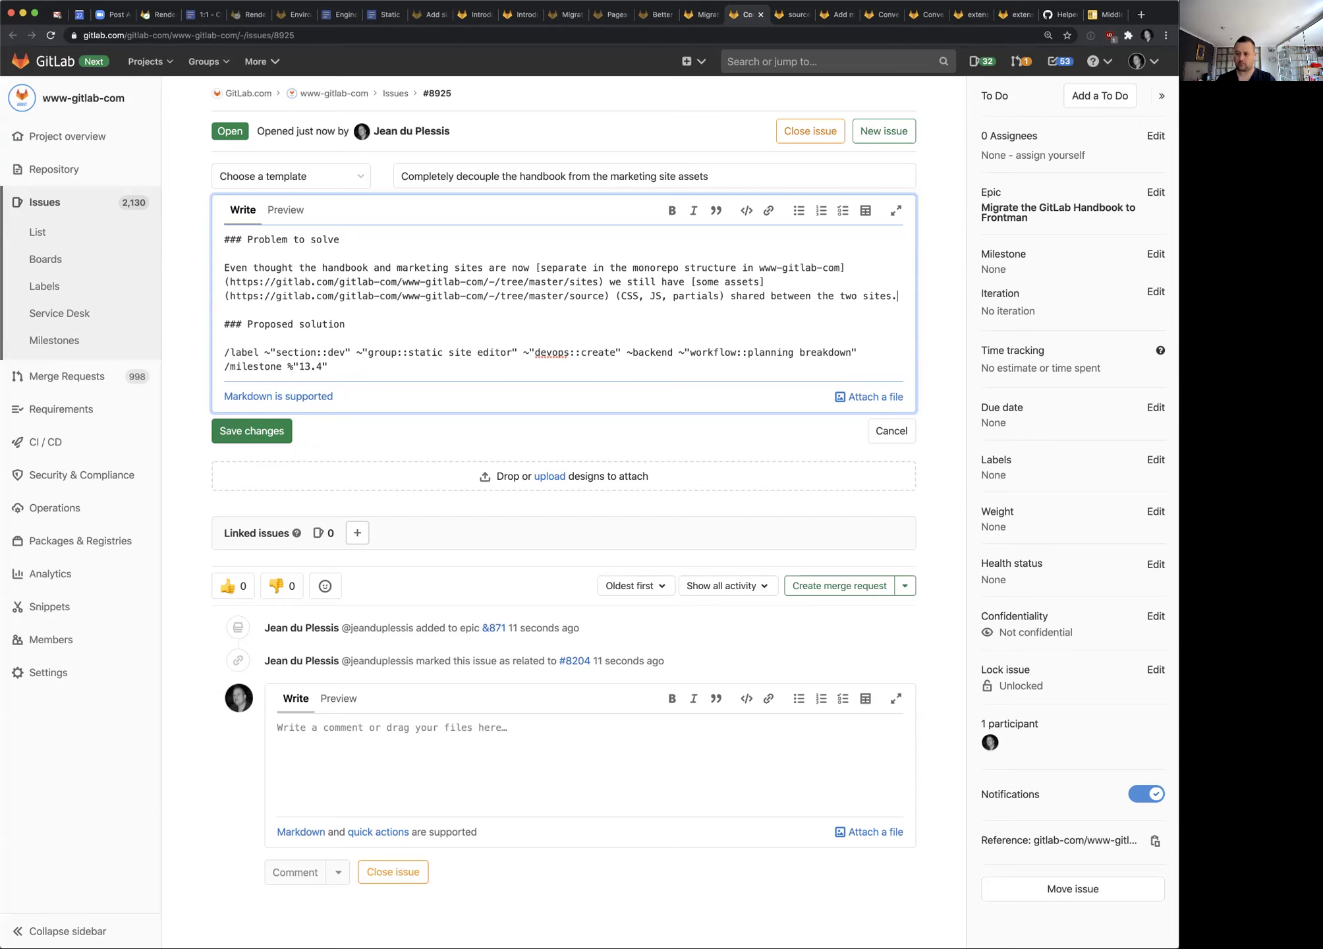
Add paragraphs on confusion over asset locations and build time configuration, and the need for clear separation
key("Return")
key("Return")
type("T")
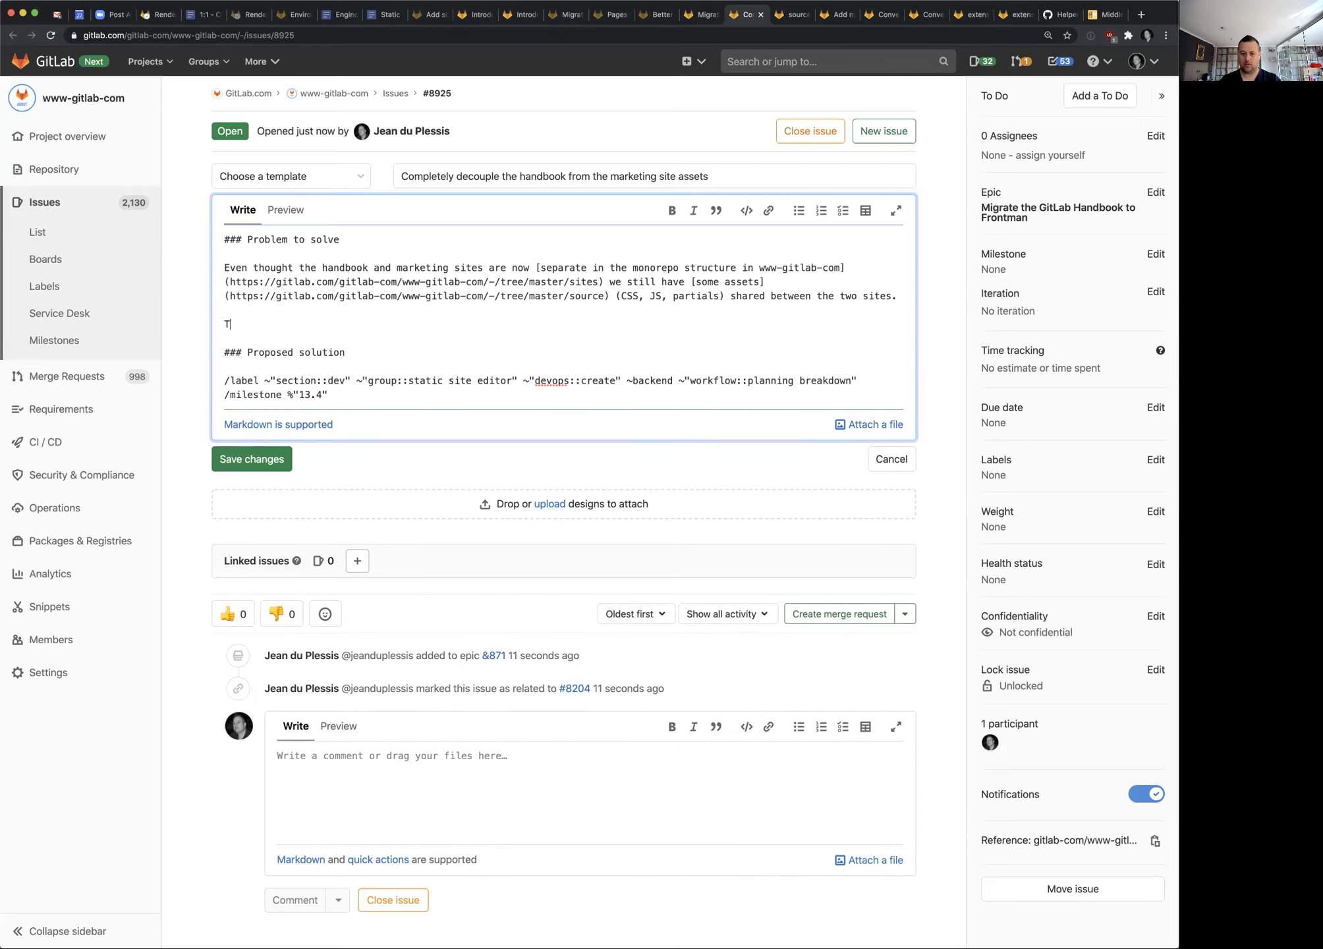
type("his complicates m")
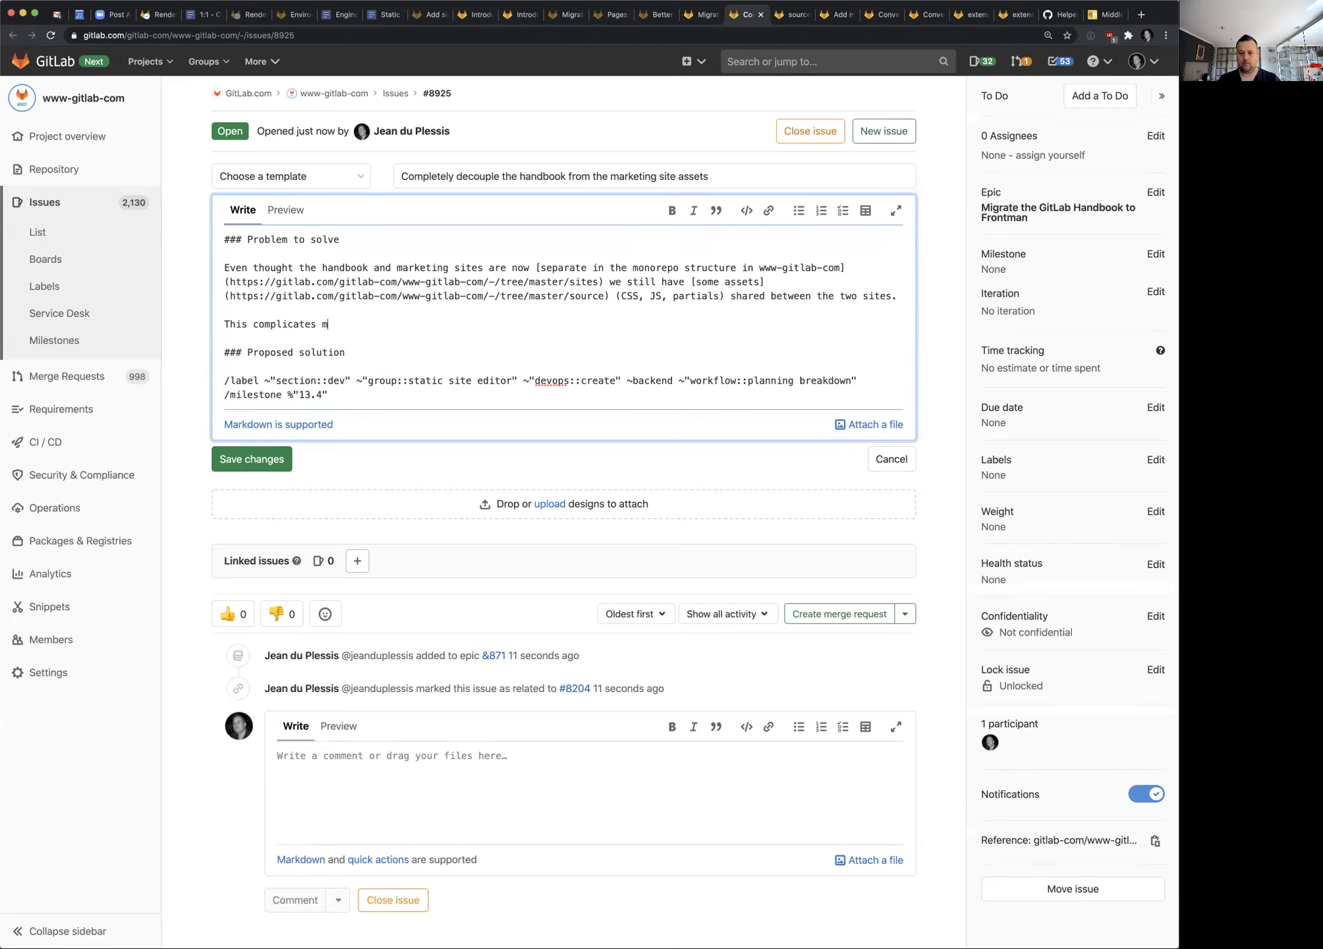
type("atters in terms ")
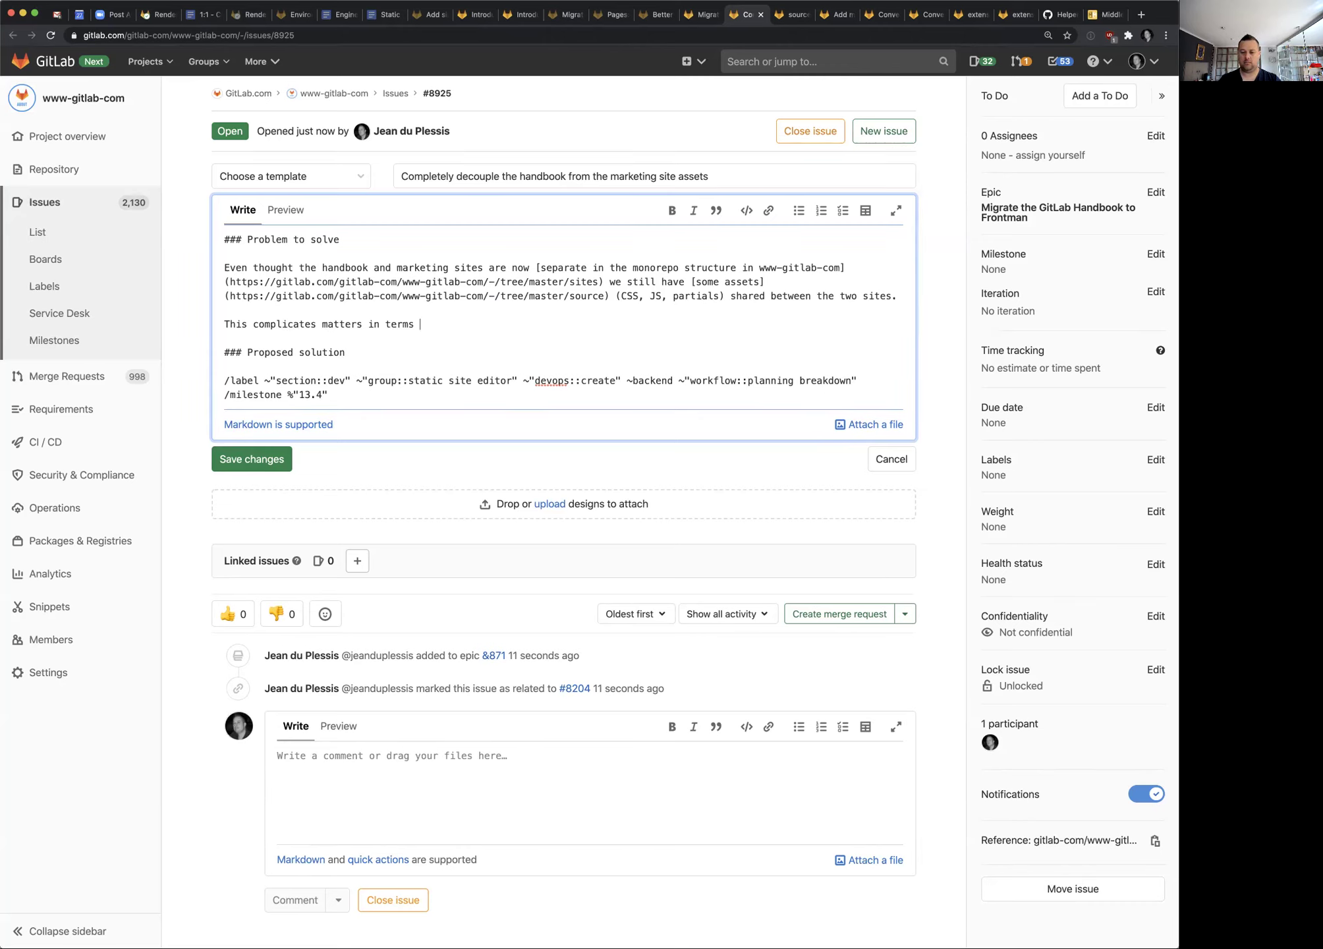
type("of user understanding of ")
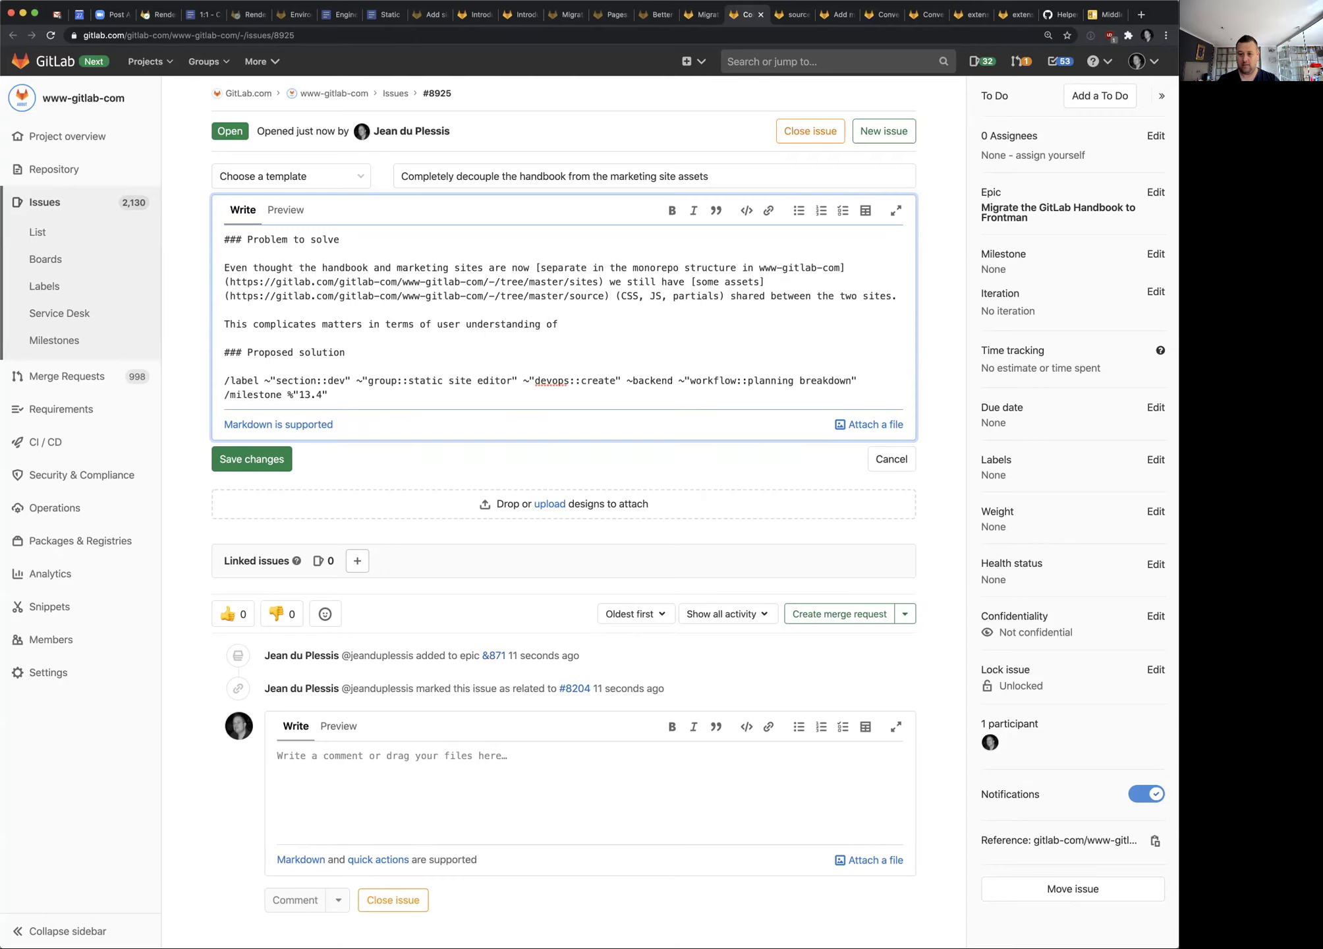
type("where resources")
key("alt+BackSpace")
type("assets are located as well")
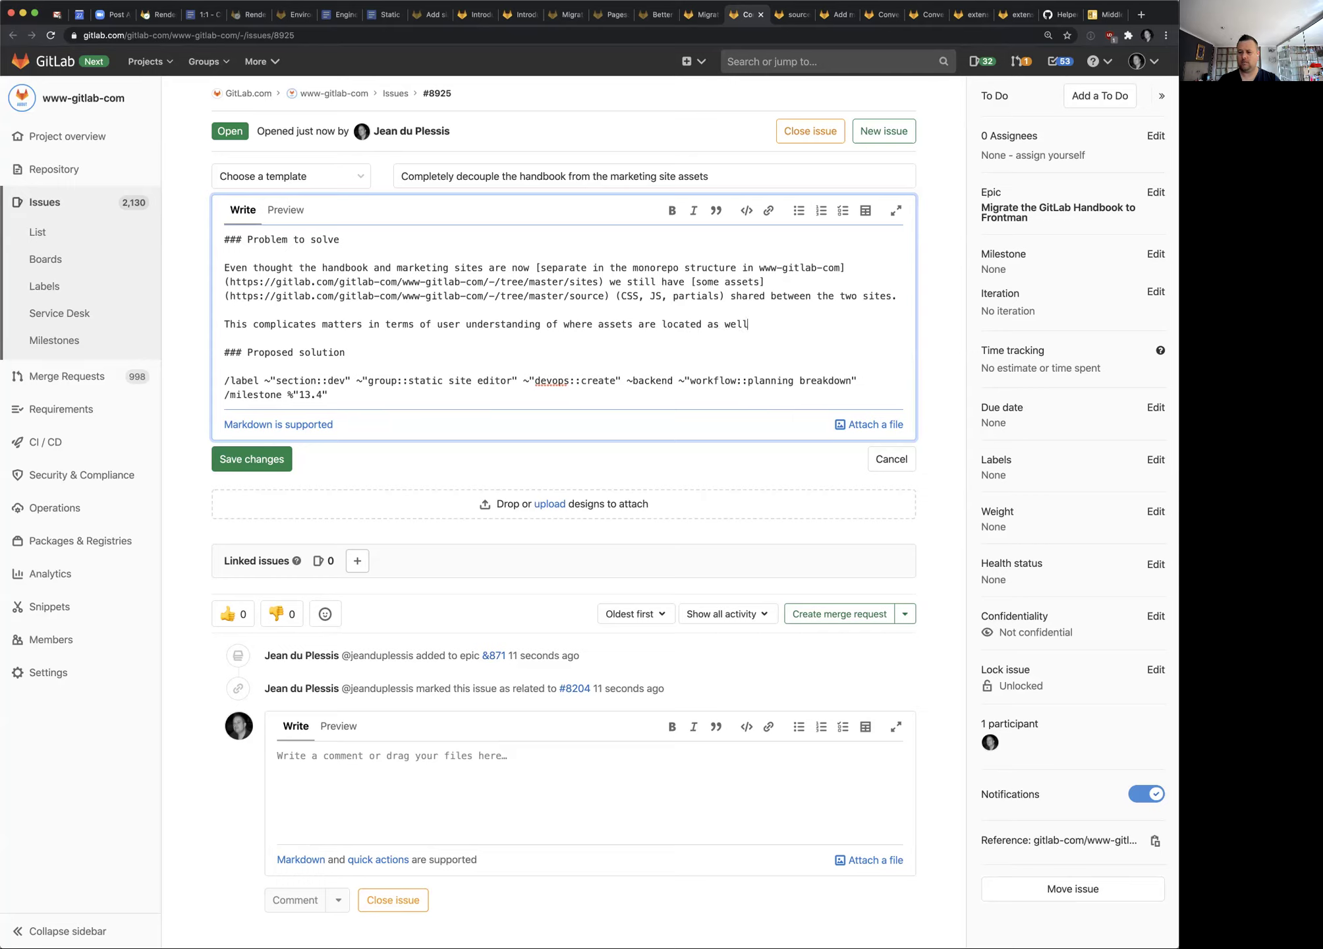
type(" as build time configuration.")
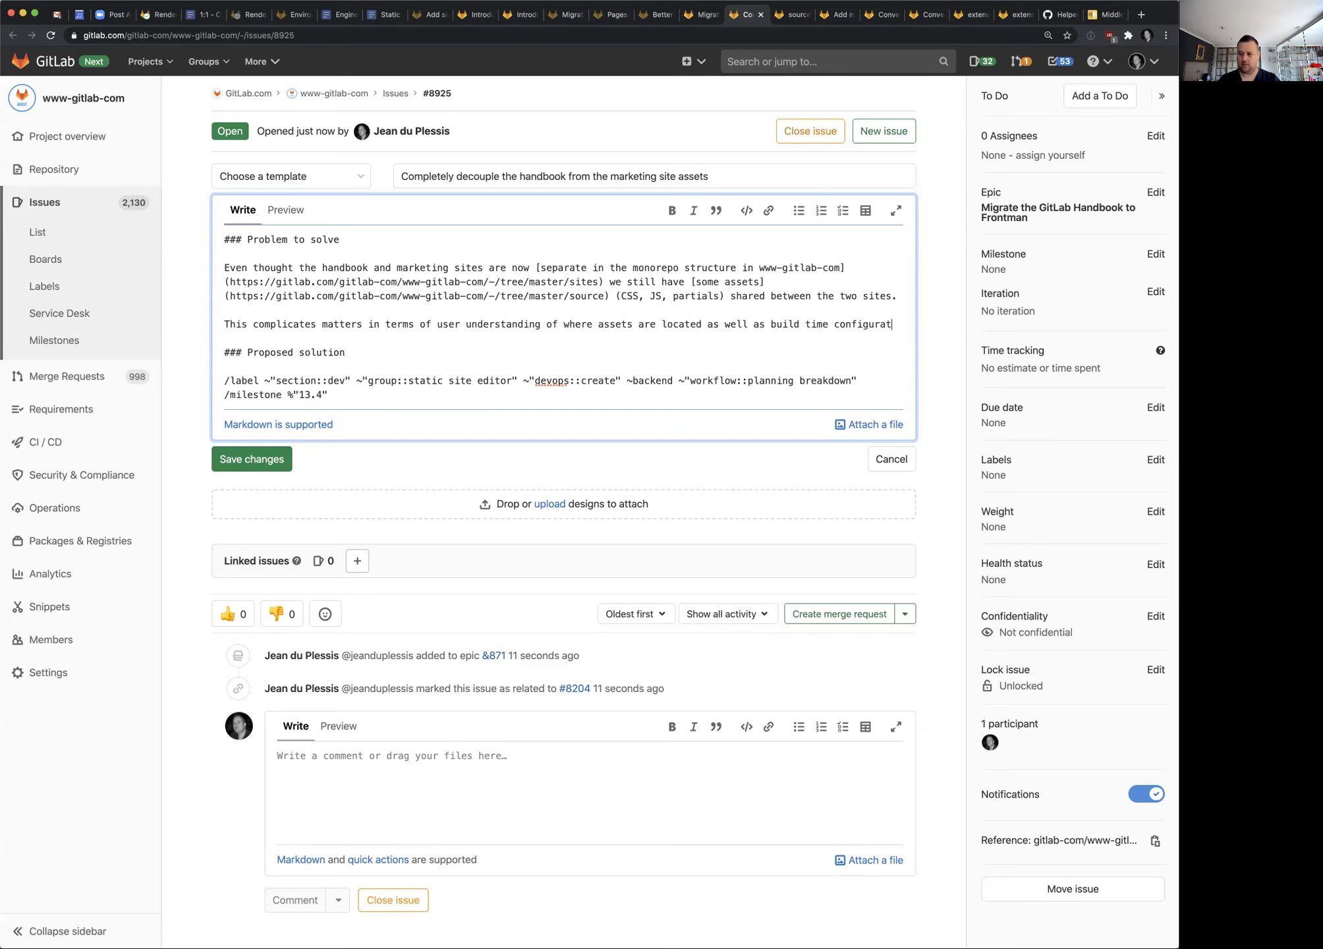
key("Return")
key("Return")
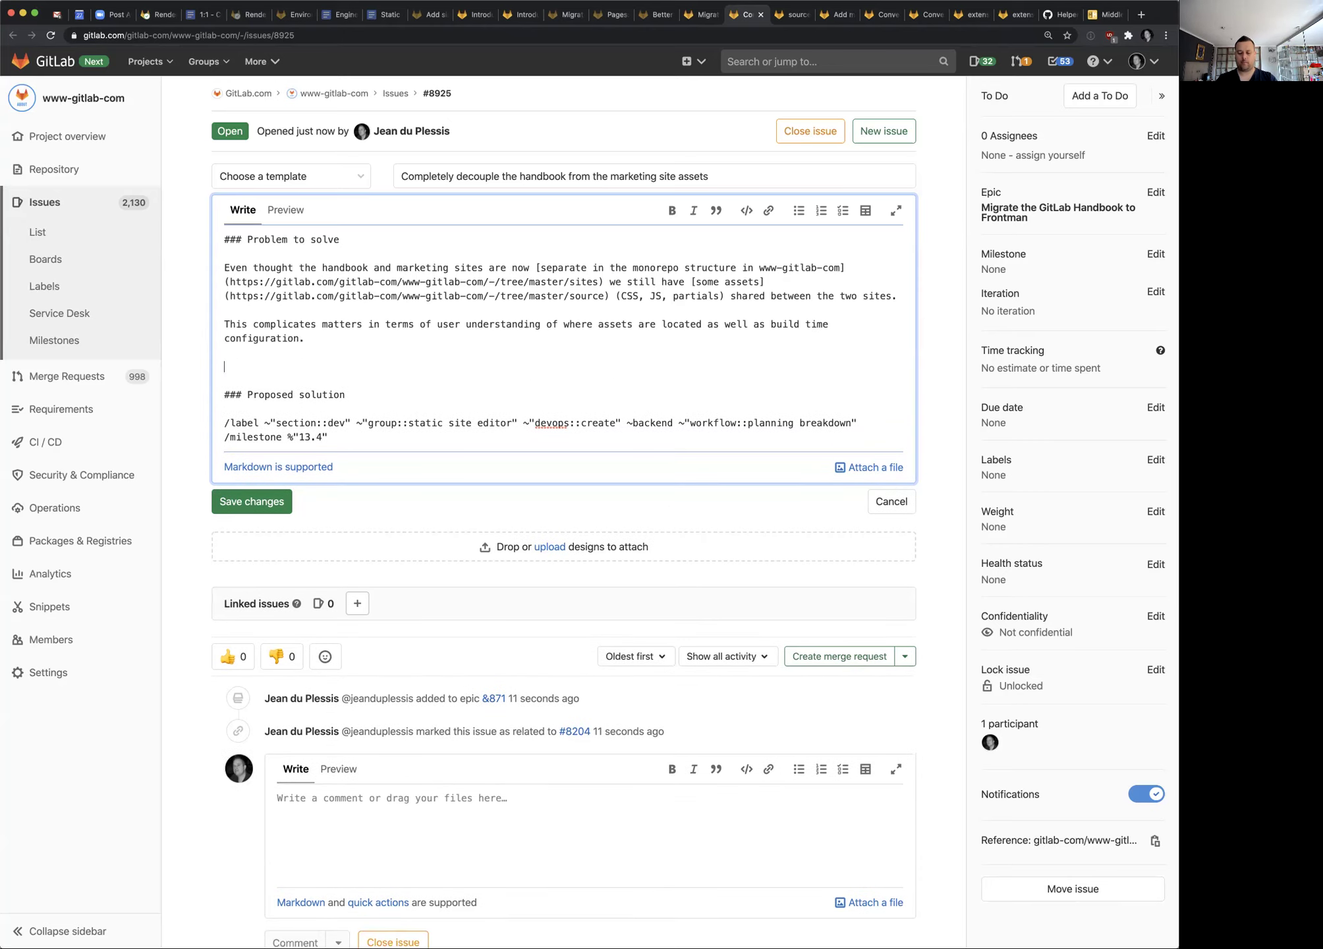
type("Coupled wi")
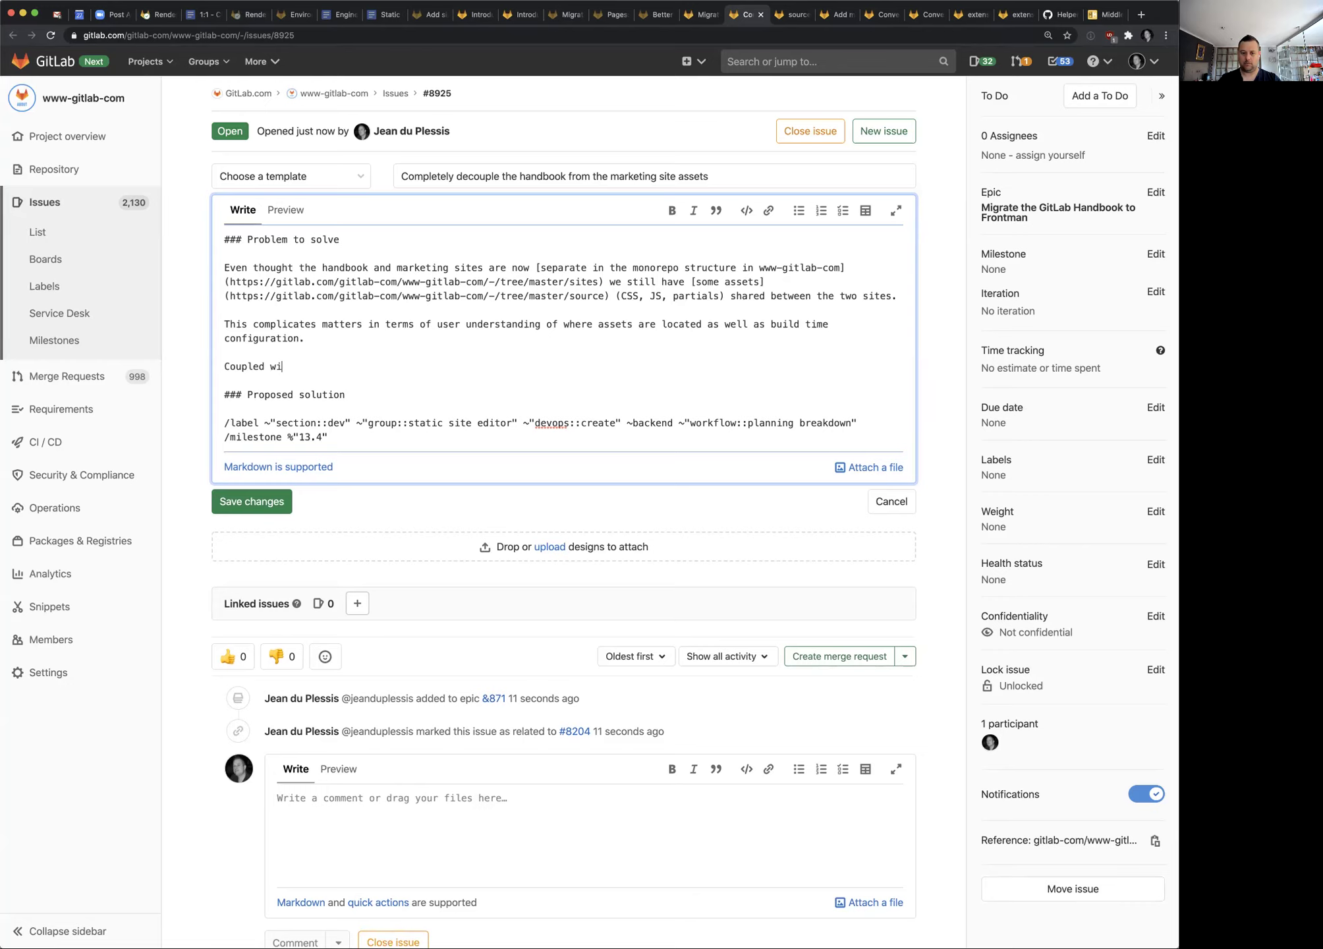
type("th the diverging direc")
type("t")
key("BackSpace")
type("dire")
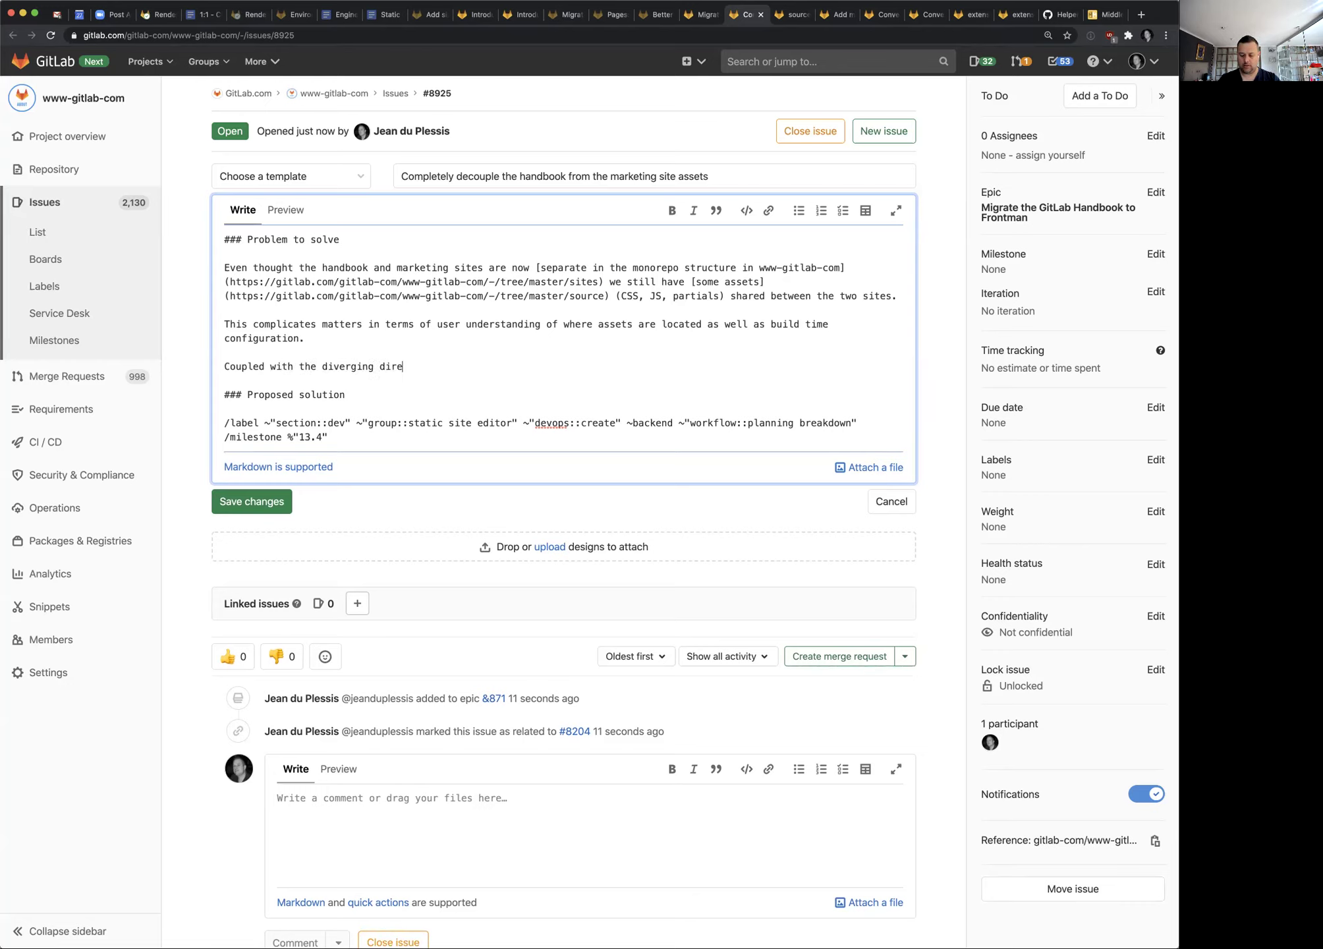
type("ctions that the handbook and mark")
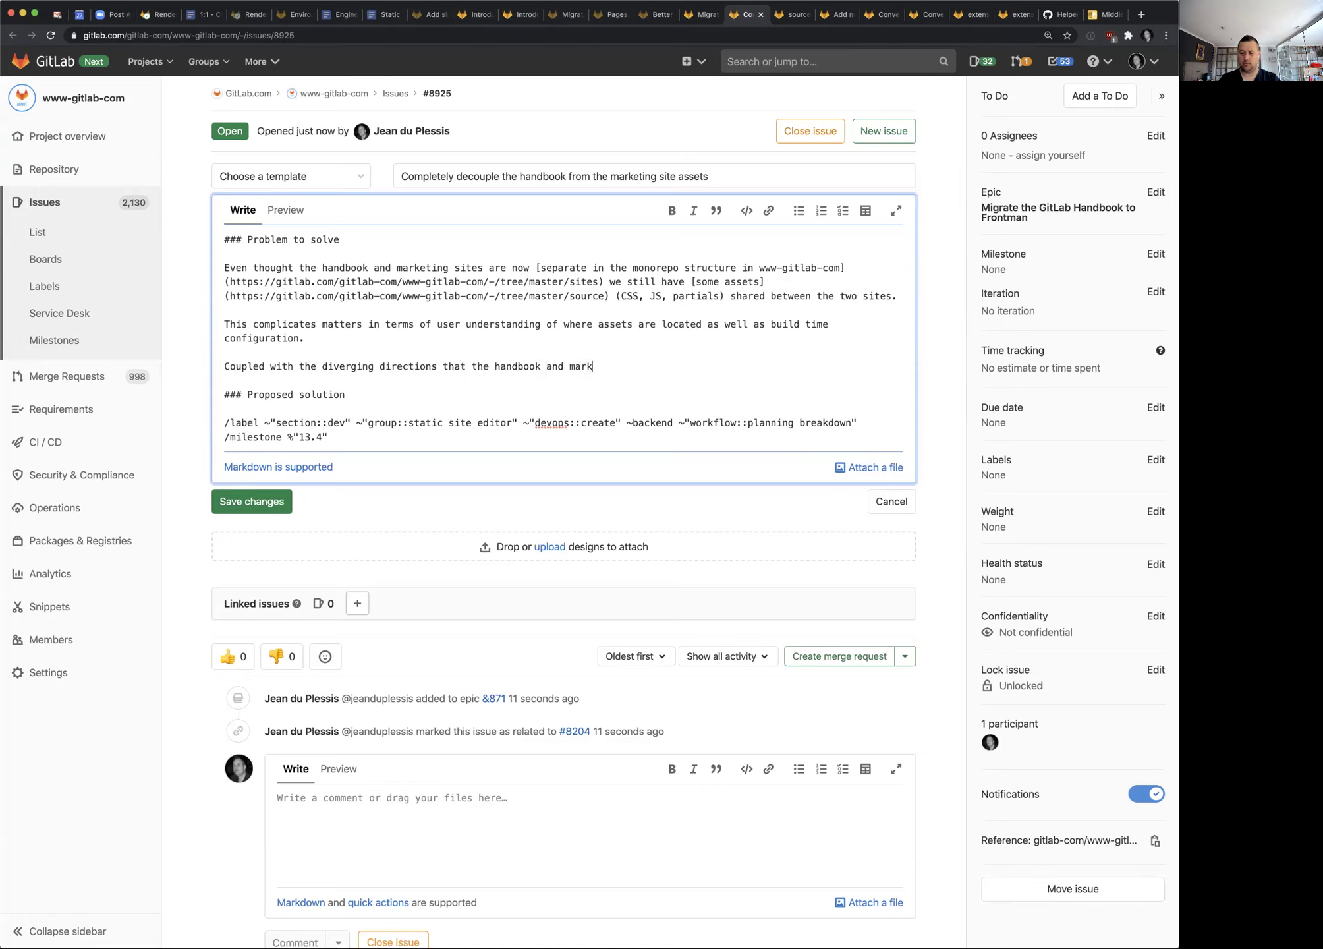
type("eting sites are going in, we should")
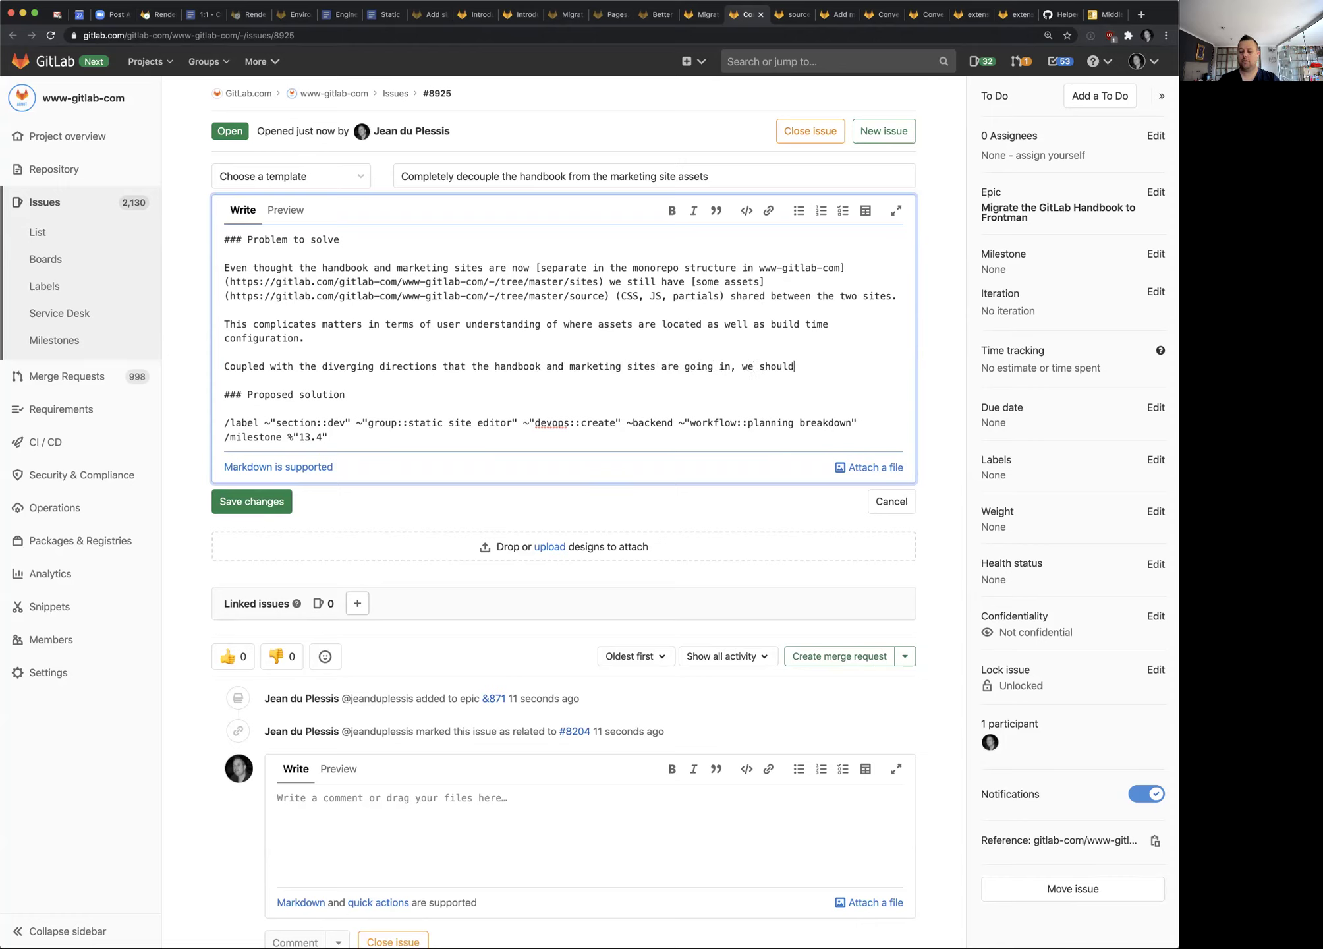
type(" provide clear separation ")
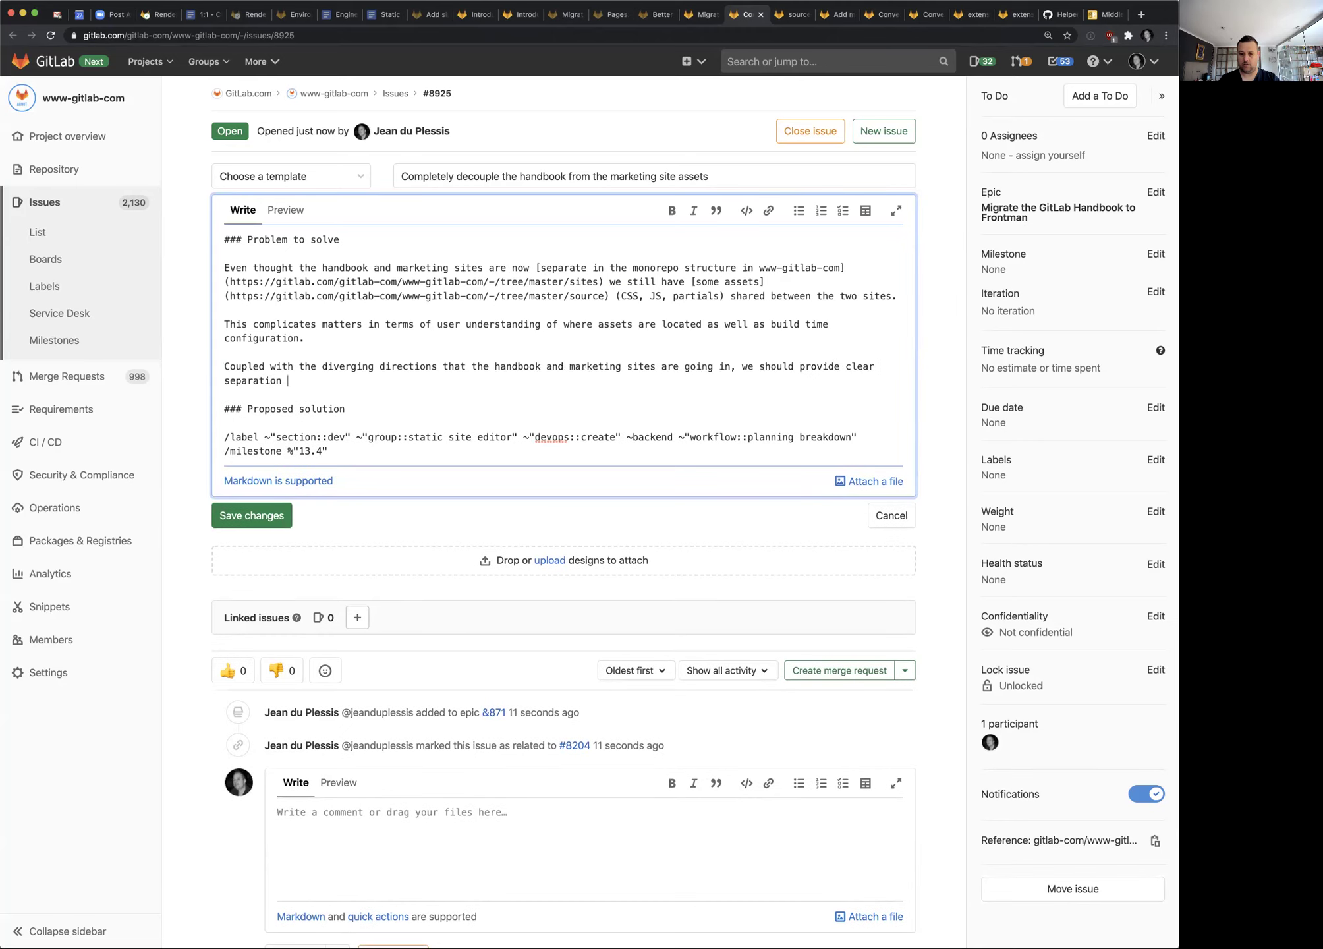
type("between the two sites.")
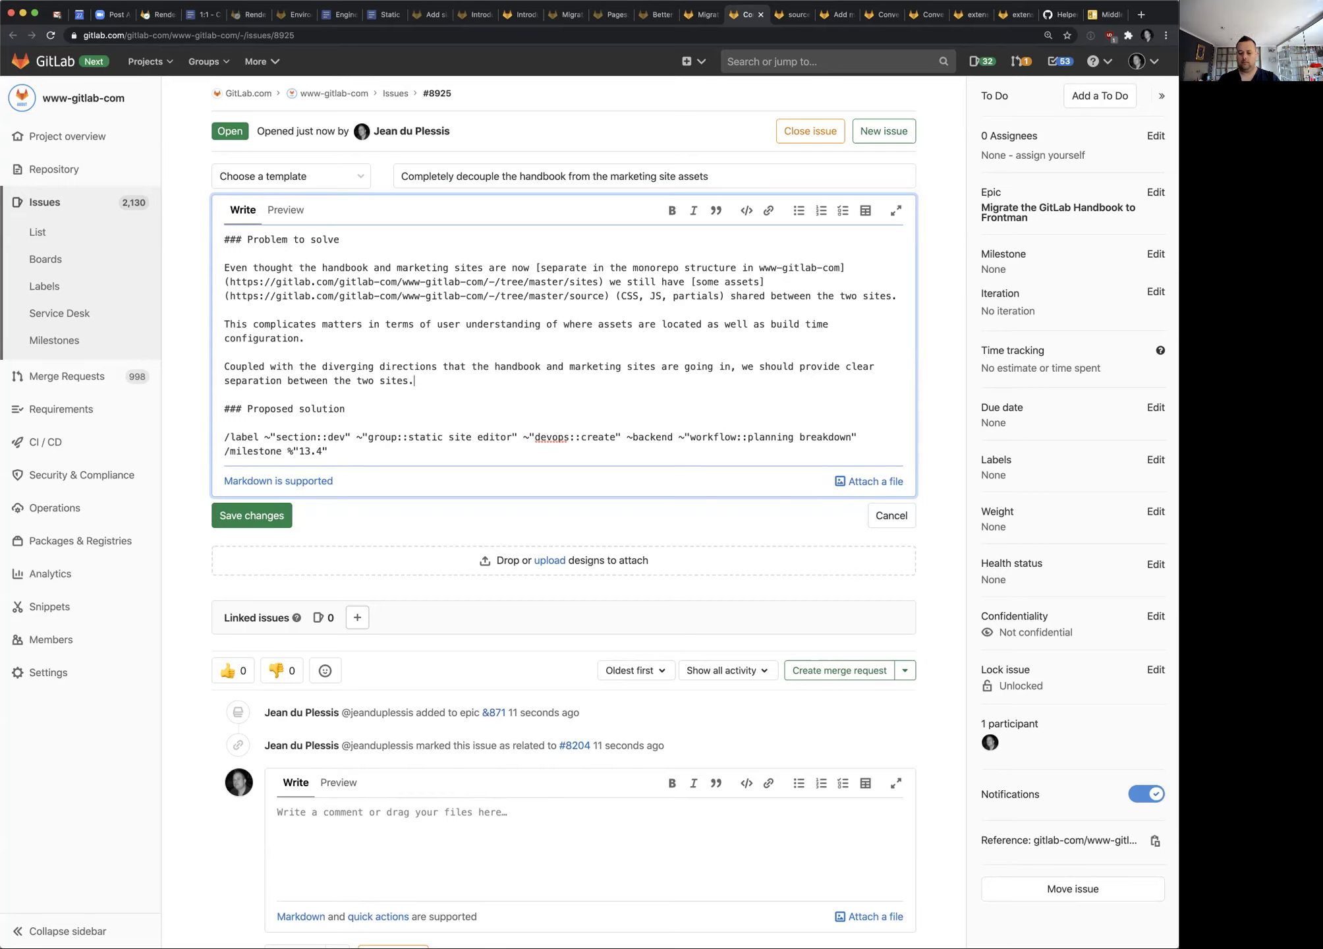
left_click(798, 14)
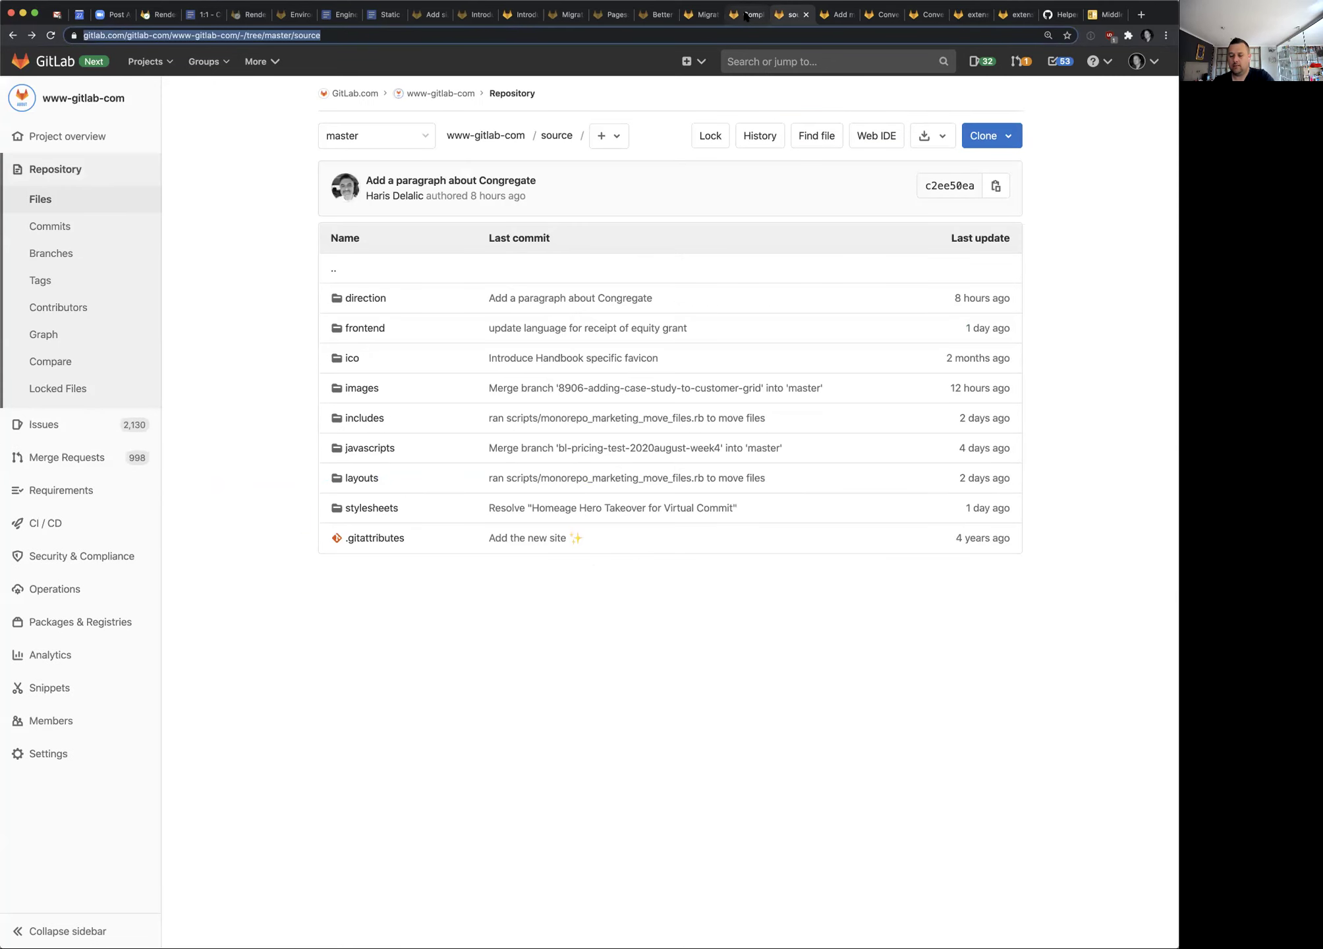
left_click(746, 14)
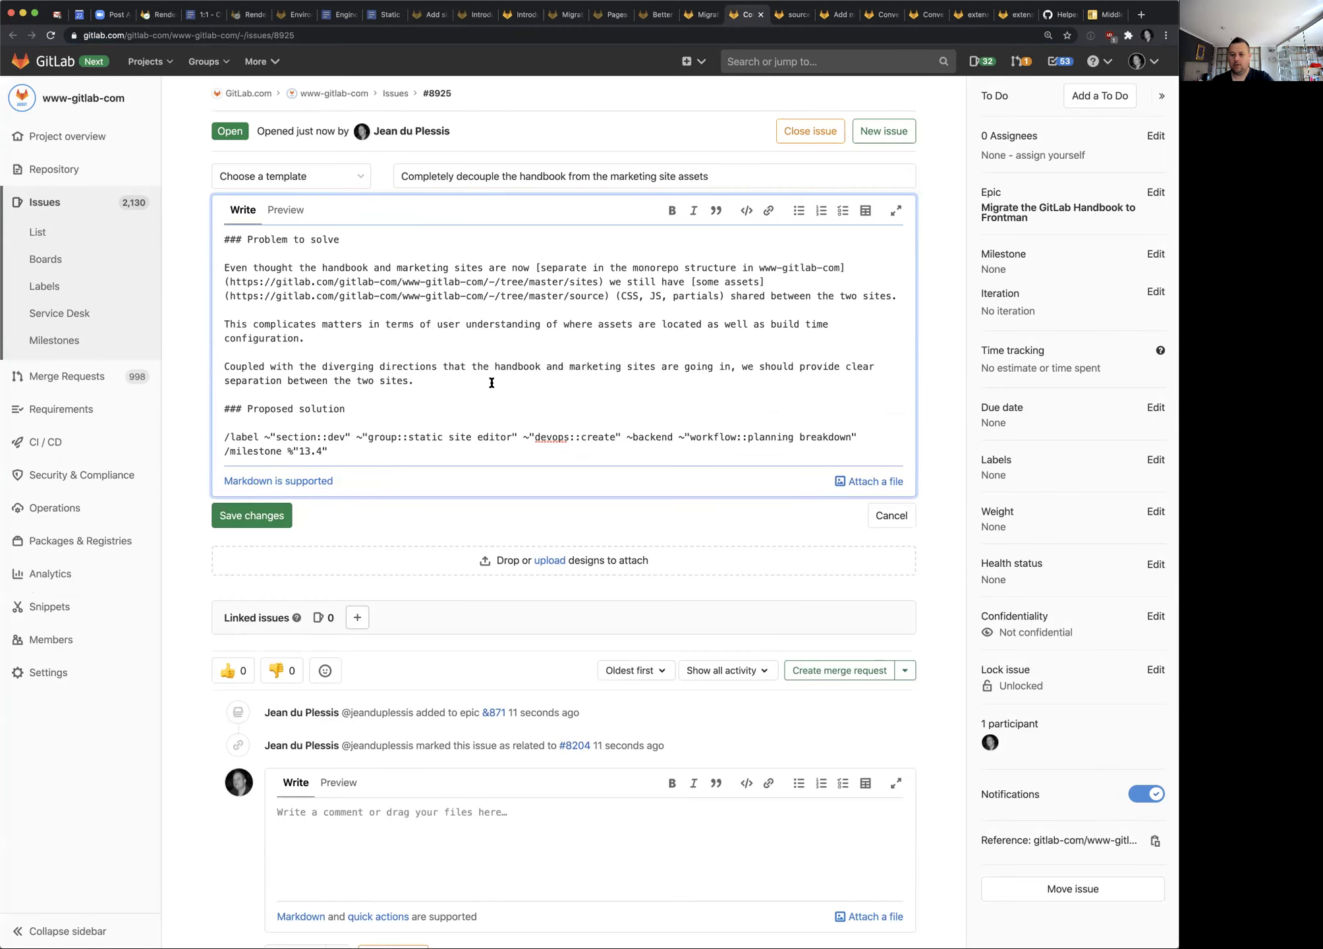
type("A hard rule sho")
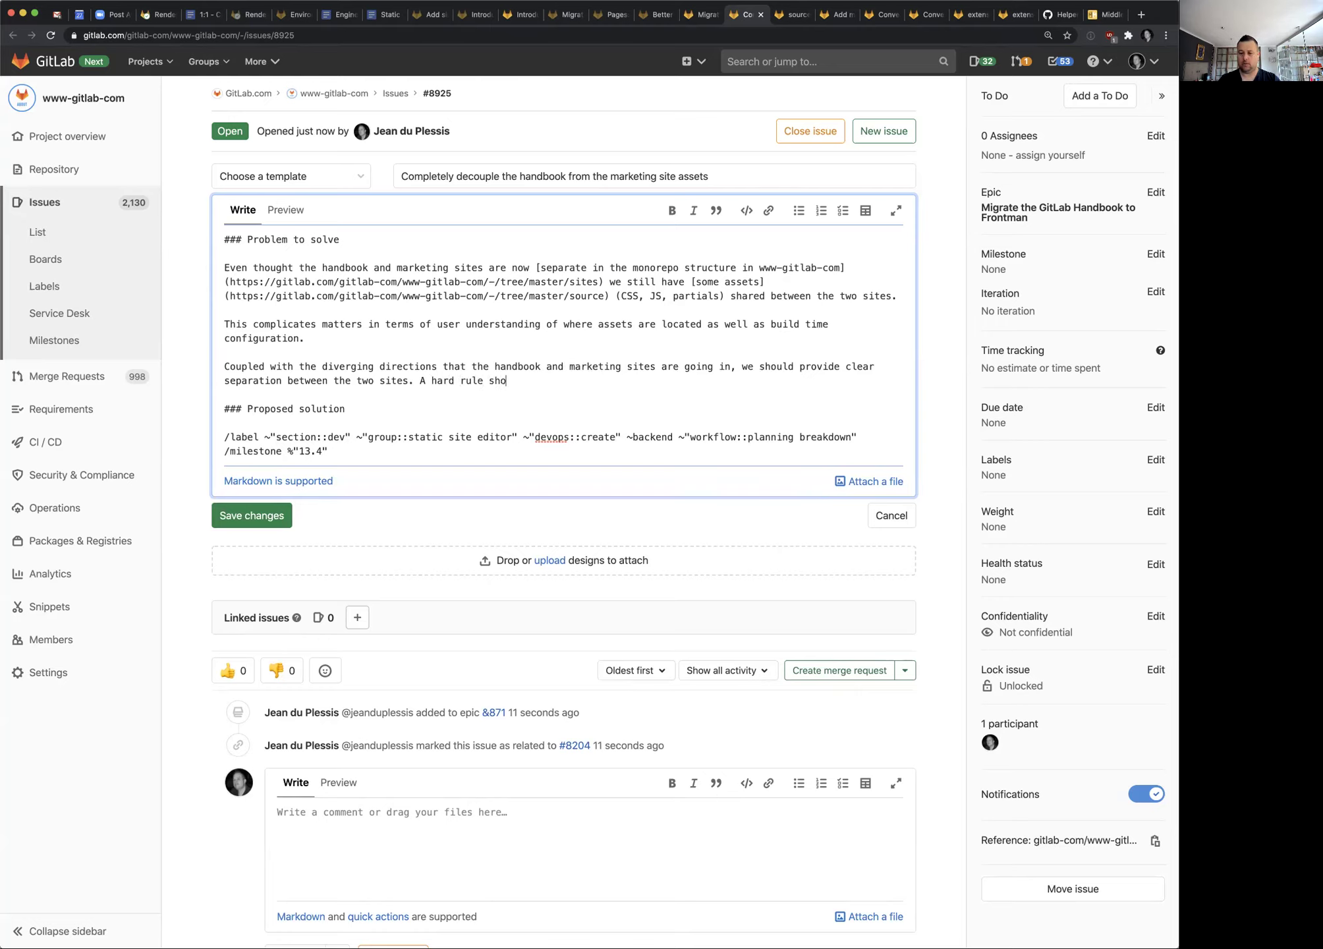
type("uld be established that no assets")
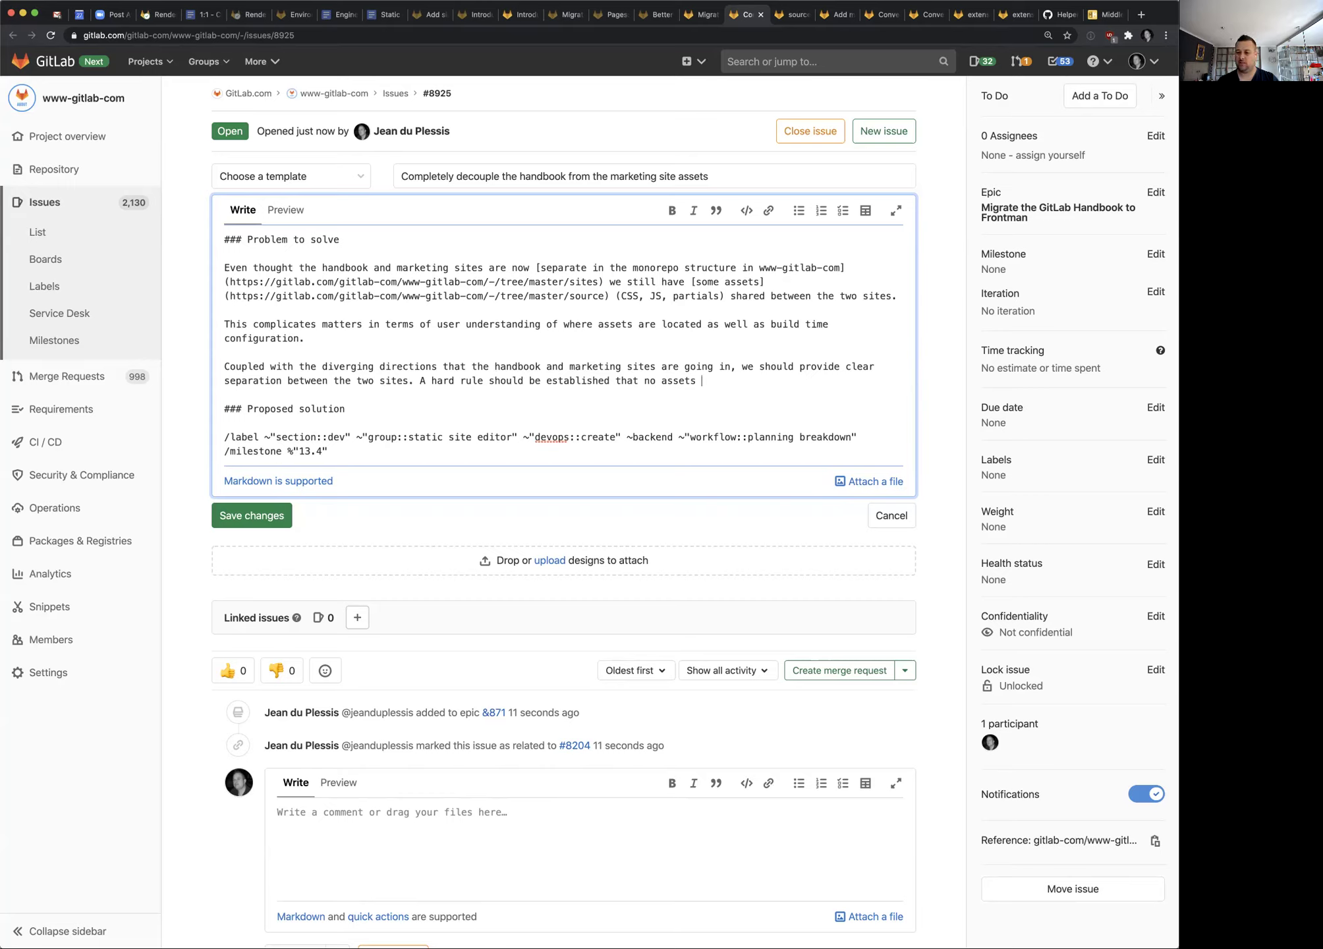
key("alt+shift+Left")
key("alt+shift+Left")
key("alt+shift+Left")
key("alt+shift+Left")
key("alt+shift+Left")
key("alt+shift+Left")
key("alt+shift+Left")
key("alt+shift+Left")
key("alt+shift+Left")
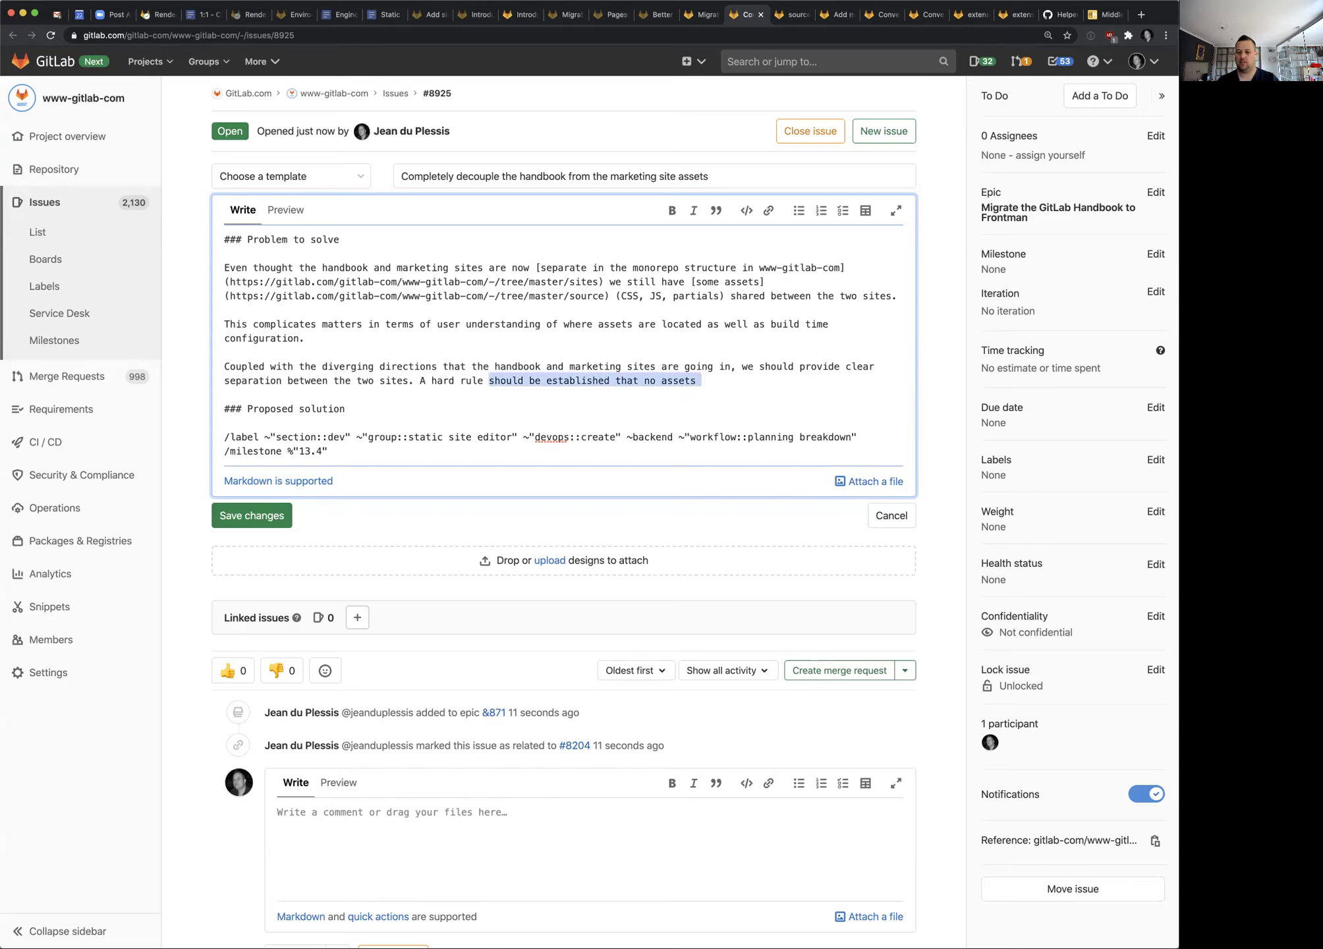
key("BackSpace")
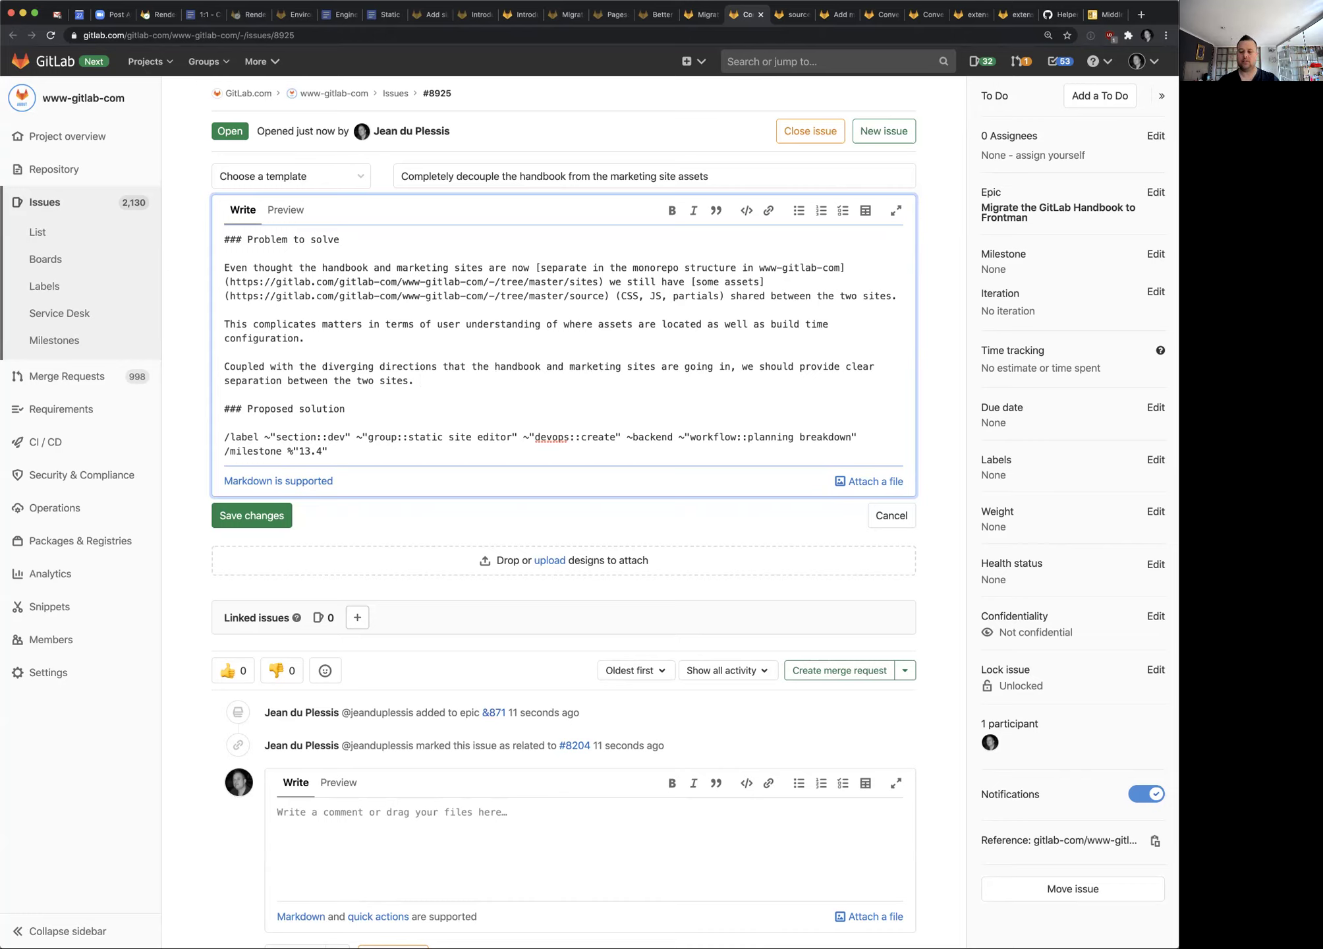
key("Return")
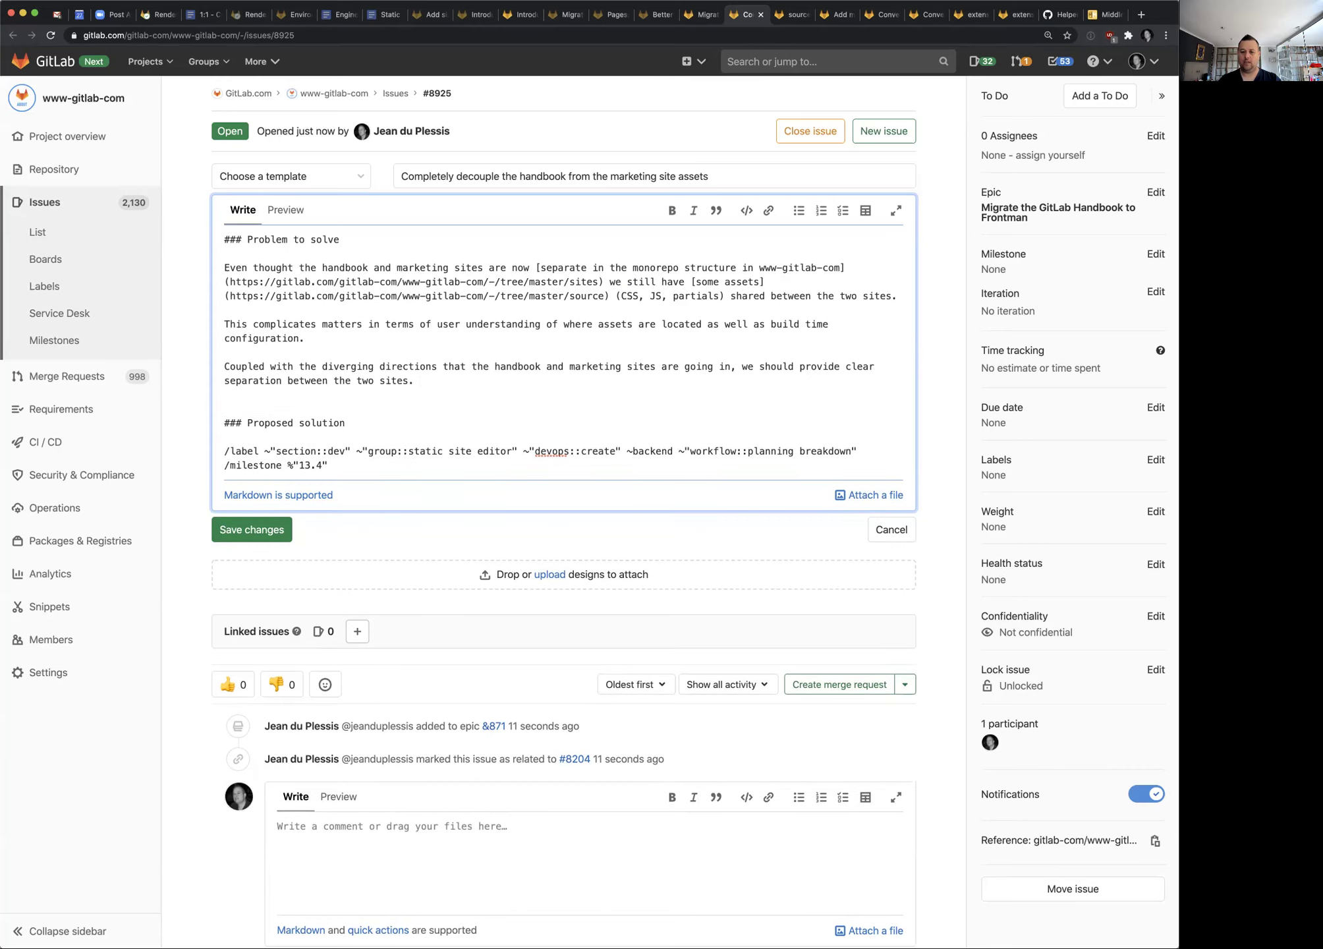
key("BackSpace")
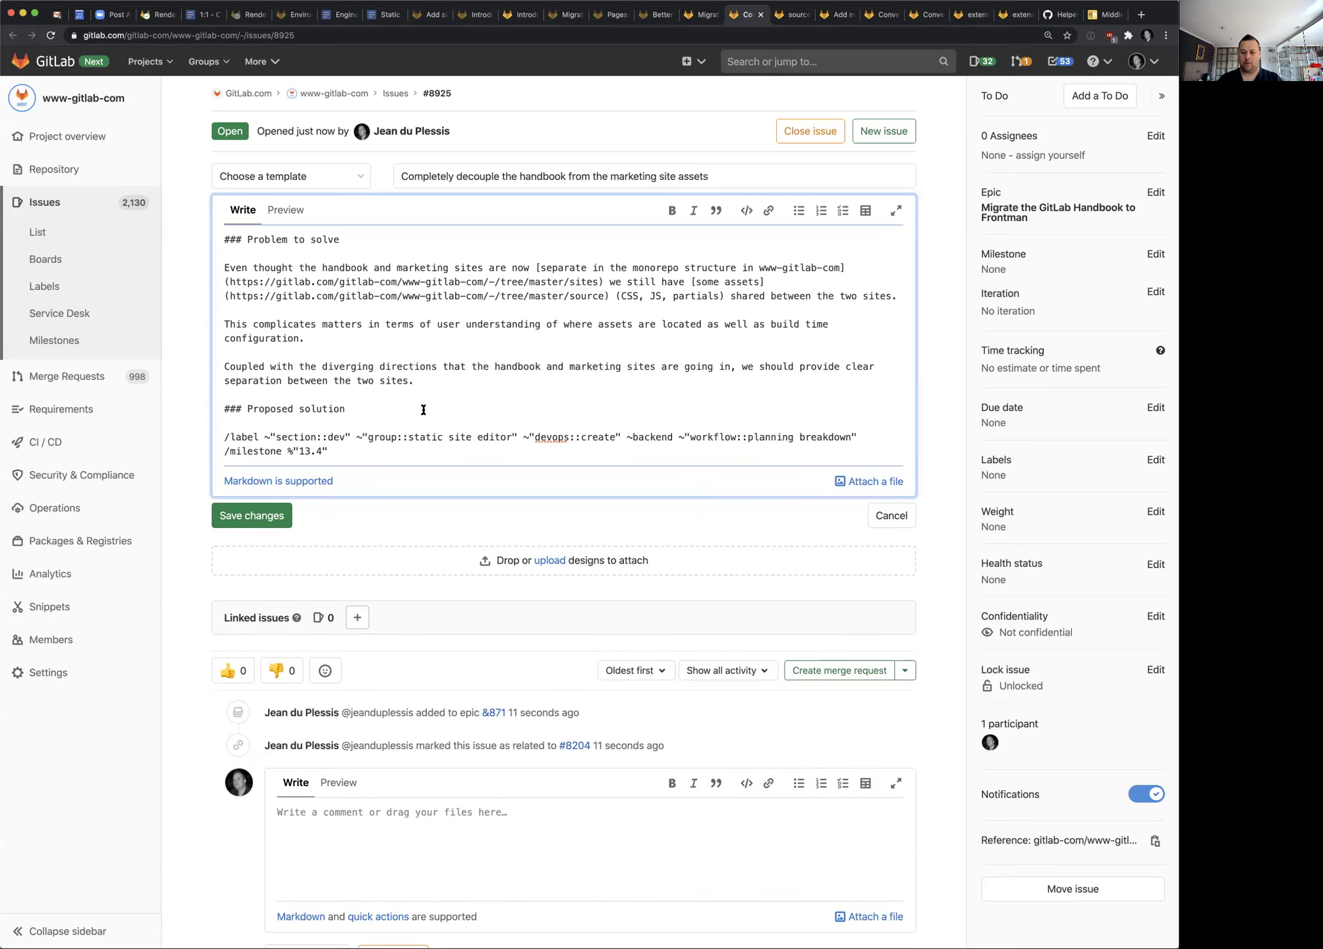
key("Return")
key("Return")
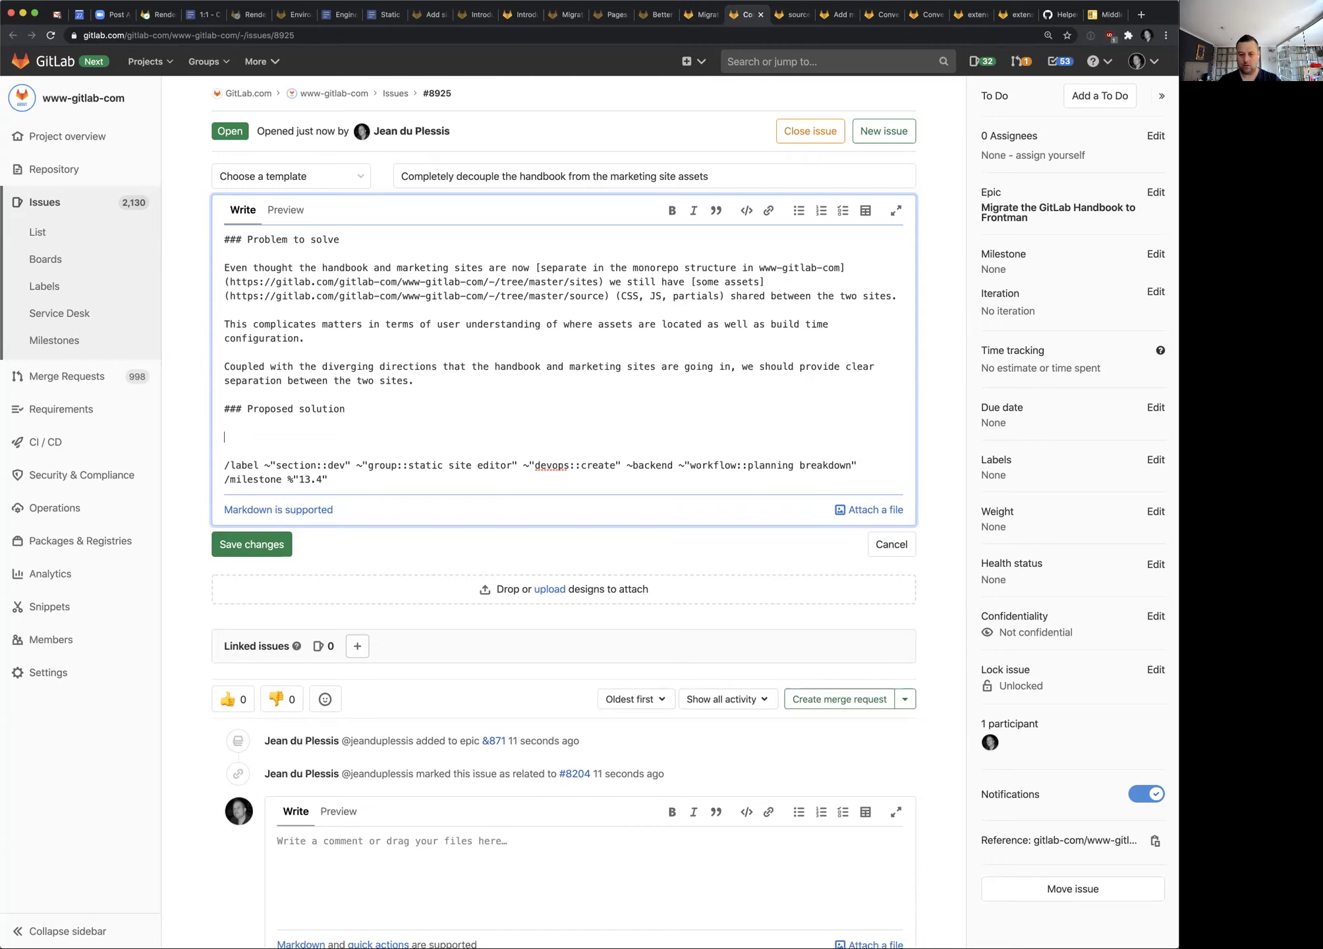
Write 'We duplicate from the current shared assets what is needed by the handbook into the handbook's site directory.'
type("Instead")
key("alt+BackSpace")
type("There is no eas")
key("super+BackSpace")
type("We copy from the current shared assets what is needed by the handbook")
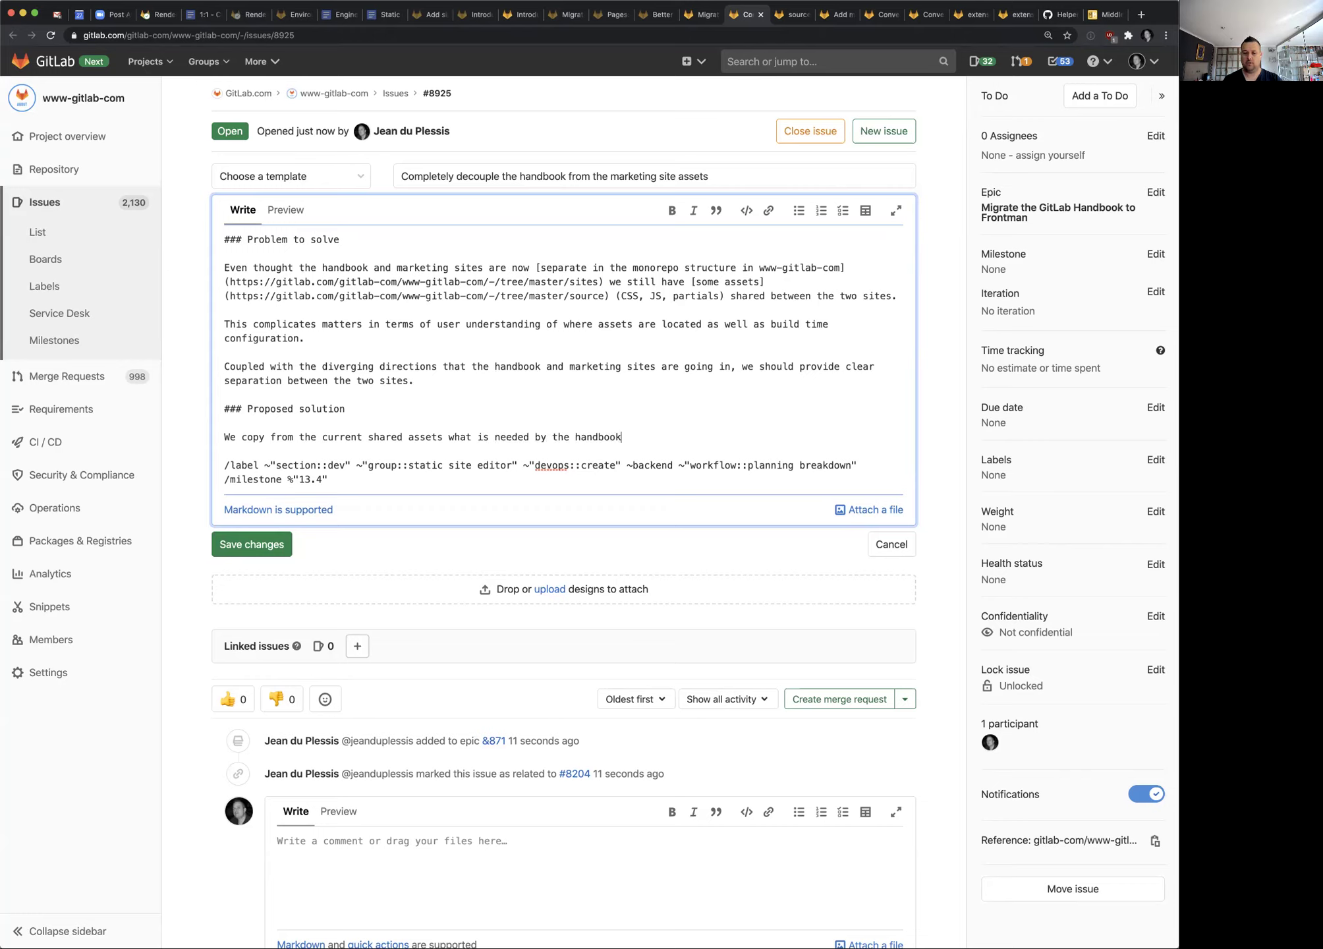
key("alt+shift+Left")
key("BackSpace")
type("duplicate")
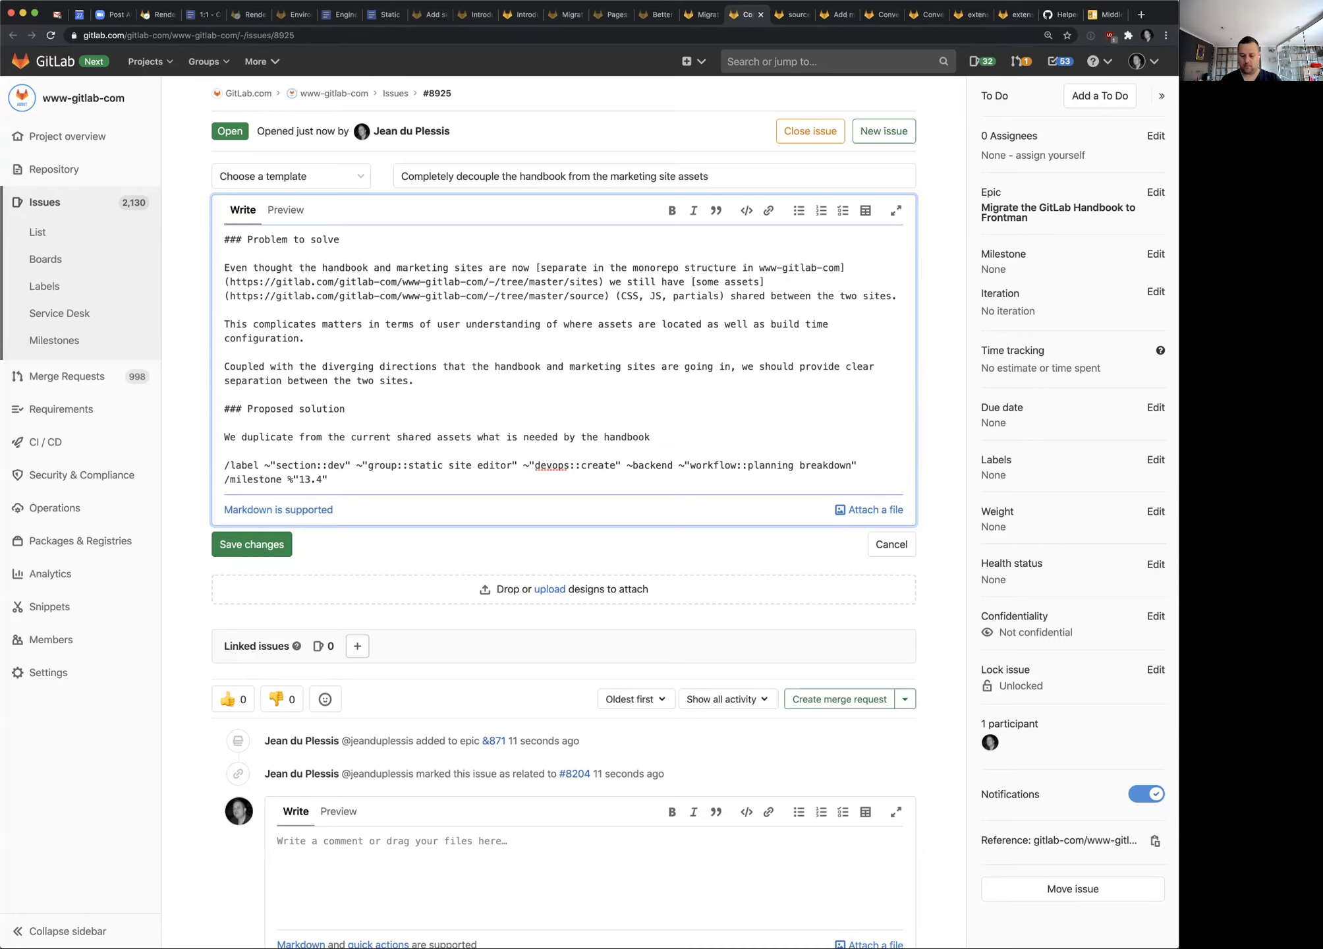
type("into the handbo")
key("alt+BackSpace")
type("handbooks")
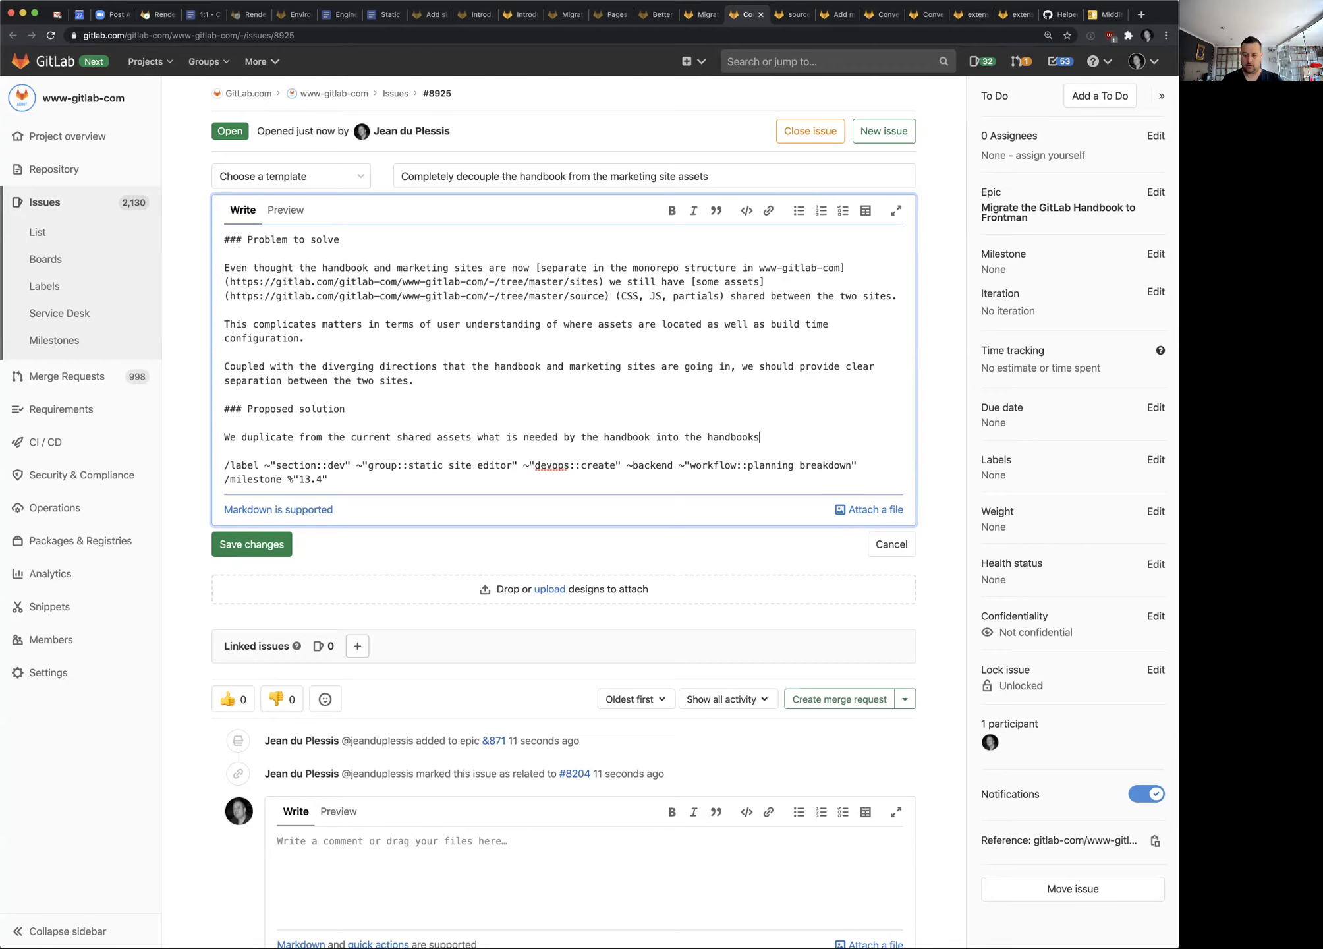
key("BackSpace")
type("';")
type("s")
type(" site di")
type("rectory.")
Number it as step 1 and add step 2: 'We move all shared assets into the marketing site's directory.'
key("super+Left")
type("1.")
key("super+Right")
key("Return")
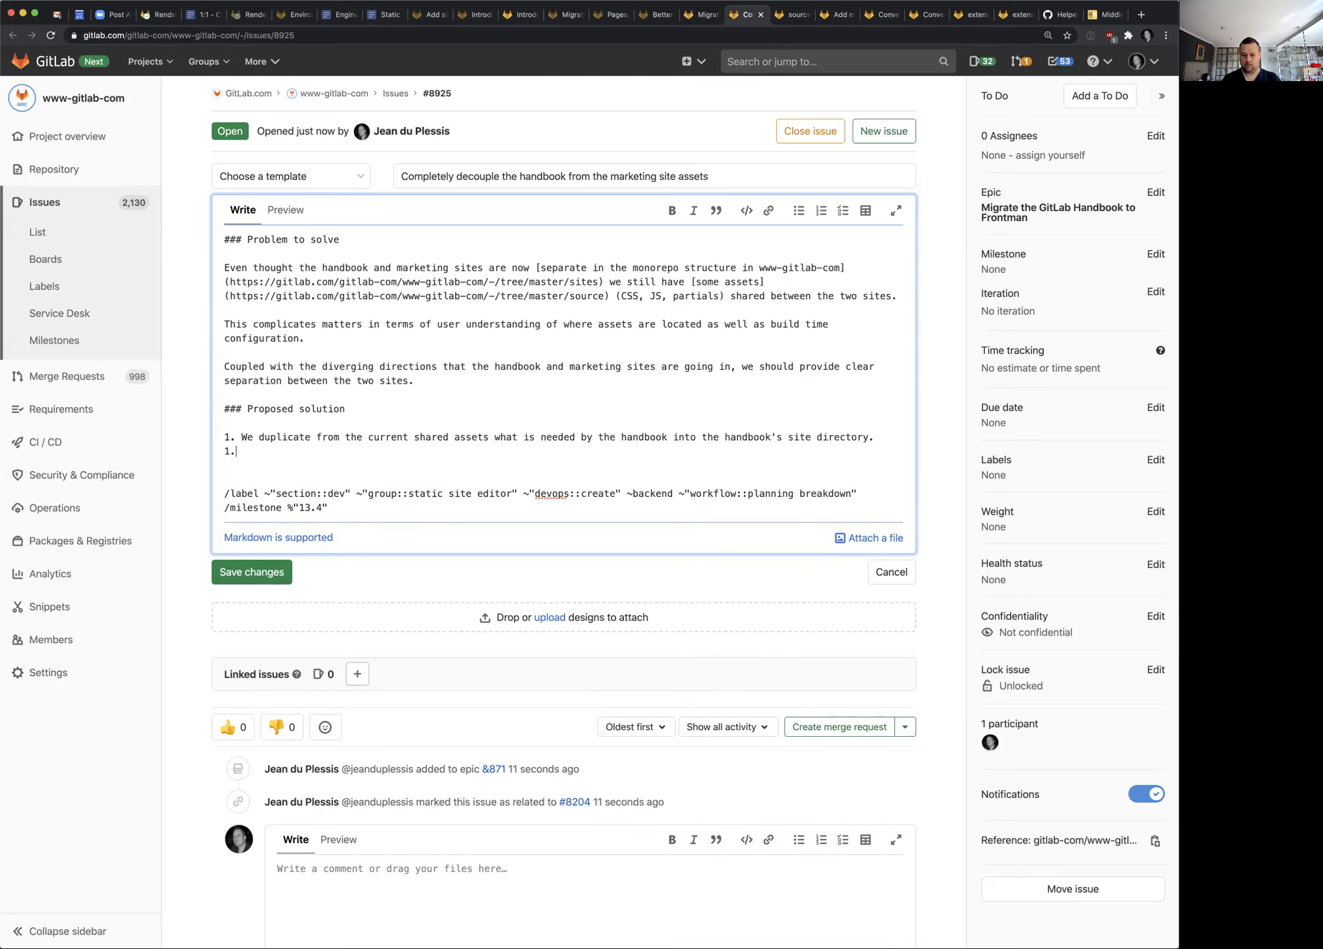
type("We move all shared assets")
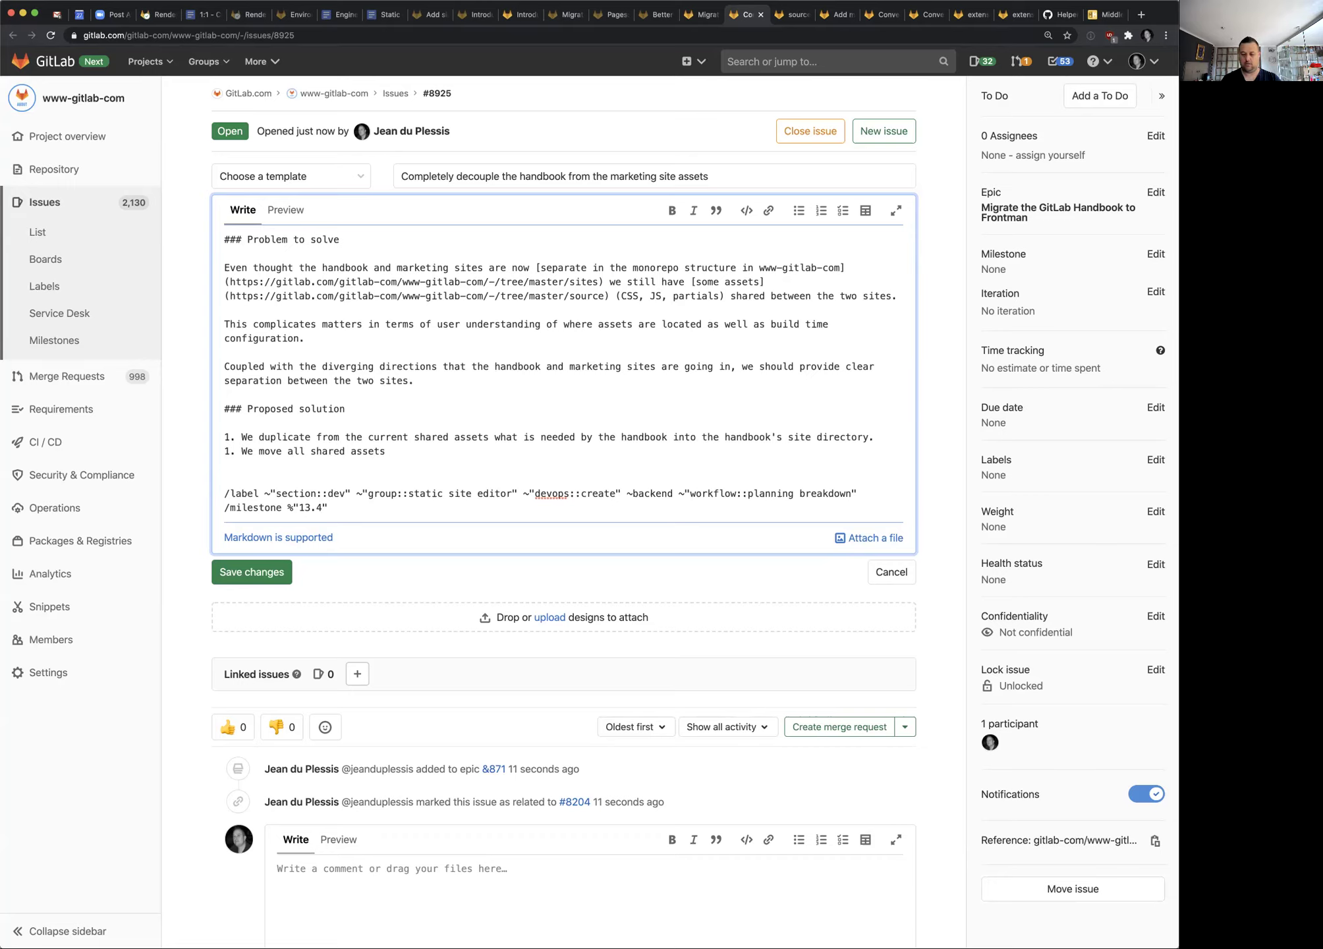
type(" into the marketing site 's ")
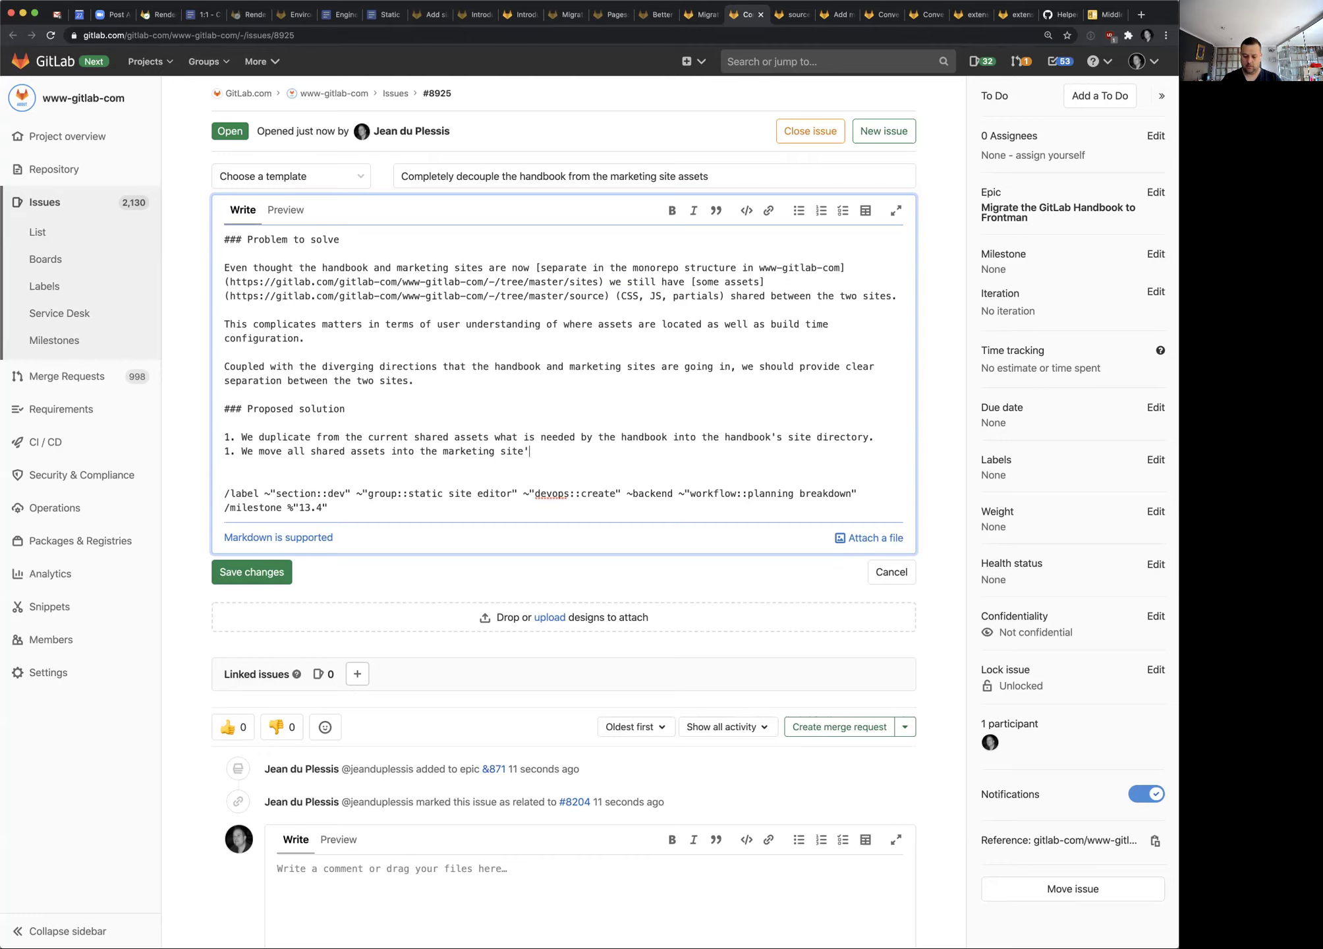
type("directory.")
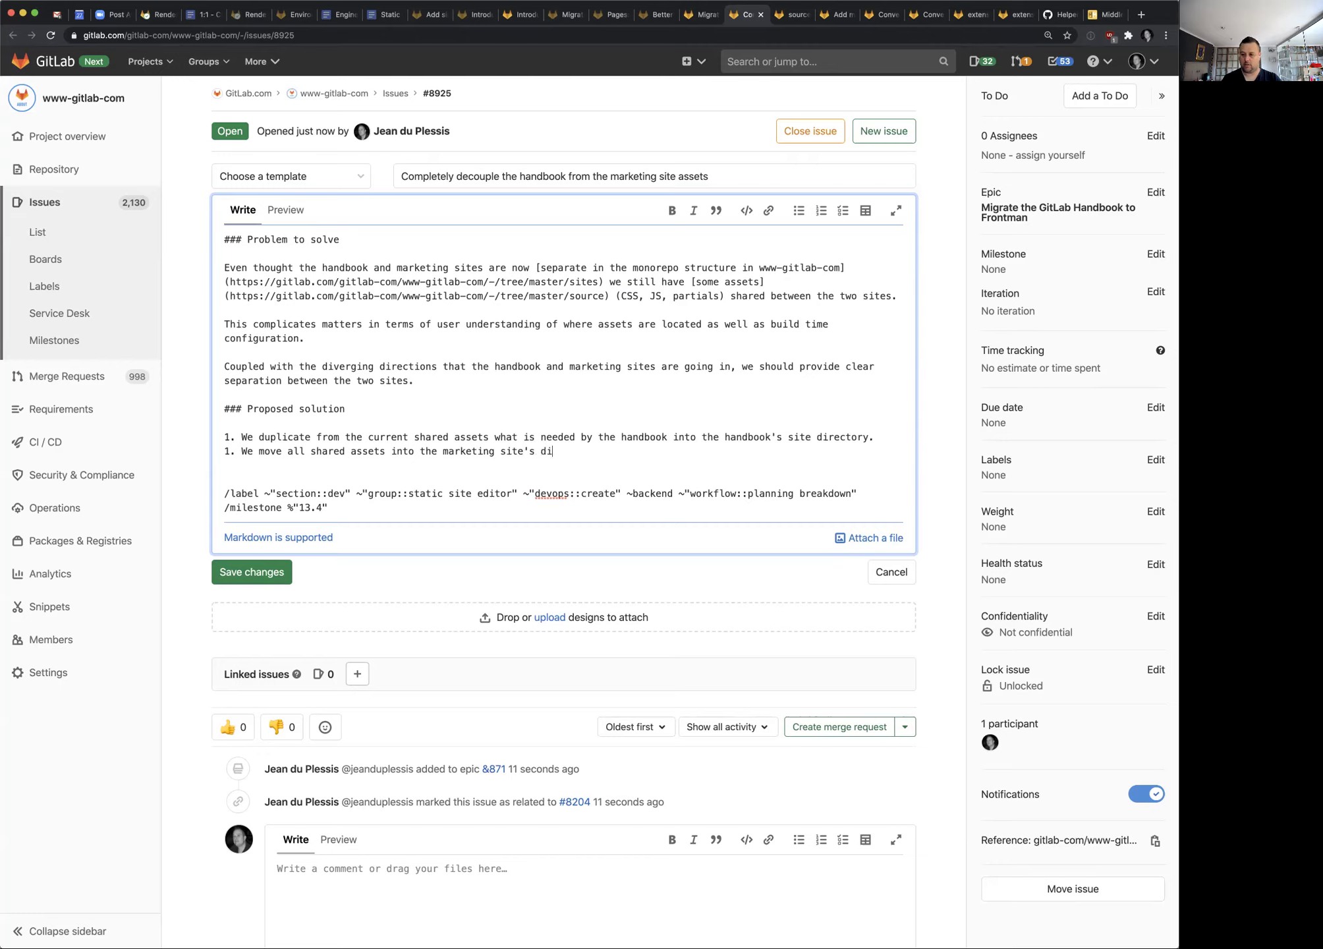
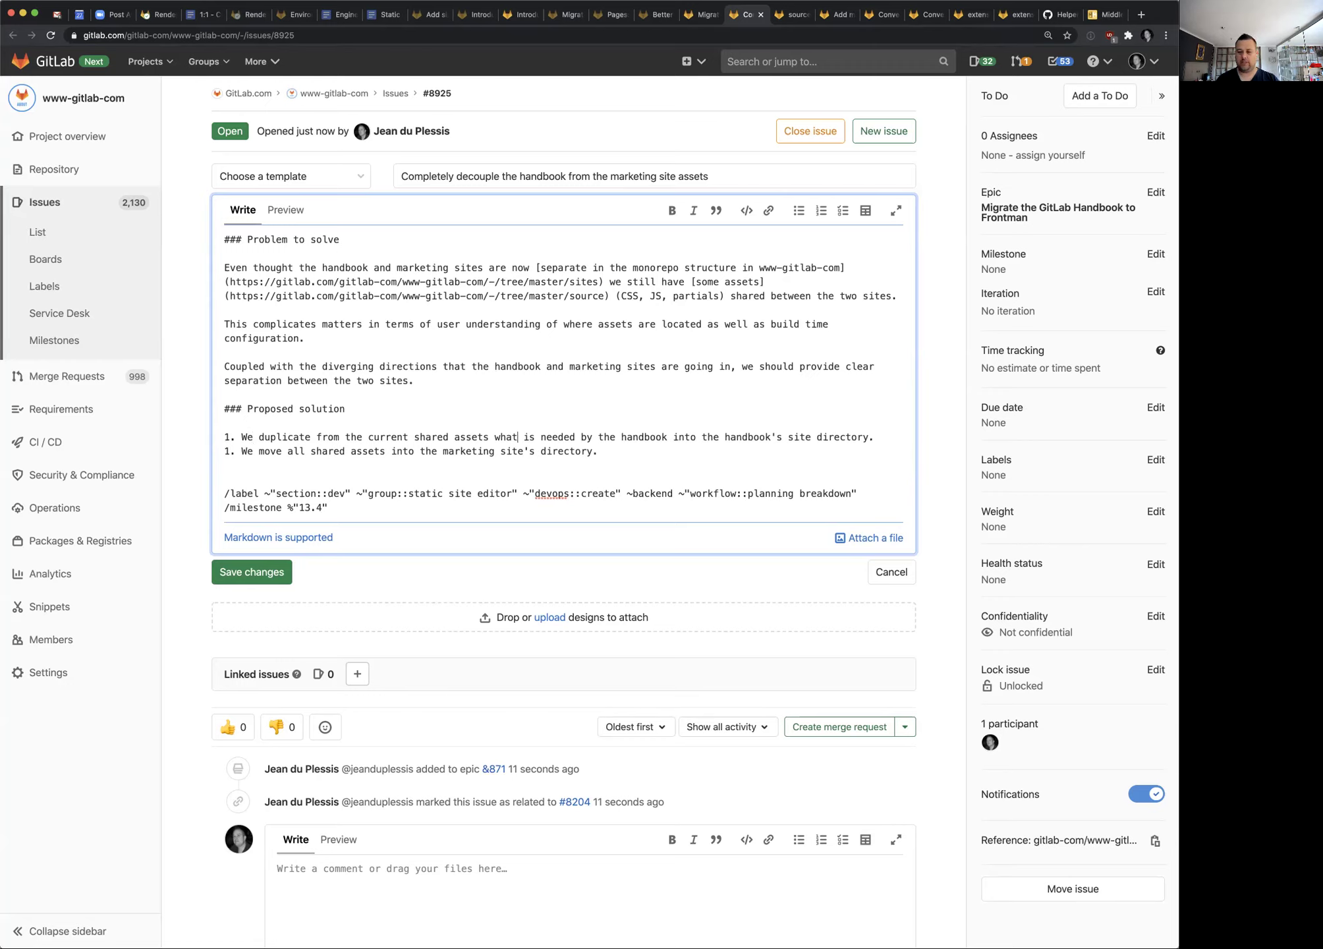
Add 'only' and replace the first solution's period with 'leaving no dependency on any files outside of this directory'
type("only")
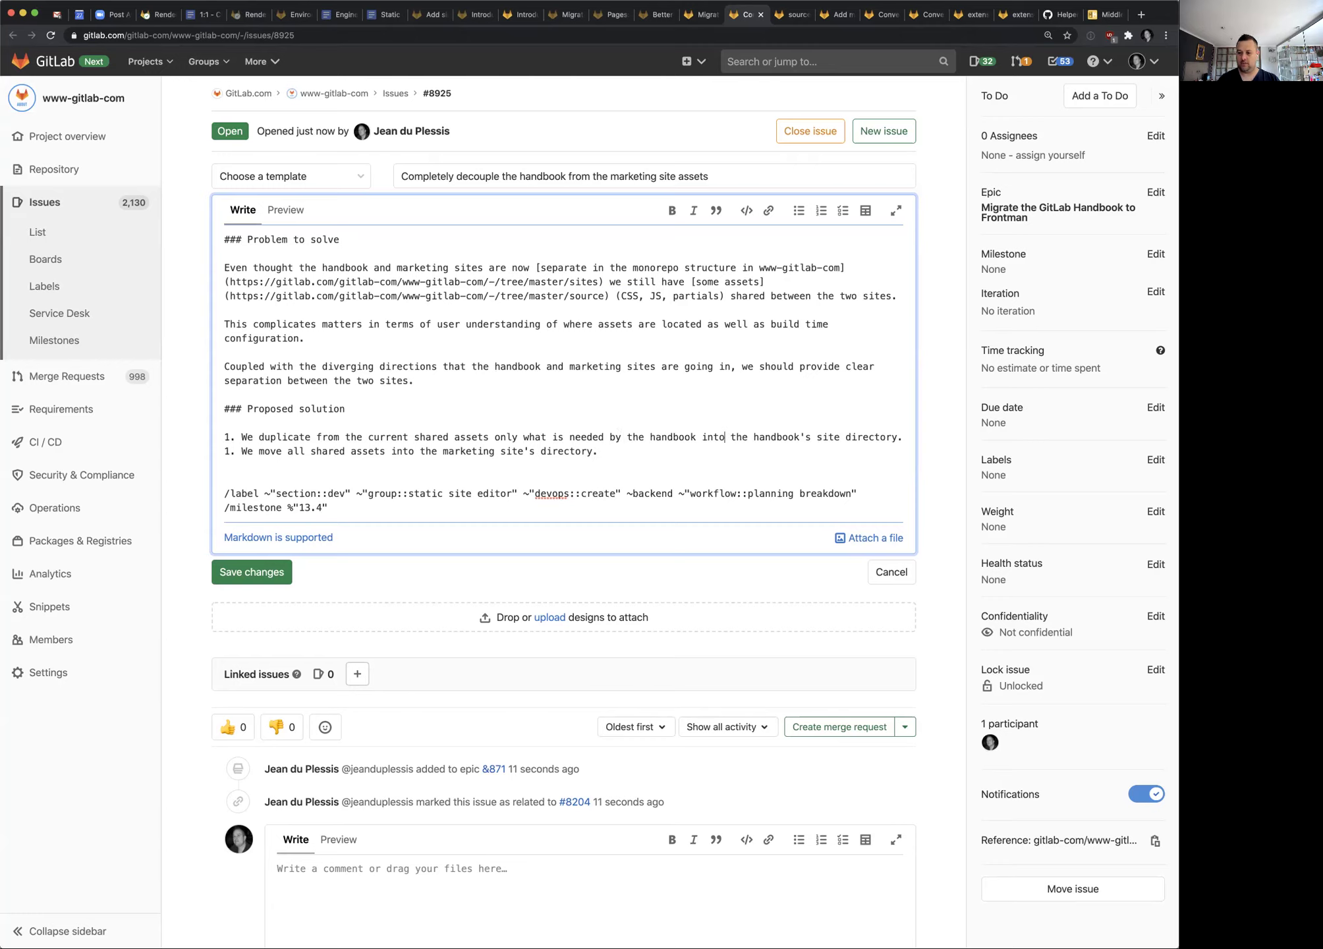
key("super+shift+Left")
key("Right")
key("BackSpace")
type("leaving no depend")
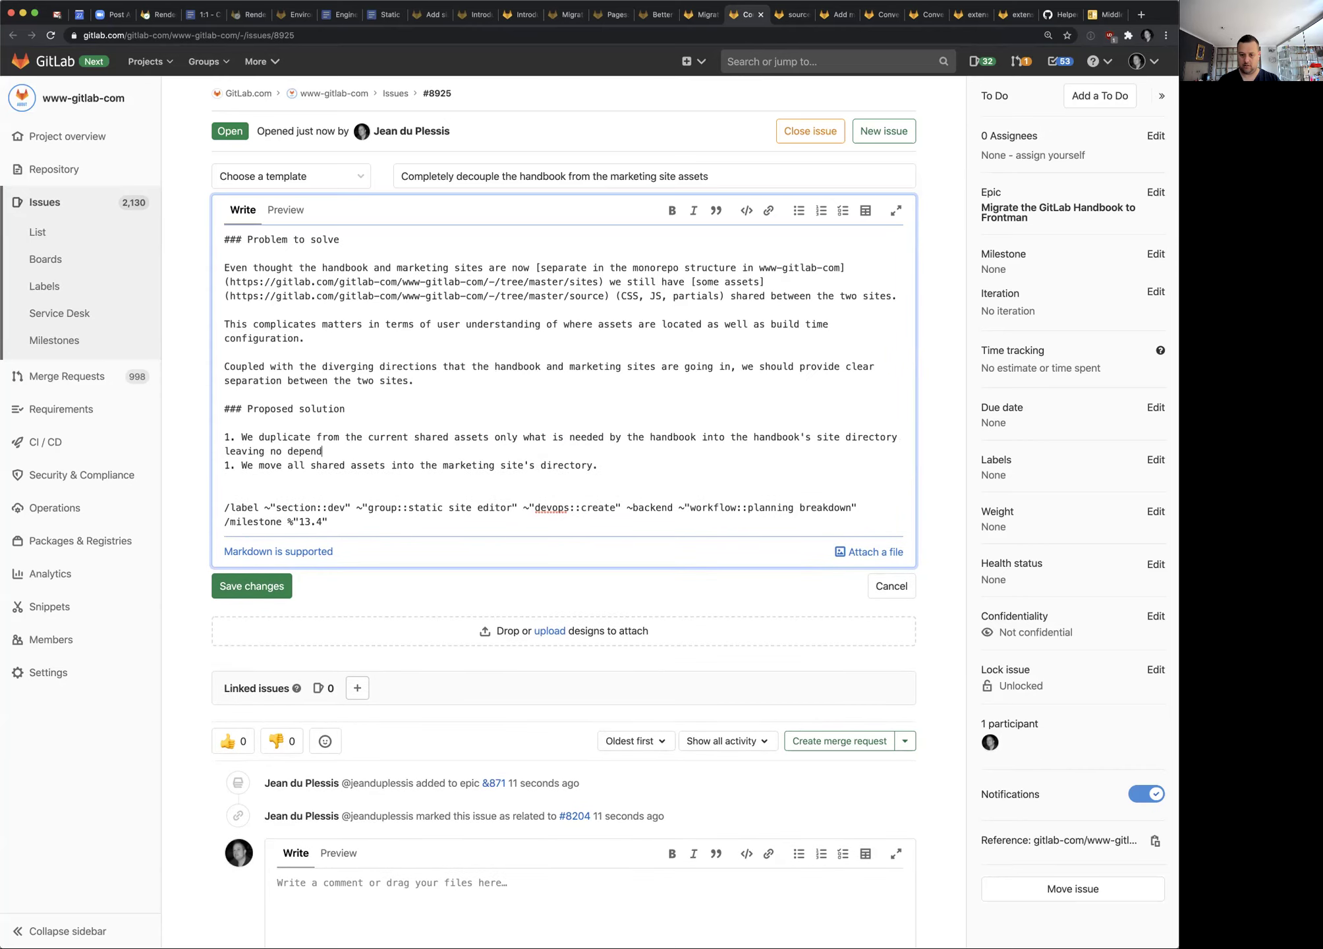
type("ency on any files outside")
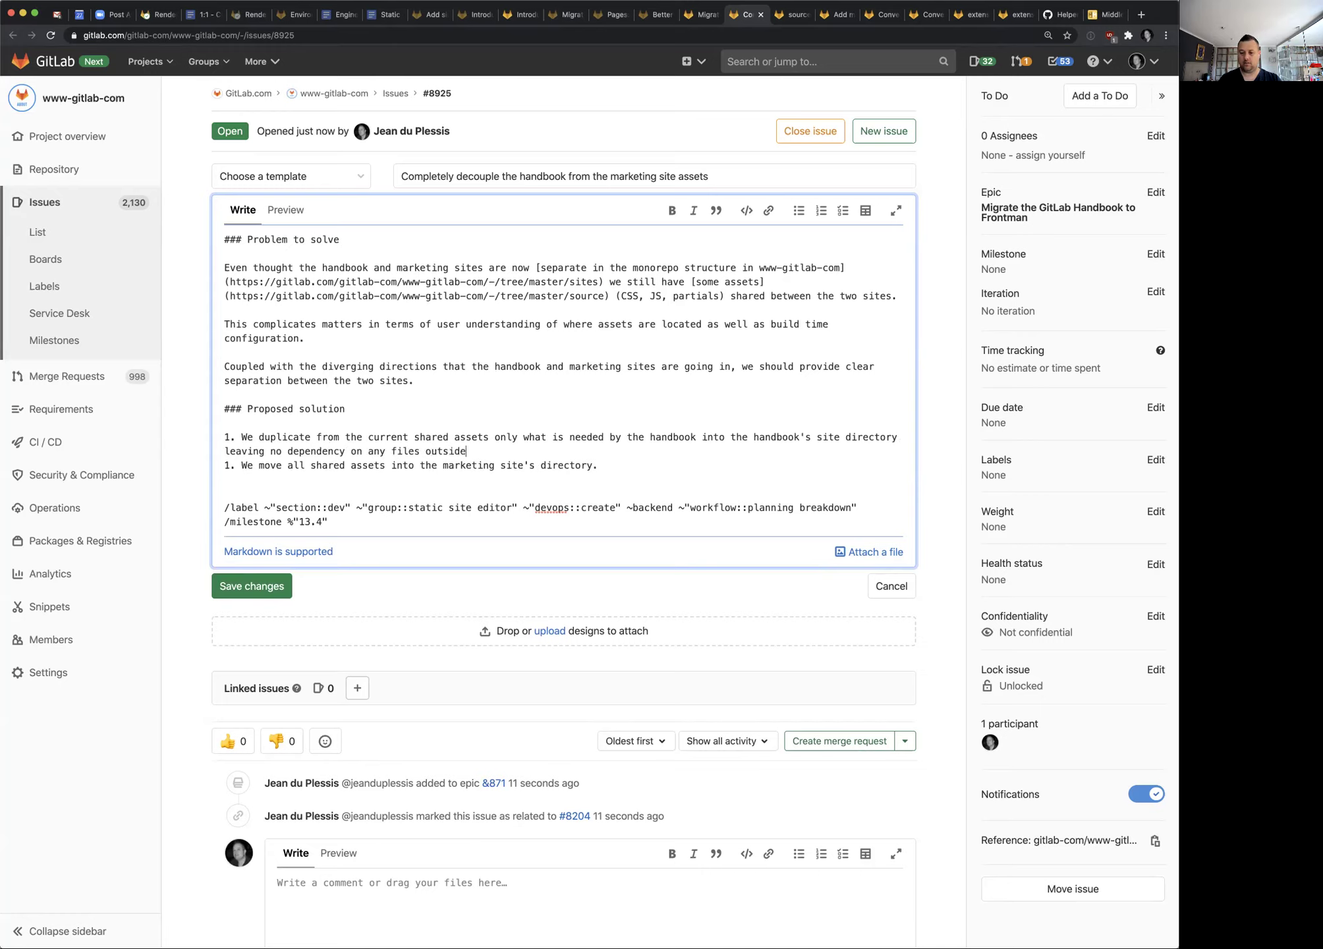
type(" of this directory.")
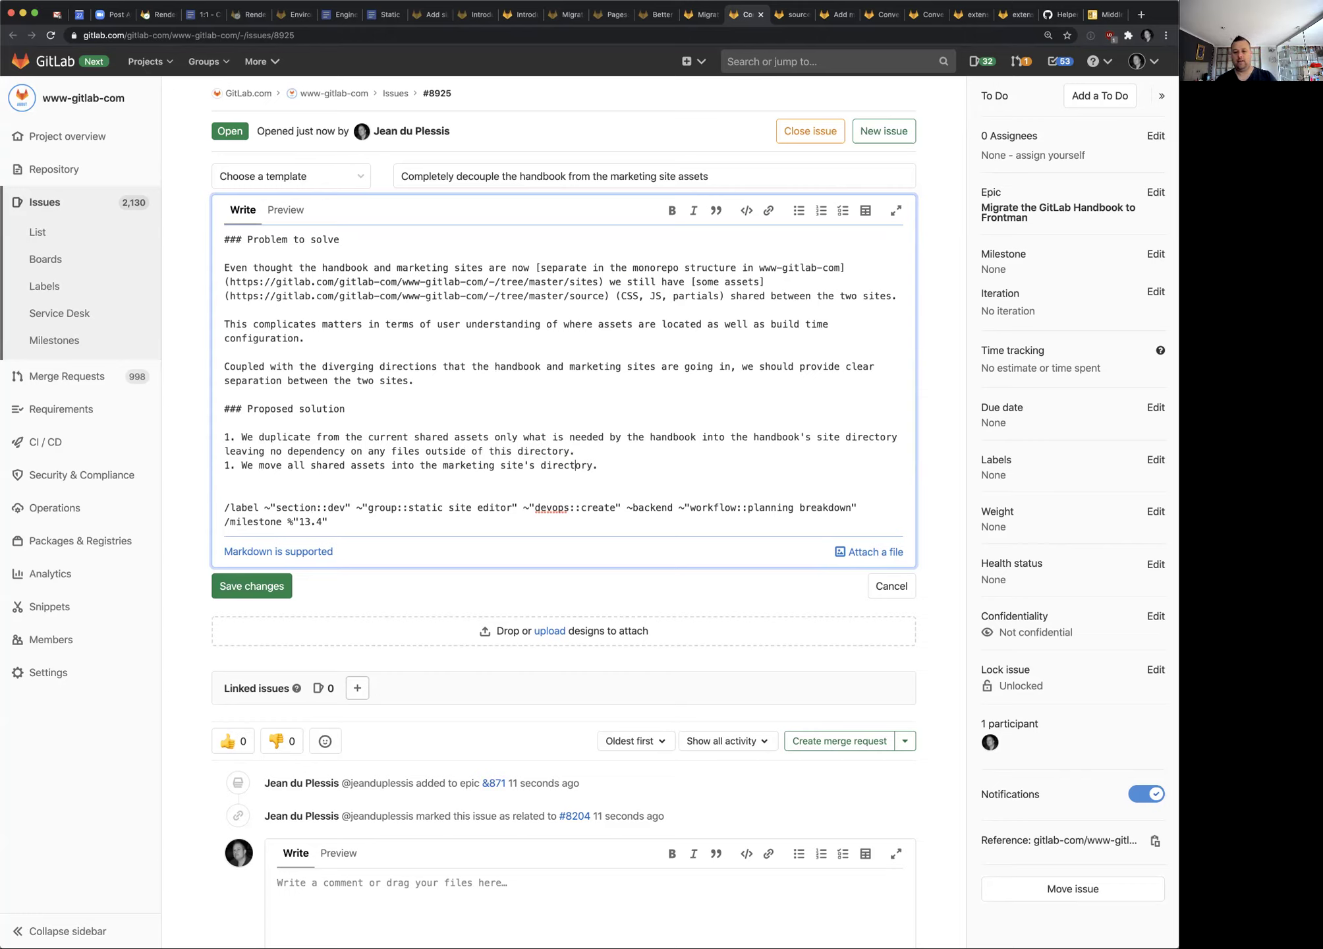
type(" (except dat")
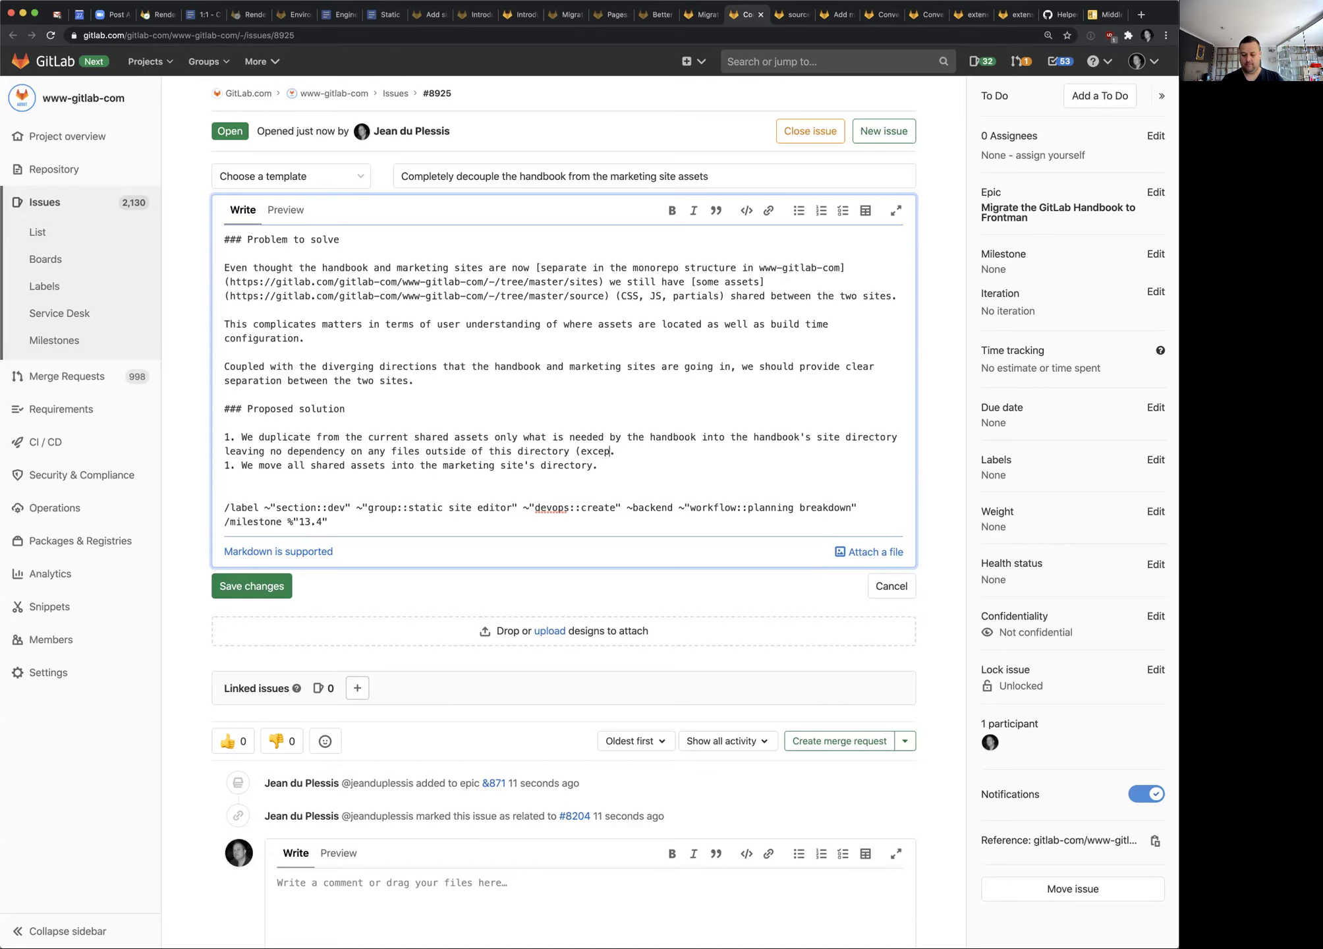
type("a")
Finish the clause as '(except `/data/`)', with /data/ in inline code backticks
left_click(621, 450)
type("/data/")
type(")")
key("super+shift+Left")
key("Right")
key("super+shift+Left")
key("Right")
key("Left")
type("`")
key("Right")
key("Right")
key("Right")
key("Right")
key("Right")
key("Right")
Copy the repository data folder's URL and start a markdown link before `/data/` in the description
type("`")
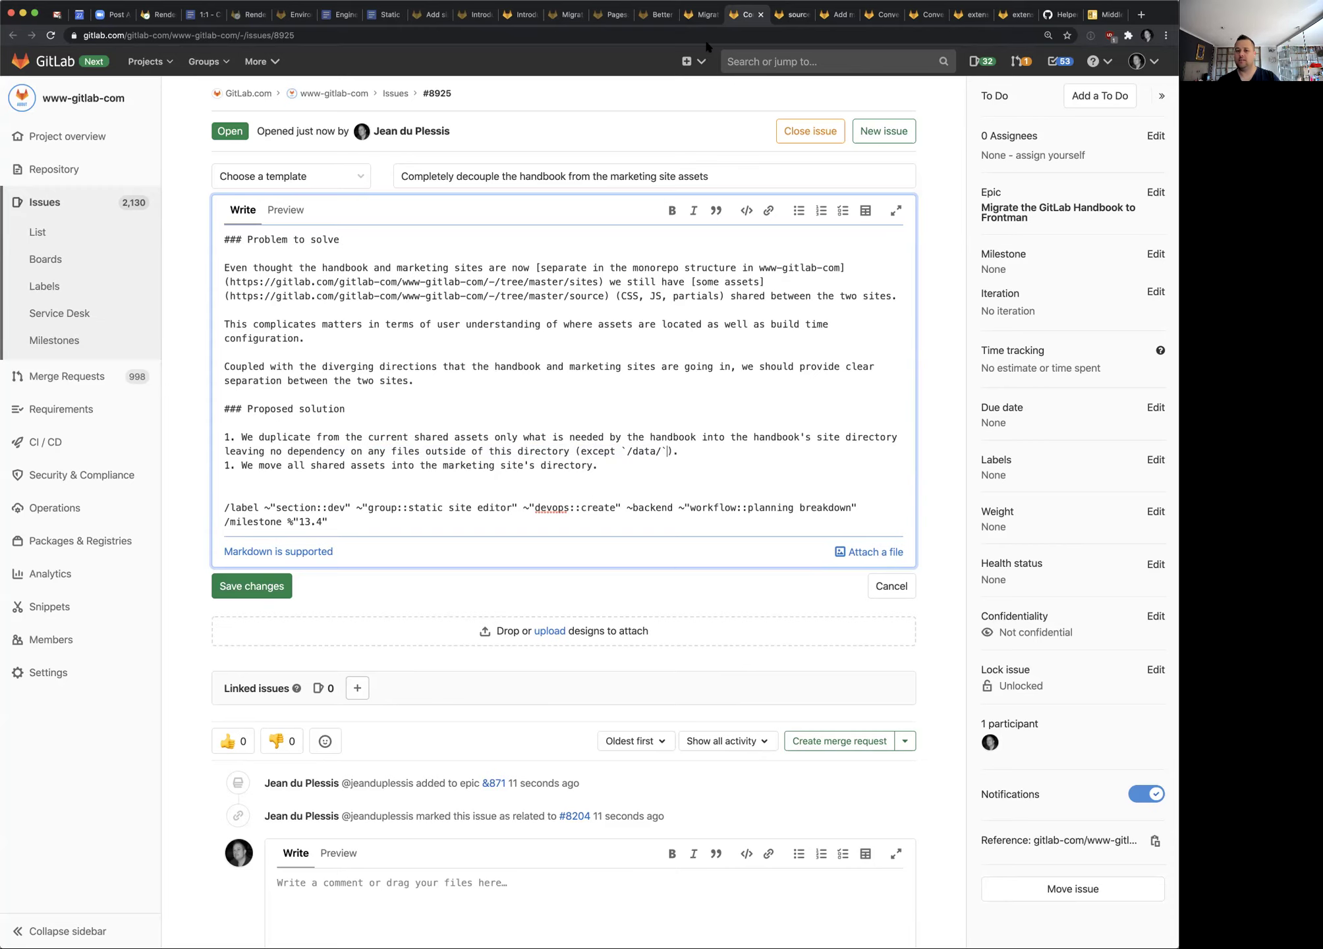
left_click(787, 14)
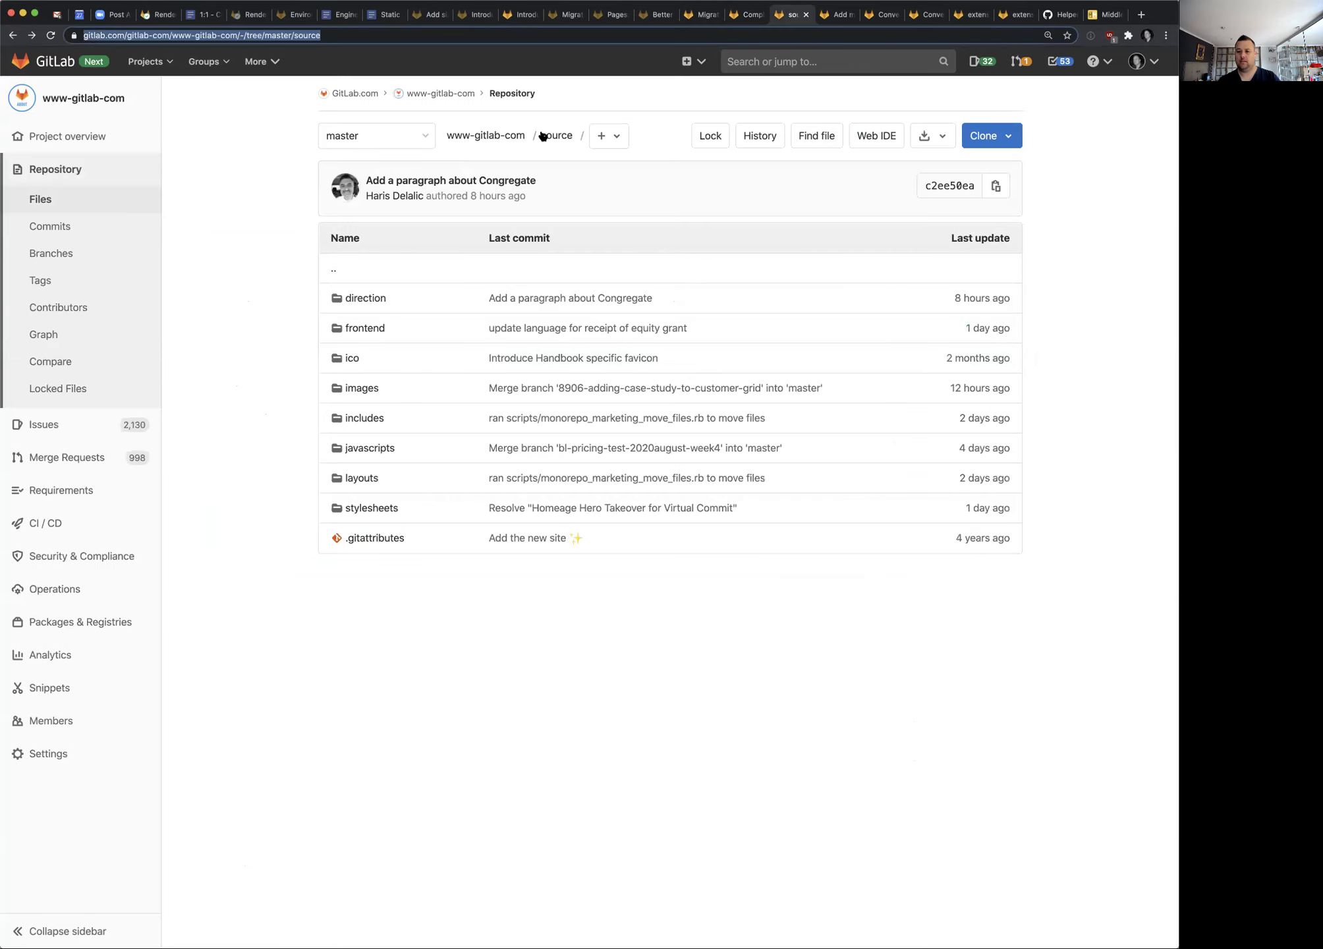
left_click(508, 135)
left_click(368, 327)
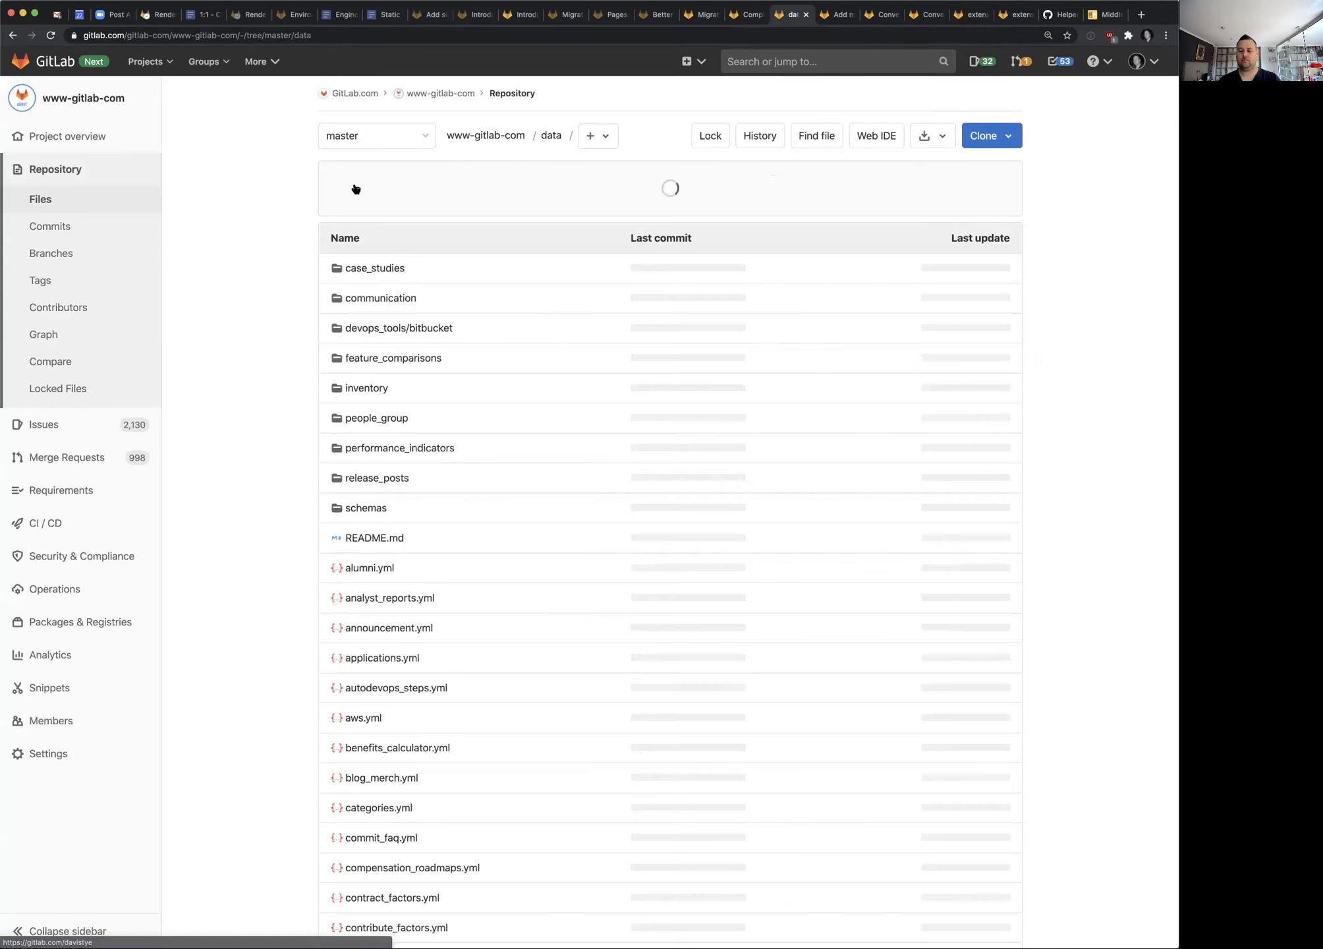
left_click(416, 36)
key("super+c")
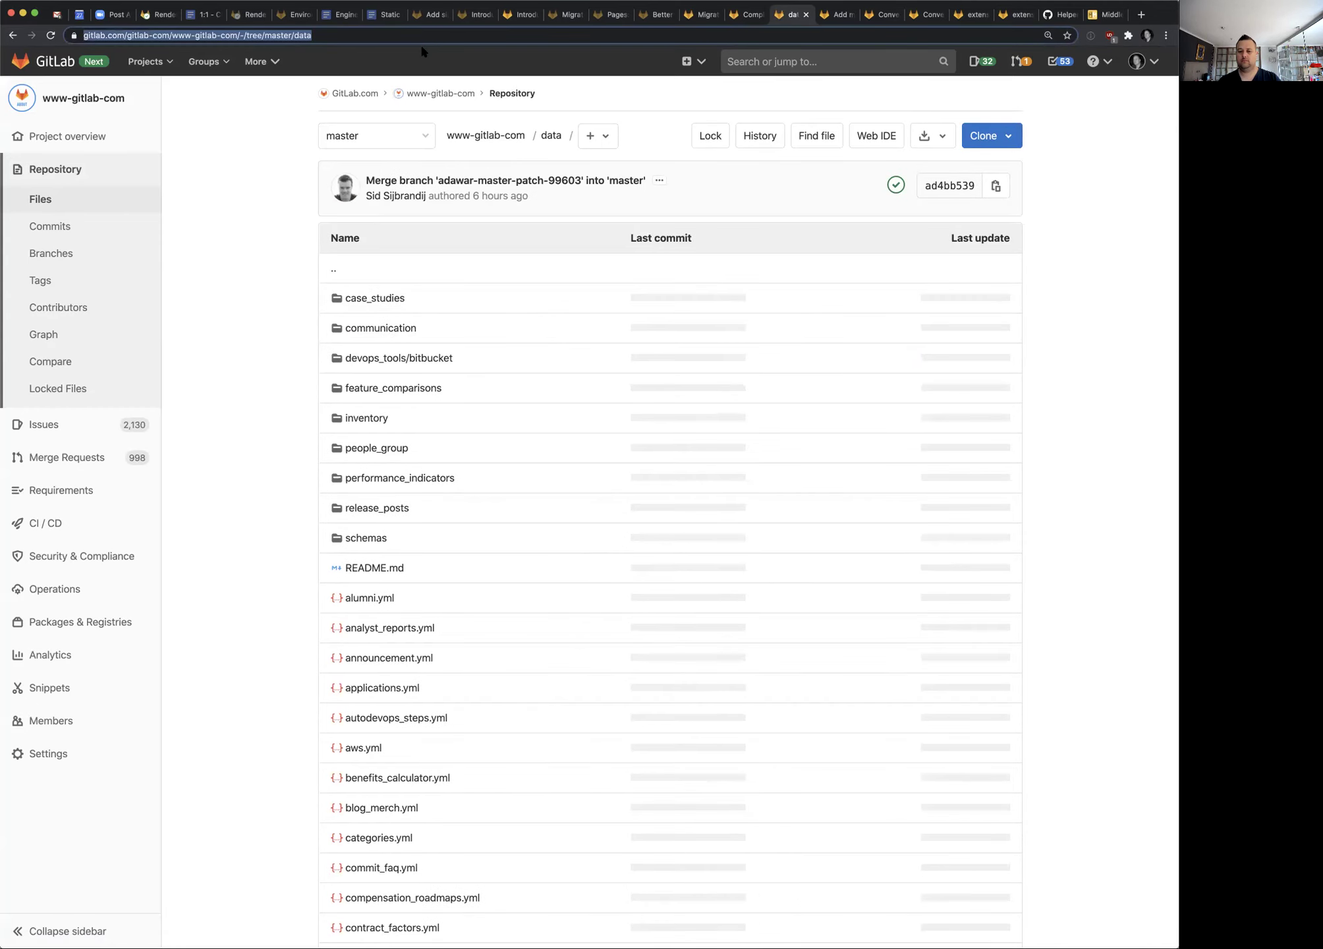
left_click(758, 15)
key("alt+Left")
type("[")
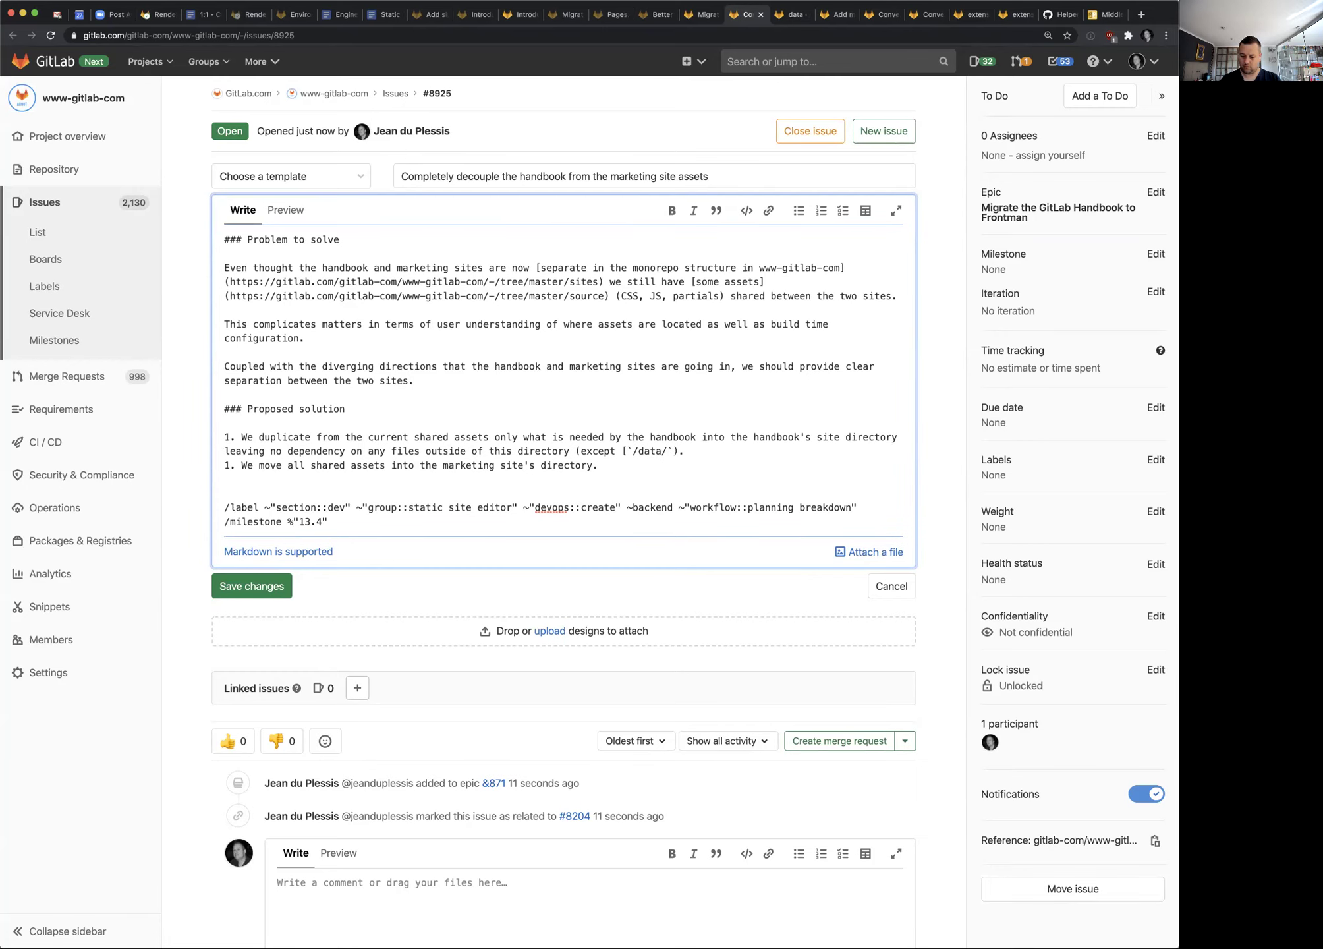
type("](")
Paste the data folder URL as the link target and rearrange the backticks around the link
key("super+v")
type(")")
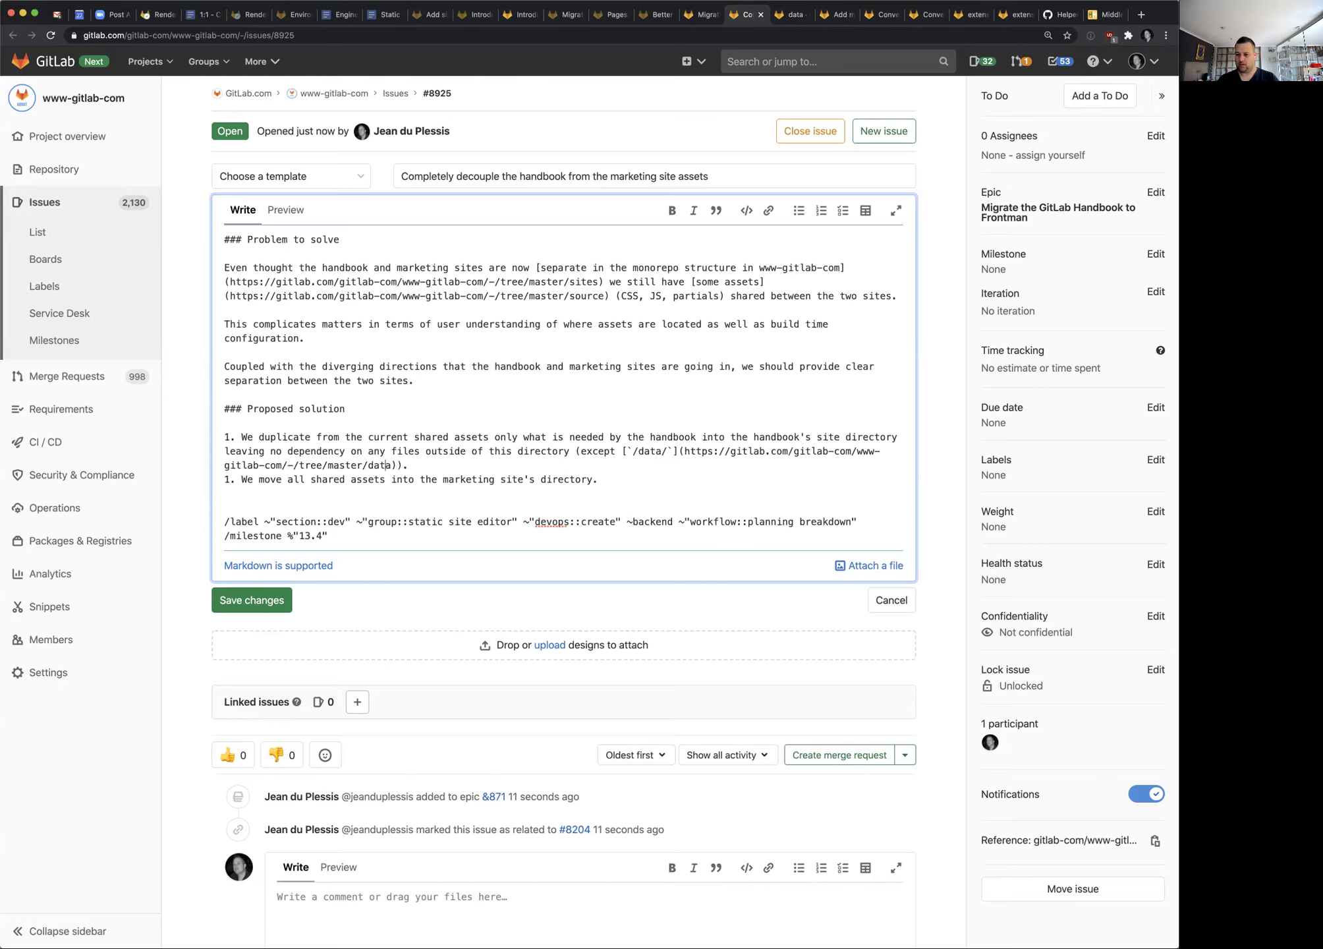
left_click(629, 450)
key("Delete")
key("Left")
type("`")
key("BackSpace")
key("Down")
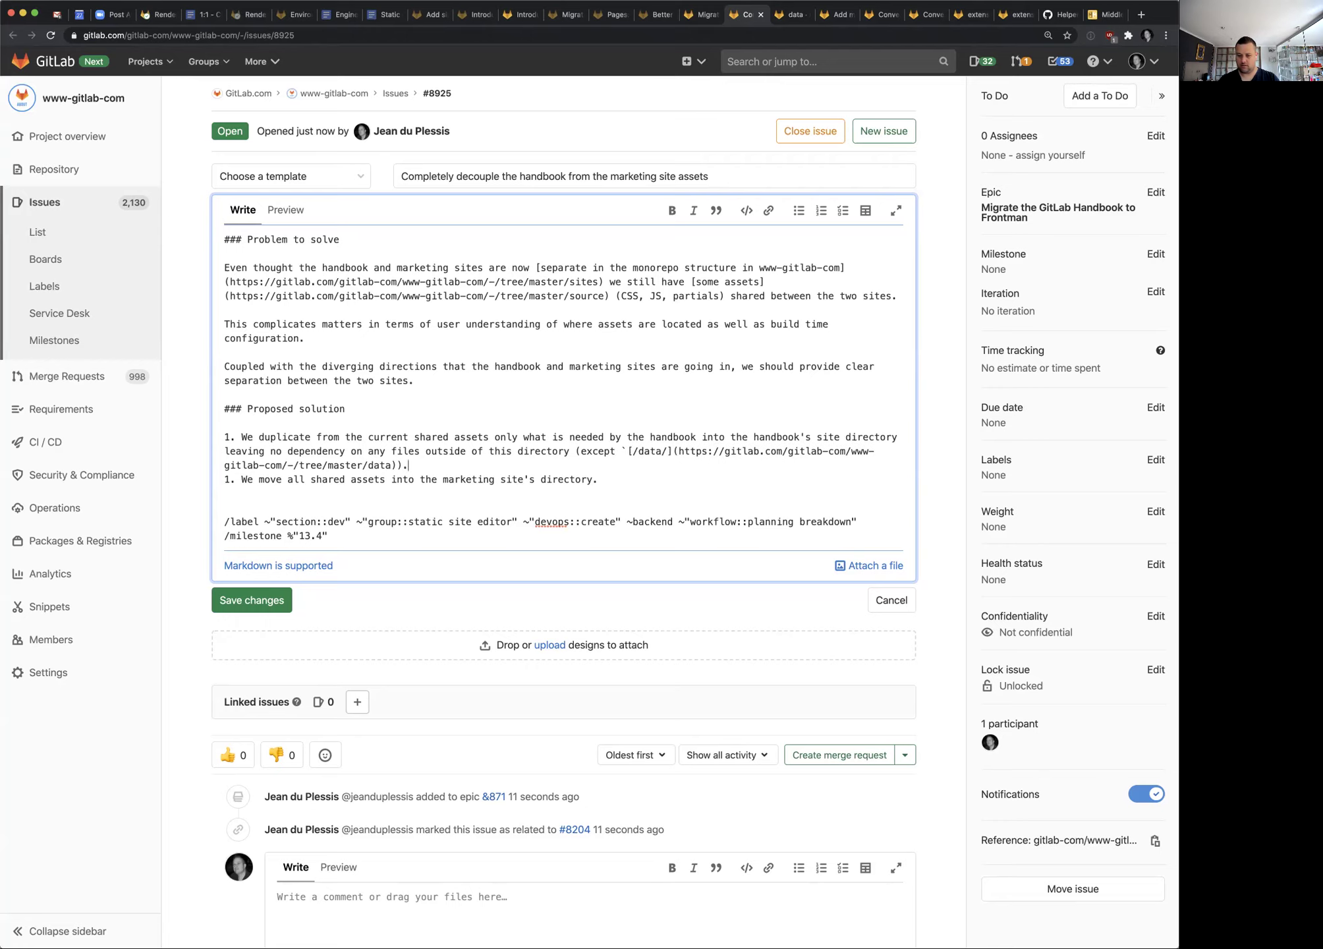
type("`")
Preview the description and remove the stray trailing backtick after the link
left_click(290, 210)
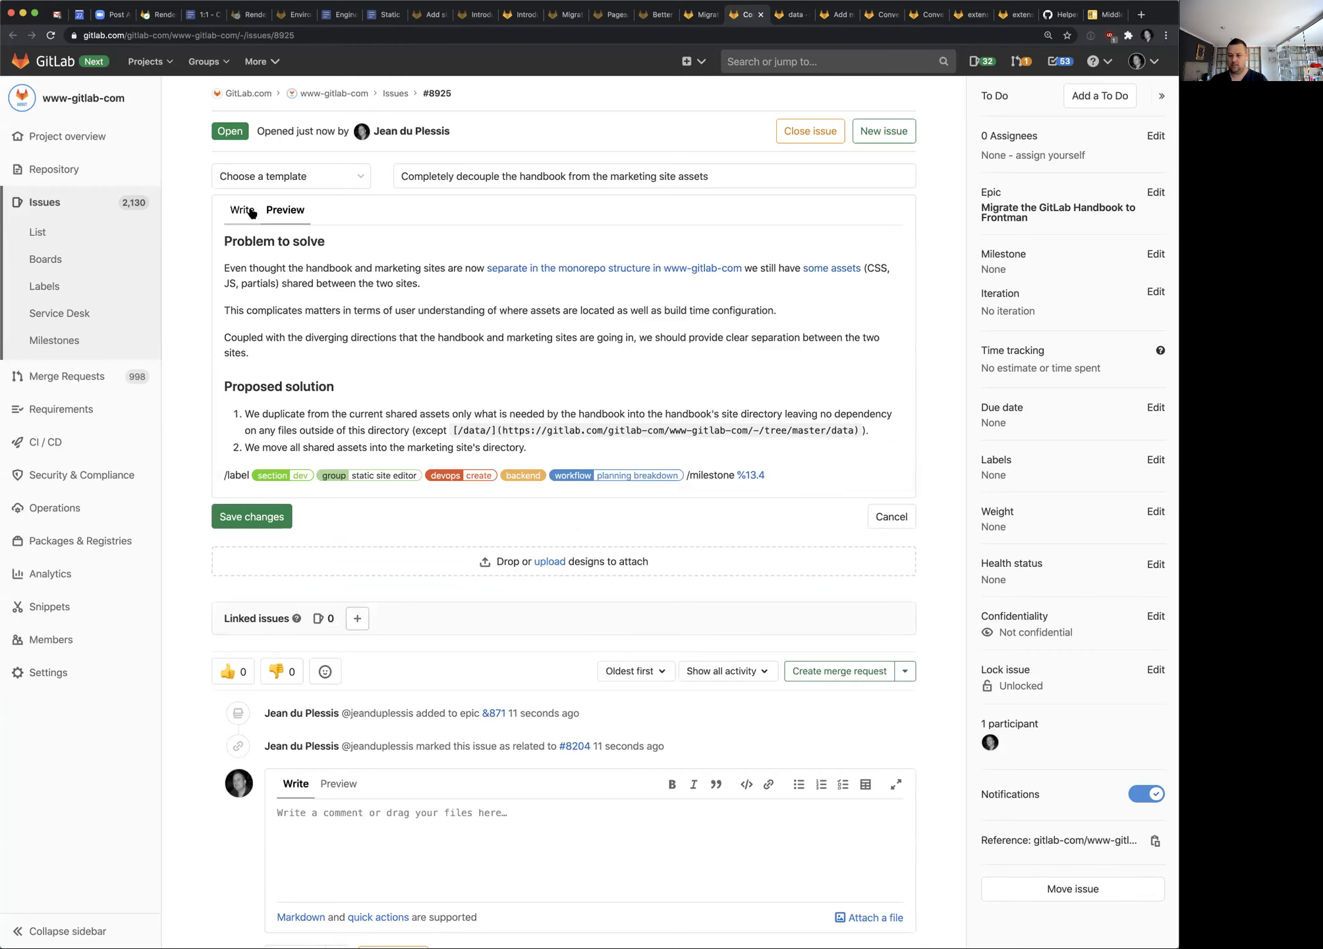
left_click(251, 210)
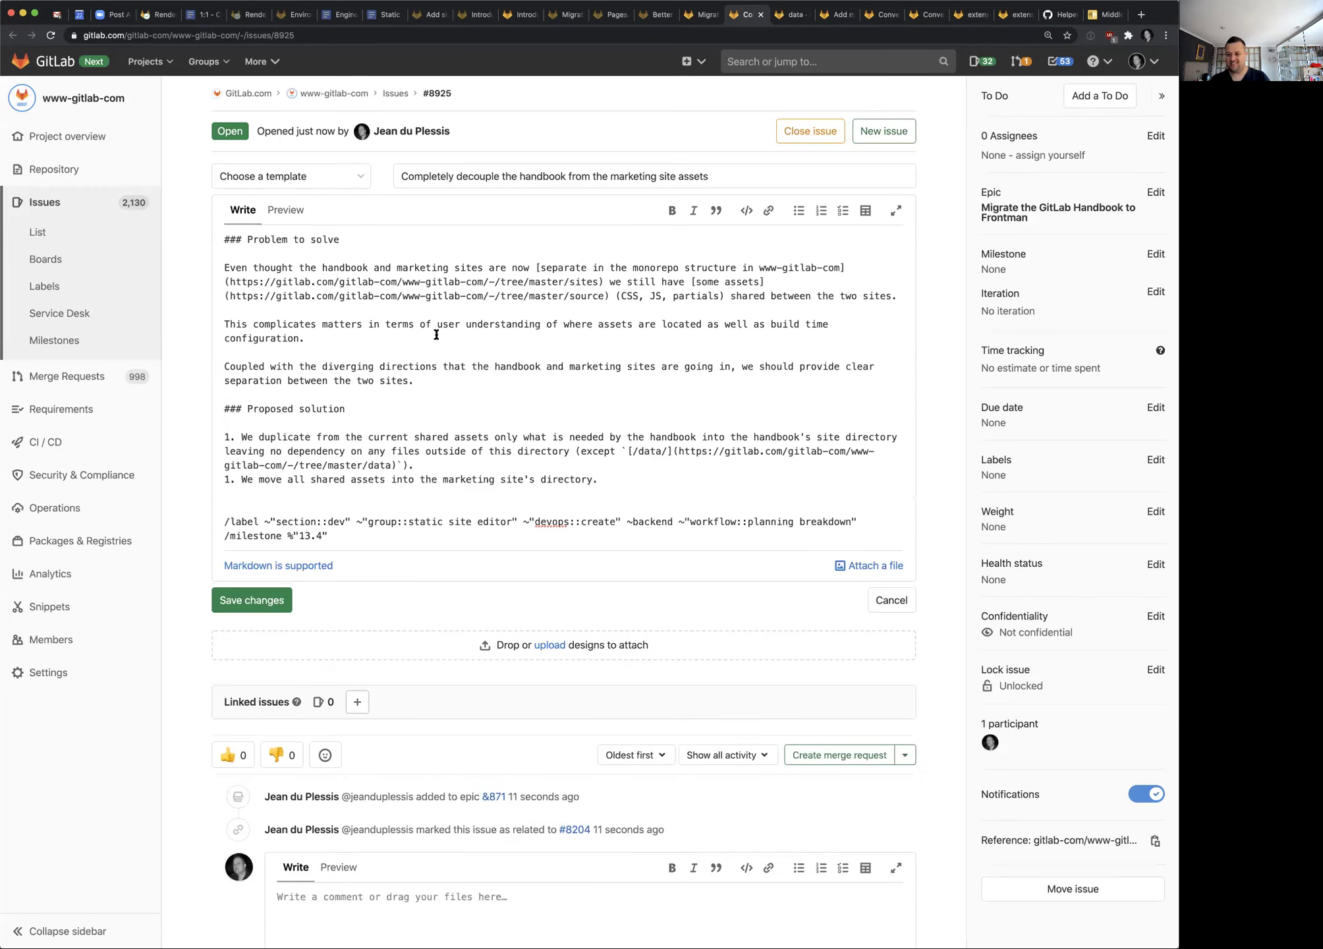
left_click(403, 466)
key("BackSpace")
left_click(289, 210)
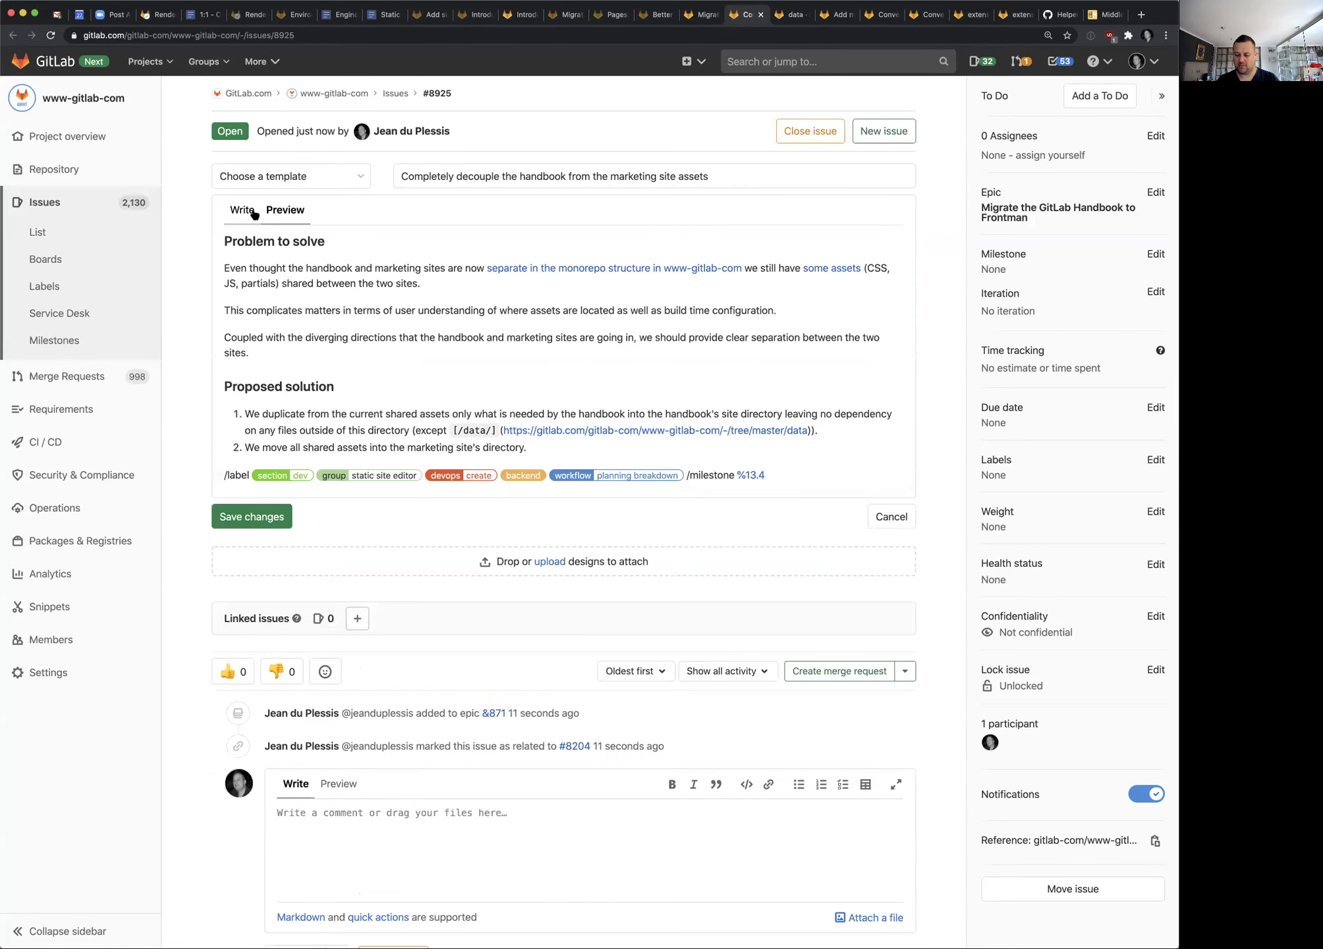
left_click(254, 210)
Move the backticks inside the brackets so the link reads [`/data/`](…/tree/master/data), verifying in Preview
left_click(627, 451)
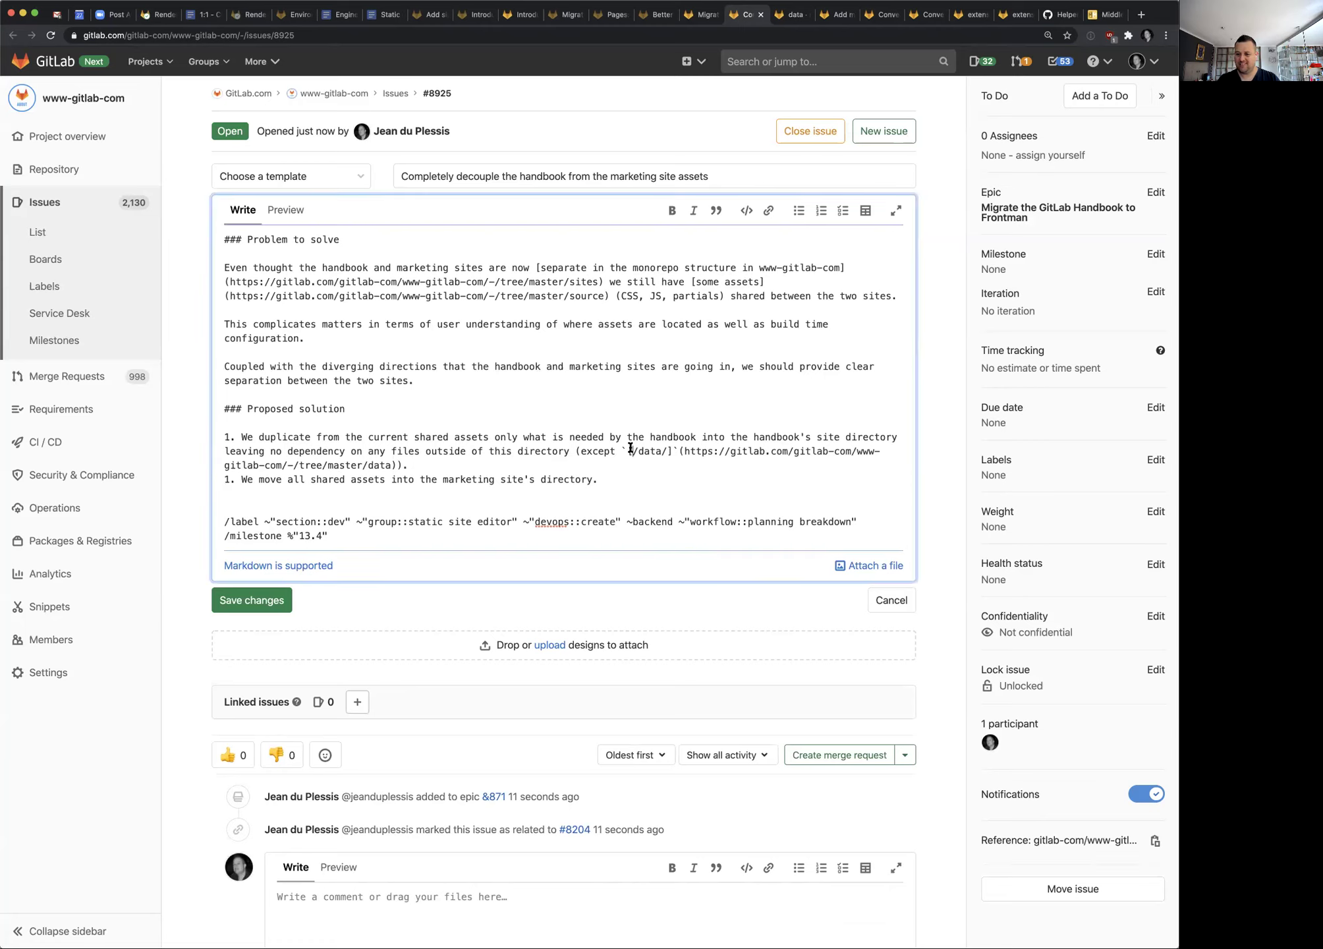
key("BackSpace")
key("Right")
type("`")
type("`")
key("Right")
key("Delete")
left_click(297, 211)
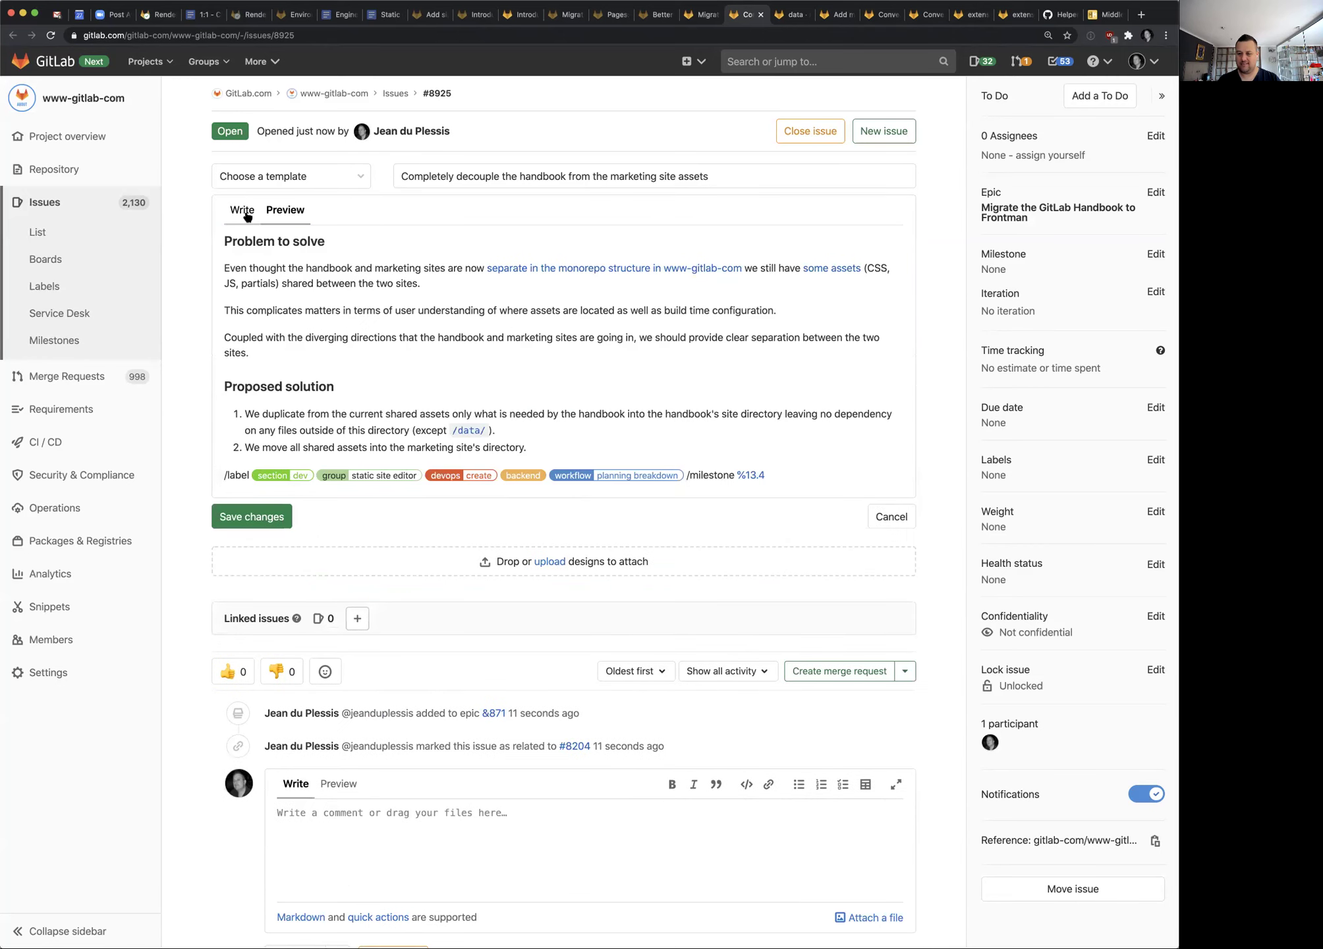
left_click(245, 211)
left_click(562, 479)
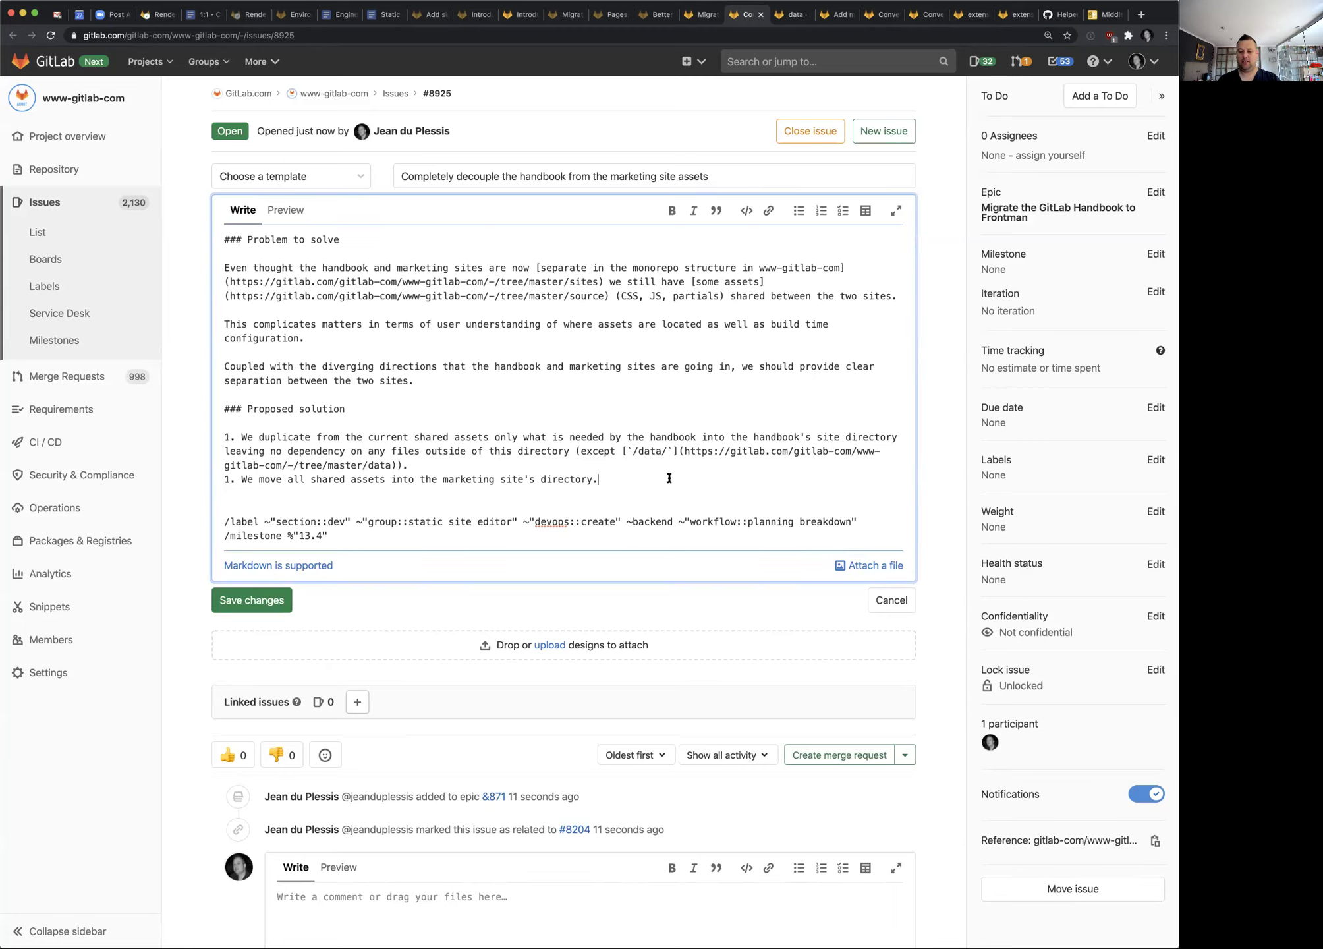
Nest 'The marketing website team can then clean out all unneeded files…' under item 2 and preview it
key("Return")
type("1. The marketing website team can then clean out all unneeded files f")
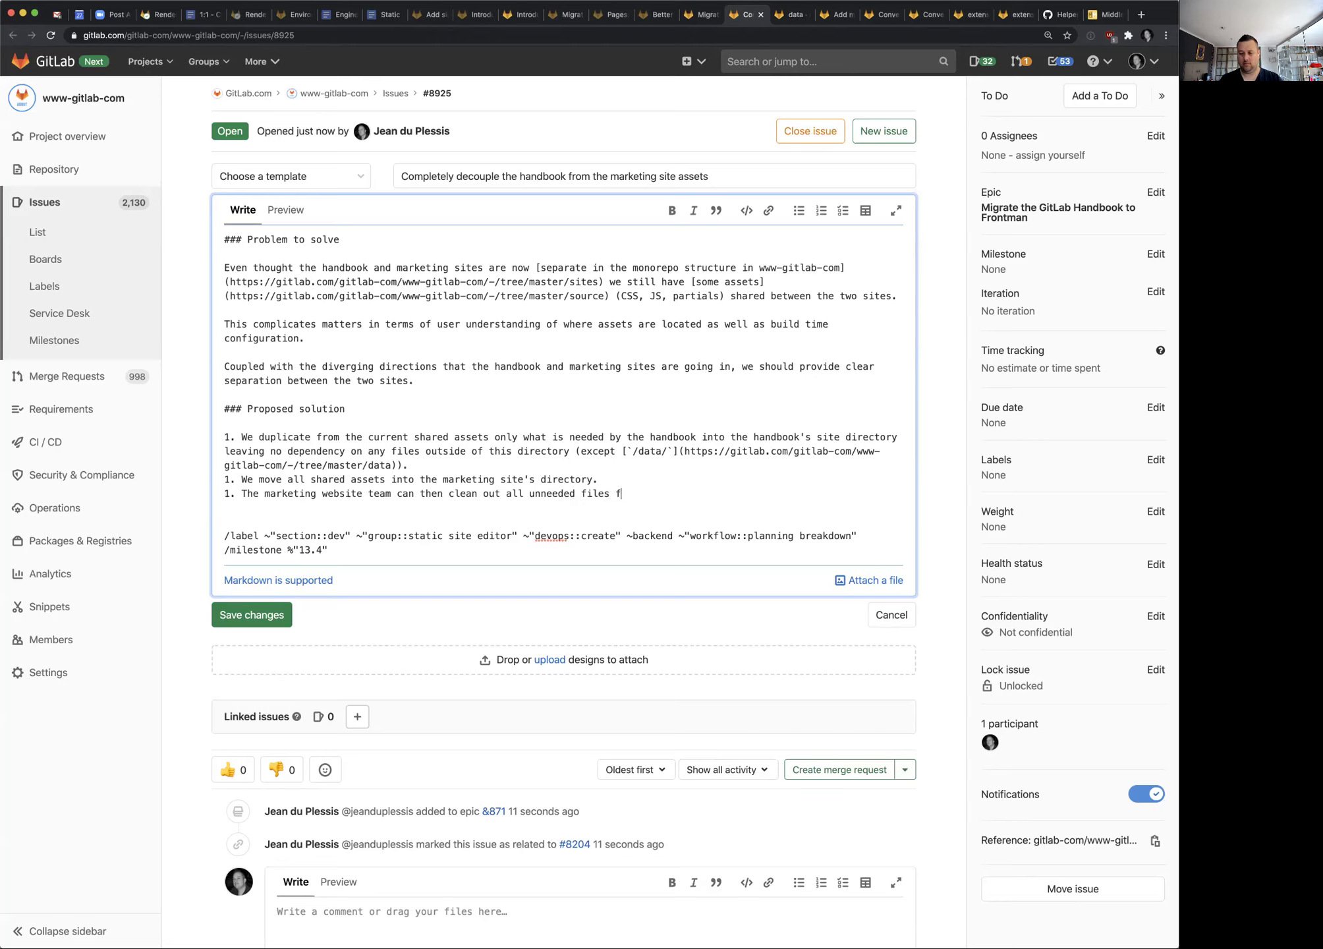
key("BackSpace")
type("that are handbook specific.")
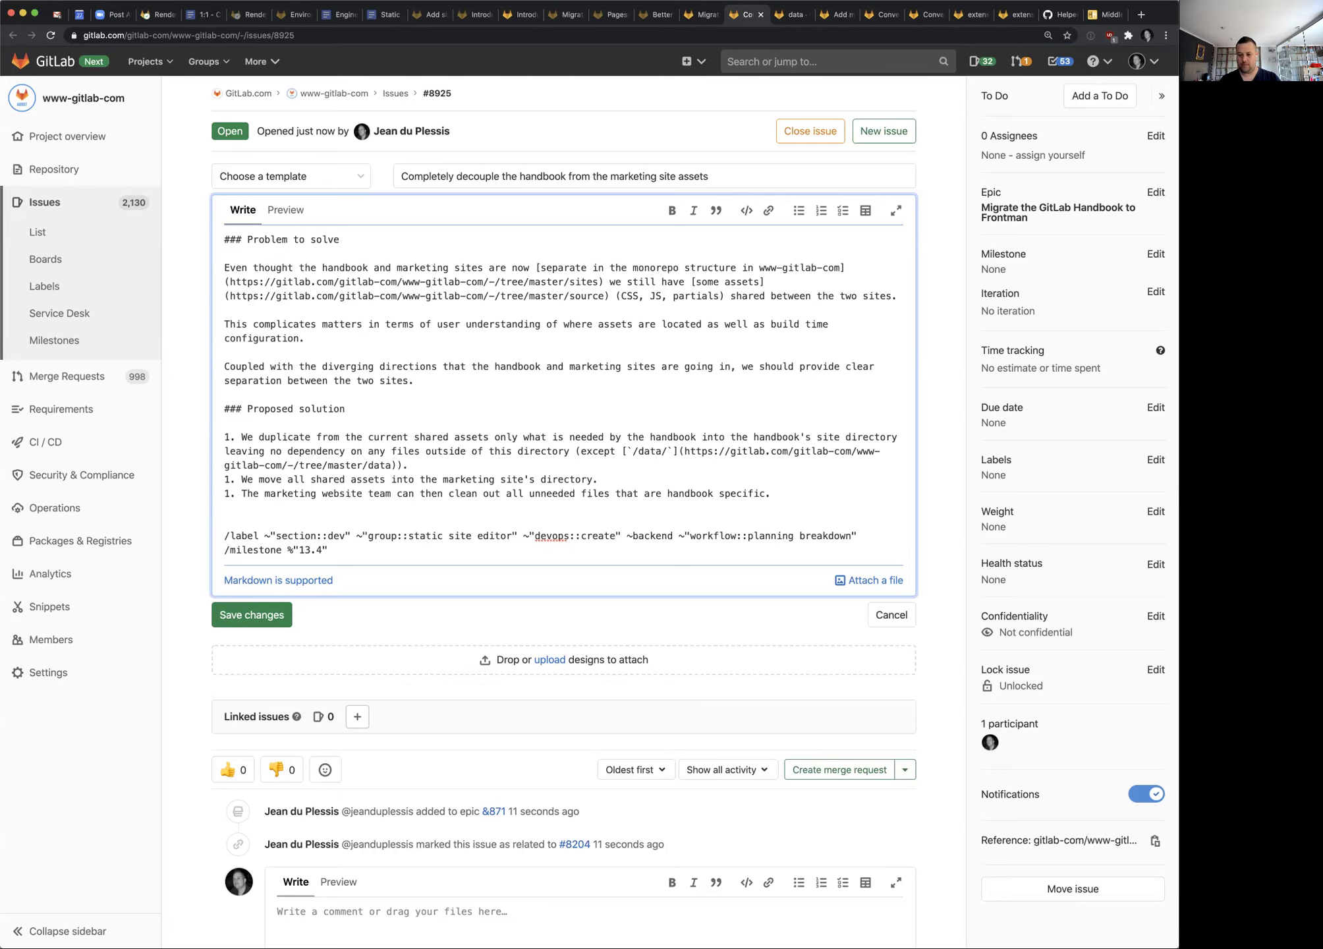
key("super+Left")
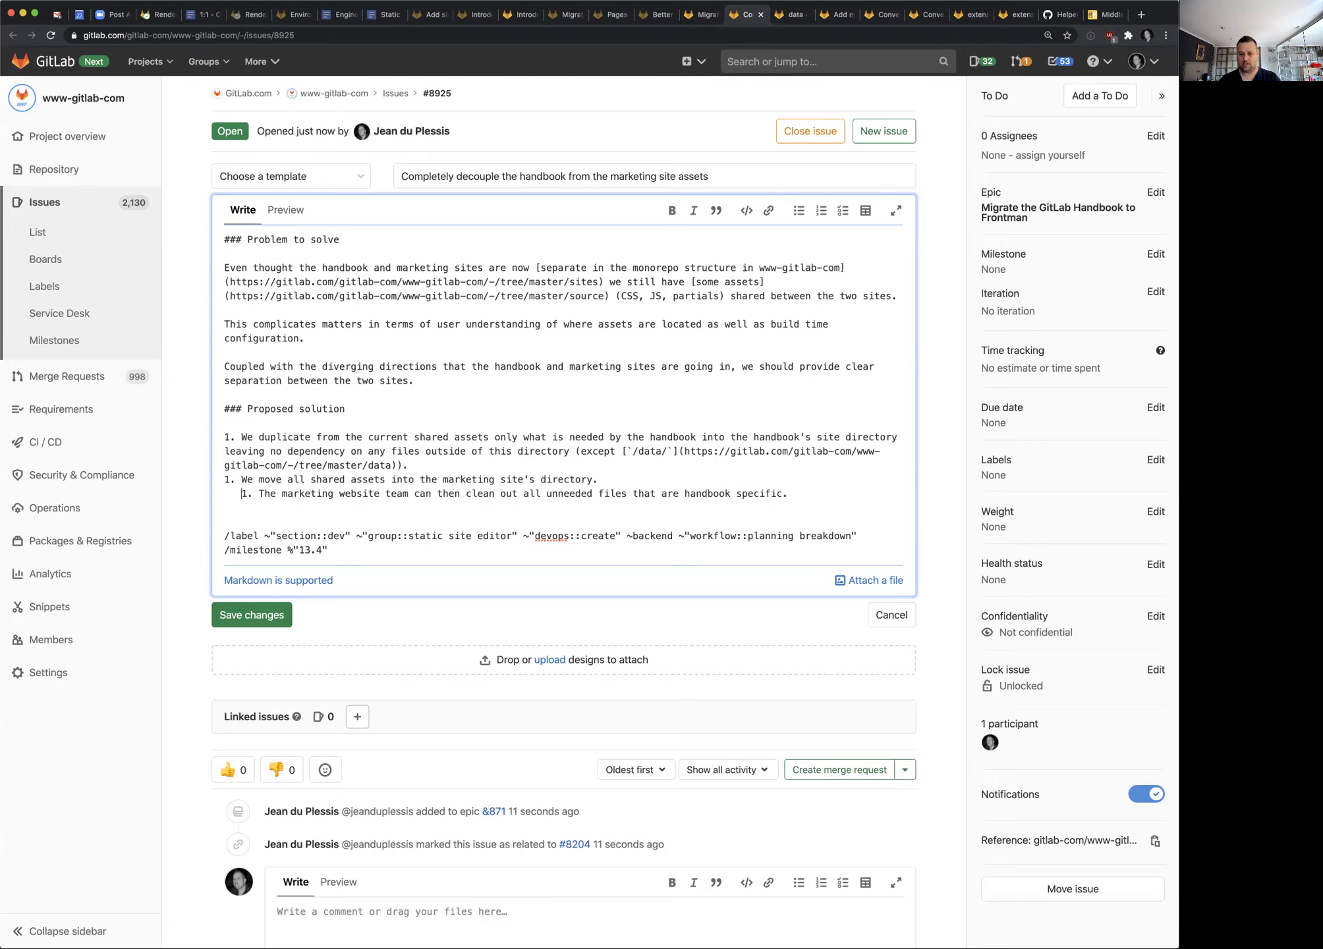
left_click(285, 209)
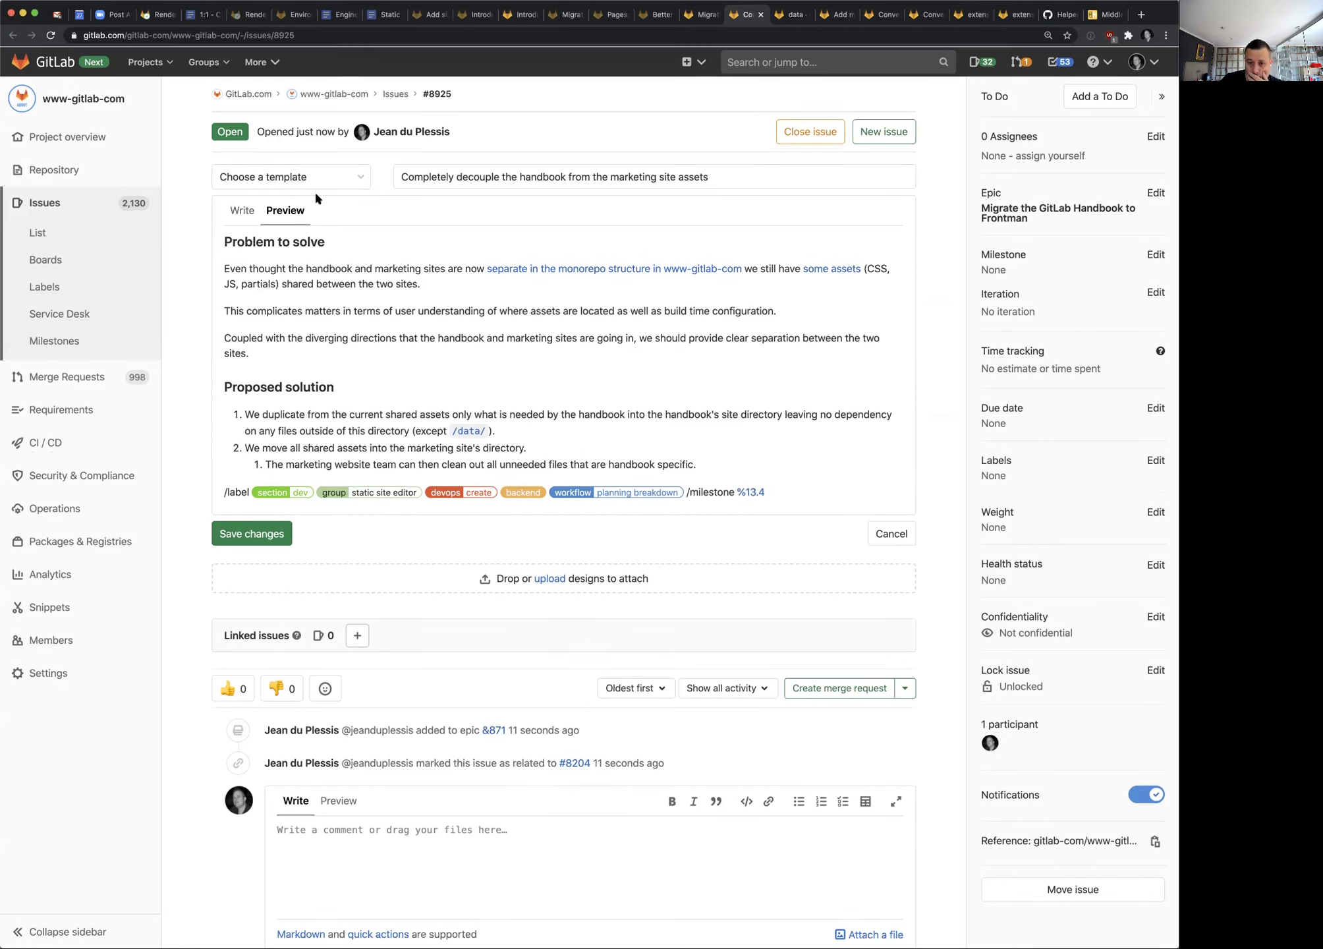
left_click(249, 208)
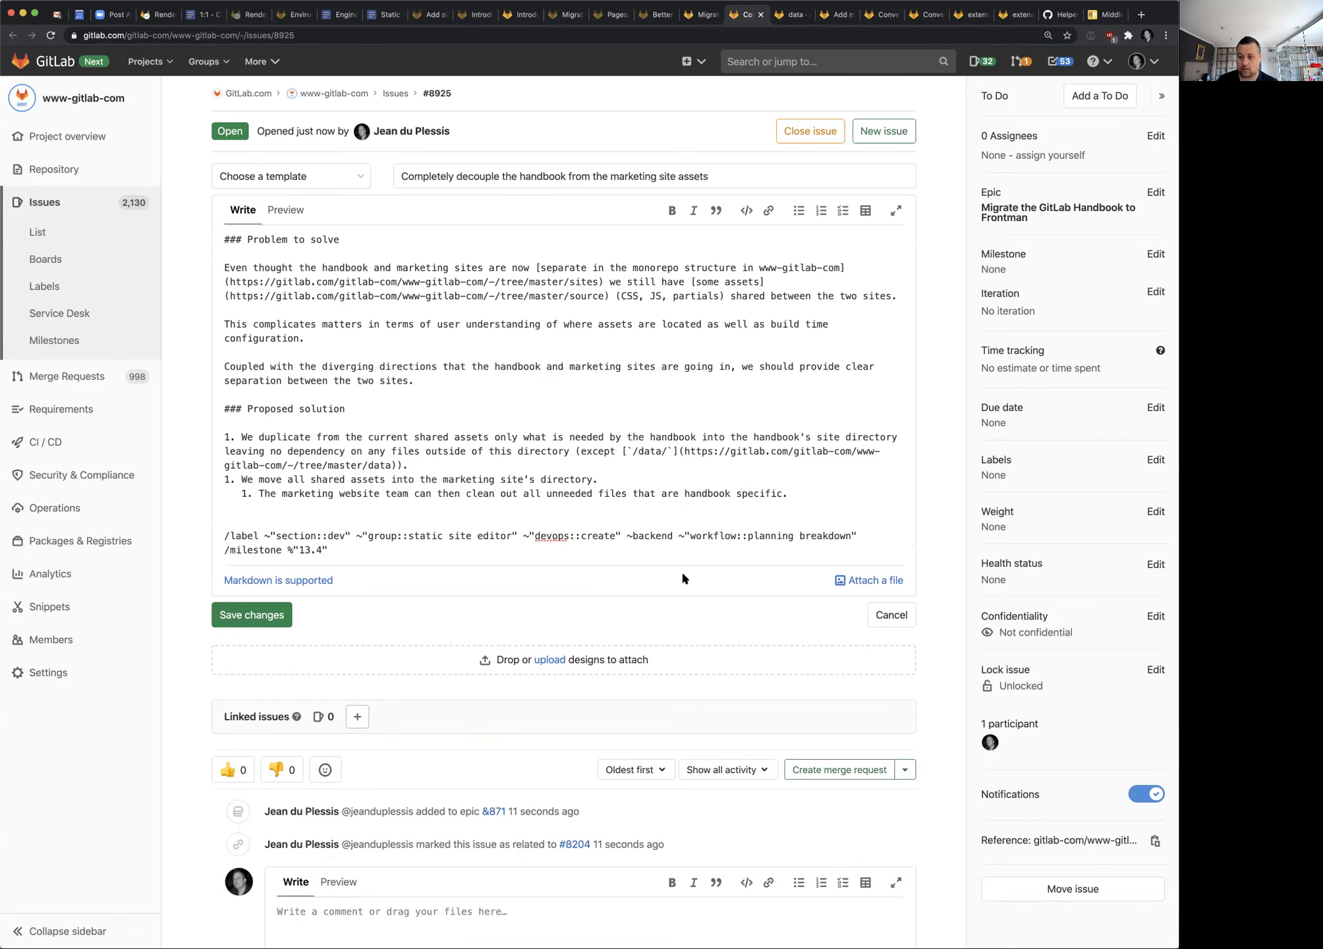
Save the description and reload the issue to show milestone 13.4 and its labels
left_click(217, 615)
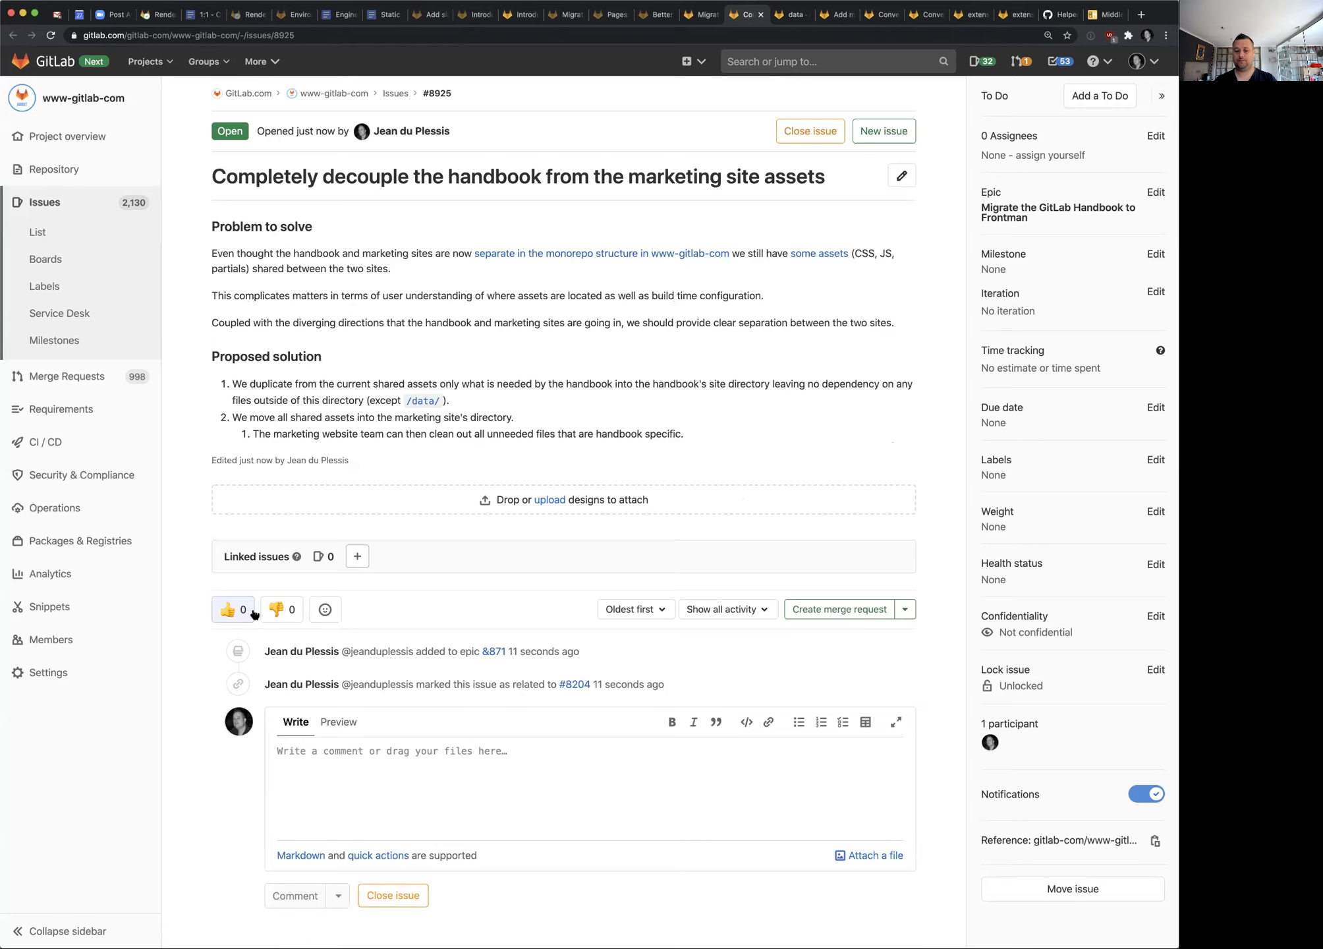
key("super+r")
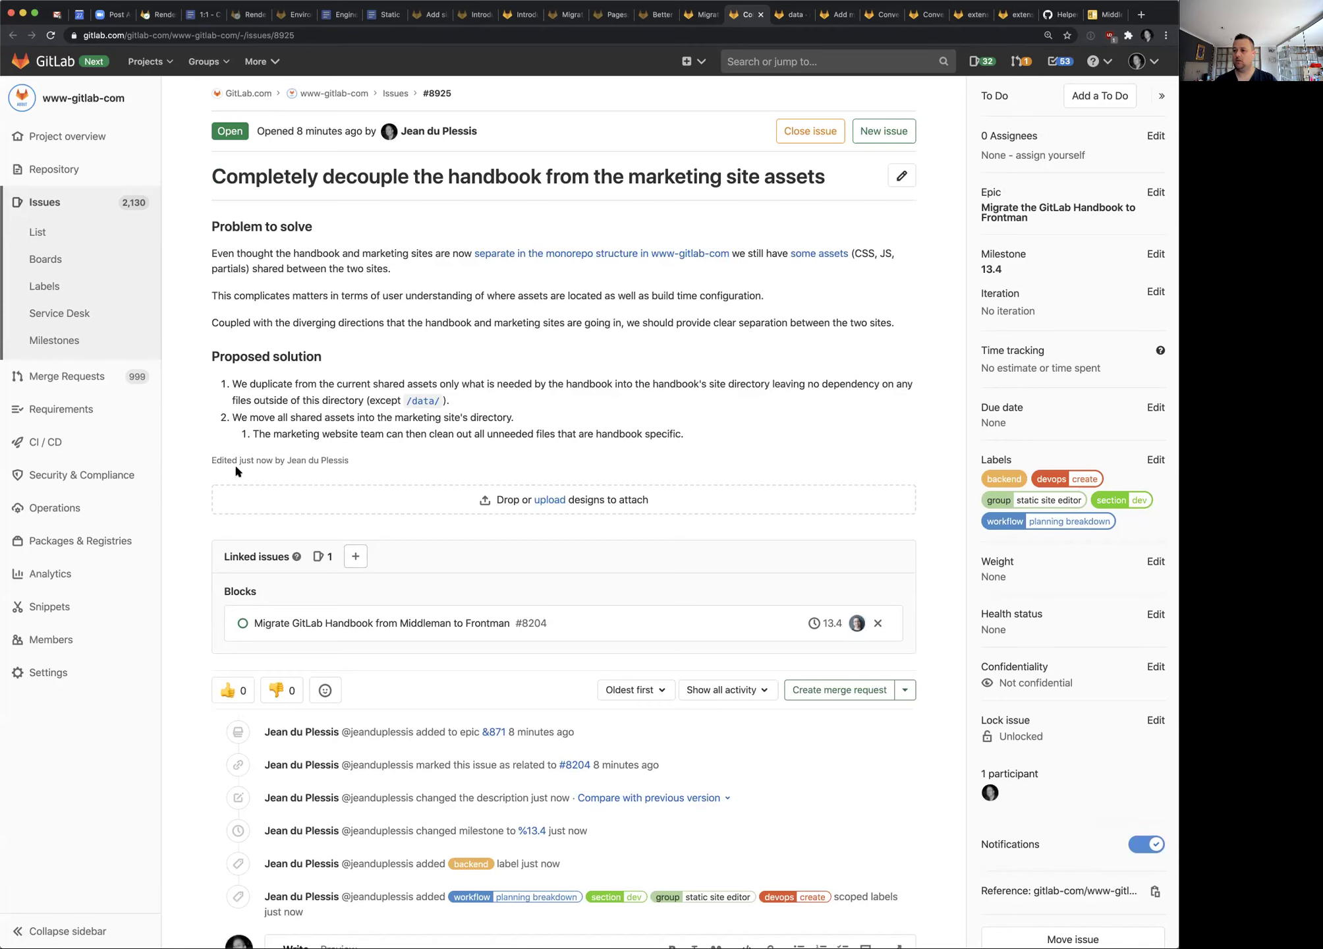
scroll(235, 464, "down", 5)
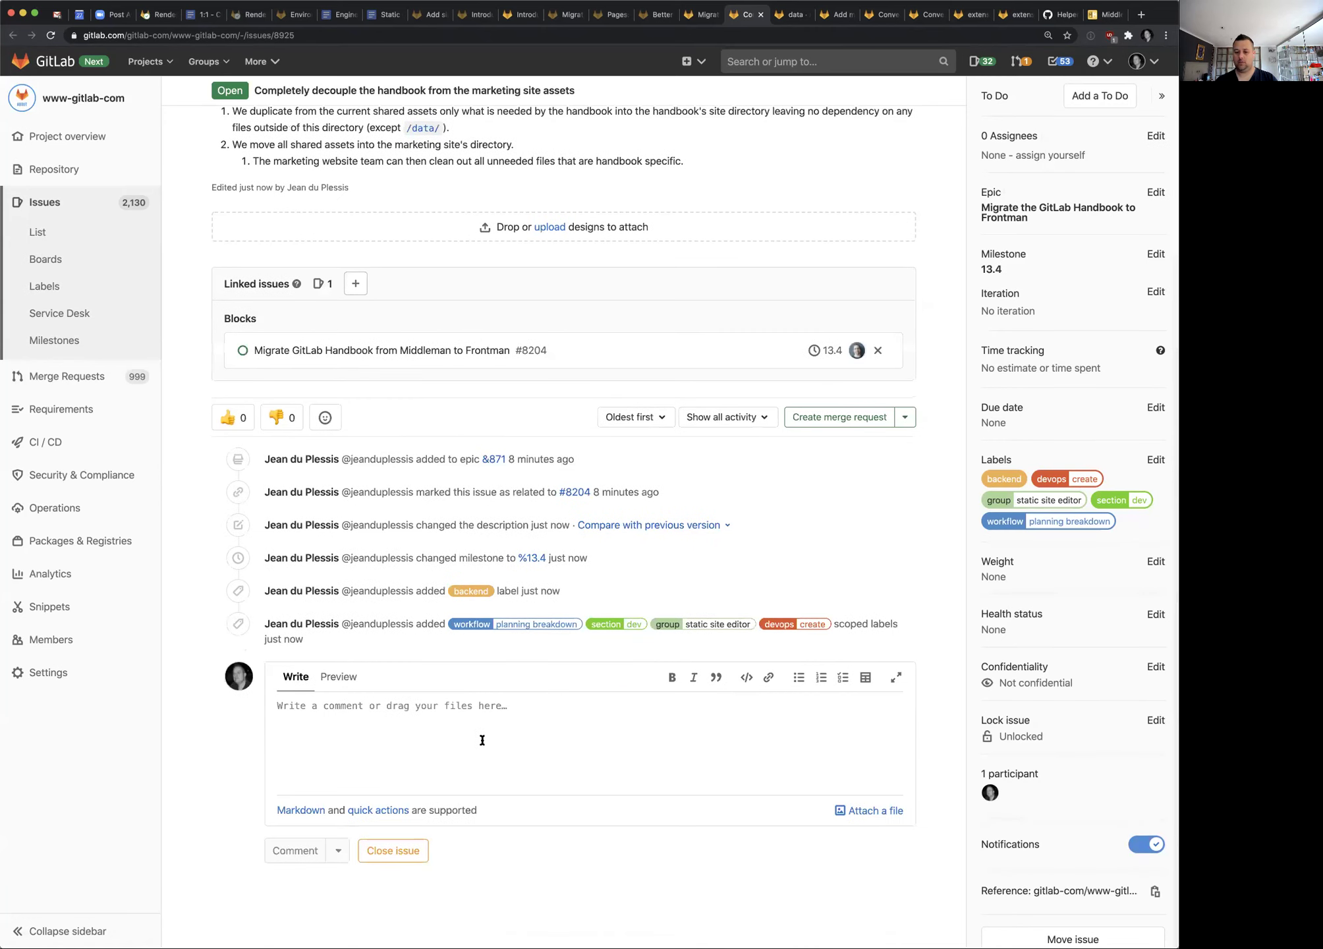
Mention two teammates and ask how they feel about moving towards total decoupling of Handbook and Marketing sites source
left_click(505, 729)
type("@")
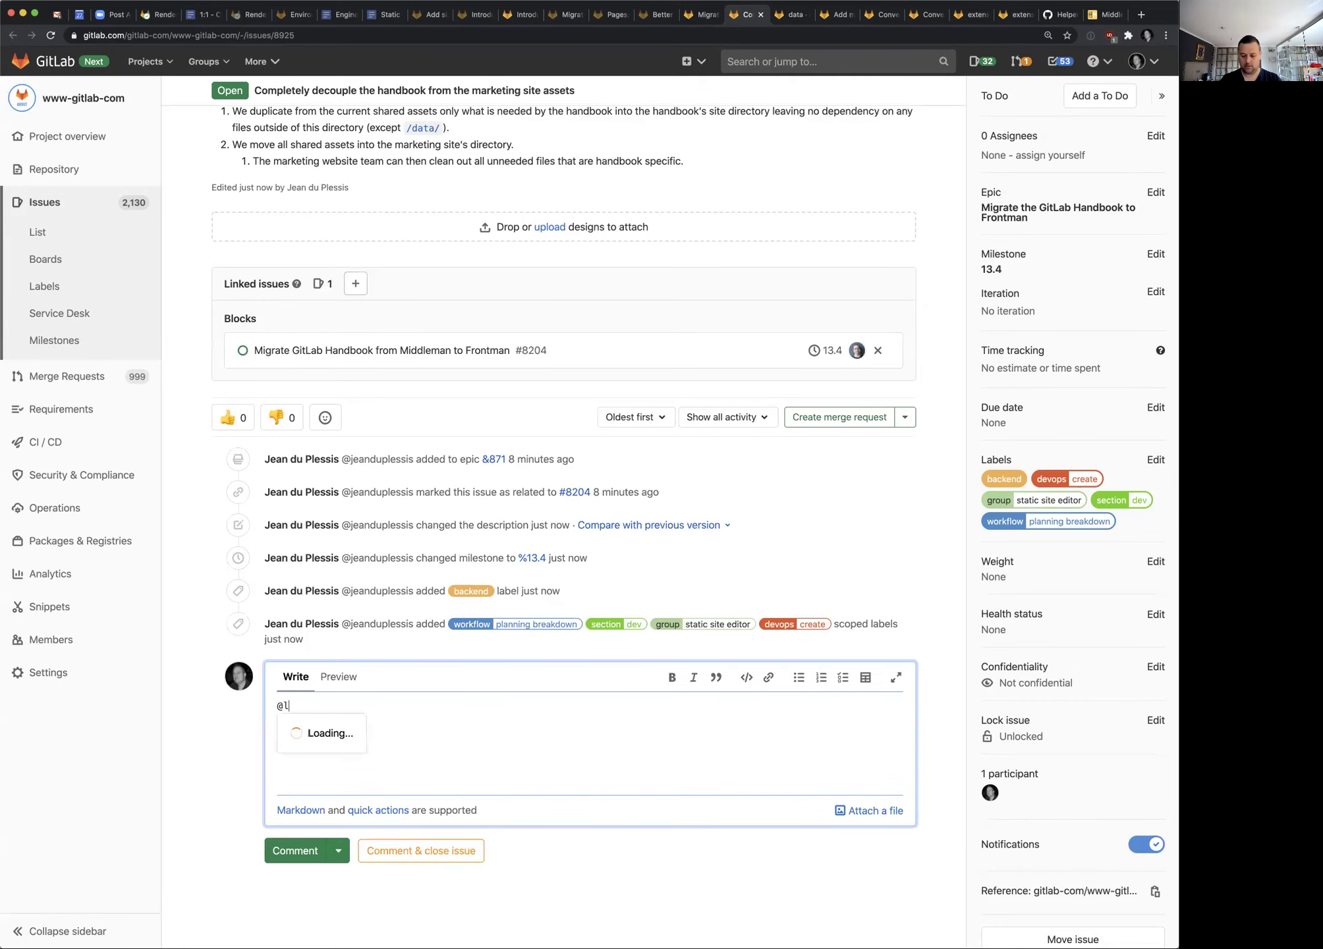
type("lauren")
key("Return")
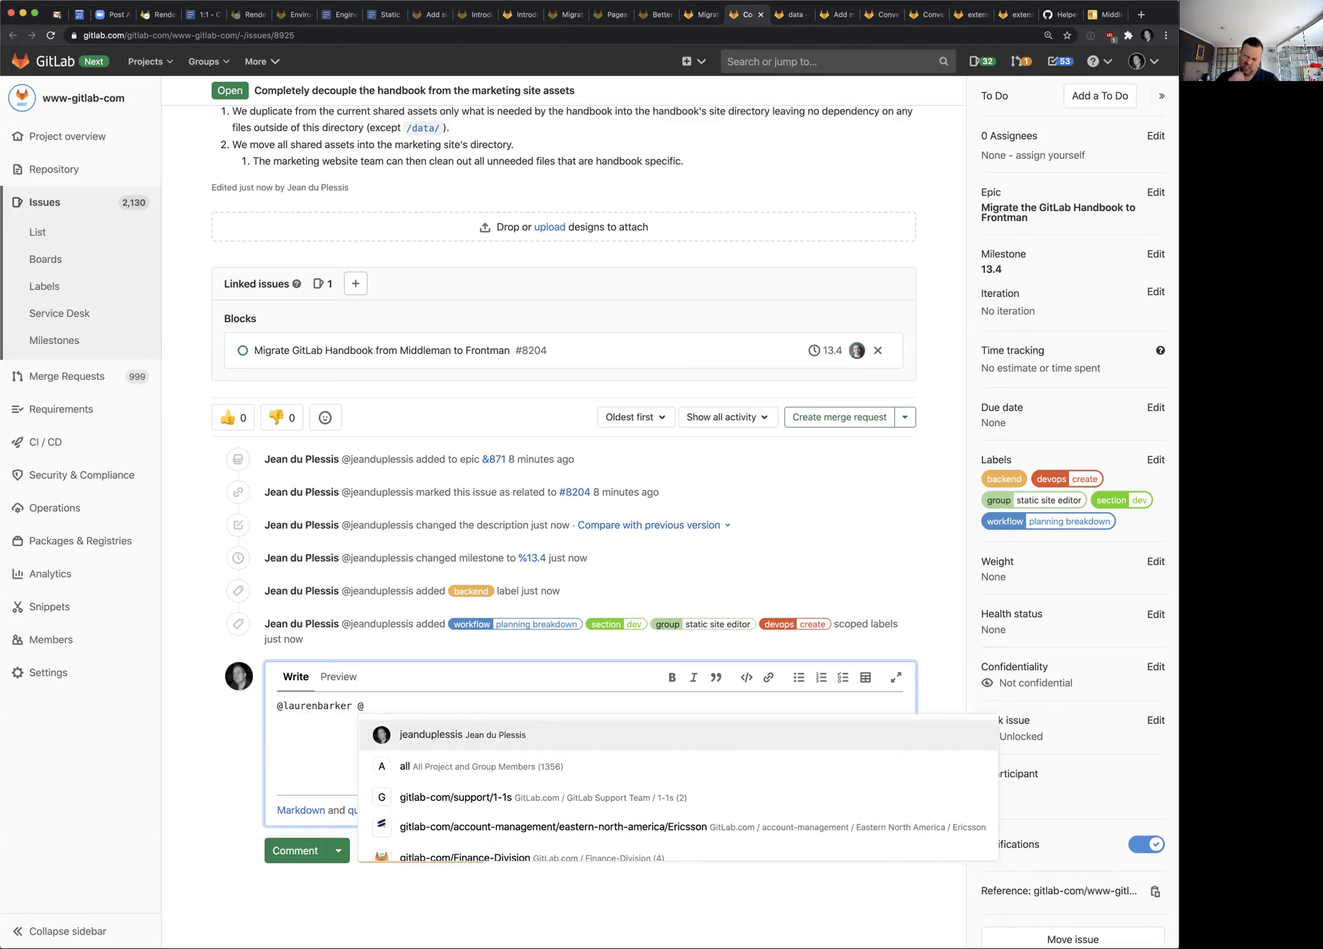
type("@brand")
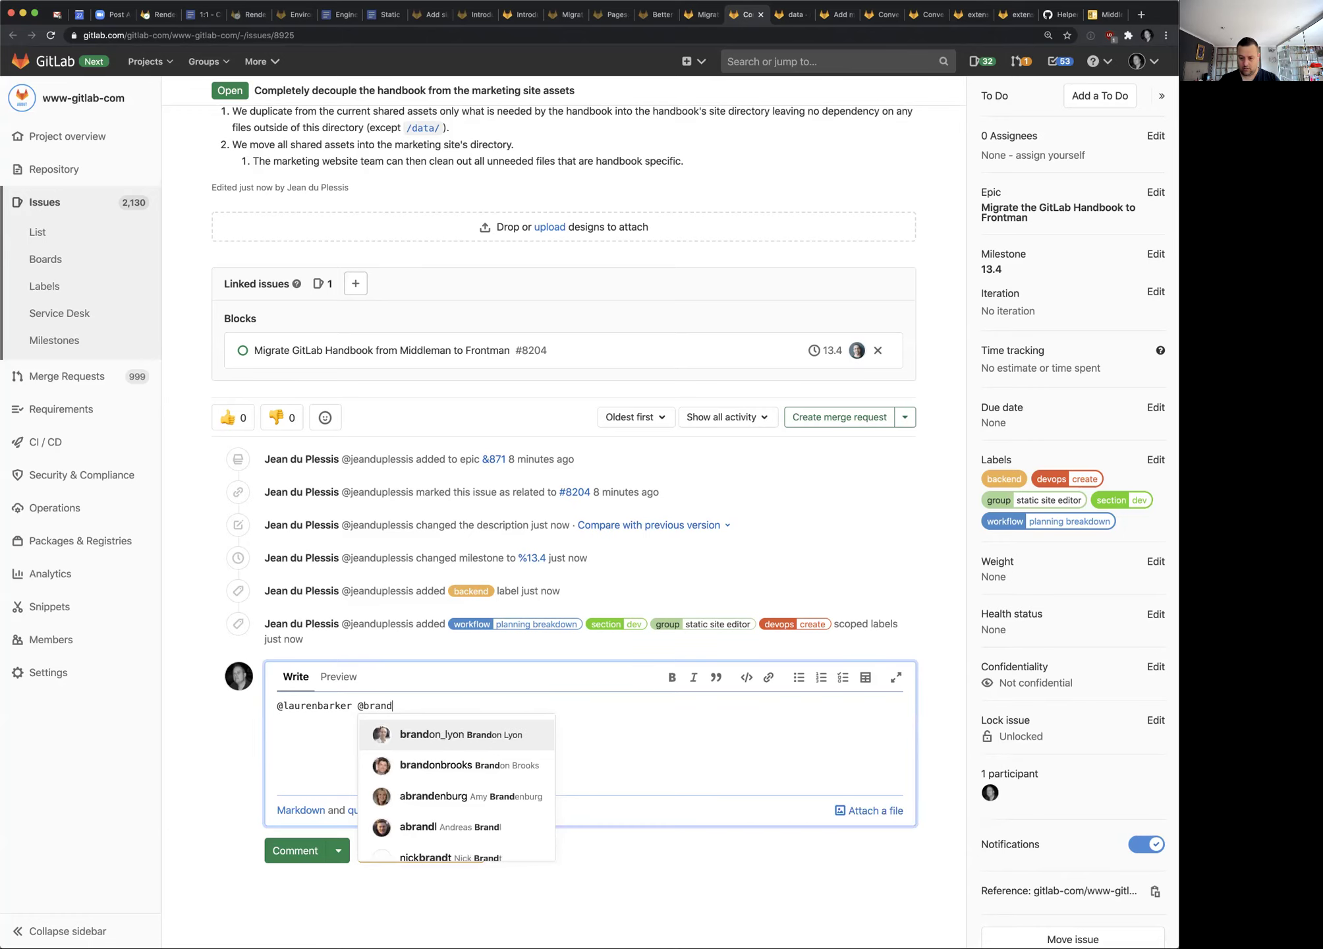
key("Return")
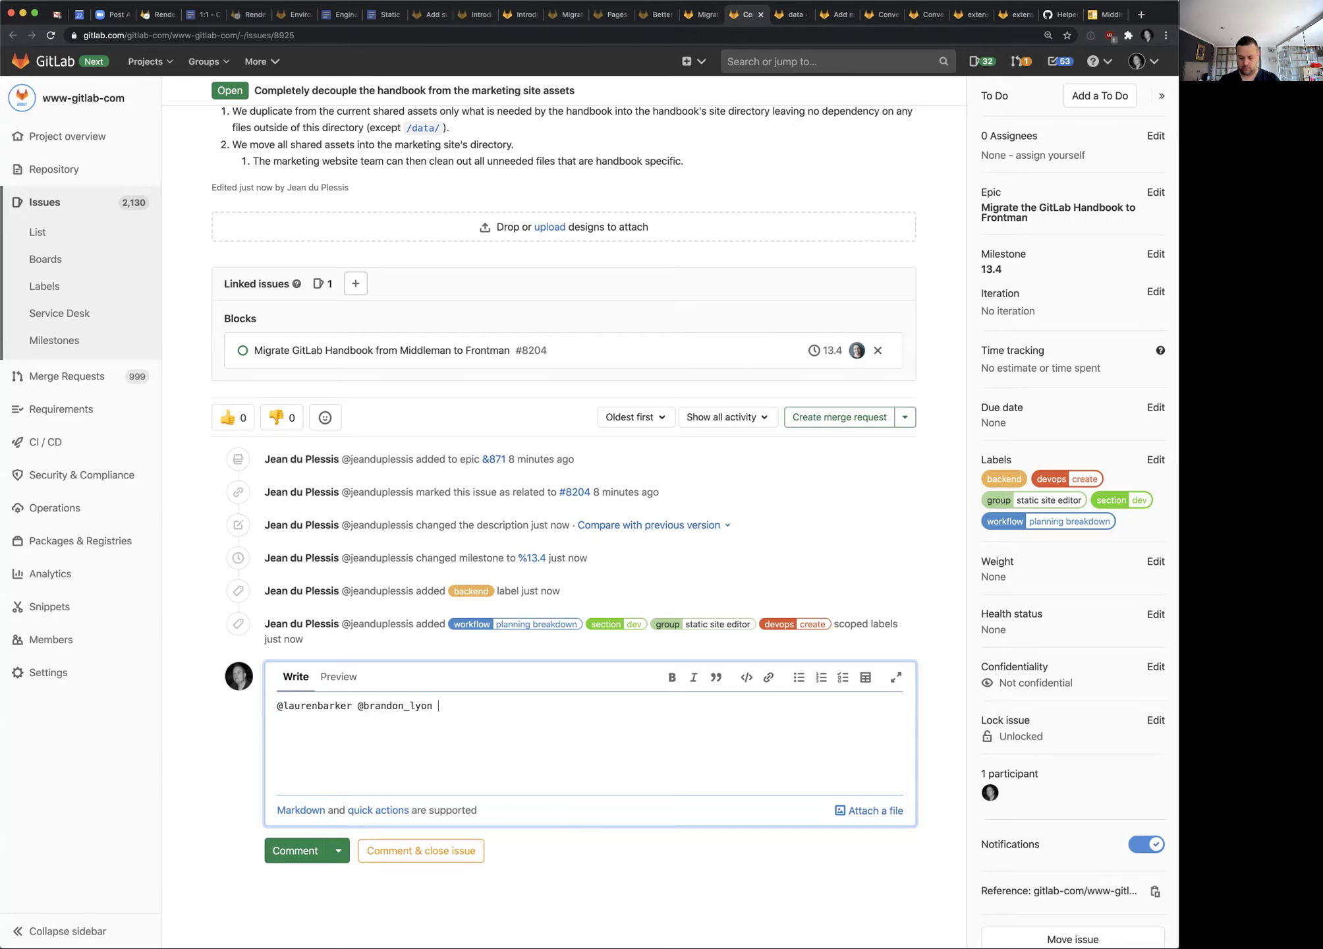
type("what do")
key("alt+BackSpace")
key("alt+BackSpace")
type("how do you feel about this approach to moving towards tot")
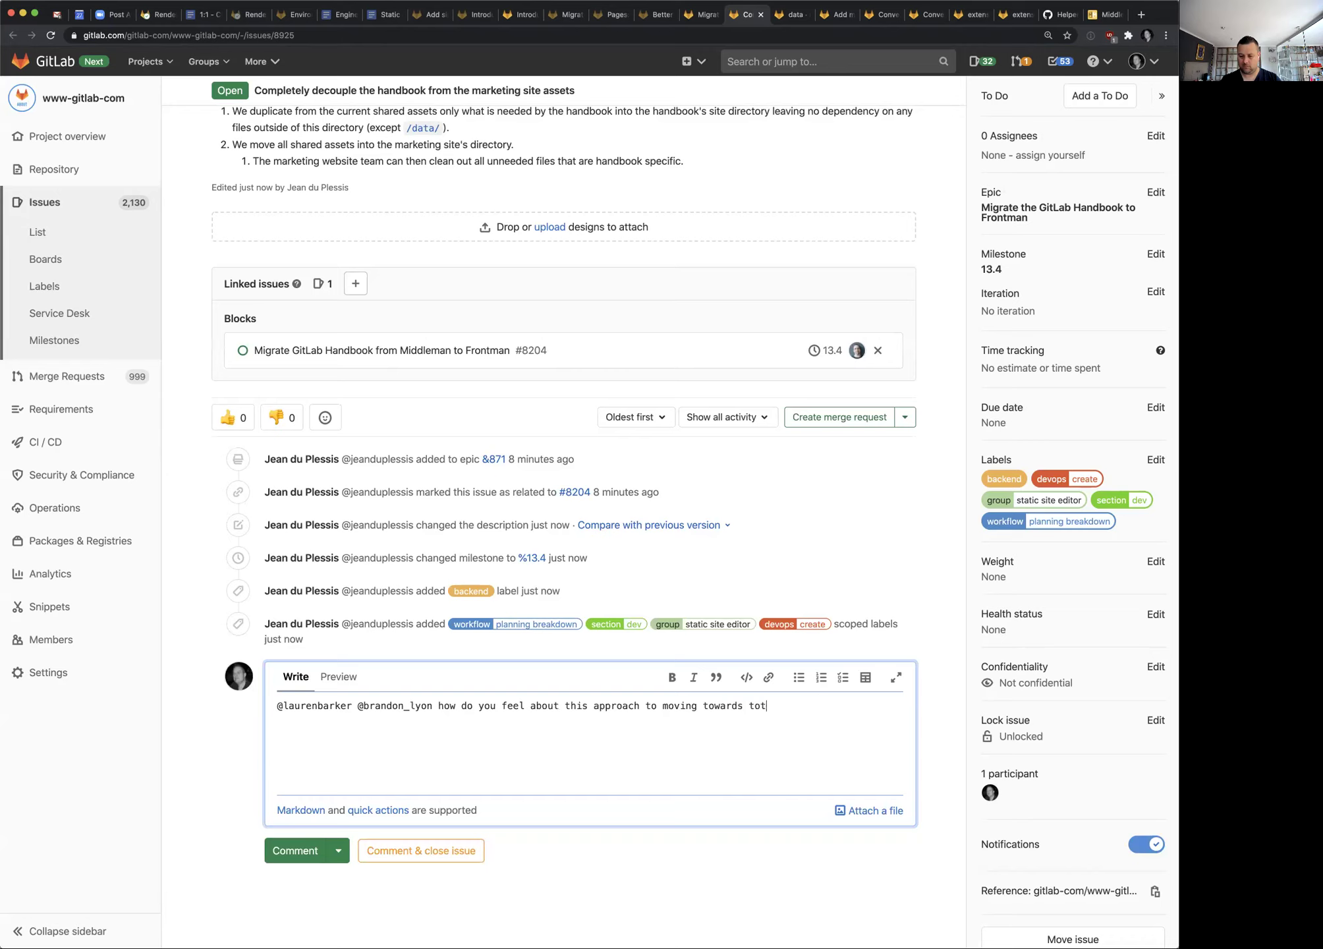
type("al decoupling between Han")
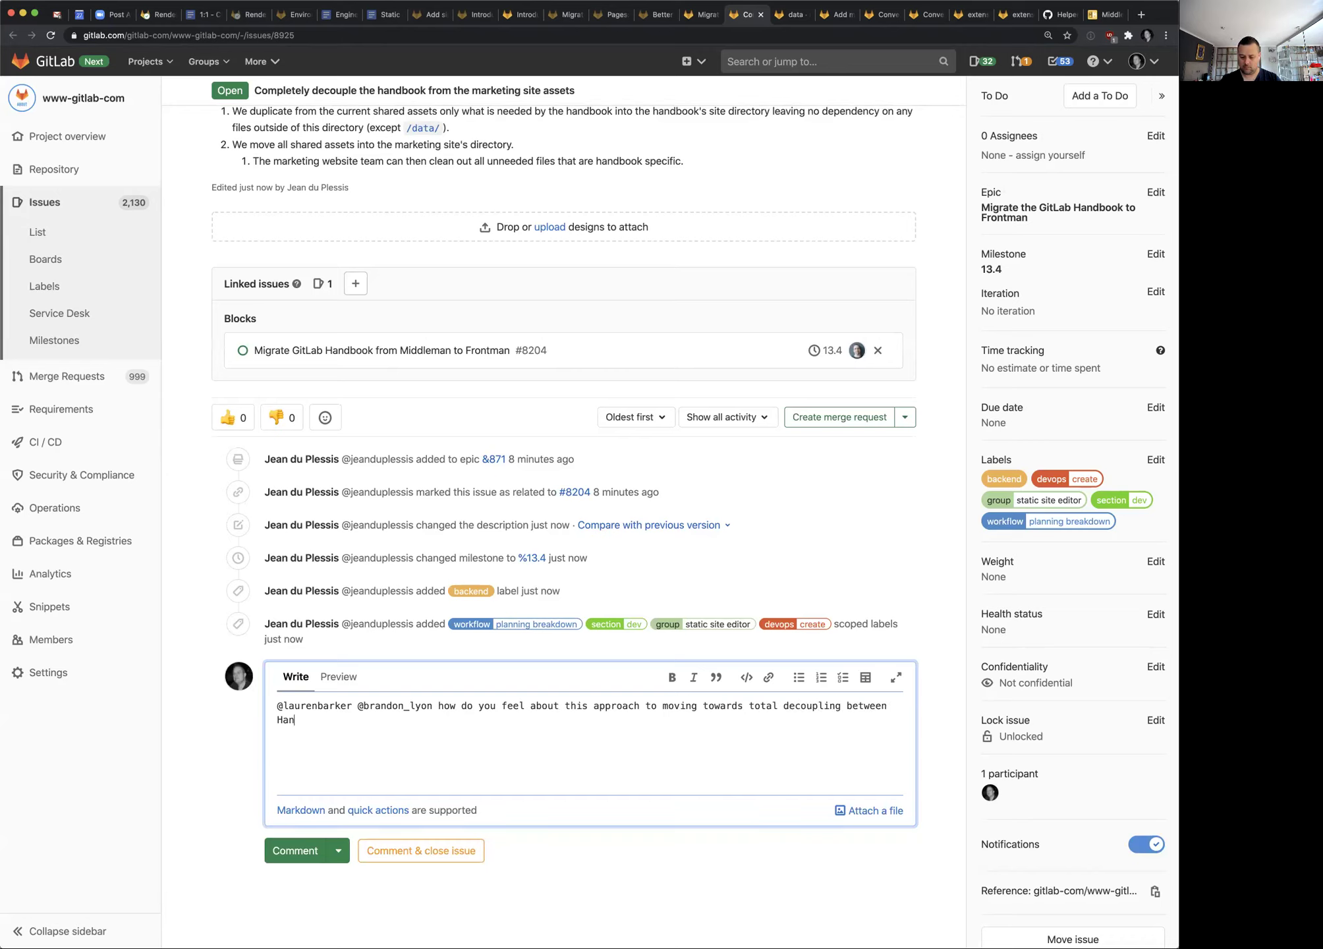
type("dbook and Marketing")
type(" sites")
key("alt+BackSpace")
type("sites source?")
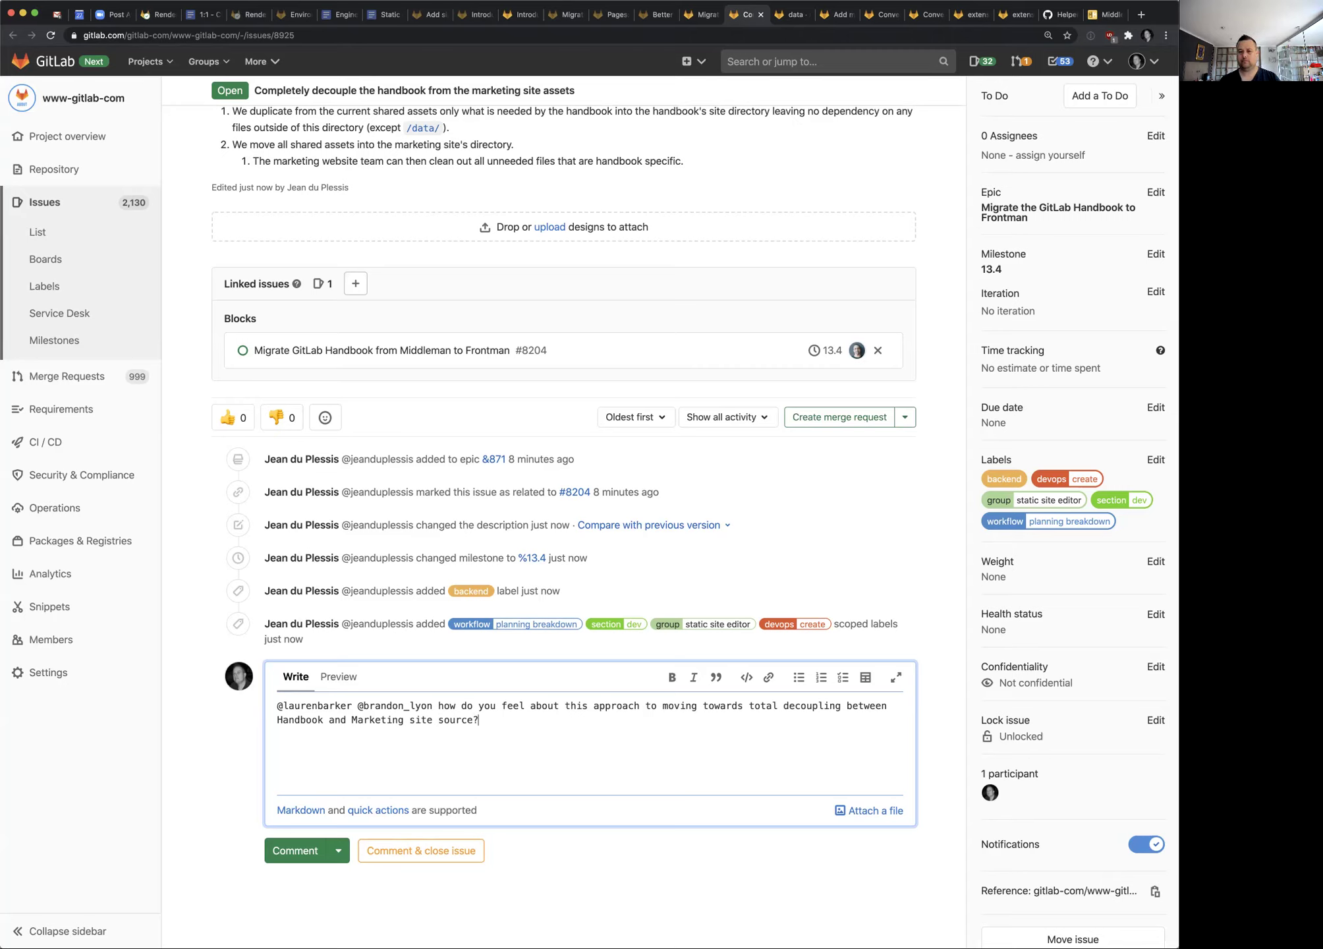
Add 'Is my assumption that majority of the current shared assets will belong to marketing site a fair one?'
scroll(471, 703, "up", 5)
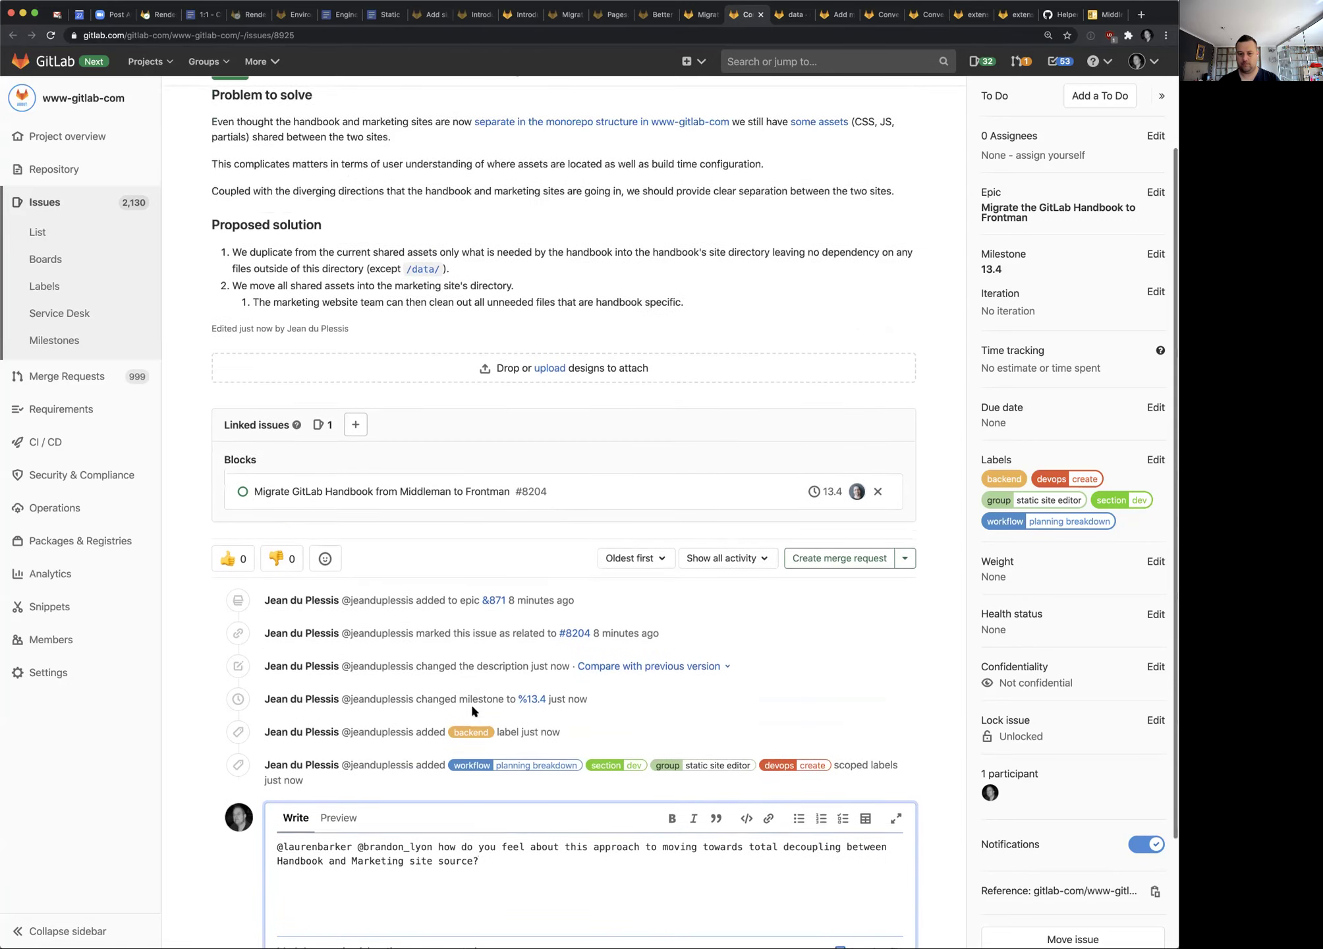
scroll(467, 736, "down", 5)
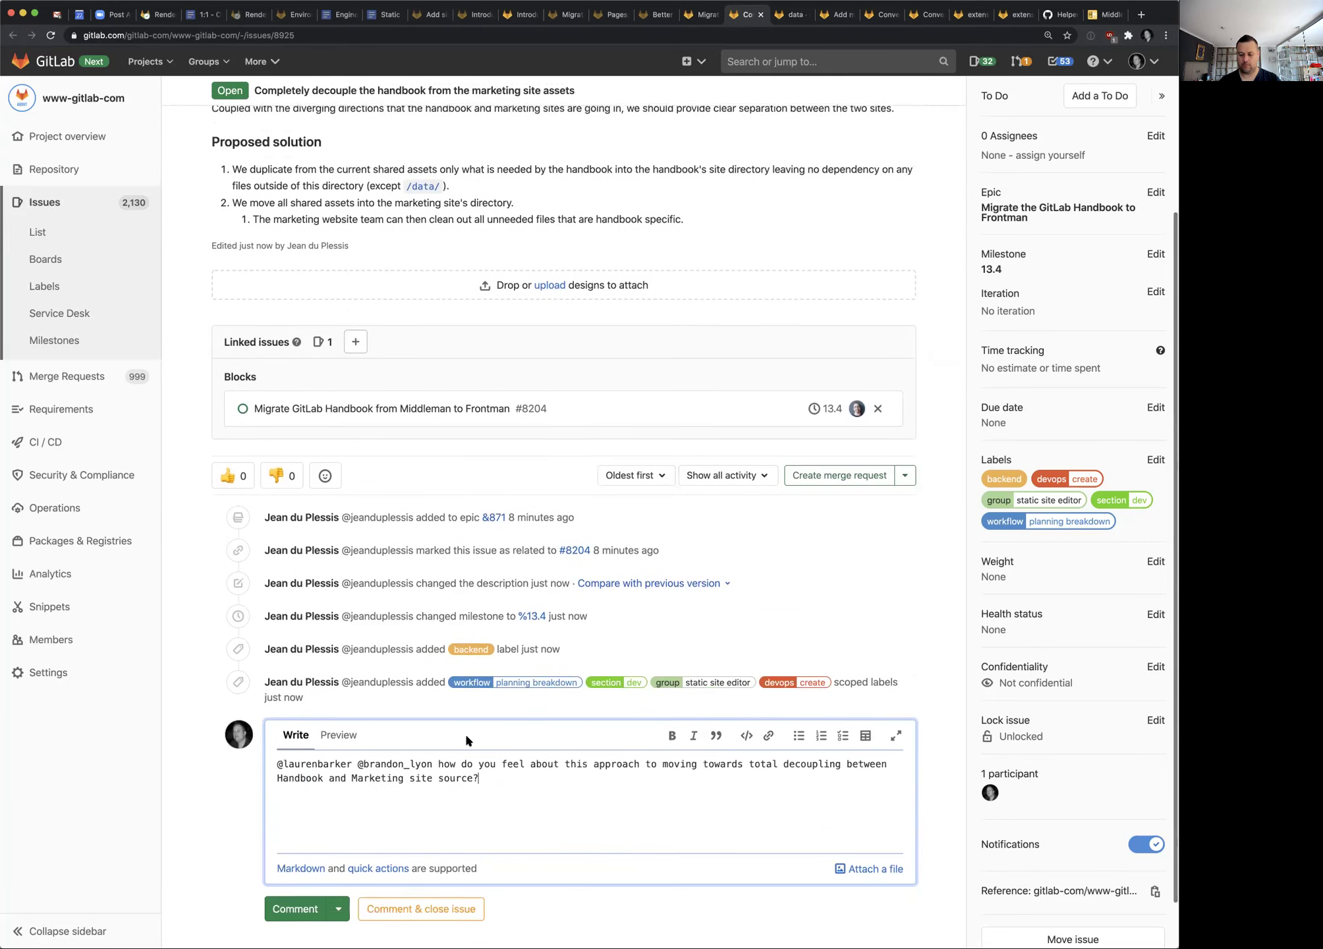
scroll(466, 740, "down", 2)
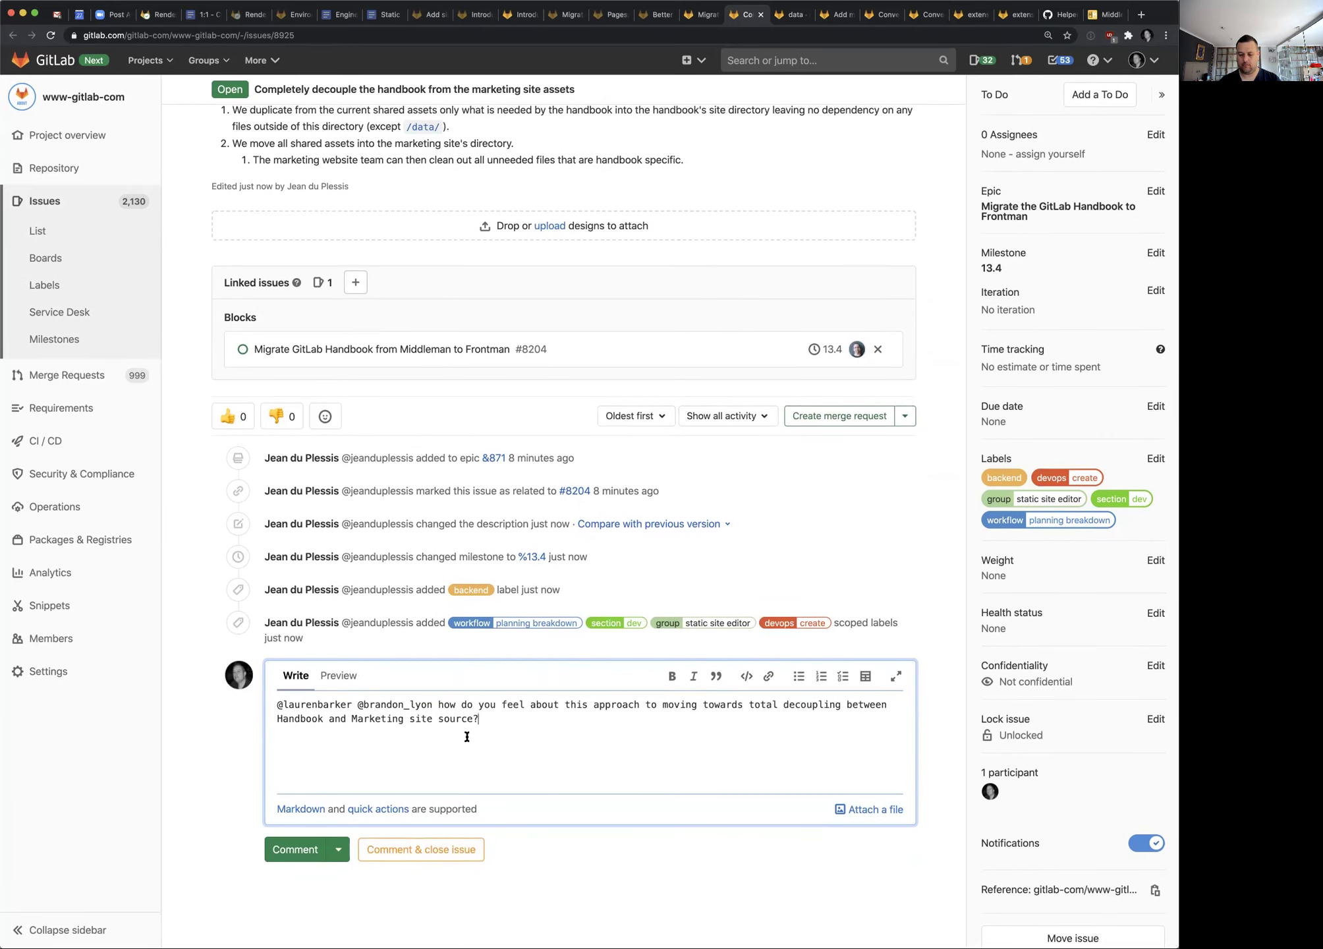
type("Is my assumption that majority of t")
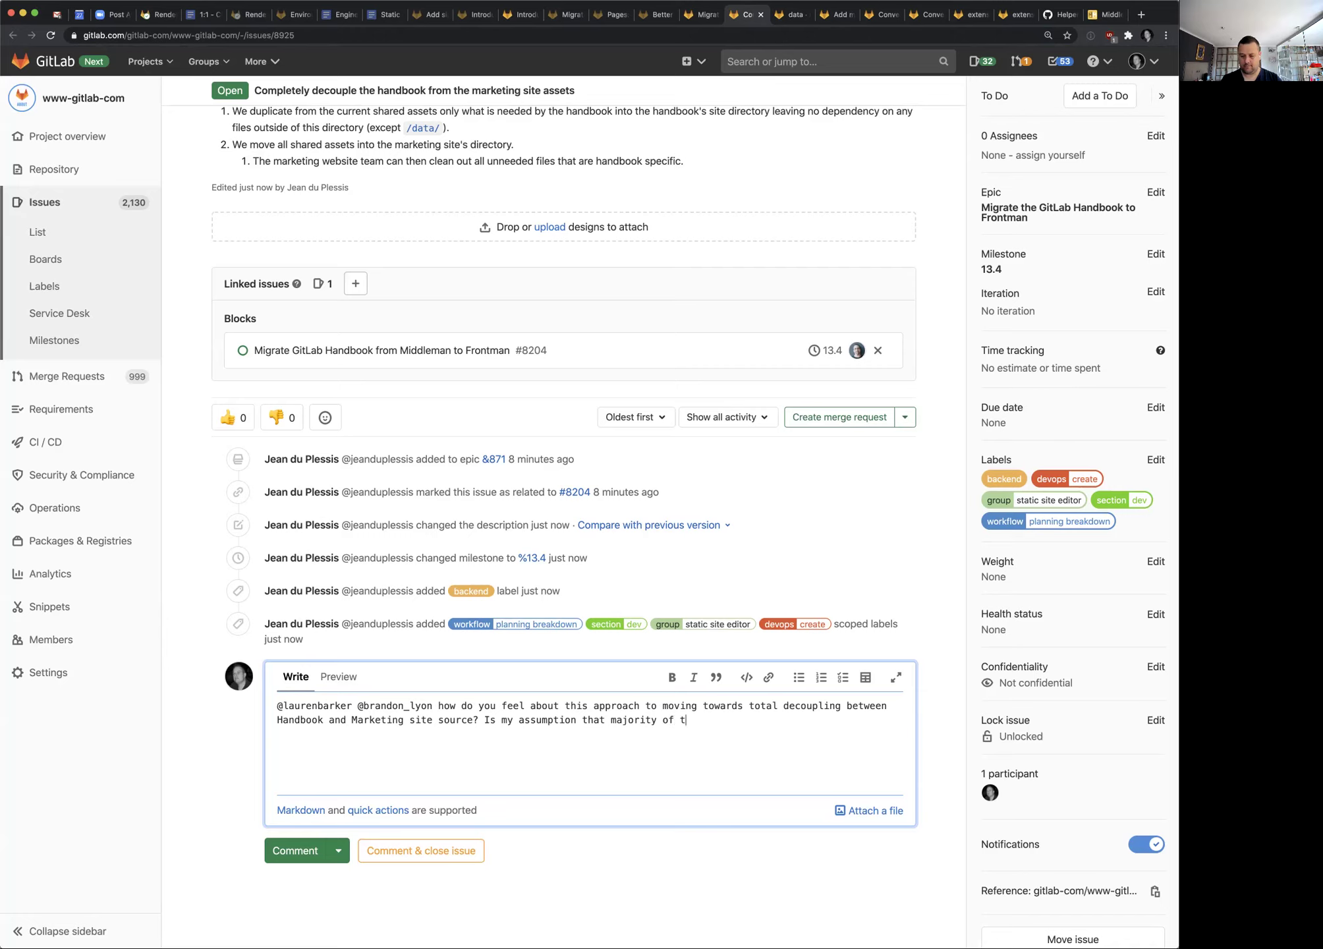
type("he current s")
key("BackSpace")
type("current shar")
type("ed assets ")
type("will belong to")
type(" mark")
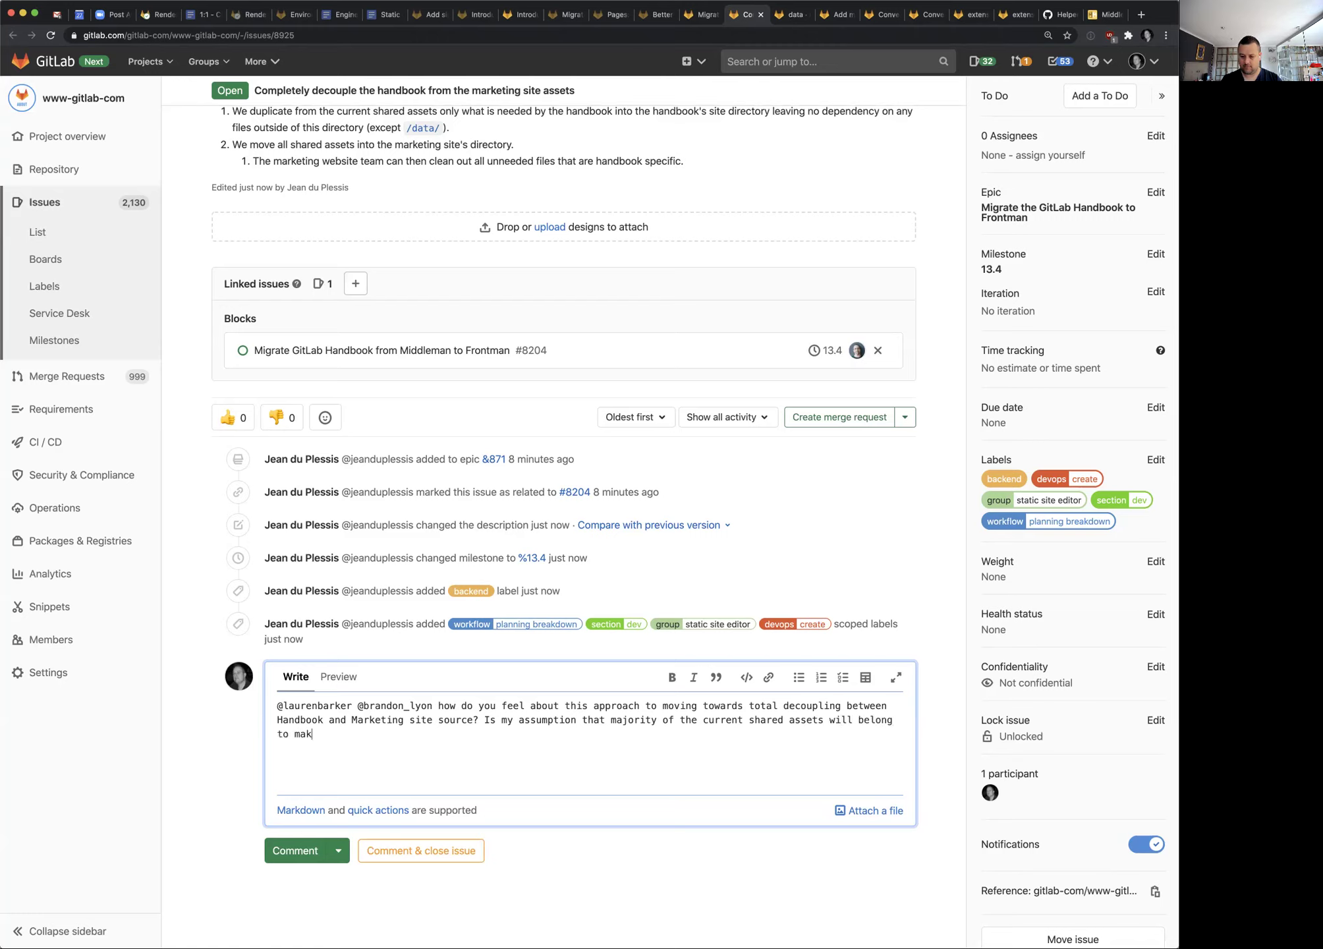
type("eting site")
type("and would be easier toremove")
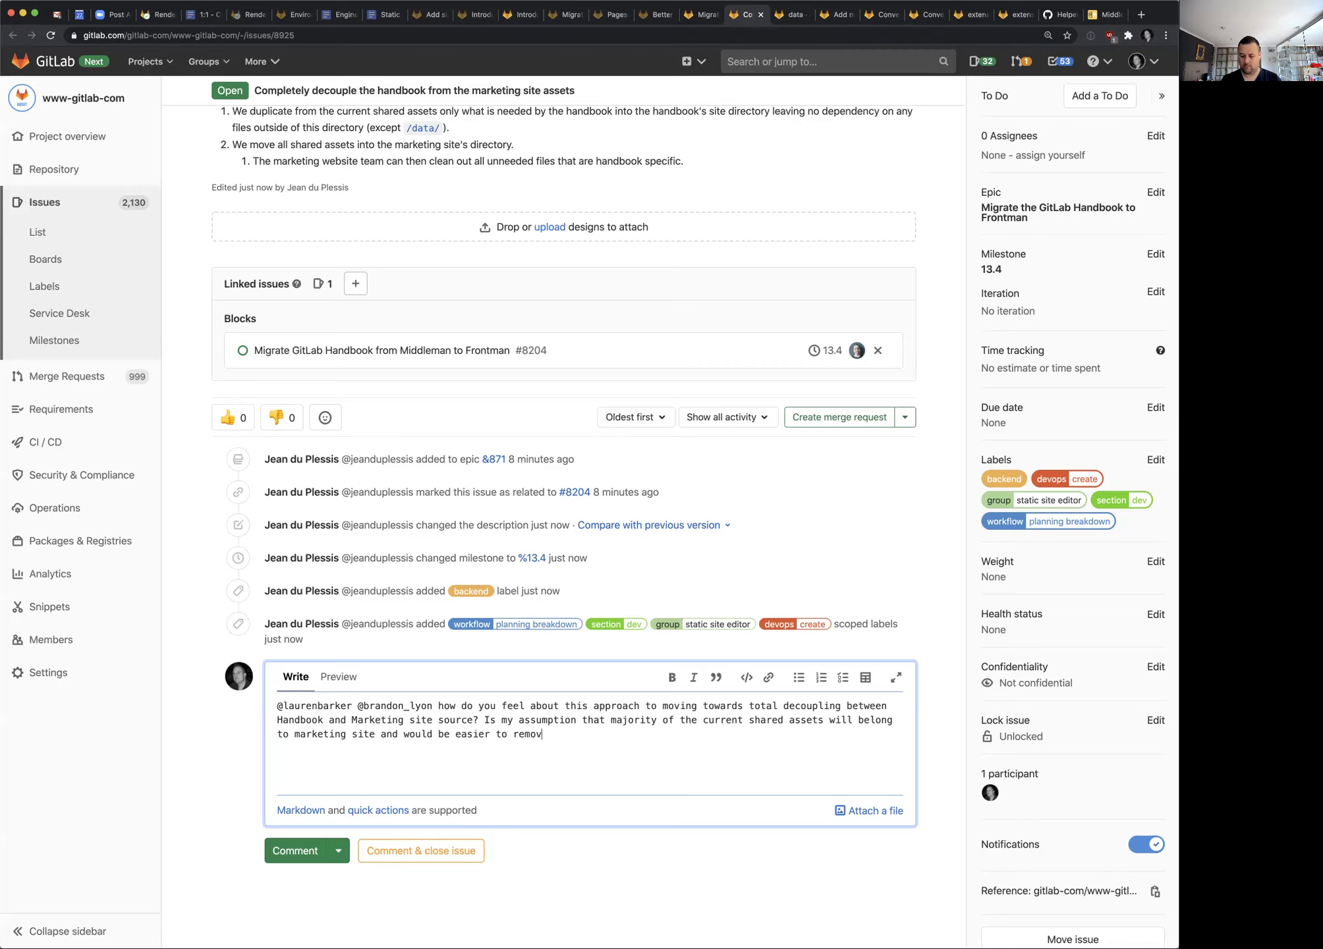
key("BackSpace")
key("BackSpace")
key("BackSpace")
key("BackSpace")
key("BackSpace")
key("BackSpace")
key("alt+BackSpace")
key("alt+BackSpace")
key("alt+BackSpace")
key("alt+BackSpace")
key("alt+BackSpace")
type("a fair one?")
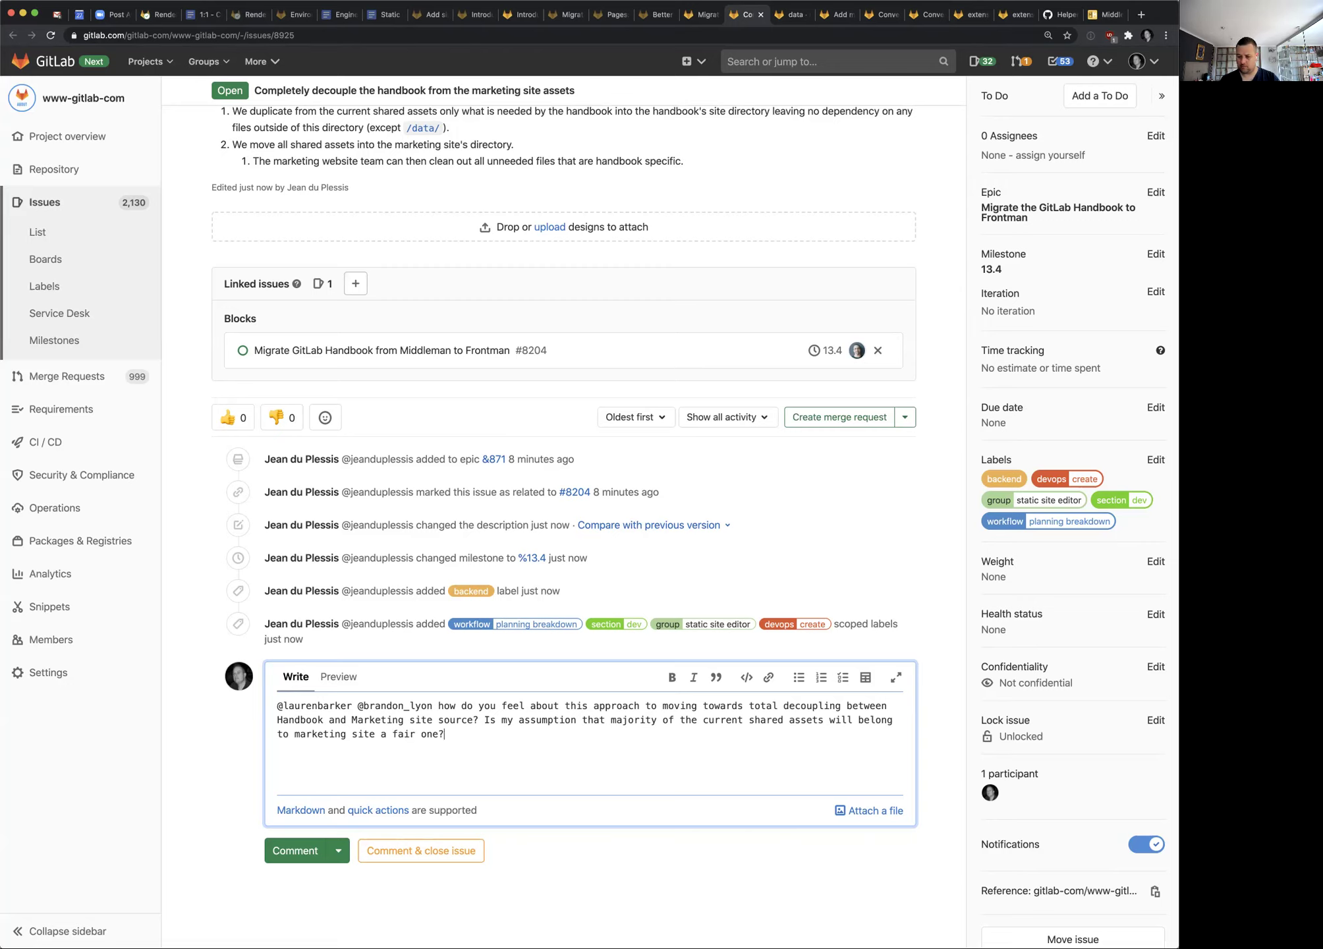
type(" And that")
key("BackSpace")
key("BackSpace")
key("BackSpace")
key("BackSpace")
key("BackSpace")
key("BackSpace")
key("BackSpace")
key("BackSpace")
key("BackSpace")
key("BackSpace")
Post the comment, then edit it to add a third teammate mention and save
left_click(321, 852)
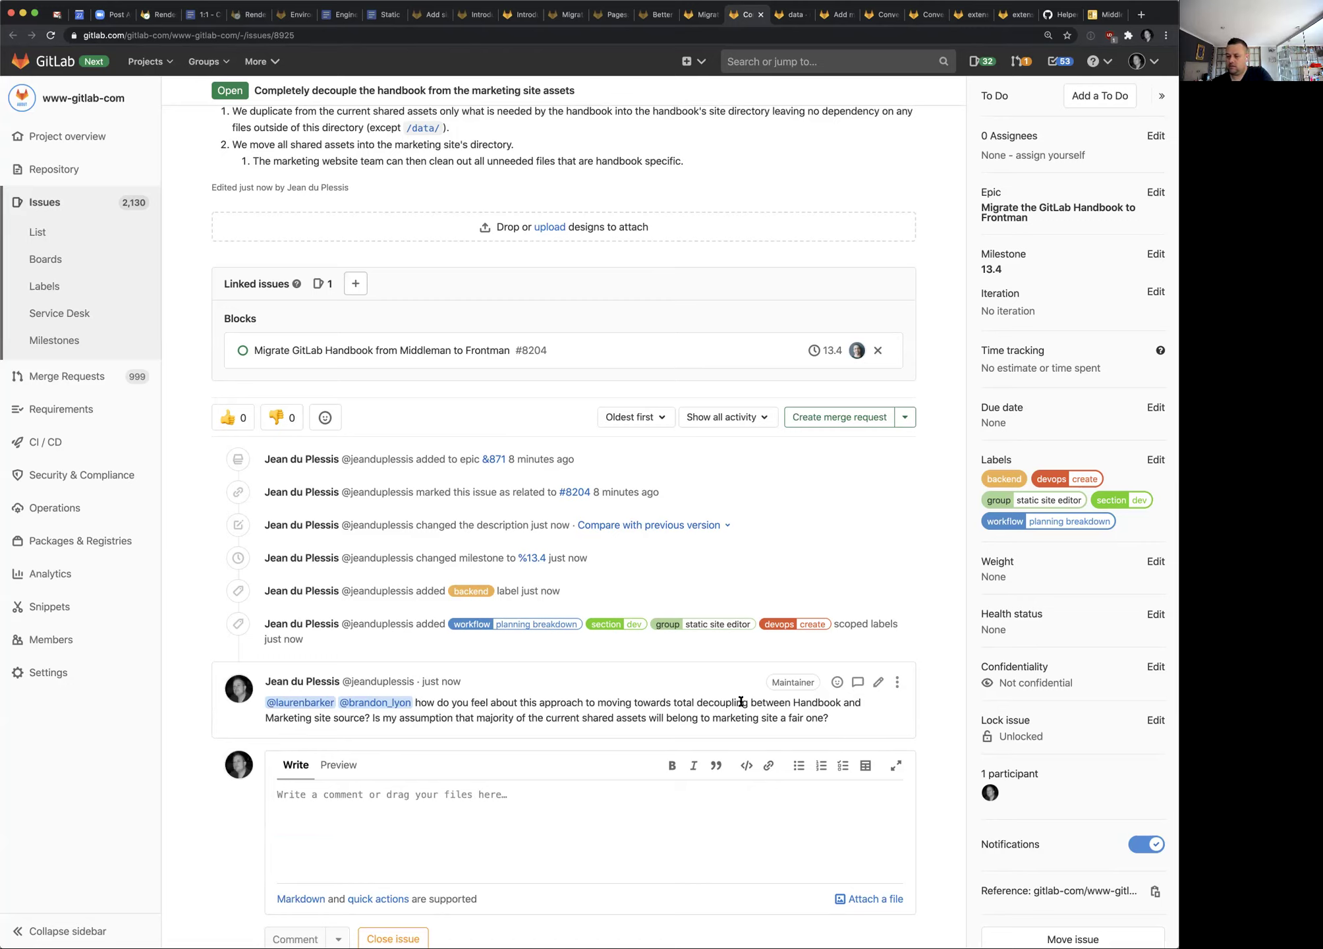
left_click(879, 684)
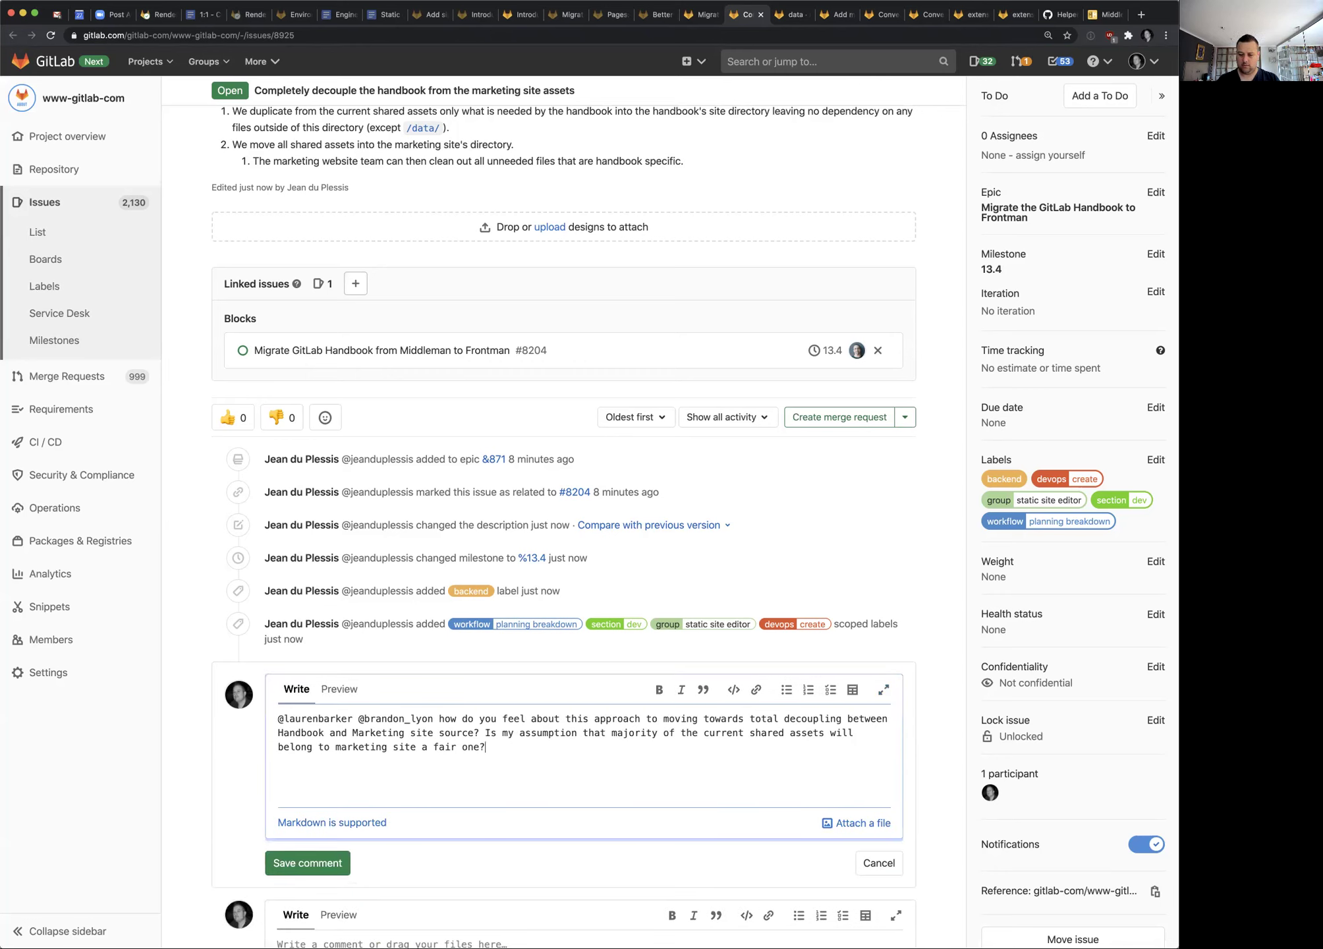
left_click(439, 718)
type("@cwo")
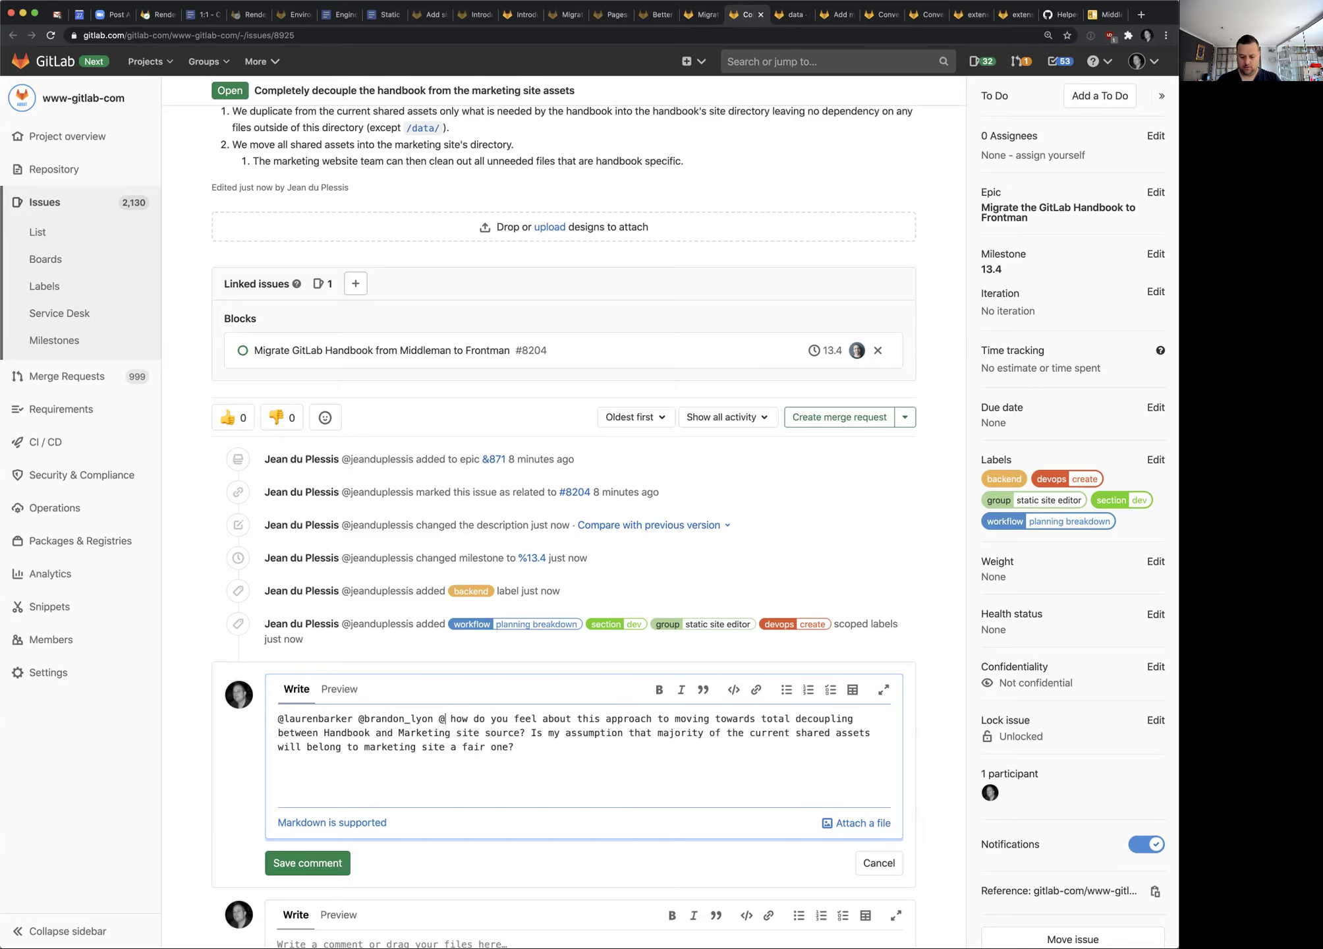
type("ol")
key("Return")
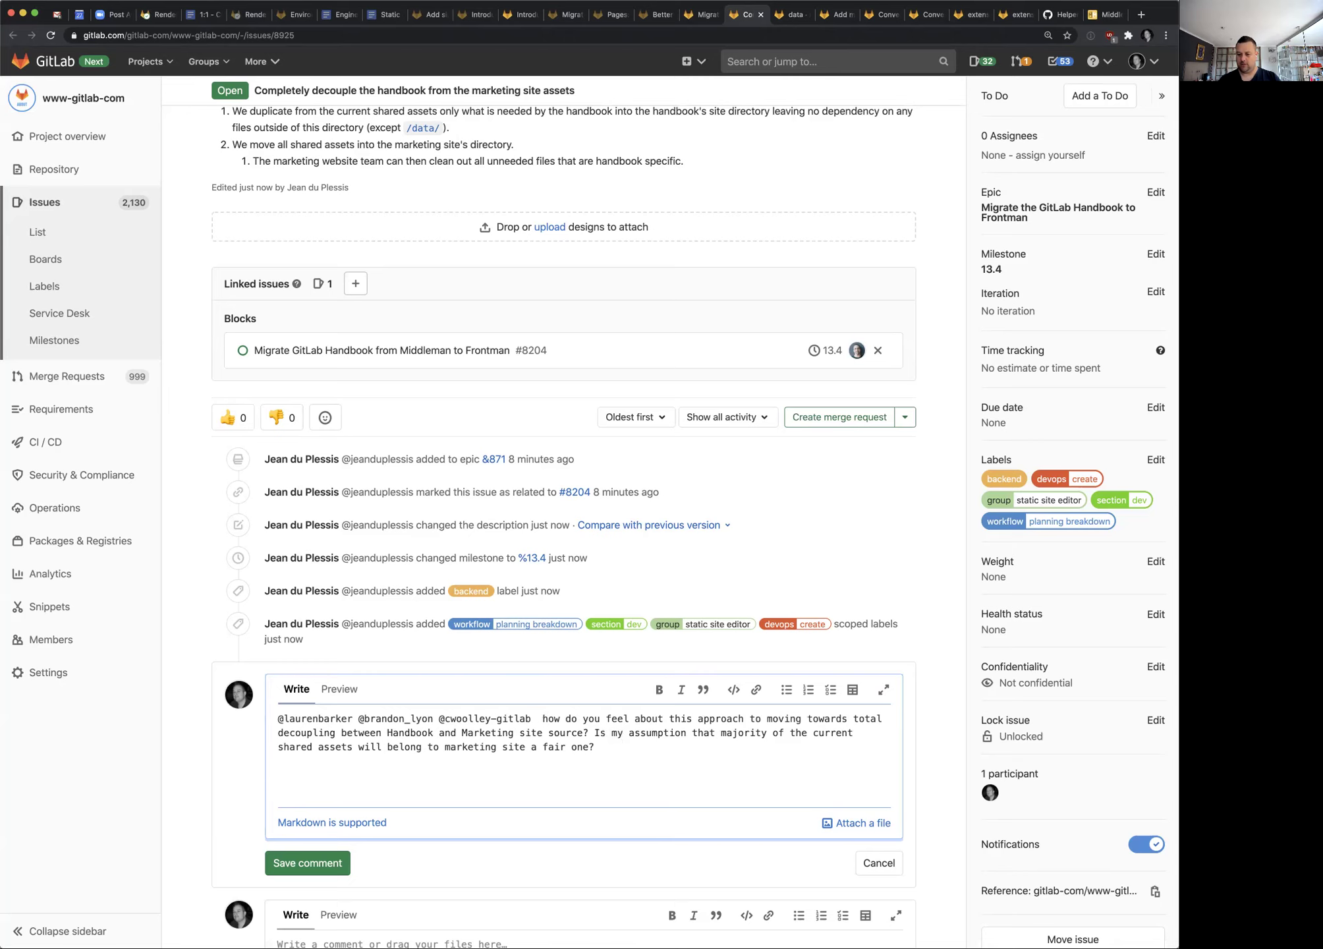
key("BackSpace")
left_click(327, 870)
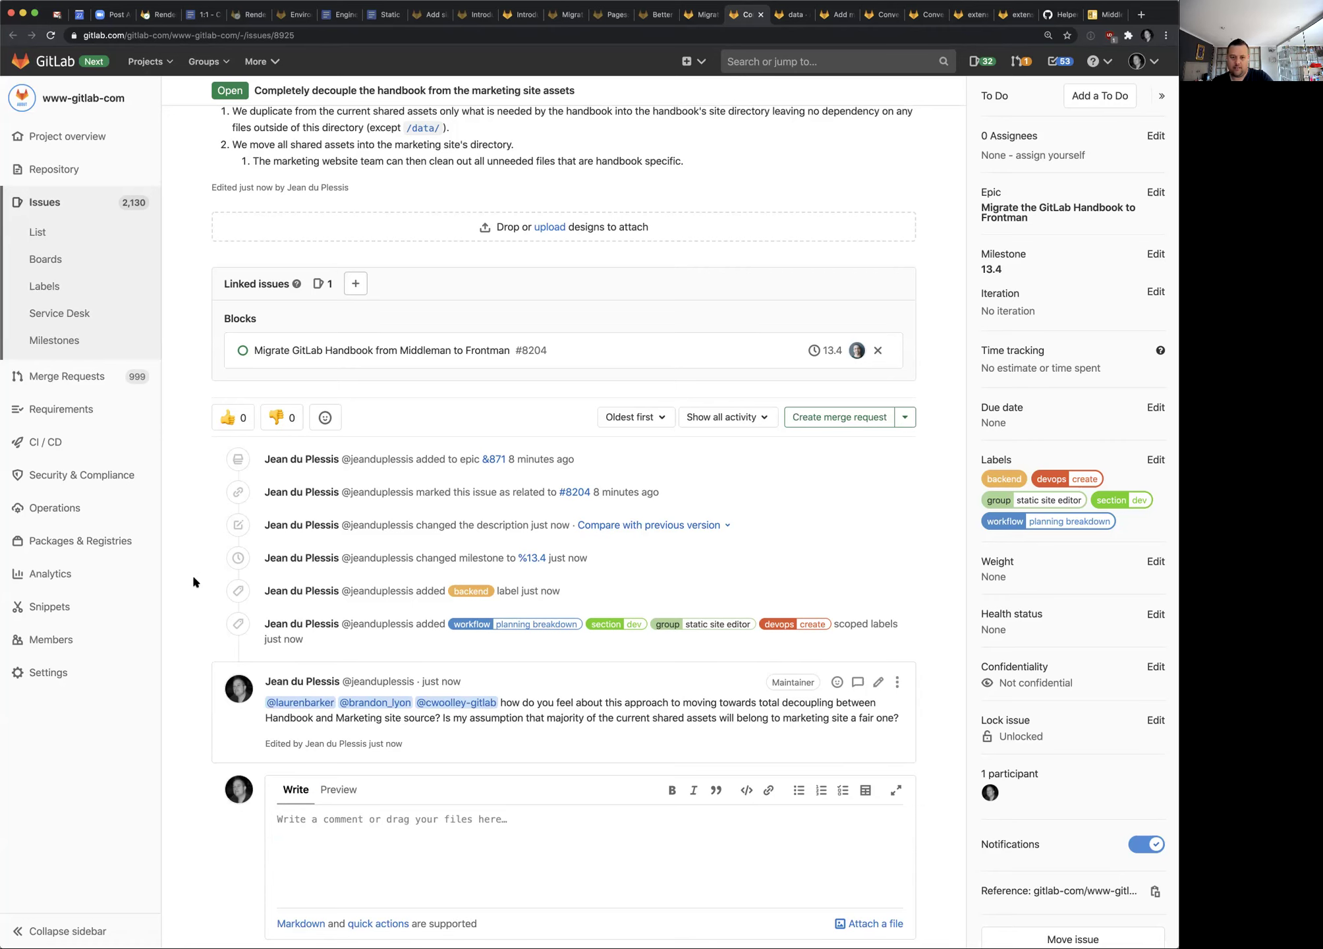
scroll(193, 580, "up", 5)
scroll(193, 560, "down", 6)
scroll(193, 560, "up", 6)
scroll(194, 568, "down", 6)
scroll(195, 568, "up", 6)
scroll(195, 567, "down", 6)
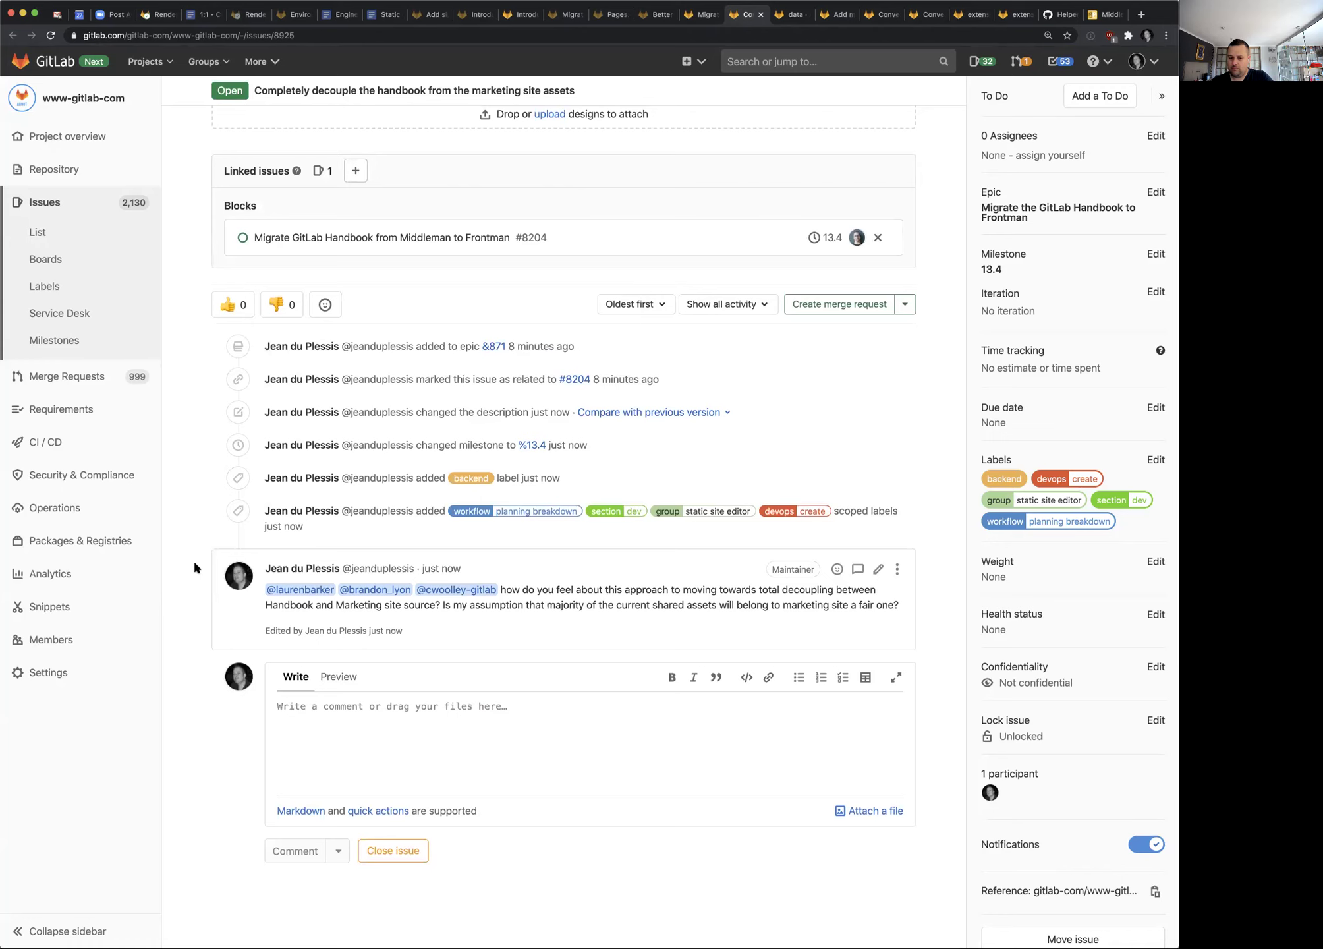
scroll(194, 567, "up", 6)
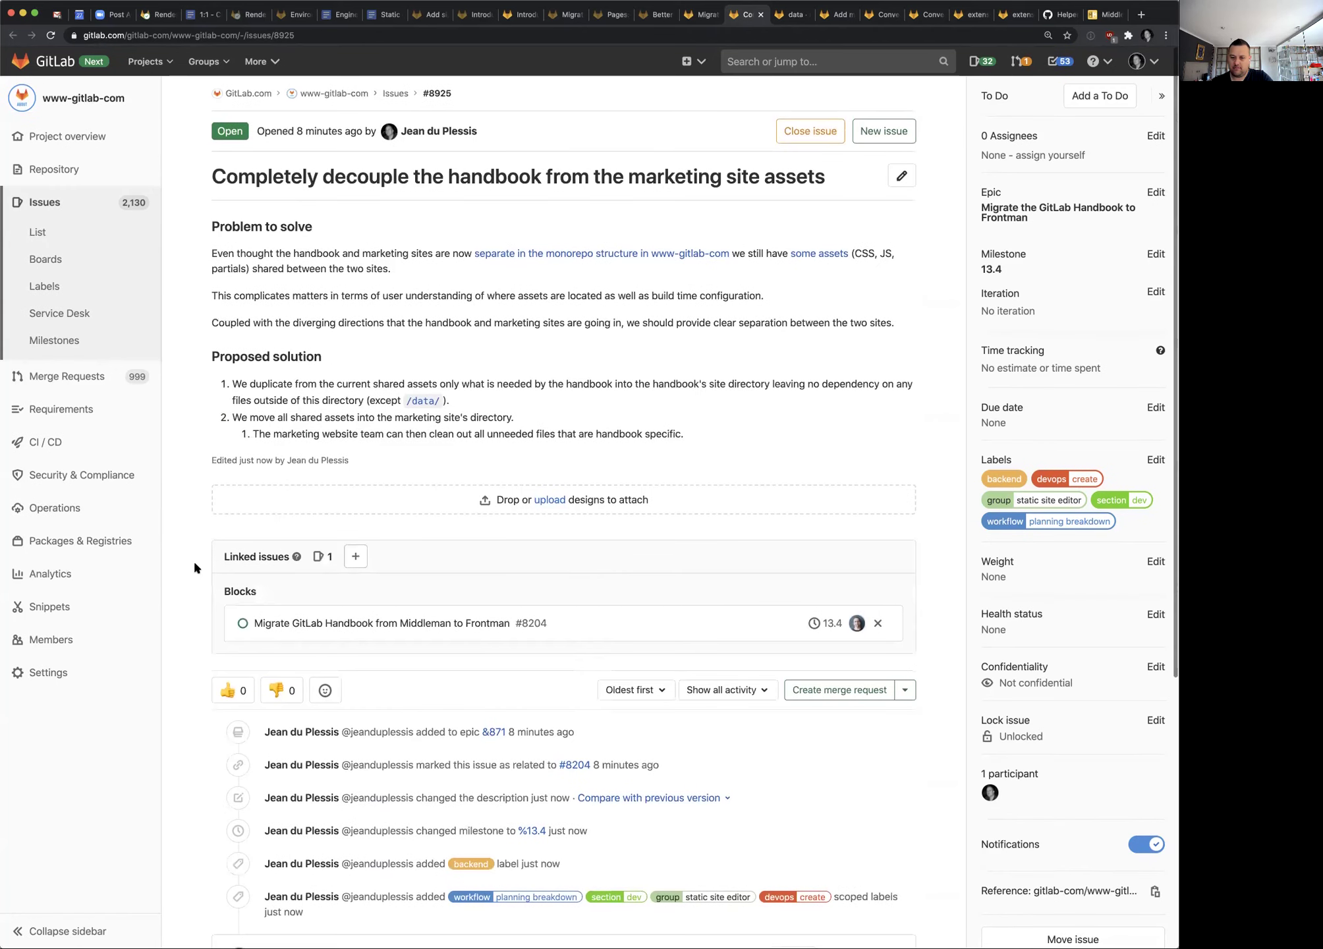
scroll(195, 567, "down", 5)
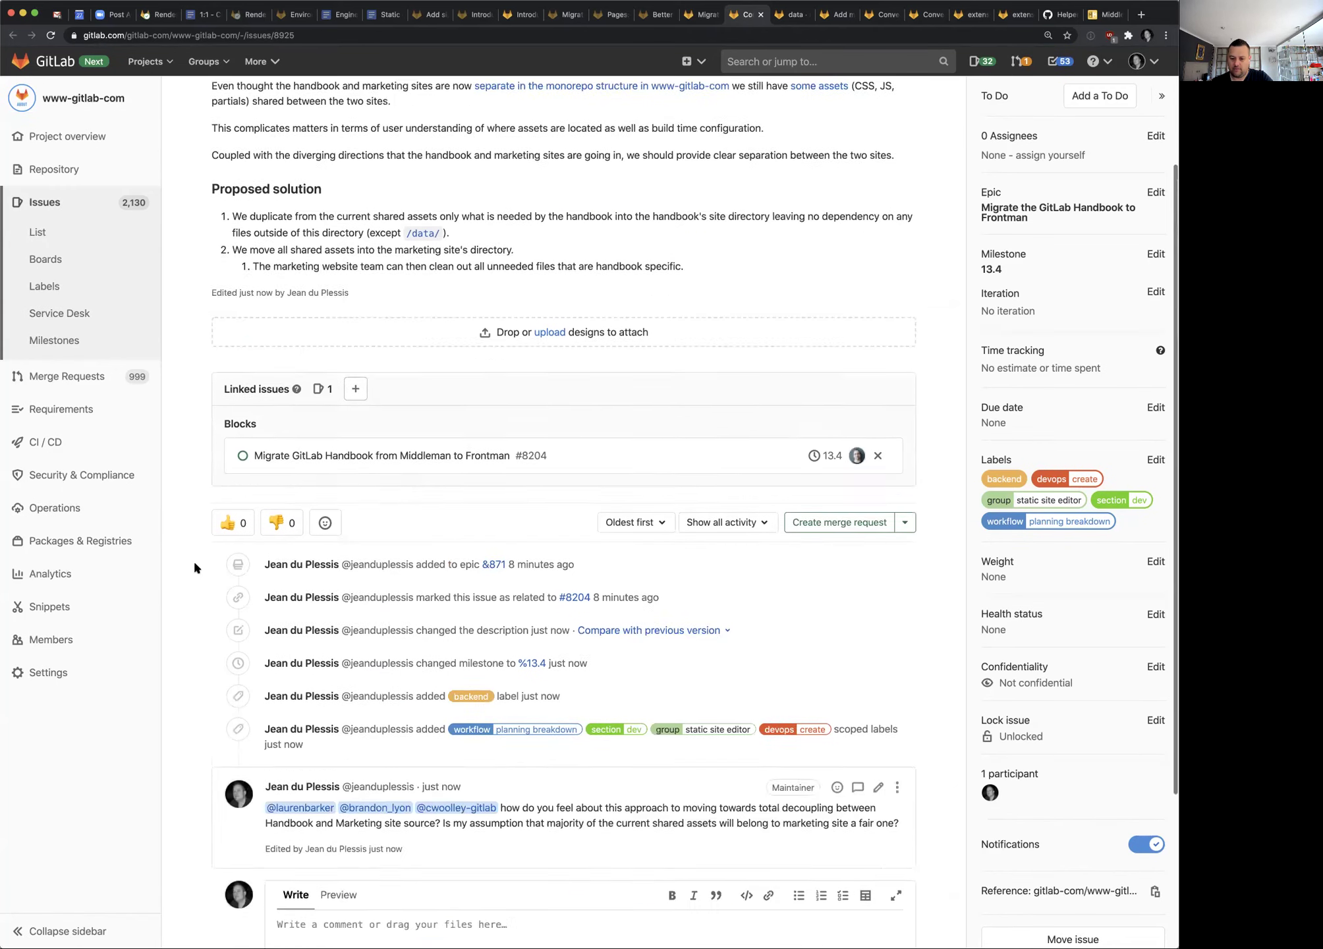
scroll(195, 568, "up", 5)
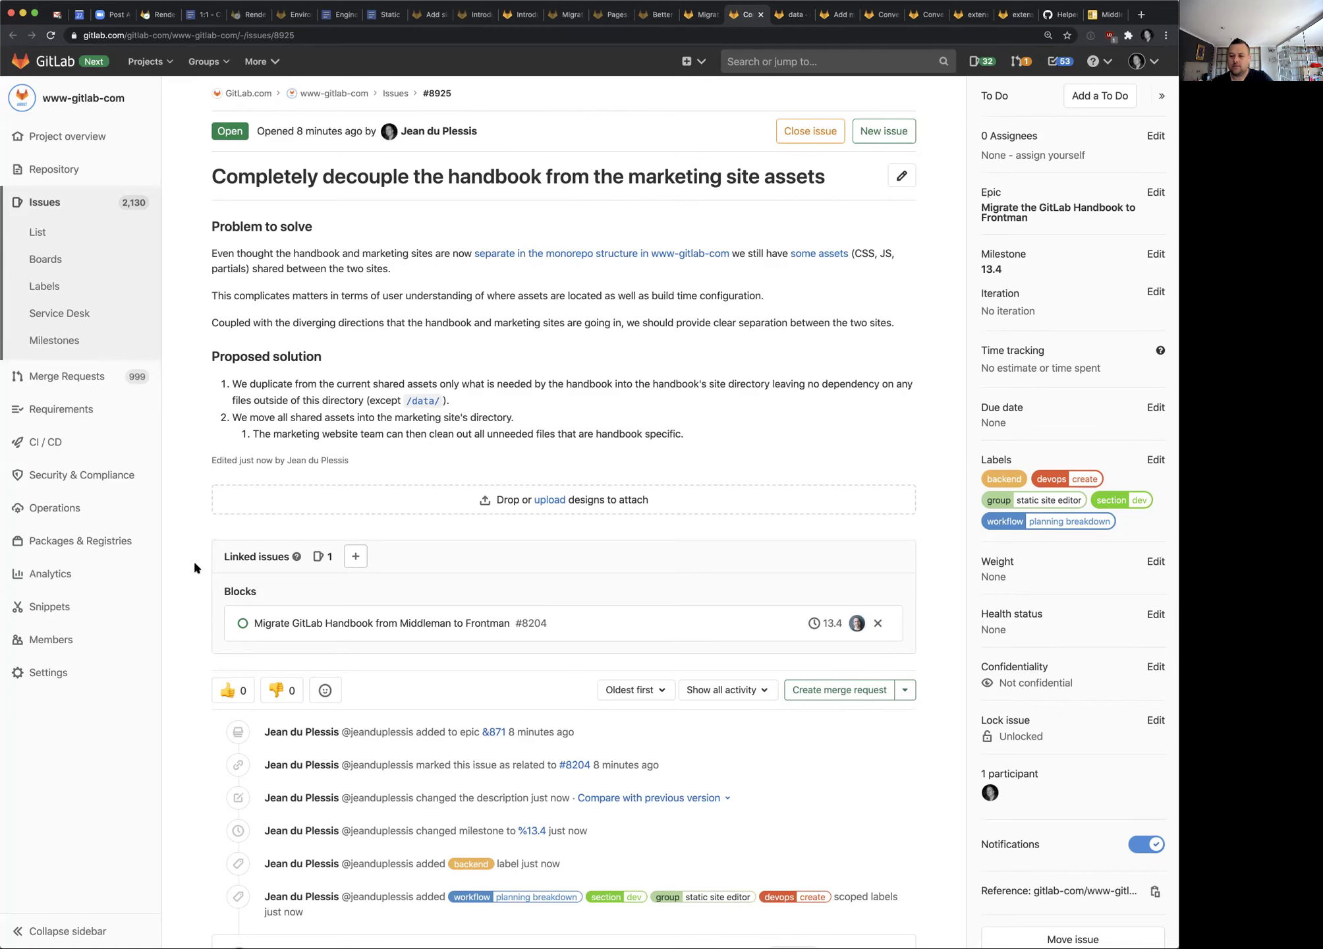
scroll(193, 560, "down", 8)
scroll(193, 561, "up", 5)
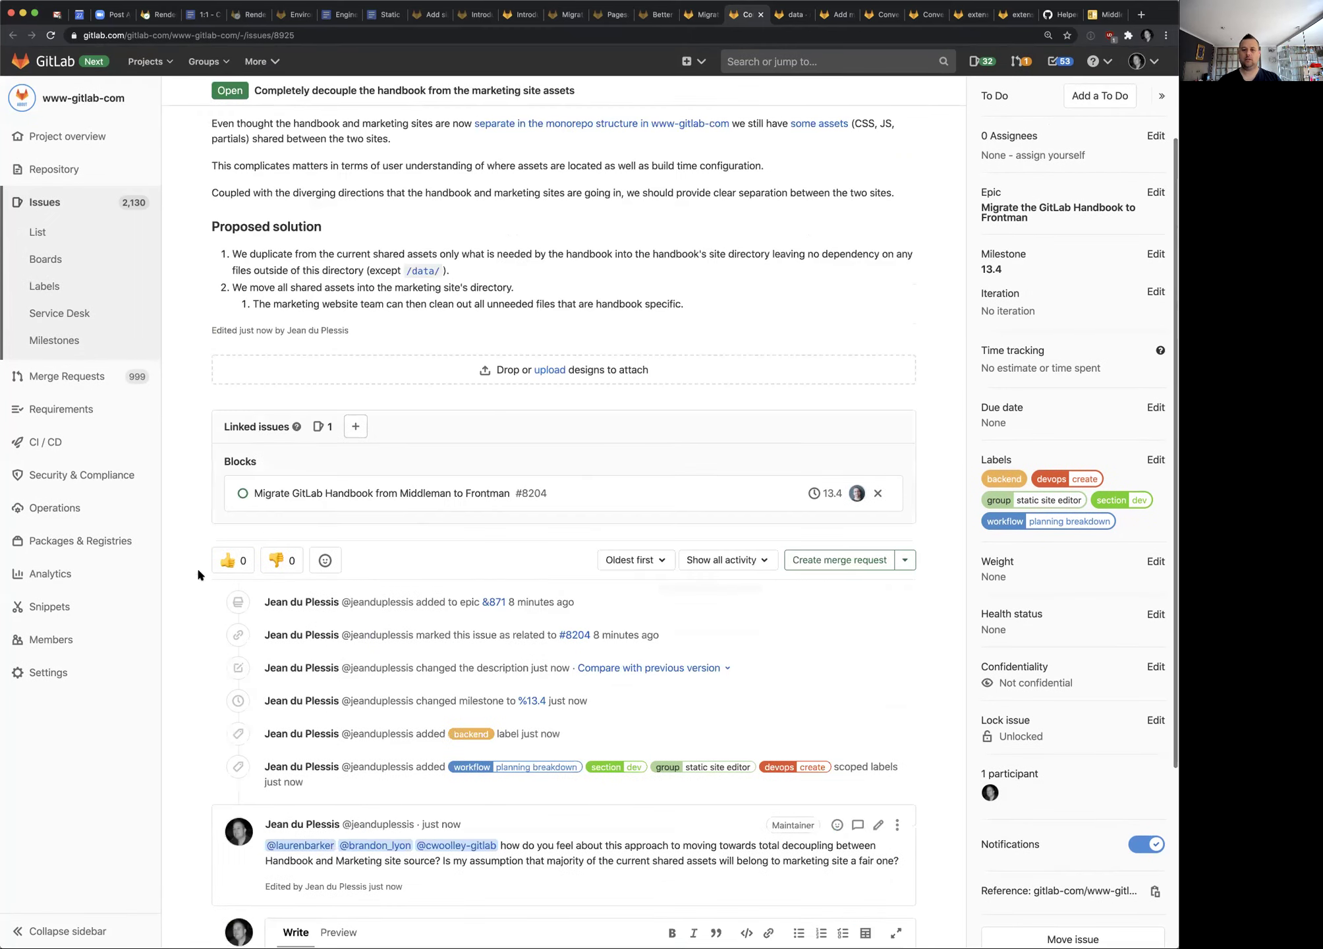
scroll(197, 571, "up", 2)
Reload epic &871 and check its Epics and Issues list now includes issue #8925
left_click(698, 15)
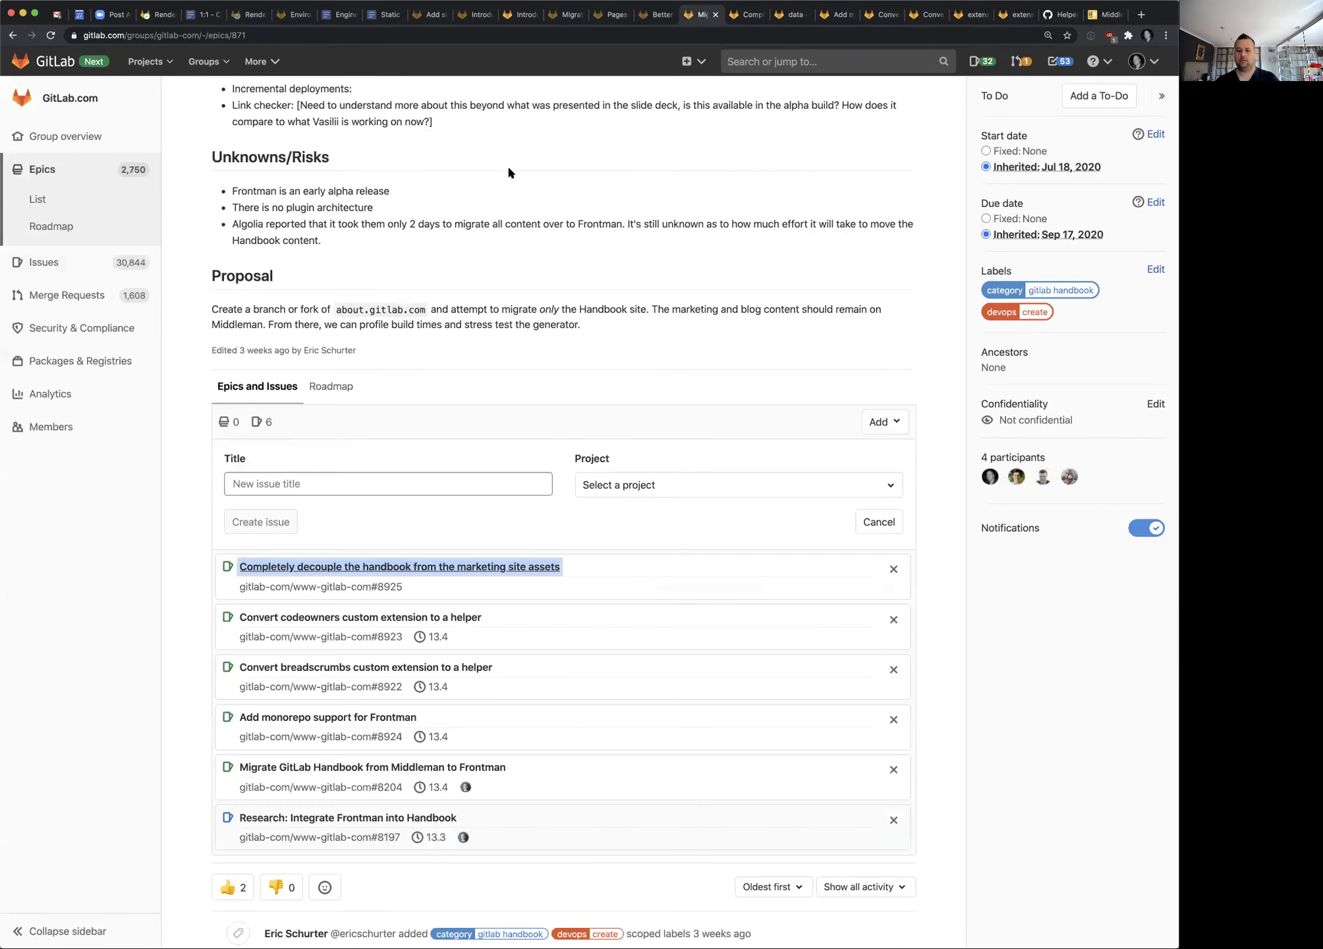
key("super+r")
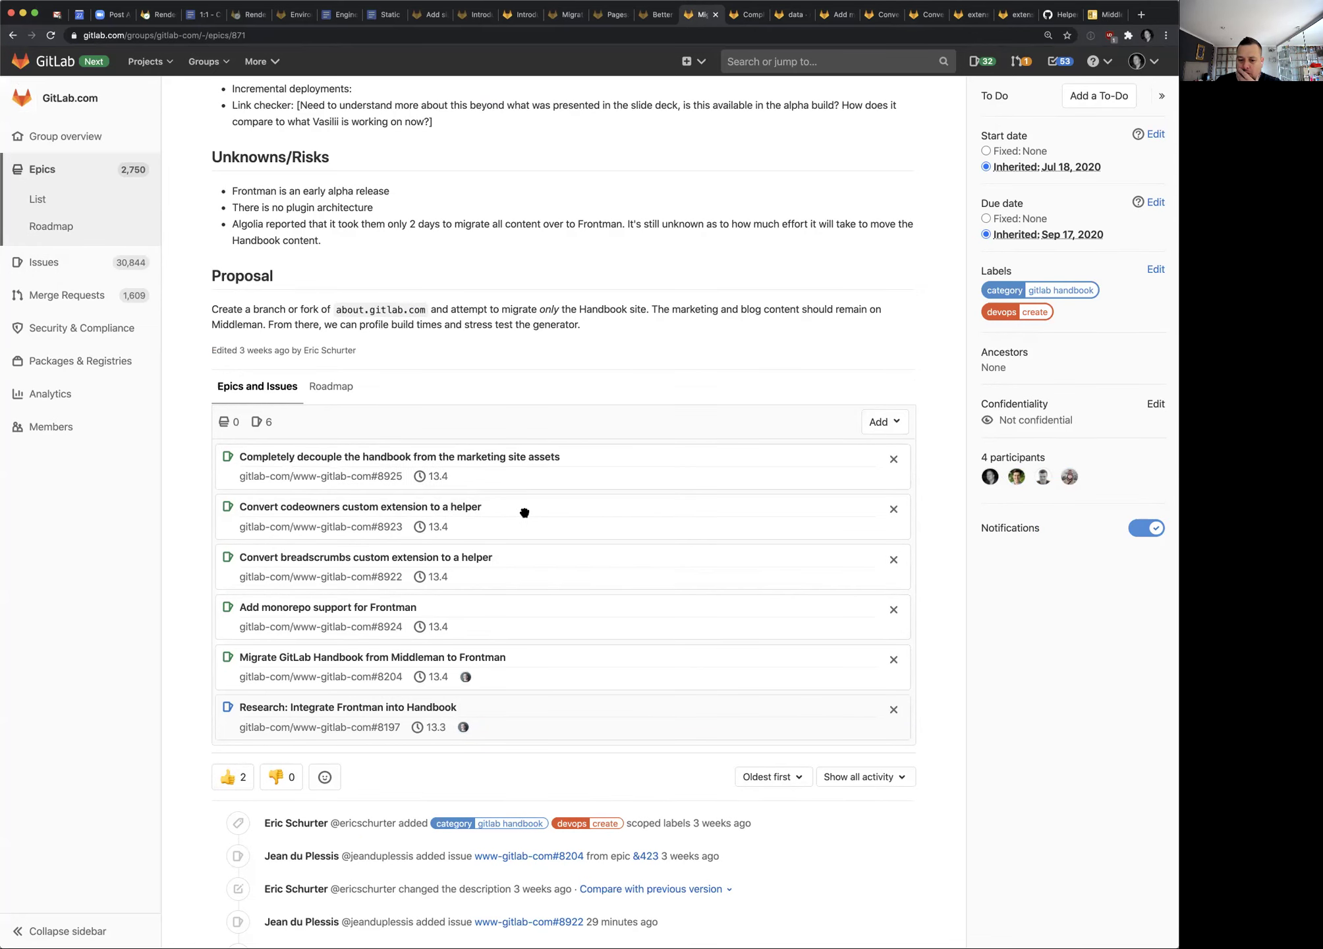
scroll(256, 504, "up", 1)
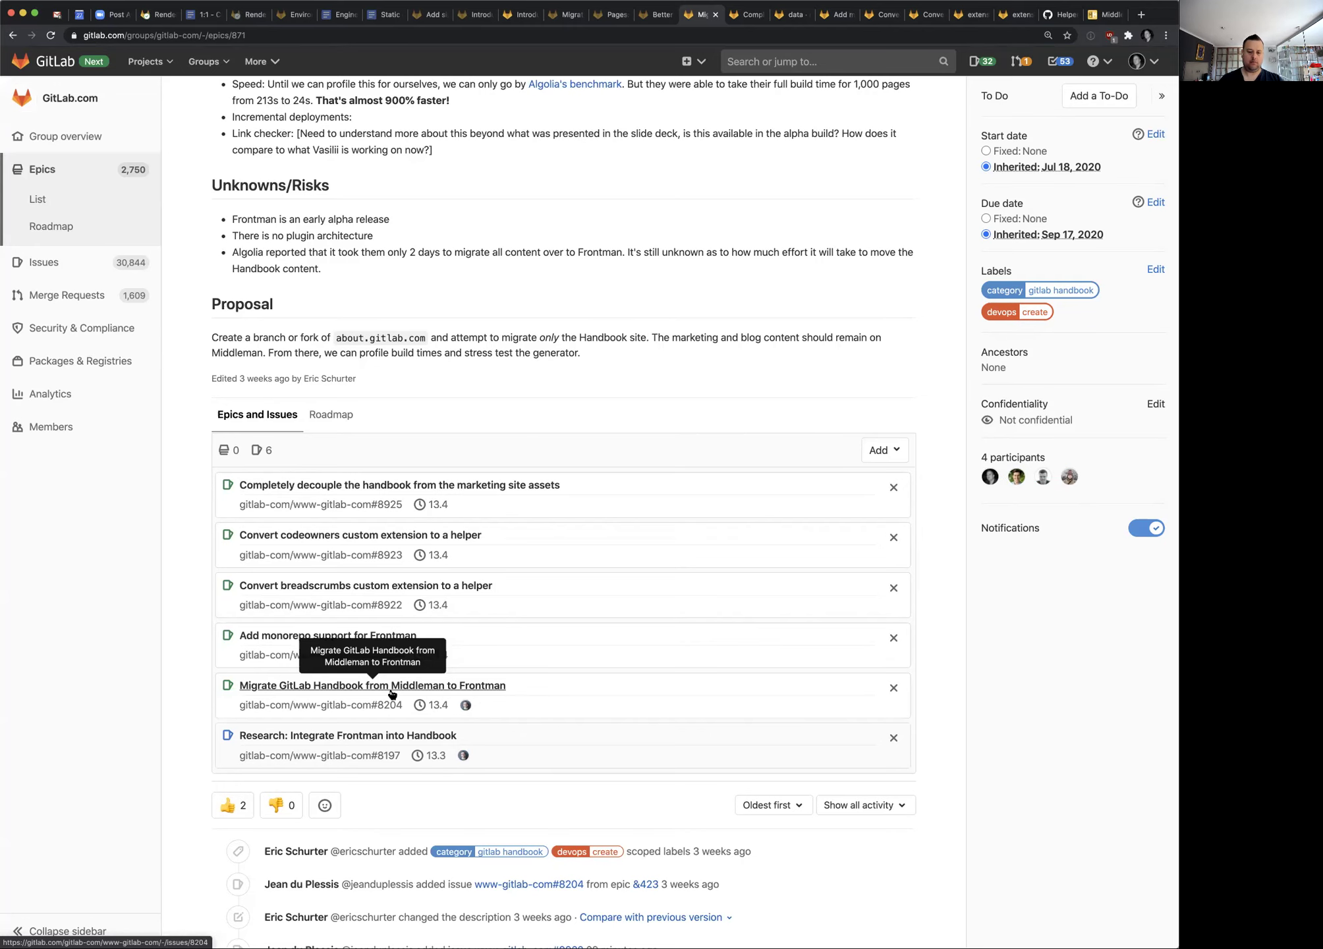
scroll(402, 698, "down", 10)
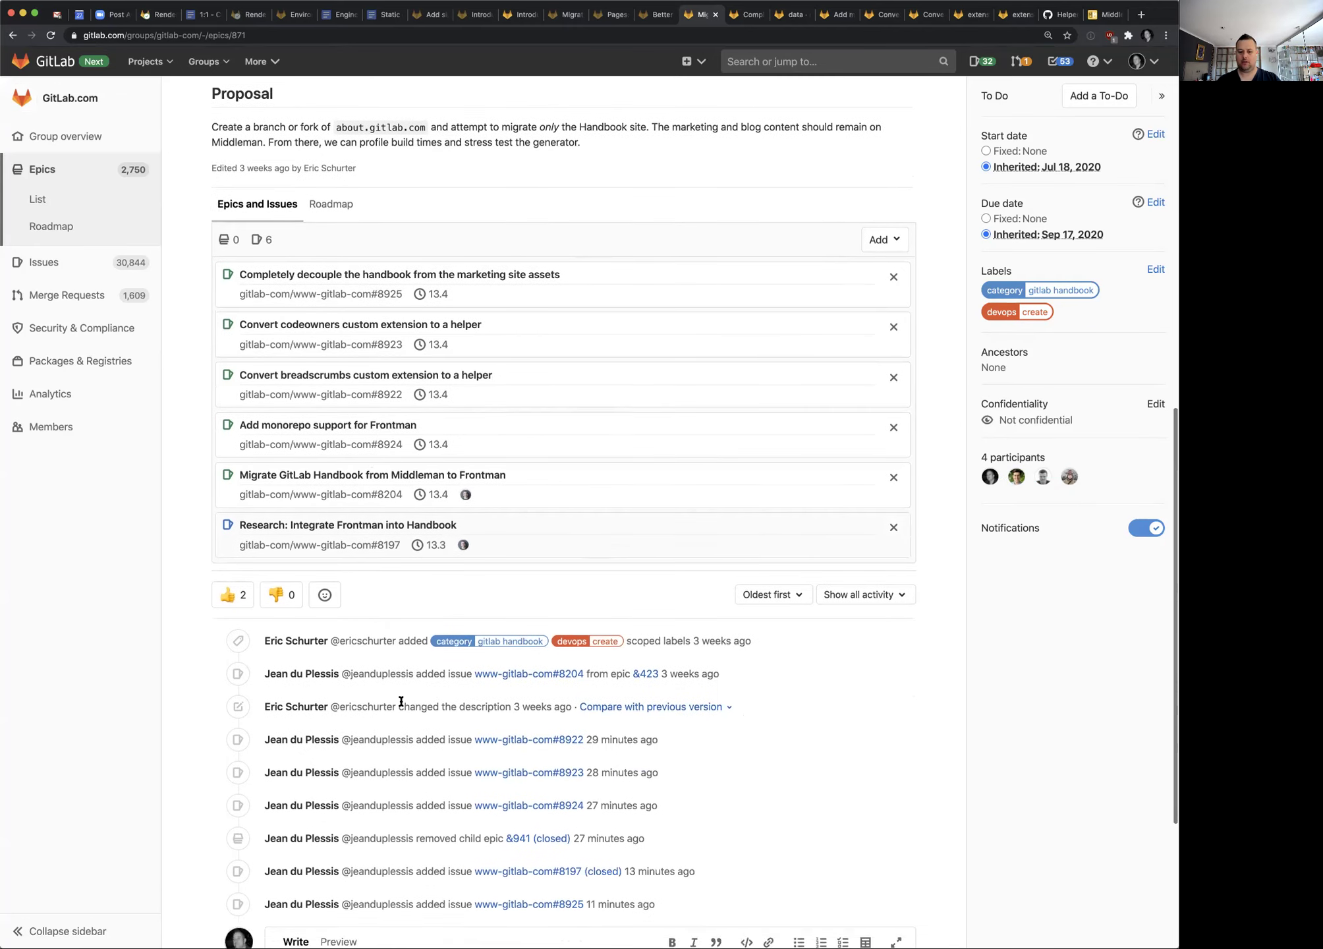
scroll(400, 700, "up", 20)
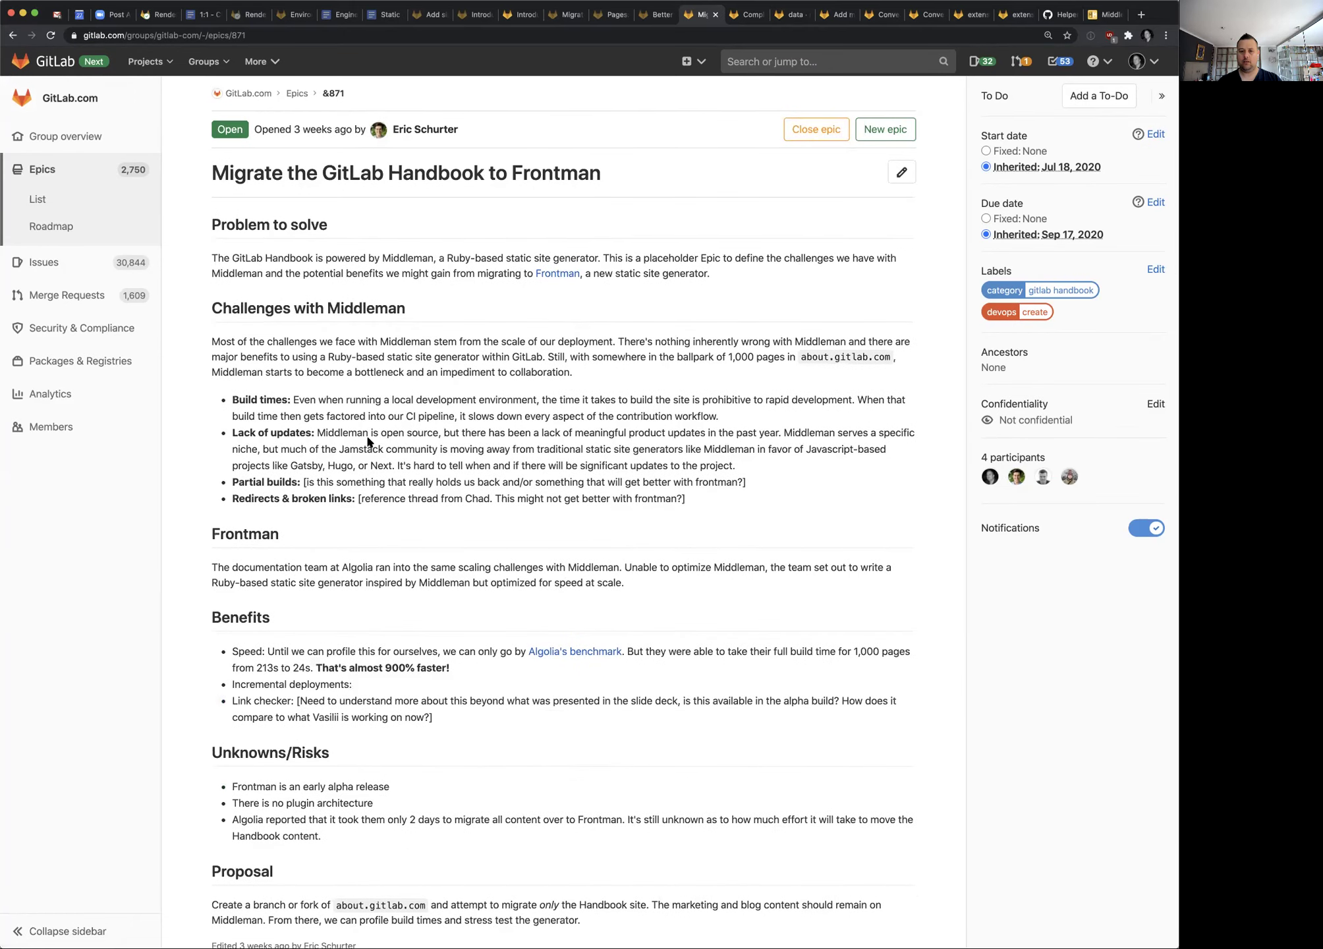
scroll(368, 440, "down", 5)
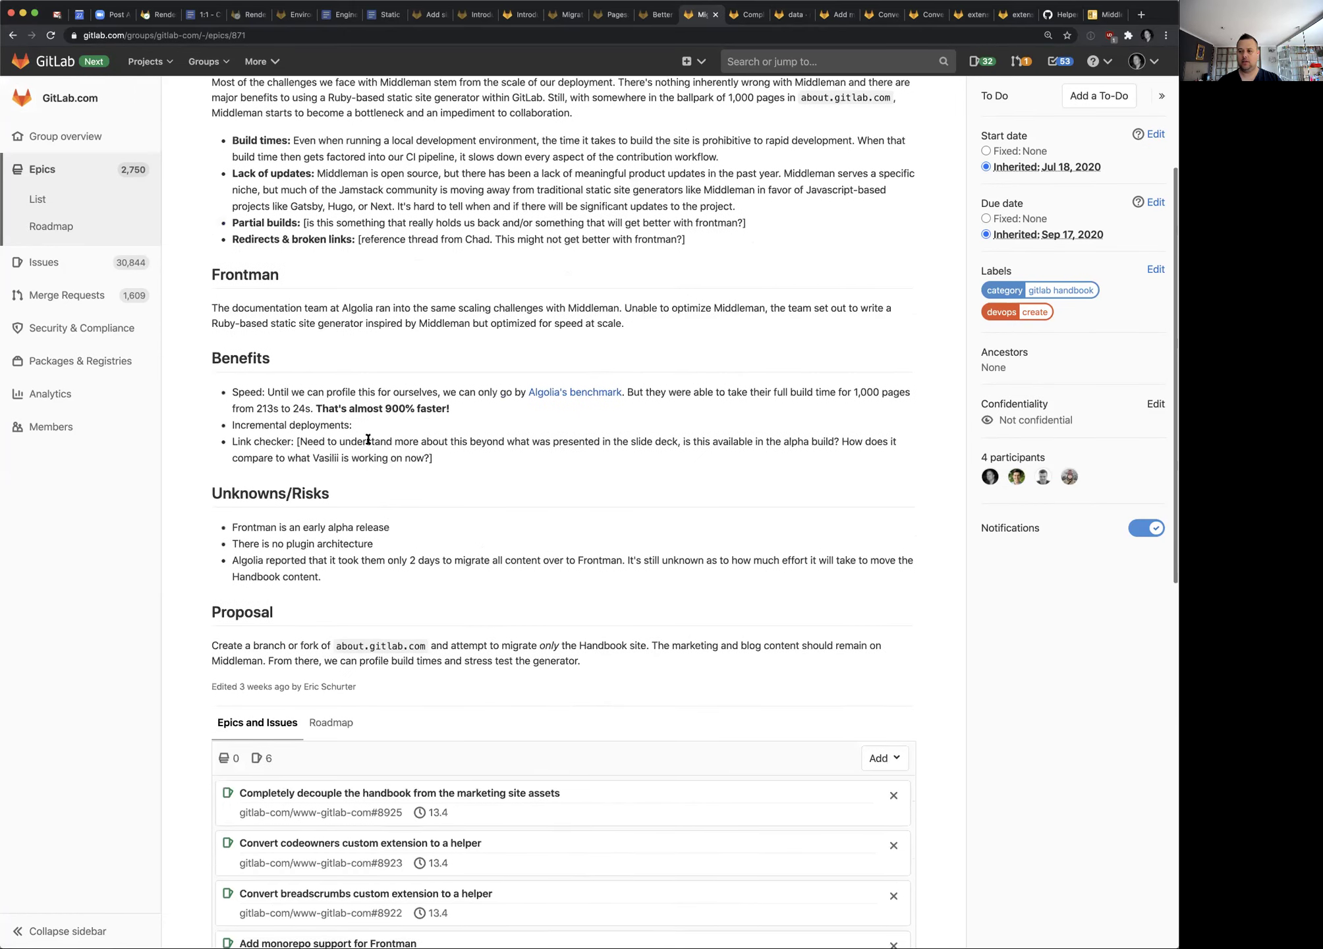
scroll(368, 439, "down", 12)
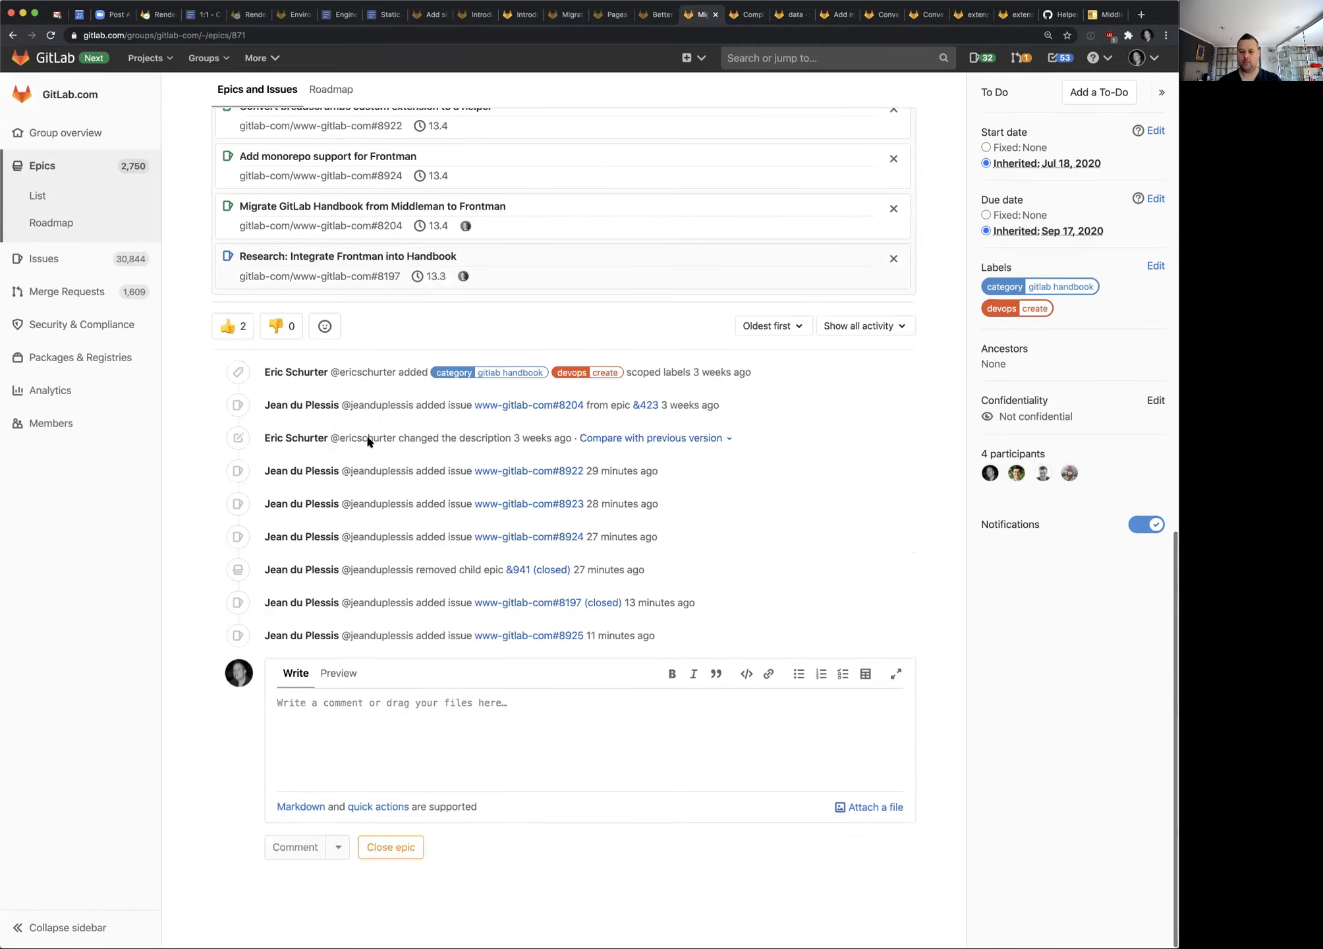
scroll(367, 441, "up", 15)
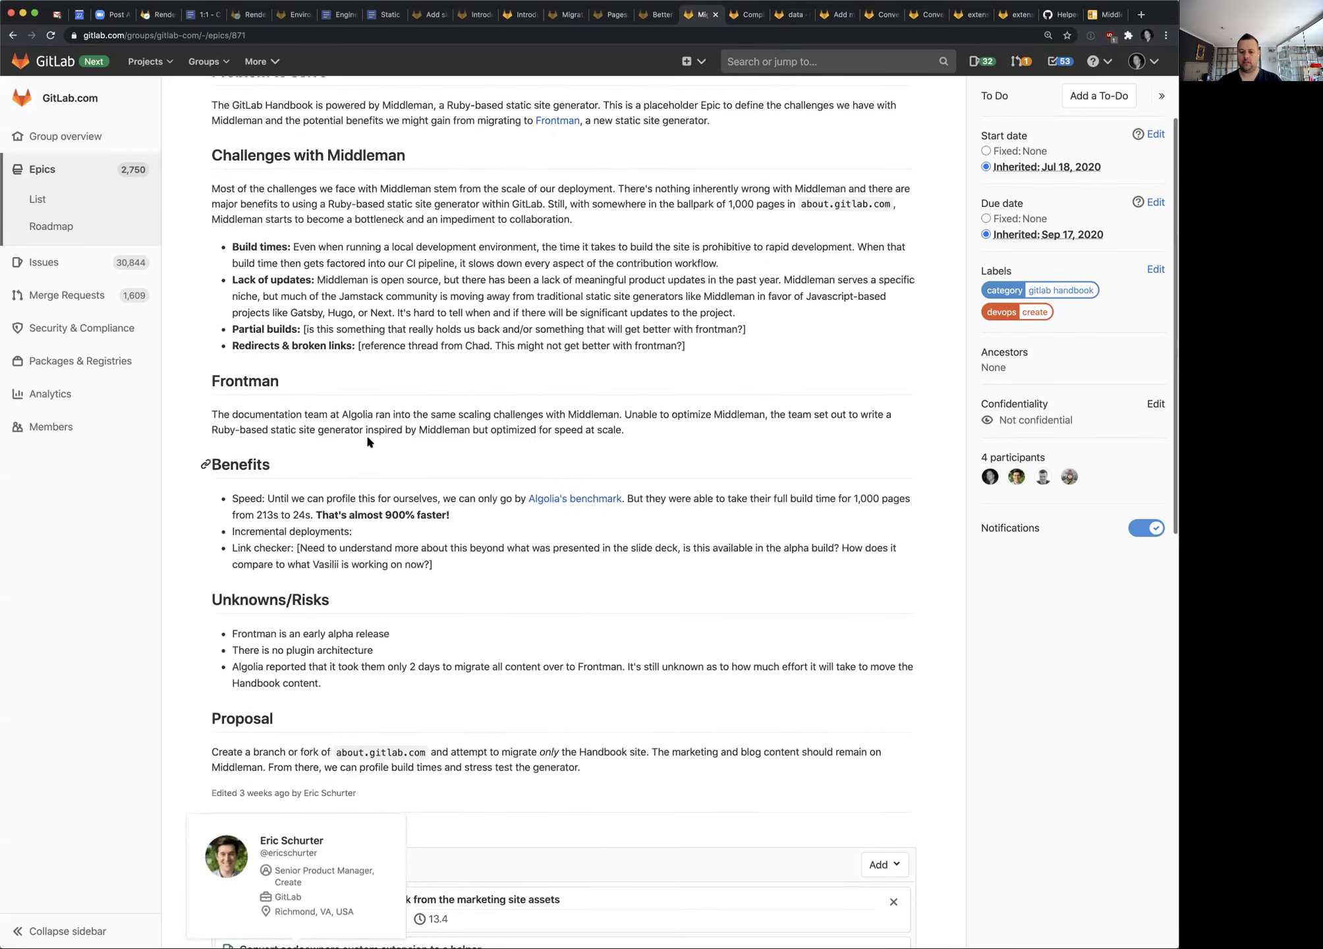
scroll(369, 440, "down", 12)
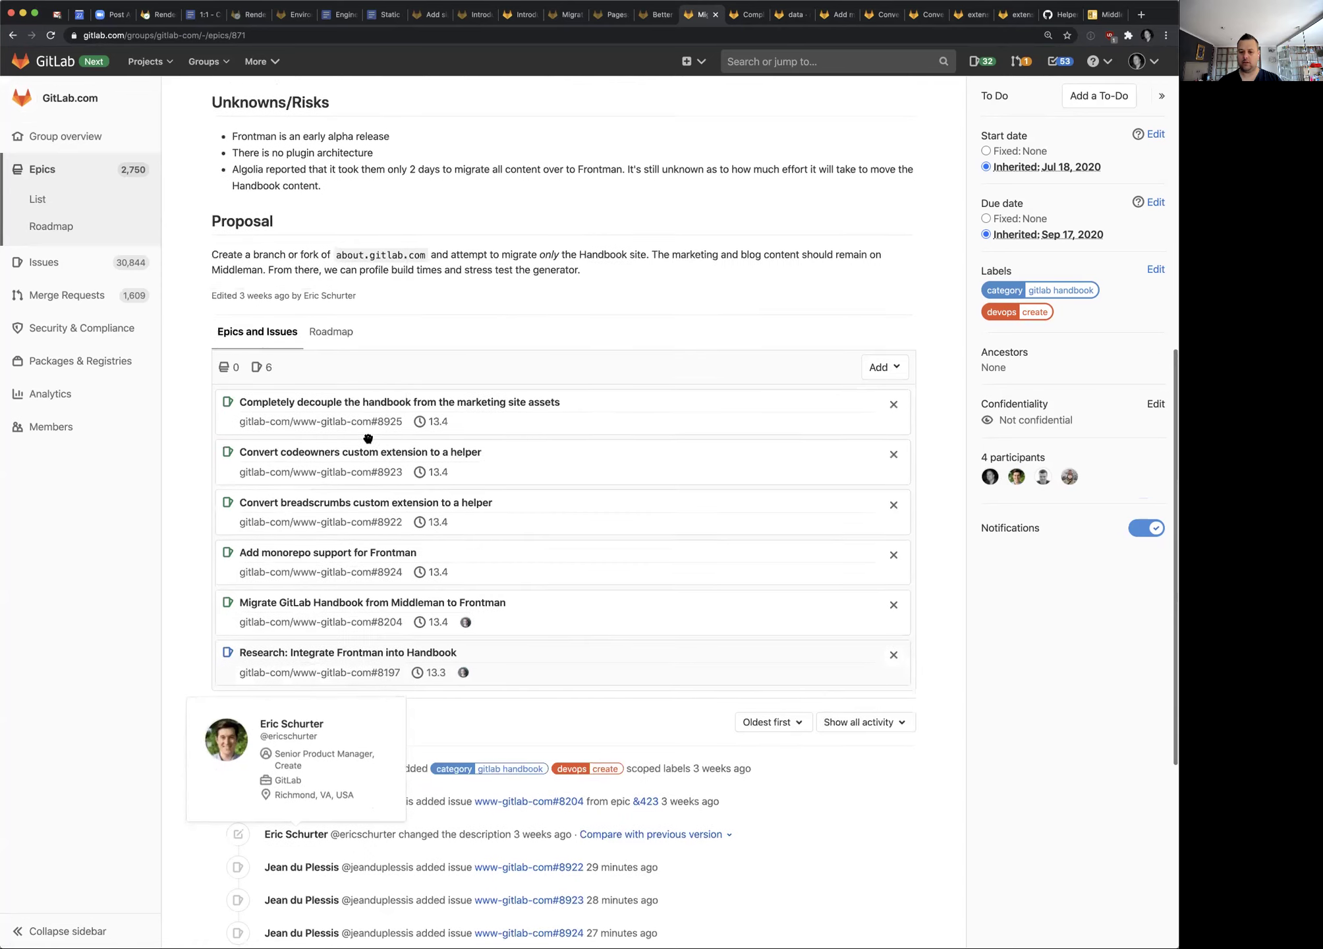
scroll(366, 433, "up", 4)
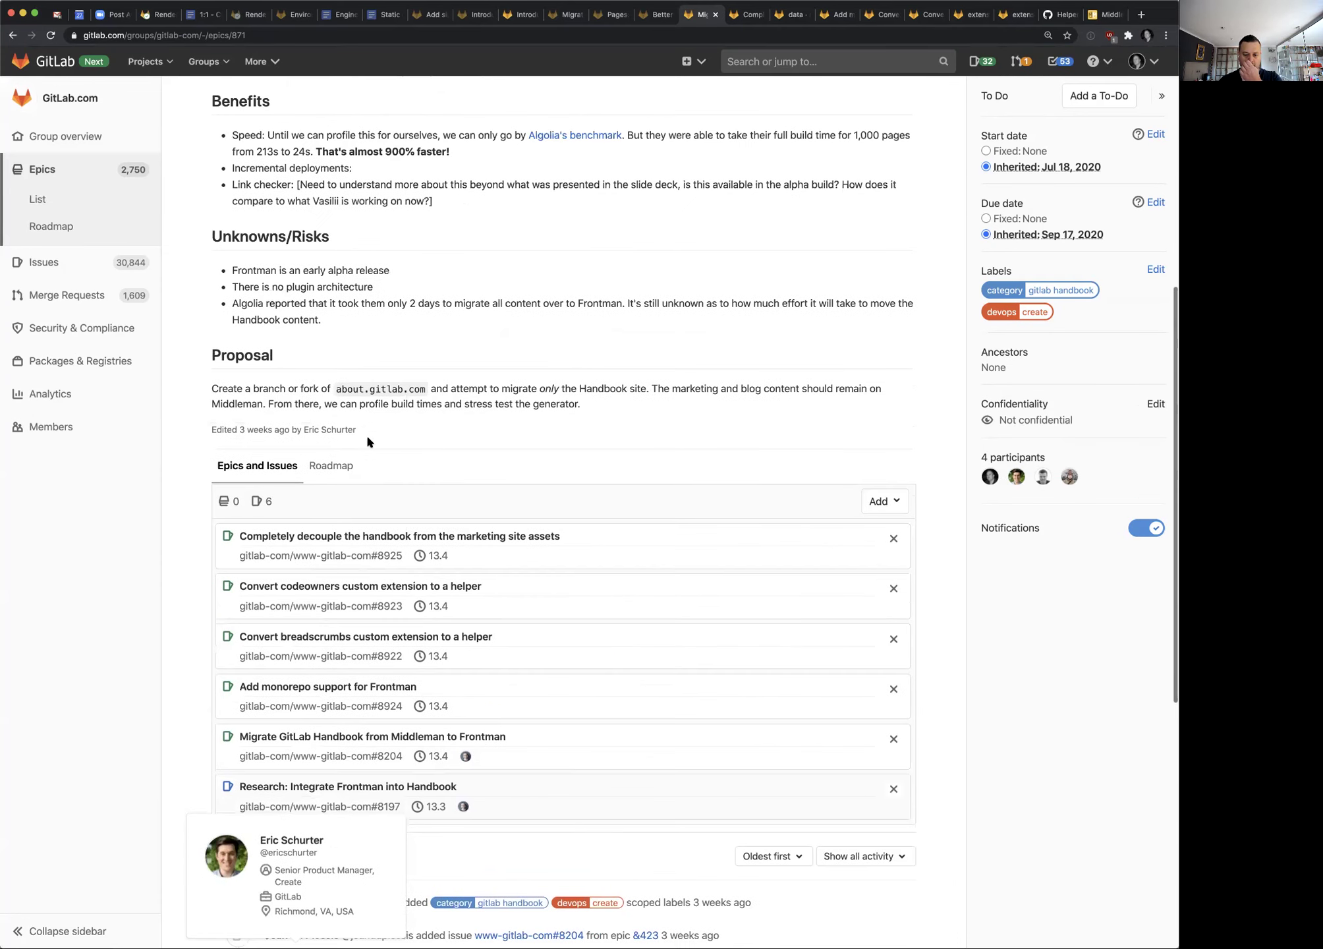